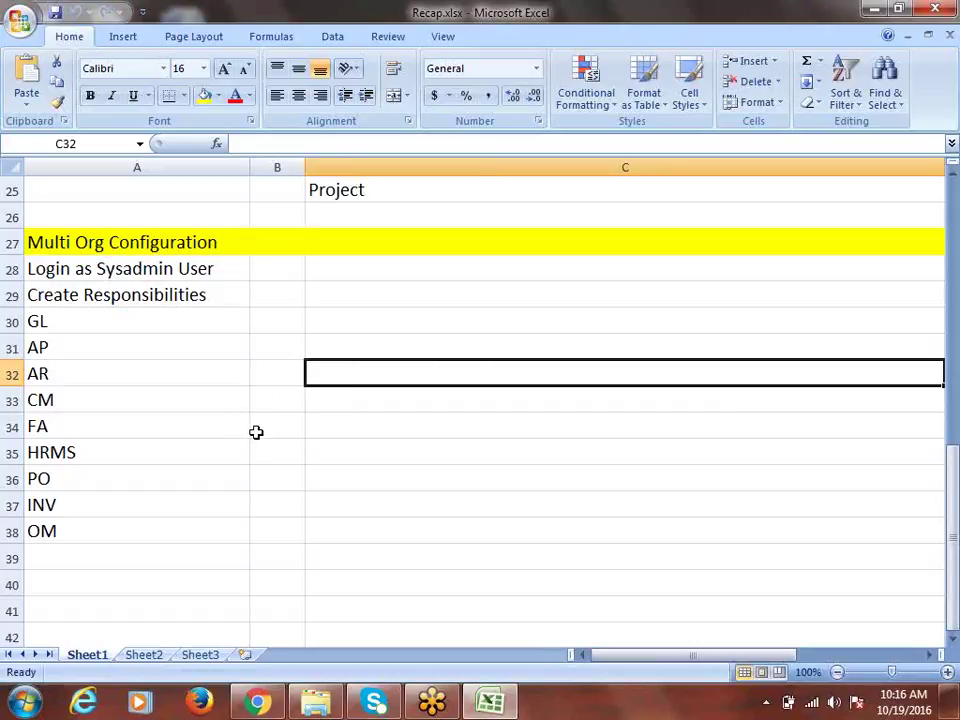
Step: Type the note 'Balancing Segment Qualifiers' into cell A41 below the module list
scroll(256, 432, down, 4)
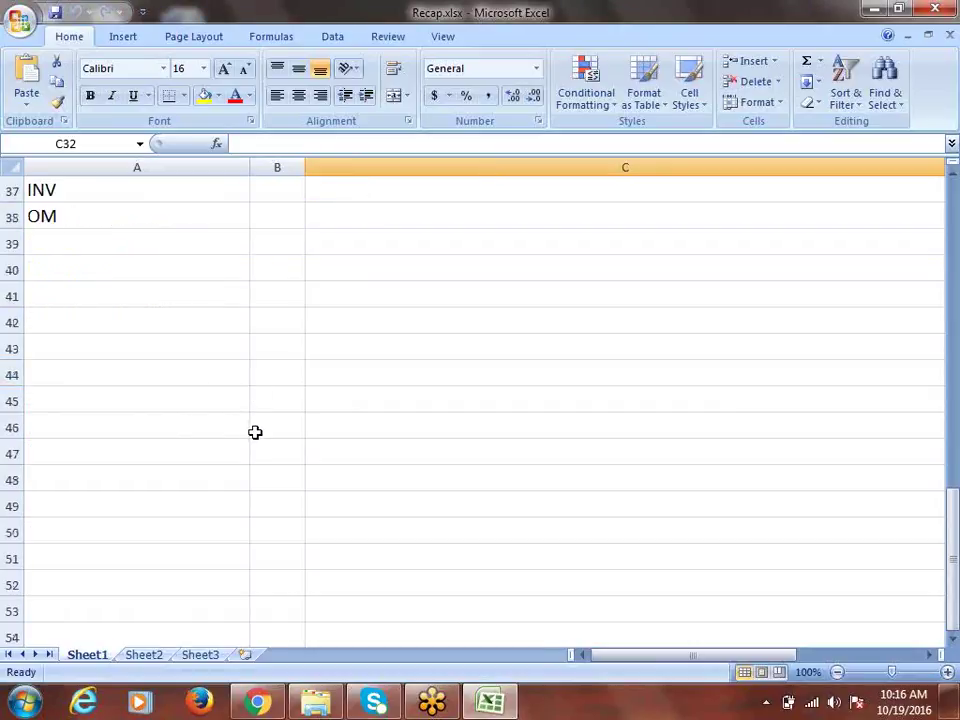
click(103, 289)
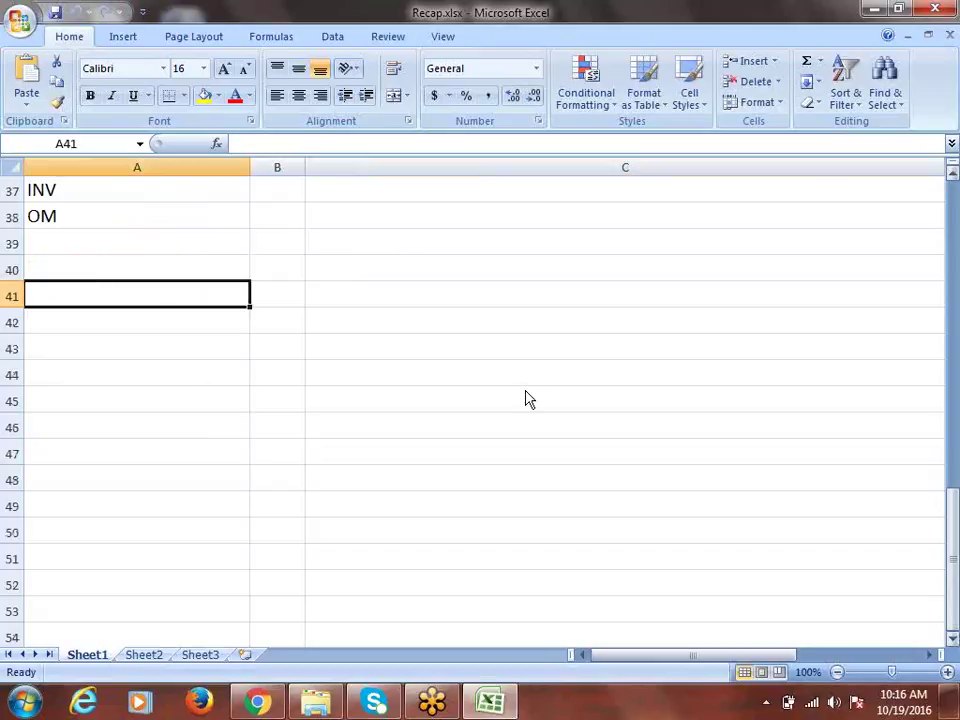
text(Balanc)
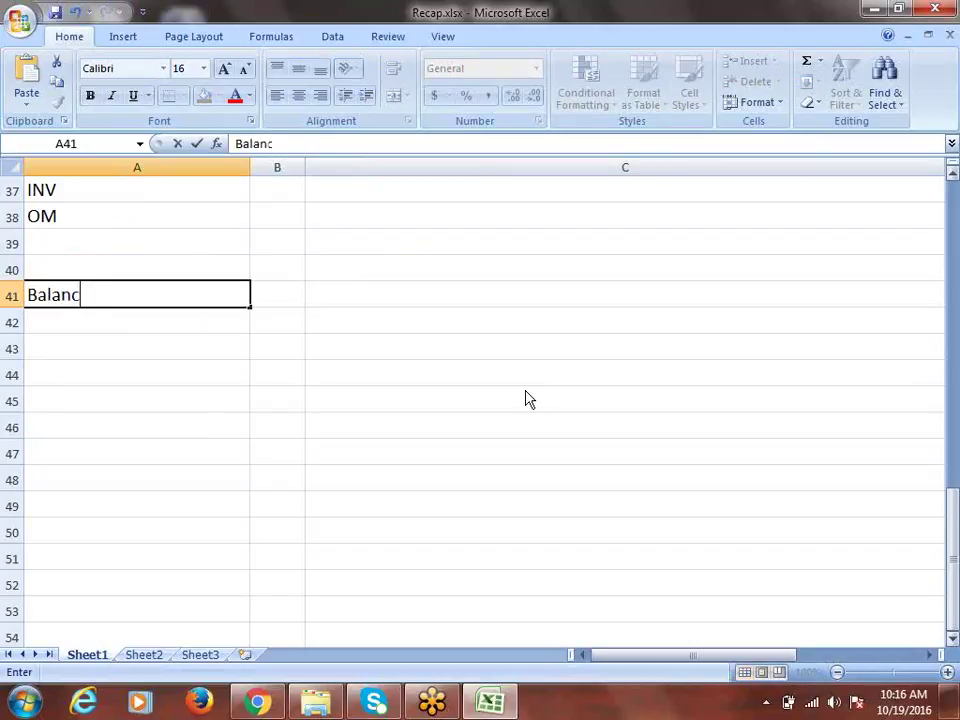
text(ing Segment )
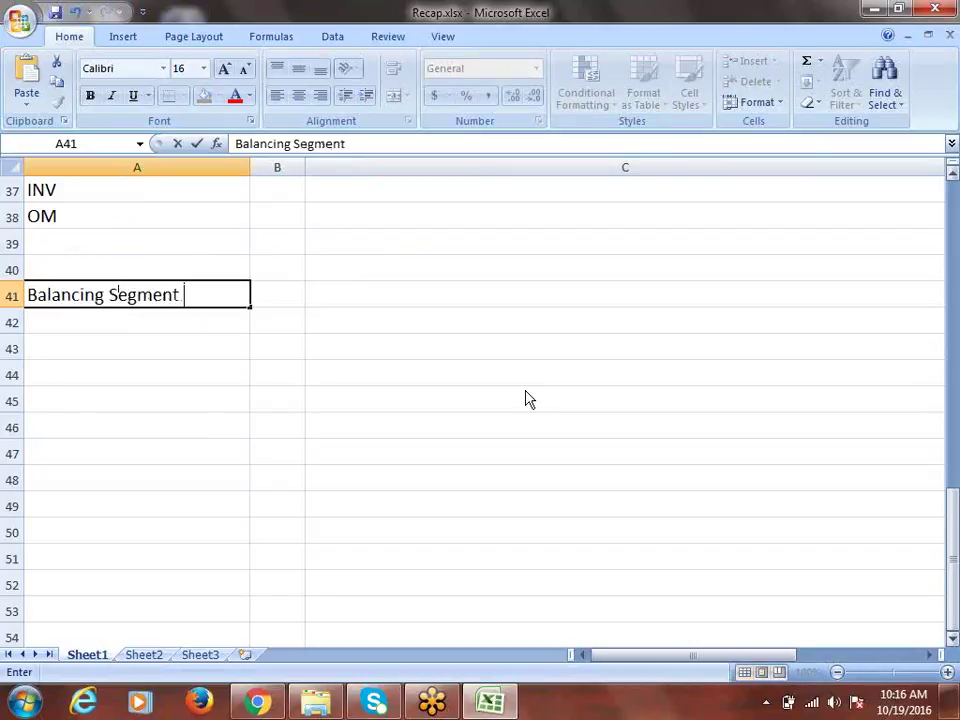
text(Qualifie)
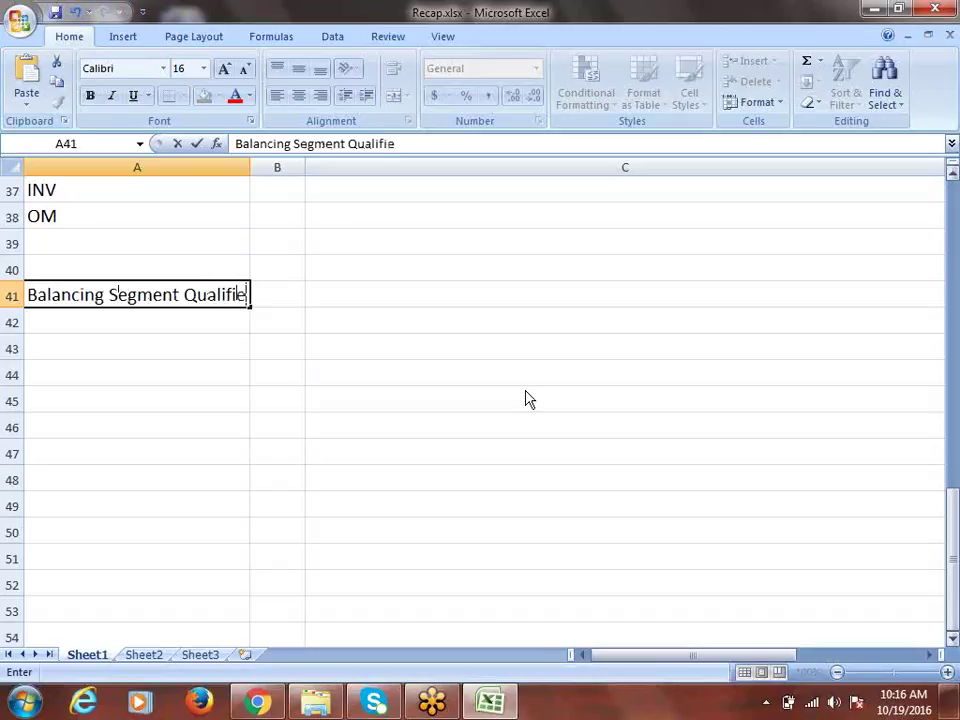
text(rs)
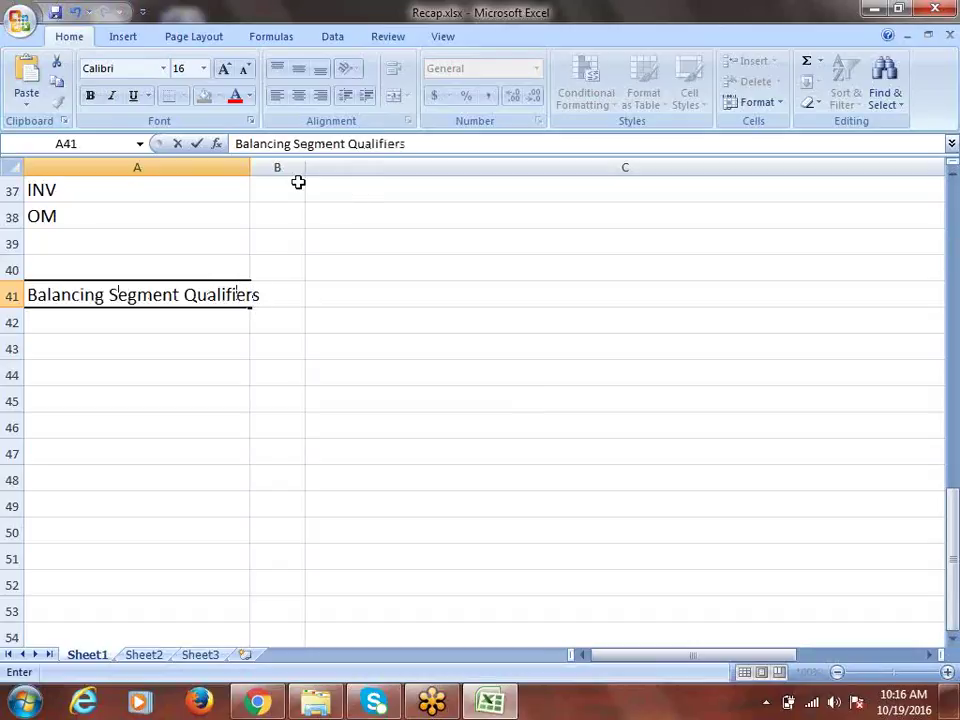
Step: Widen column A and enter 'Responsibility' in cell A42
drag(251, 167, 542, 167)
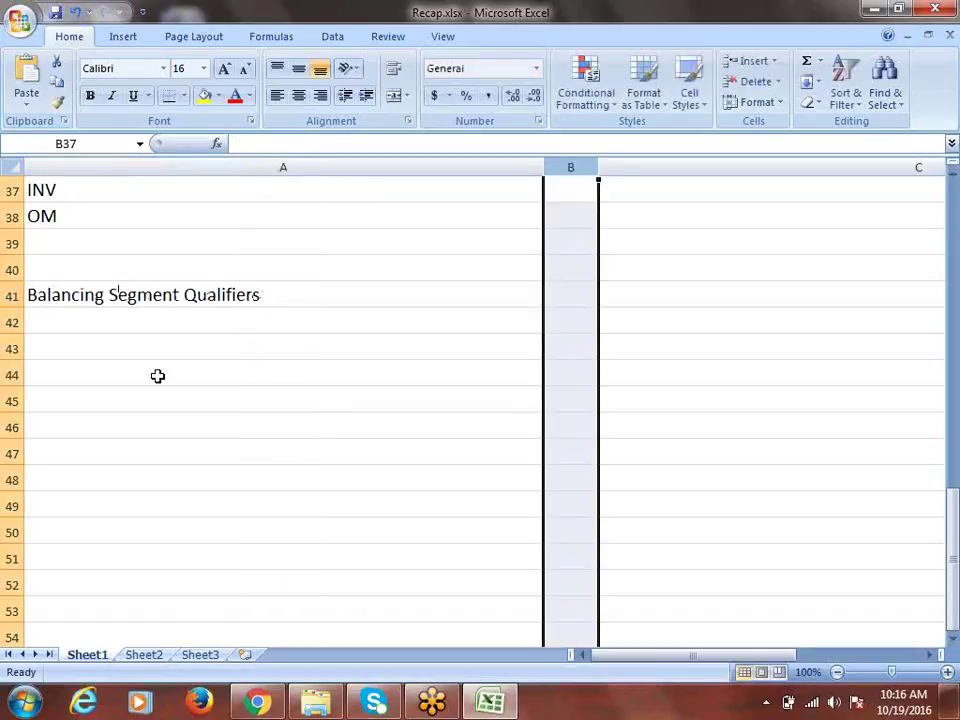
click(79, 326)
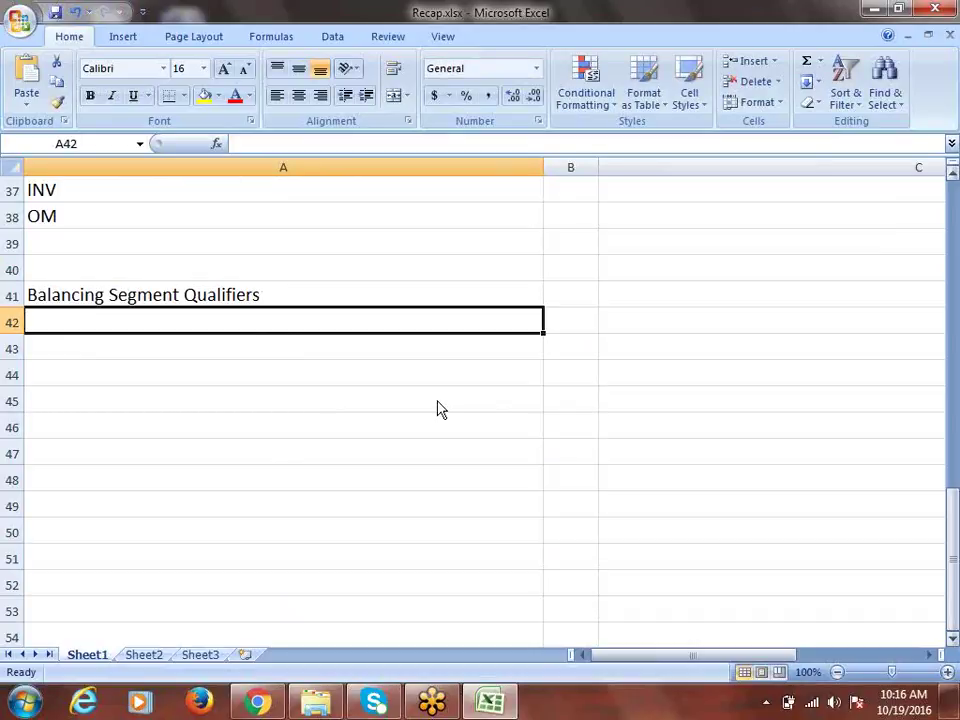
text(Res)
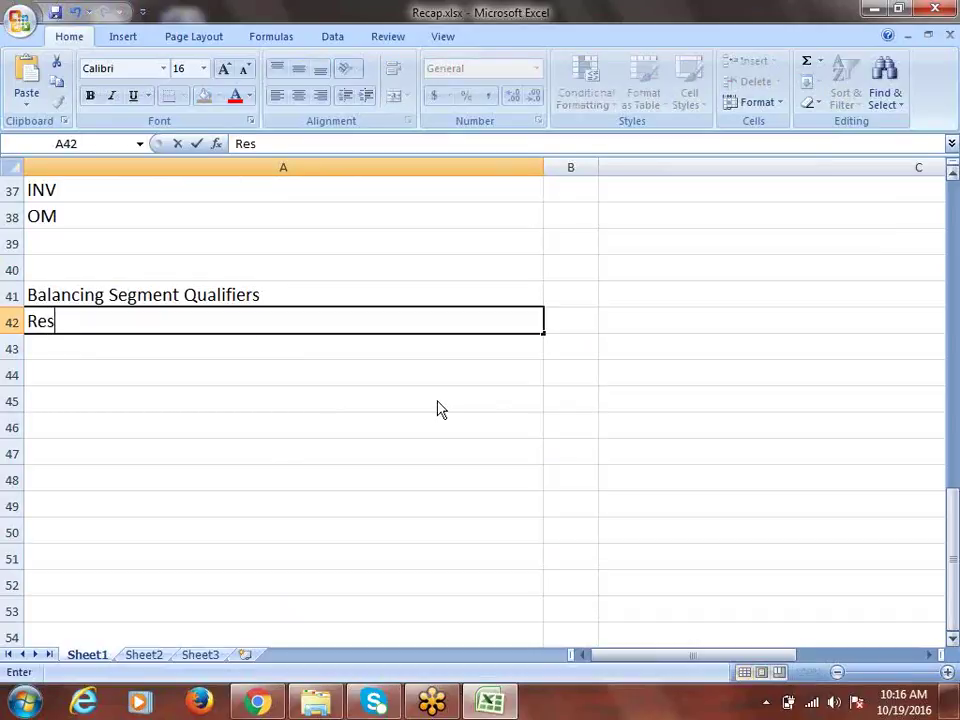
text(ponsibility)
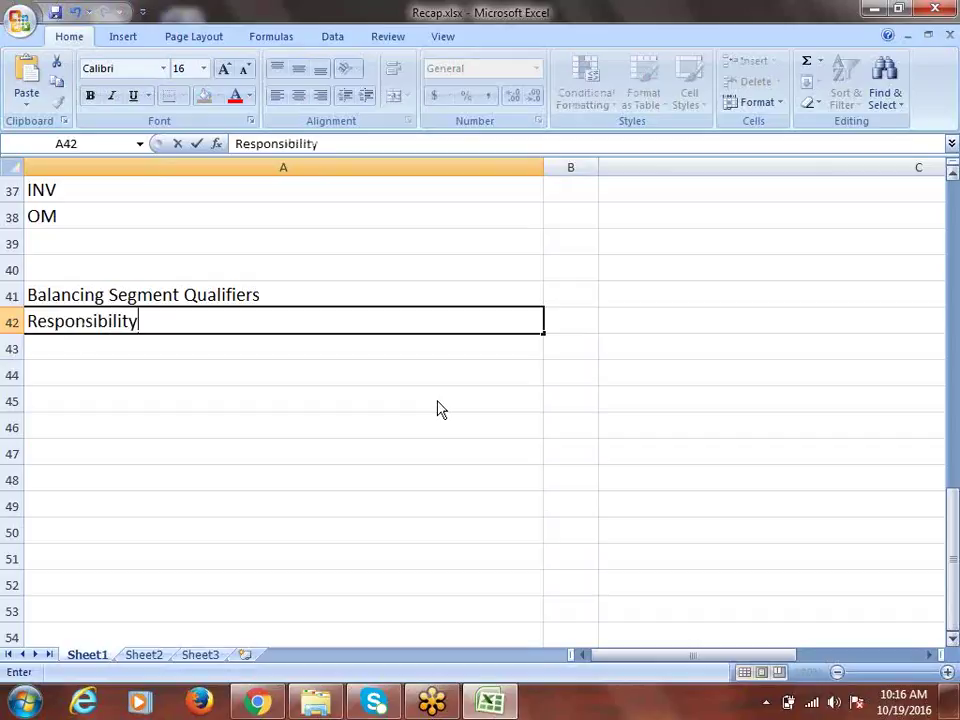
key(ctrl+Return)
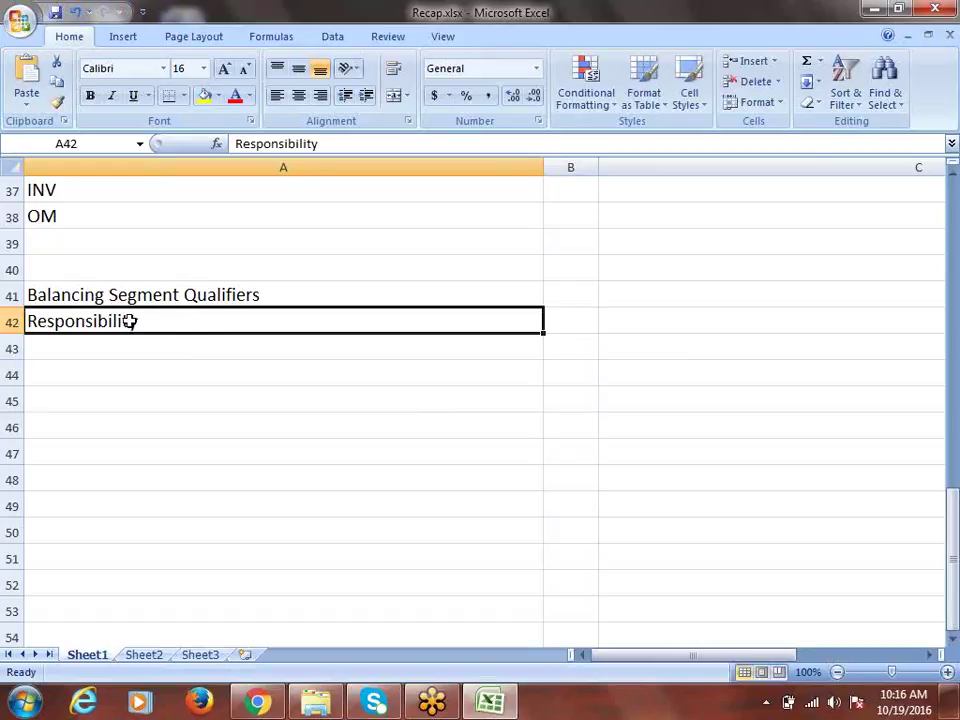
Step: Select the module list in A29:A38, then return to cell A42
scroll(131, 319, up, 3)
drag(49, 224, 75, 444)
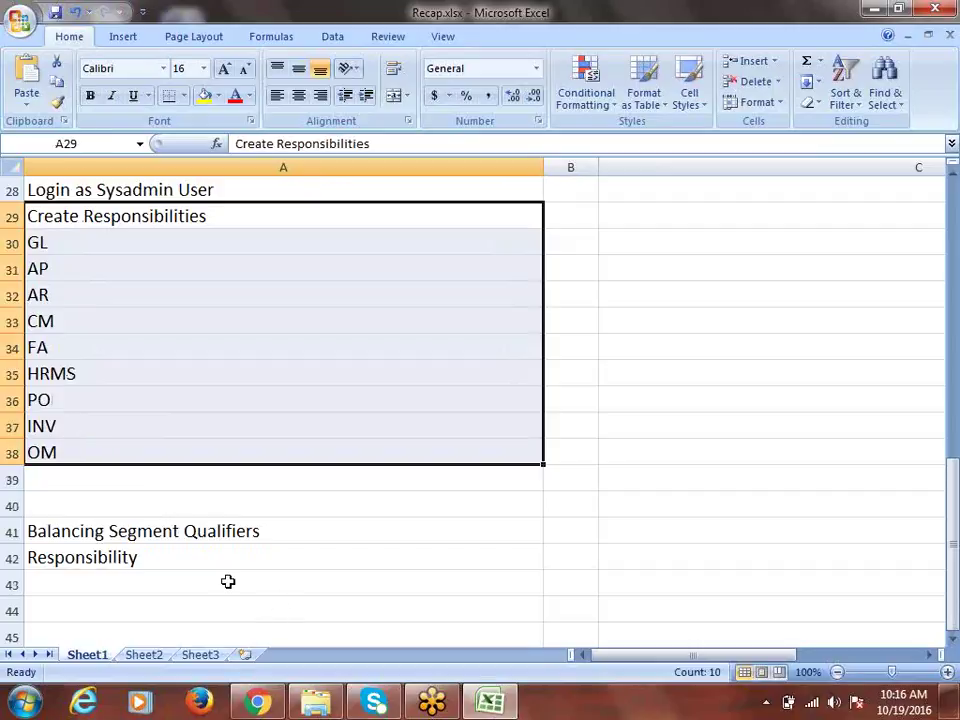
click(137, 557)
scroll(298, 500, down, 2)
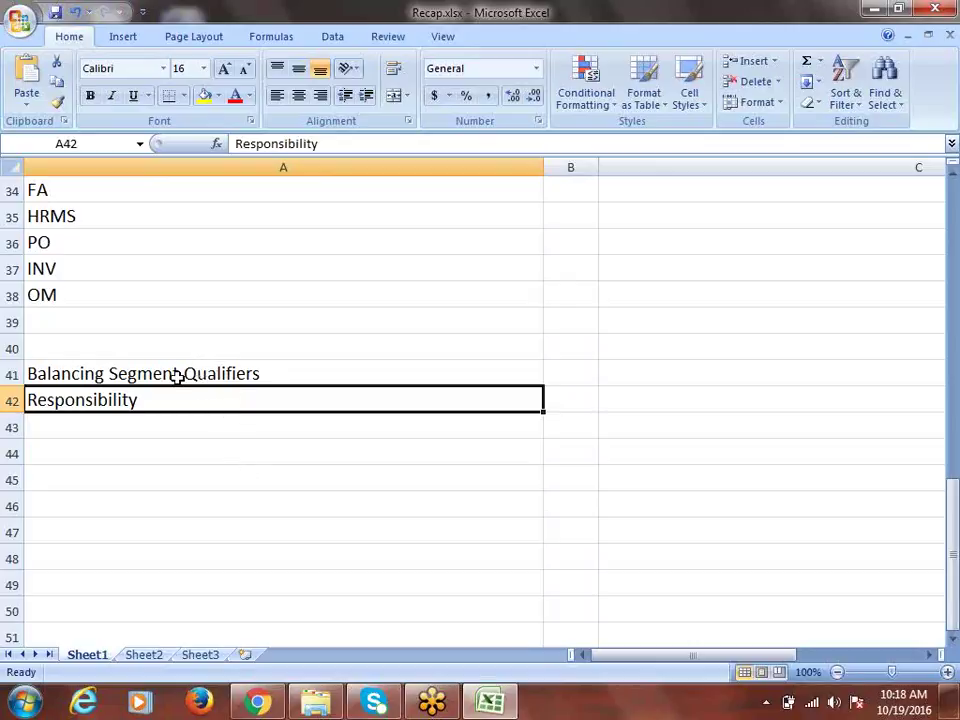
Step: Insert 'Flexfield' after 'Segment' in A41, making it 'Balancing Segment Flexfield Qualifiers'
click(176, 376)
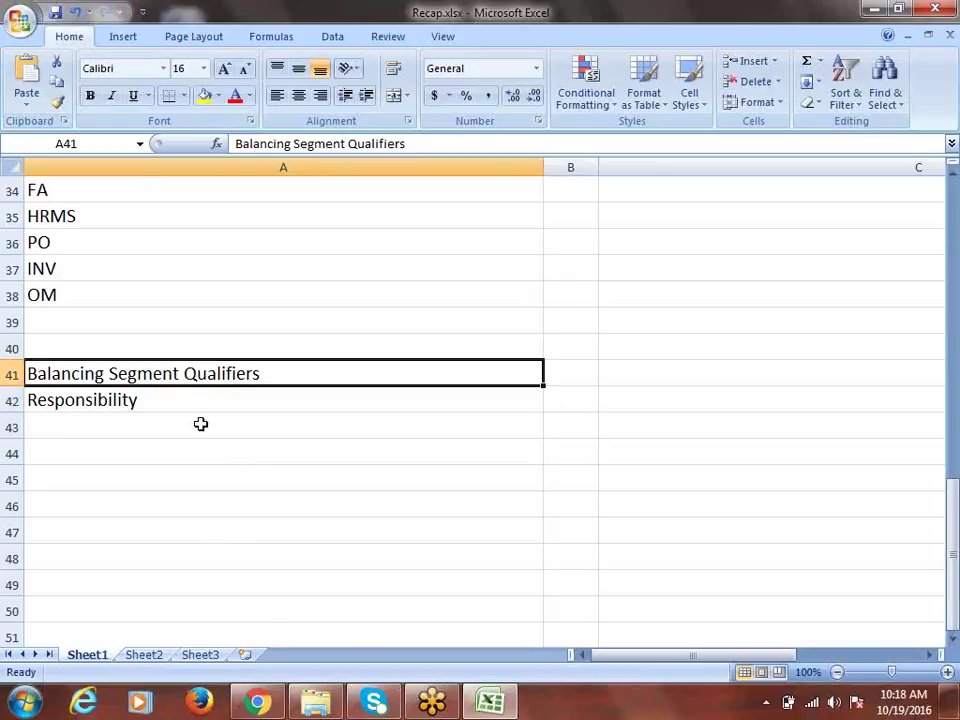
double_click(180, 373)
text(Flexfield)
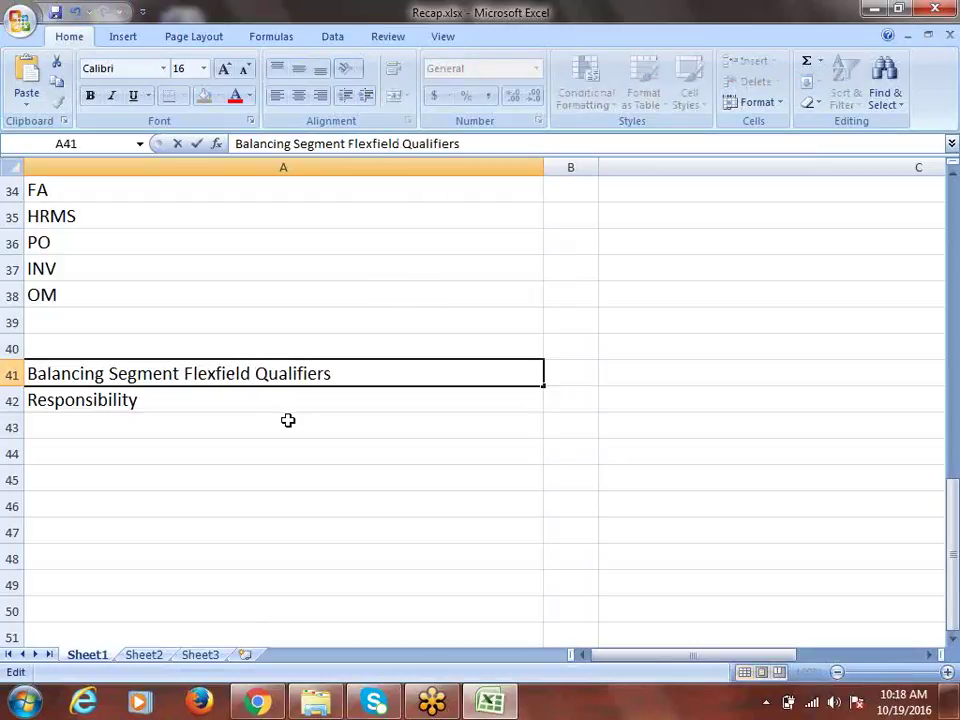
click(381, 370)
key(ctrl+Return)
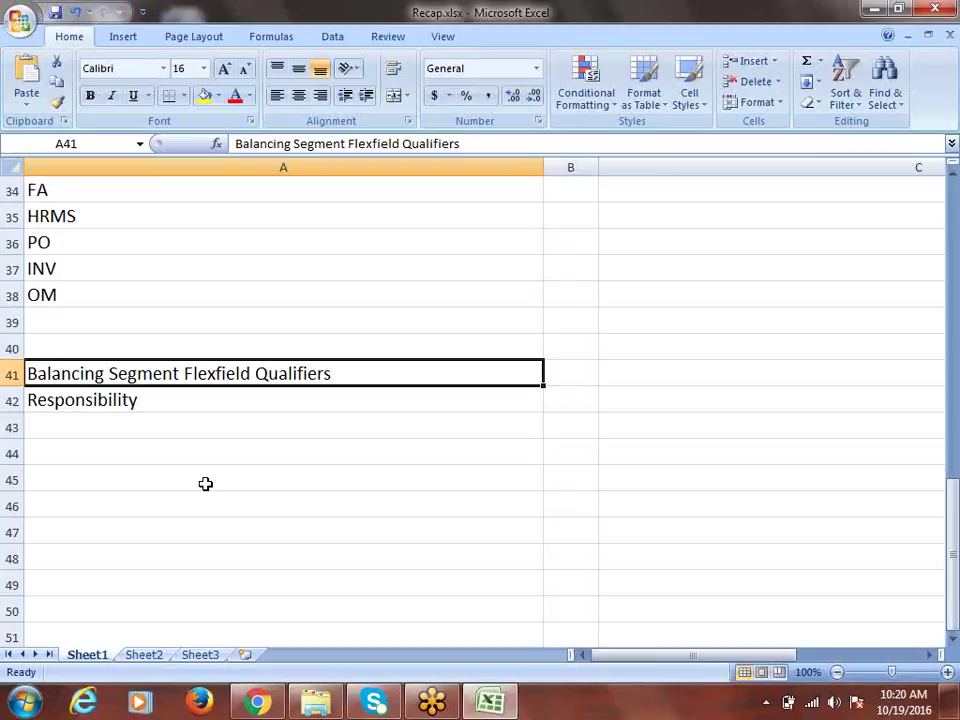
Step: Enter the journal line '1000.Finance.Expense 10000' in cell A45
click(123, 484)
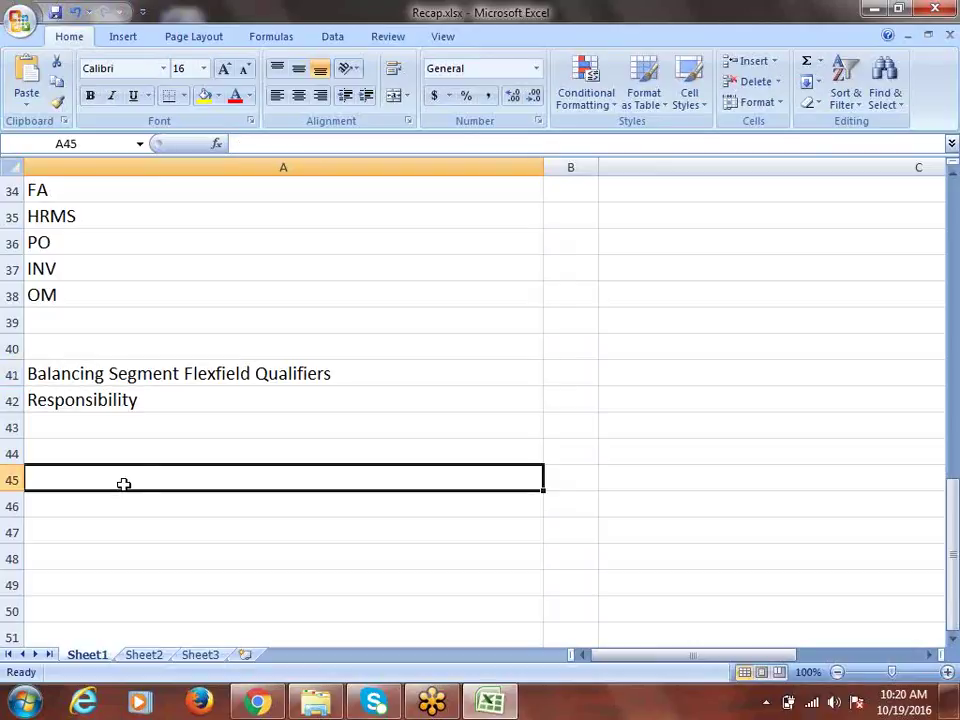
text(1000.)
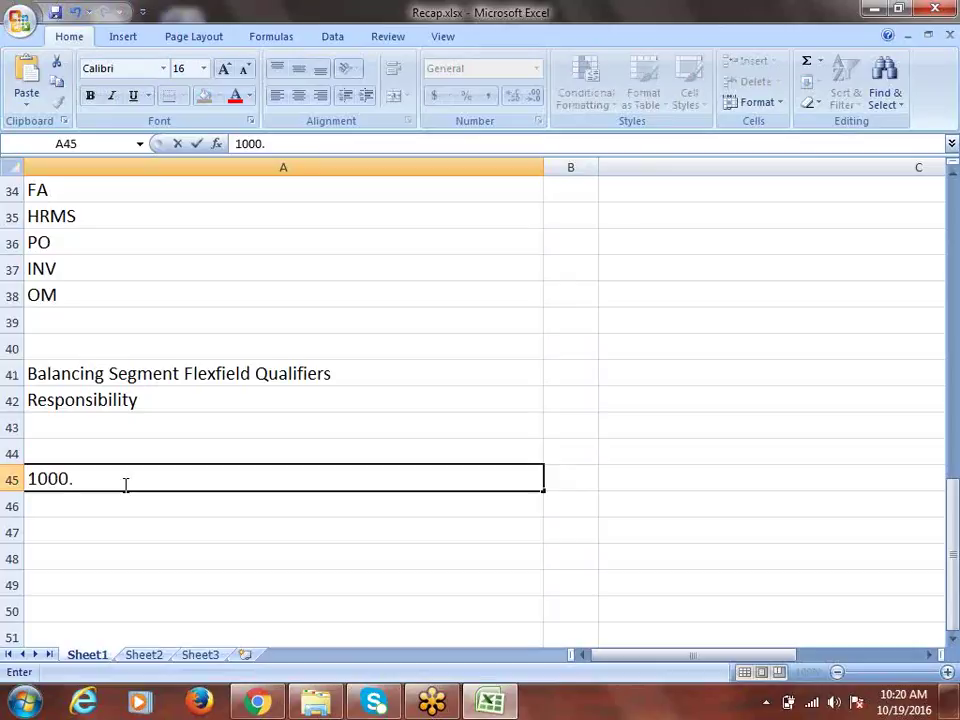
text(Finance.Expen)
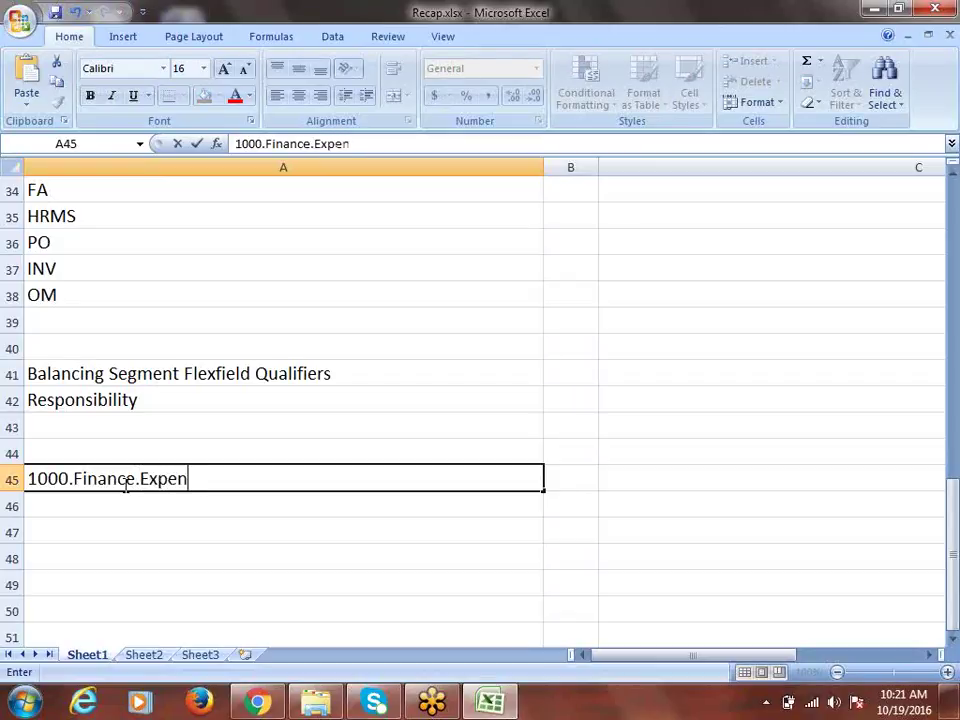
text(se  10000)
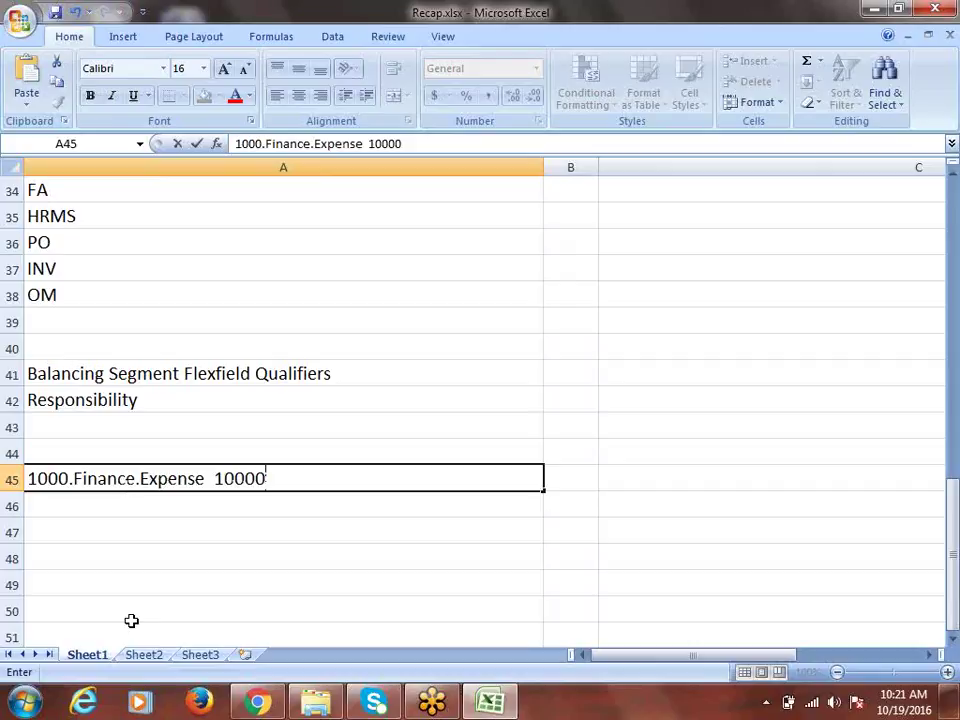
key(Return)
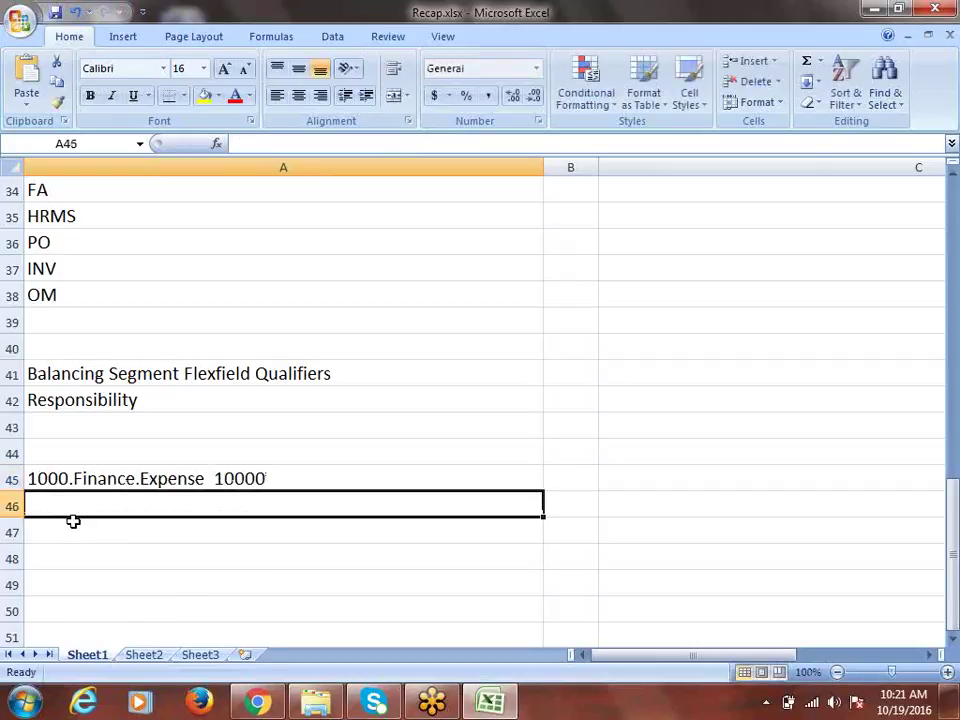
Step: Copy the A45 journal line into cell A46
click(165, 476)
key(ctrl+c)
click(113, 507)
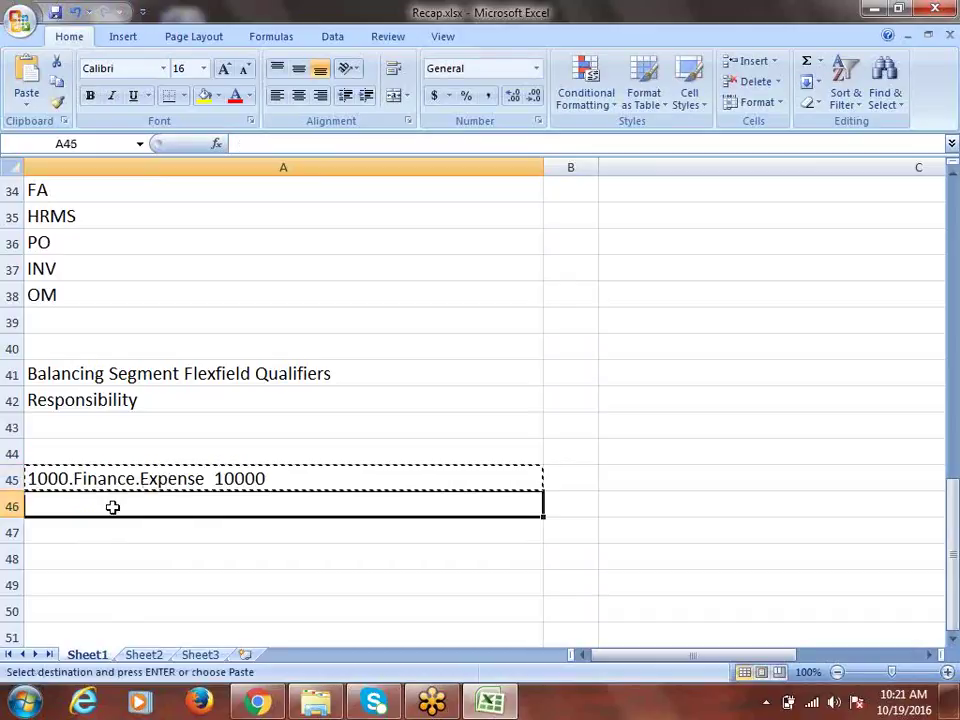
key(ctrl+v)
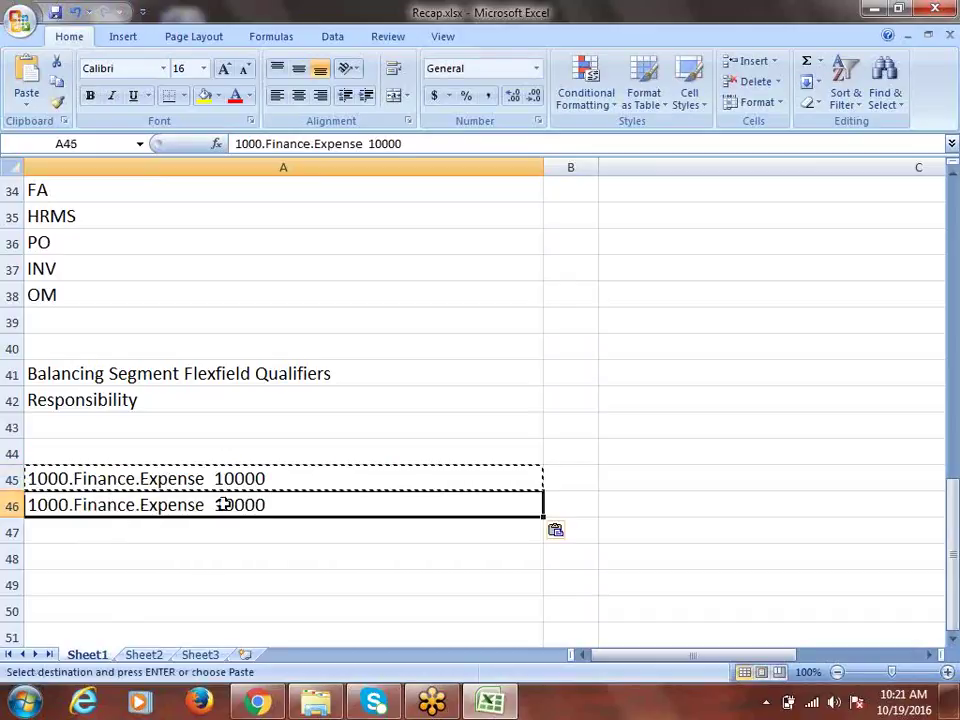
Step: Mark A45 as Dr and change A46 to '1000.Finance.Cash 10000 Cr'
click(336, 486)
key(F2)
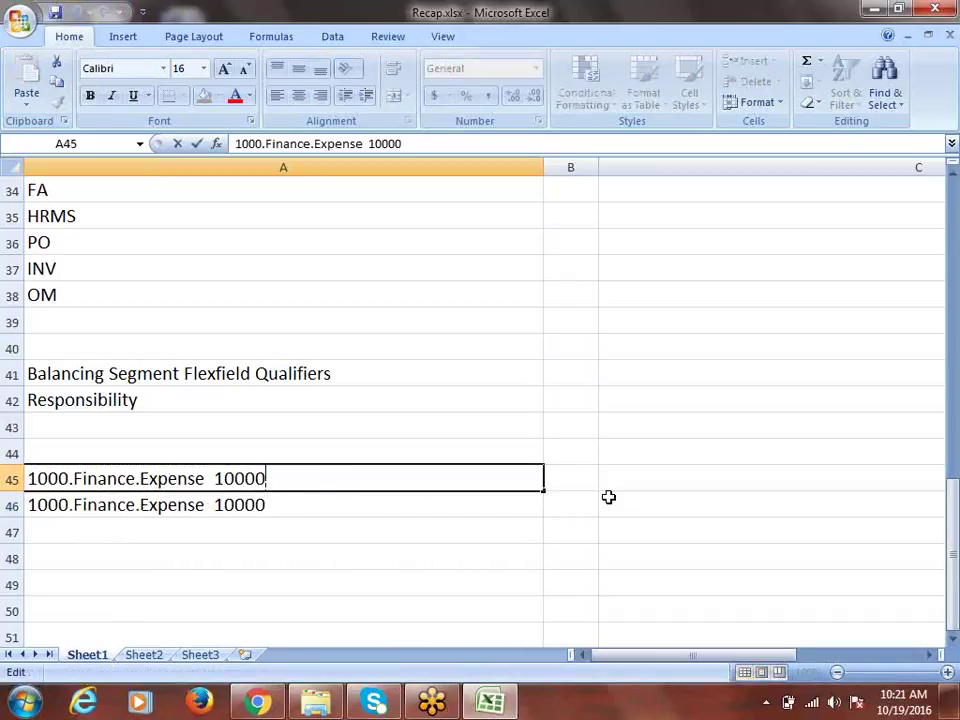
text(Dr)
click(347, 499)
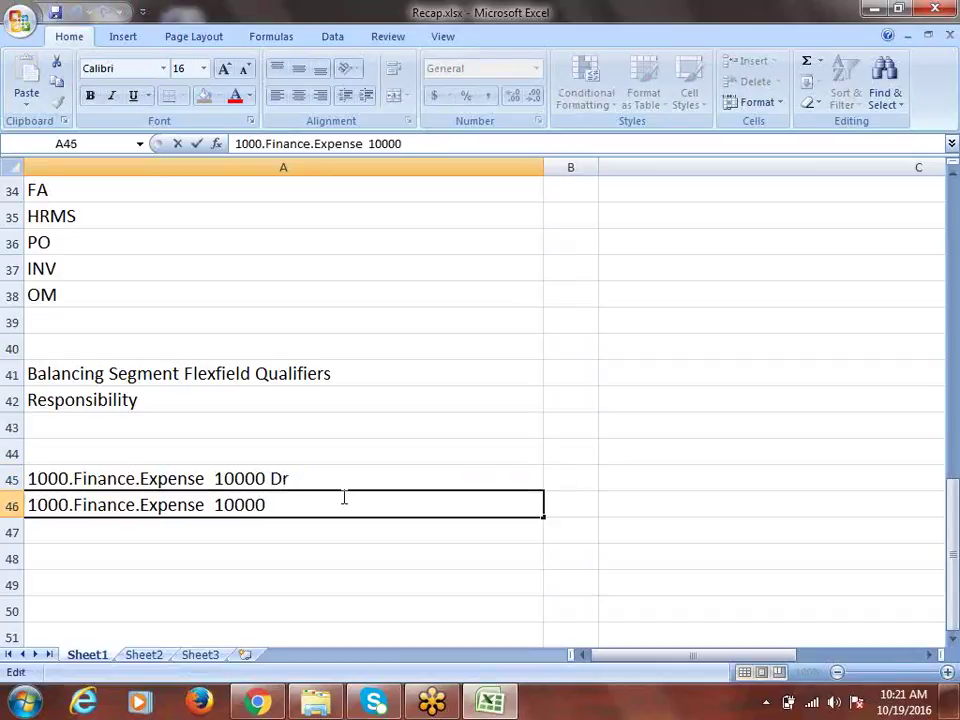
text(Cr)
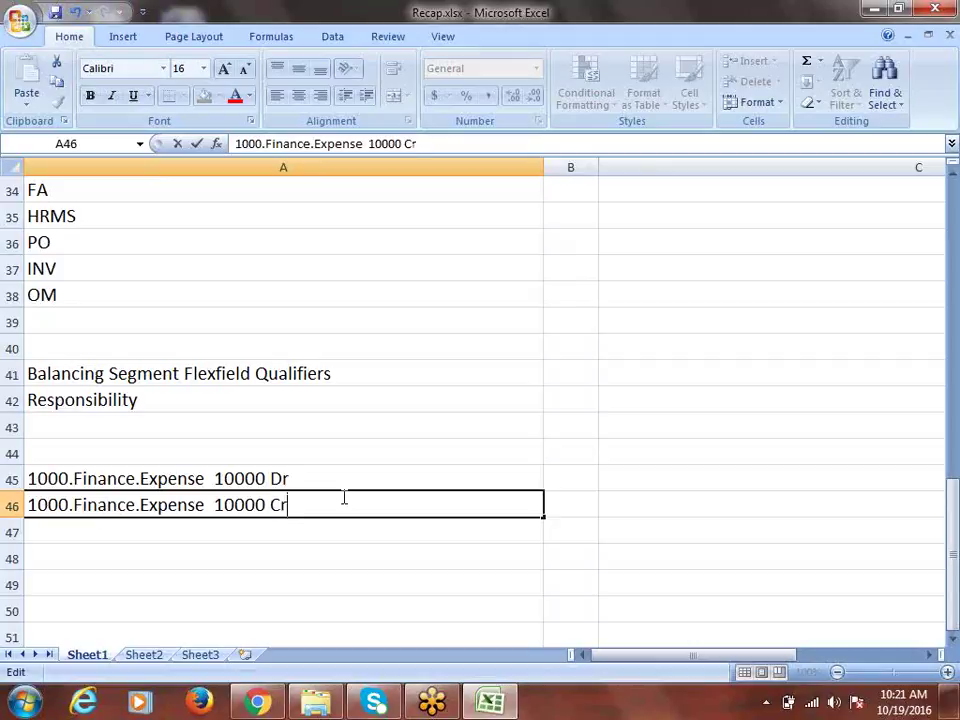
click(204, 503)
key(BackSpace)
key(BackSpace)
key(BackSpace)
key(BackSpace)
key(BackSpace)
key(BackSpace)
key(BackSpace)
text(Ca)
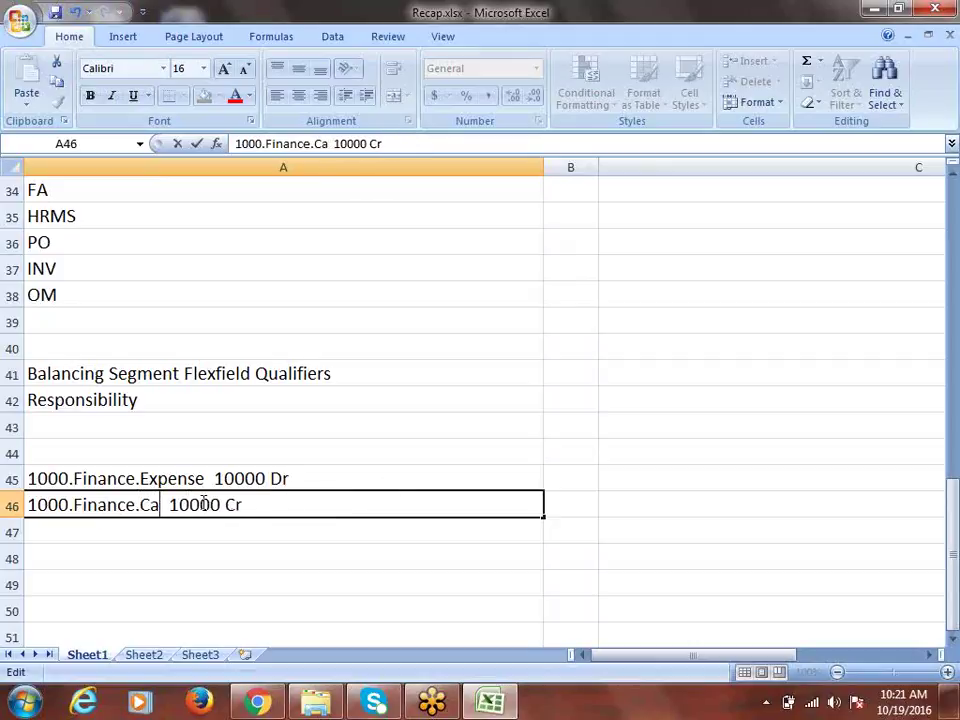
text(sh)
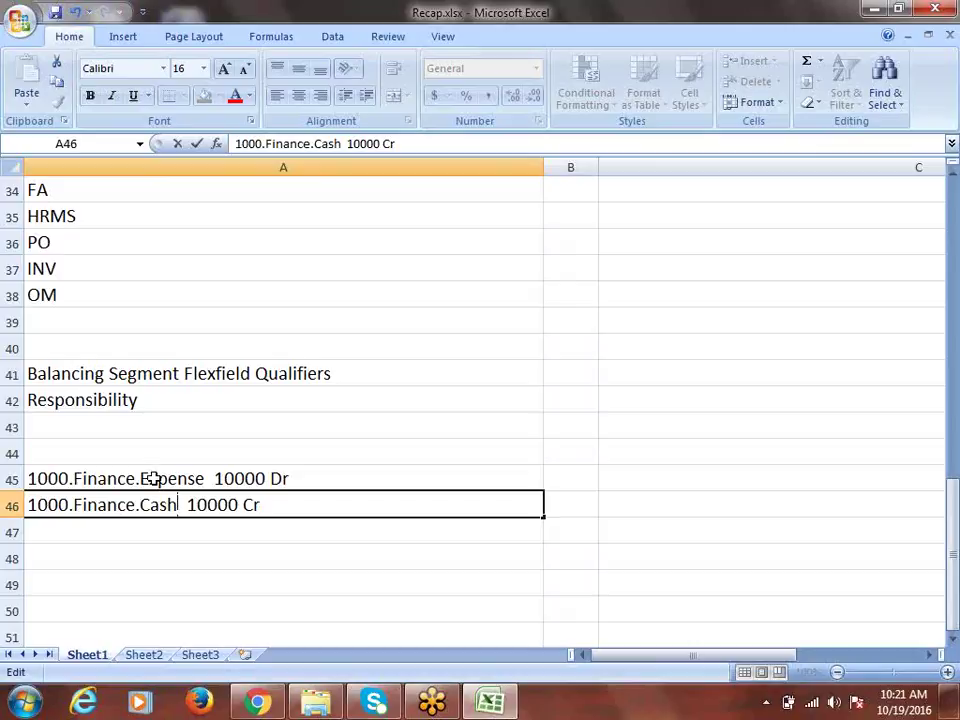
click(153, 482)
click(148, 505)
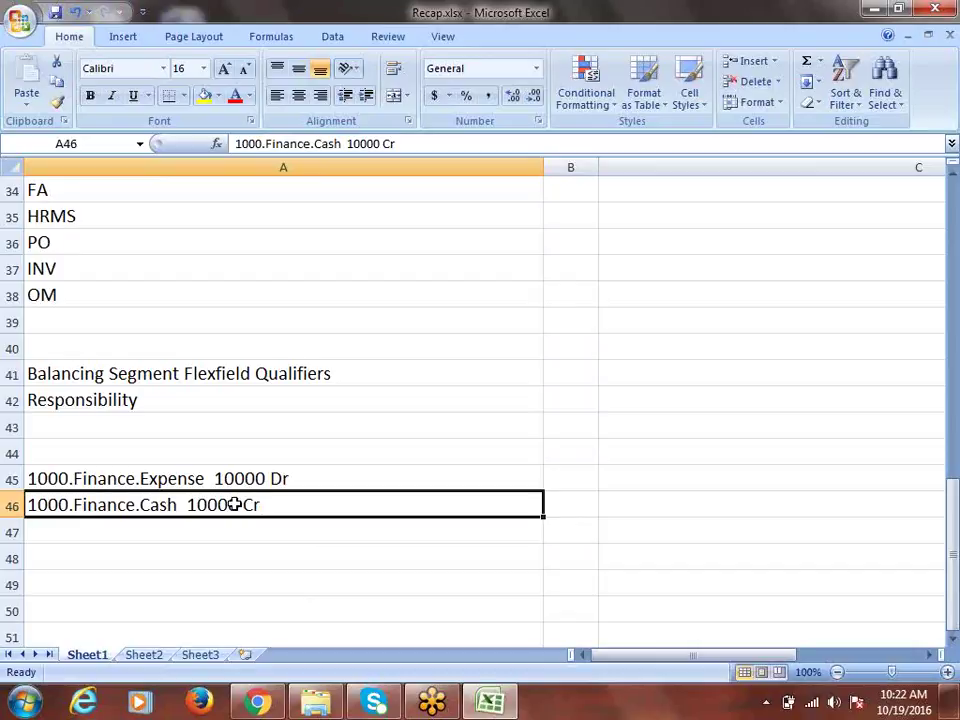
Step: Change the leading company value in A46 from 1000 to 2000
double_click(37, 505)
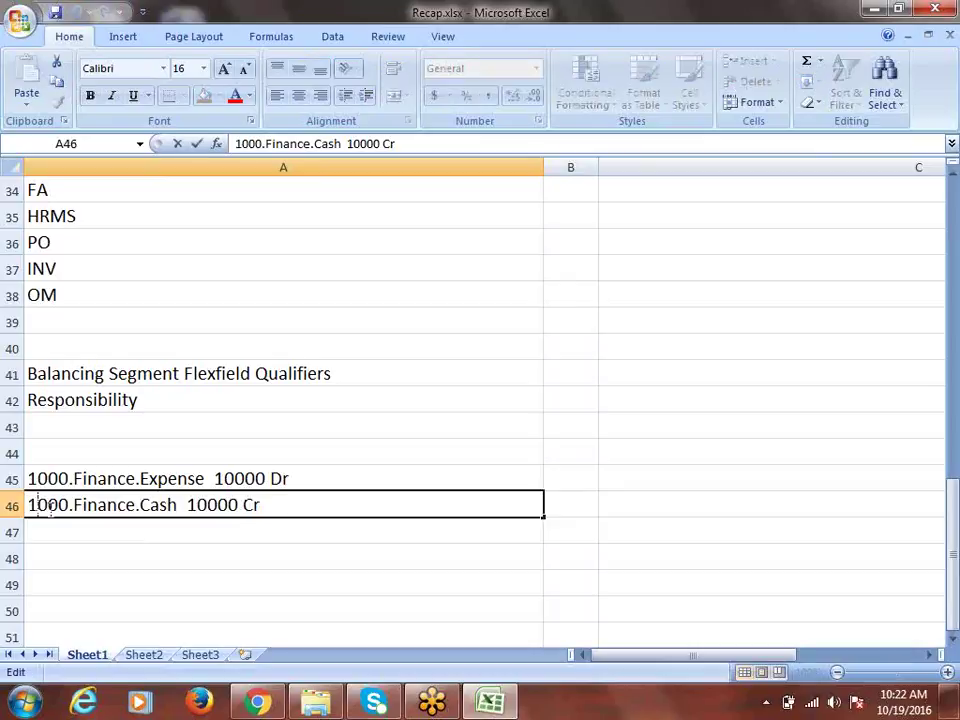
key(BackSpace)
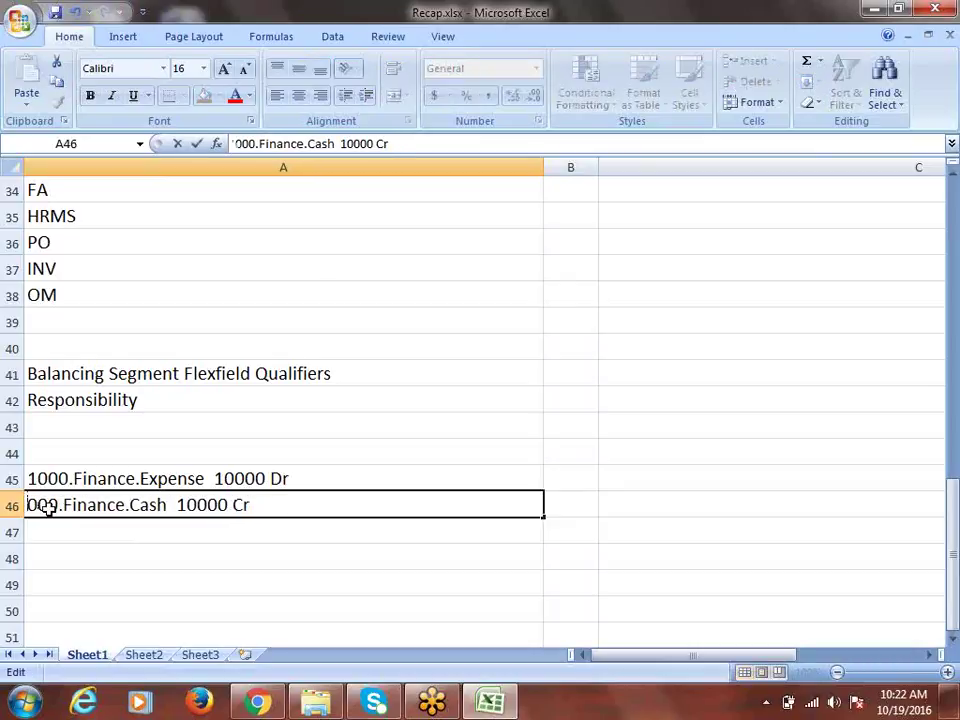
text(2)
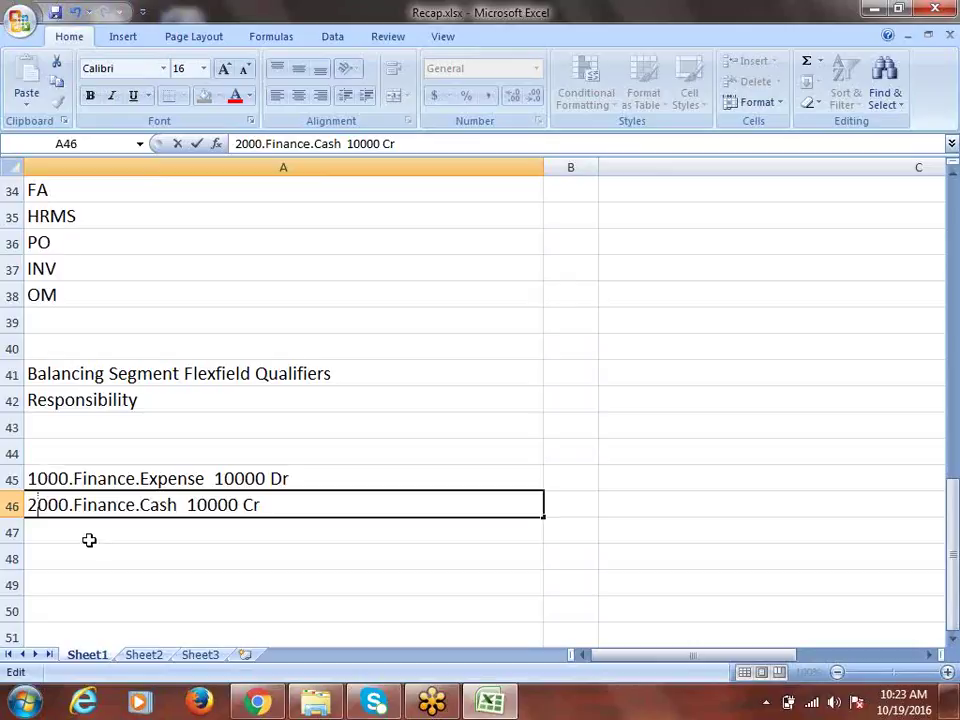
Step: Commit the '2000.Finance.Cash 10000 Cr' entry and scroll down the sheet
click(47, 377)
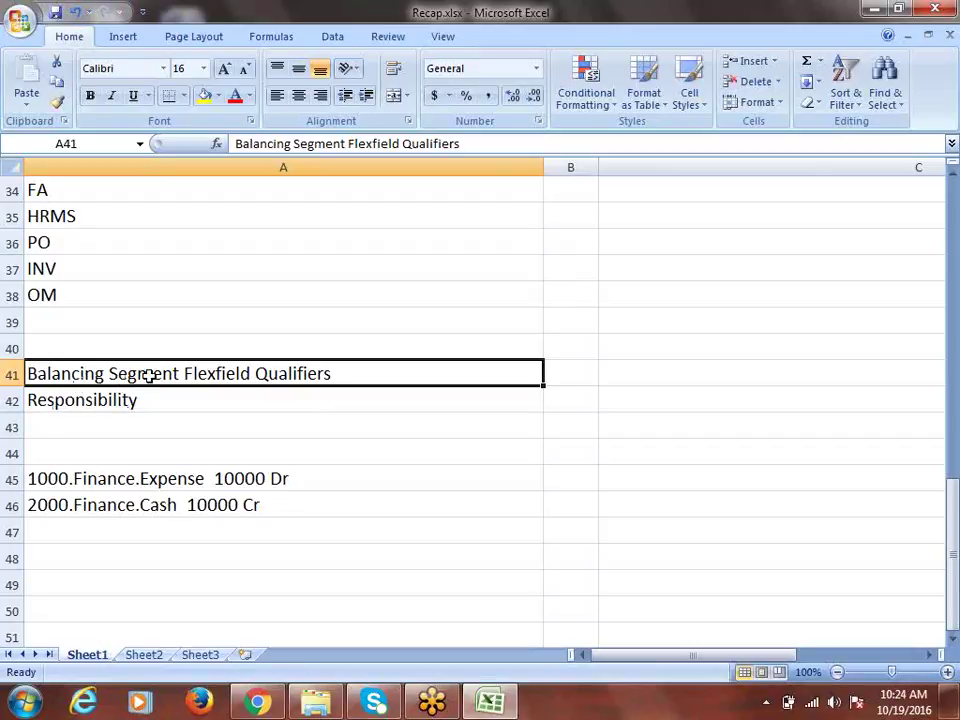
scroll(148, 376, down, 1)
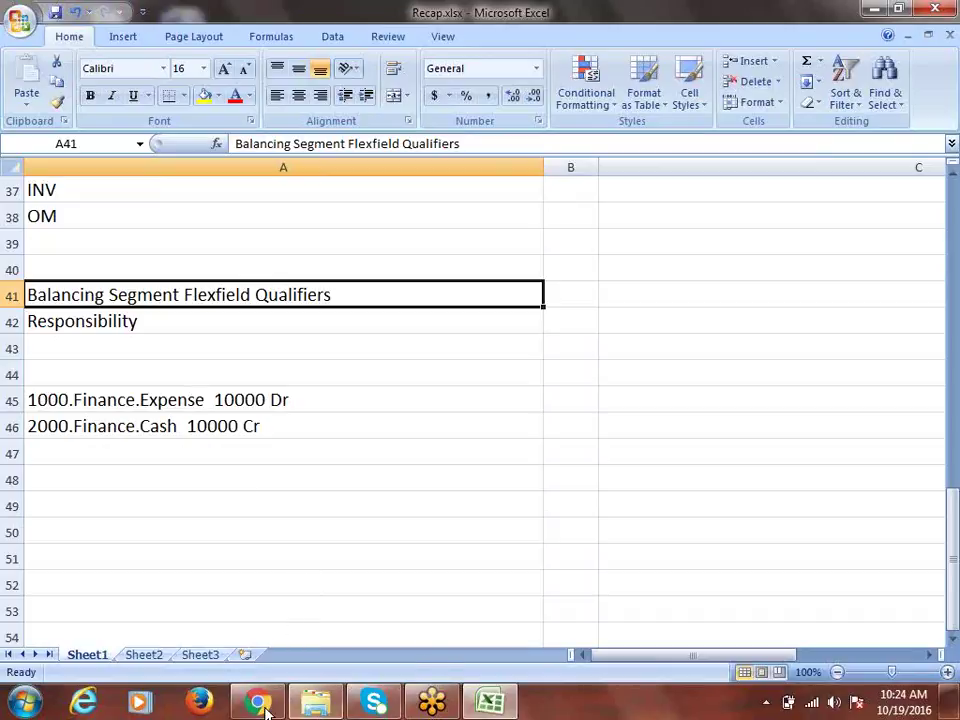
click(24, 703)
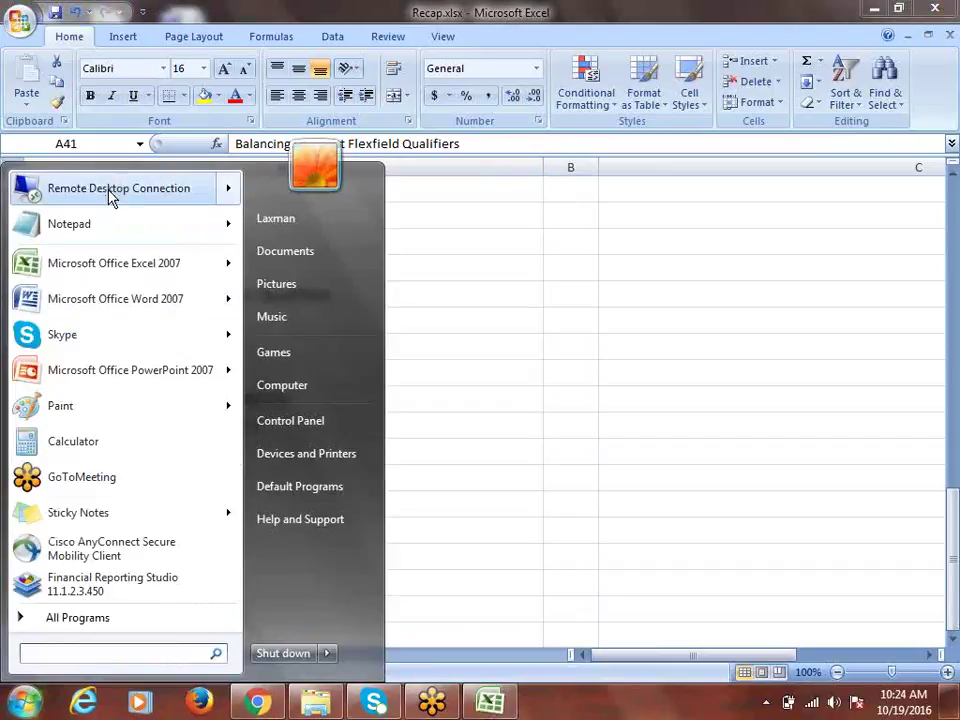
mouse_move(111, 193)
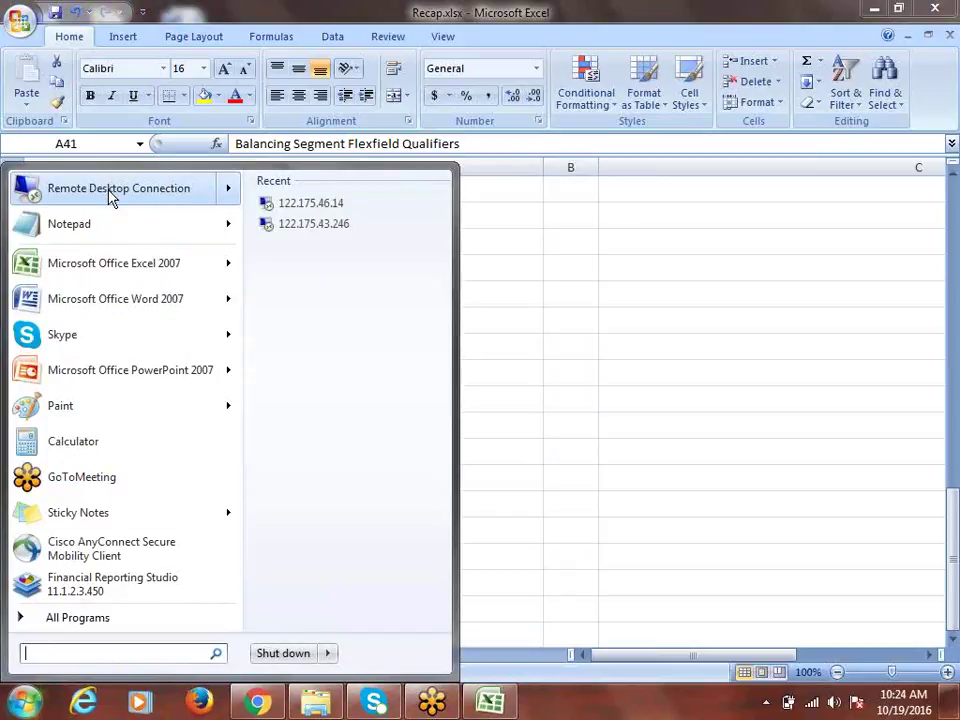
click(109, 191)
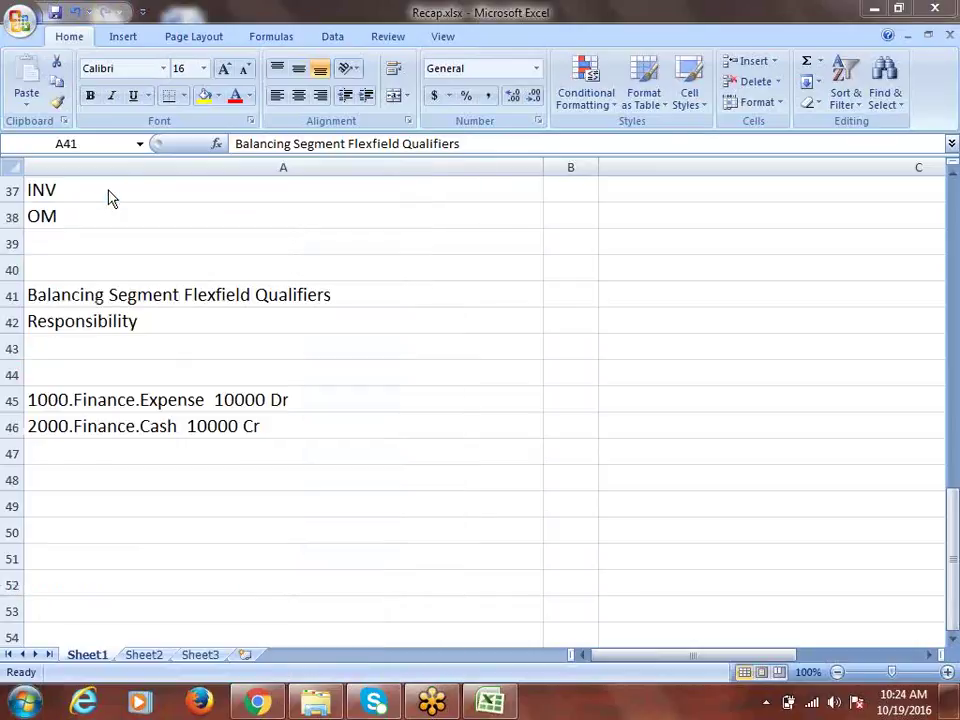
click(549, 331)
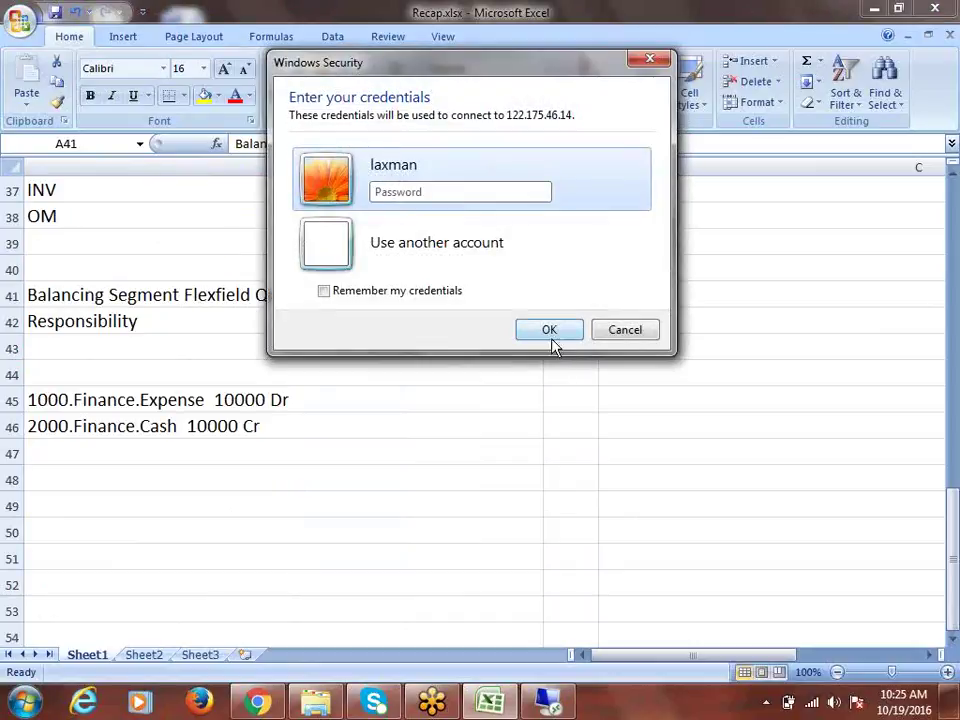
Step: Enter the account password in Windows Security to open the remote session
click(943, 33)
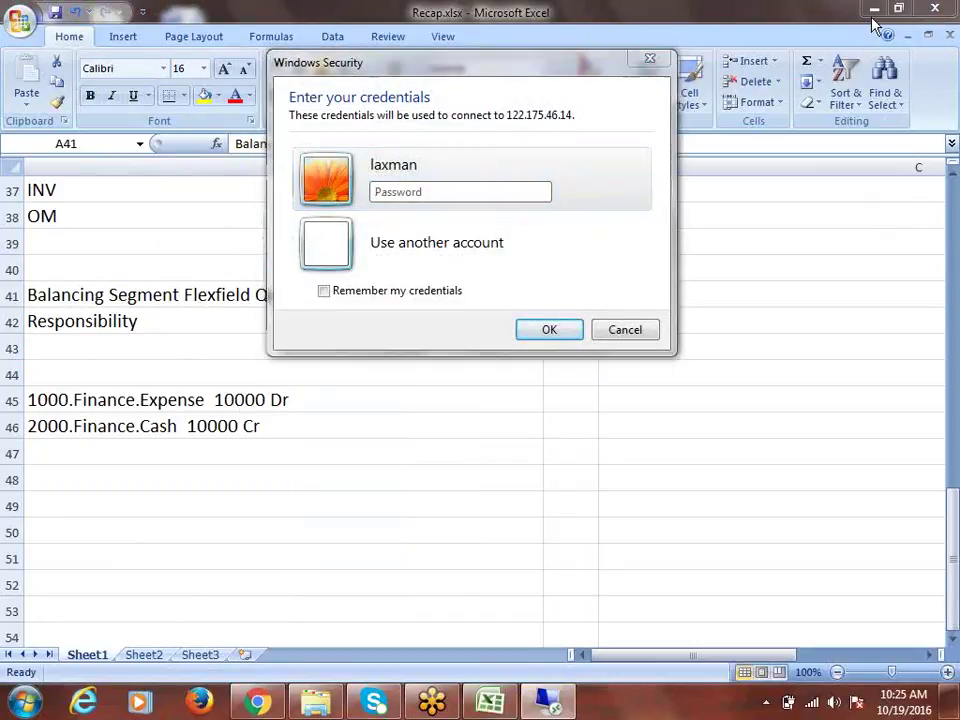
click(410, 193)
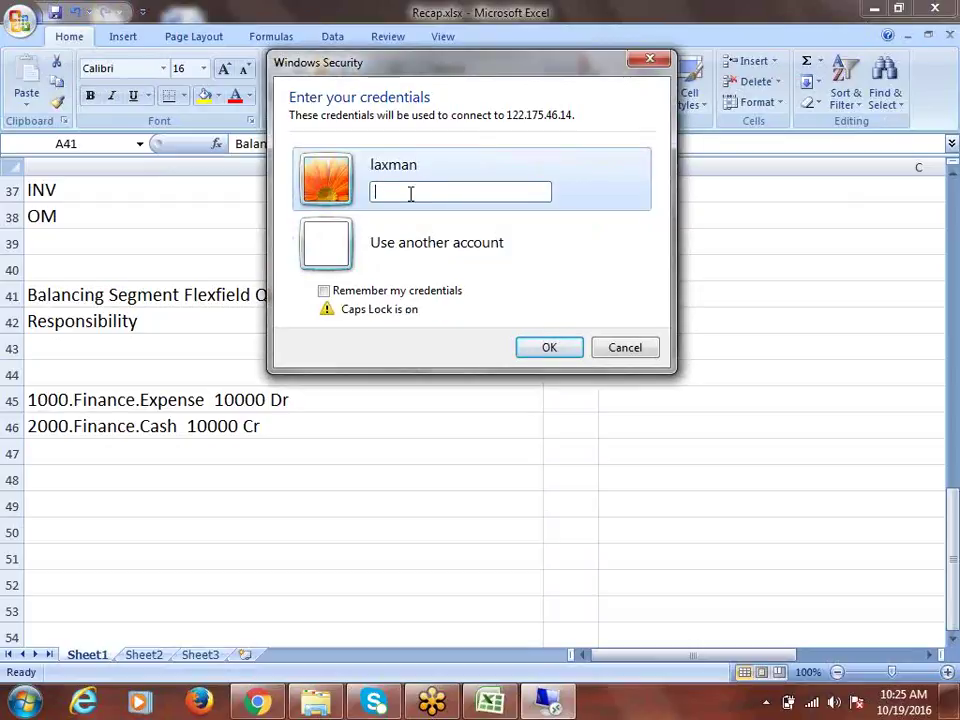
key(Caps_Lock)
text(•••••••)
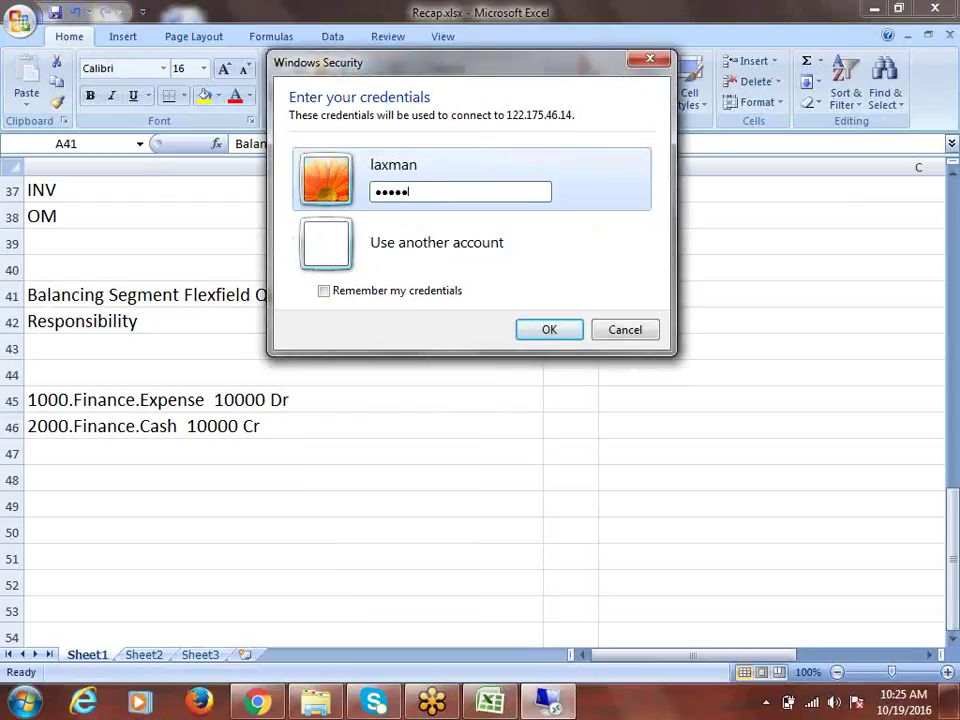
key(Return)
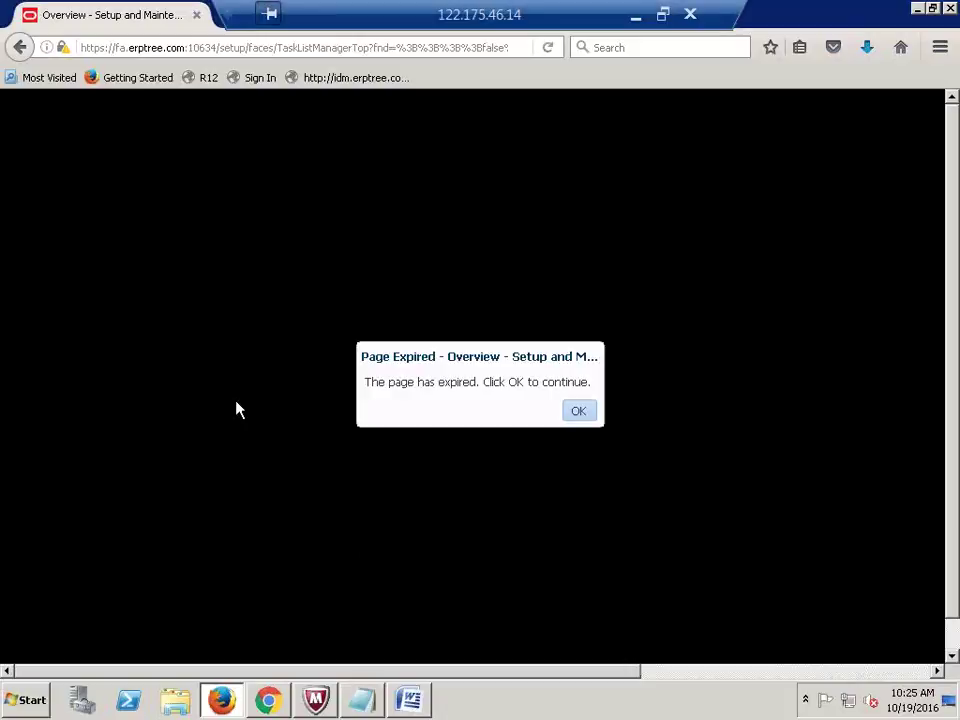
Step: Open the R12 login page, sign in with the user name and password, and decline saving the login
click(580, 416)
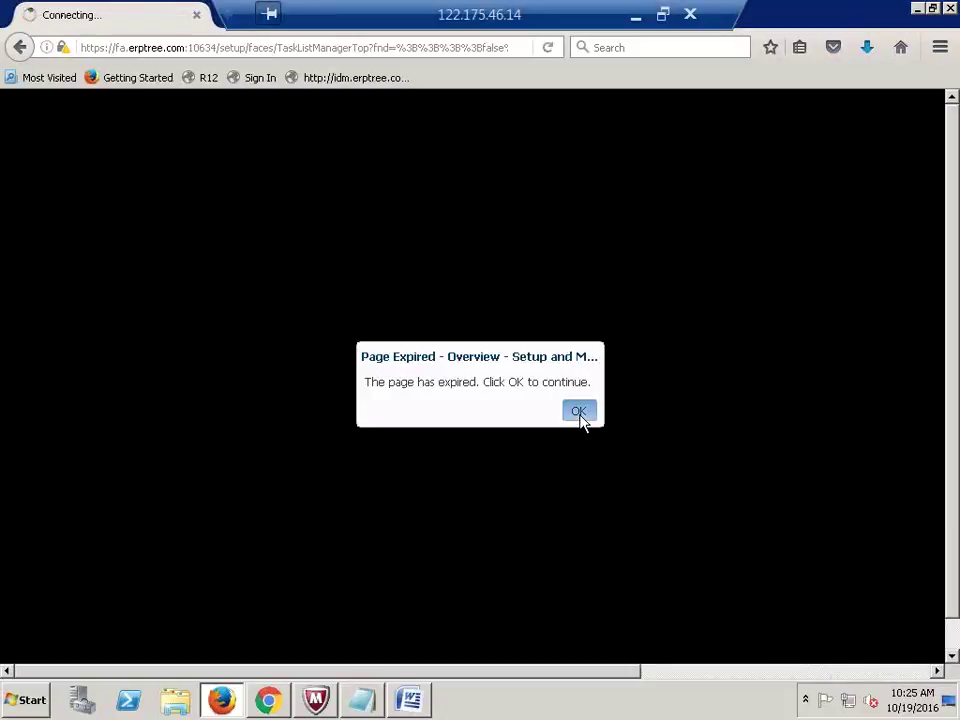
click(208, 79)
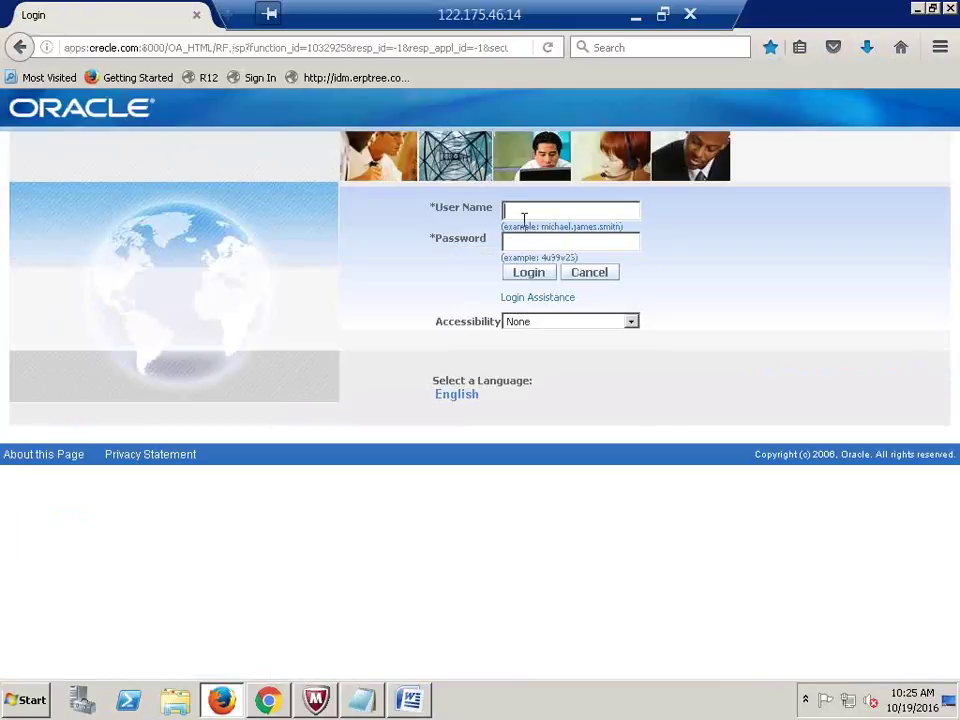
text(HC)
key(Tab)
text(abc)
key(BackSpace)
key(BackSpace)
key(BackSpace)
text(welcome)
key(Tab)
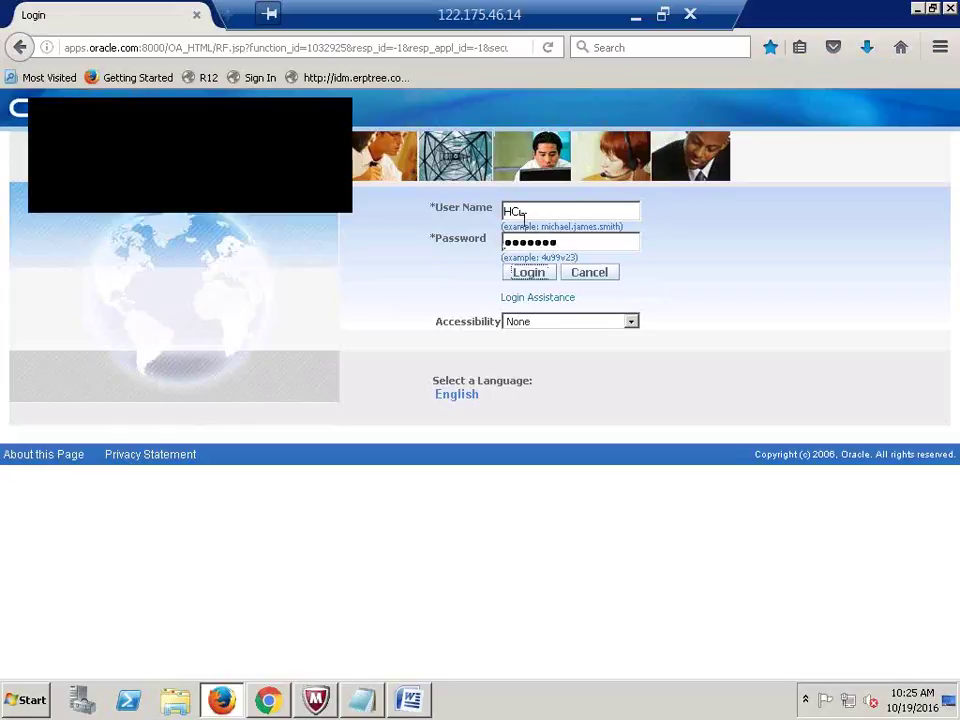
key(Return)
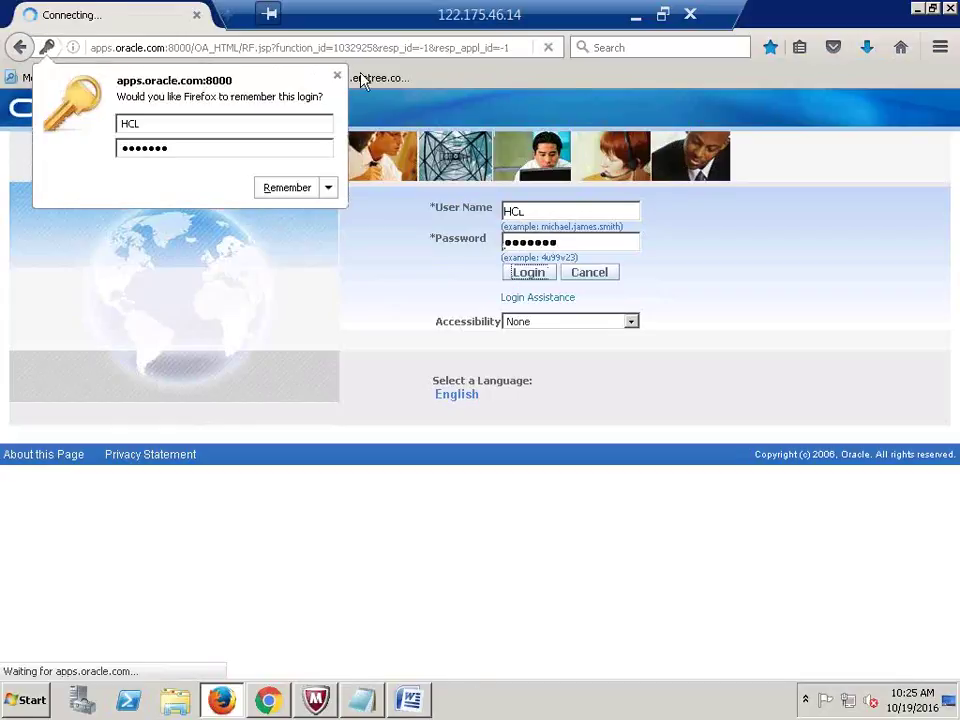
click(337, 75)
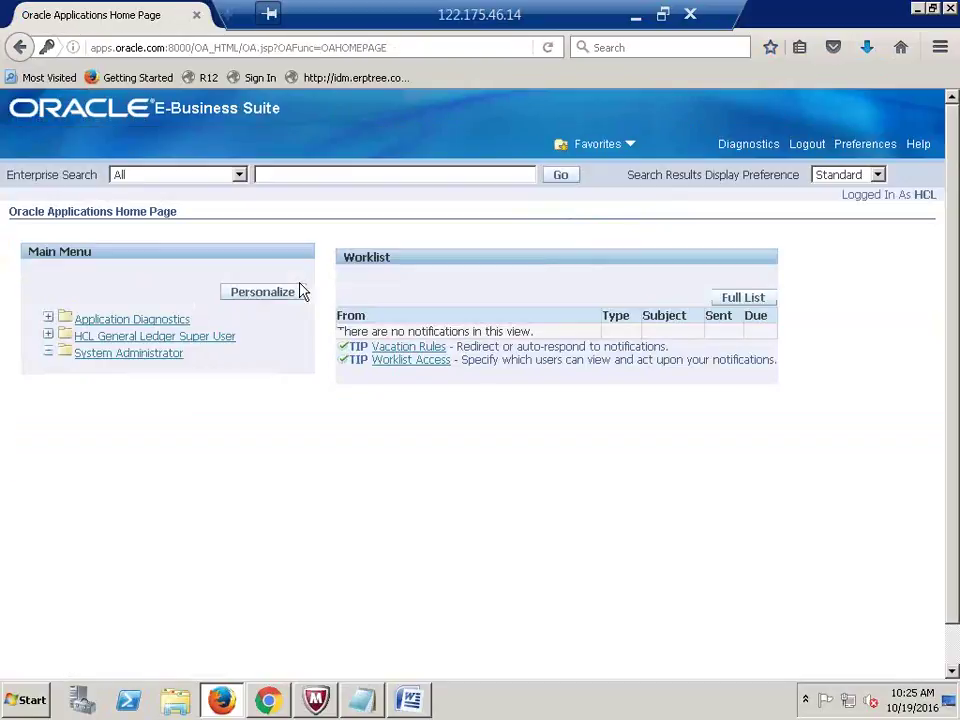
Step: Switch from System Administrator to the HCL General Ledger Super User responsibility
click(179, 351)
click(176, 339)
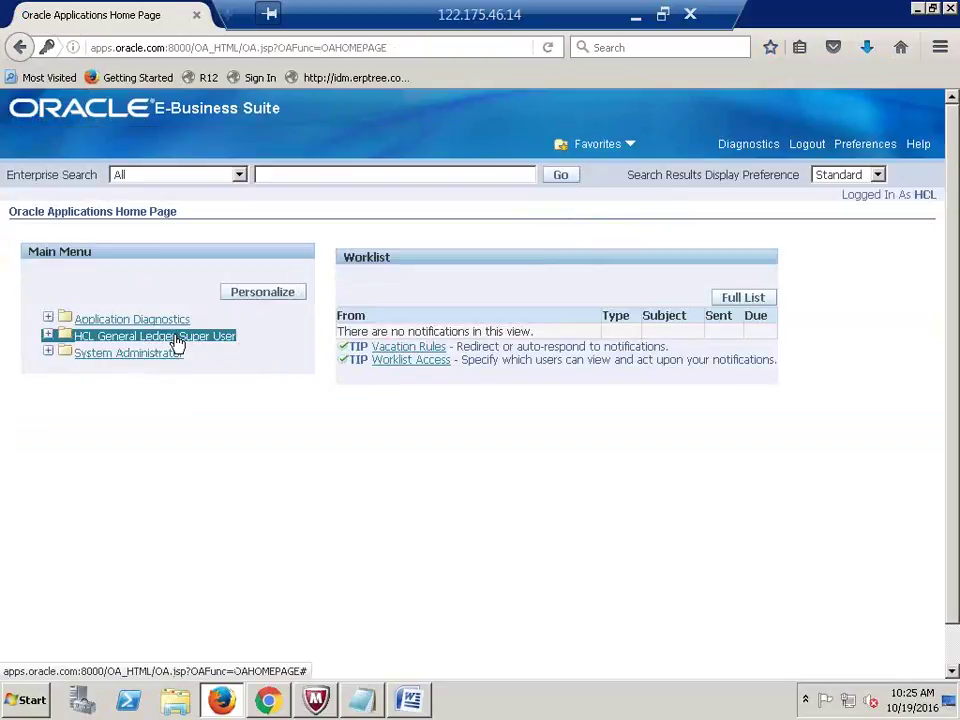
click(176, 341)
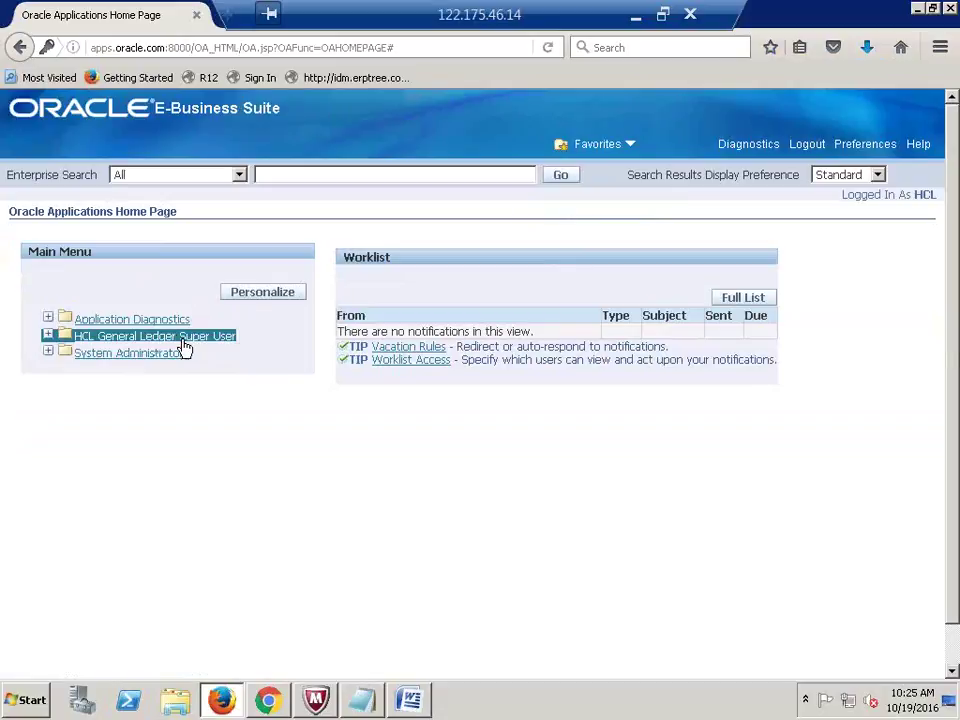
Step: Launch the Journals entry form, allowing the outdated Java plugin to run
click(108, 356)
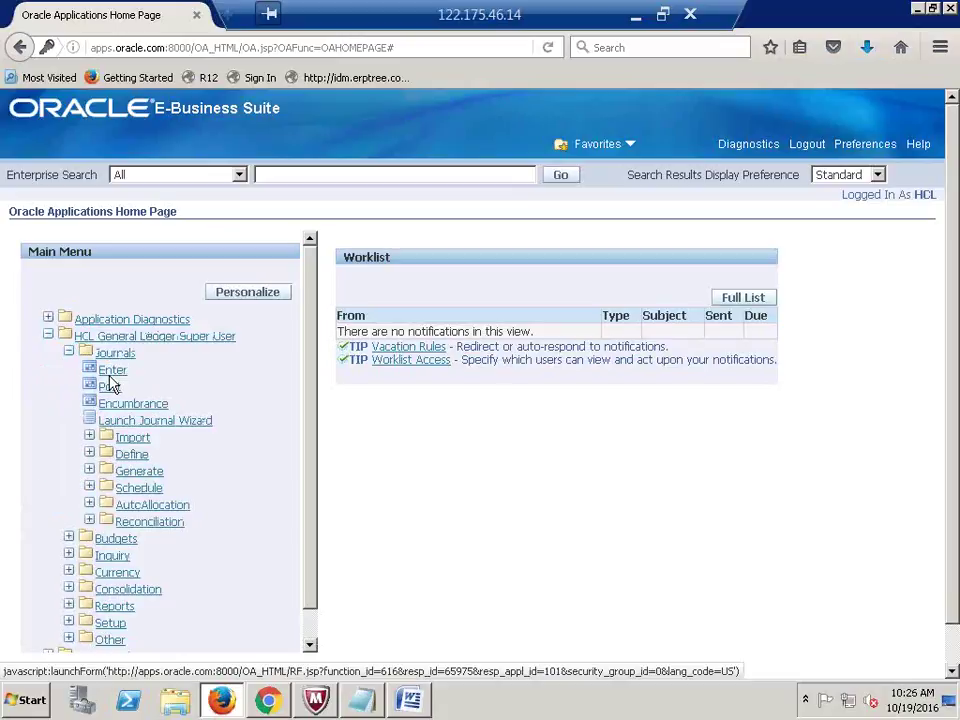
click(108, 370)
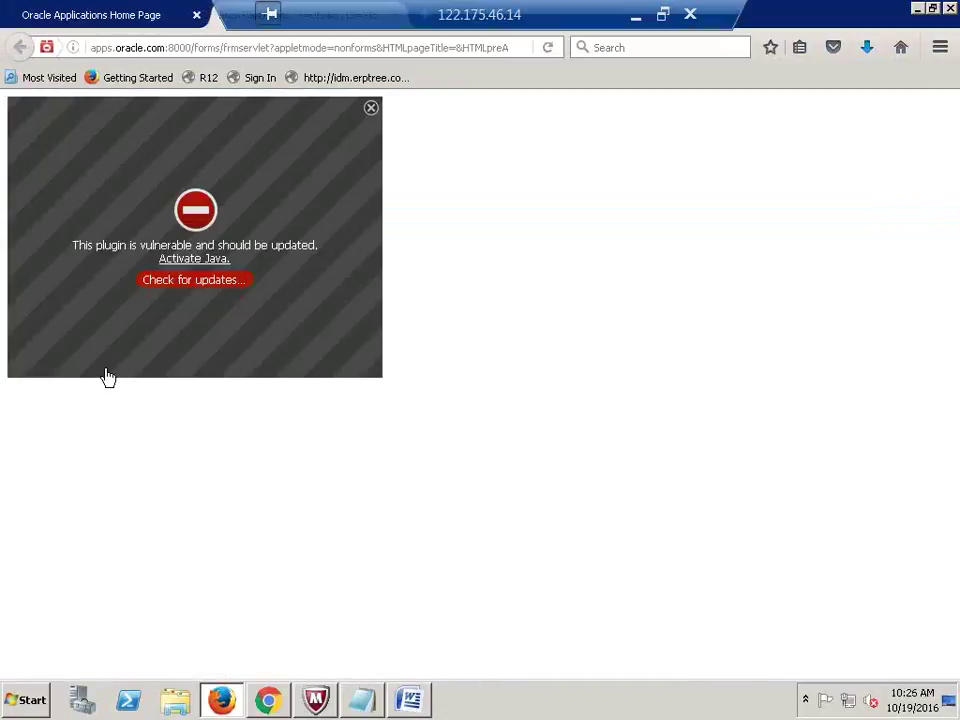
click(193, 263)
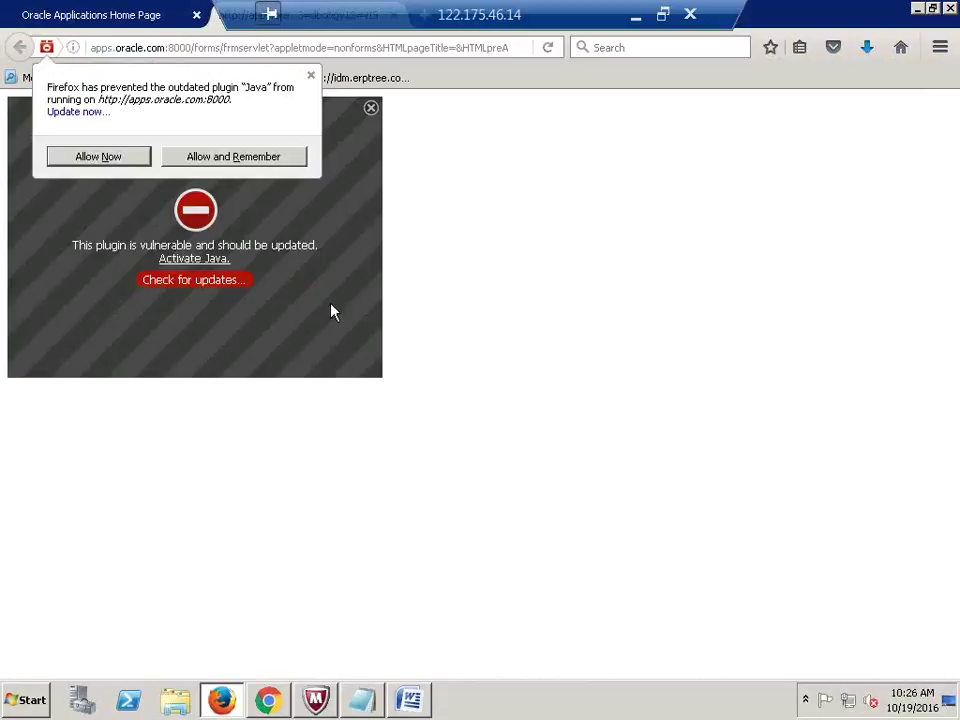
click(92, 160)
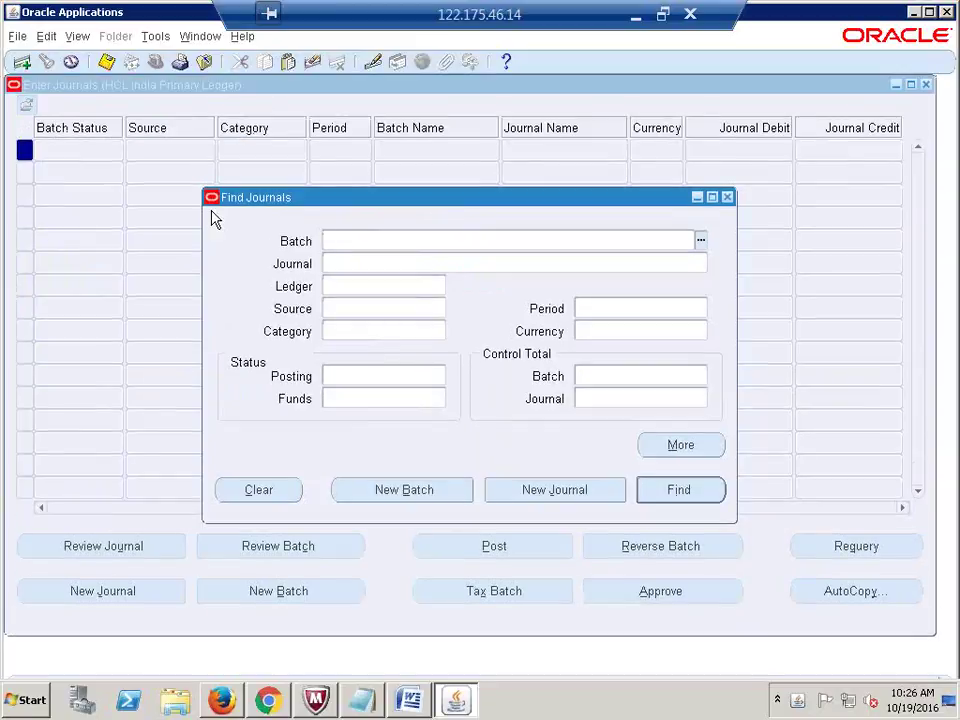
Step: Open Journals > Enter for HCL India Primary Ledger and start a blank new journal
click(531, 496)
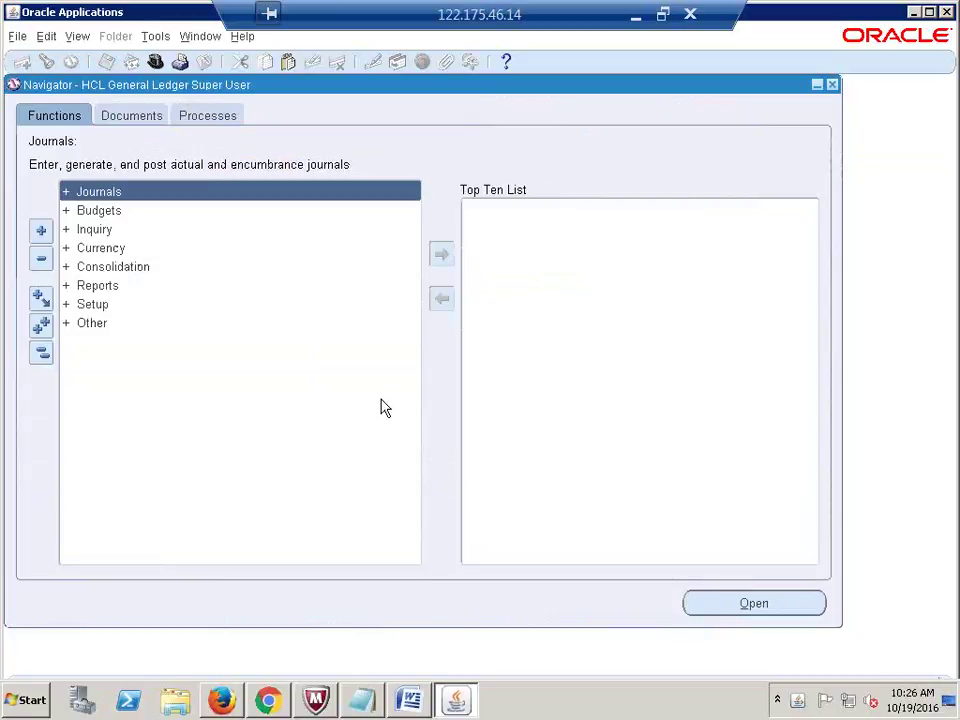
double_click(97, 194)
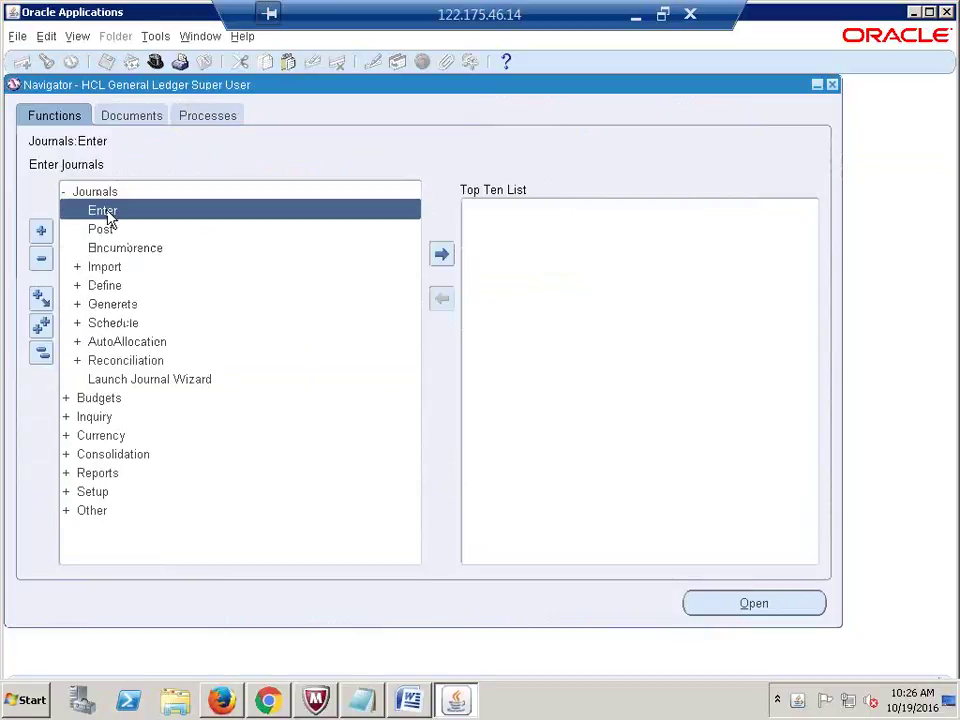
double_click(106, 211)
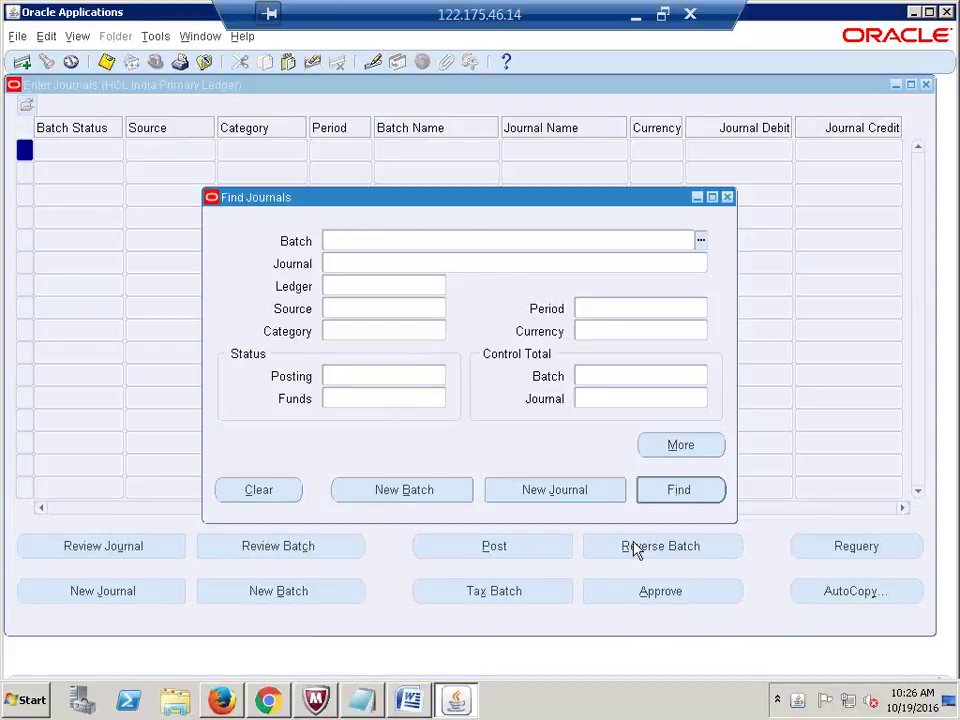
click(548, 492)
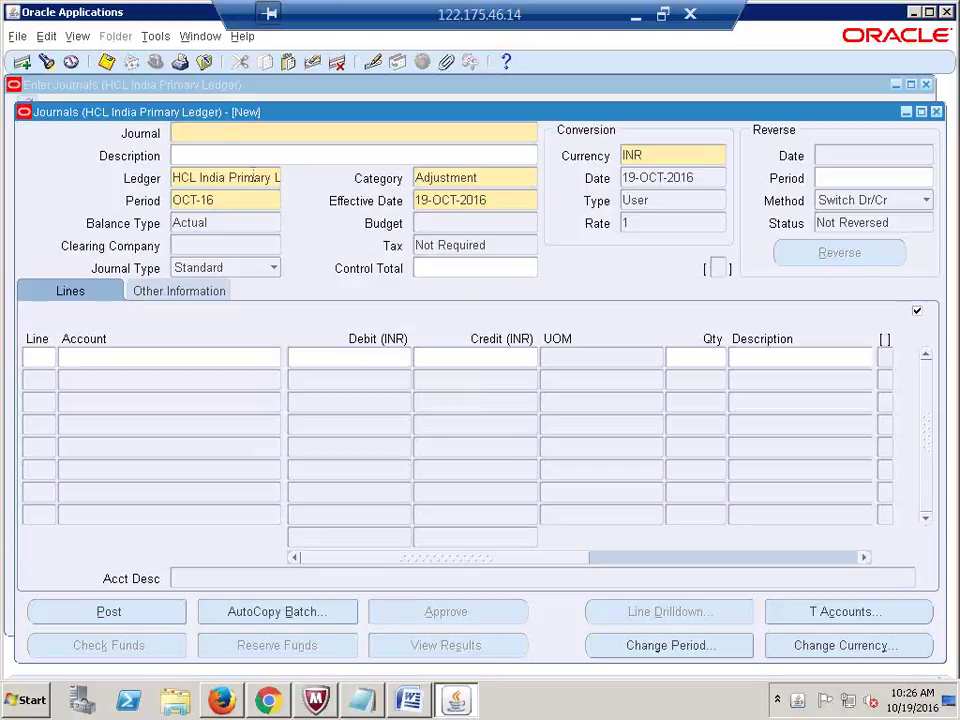
Step: Name the journal Salaries and charge line 1 to account 1000.1000.300000 (Finance Salaries)
text(s)
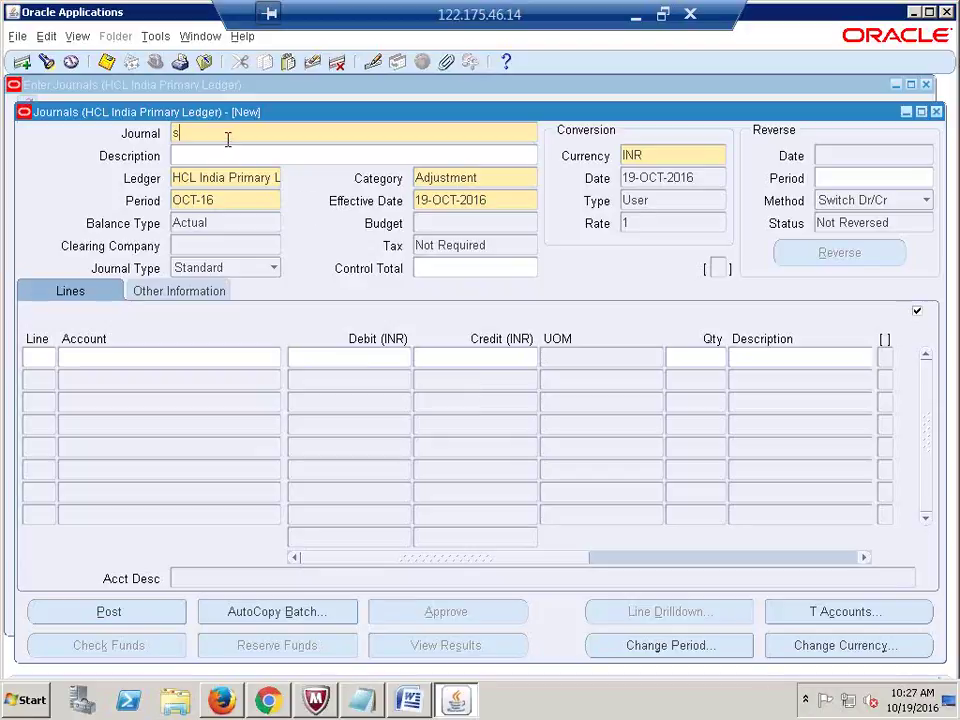
text(alarias)
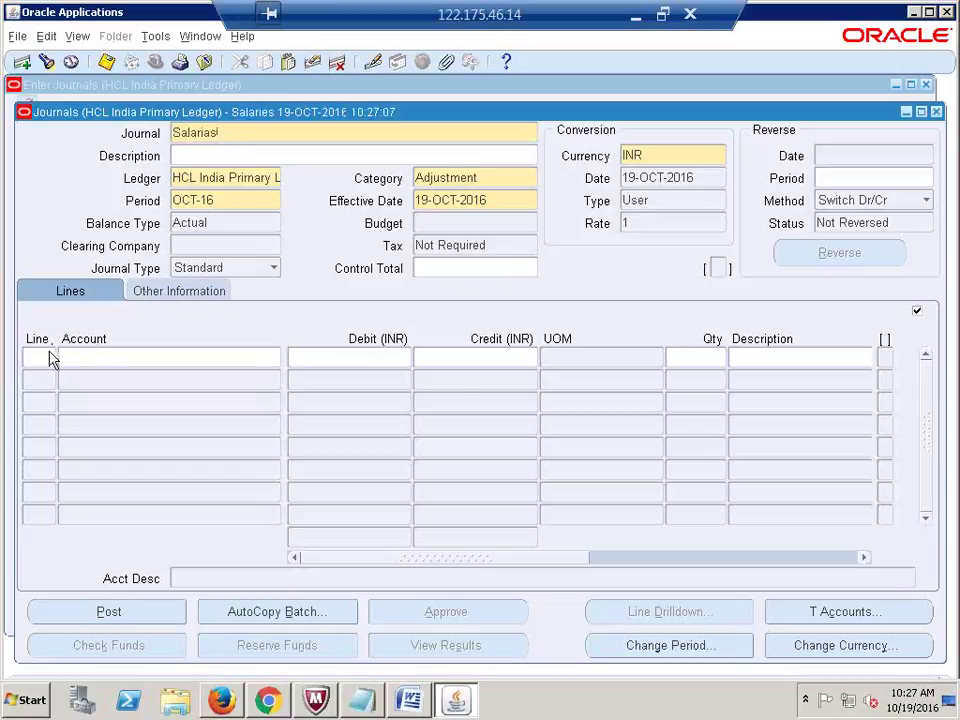
click(50, 360)
key(Tab)
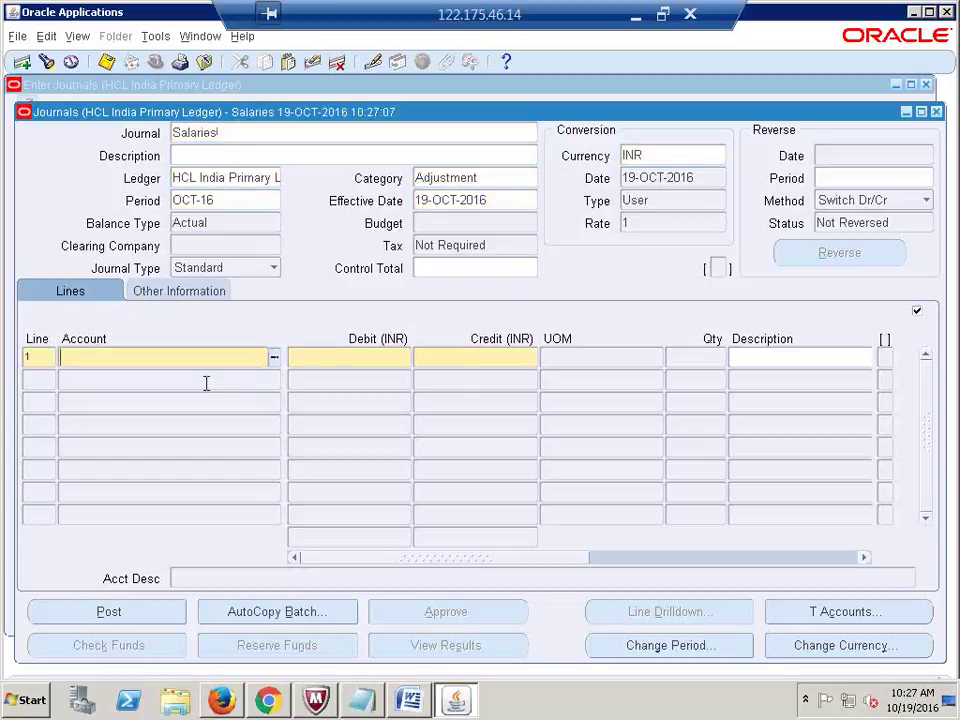
click(272, 358)
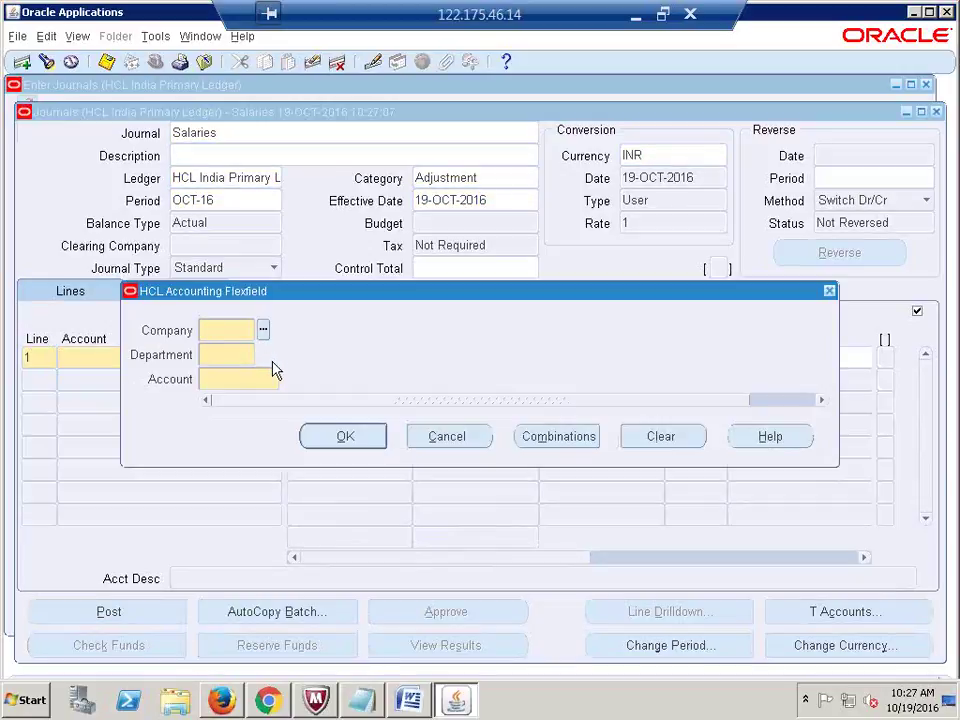
click(279, 378)
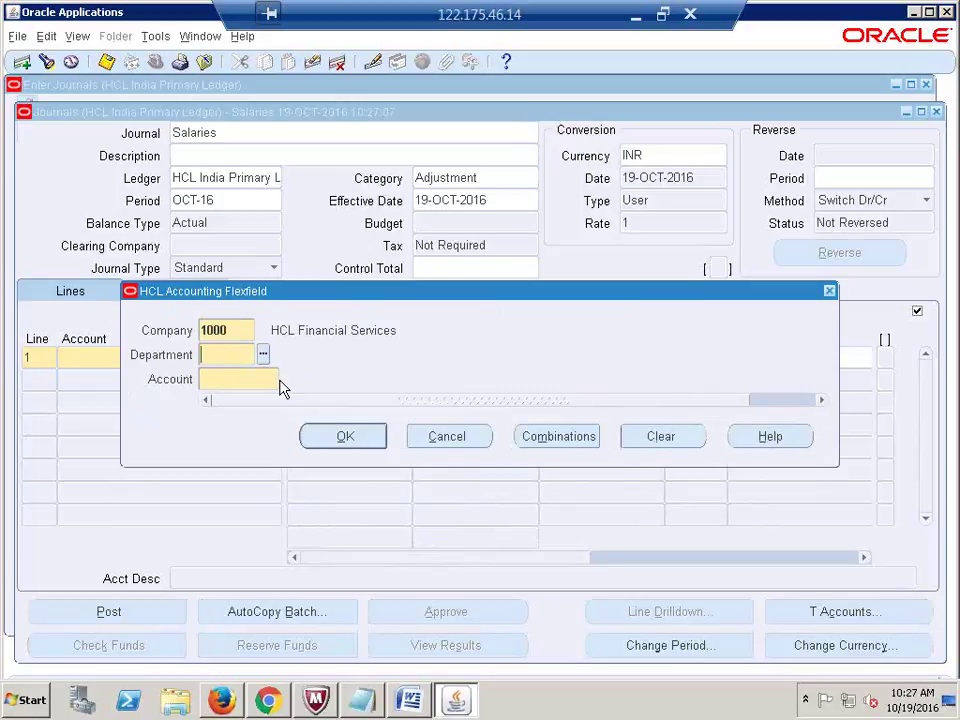
key(Return)
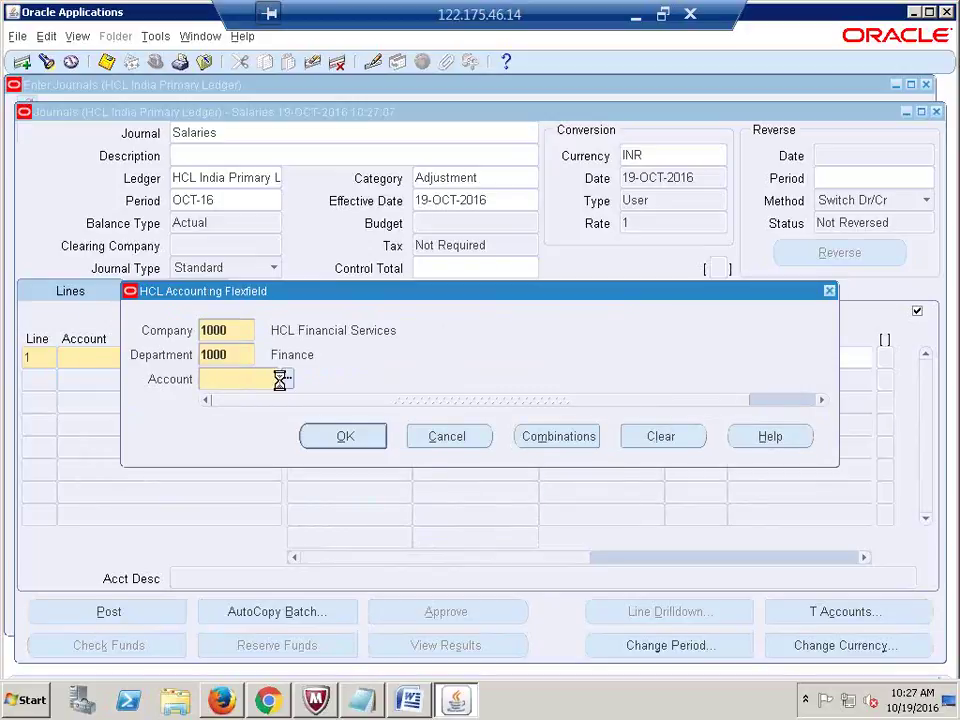
click(232, 446)
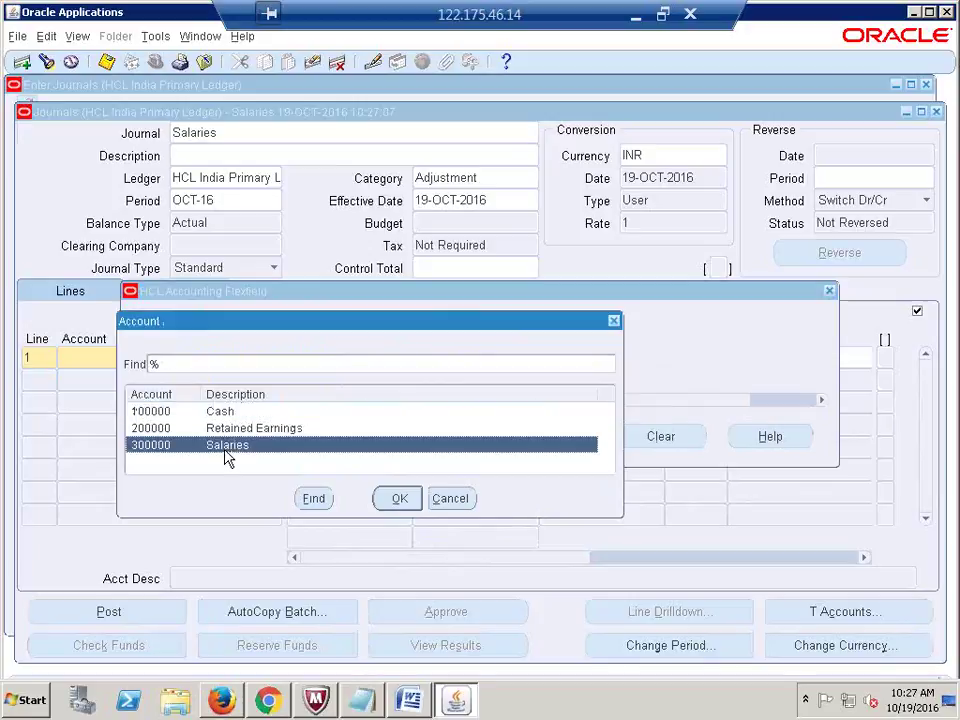
click(400, 498)
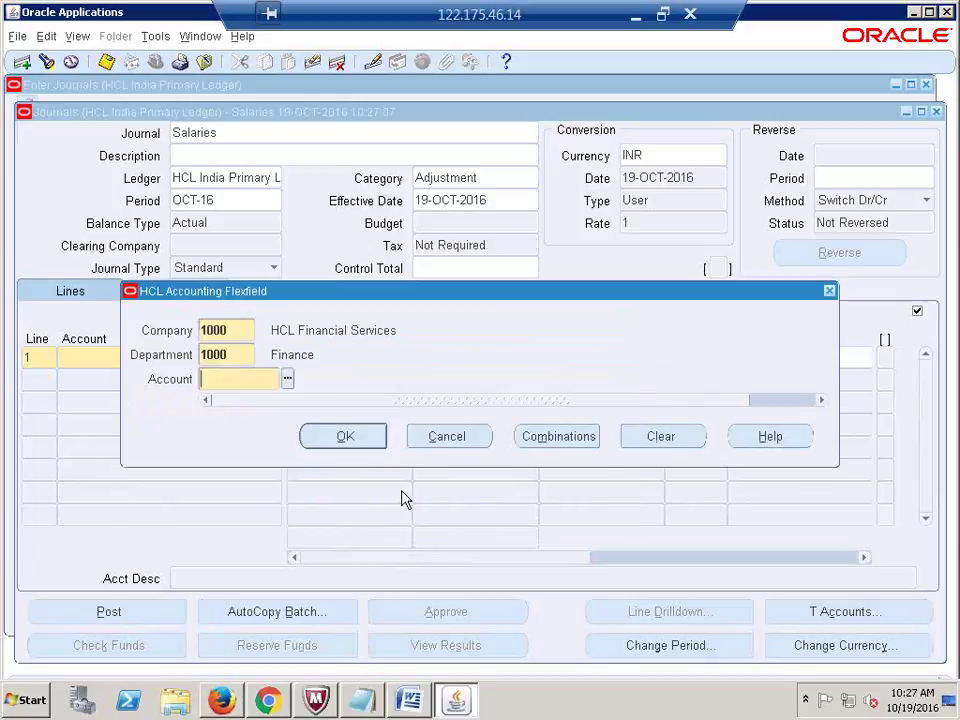
click(343, 436)
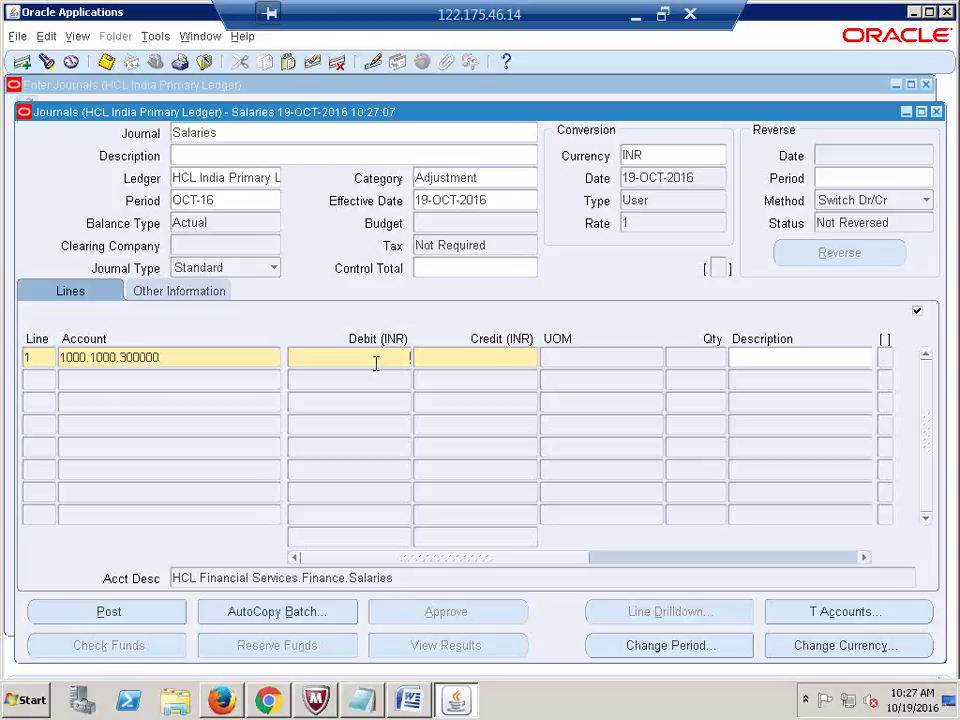
Step: Debit 5,000 on line 1 and set line 2's account to Cash 1000.1000.100000
text(5000)
click(39, 380)
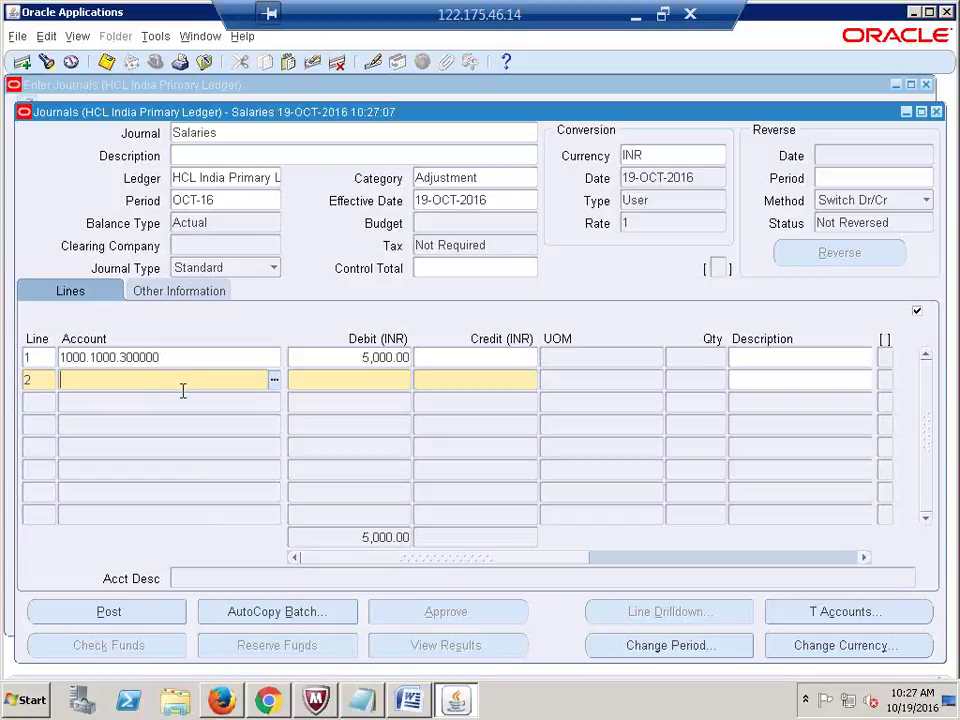
key(shift+F5)
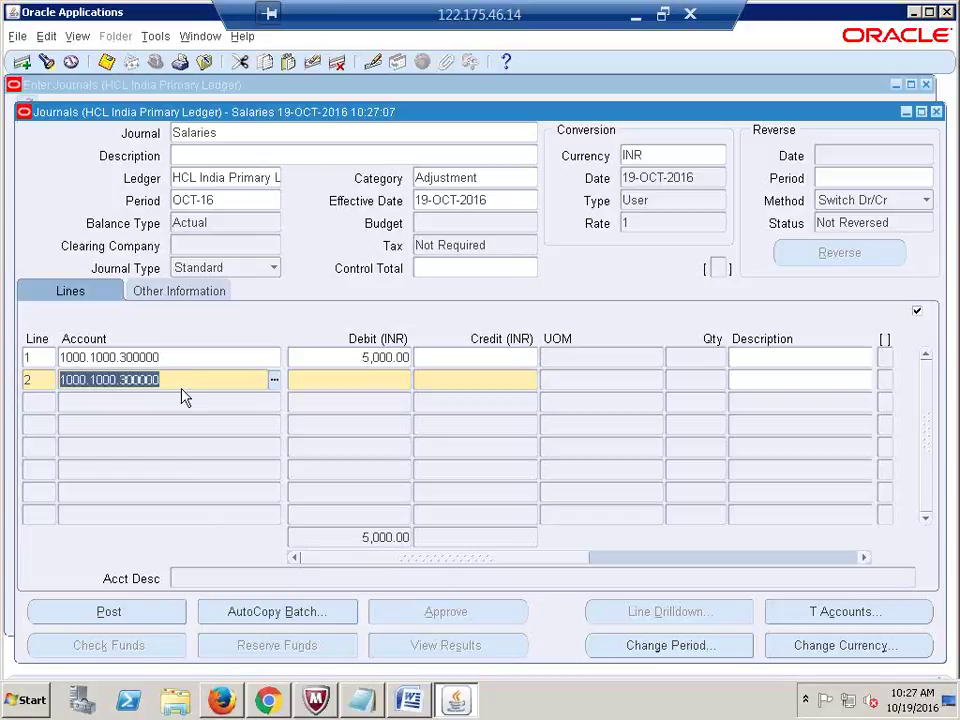
key(ctrl+l)
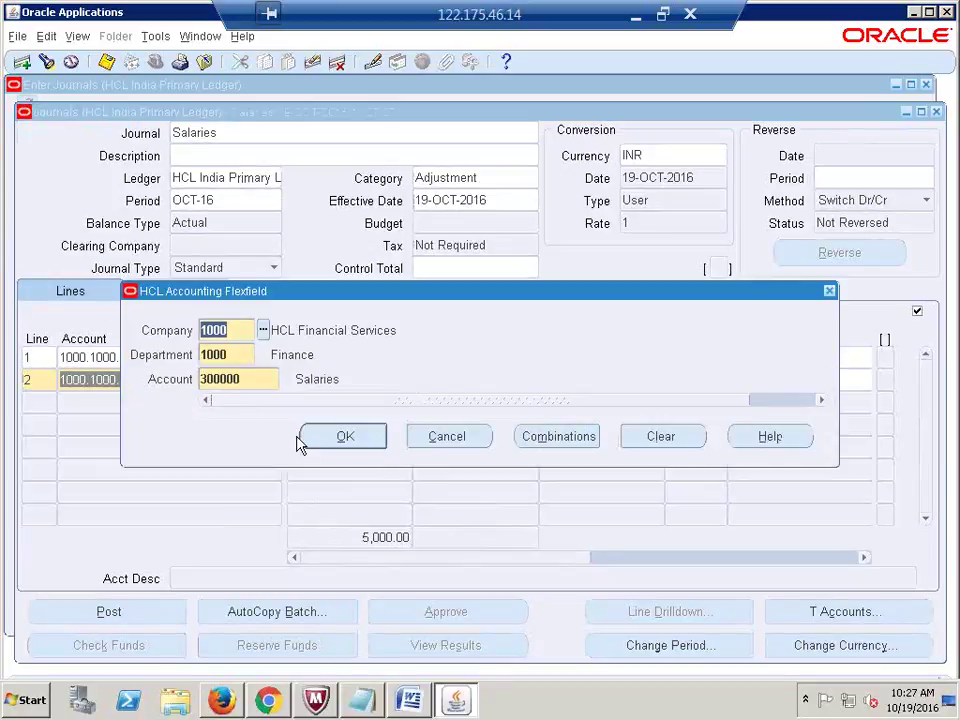
click(262, 379)
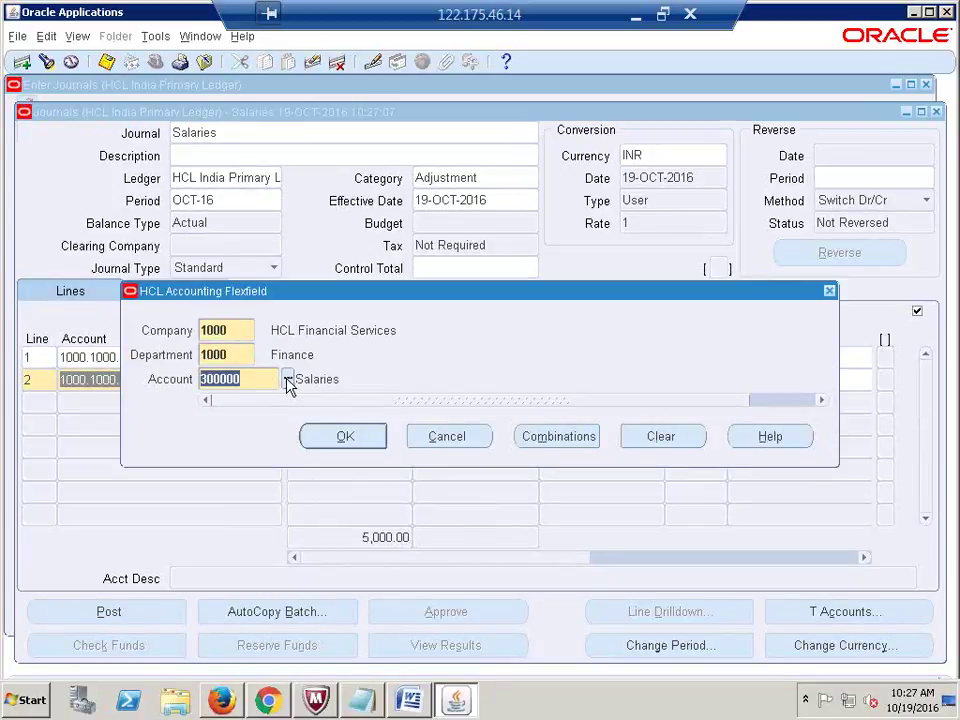
click(288, 383)
click(398, 498)
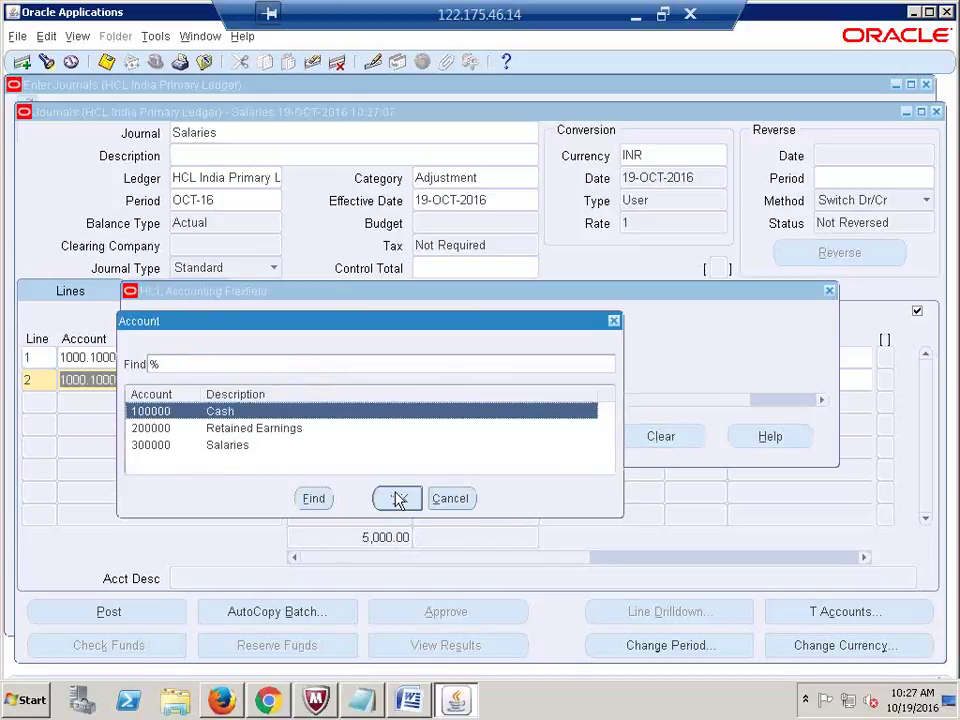
key(Return)
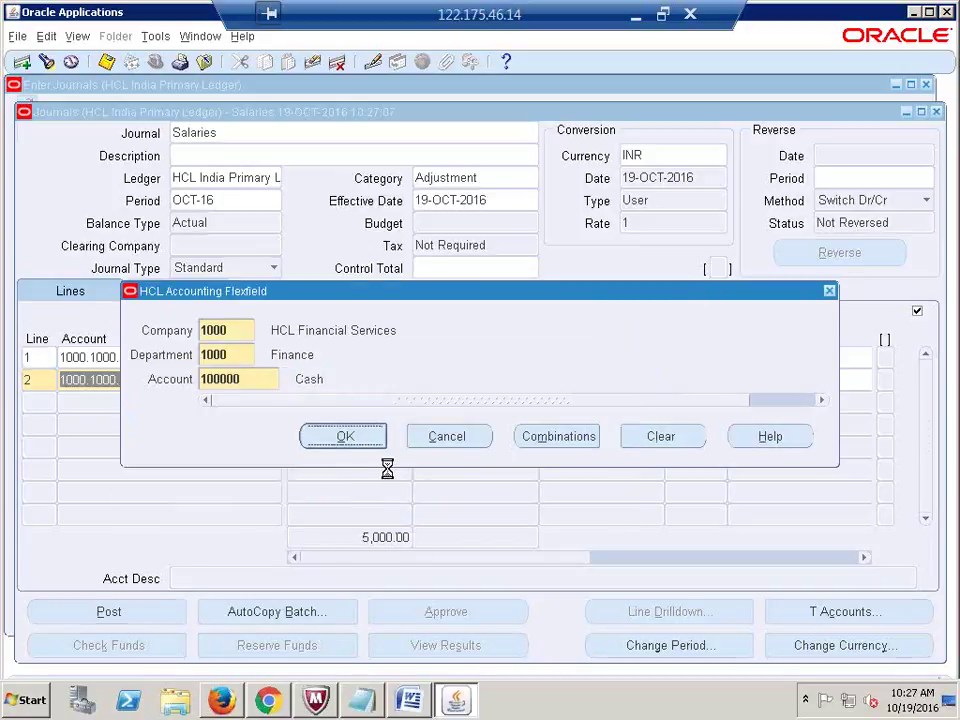
Step: Enter a 4,900 credit on line 2
click(471, 381)
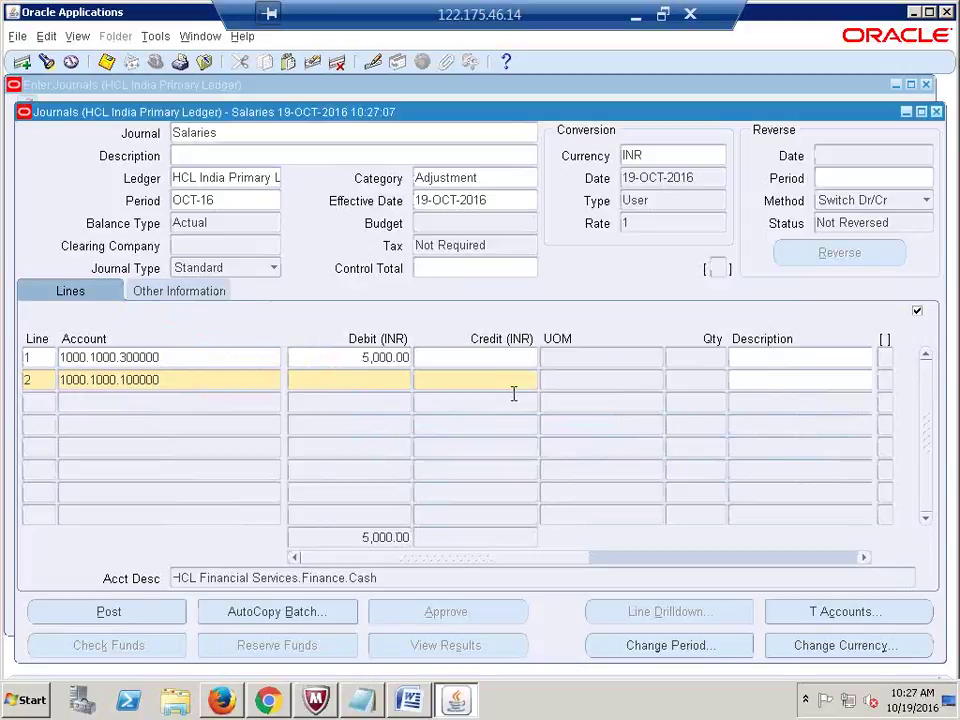
text(4900)
click(371, 384)
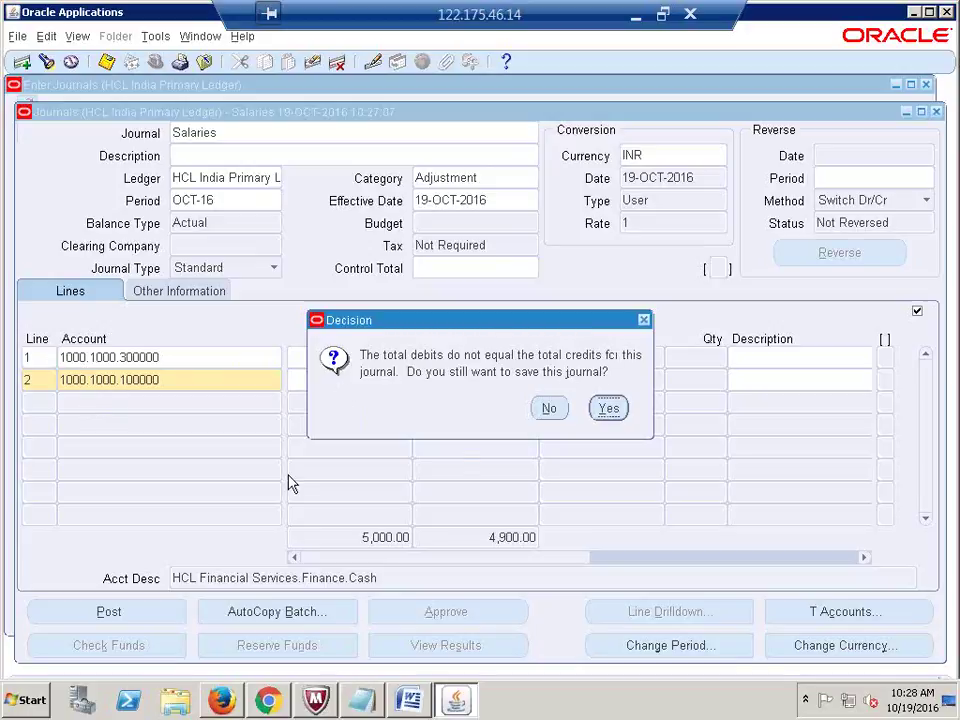
Step: Save the unbalanced Salaries journal, post it, and acknowledge the request note
click(609, 410)
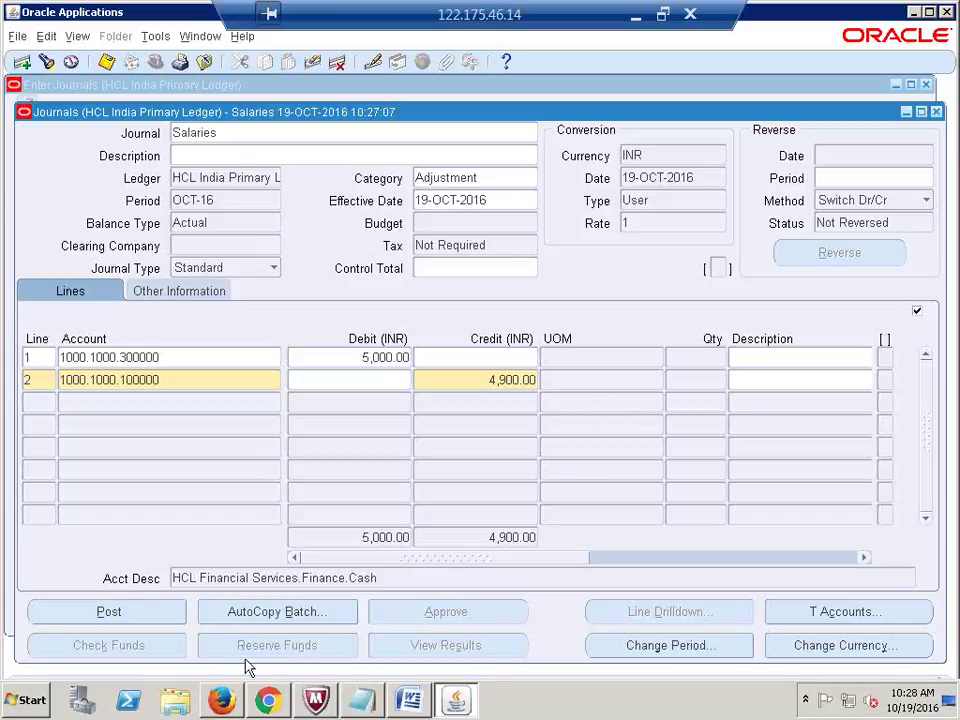
click(104, 613)
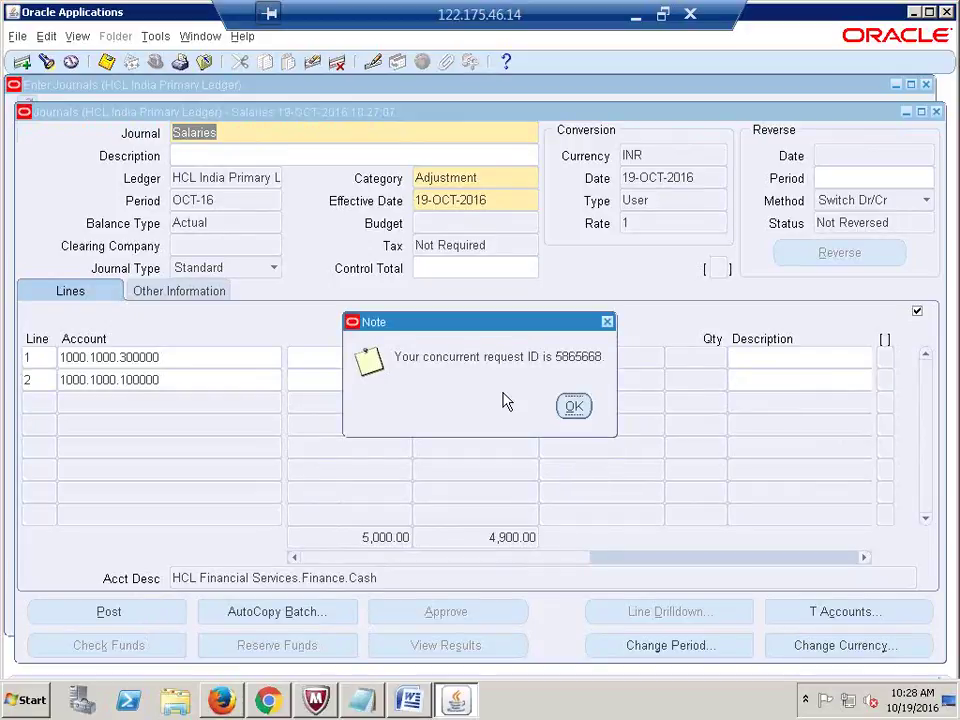
click(574, 406)
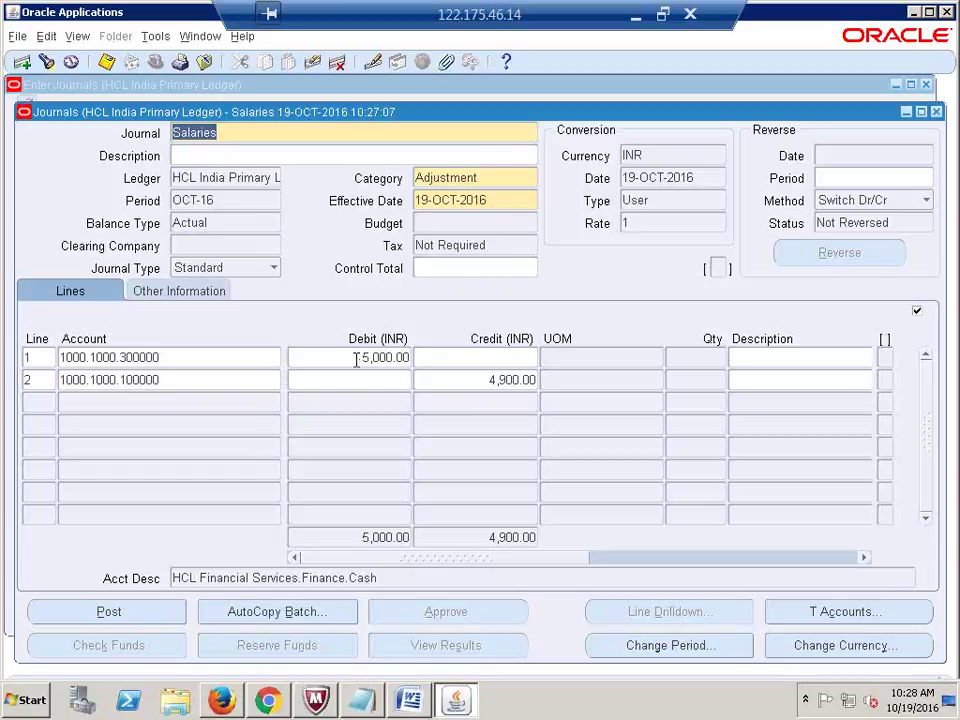
key(alt+v)
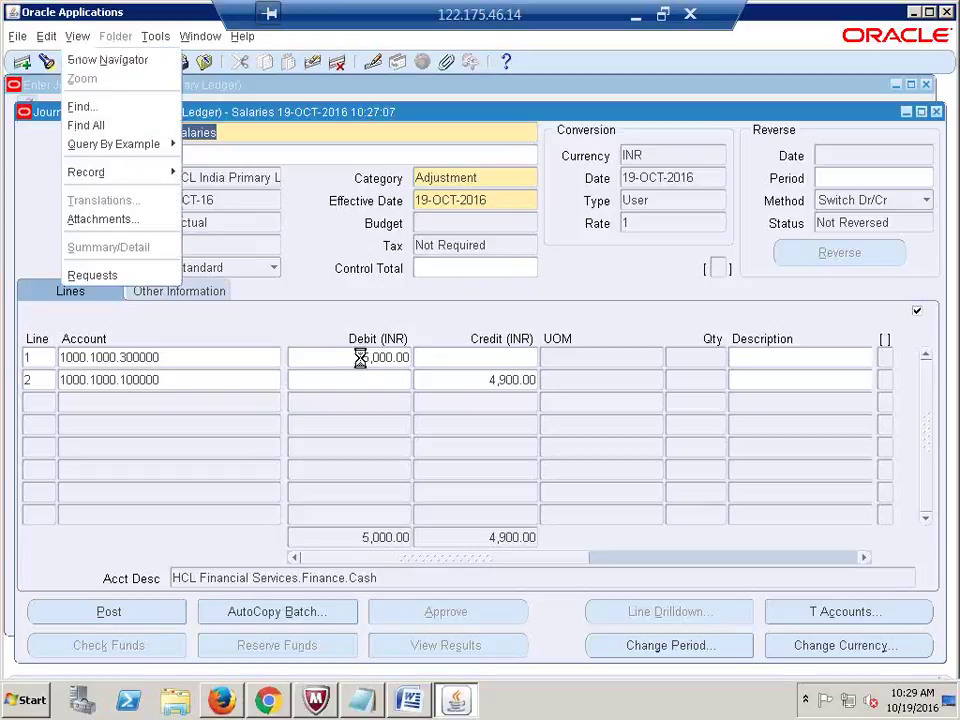
key(r)
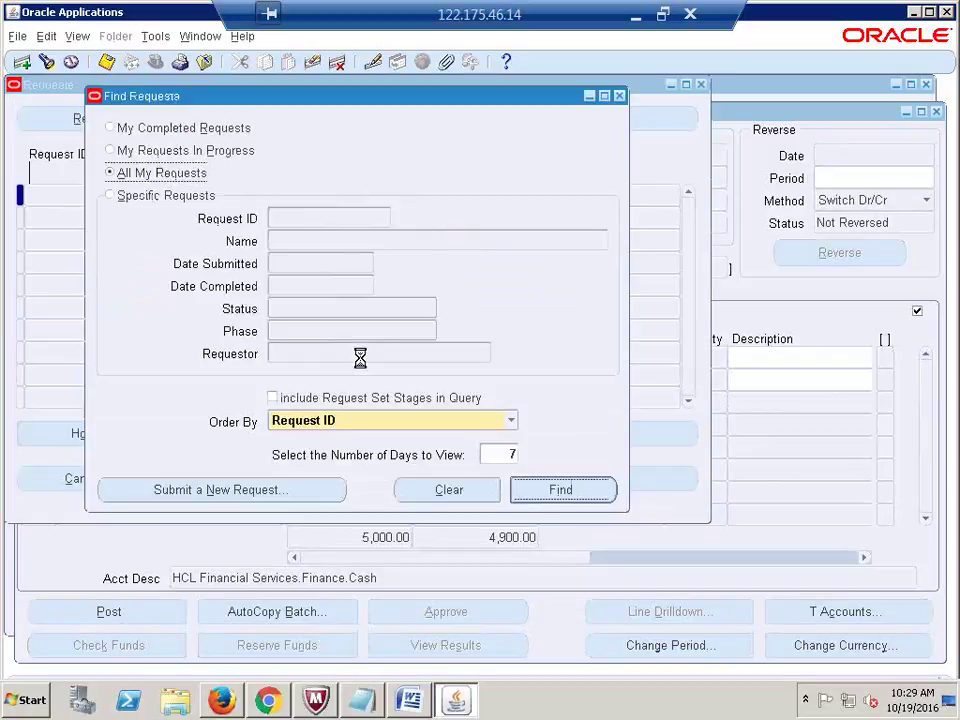
key(Return)
click(107, 118)
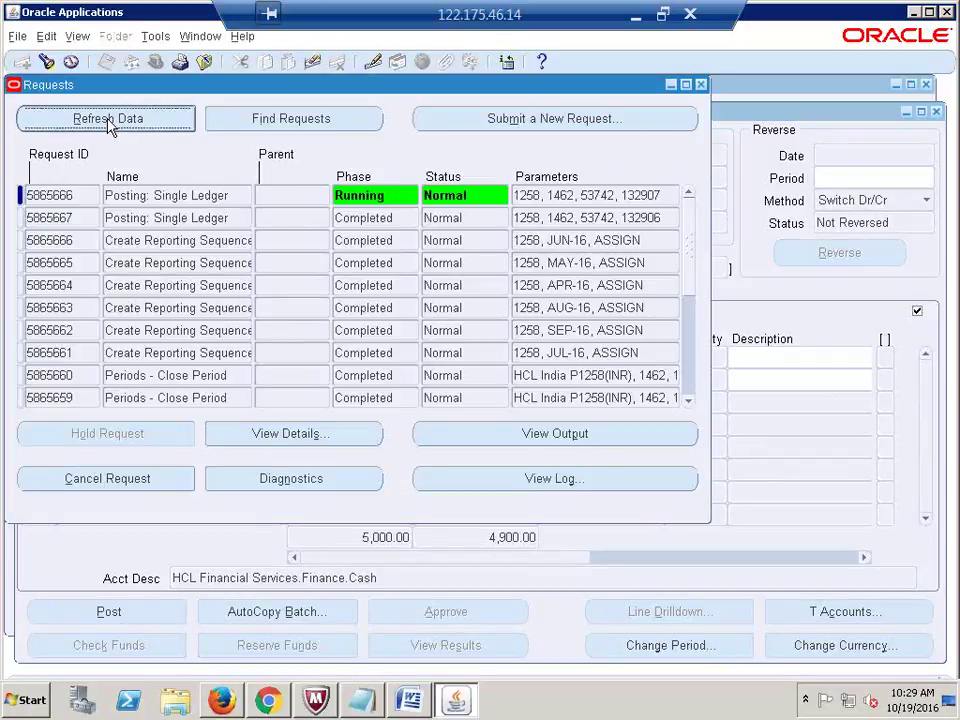
click(108, 120)
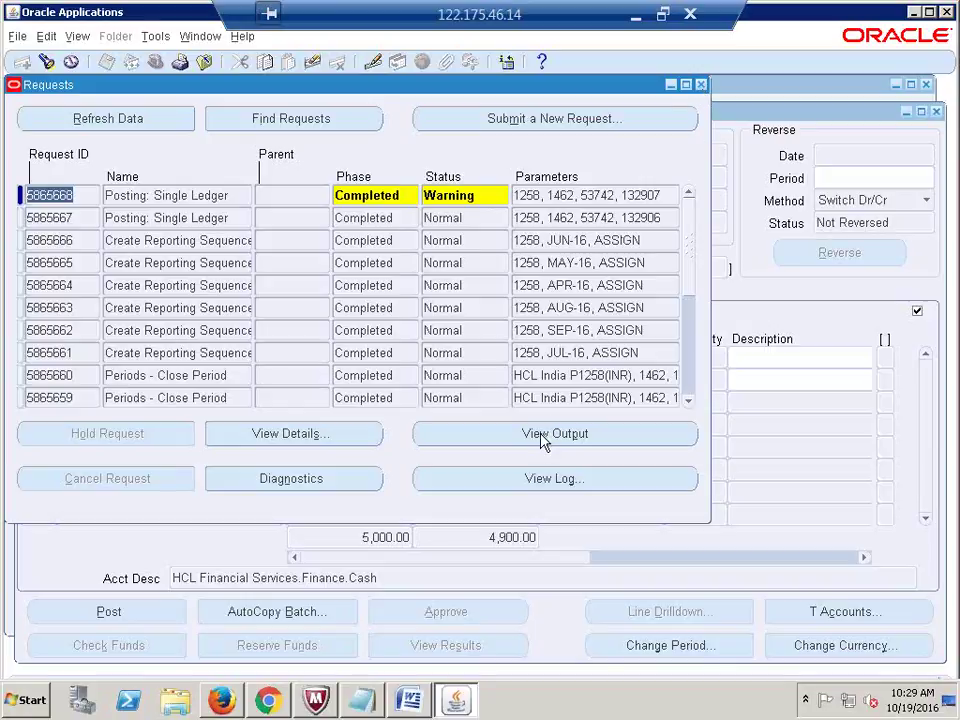
click(702, 85)
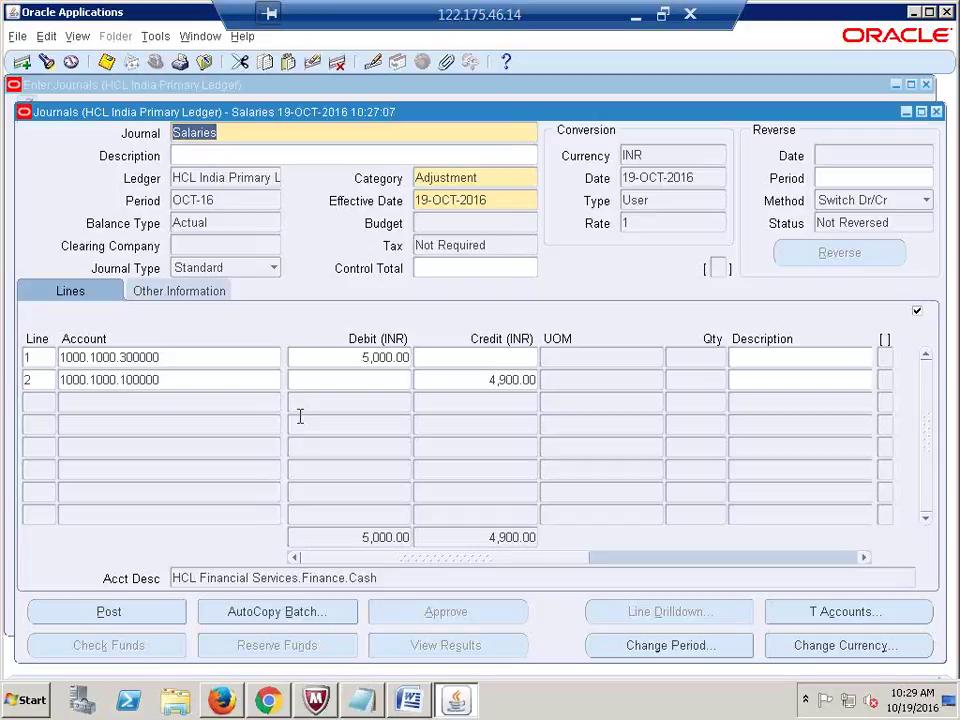
Step: Re-query the Salaries journal and read its Posting status error under Other Information
key(F11)
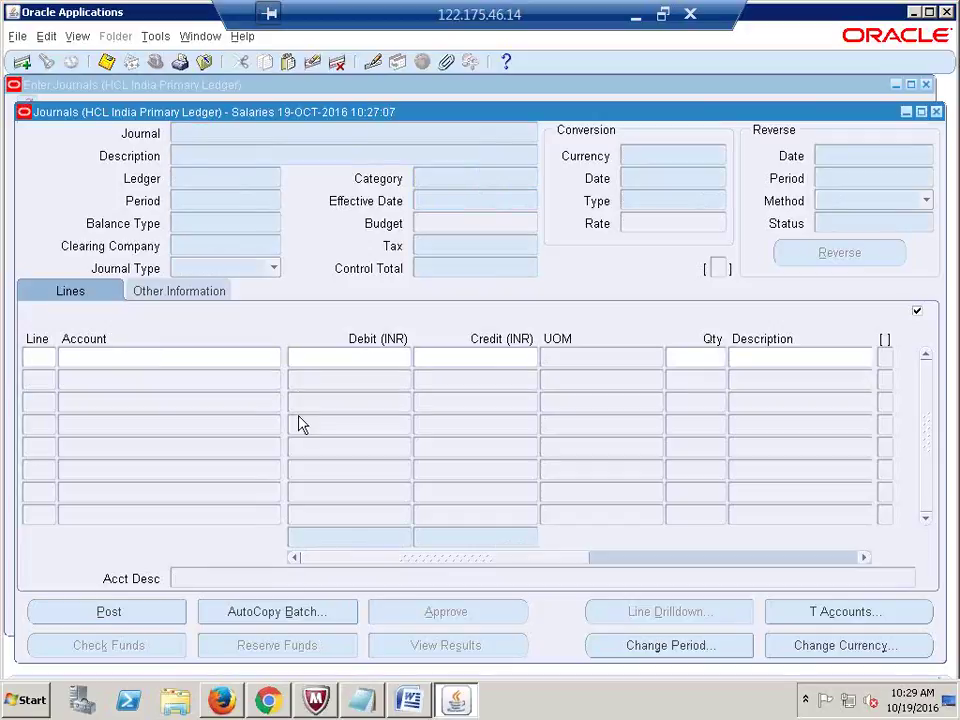
text(Salaries)
key(ctrl+F11)
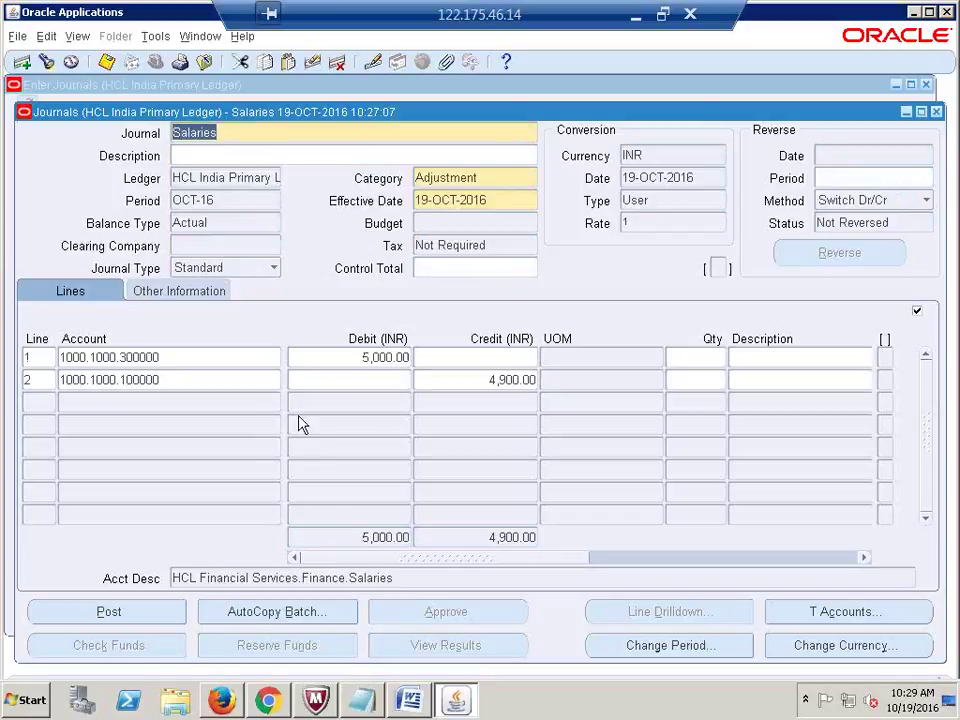
click(169, 291)
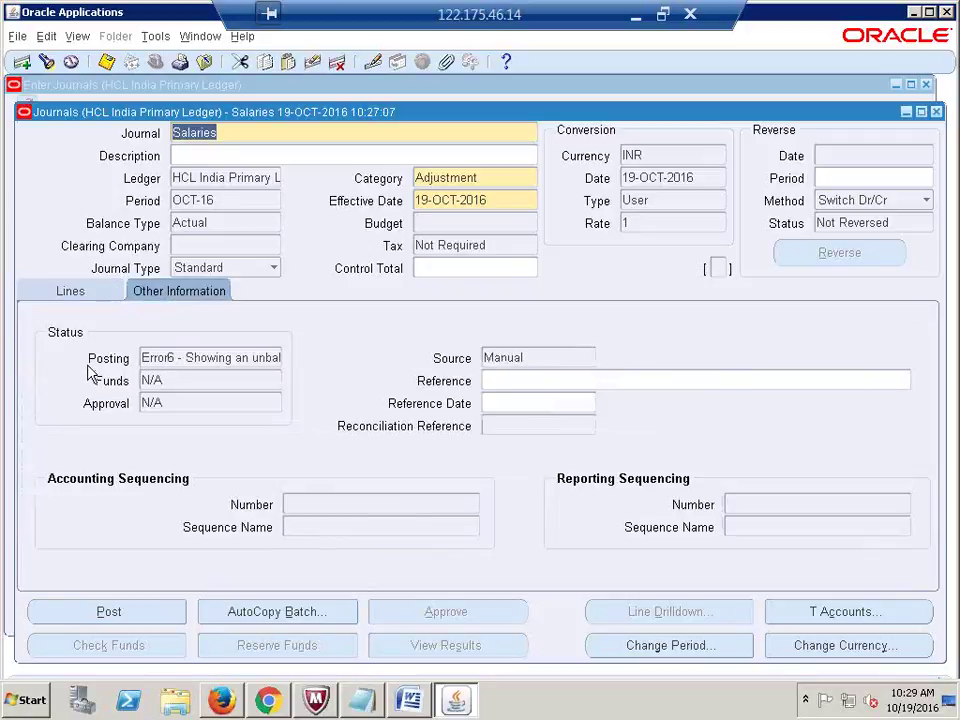
click(146, 358)
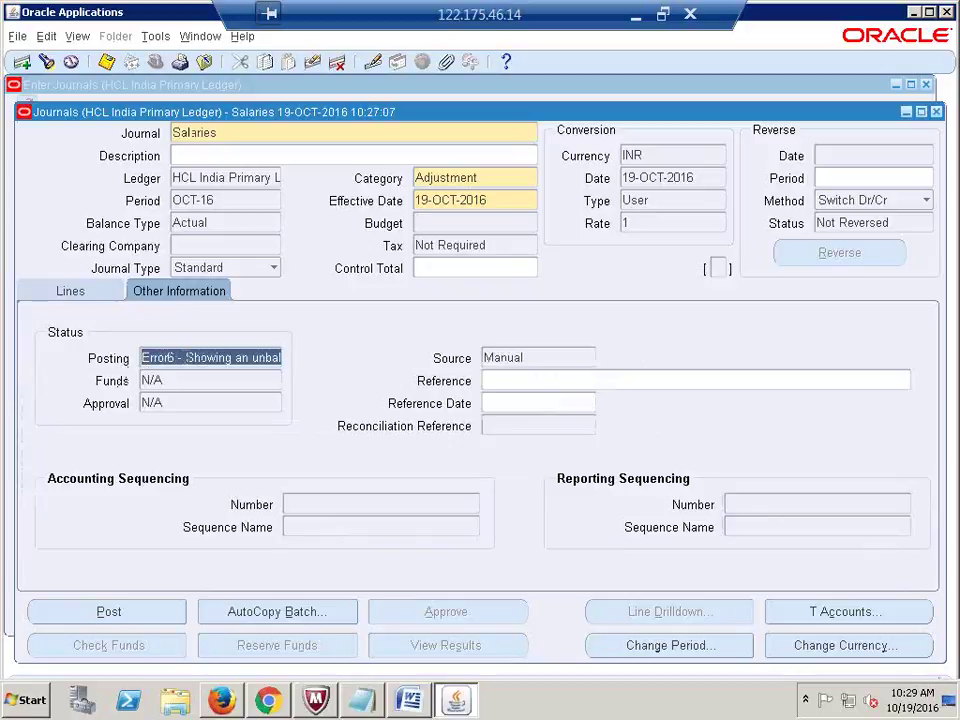
drag(184, 358, 279, 439)
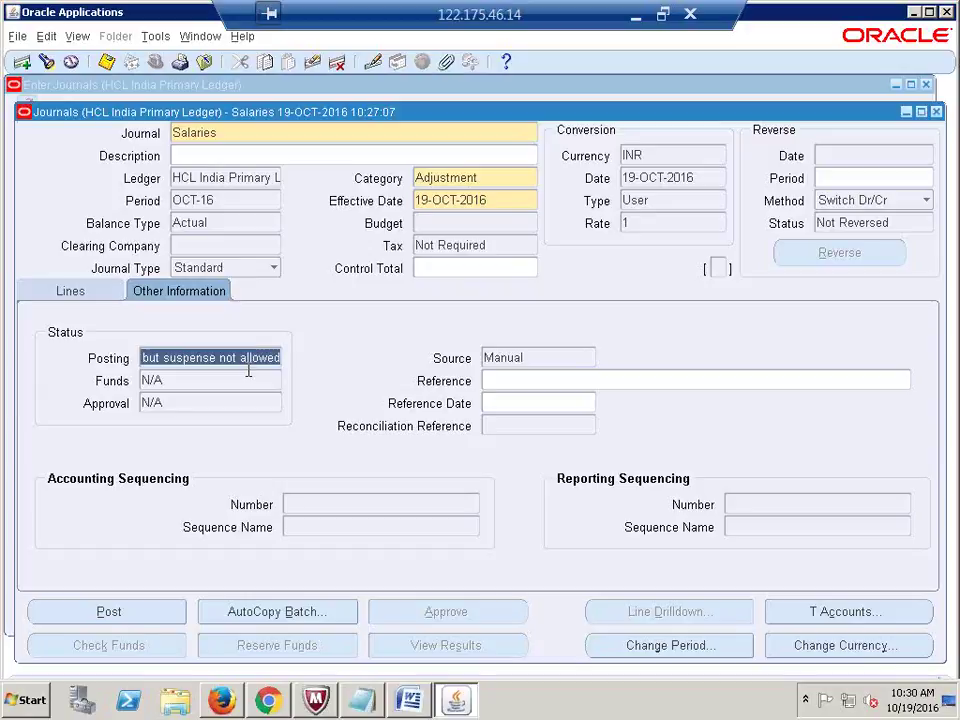
click(80, 292)
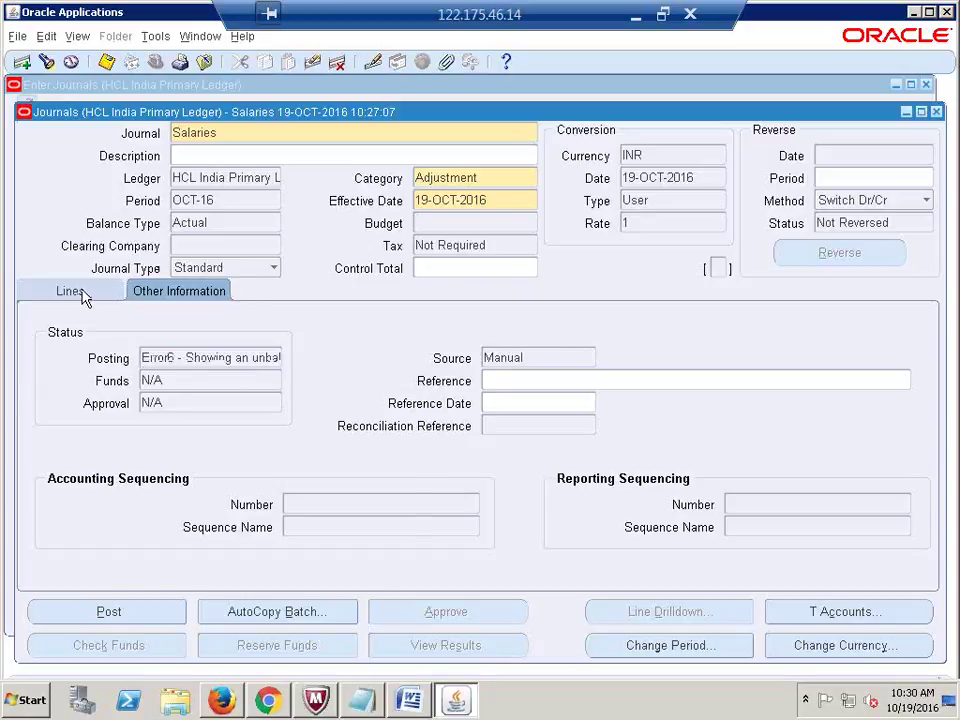
Step: Change line 2's credit amount to 5,000.00
click(478, 380)
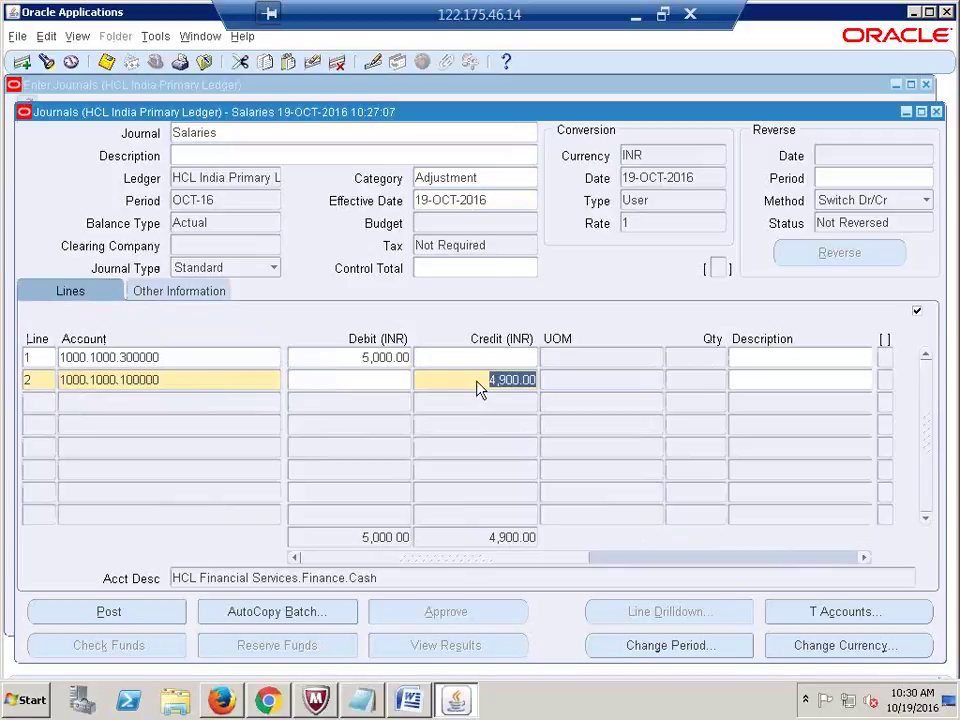
text(5000)
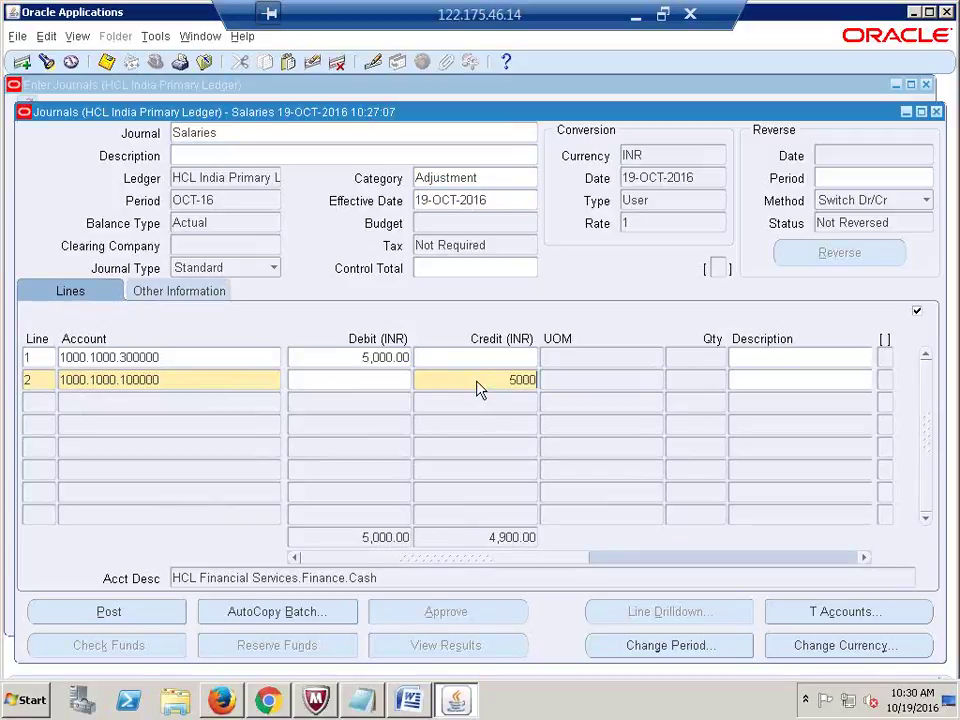
click(478, 389)
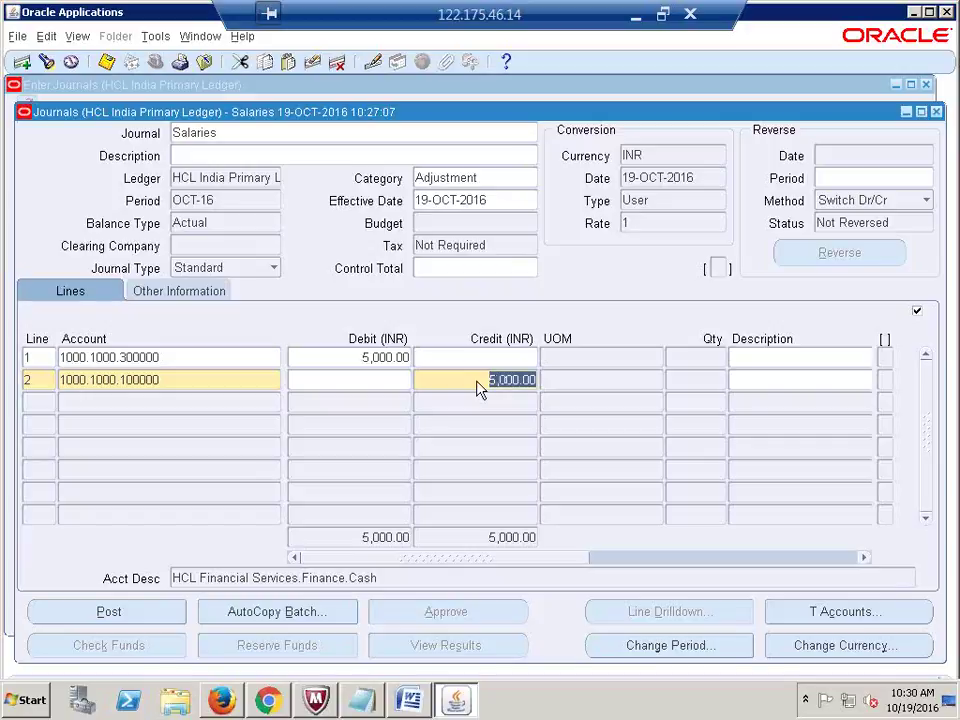
Step: Switch line 2's company segment to 2000, giving account 2000.1000.100000
click(79, 380)
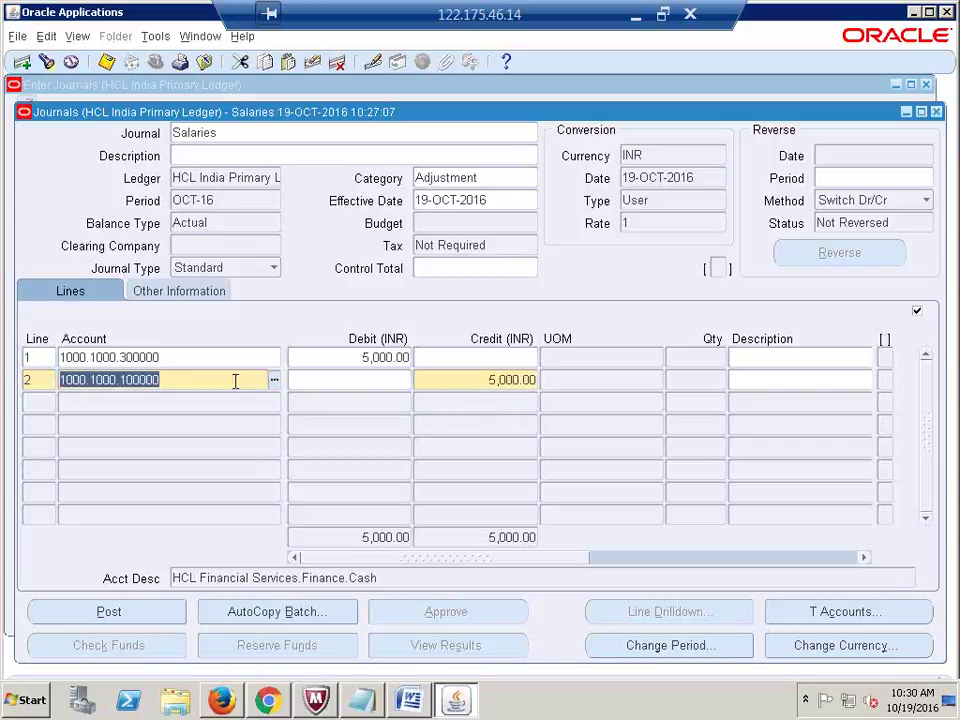
click(272, 380)
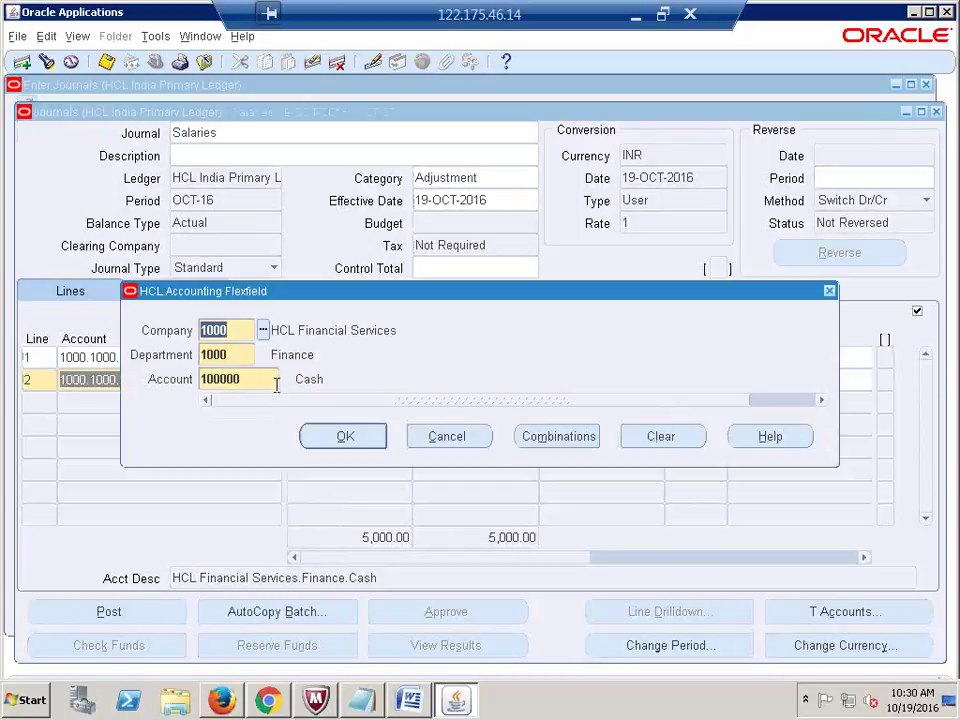
click(245, 331)
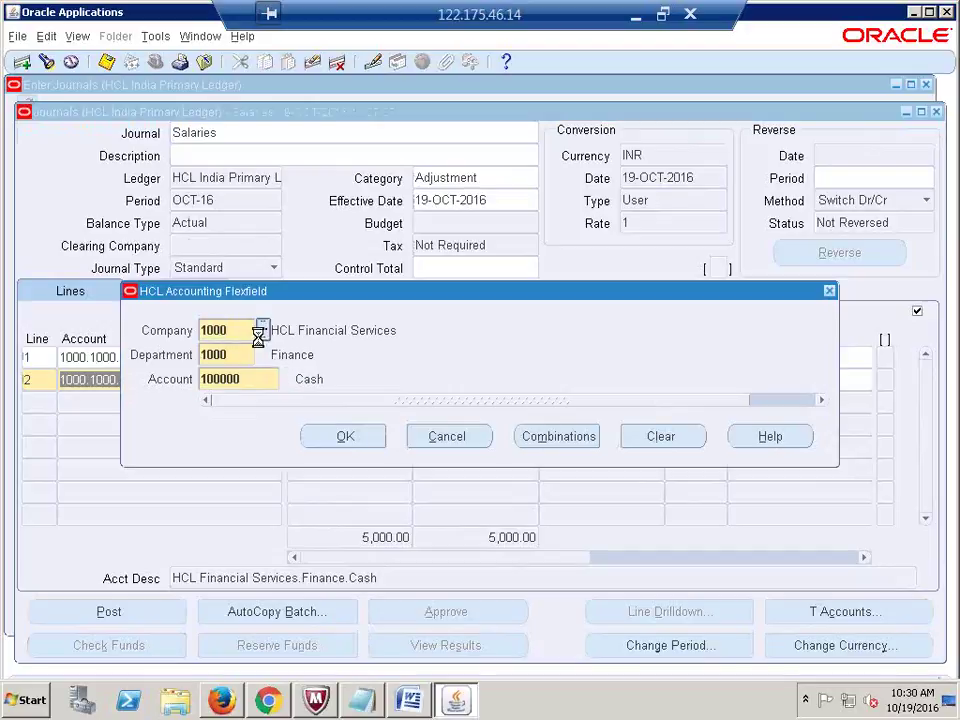
click(259, 331)
click(172, 429)
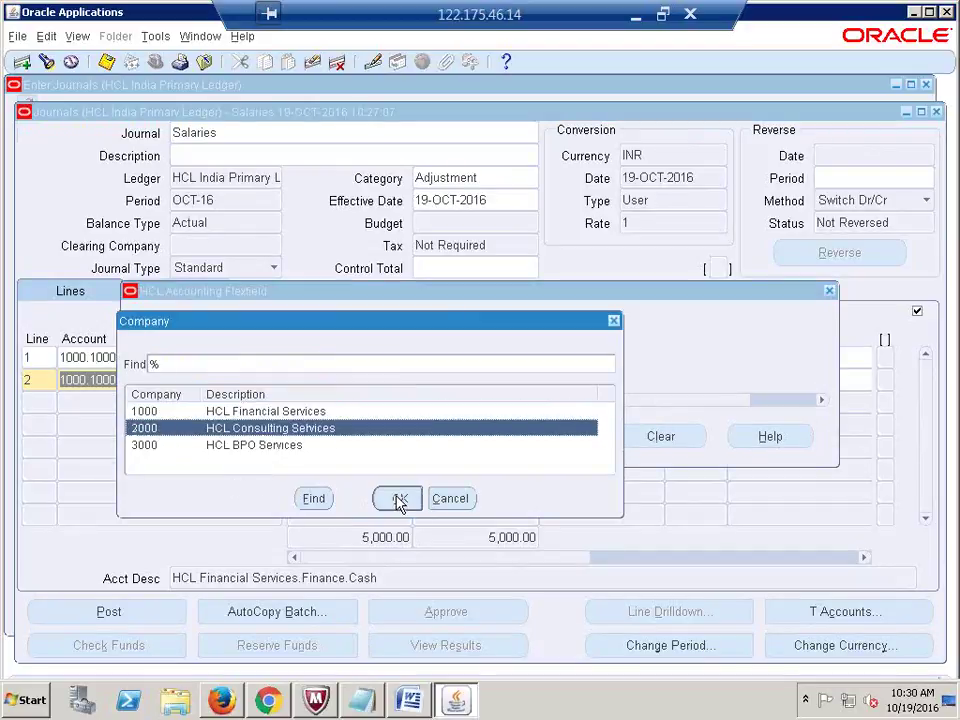
click(399, 499)
click(334, 438)
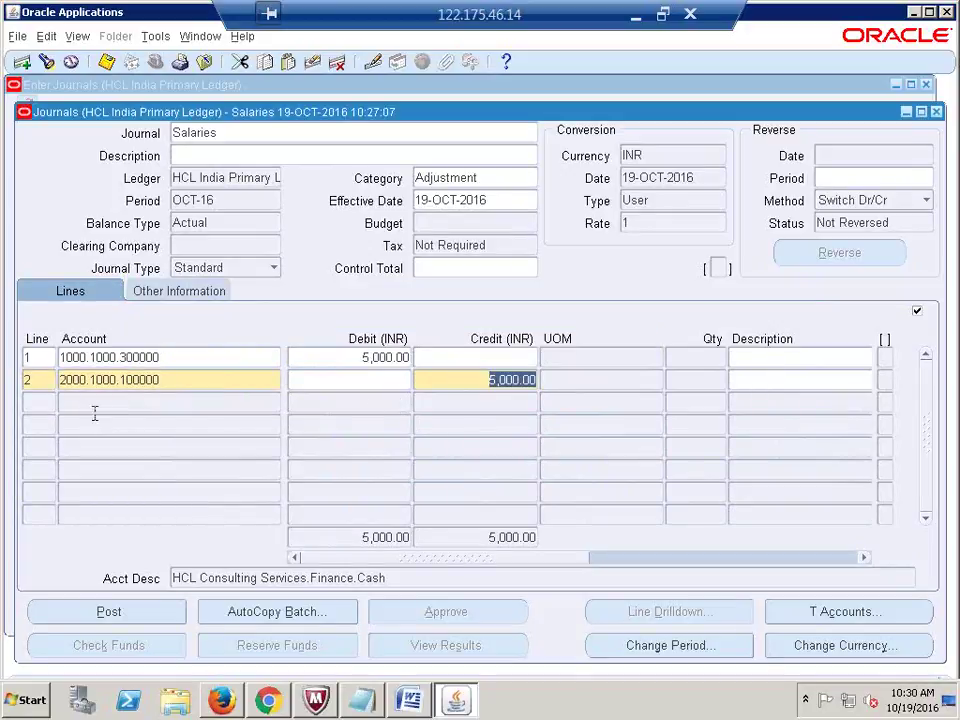
Step: Post the balanced Salaries journal and open the list of submitted requests
click(86, 610)
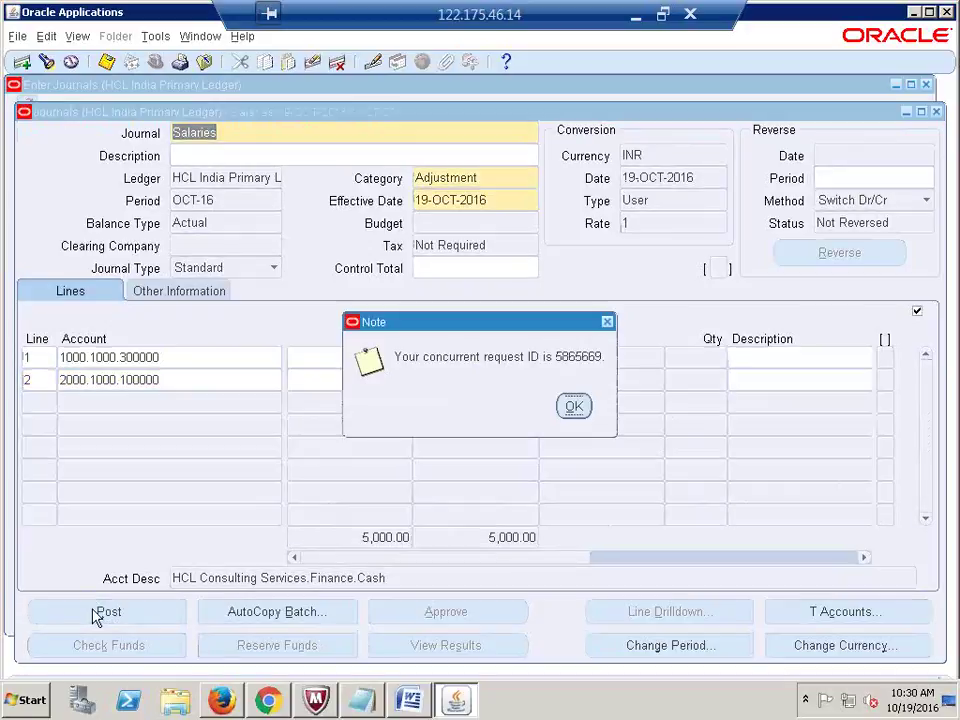
click(575, 406)
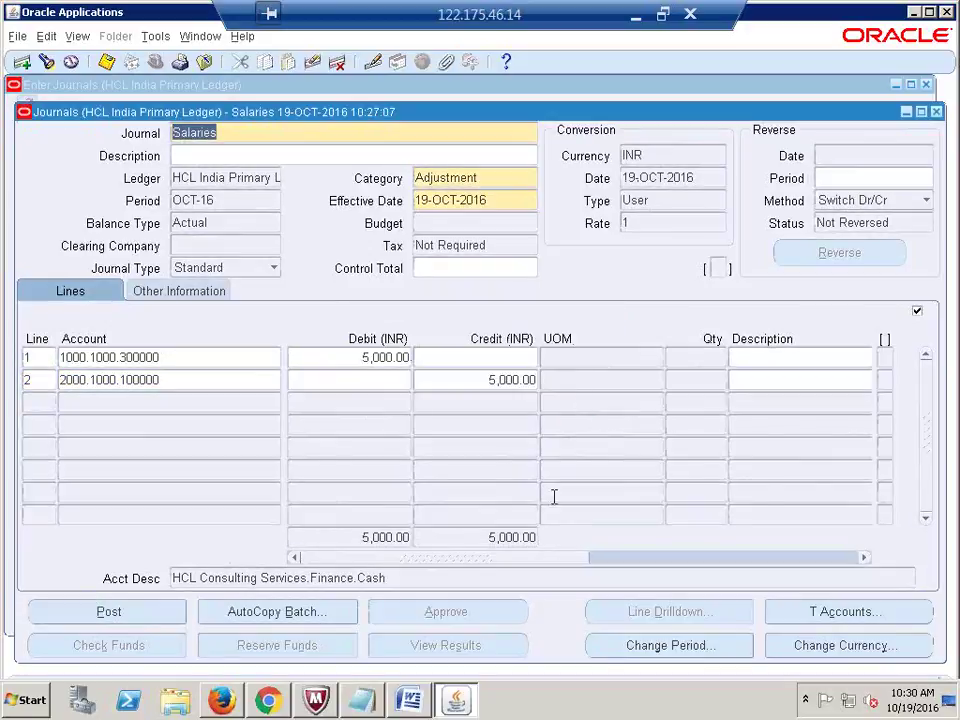
key(alt+v)
key(r)
key(Return)
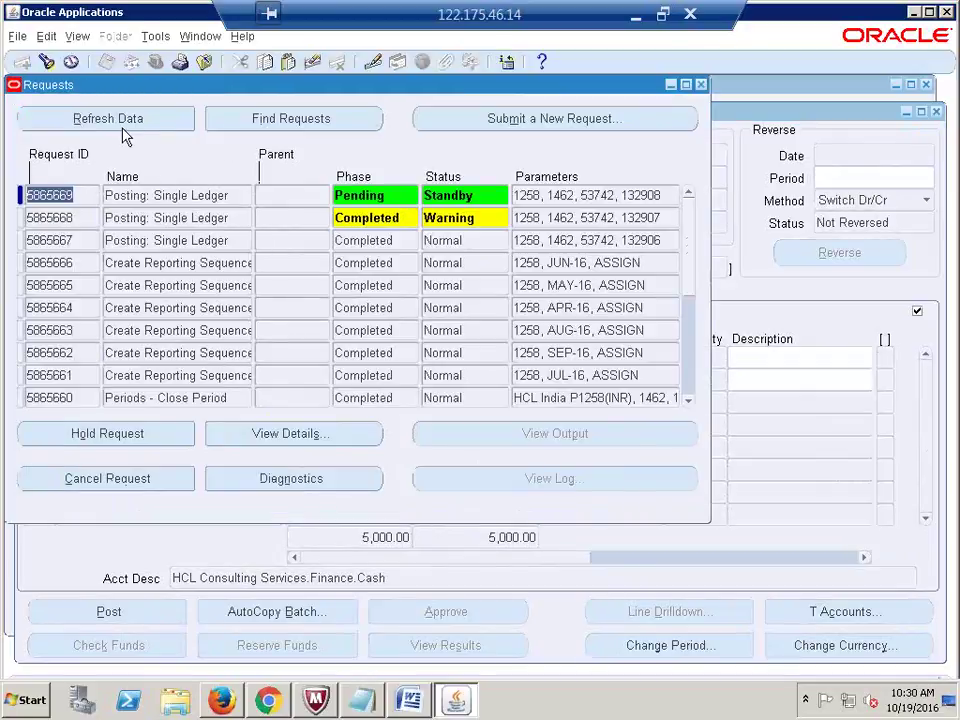
Step: Refresh the requests until the posting request completes with Warning, then close the list
click(112, 119)
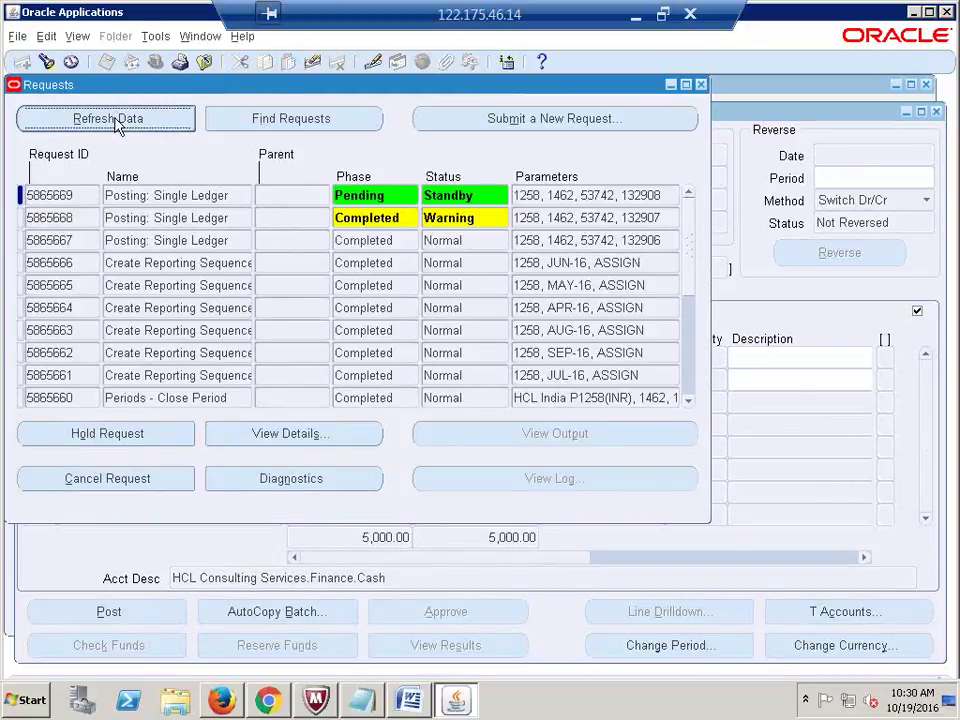
click(114, 118)
click(114, 118)
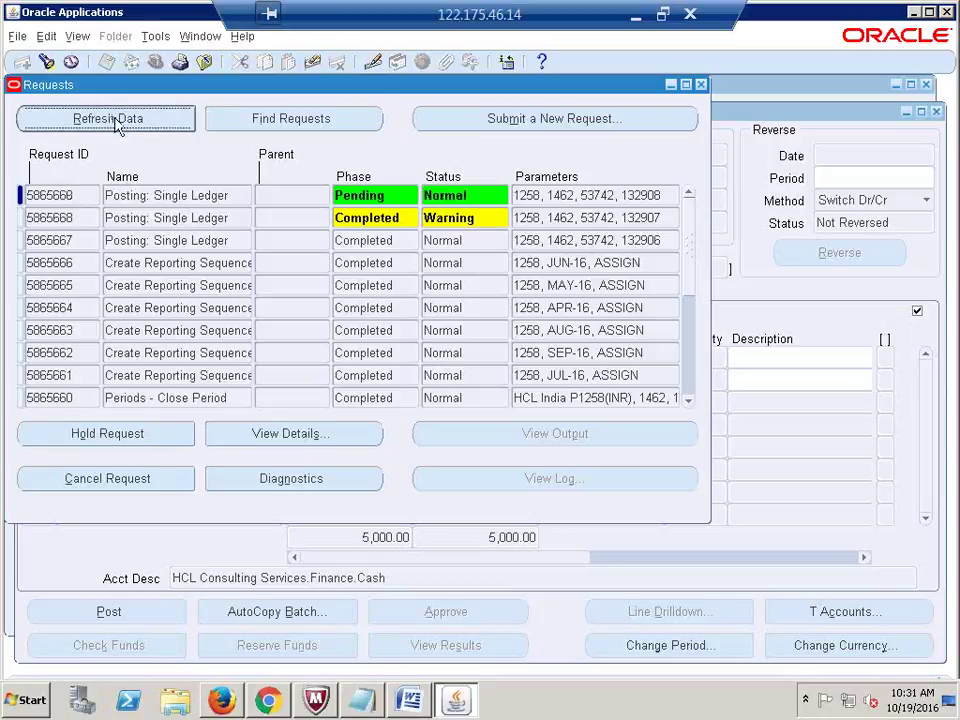
click(114, 119)
click(114, 119)
click(114, 119)
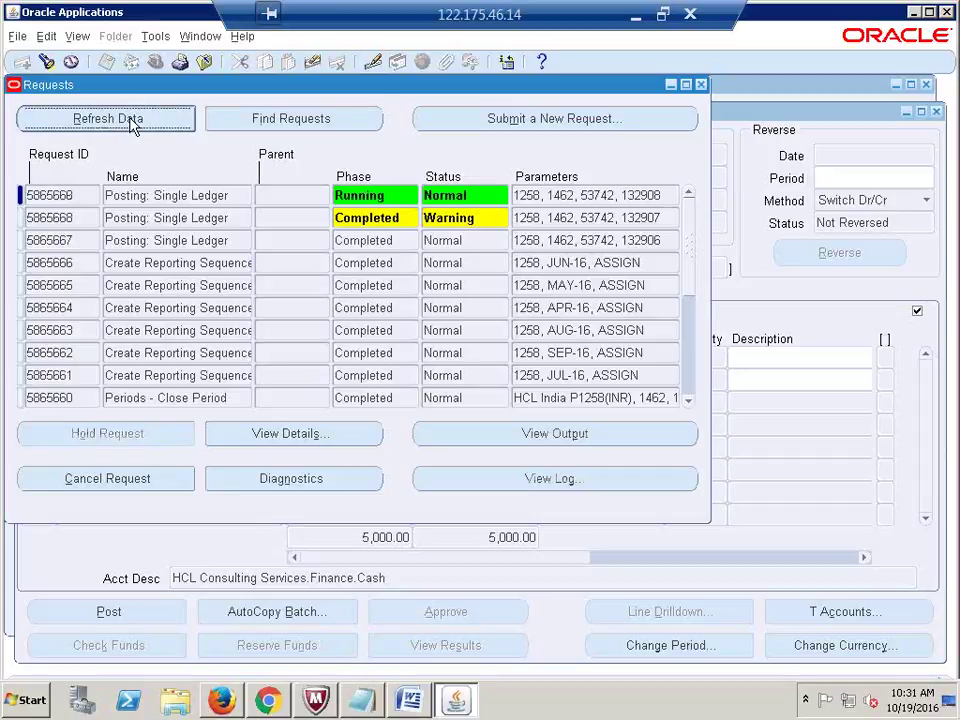
click(130, 119)
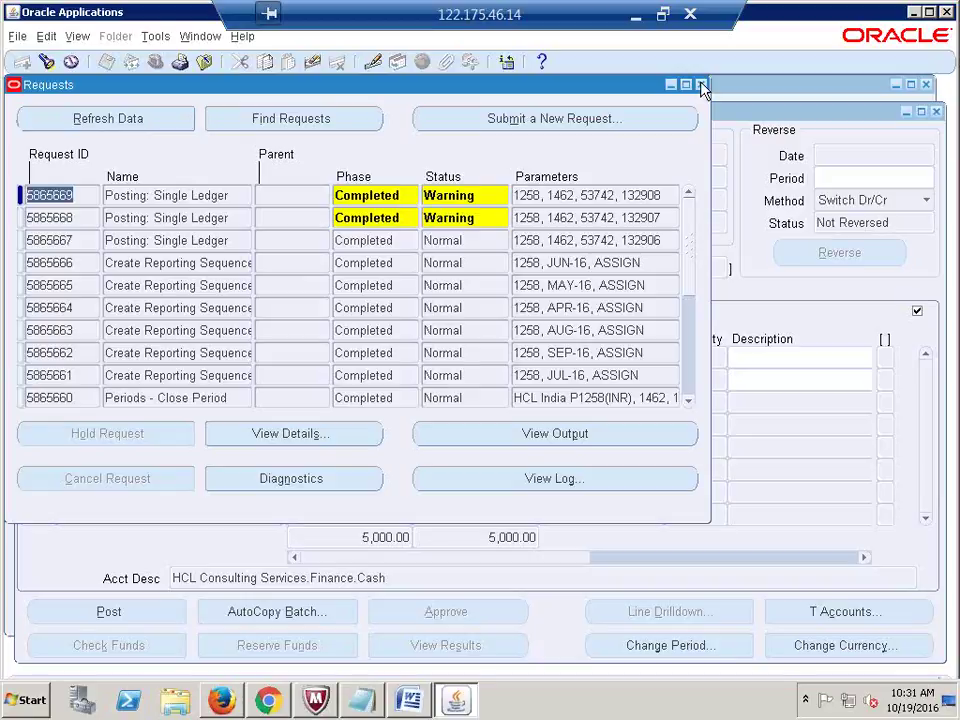
click(702, 86)
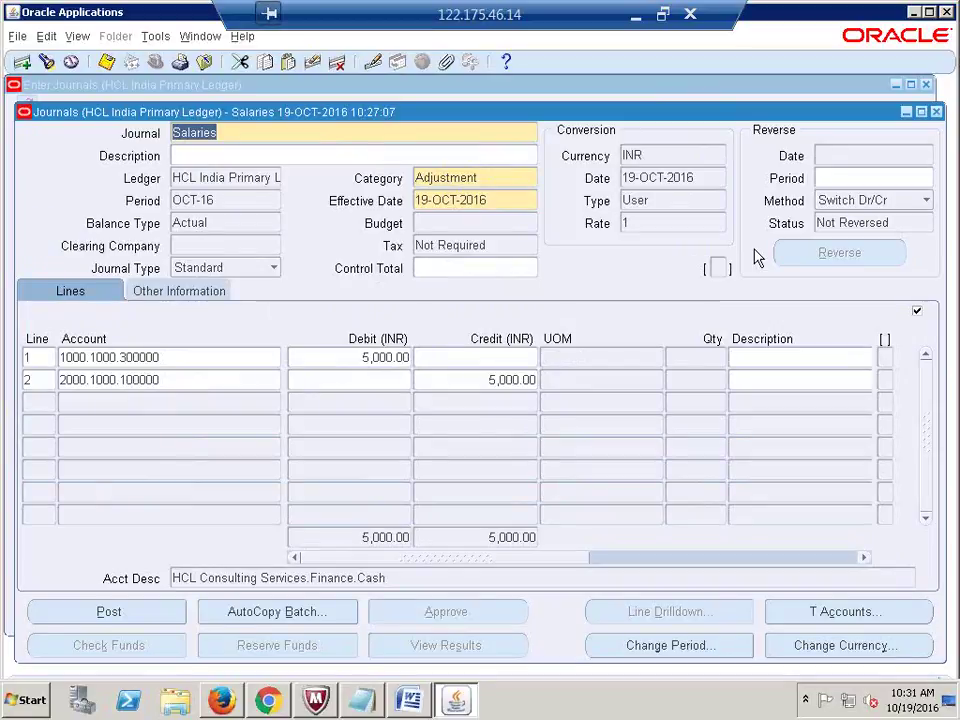
Step: Try changing line 2's company segment, dismissing the record-updated errors and cancelling the edit
click(99, 379)
click(274, 381)
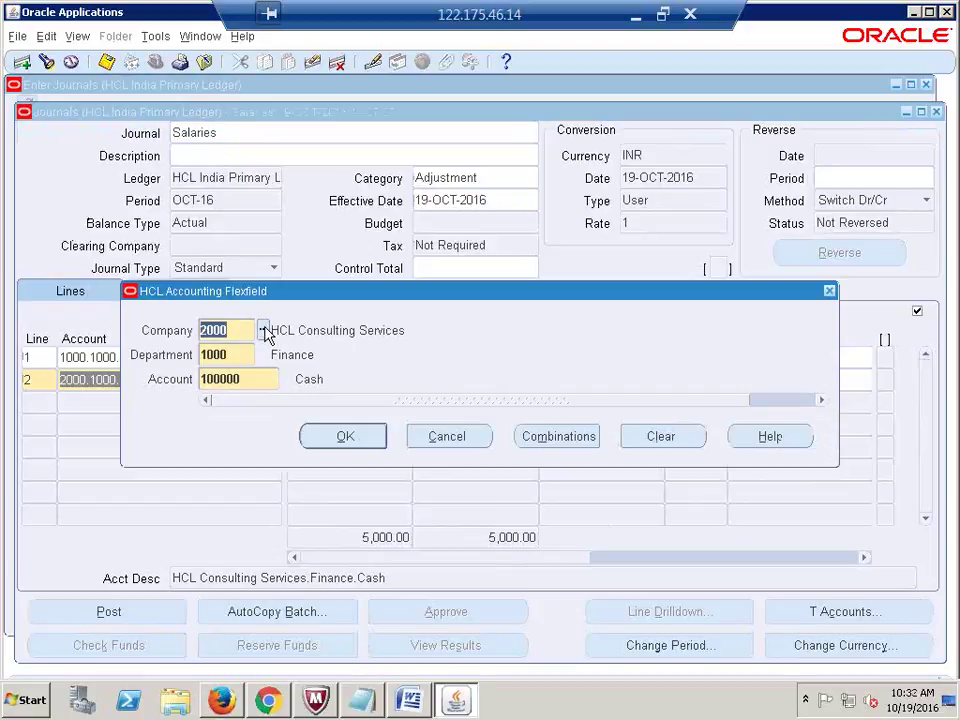
click(262, 330)
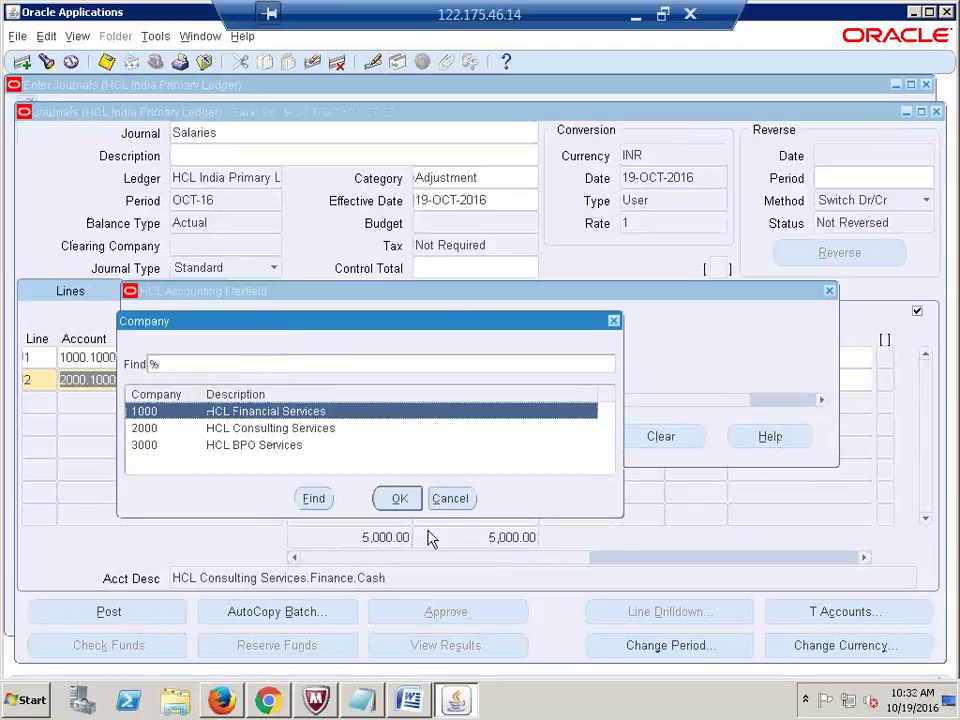
click(397, 498)
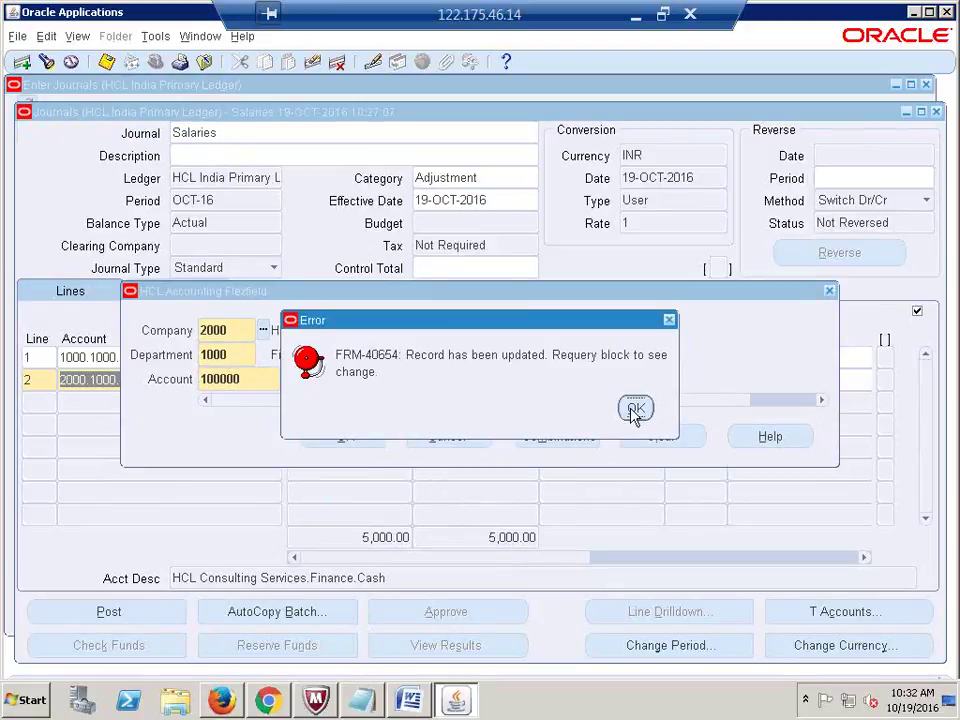
click(635, 408)
click(258, 332)
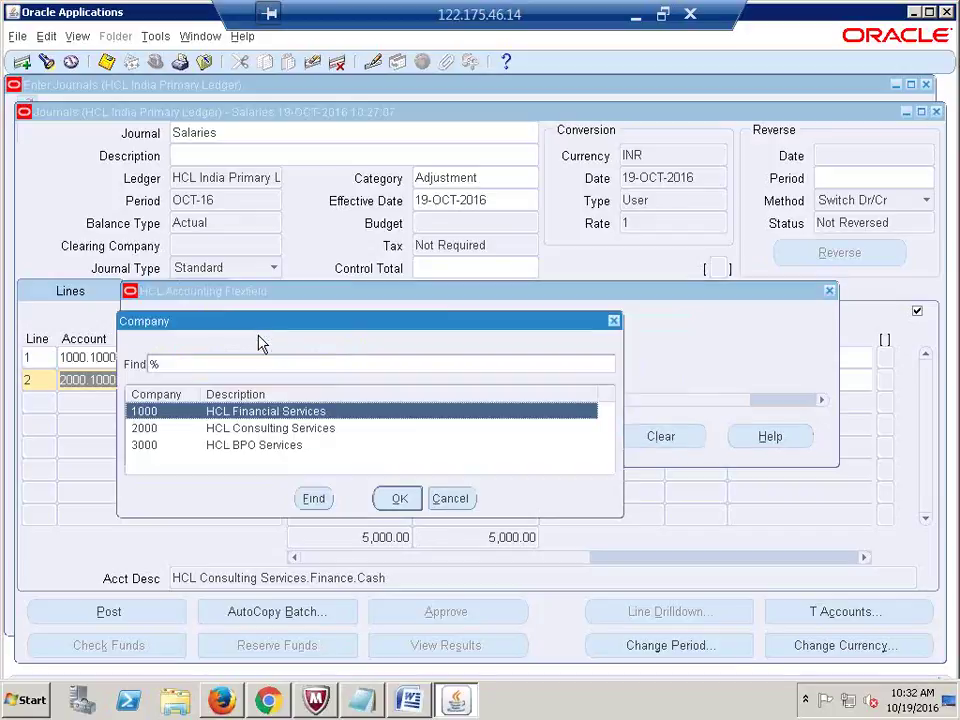
click(393, 500)
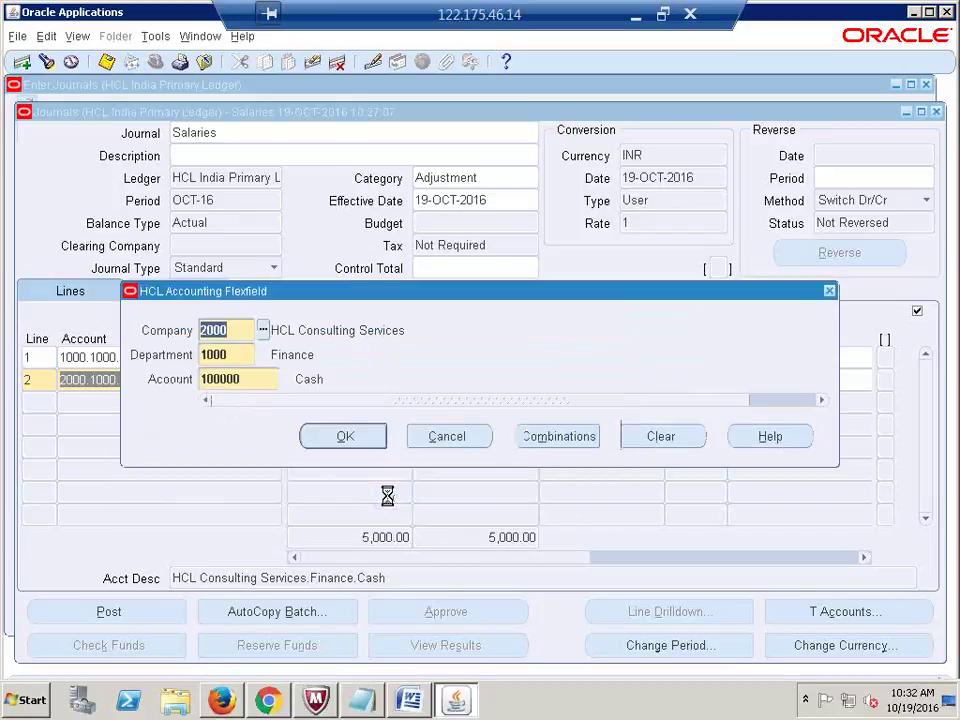
click(635, 408)
click(470, 436)
key(shift+Page_Up)
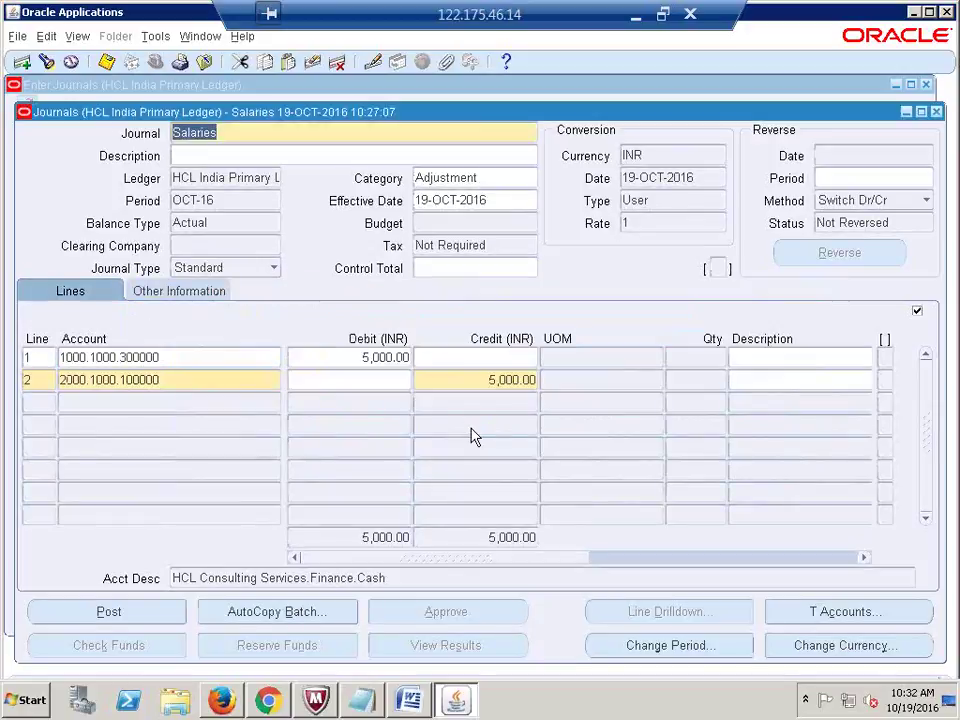
key(Down)
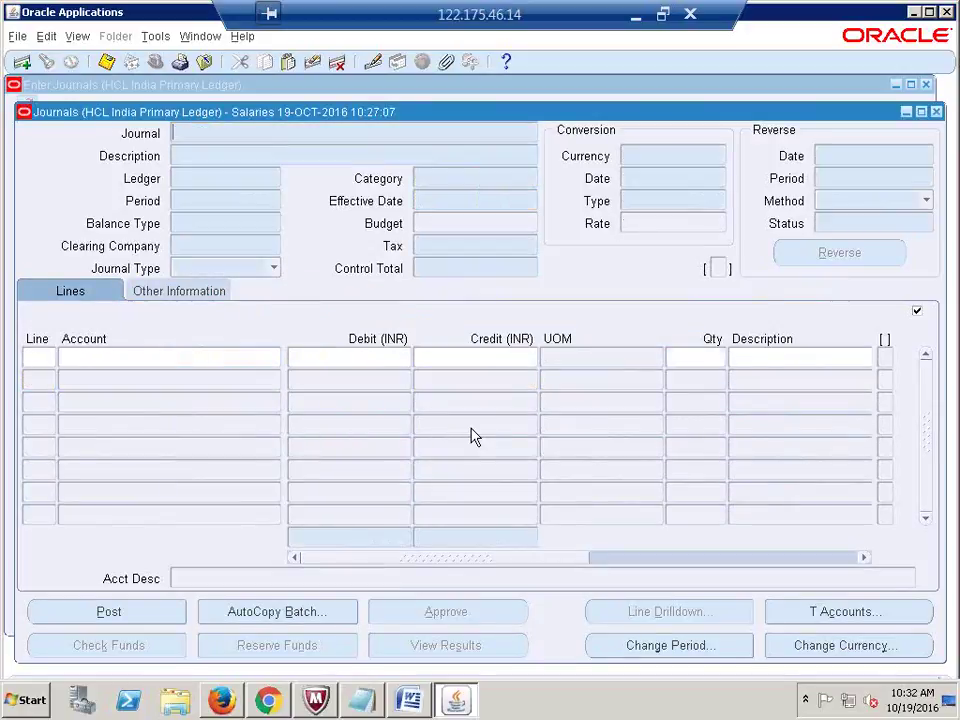
key(Up)
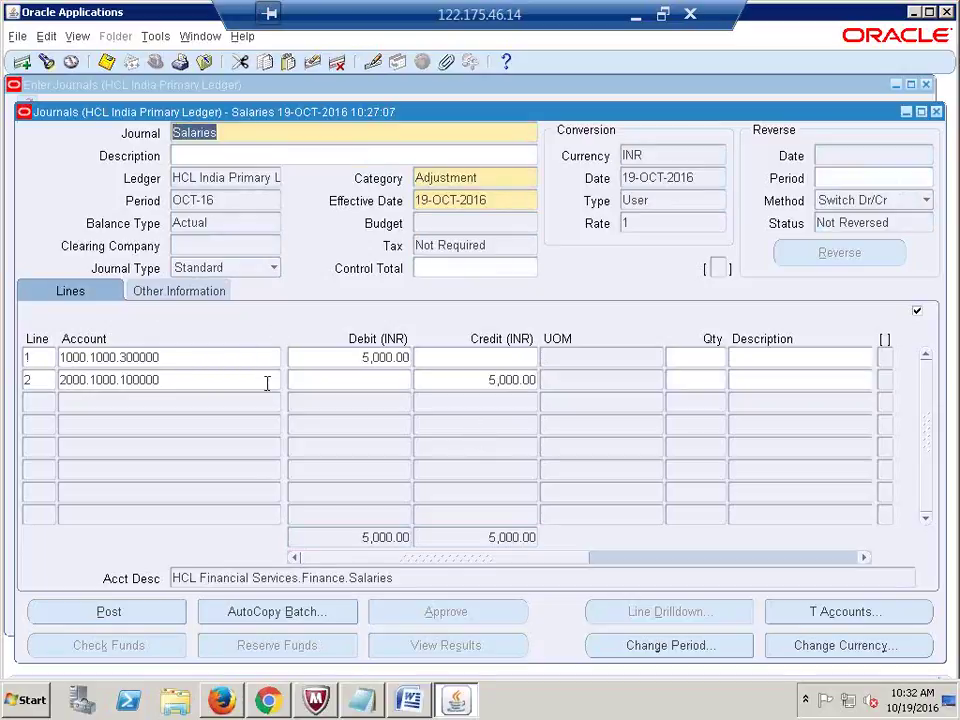
Step: Set line 2's account to 1000.1000.100000 with company 1000 HCL Financial Services
click(266, 386)
click(272, 381)
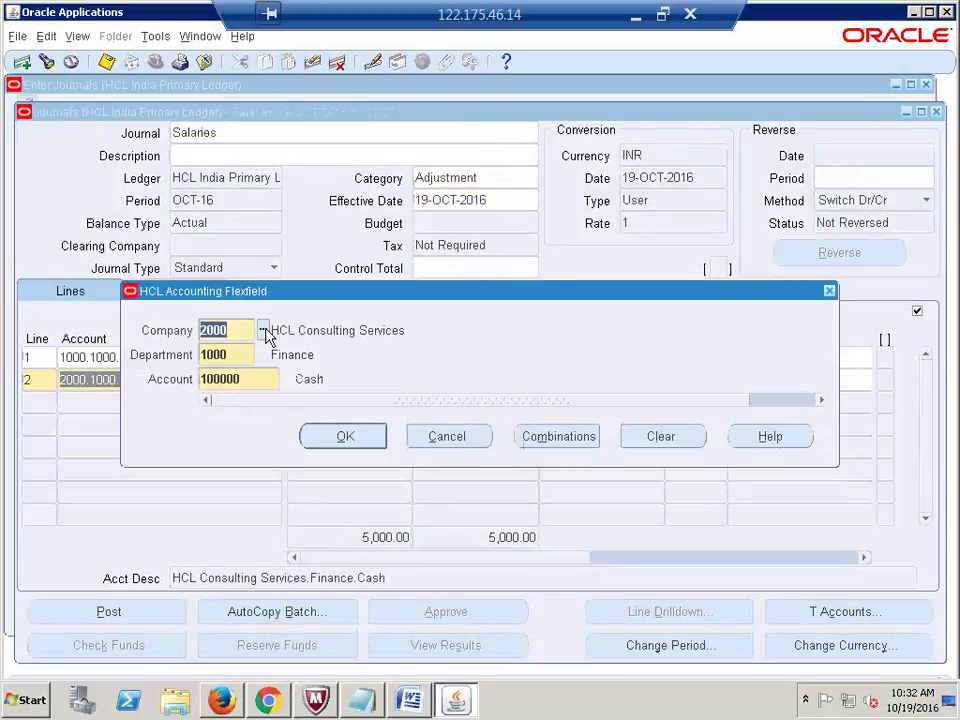
click(263, 330)
click(393, 499)
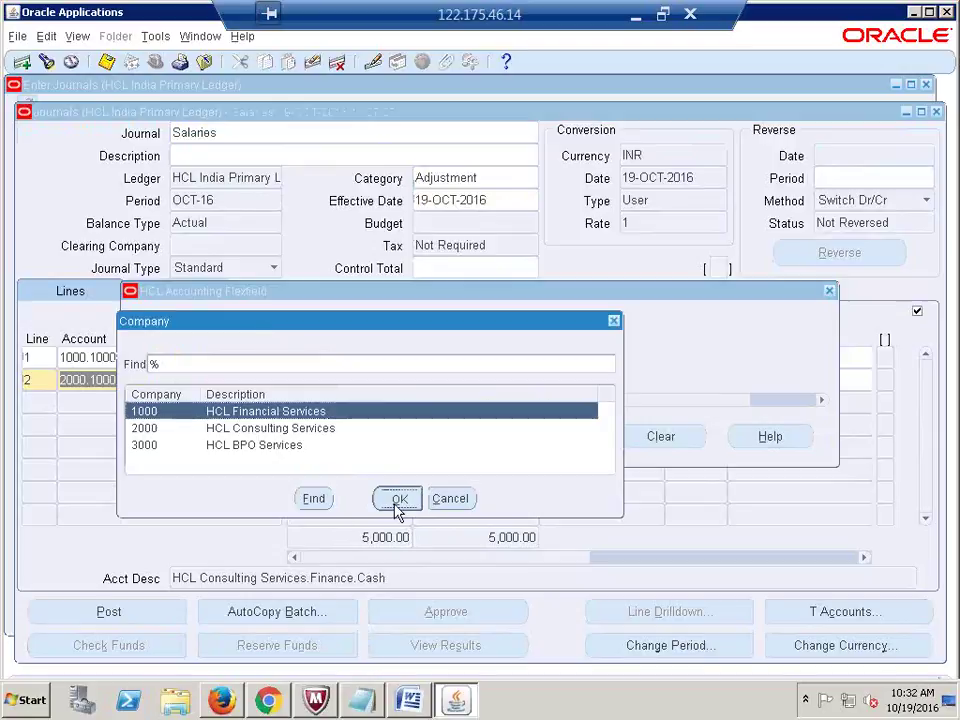
click(341, 436)
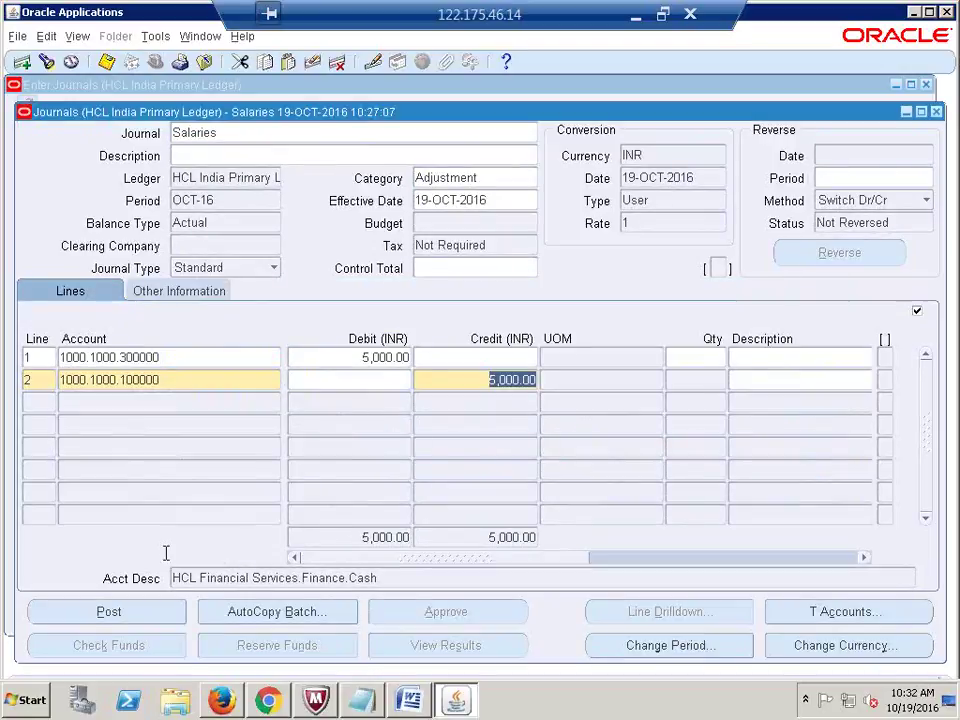
Step: Post the Salaries journal and open the list of submitted requests
click(96, 612)
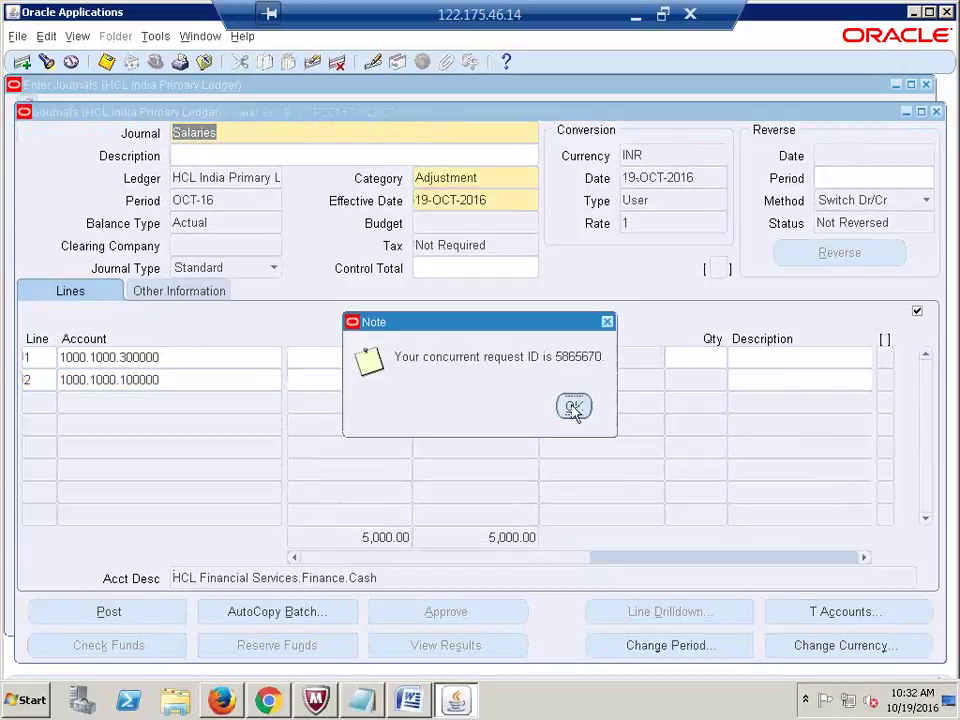
click(571, 406)
key(alt+v)
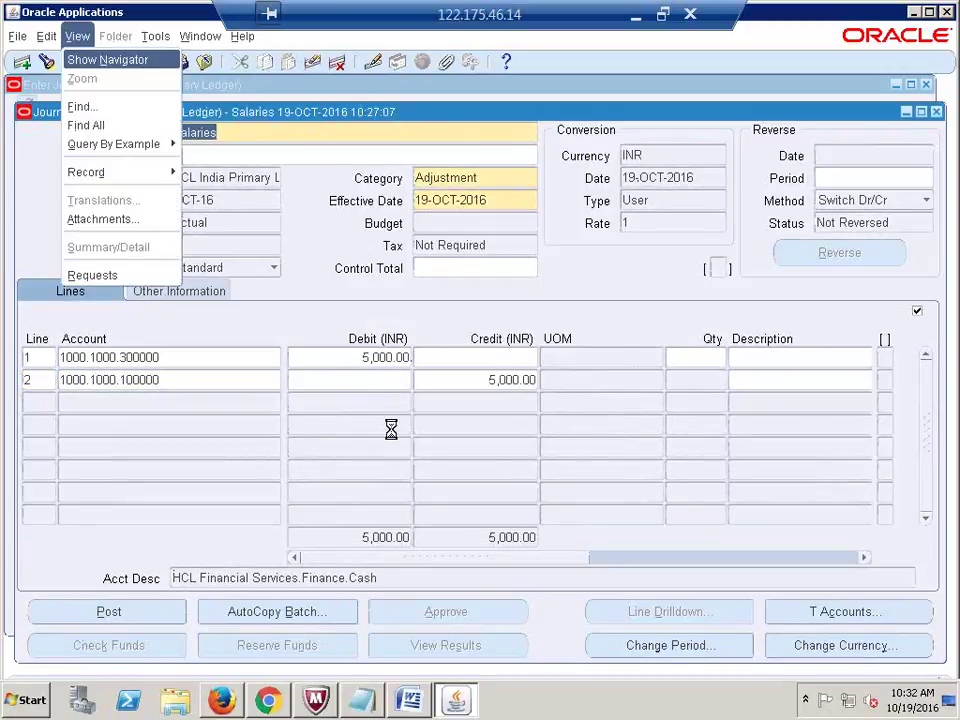
key(q)
key(Return)
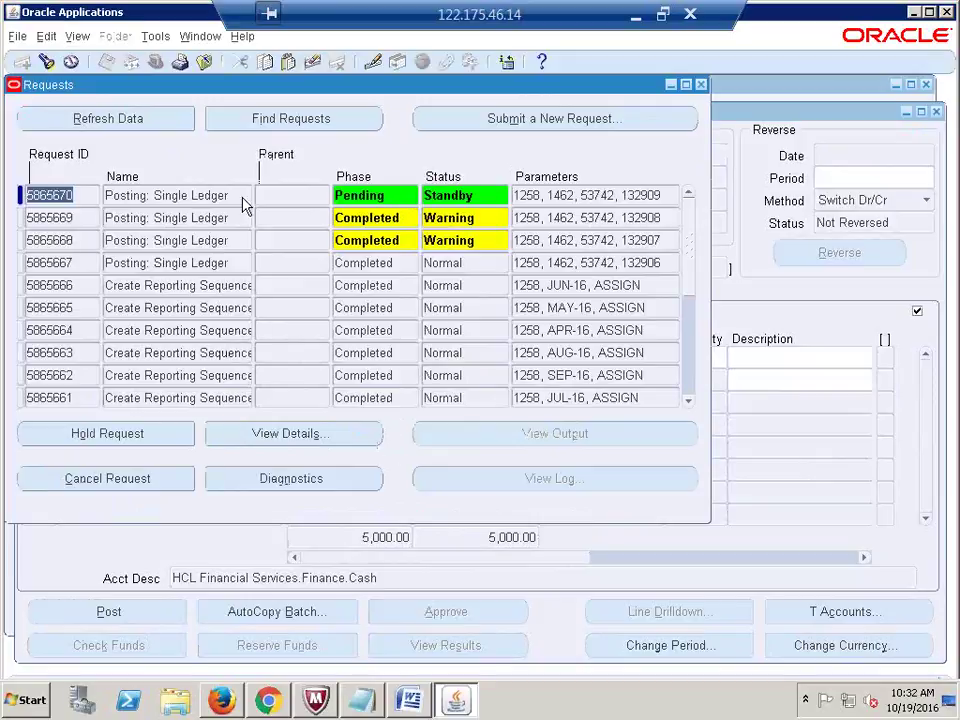
Step: Refresh the requests until the posting request shows Completed Normal, then close the list
click(133, 126)
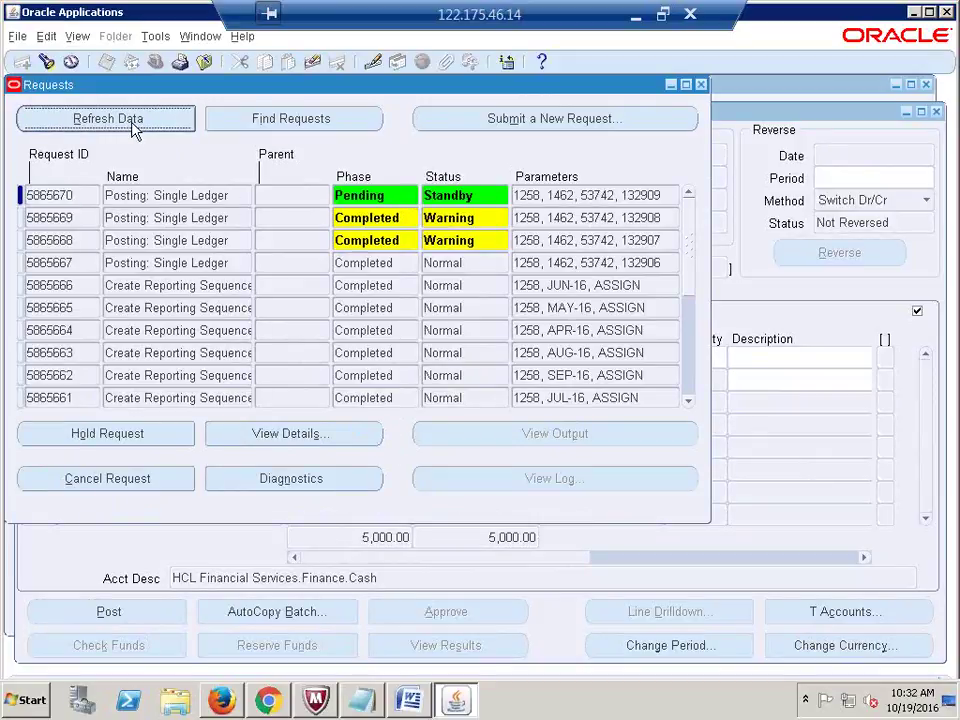
click(132, 124)
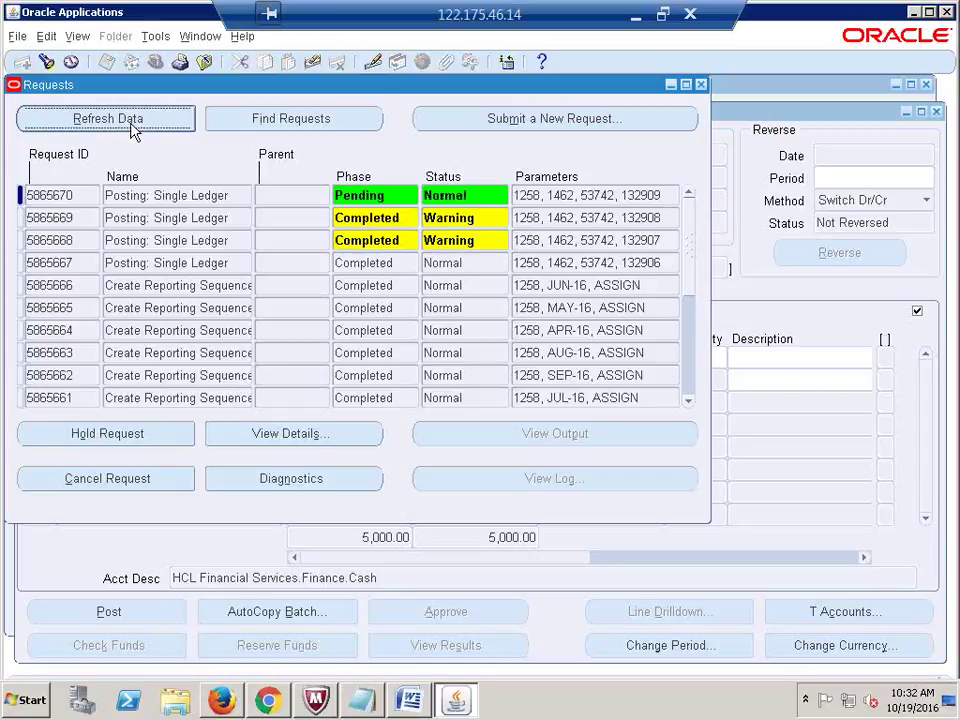
click(131, 122)
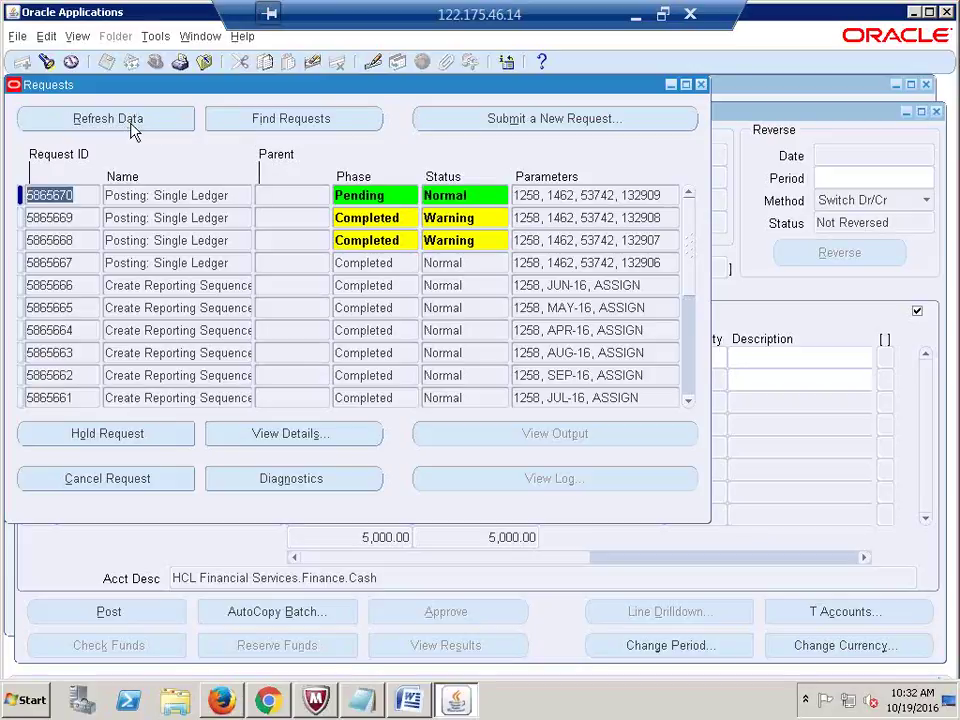
click(132, 126)
click(132, 128)
click(120, 118)
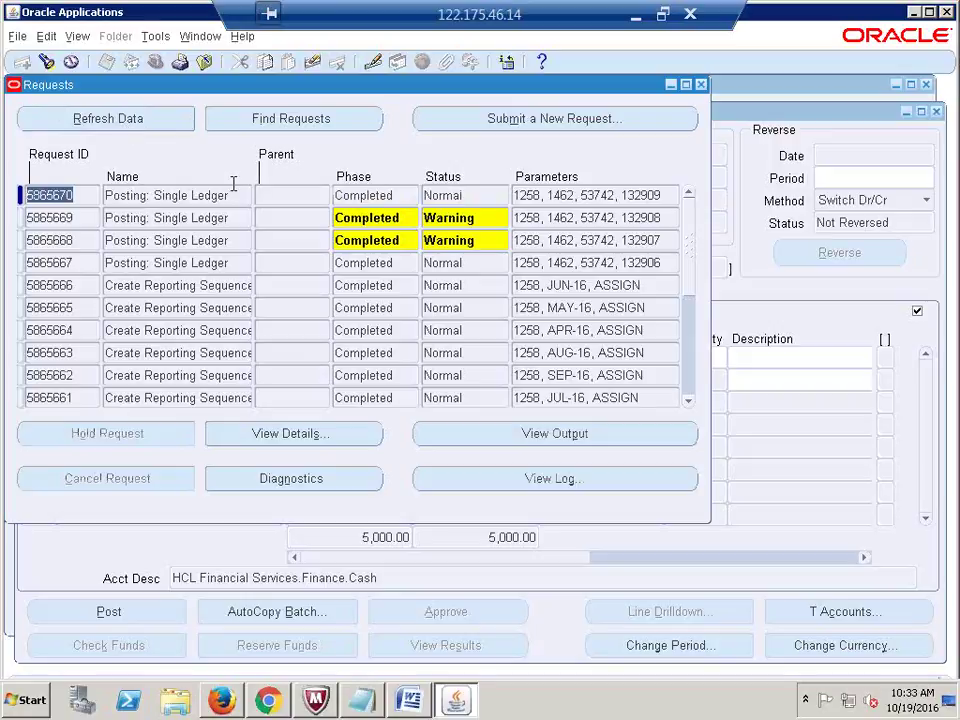
click(701, 84)
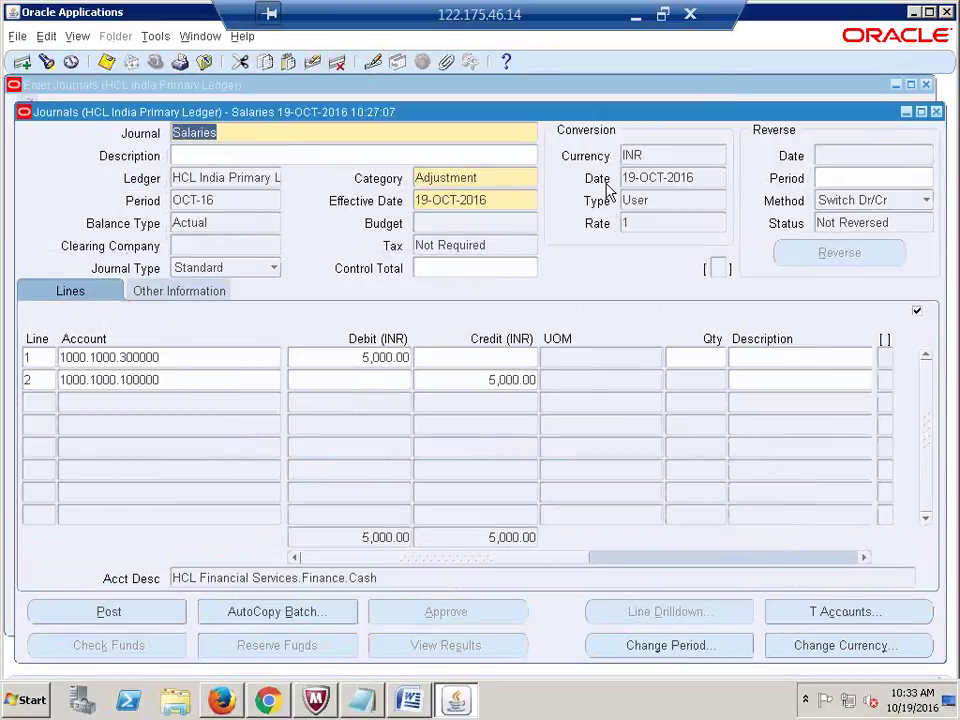
Step: Query the Salaries journal, confirm its posting status is Posted, and close the journal window
key(F11)
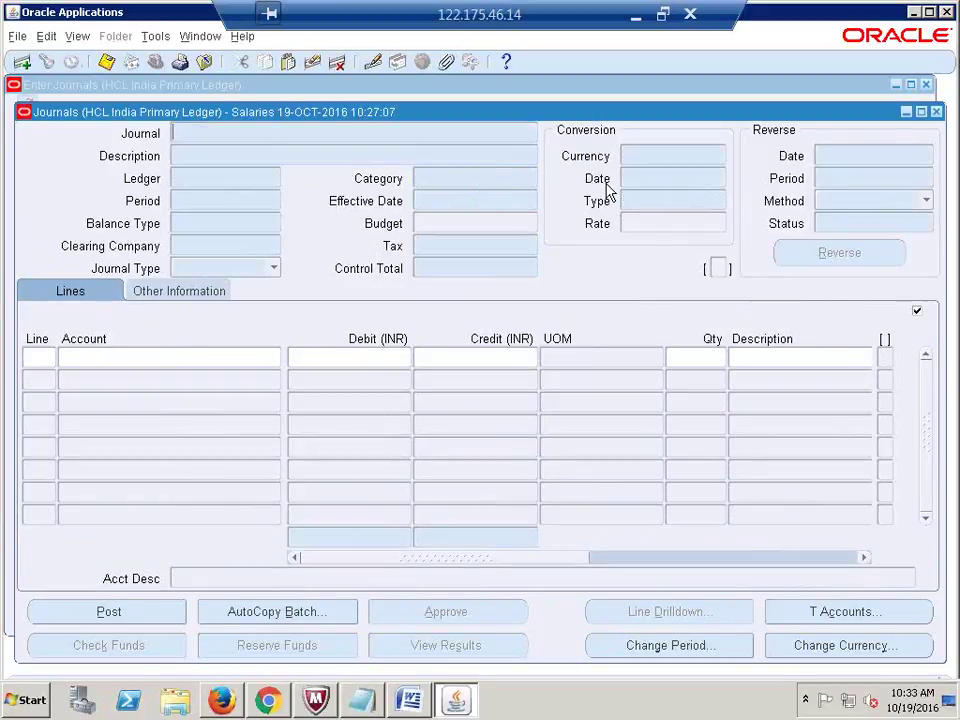
text(Salariee)
key(ctrl+F11)
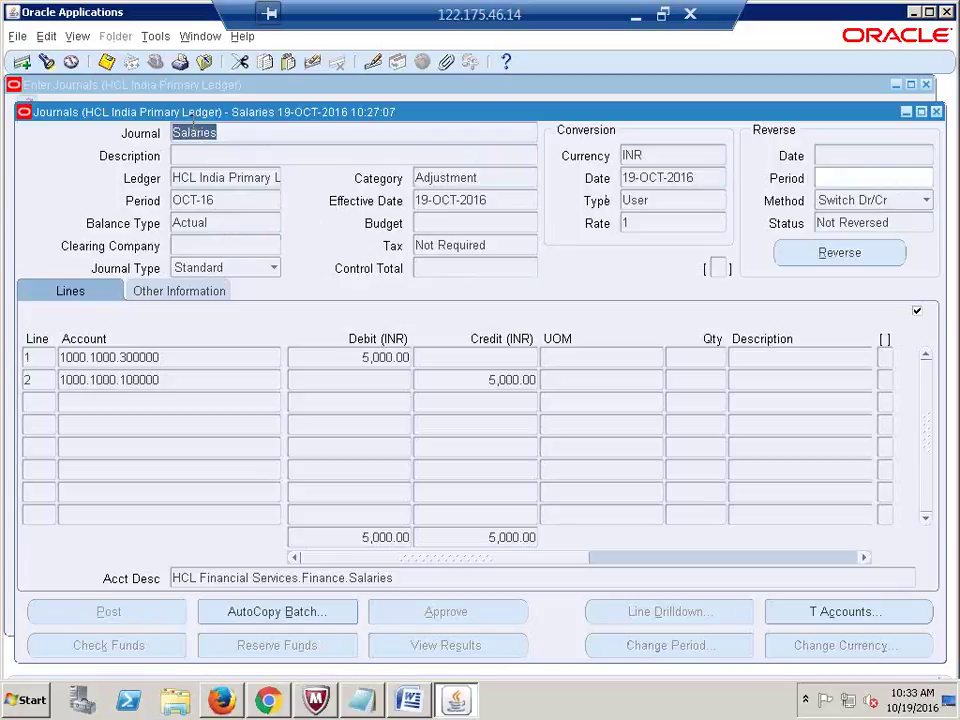
click(204, 298)
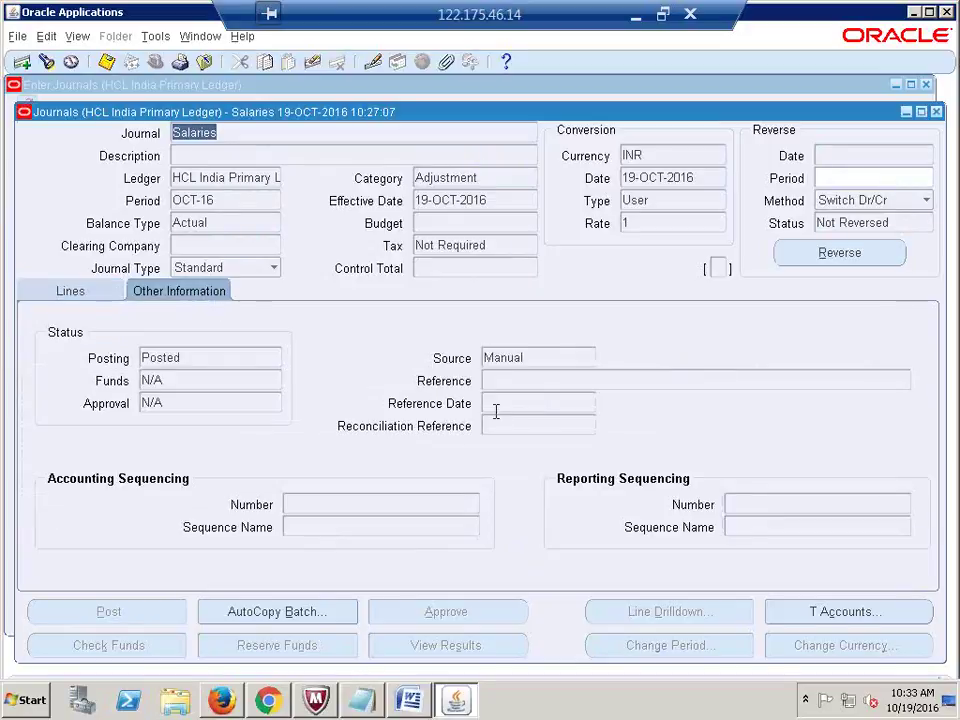
double_click(191, 368)
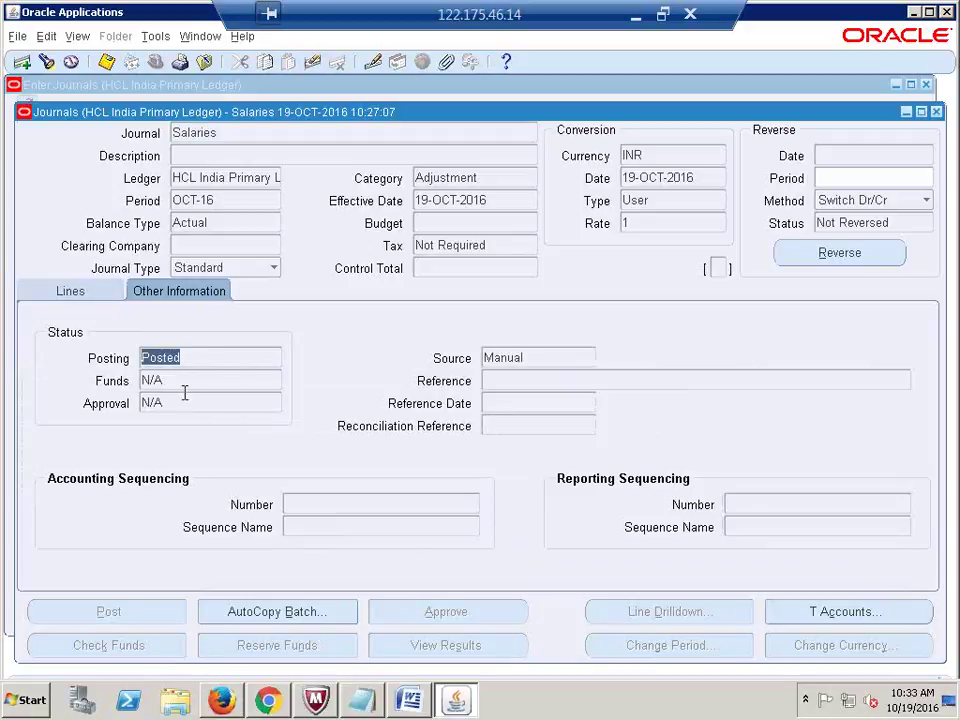
click(936, 111)
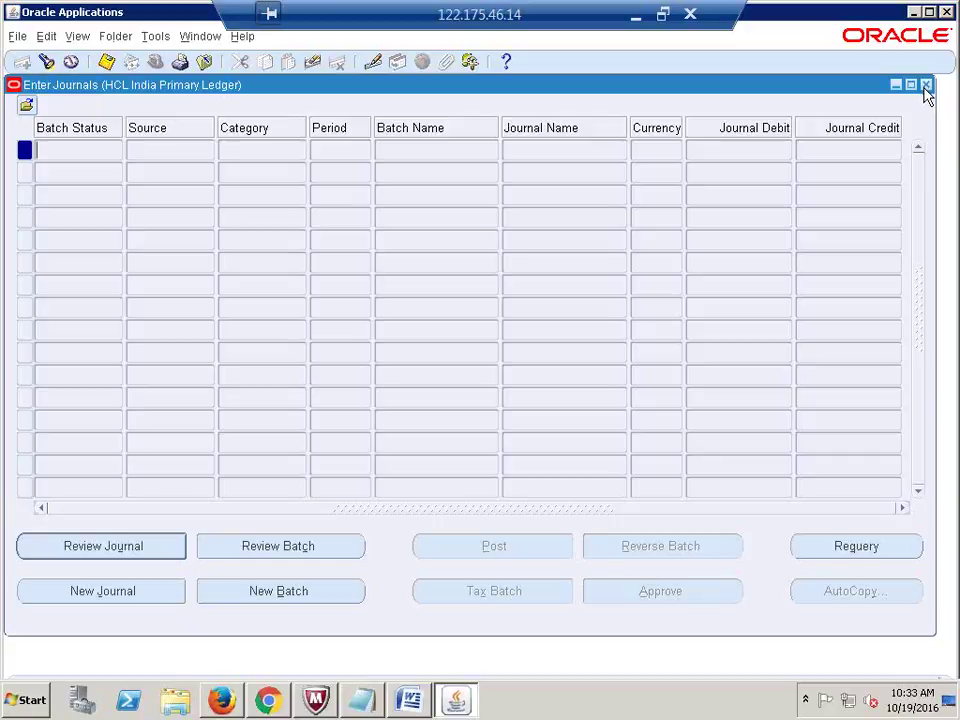
Step: Close the journal and requests lists, collapse the Navigator tree, and minimize the remote session
click(925, 86)
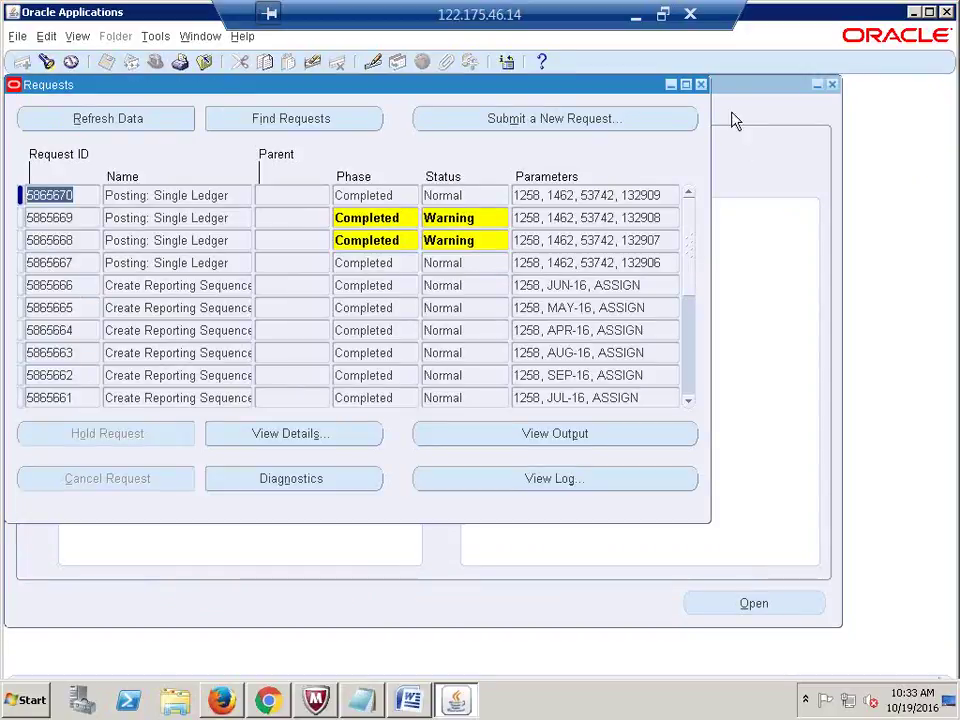
click(701, 85)
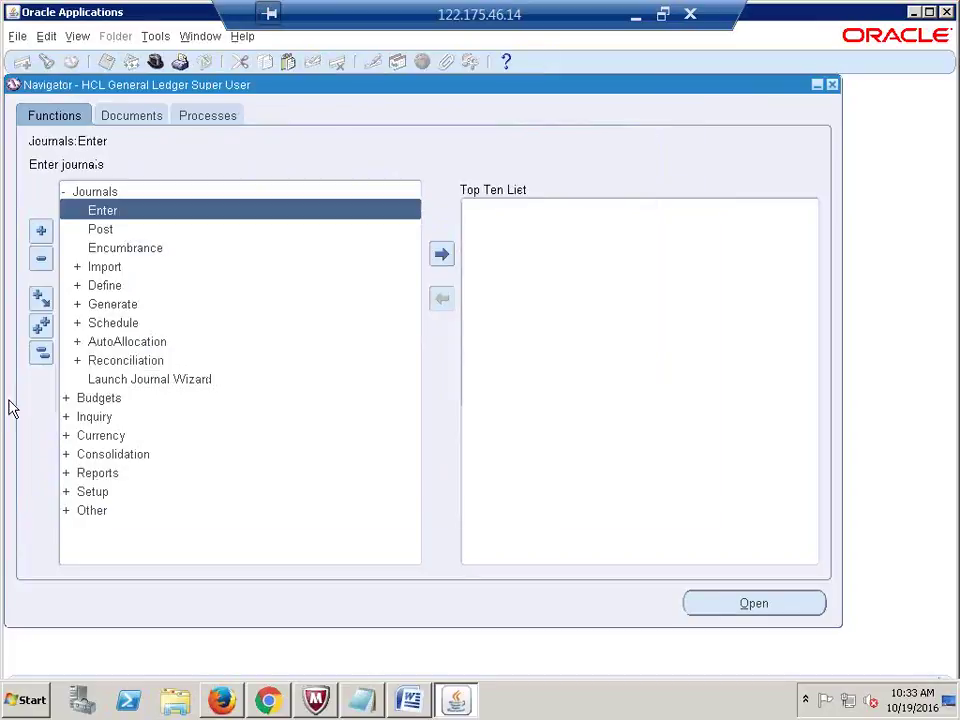
click(42, 354)
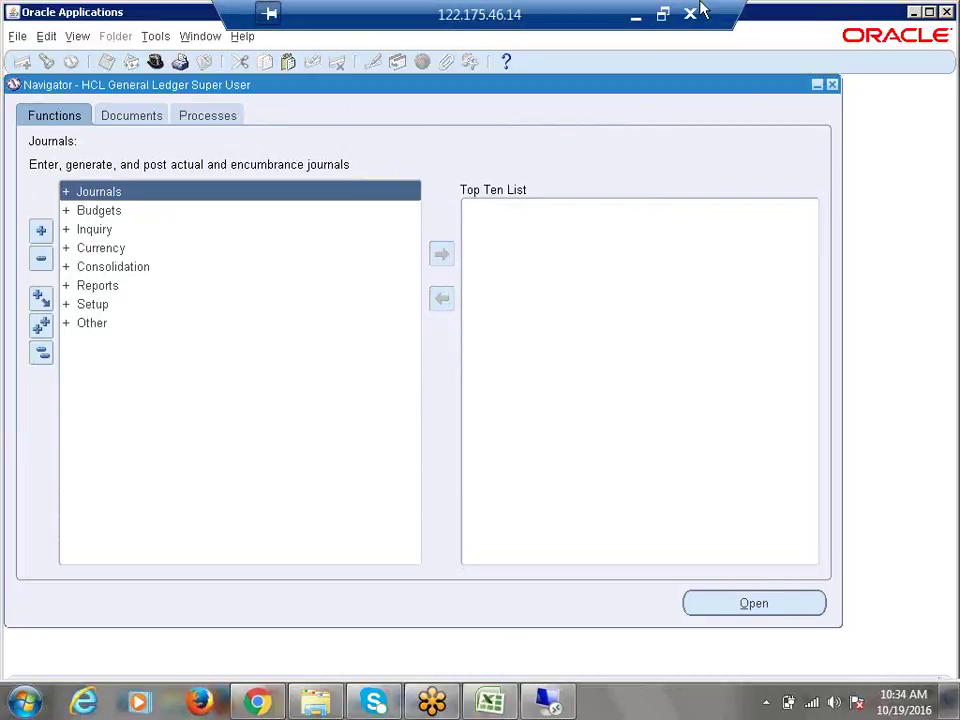
click(635, 15)
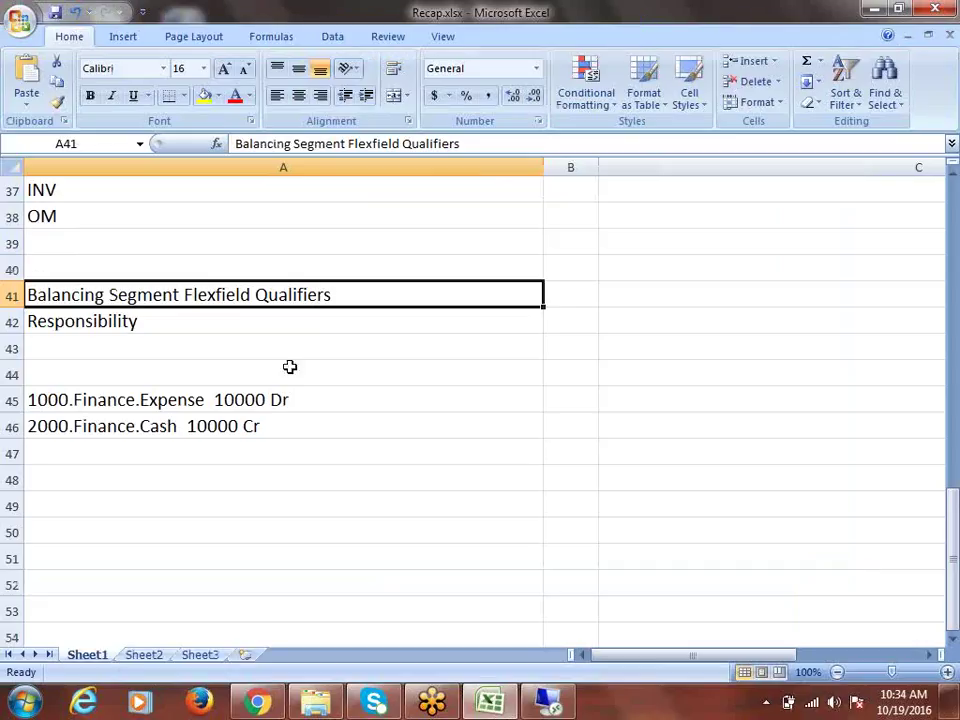
click(91, 328)
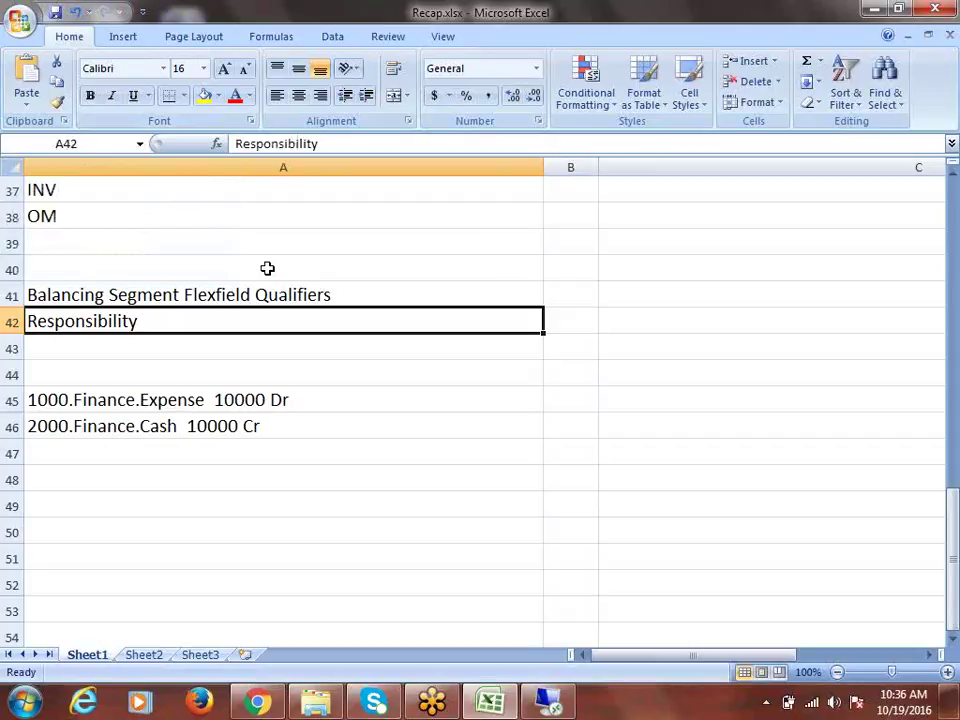
Step: Review the Recap notes in A41 and A42, then return to the remote Oracle Navigator
click(261, 294)
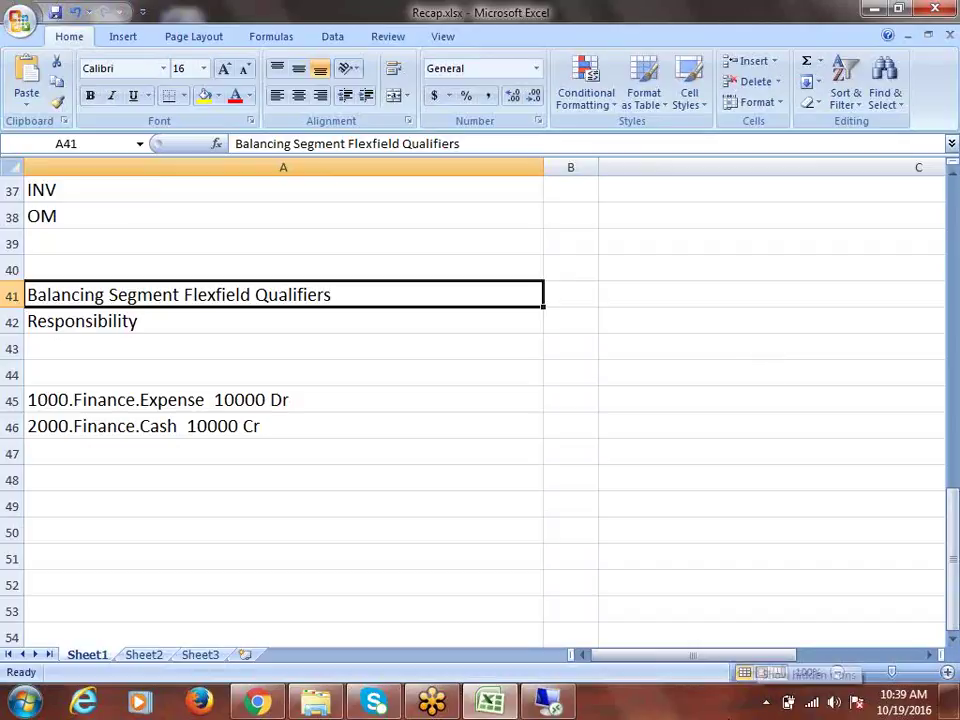
click(141, 321)
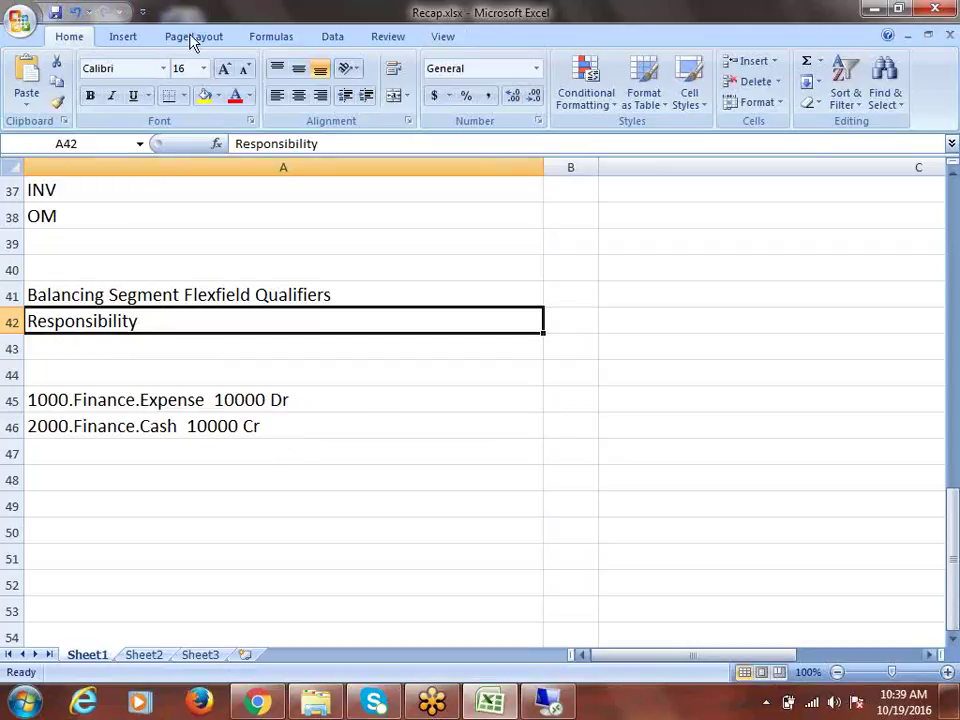
click(548, 700)
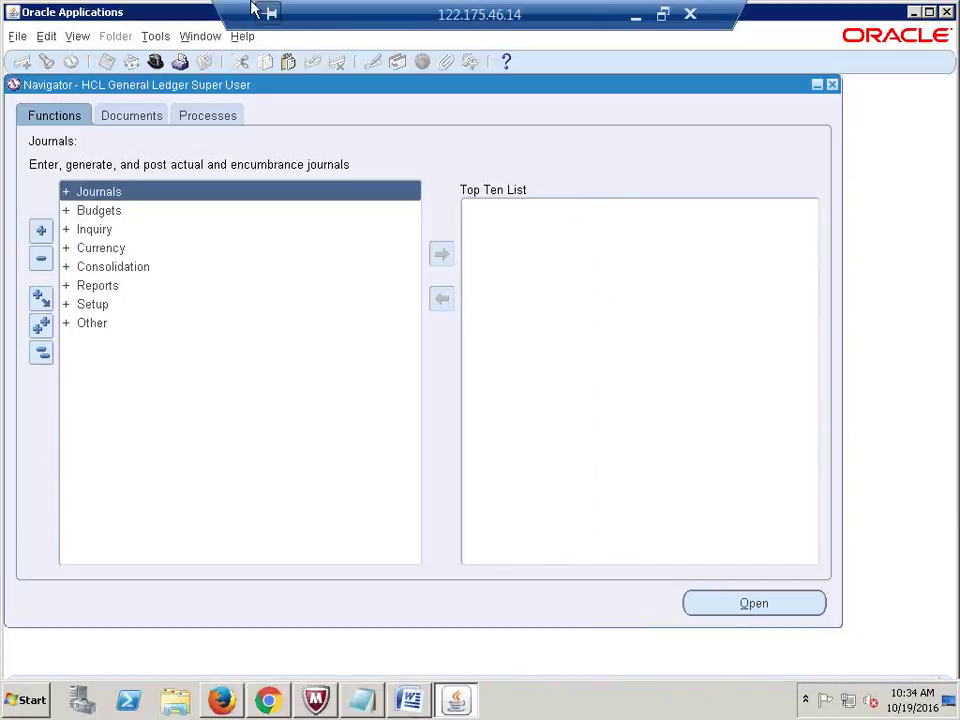
click(690, 14)
click(22, 702)
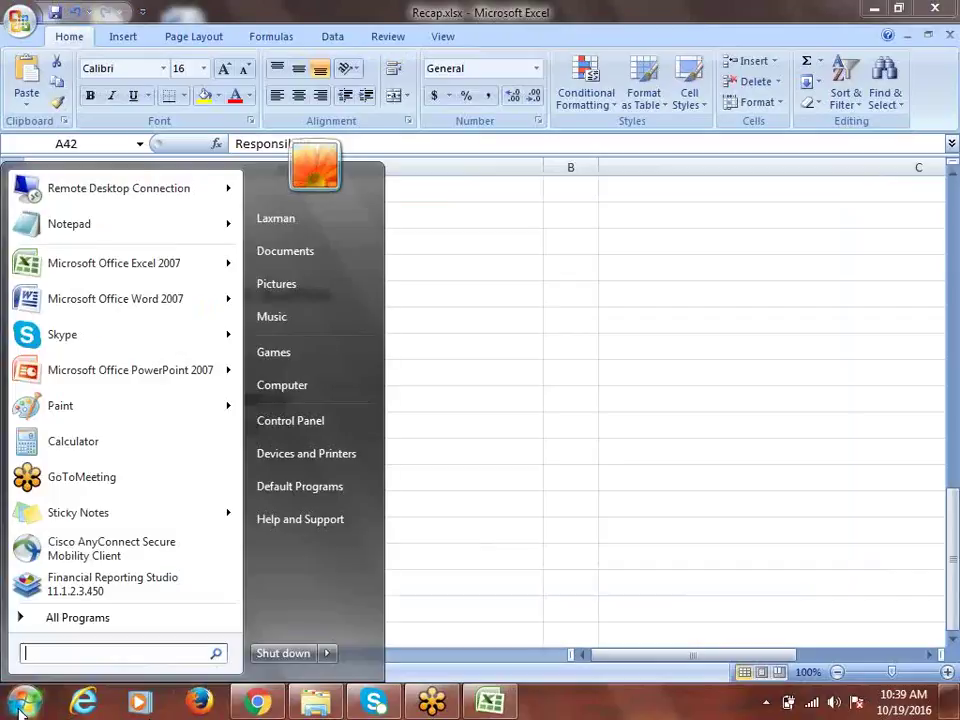
click(80, 195)
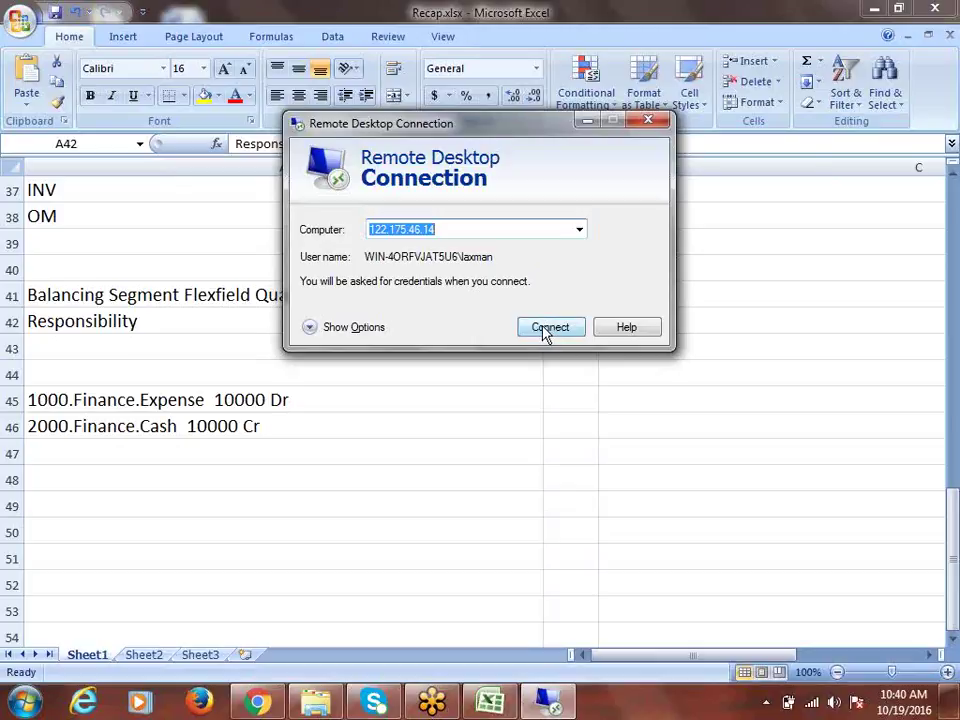
Step: Connect to 122.175.46.14 and sign in with the account password
click(546, 331)
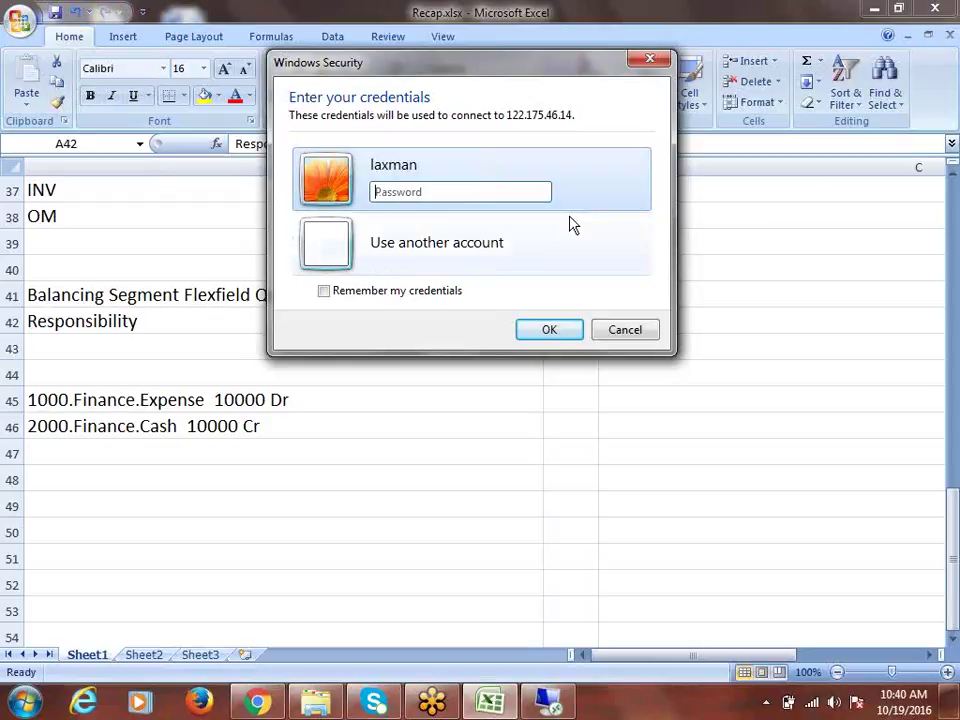
key(Caps_Lock)
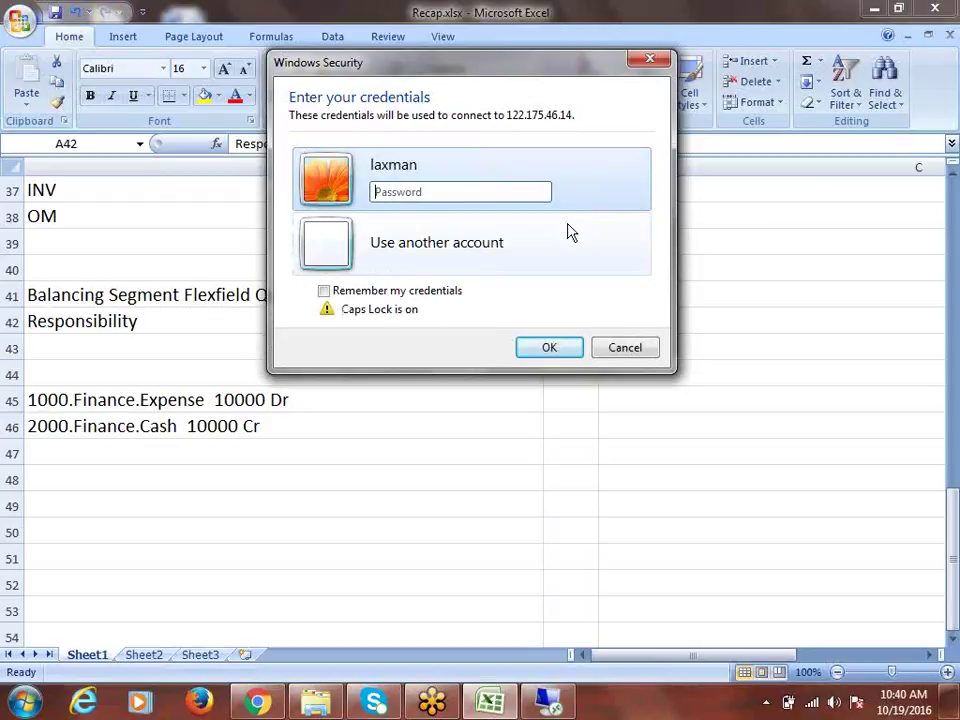
text(****)
key(Caps_Lock)
text(**)
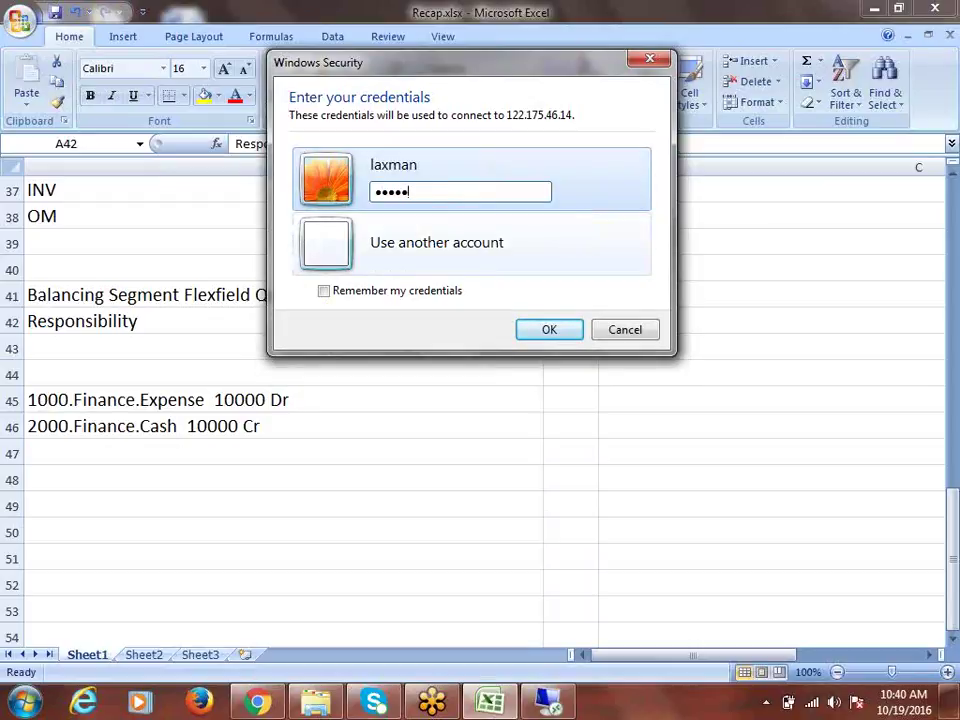
key(Return)
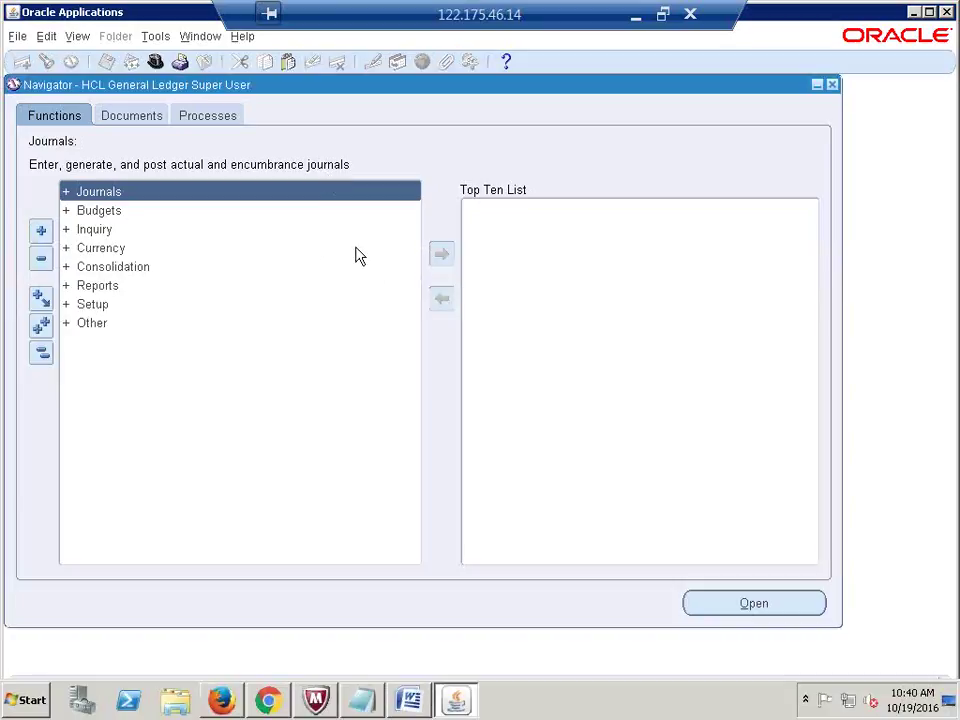
Step: Switch the Navigator to the System Administrator responsibility
click(157, 64)
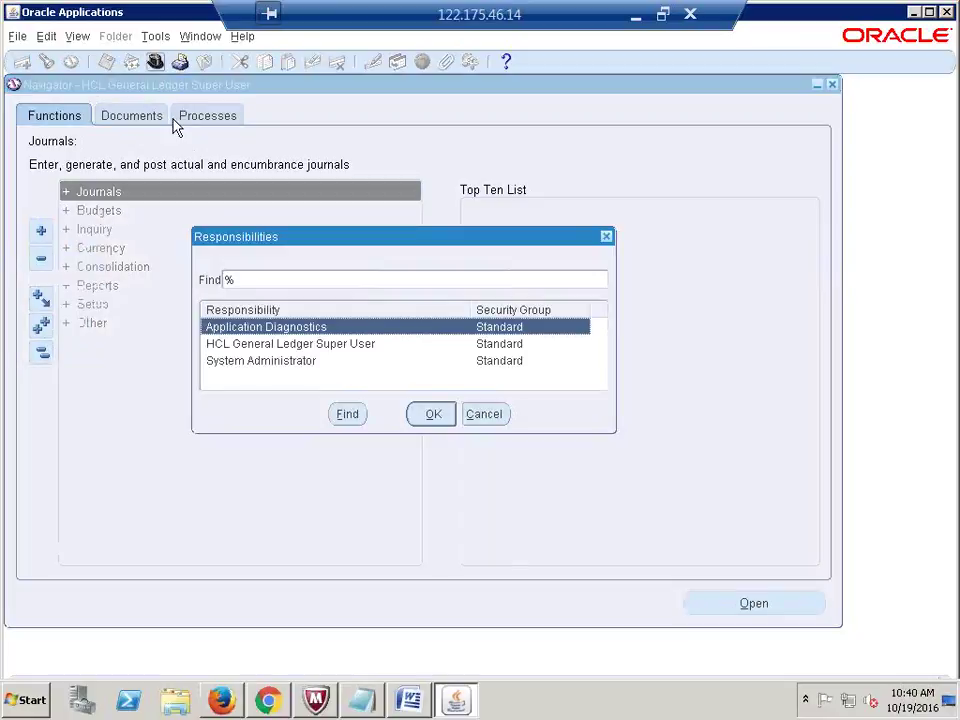
click(287, 366)
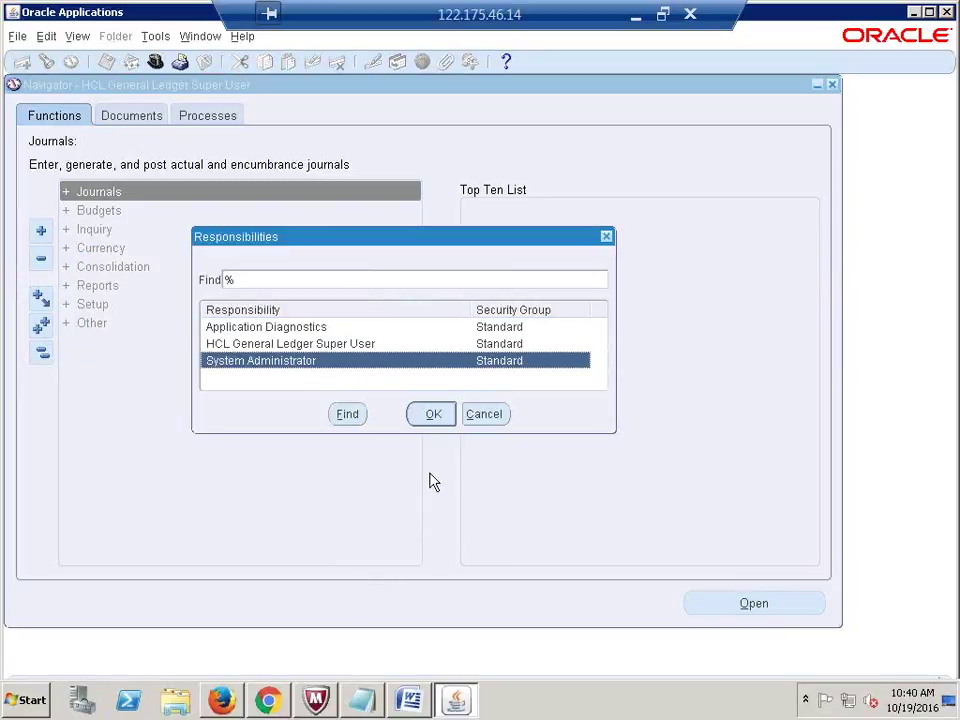
click(434, 418)
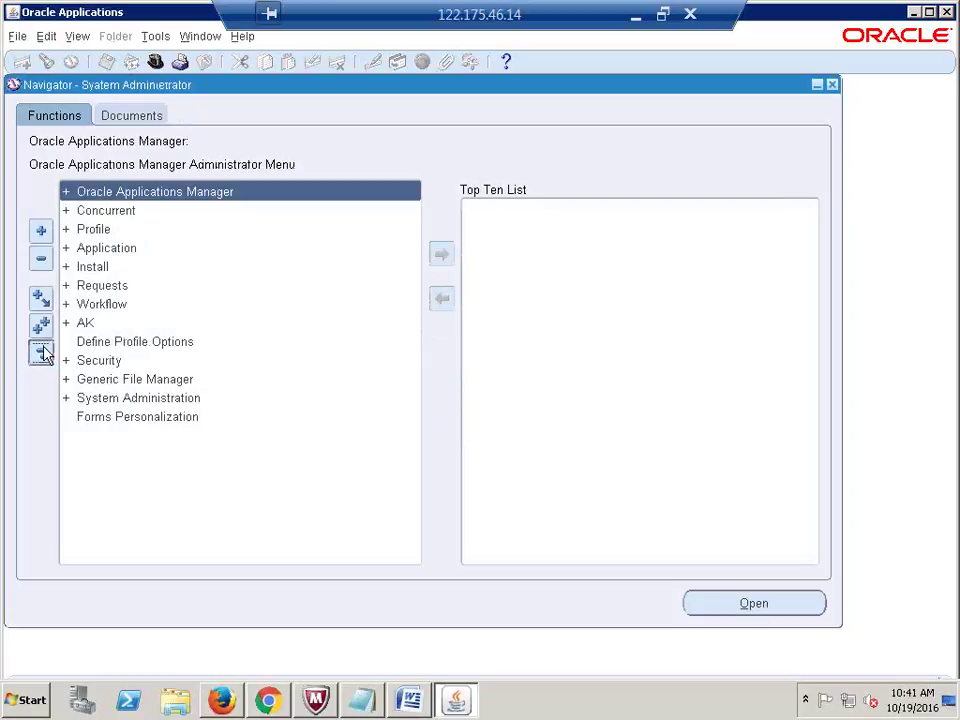
Step: Open Security > Responsibility > Define and query HCL General Ledger Super User
double_click(107, 366)
click(111, 379)
double_click(130, 398)
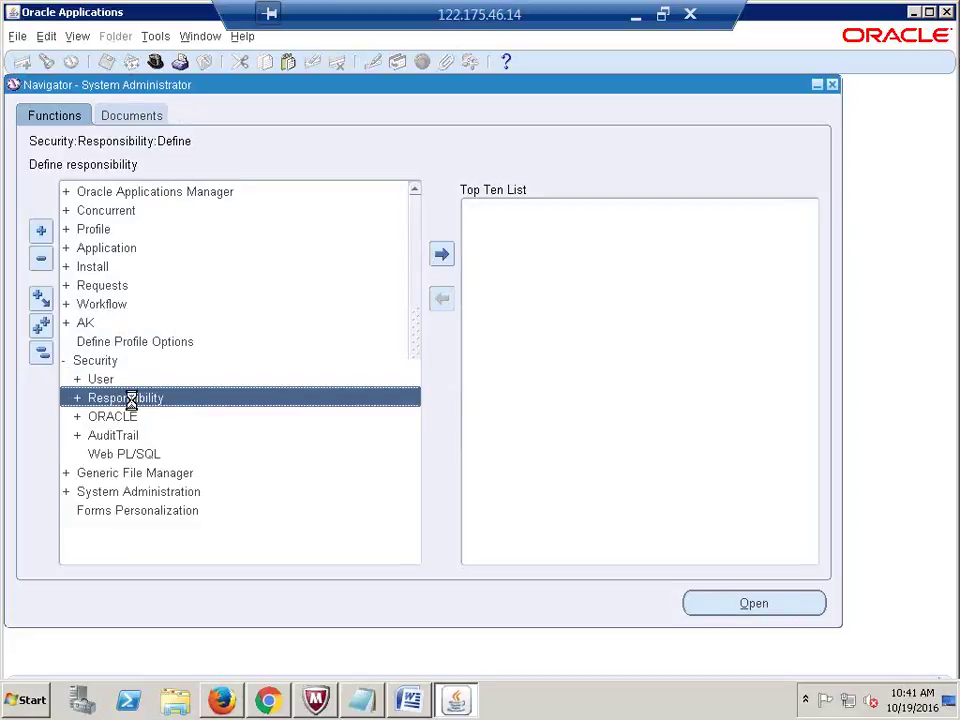
double_click(131, 418)
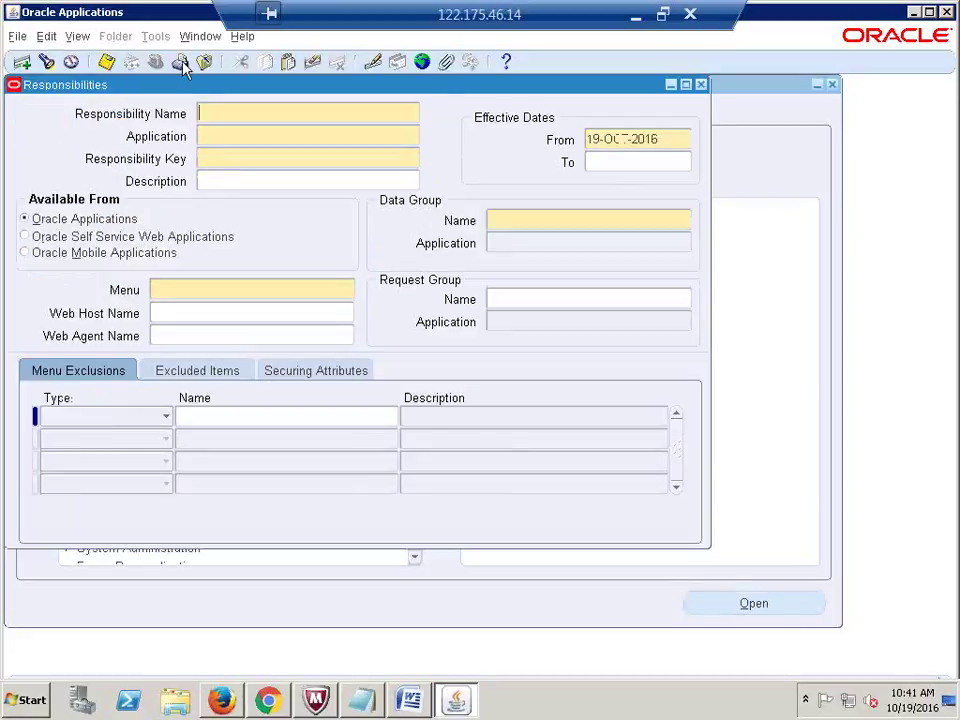
click(250, 5)
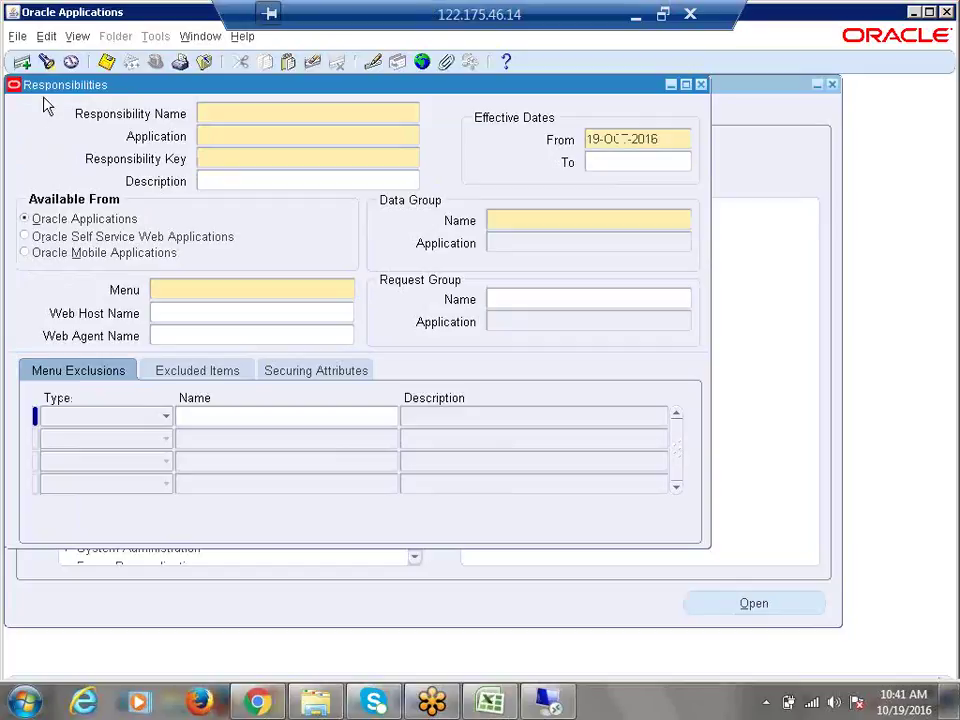
click(46, 62)
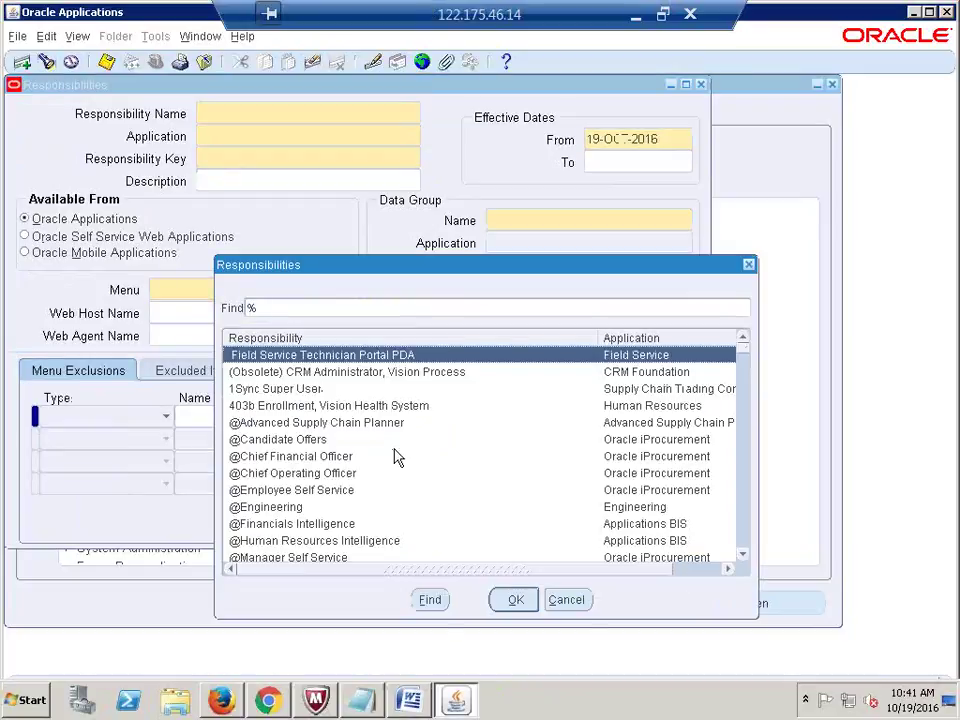
double_click(394, 456)
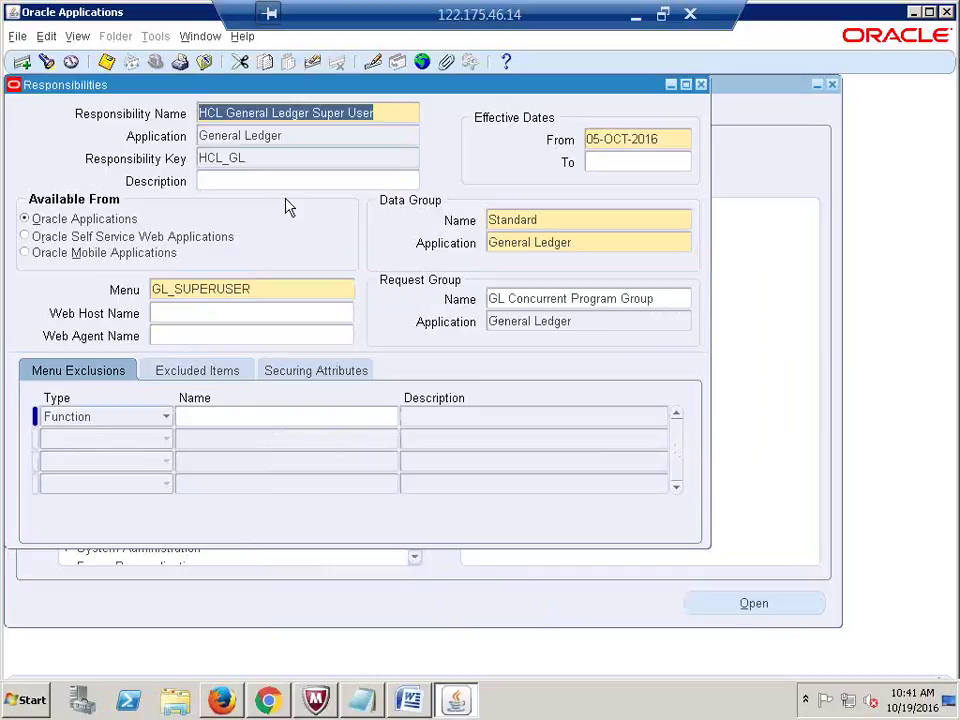
Step: Review its Standard data group, GL_SUPERUSER menu and GL Concurrent Program Group request group
click(386, 113)
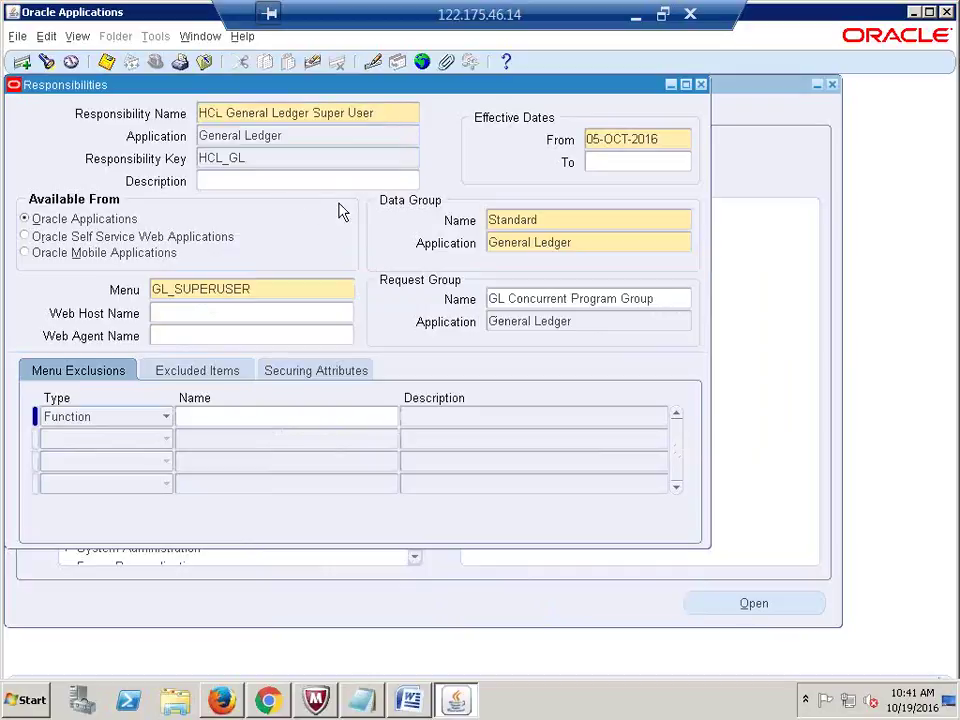
click(542, 220)
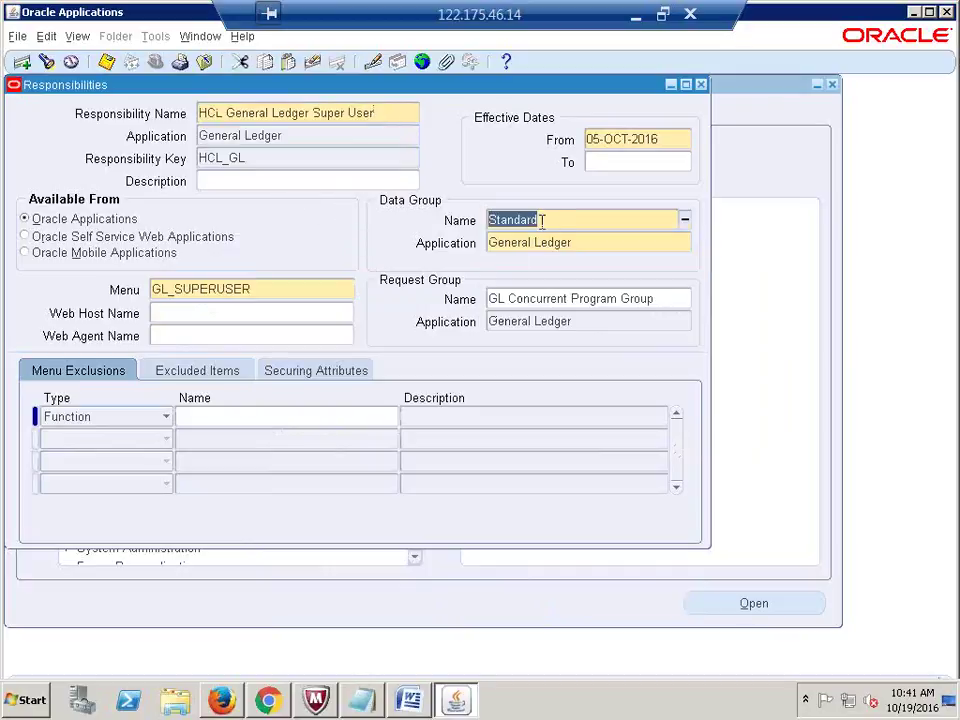
click(260, 288)
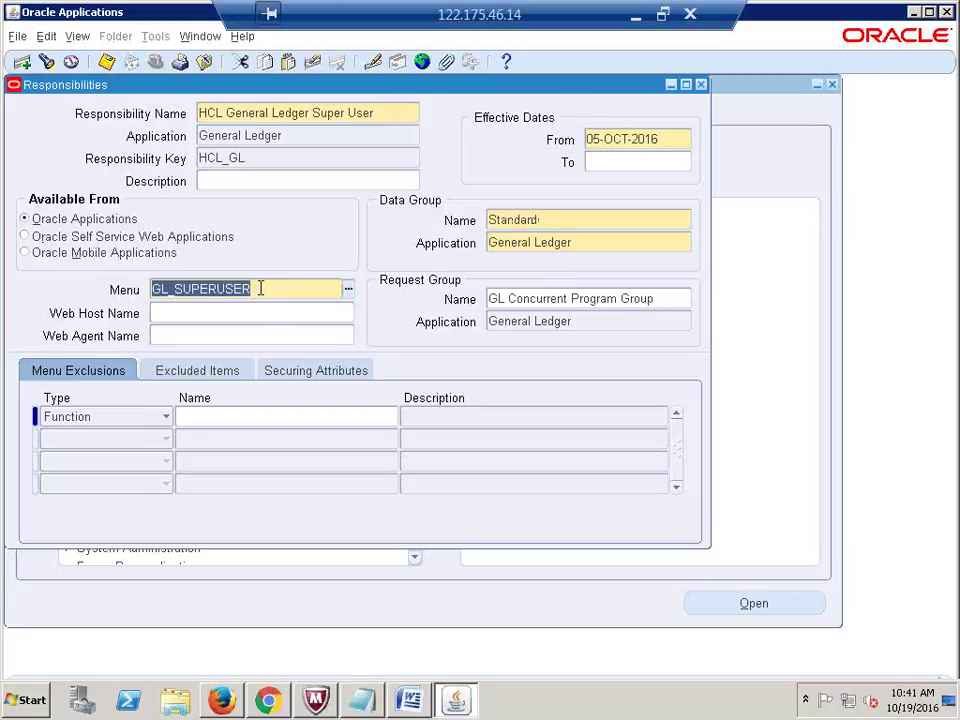
click(649, 298)
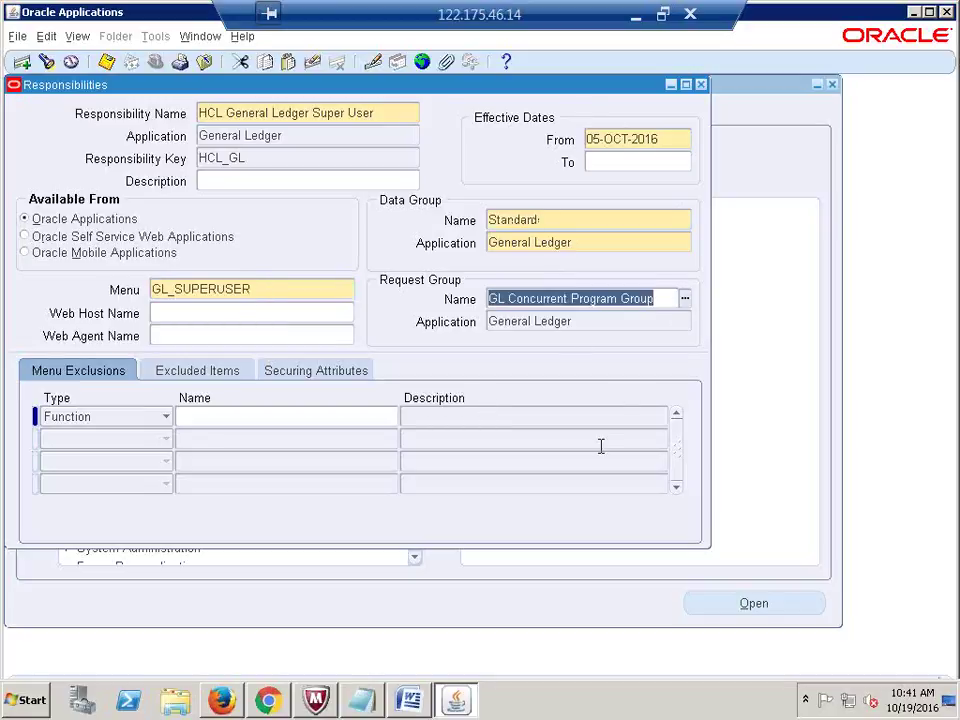
click(540, 220)
click(540, 220)
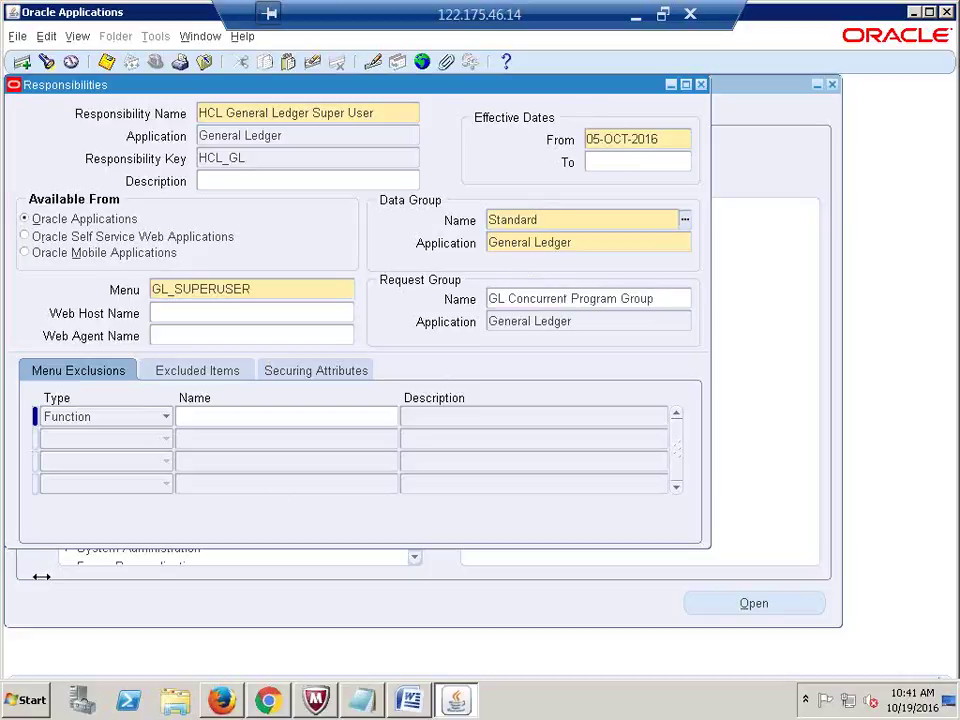
click(25, 706)
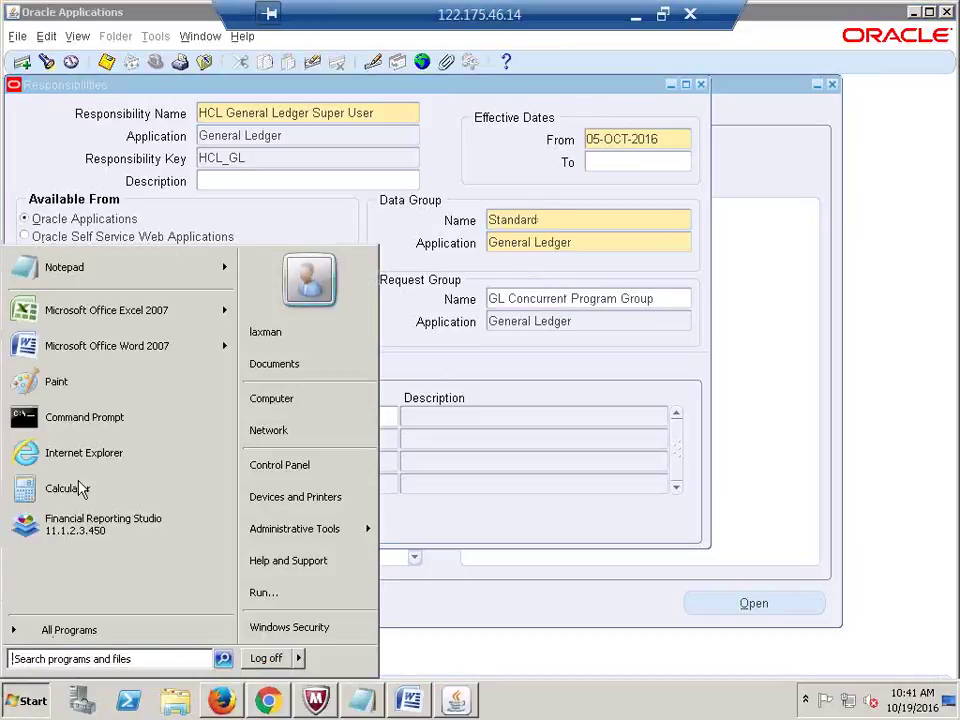
Step: In a new Paint canvas, draw a large red rectangle with a thicker outline
click(70, 382)
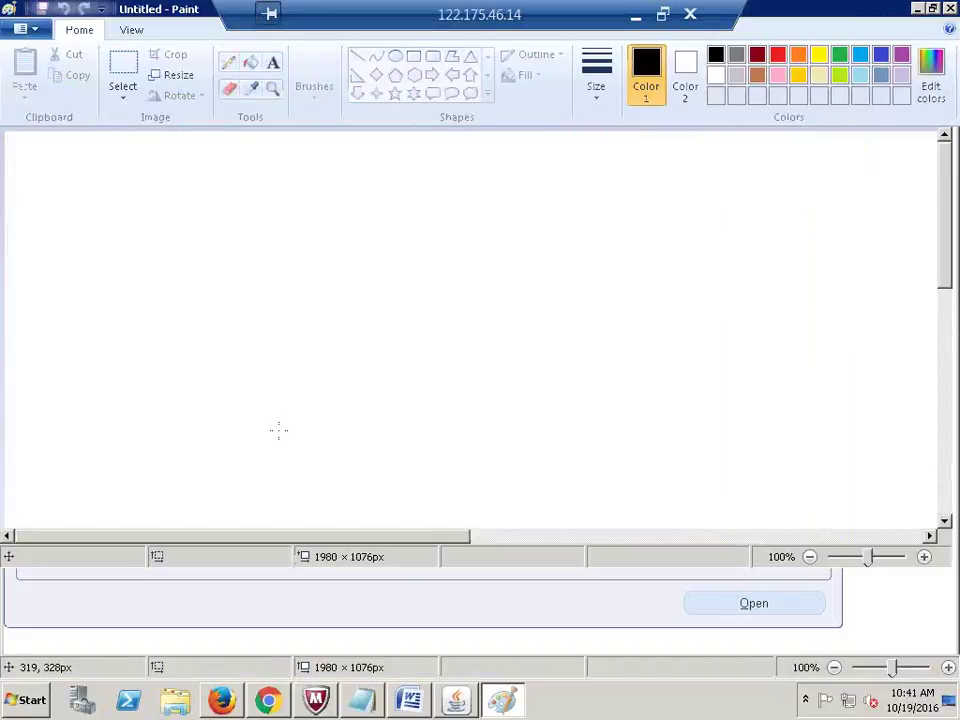
click(412, 58)
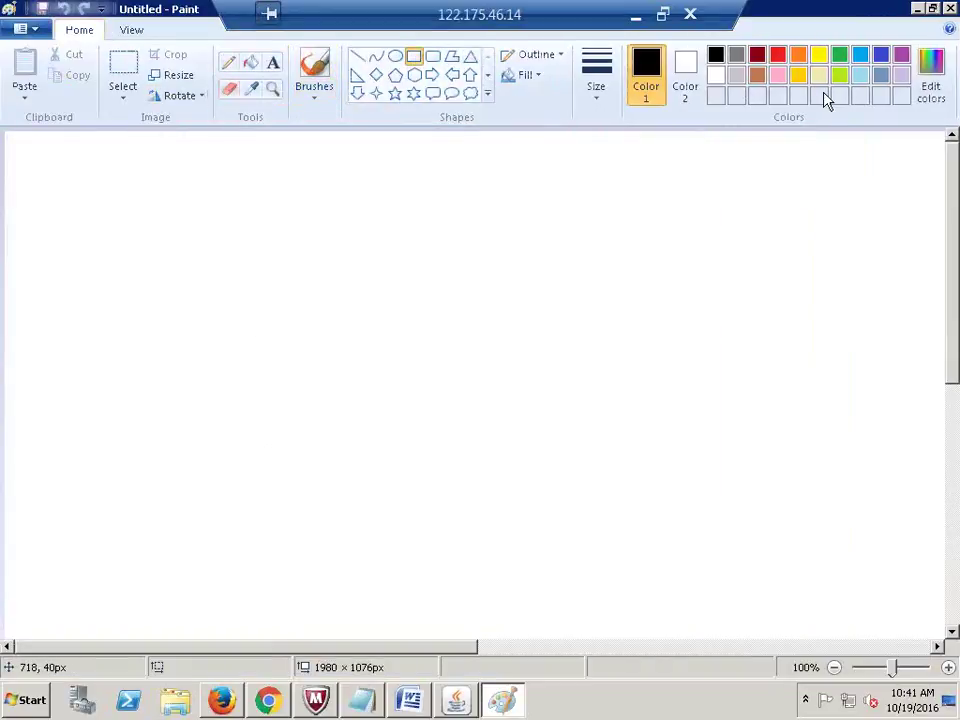
click(778, 54)
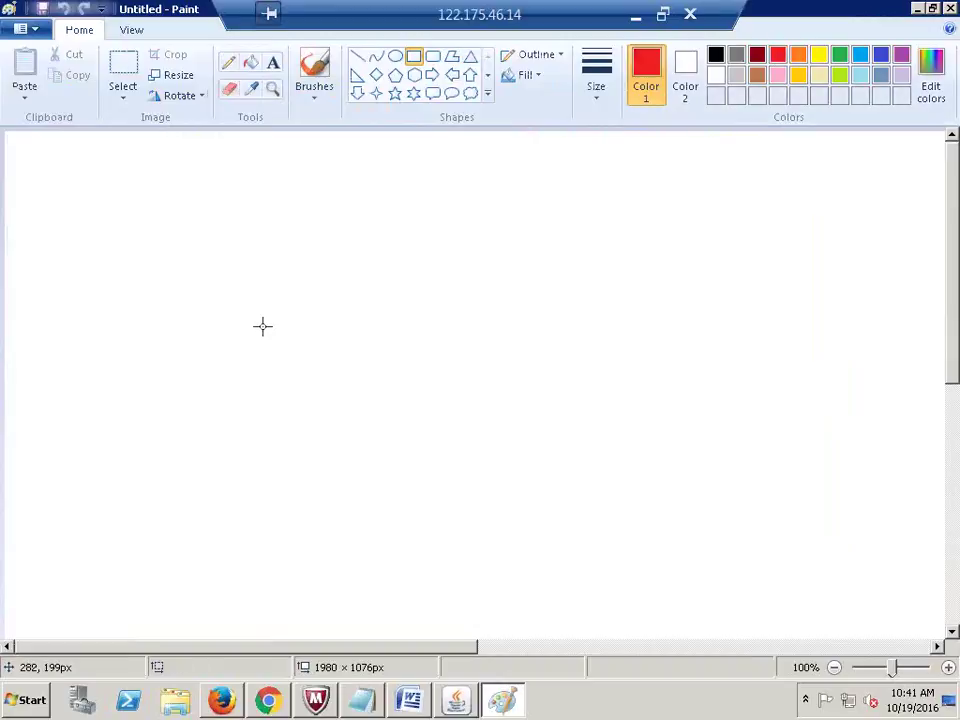
drag(261, 327, 373, 352)
key(Delete)
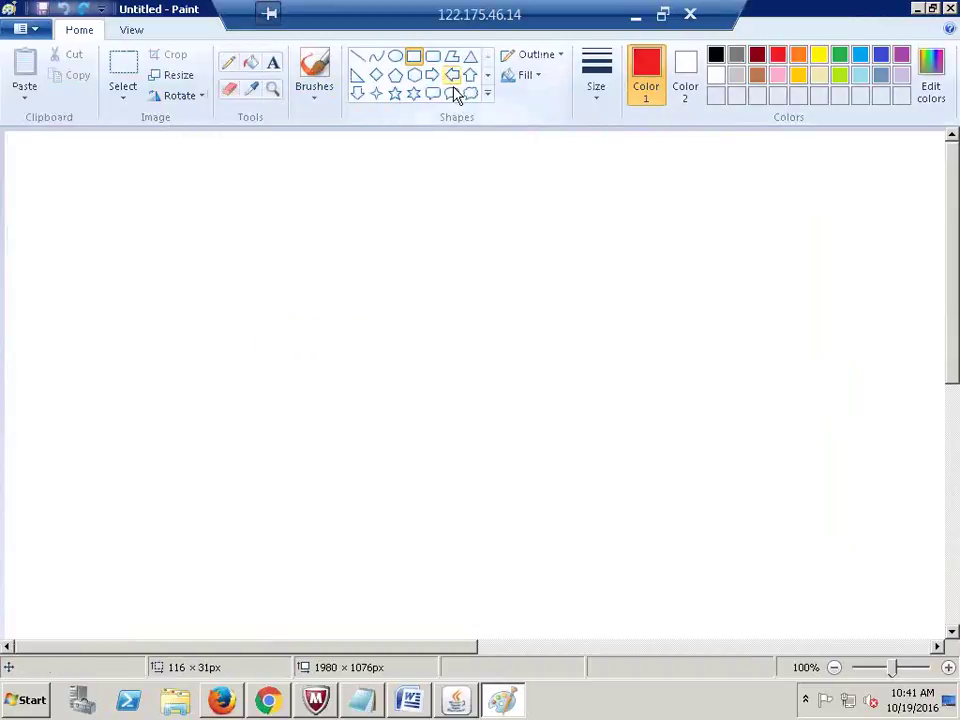
click(603, 85)
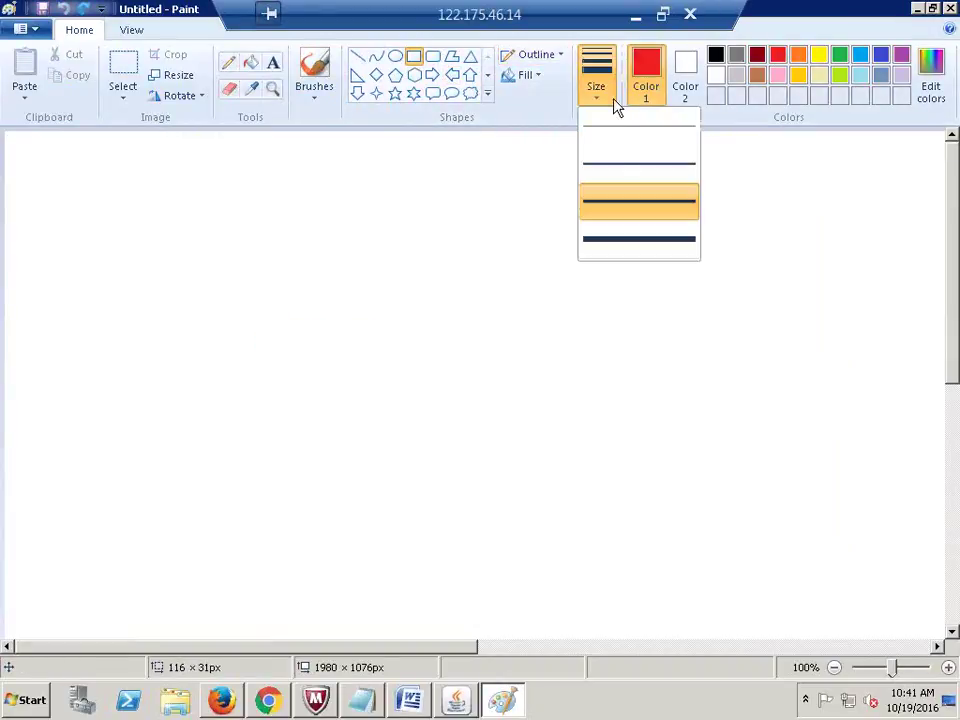
click(624, 169)
drag(202, 267, 575, 531)
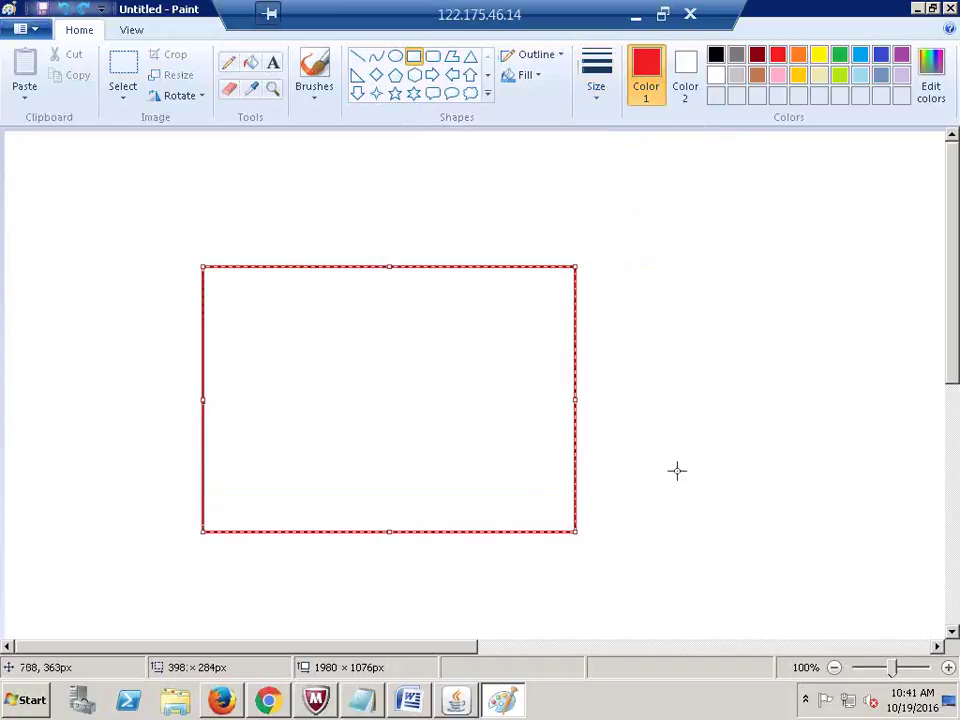
click(675, 433)
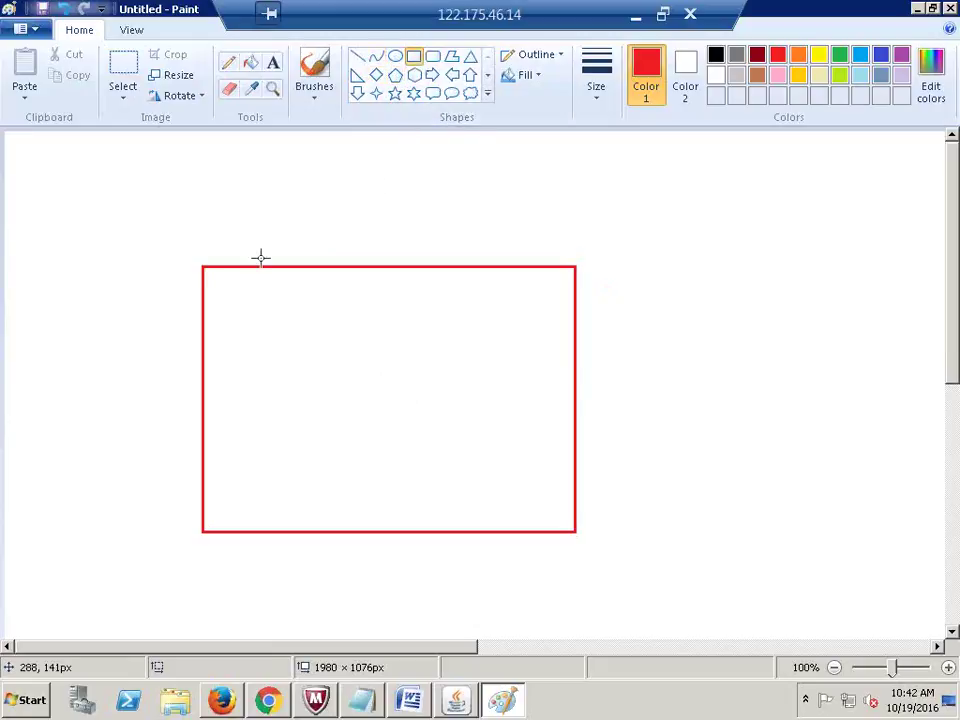
Step: Draw four small red boxes side by side along the large rectangle's top edge
drag(206, 269, 294, 344)
click(300, 279)
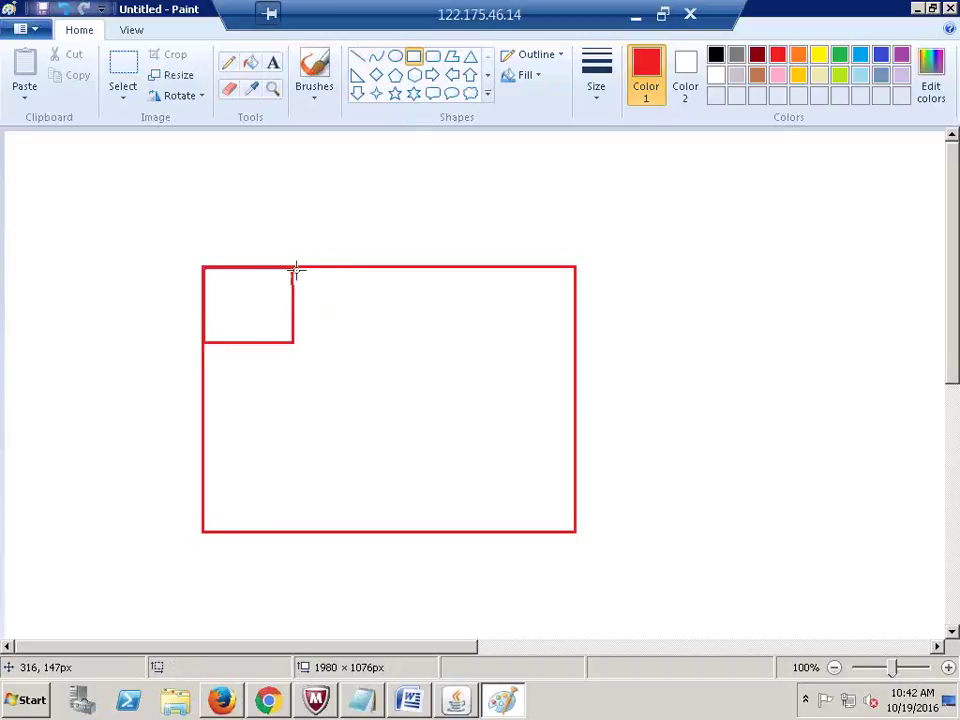
drag(295, 268, 404, 340)
click(422, 276)
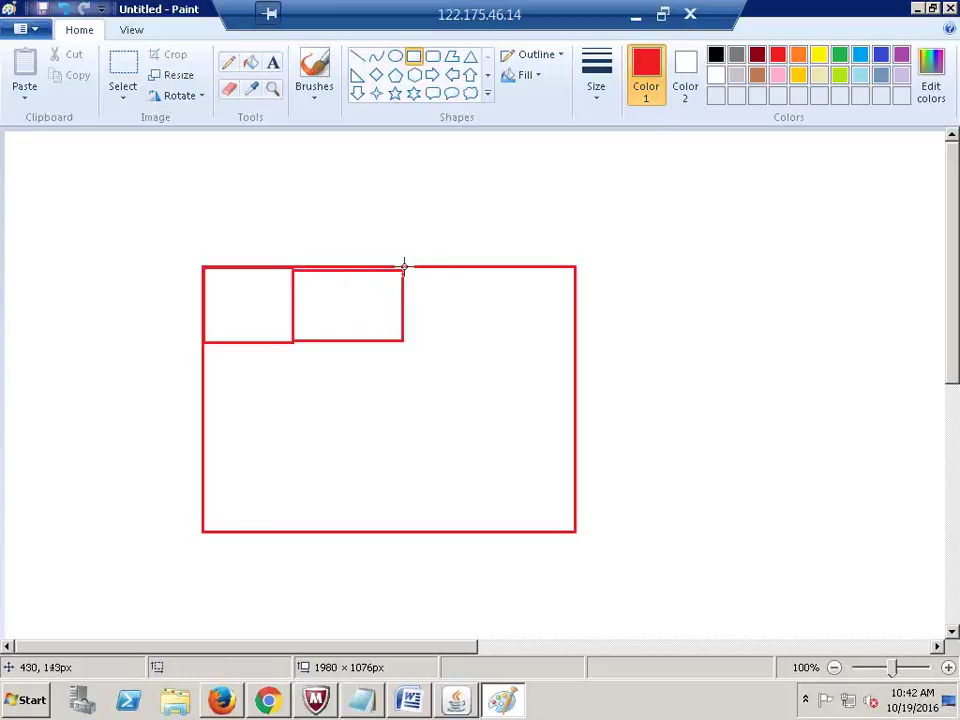
drag(403, 268, 474, 340)
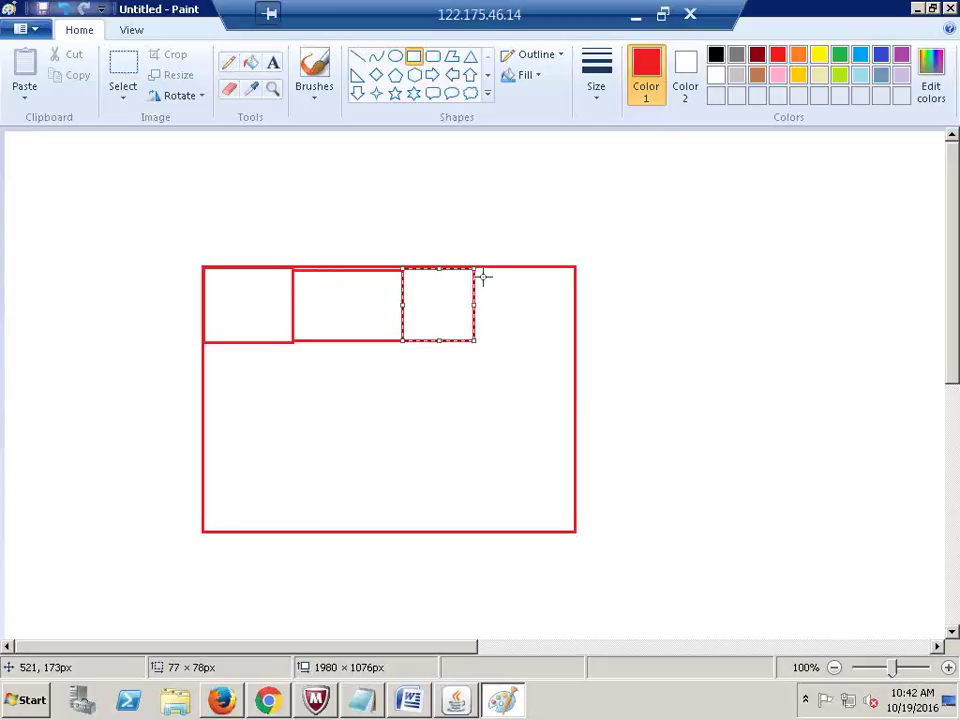
click(478, 272)
drag(472, 268, 570, 340)
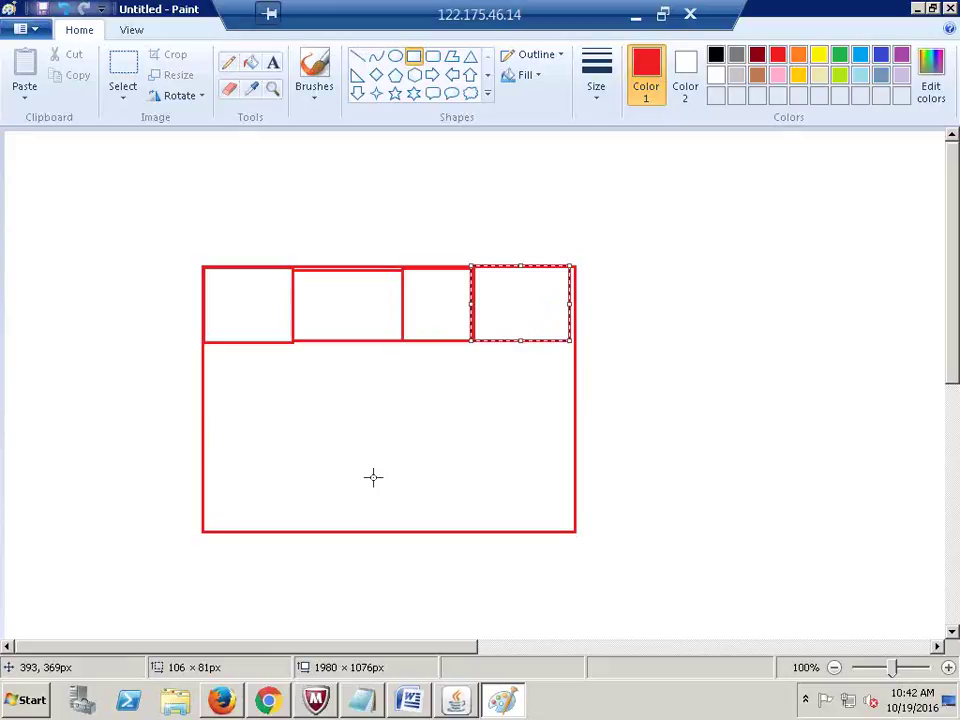
drag(376, 478, 381, 481)
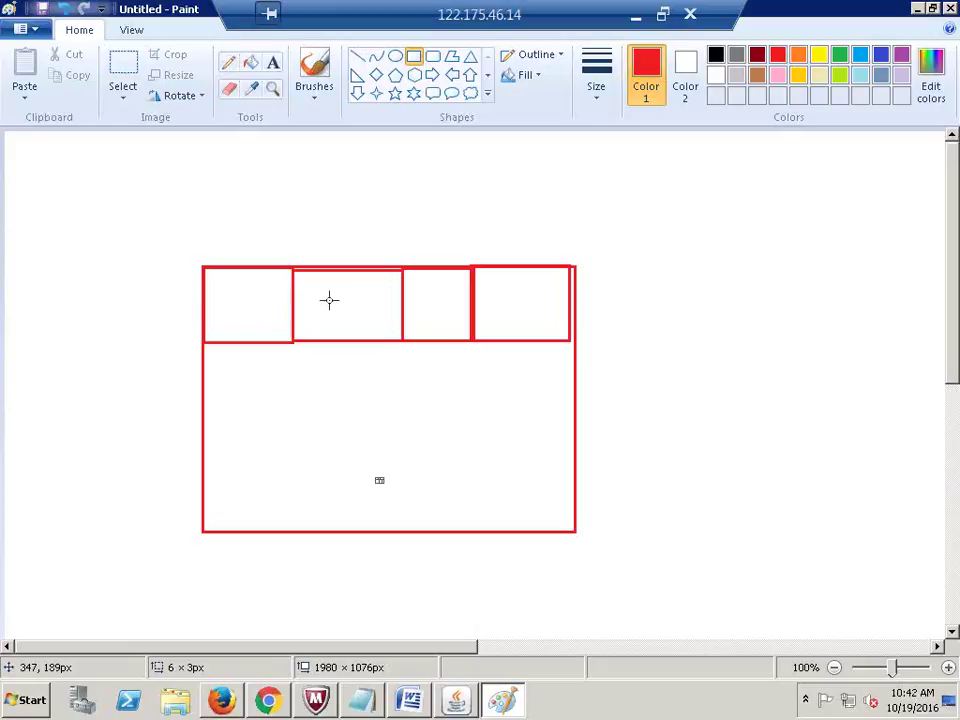
Step: Label the first two top boxes AP and AR in red text
click(273, 63)
click(220, 304)
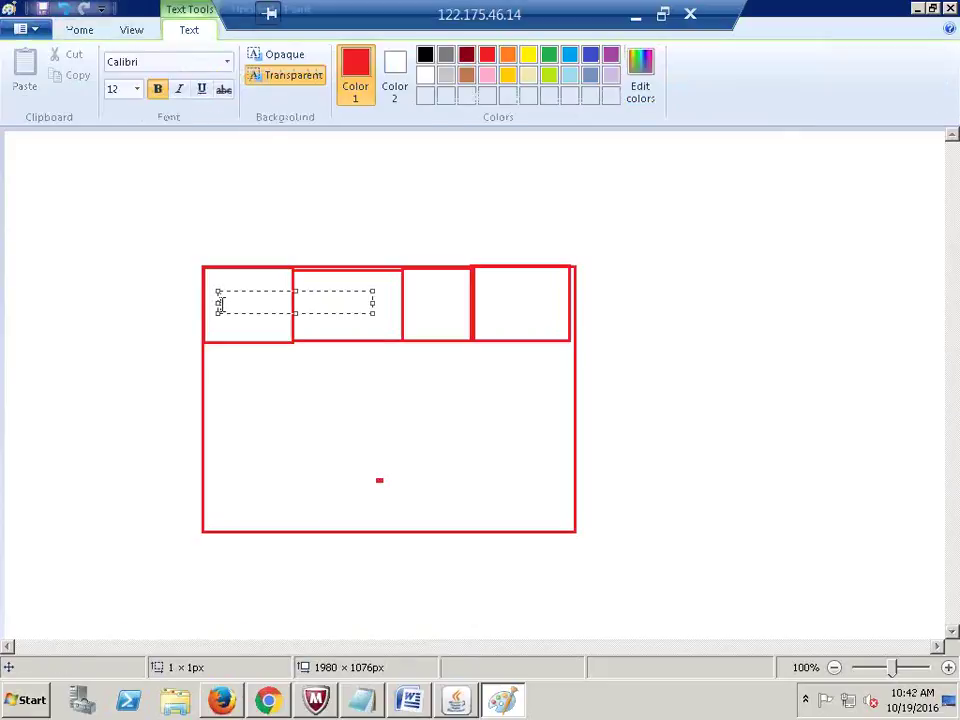
text(AP)
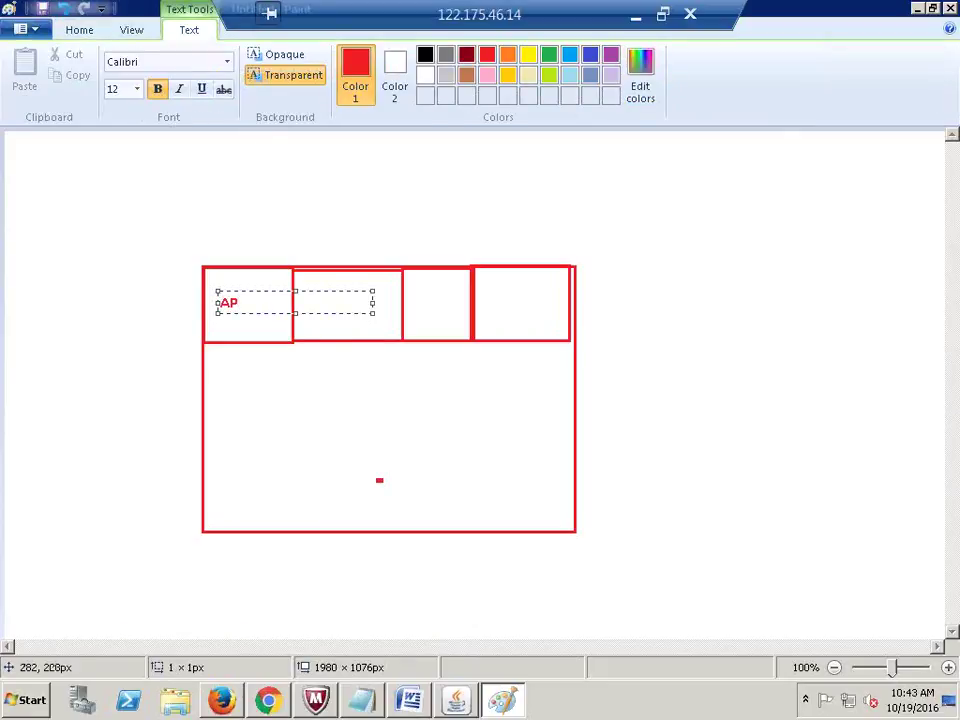
click(356, 317)
click(332, 309)
text(AR)
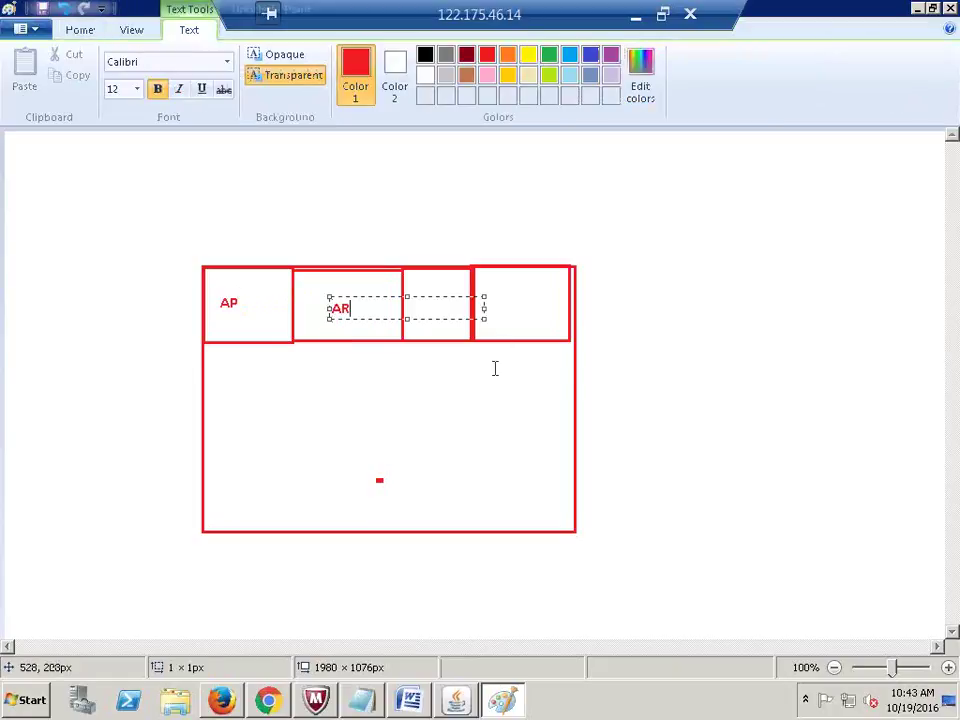
click(446, 336)
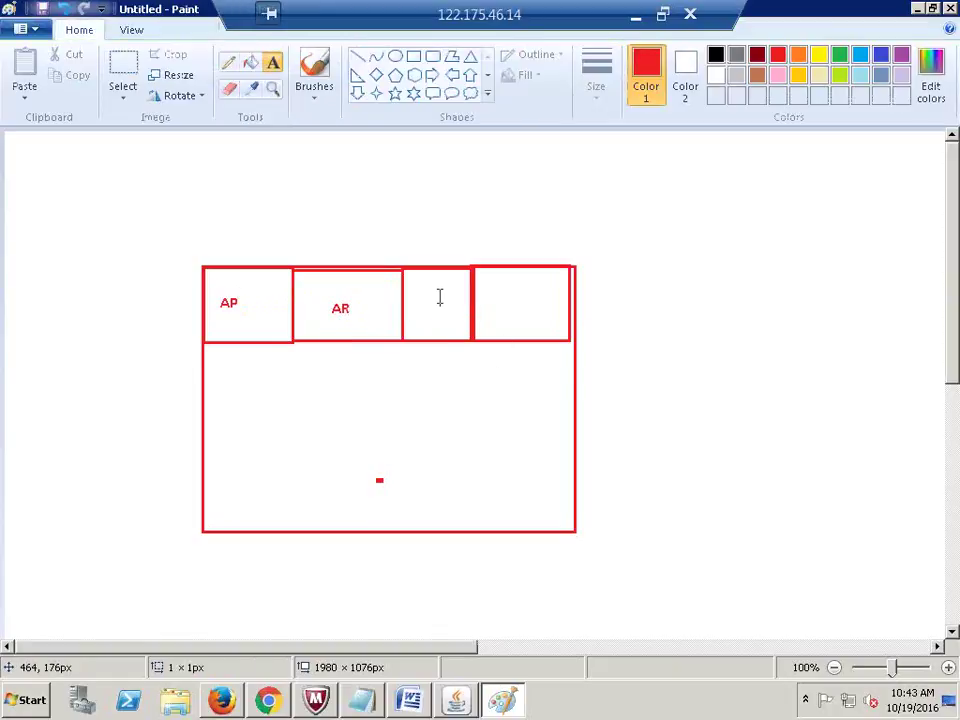
Step: Label the third and fourth top boxes CM and FA
click(439, 289)
text(CM)
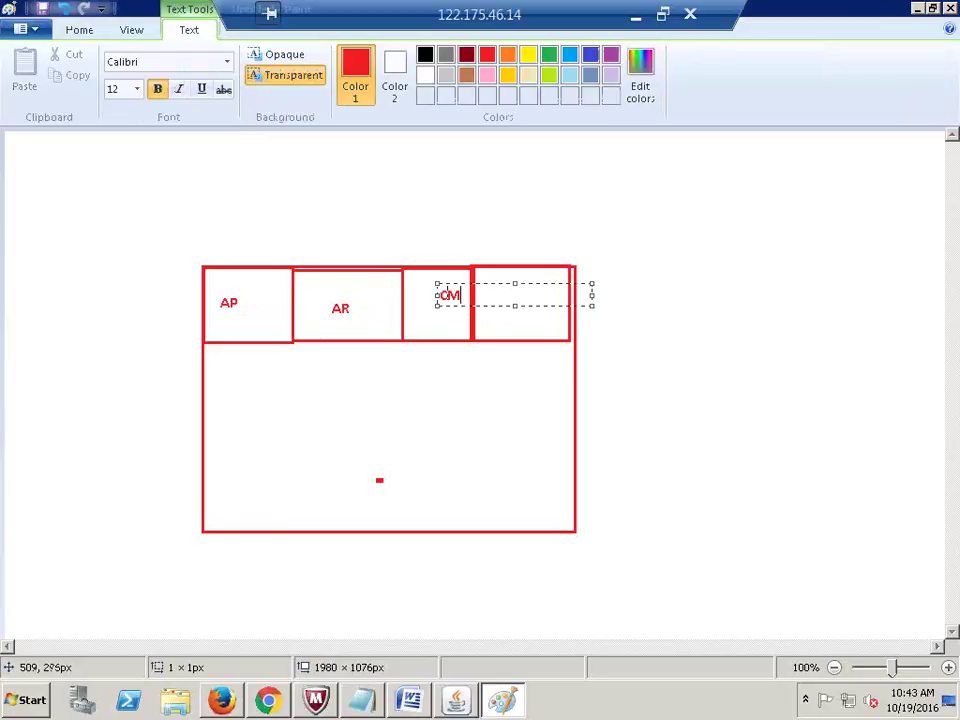
click(484, 290)
click(484, 290)
click(514, 306)
click(511, 302)
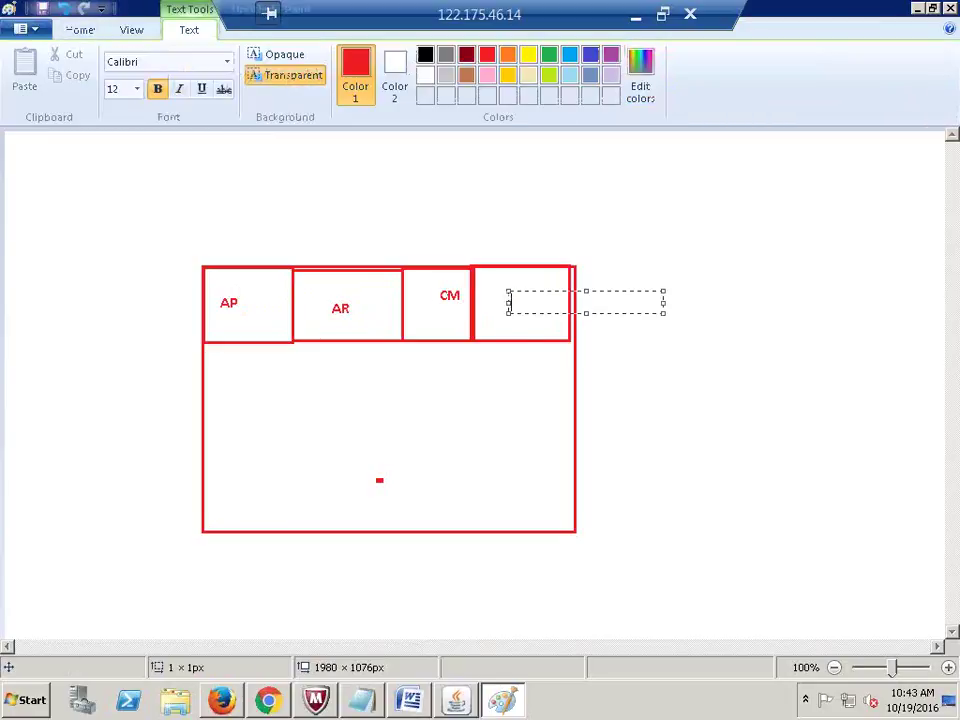
text(FA)
click(534, 533)
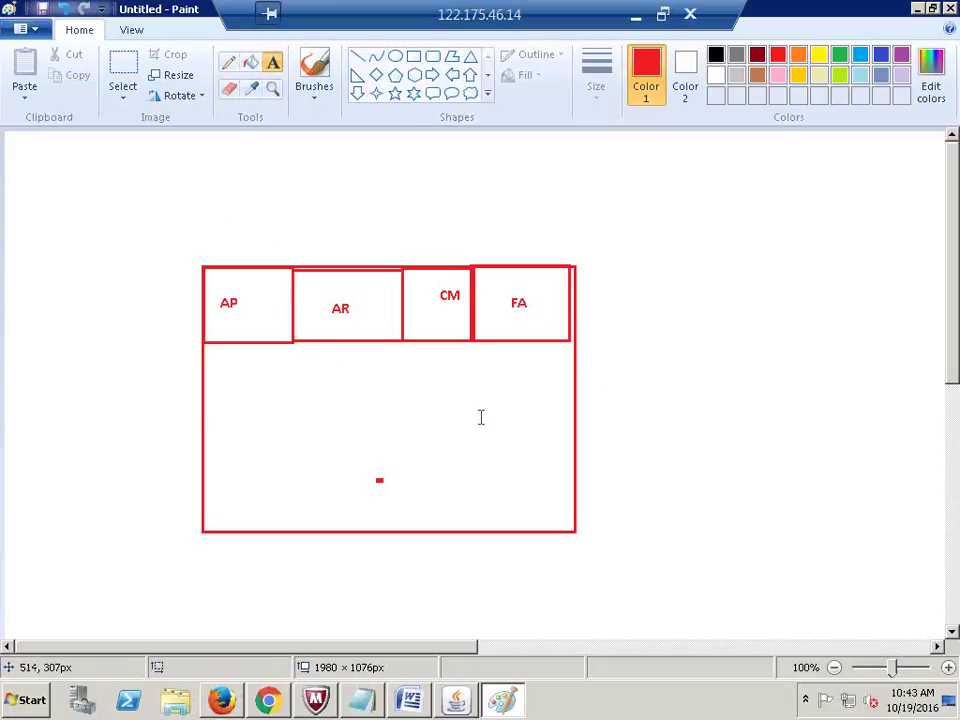
Step: Write a red 'Standard' label above the AP, AR, CM and FA boxes
click(618, 350)
click(621, 259)
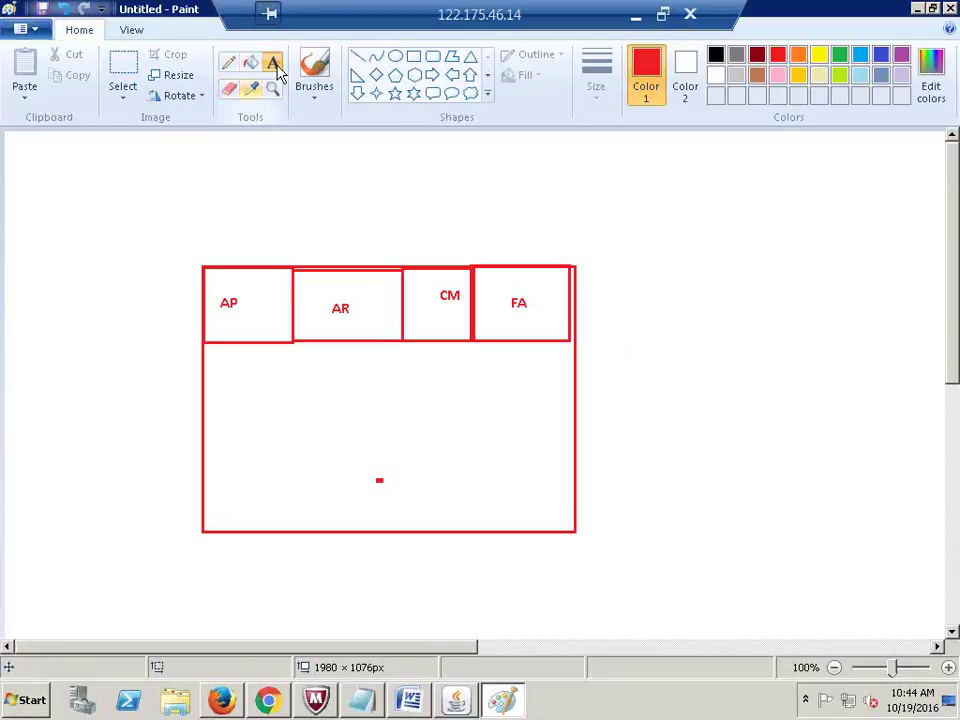
click(309, 234)
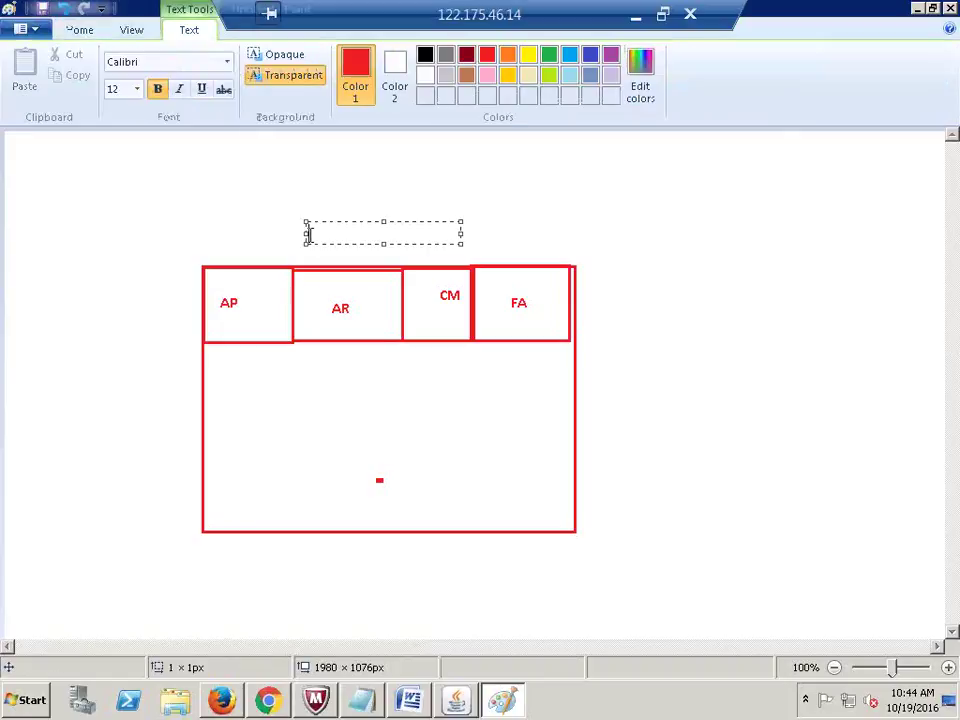
text(Standard)
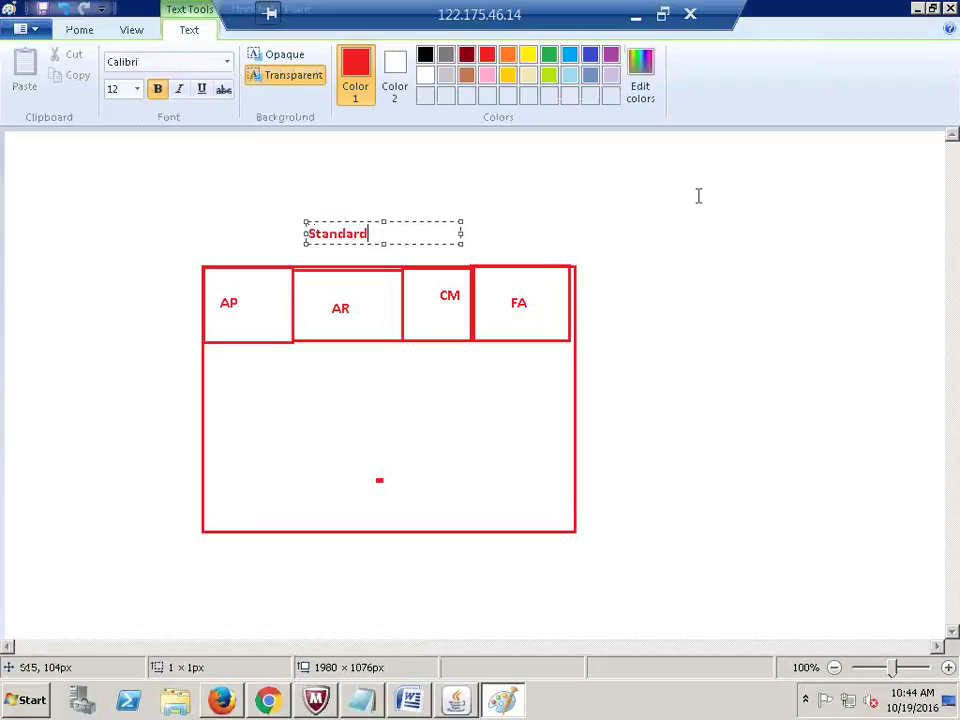
click(703, 221)
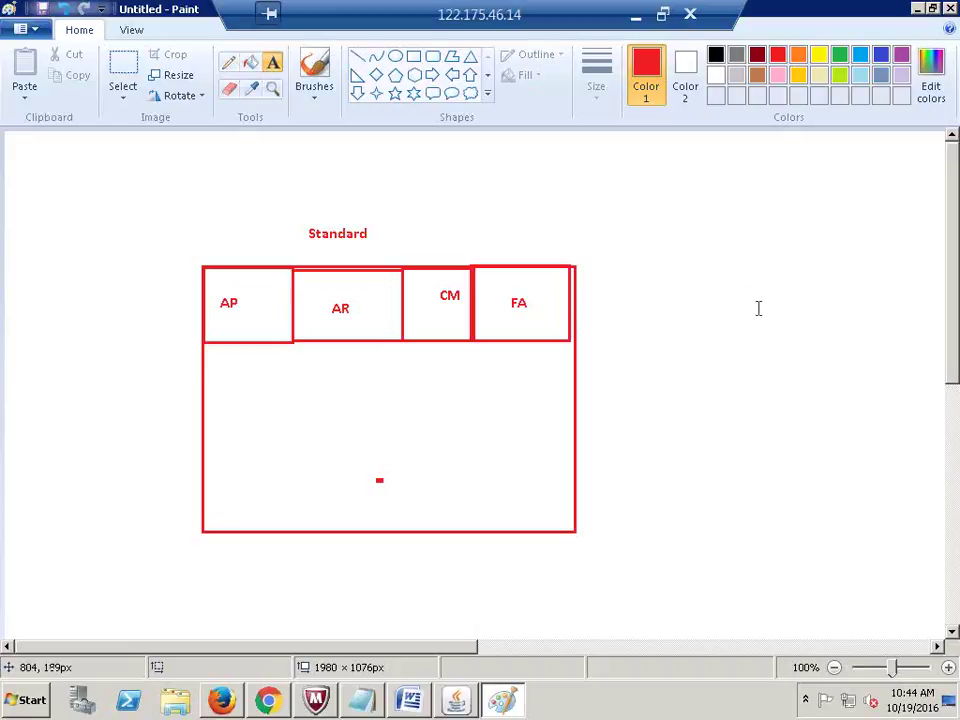
Step: Select the whole table drawing with its label and move it to the canvas's right side
click(122, 70)
drag(171, 211, 613, 556)
mouse_move(433, 381)
mouse_down()
mouse_move(739, 392)
mouse_move(731, 369)
mouse_move(701, 402)
mouse_up()
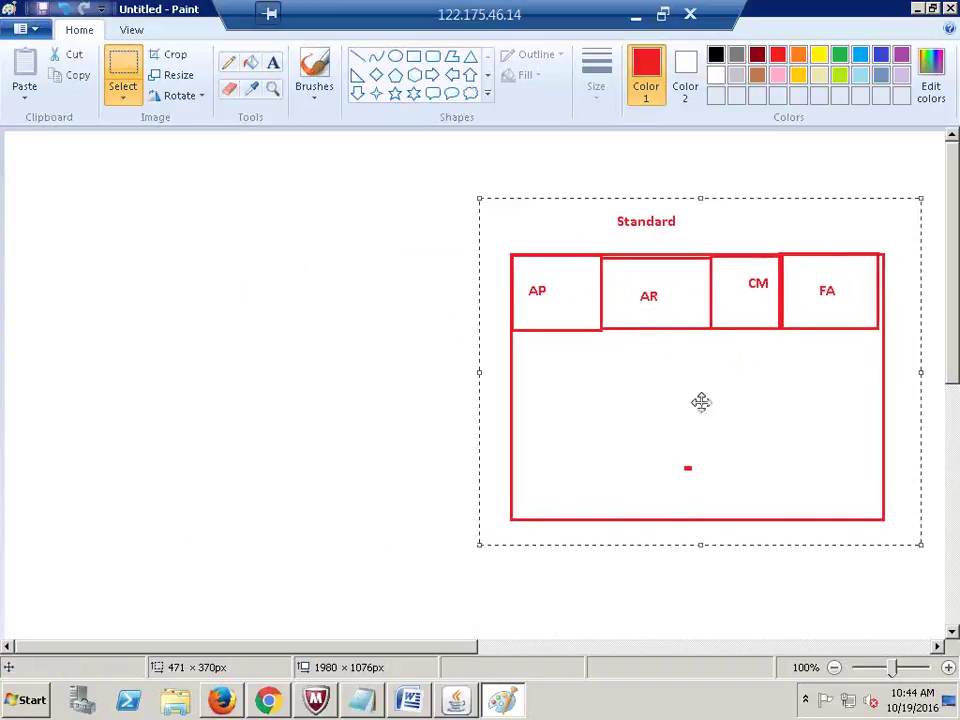
click(389, 496)
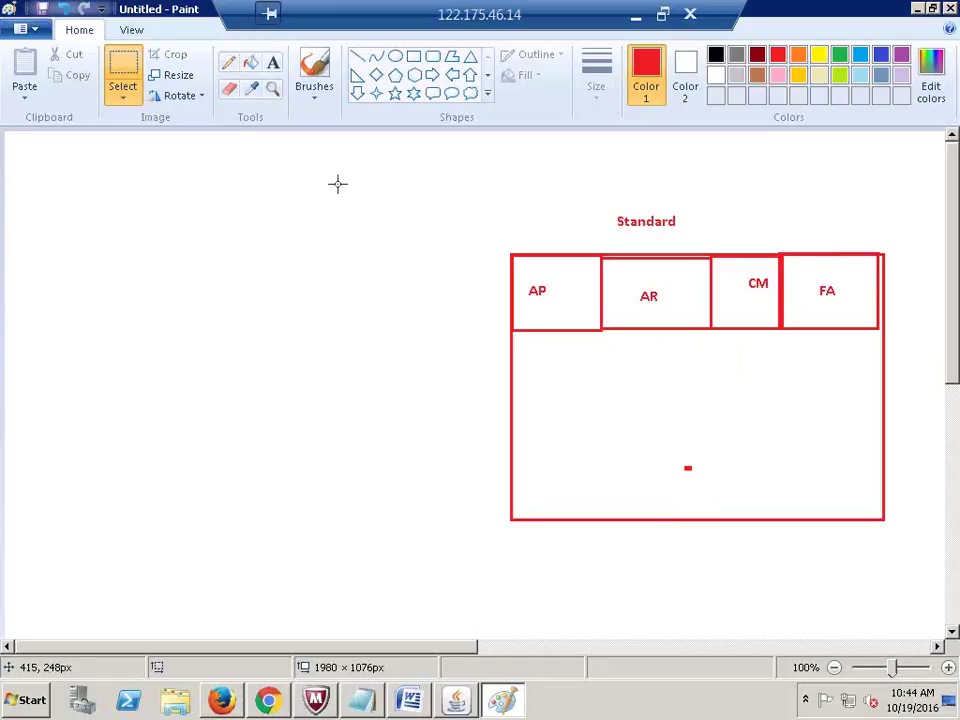
Step: Add the label 'Menu : GL_SUPERUSER' to the left of the table drawing
click(273, 63)
click(196, 263)
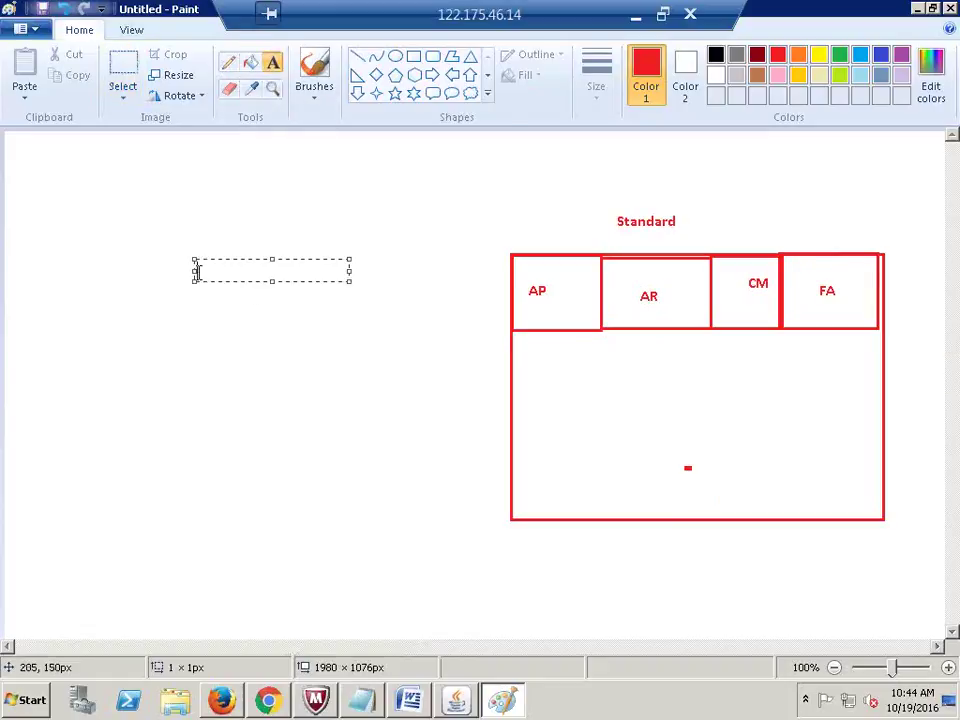
text(Menu)
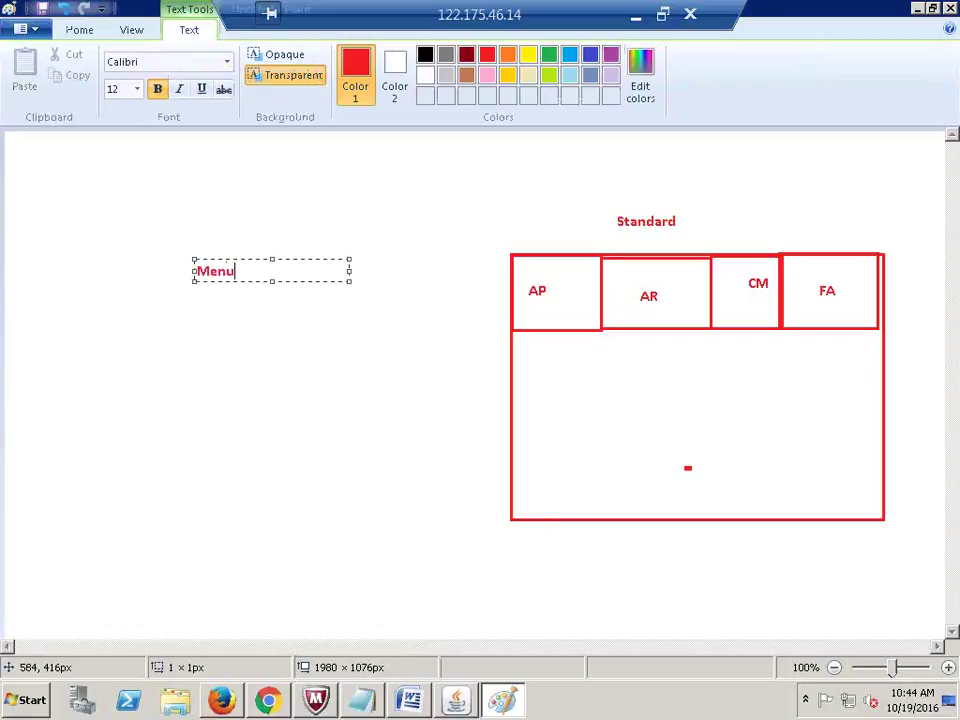
click(328, 369)
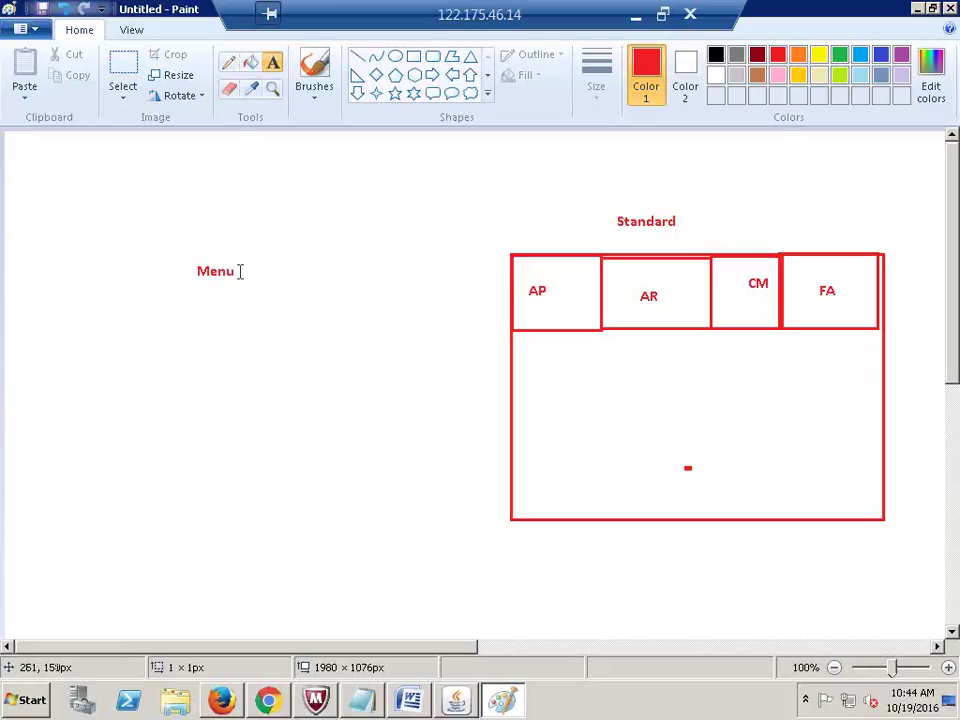
click(240, 266)
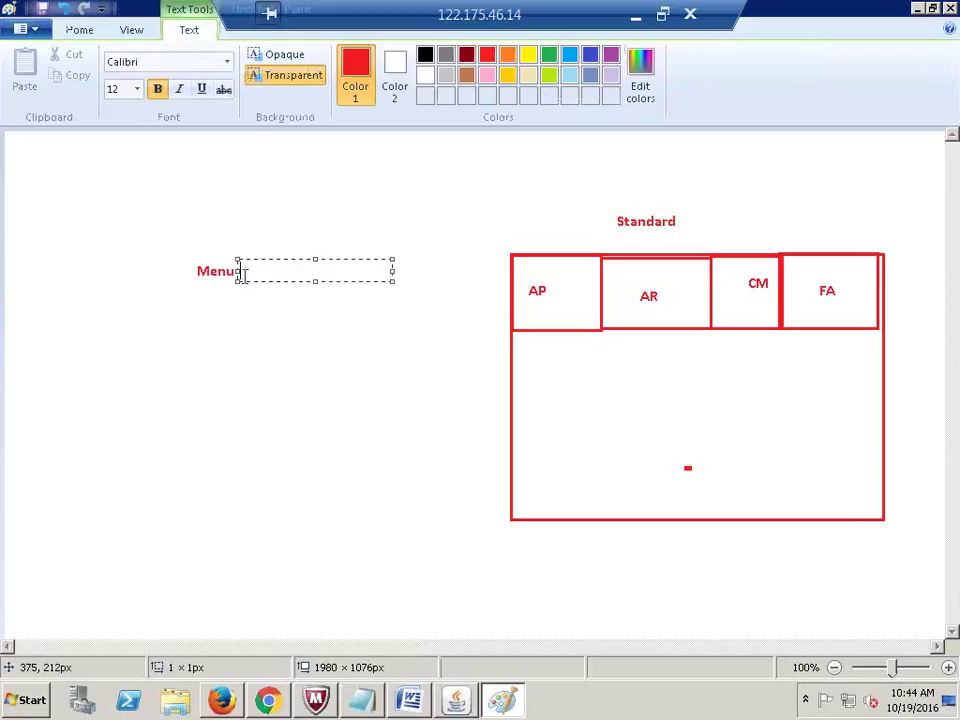
text(GL_SUPER)
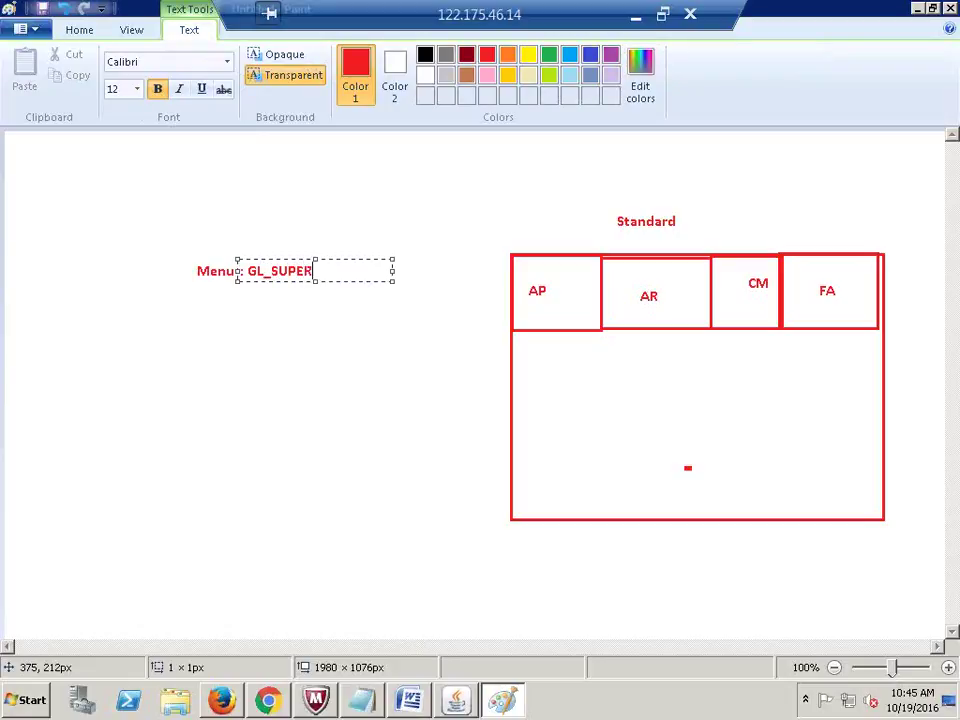
text(USER)
click(326, 364)
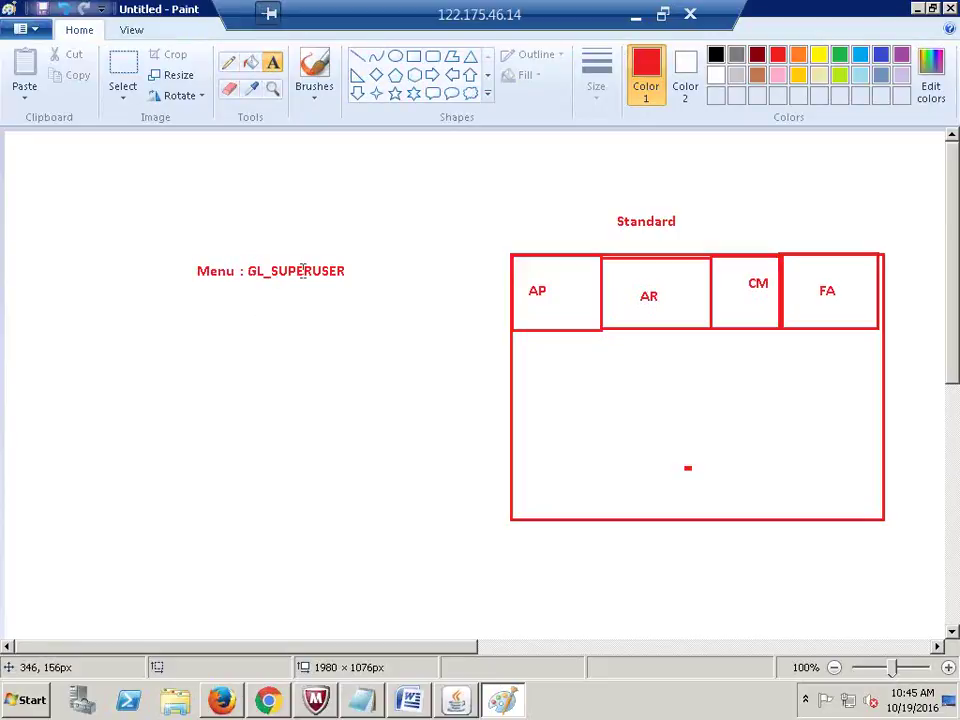
Step: Clear away a stray empty text box and return to the Oracle Responsibilities form
drag(349, 271, 250, 275)
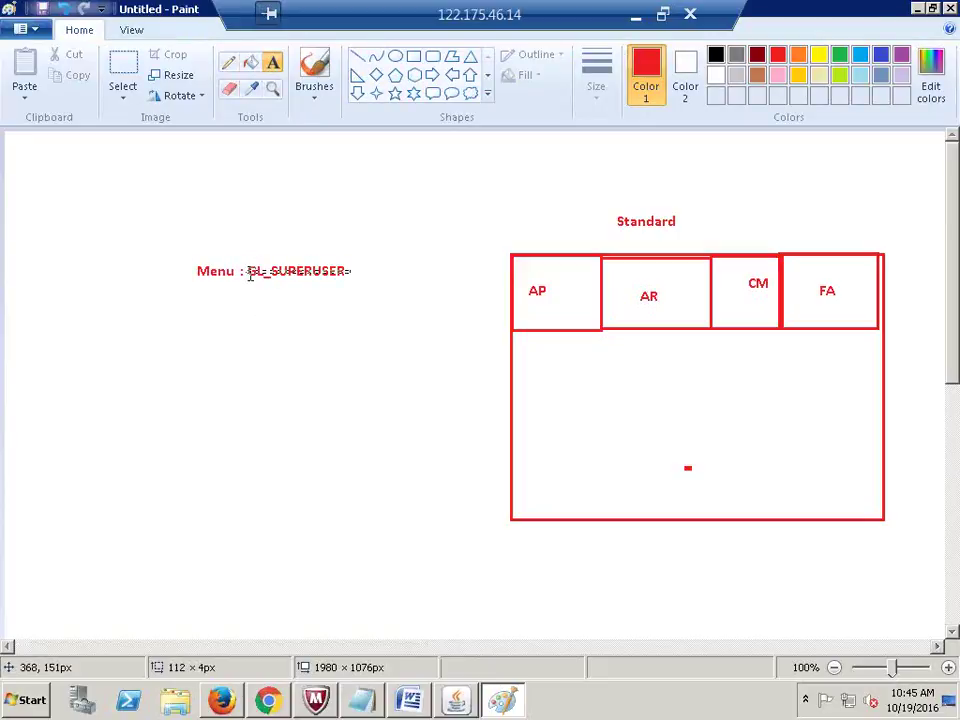
click(281, 385)
click(360, 227)
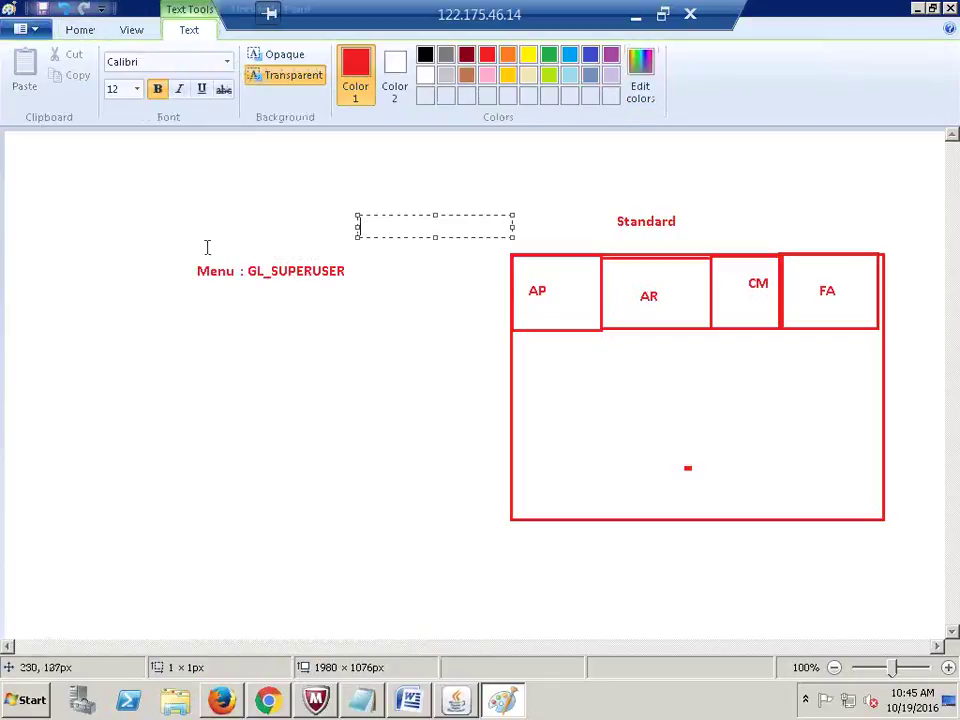
click(207, 247)
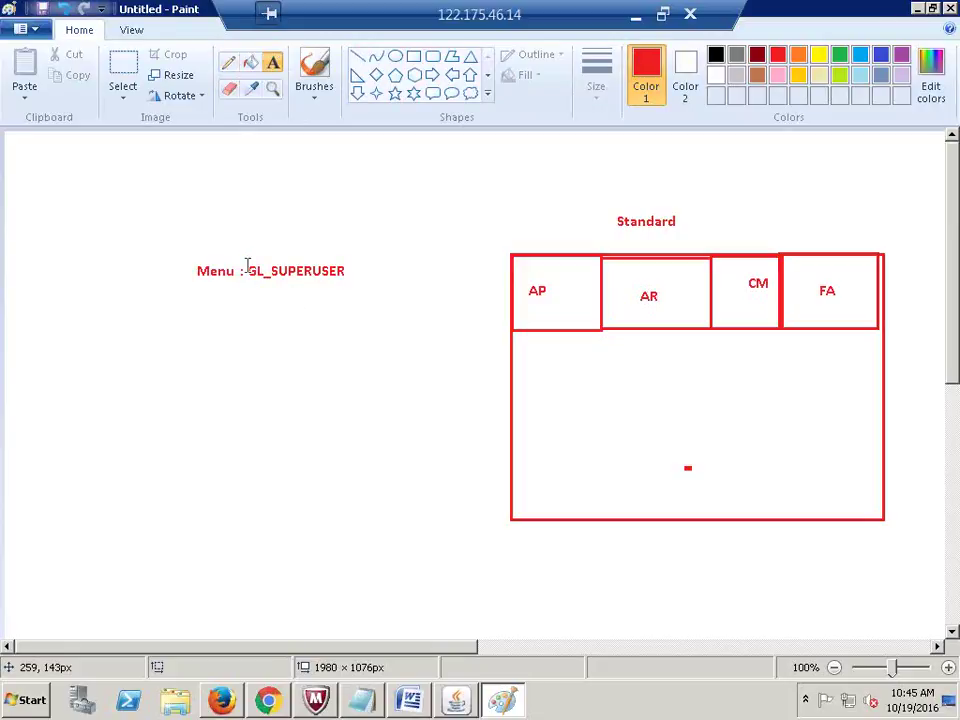
key(alt+Tab)
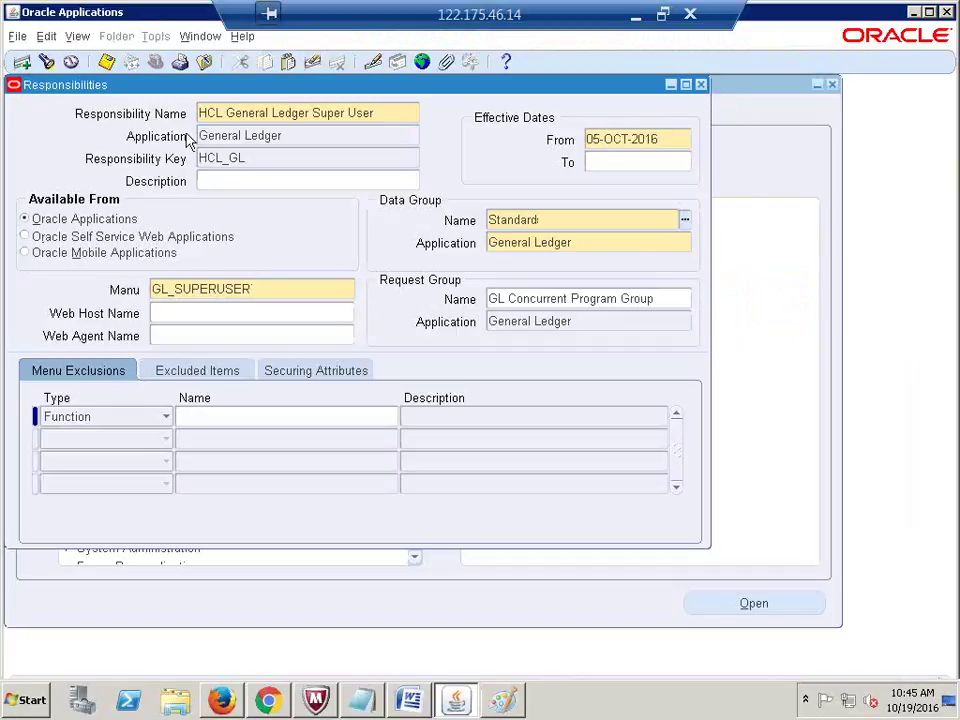
Step: Close the Responsibilities form and switch to the HCL General Ledger Super User responsibility
drag(148, 289, 253, 289)
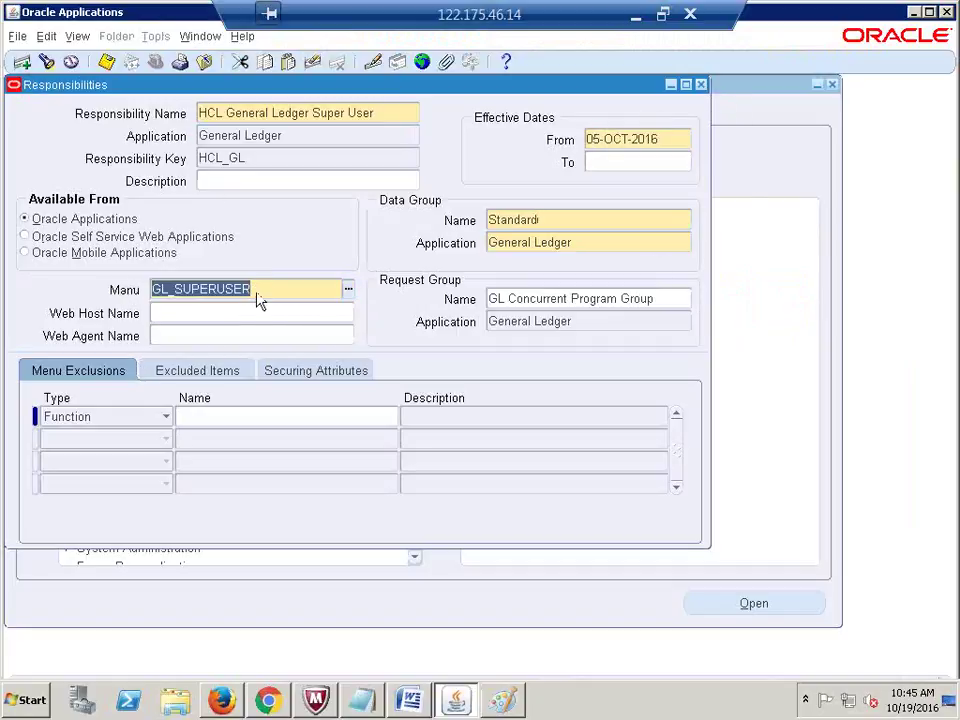
click(701, 85)
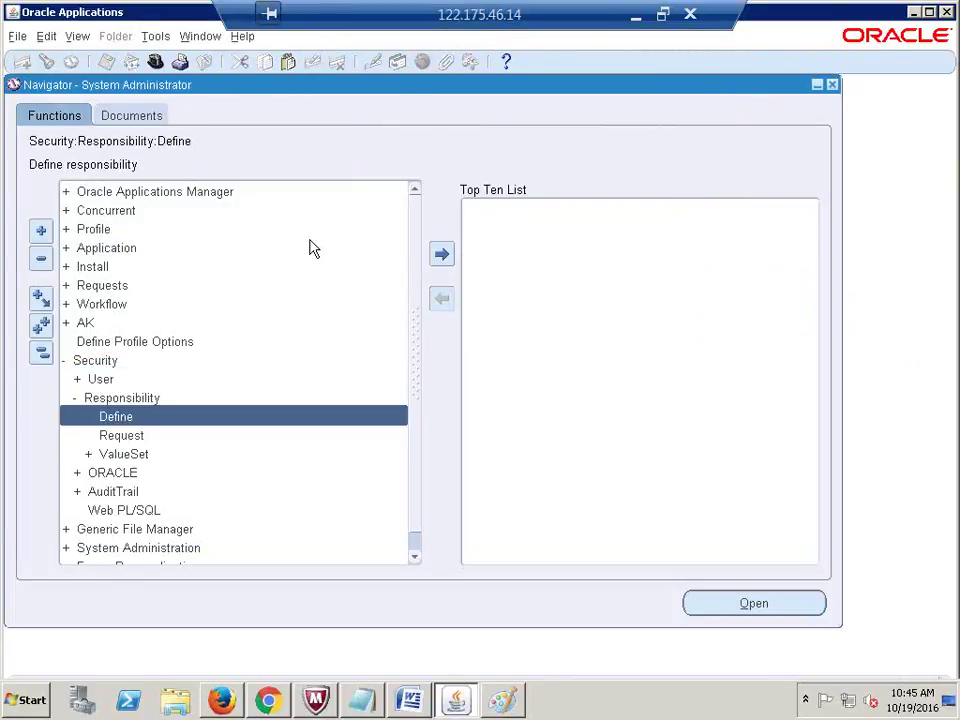
click(155, 61)
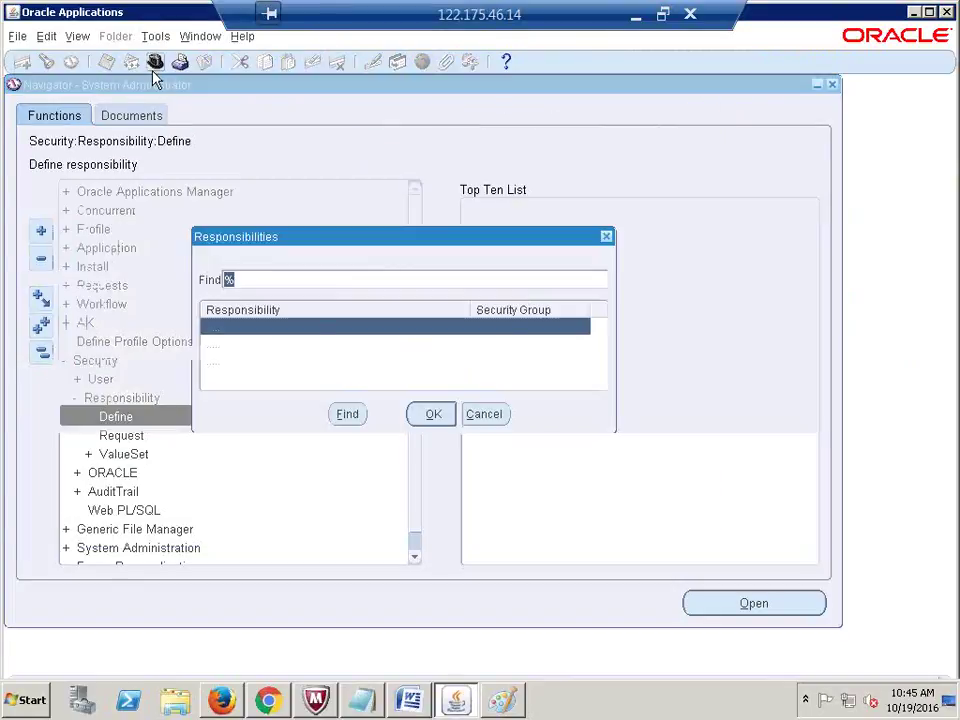
click(262, 342)
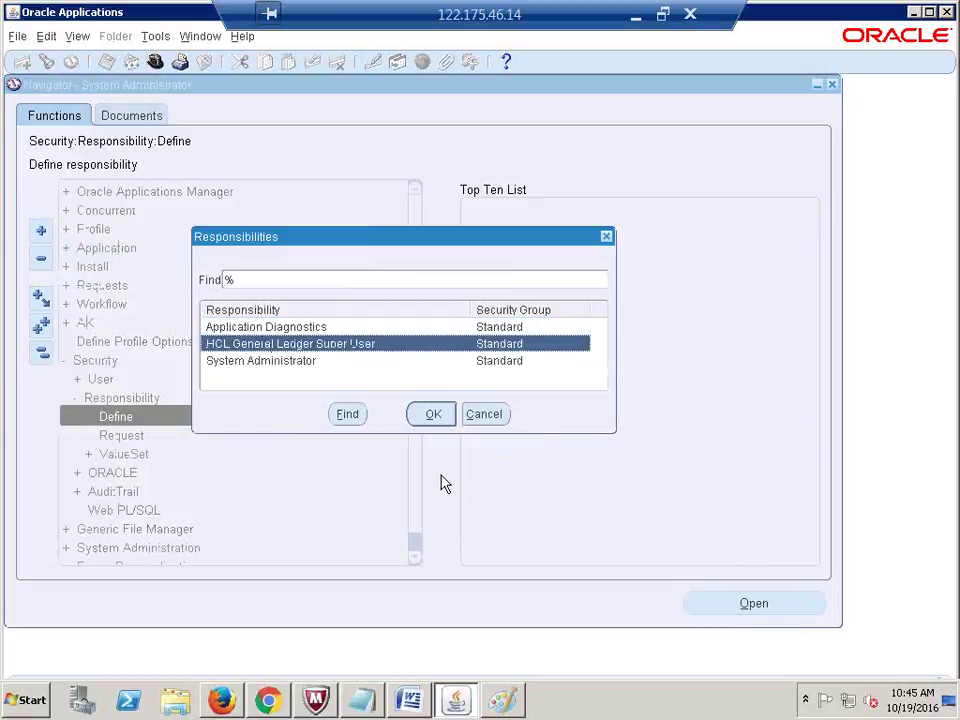
key(Return)
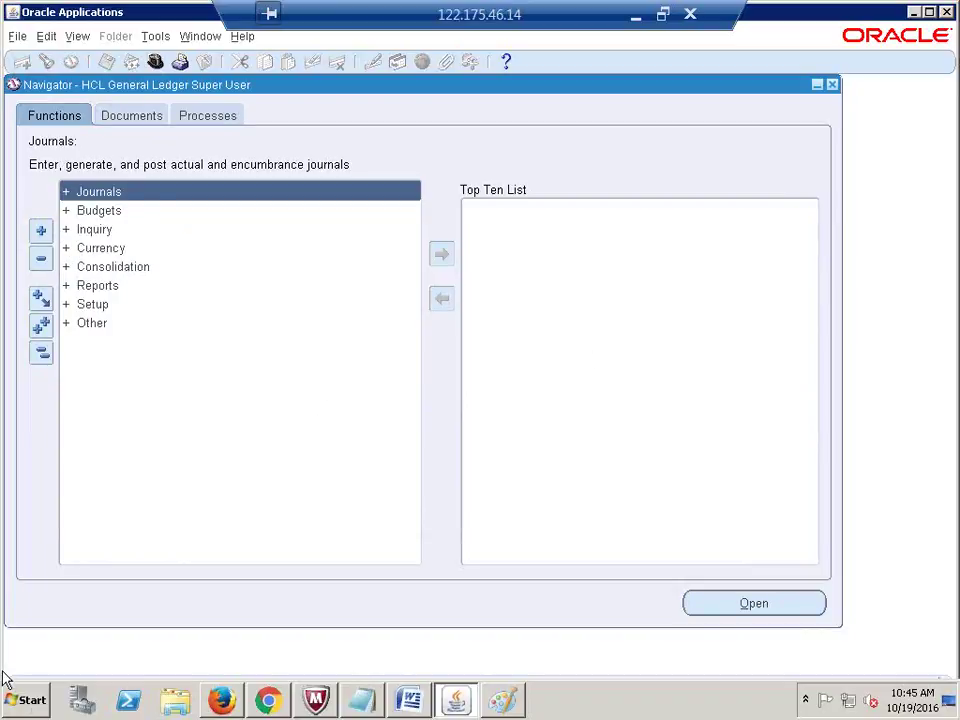
click(8, 702)
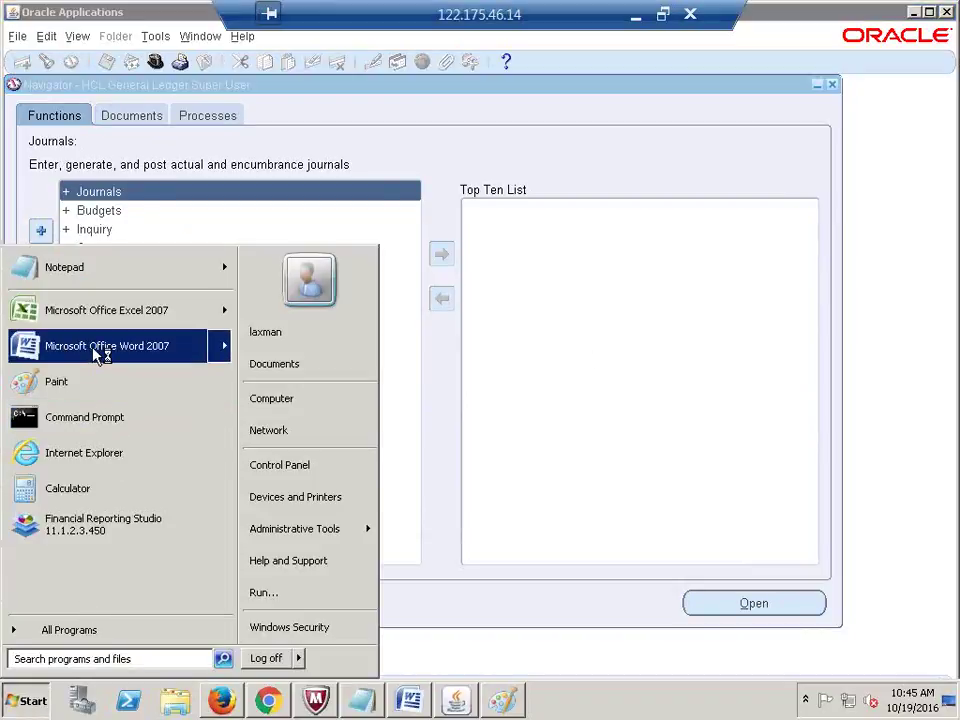
Step: Paste the GL Super User Navigator screenshot into a new Word 2007 document at 100% zoom
click(66, 349)
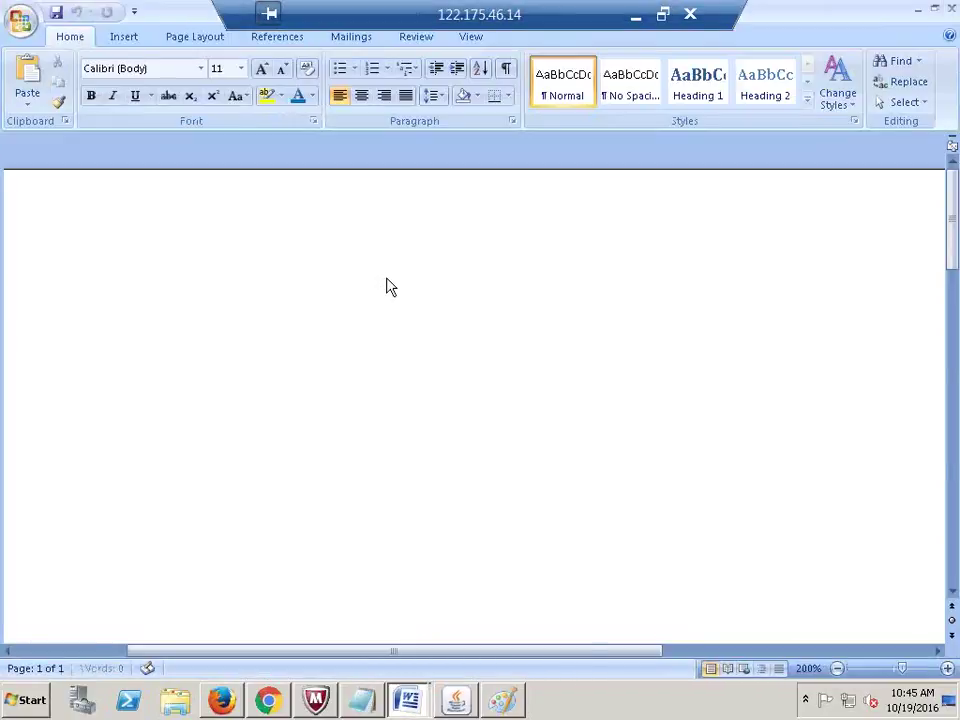
key(ctrl+v)
scroll(387, 279, up, 4)
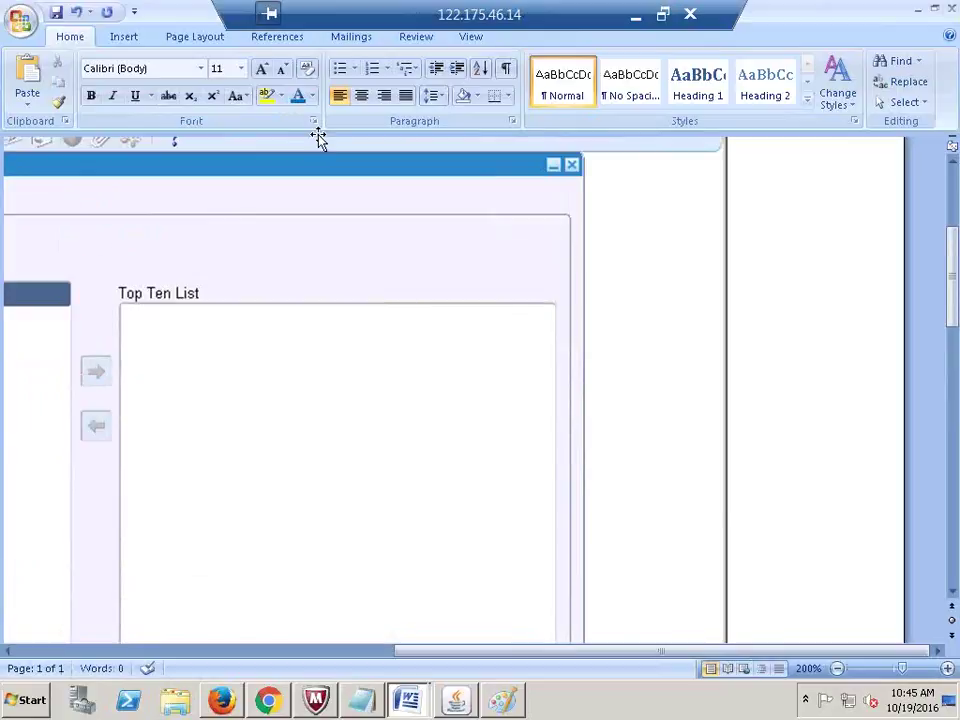
click(469, 38)
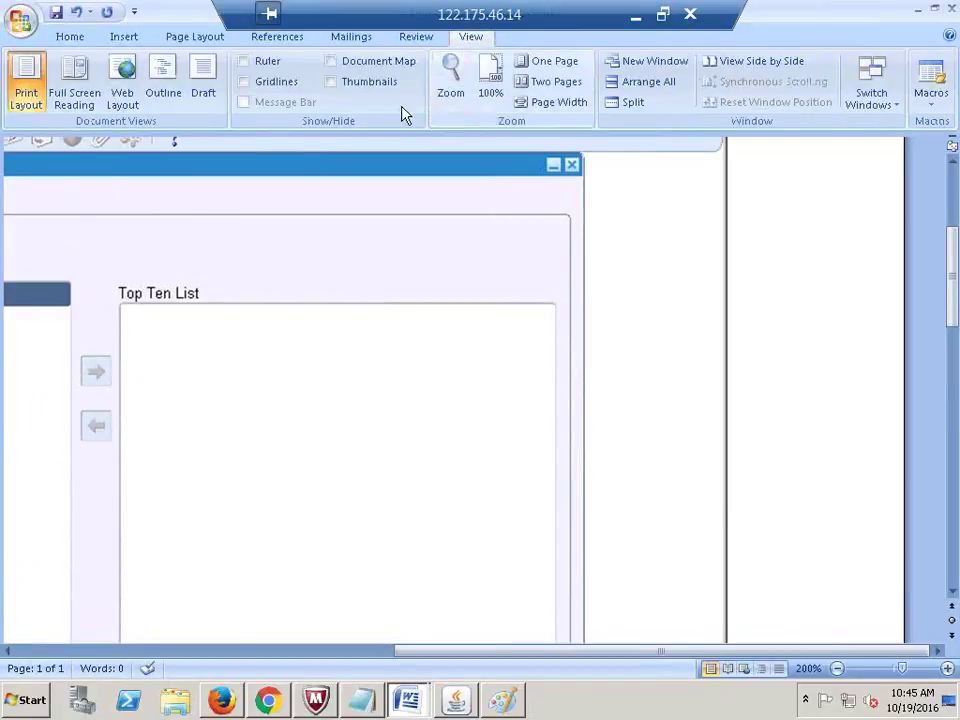
click(489, 85)
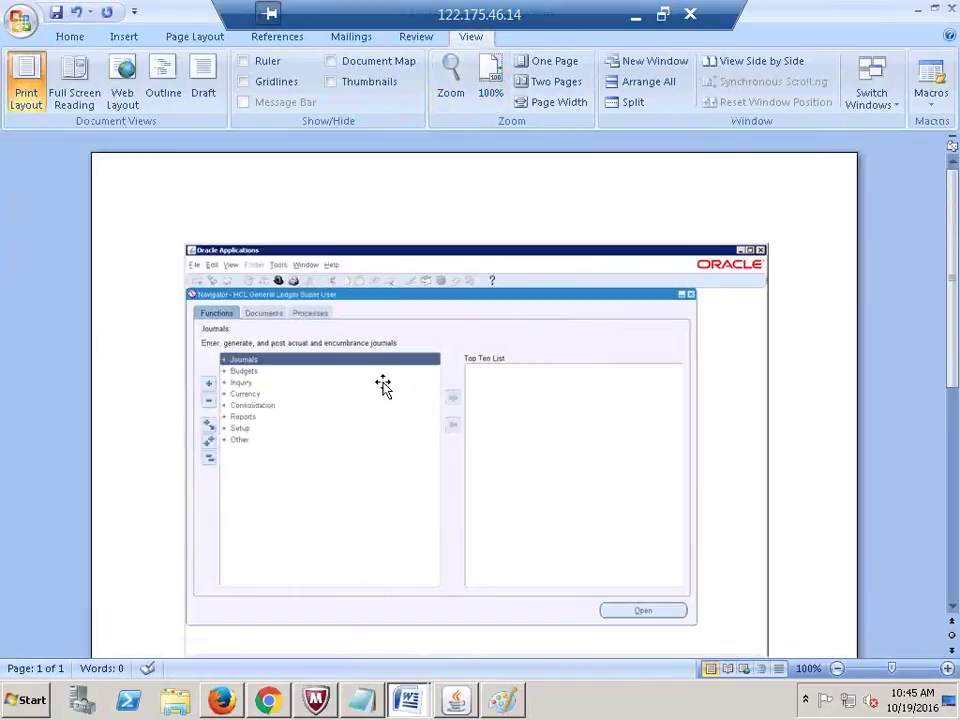
key(alt+Tab)
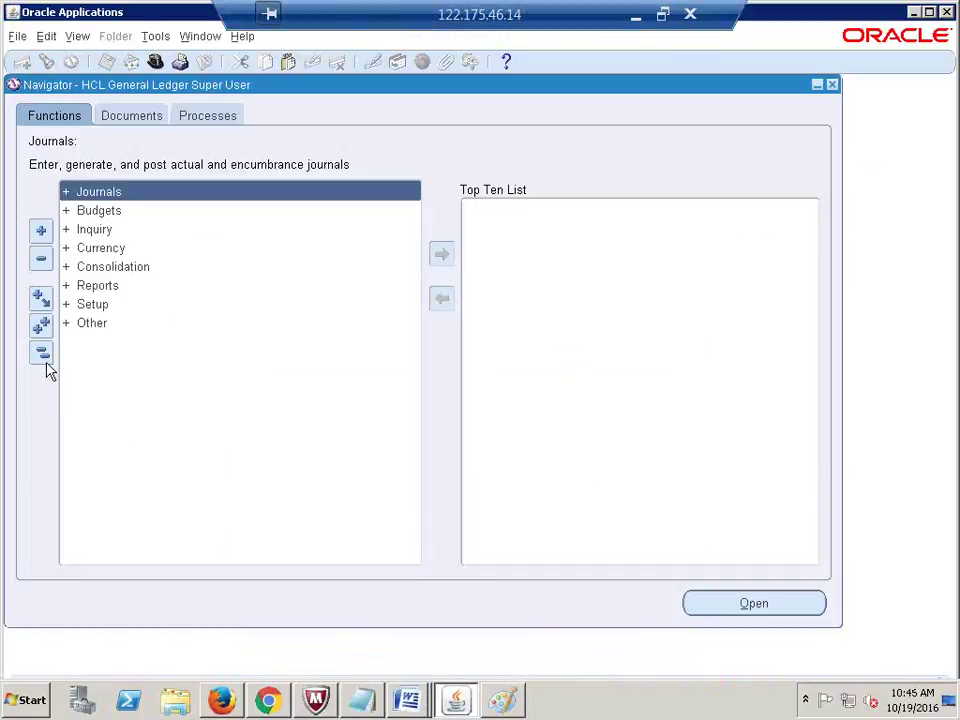
Step: Switch the Navigator back to the System Administrator responsibility from the responsibilities list
click(155, 61)
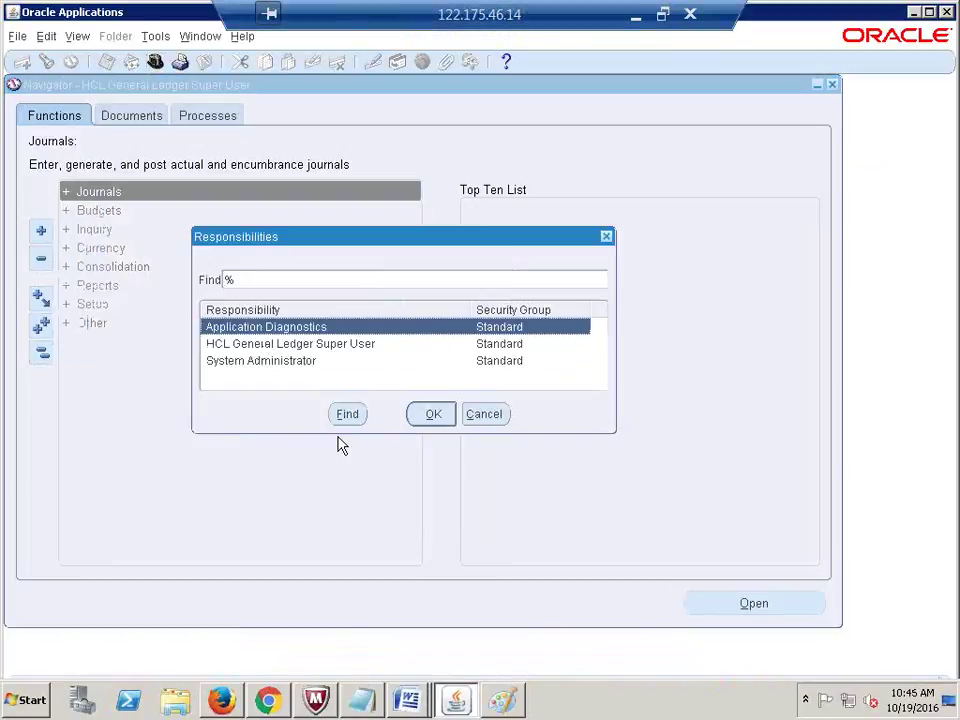
click(279, 366)
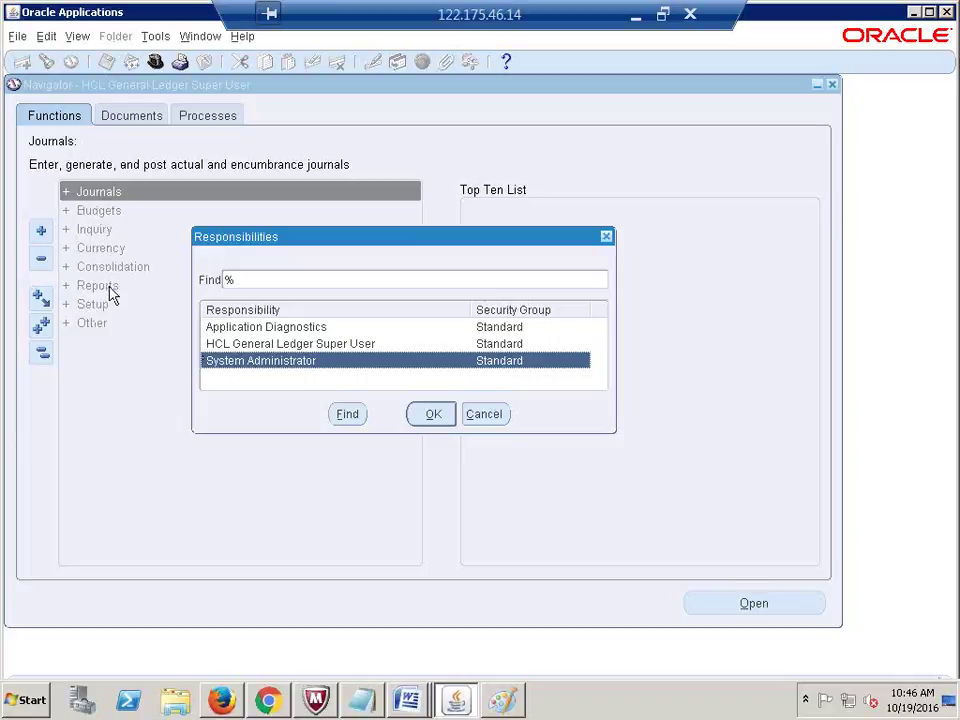
click(606, 237)
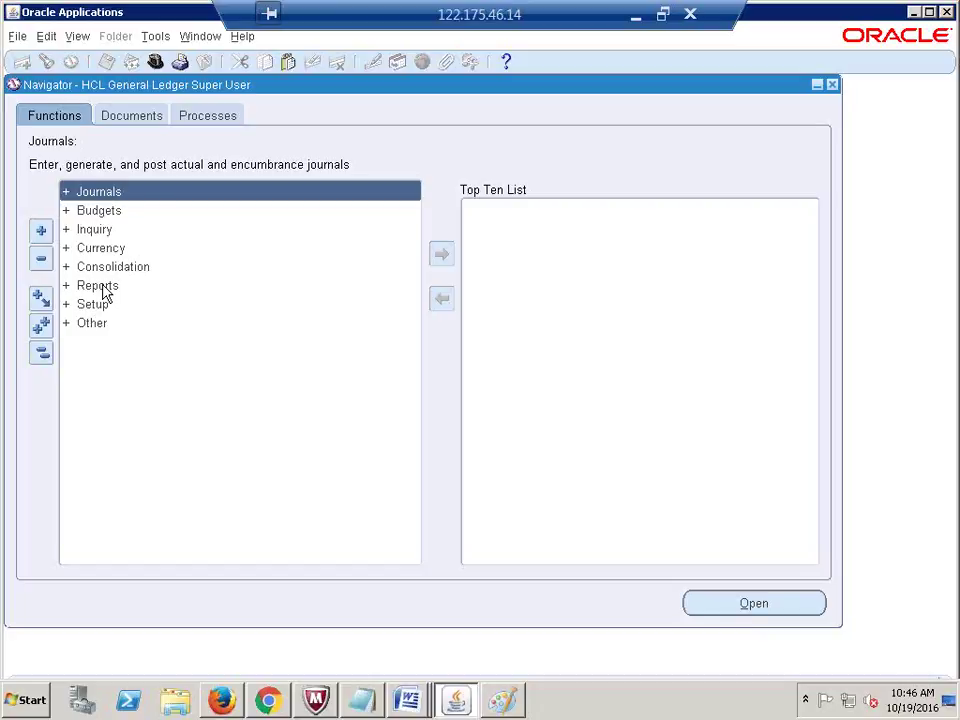
click(156, 62)
click(277, 362)
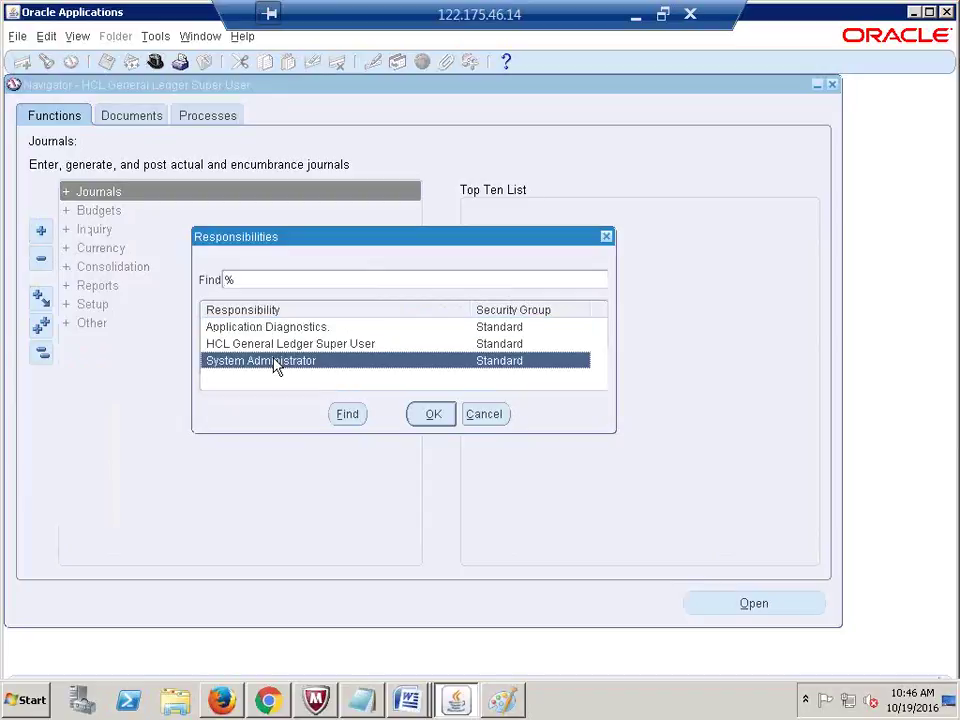
double_click(277, 362)
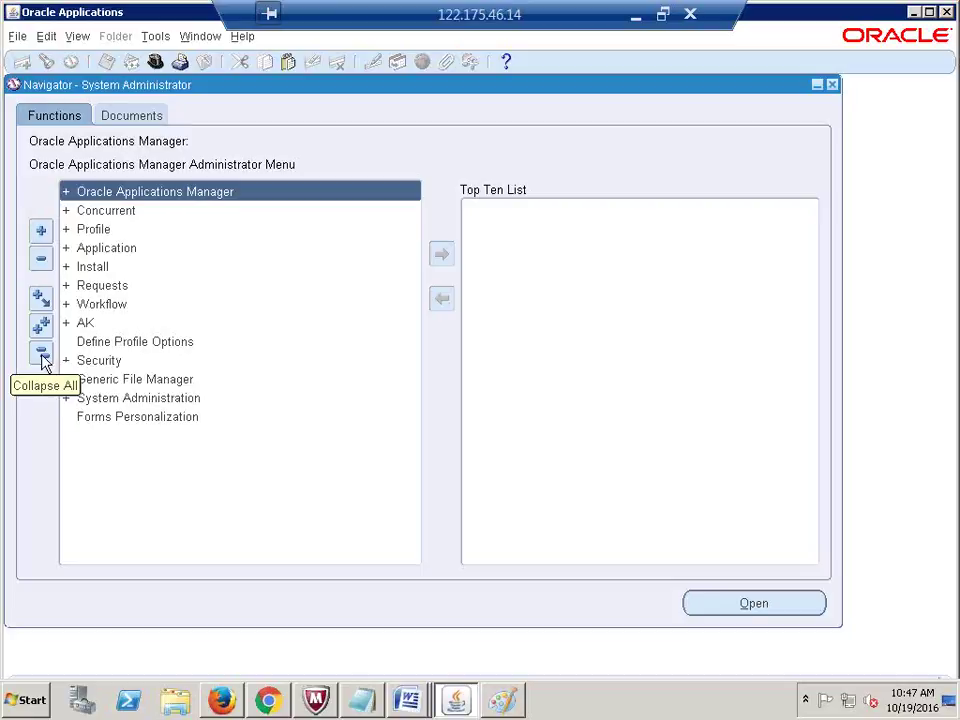
Step: Expand Application and open its Menu entry, checking the Word screenshot along the way
double_click(111, 249)
click(111, 265)
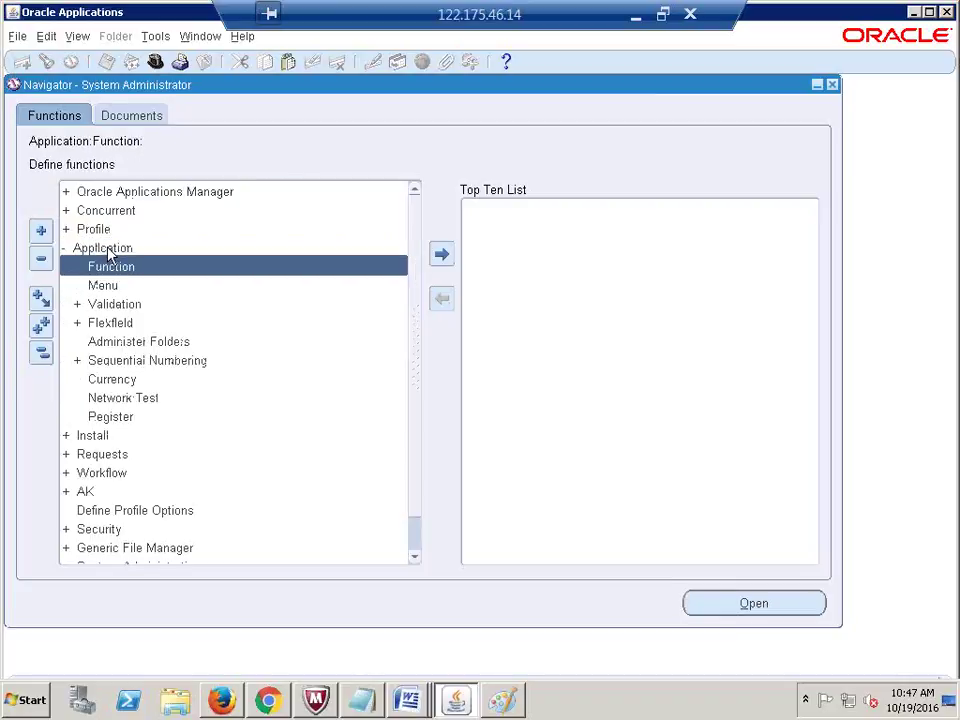
click(103, 286)
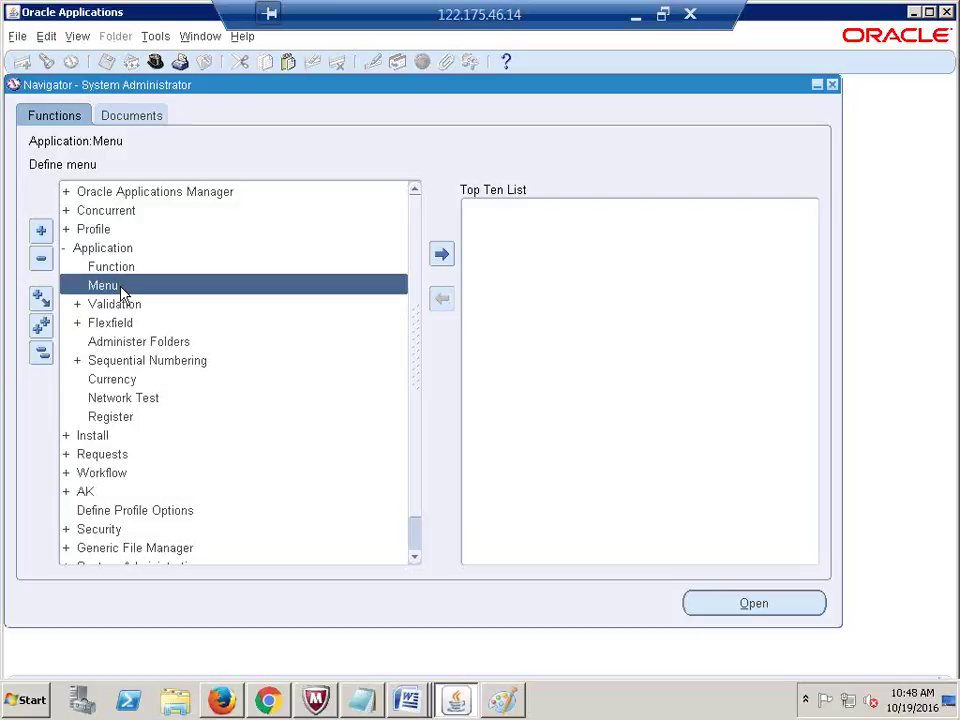
key(alt+Tab)
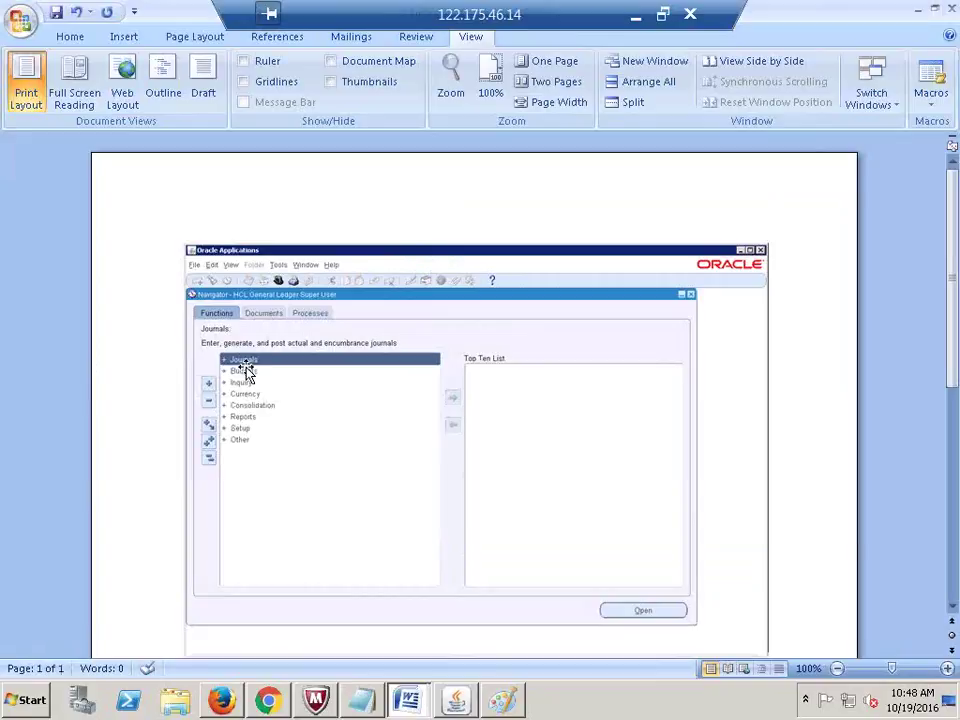
key(alt+Tab)
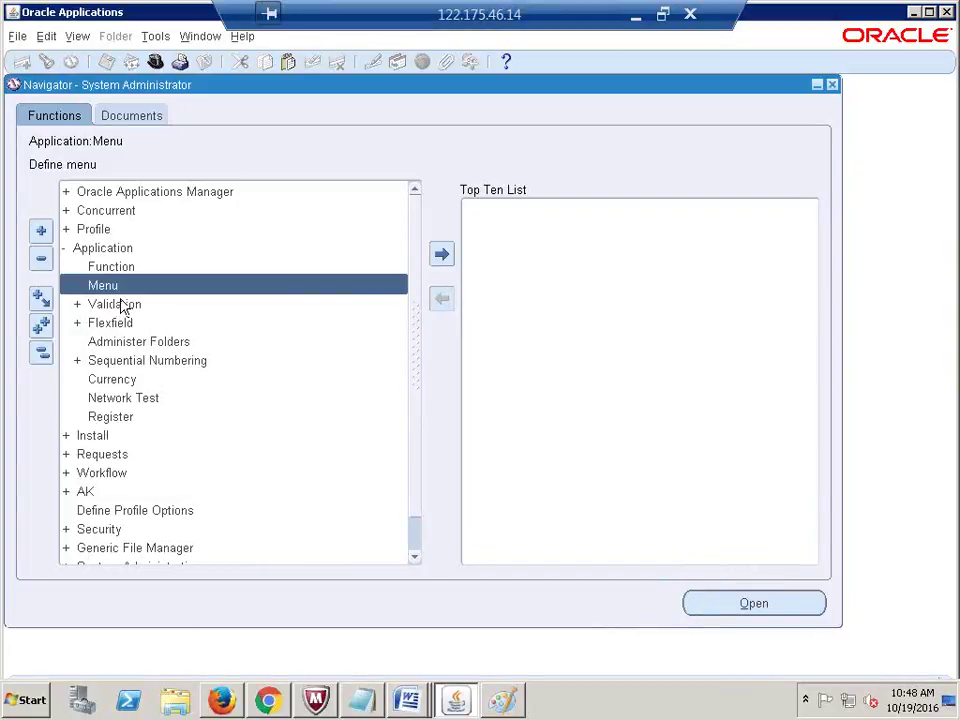
double_click(120, 290)
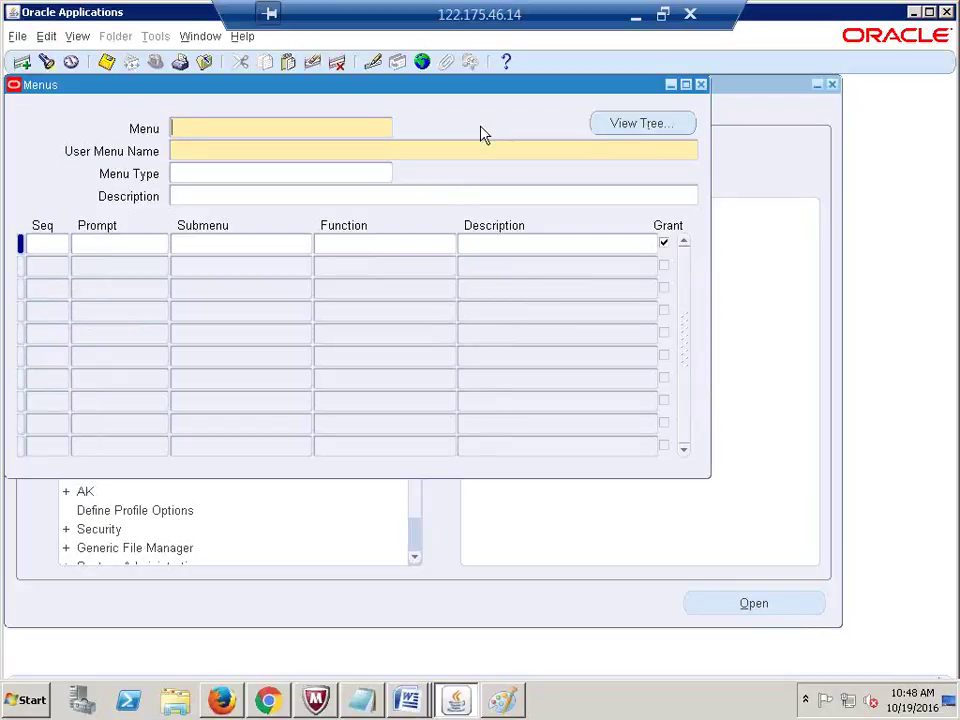
Step: Query the GL_SUPERUSER menu in the Menus form
key(F11)
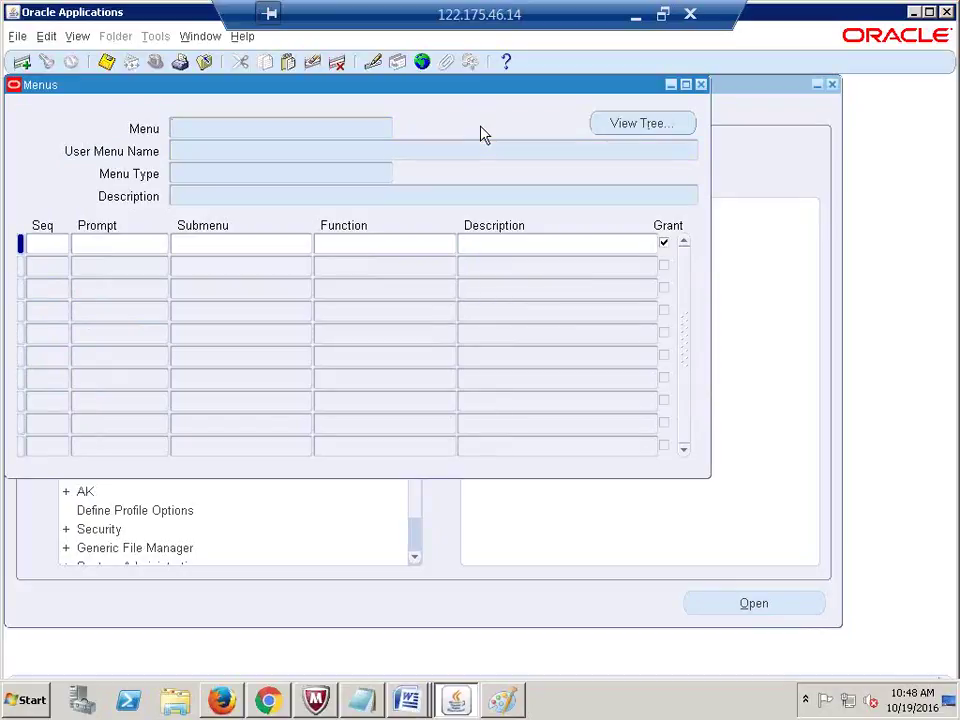
text(GL_SUPERUSER)
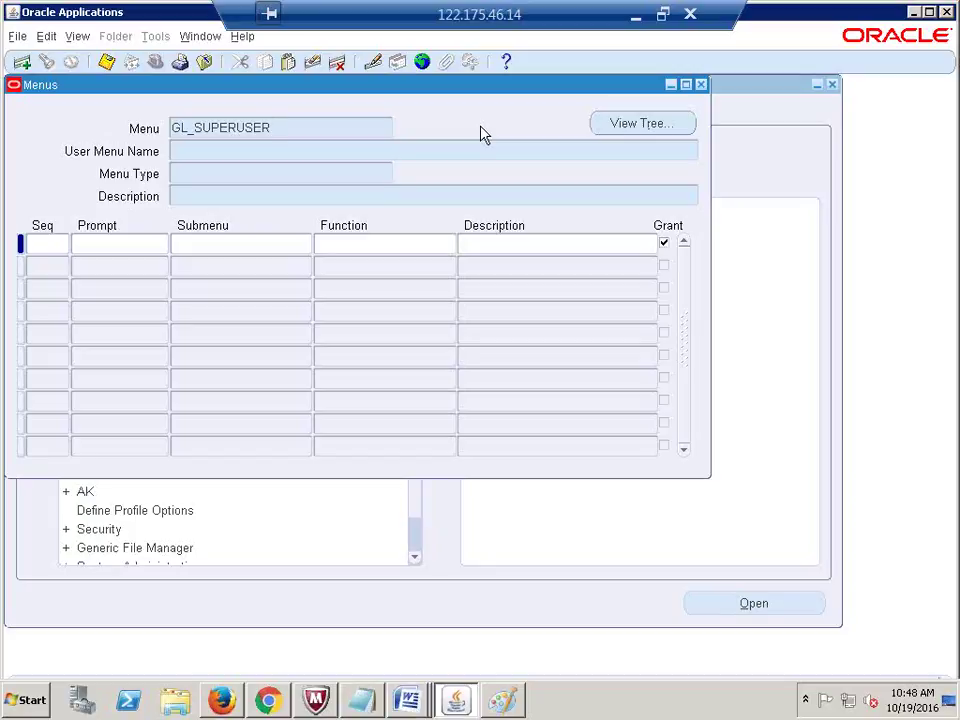
key(ctrl+F11)
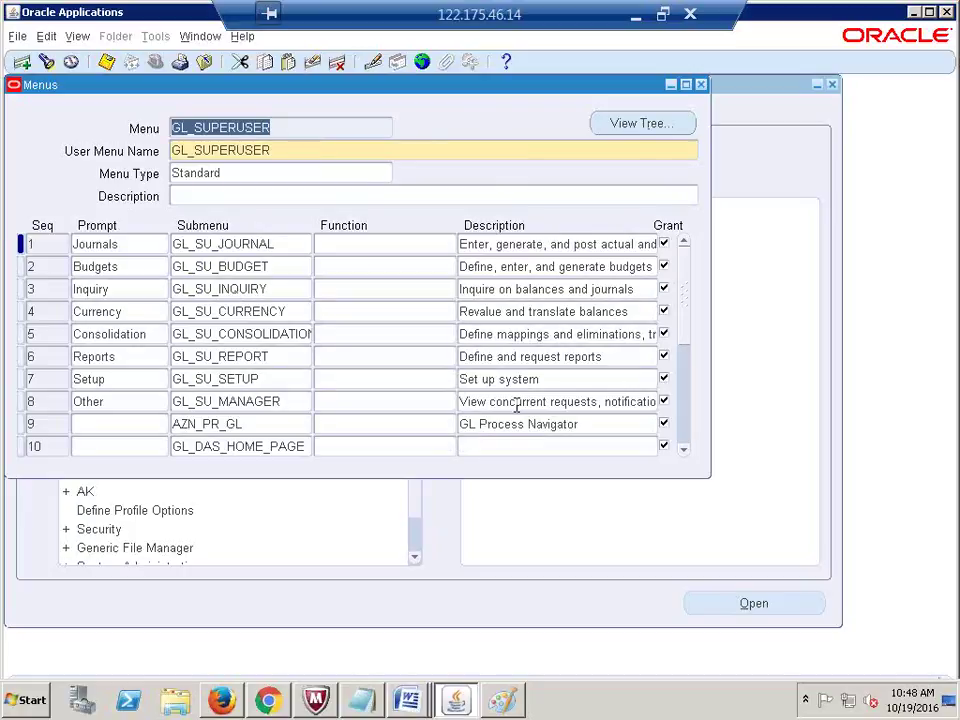
Step: Step through GL_SUPERUSER's entries from Journals to Other, then compare with the Word screenshot
click(131, 244)
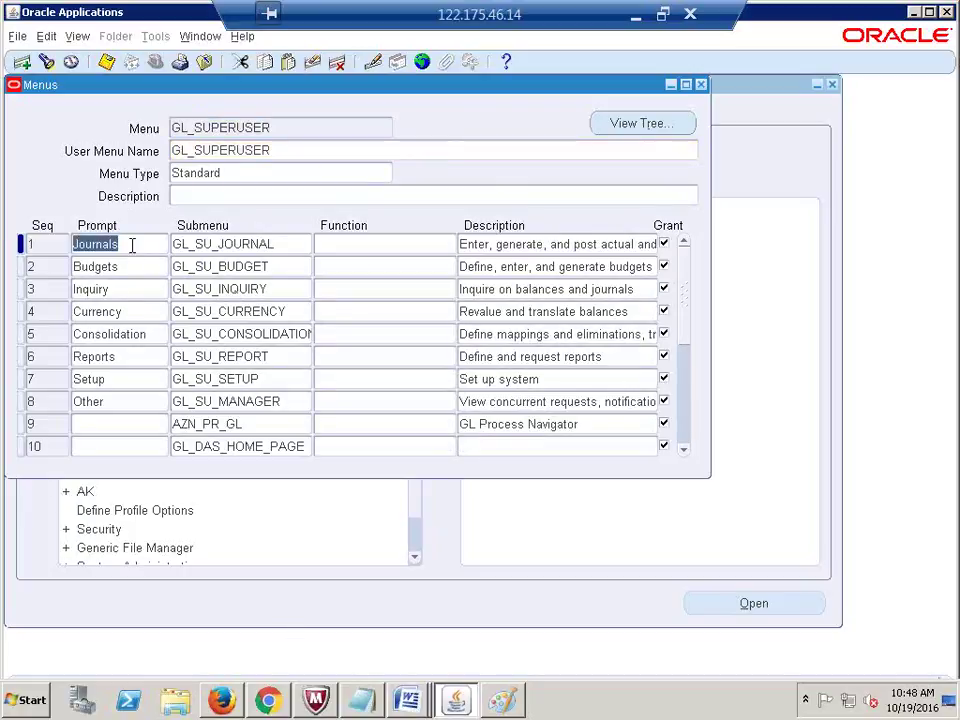
click(127, 266)
click(119, 290)
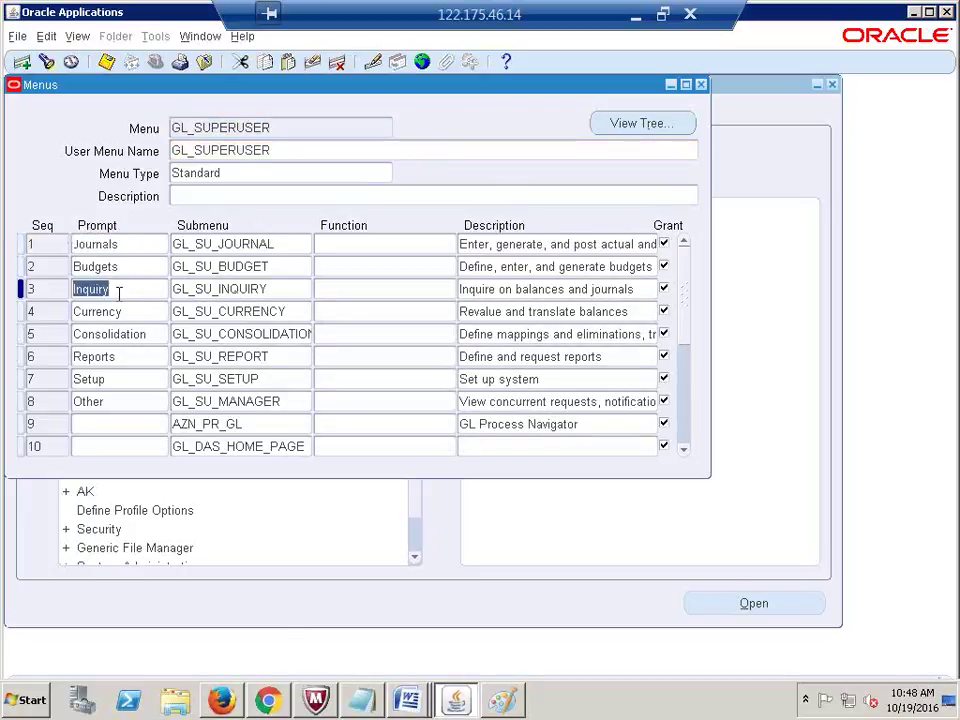
click(122, 311)
click(143, 334)
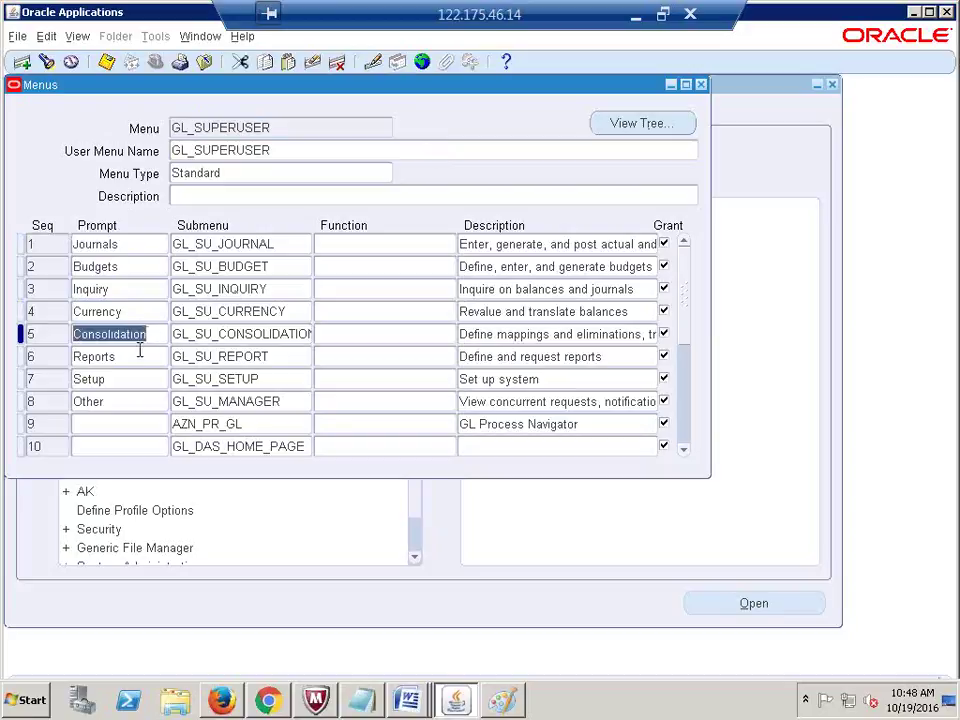
click(126, 357)
click(113, 381)
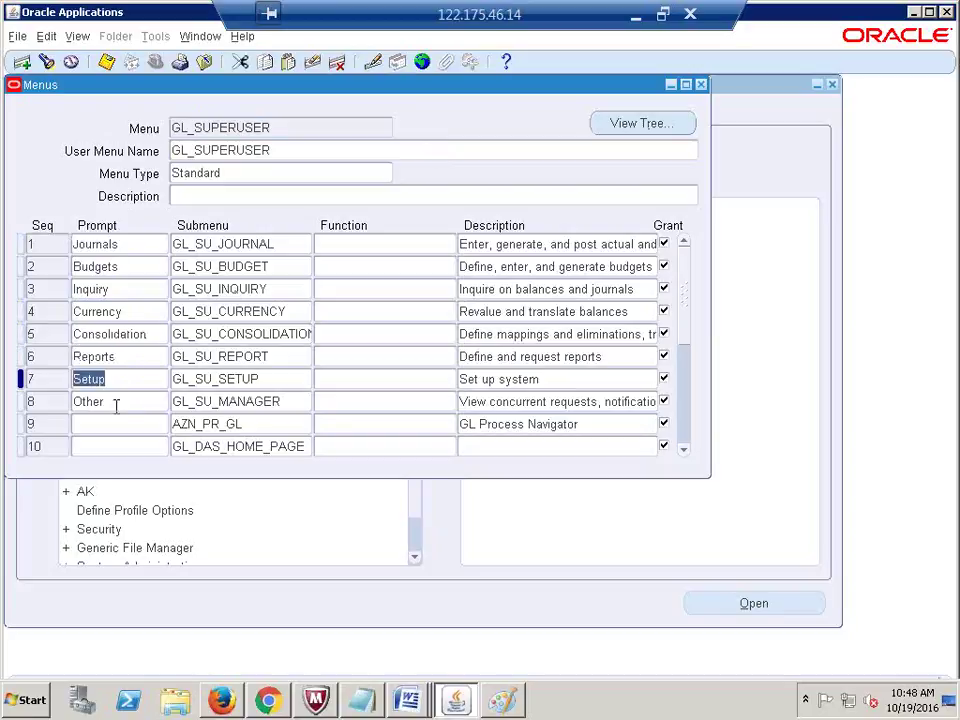
click(112, 402)
key(alt+Tab)
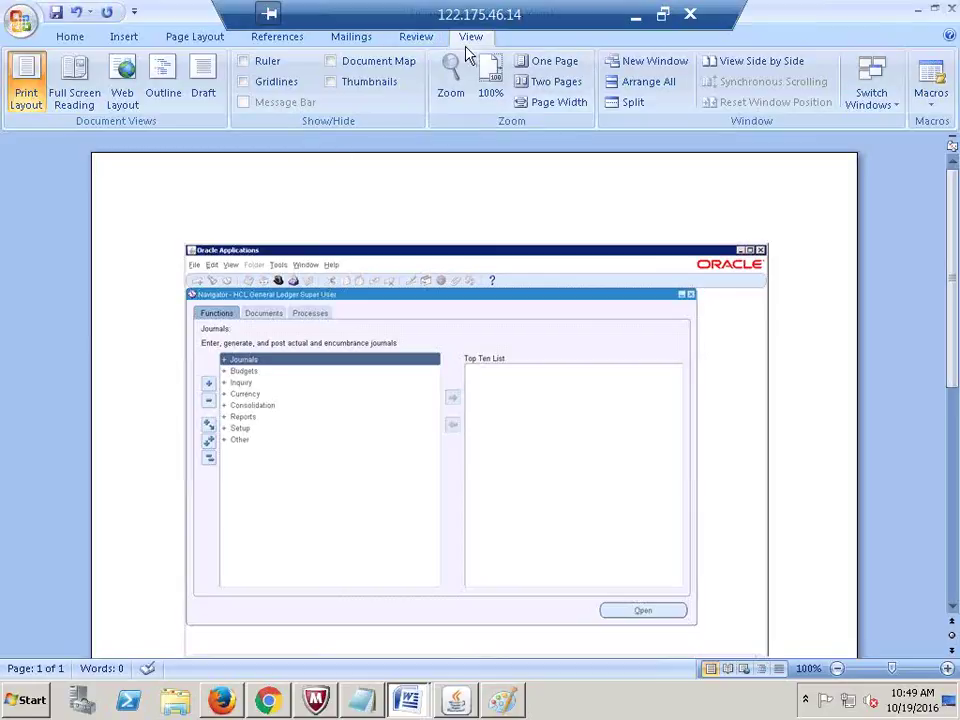
click(450, 78)
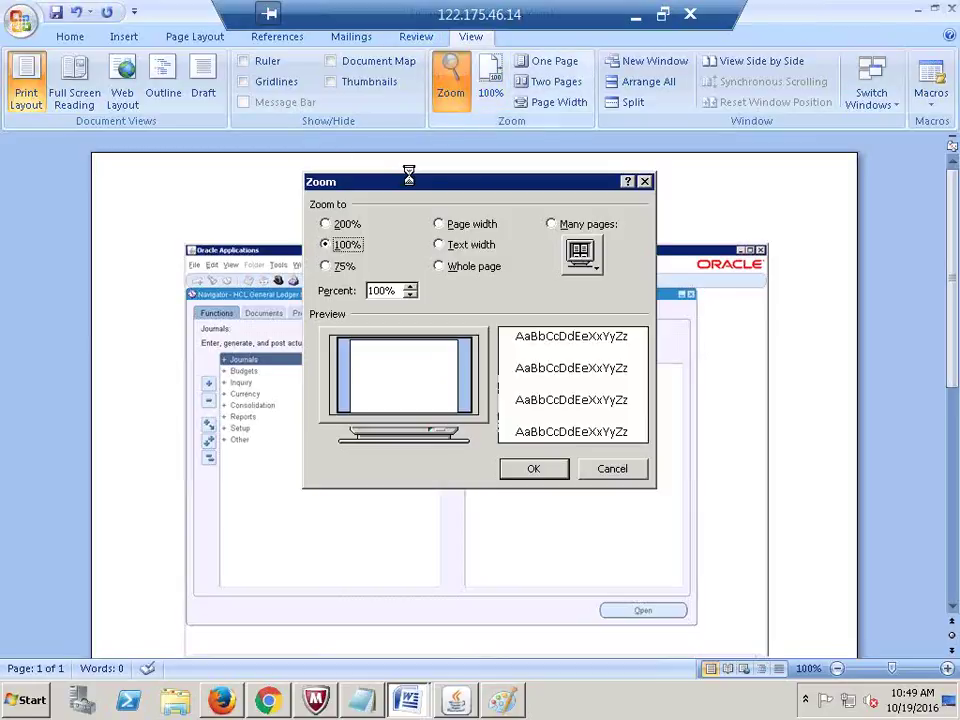
Step: Zoom the Word screenshot to 200%, scroll to the Navigator image, and return to Oracle
click(325, 224)
click(534, 470)
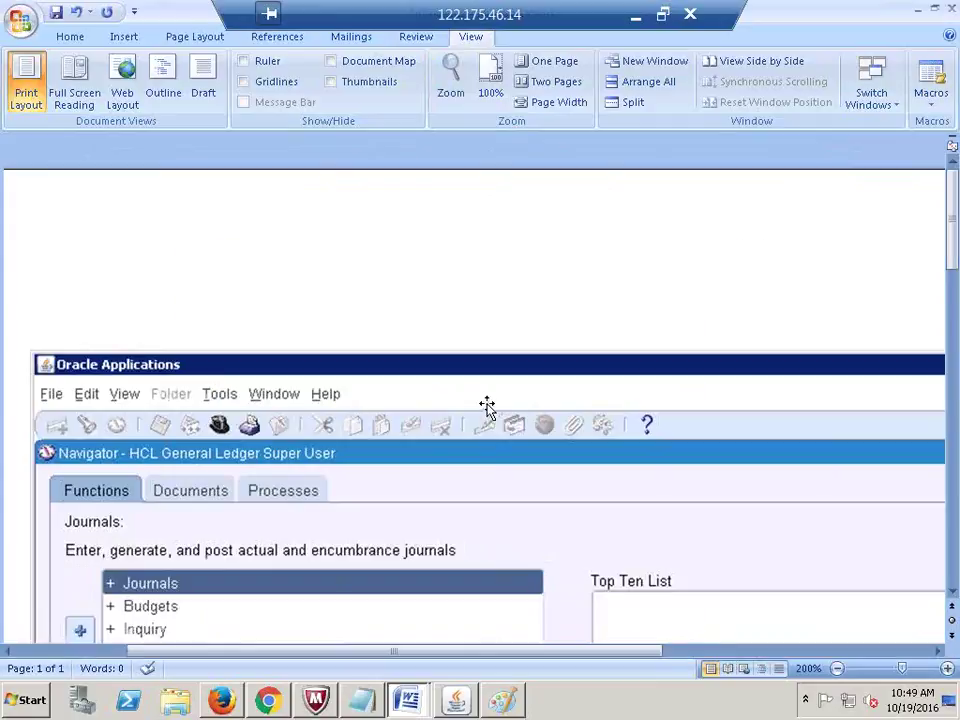
scroll(486, 403, down, 3)
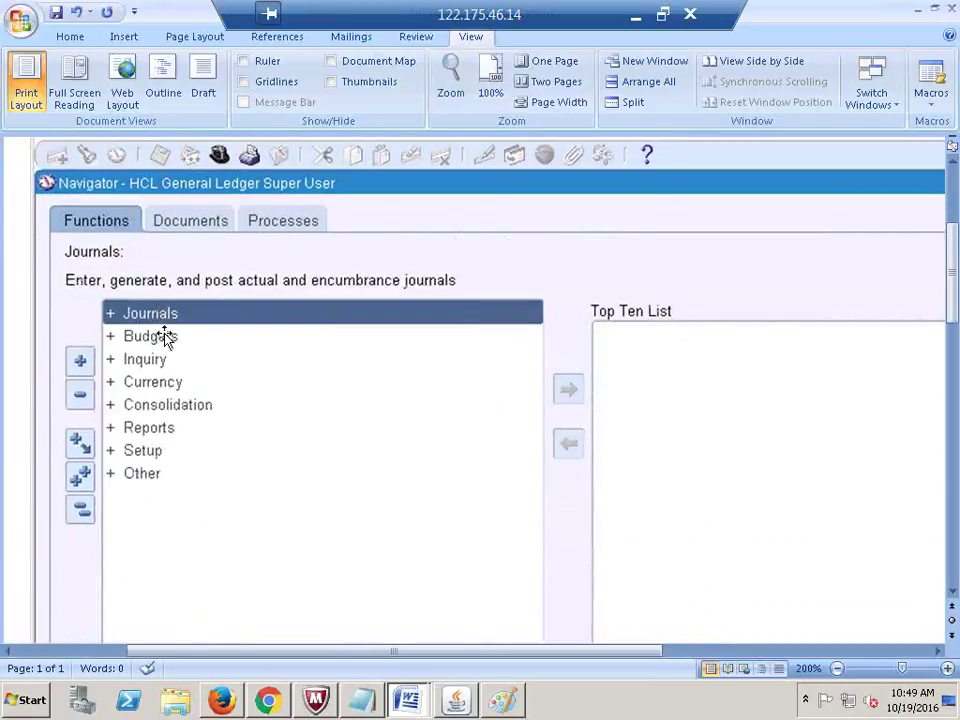
key(alt+Tab)
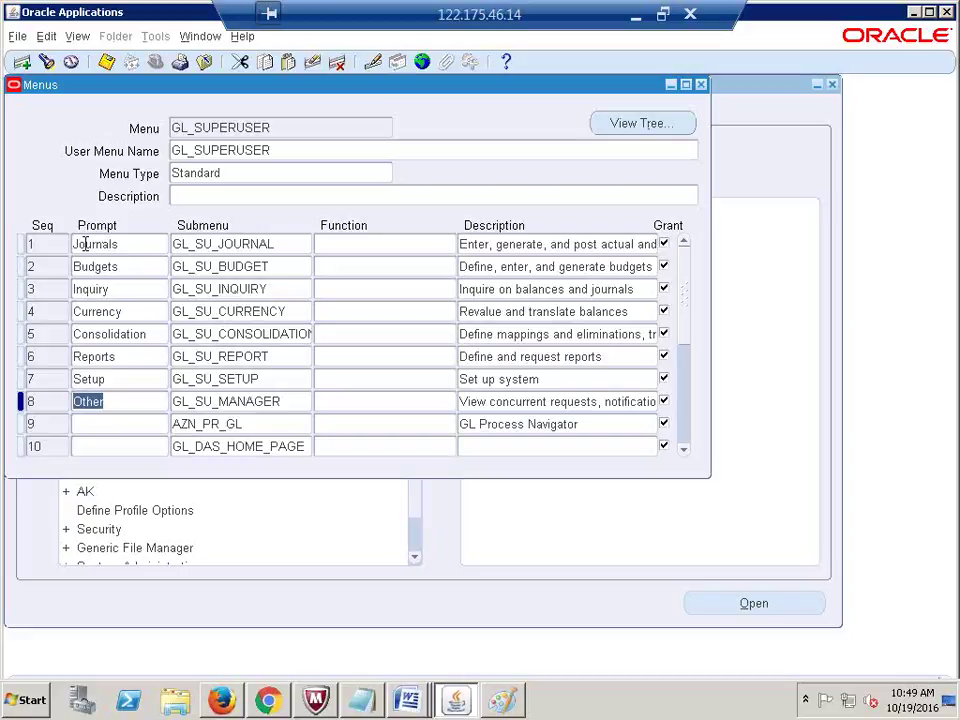
click(77, 246)
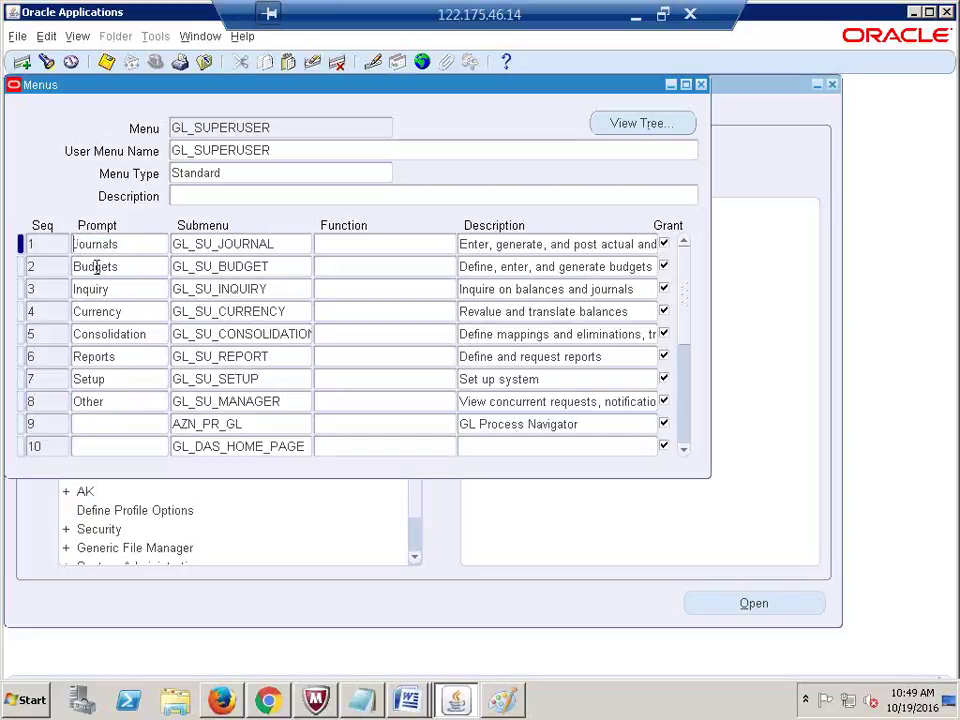
key(alt+Tab)
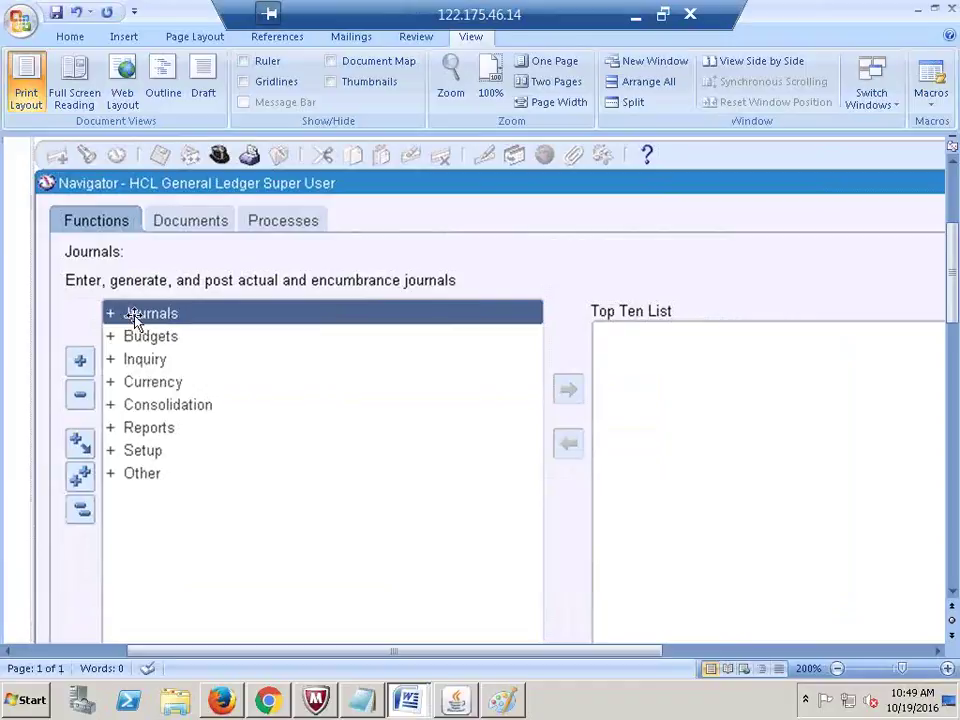
key(alt+Tab)
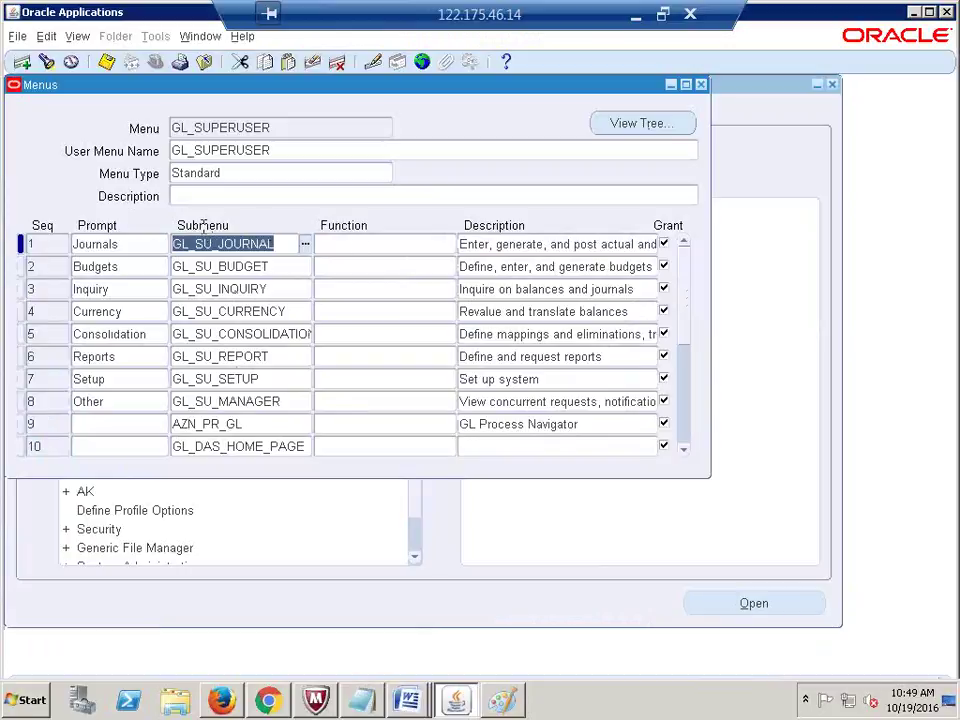
click(132, 245)
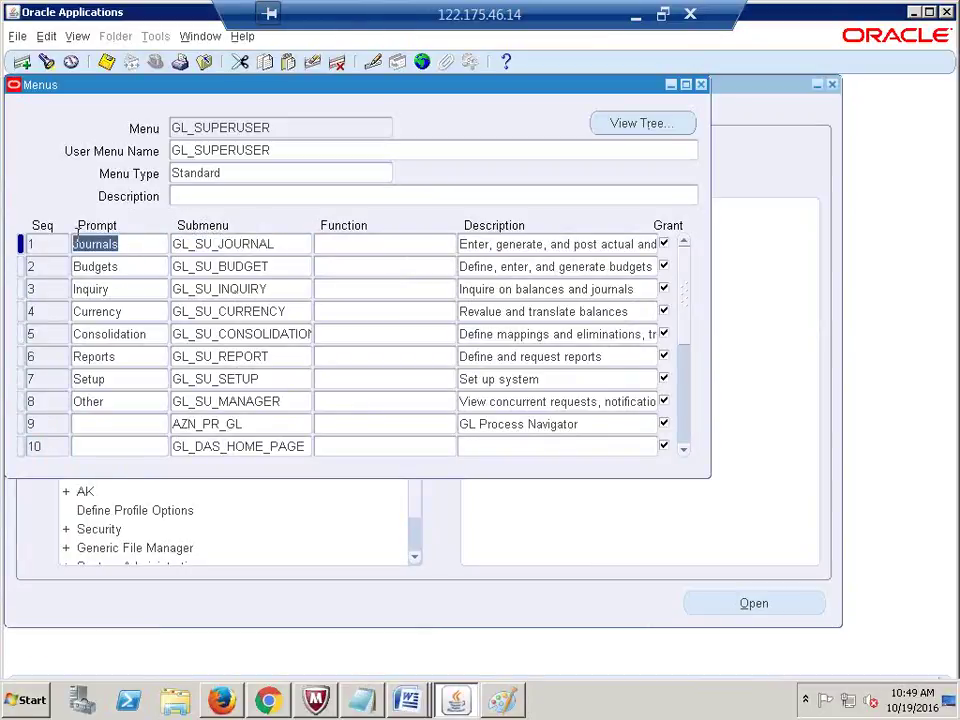
key(alt+Tab)
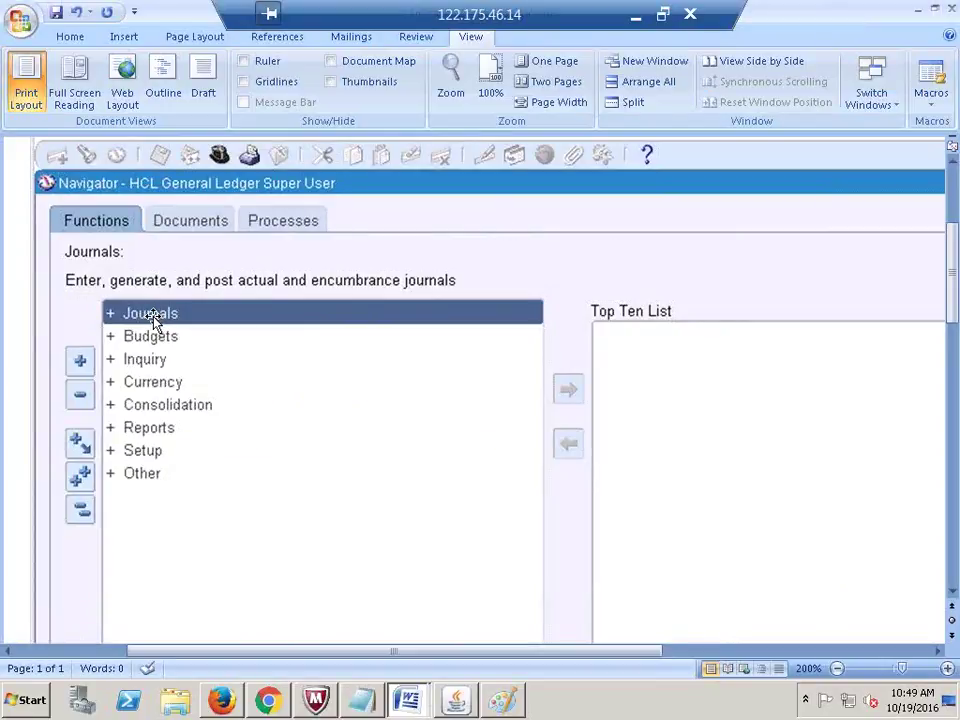
key(alt+Tab)
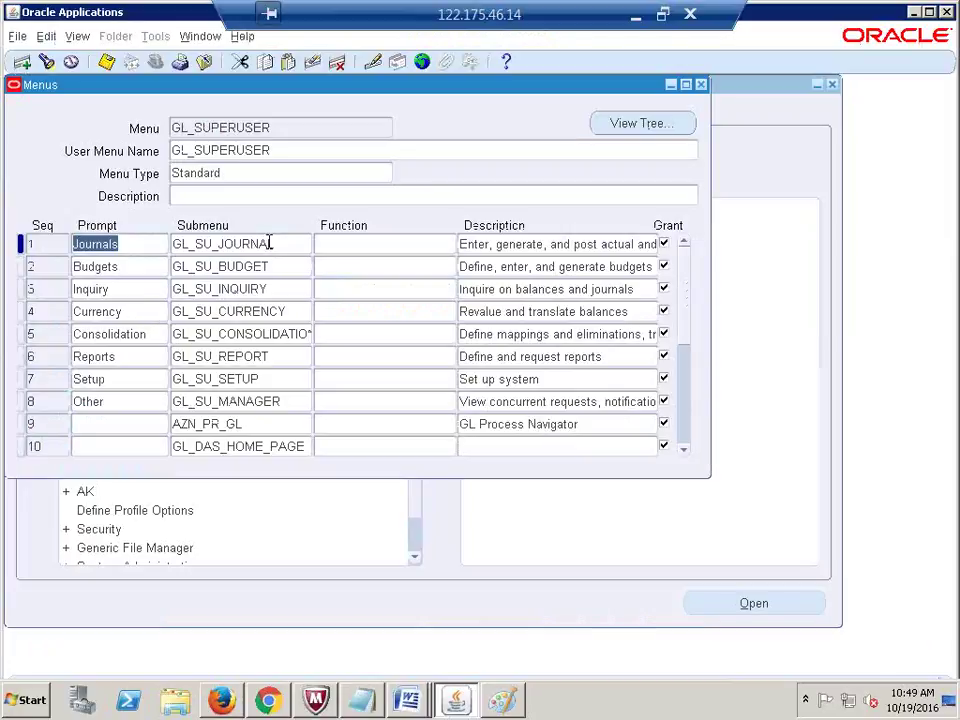
click(272, 242)
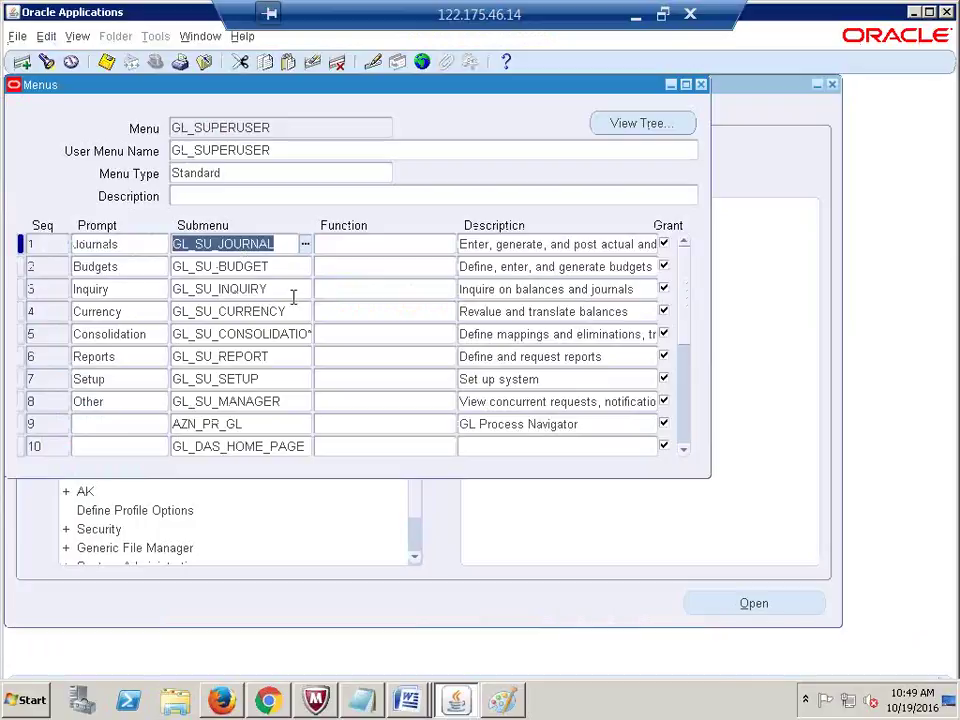
click(284, 126)
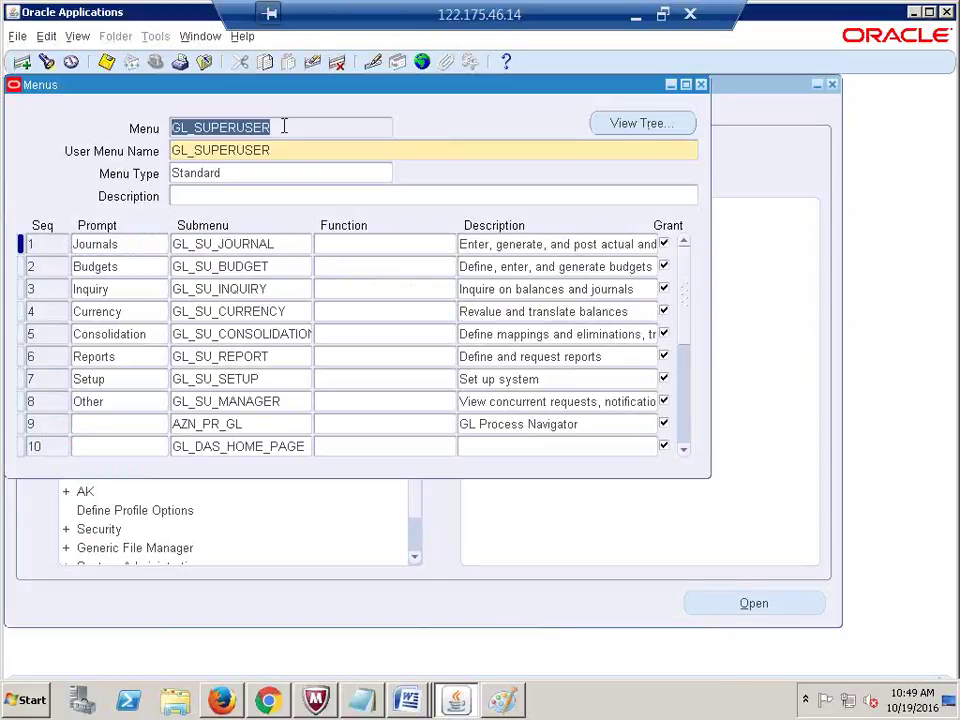
Step: Look up the GL_SU_JOURNAL menu and inspect its Enter entry
key(F11)
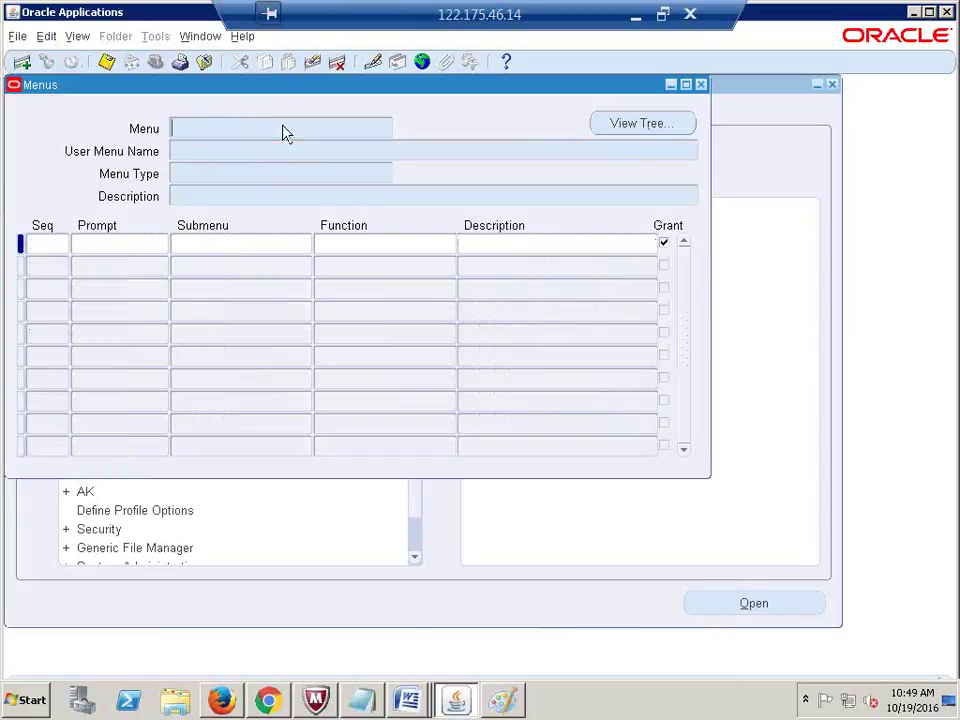
text(GL_SU_JOURNAL)
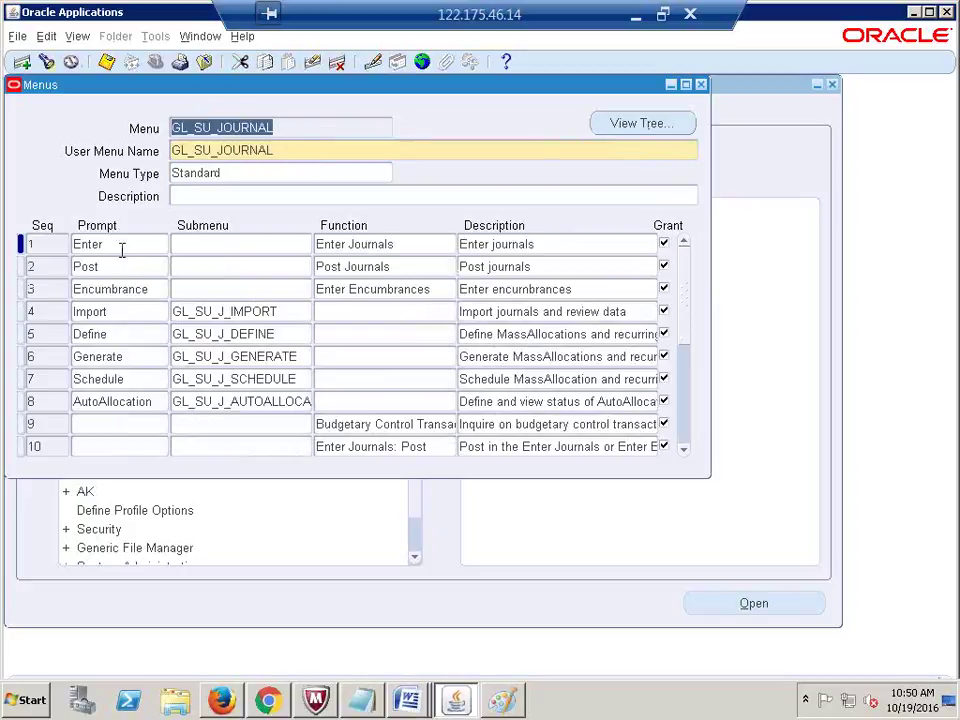
click(120, 246)
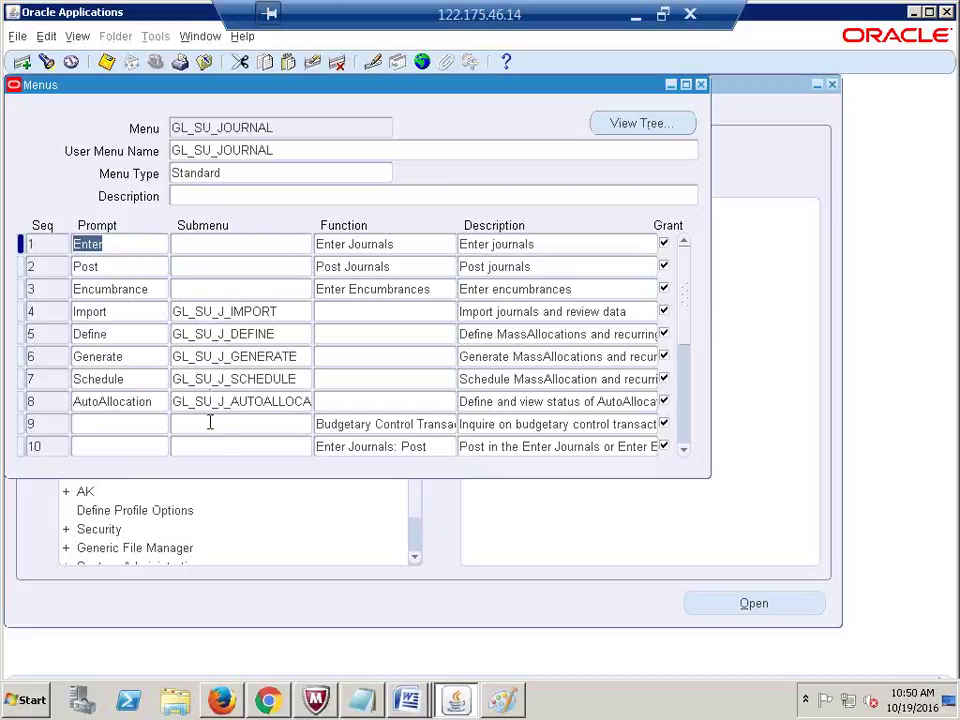
click(298, 125)
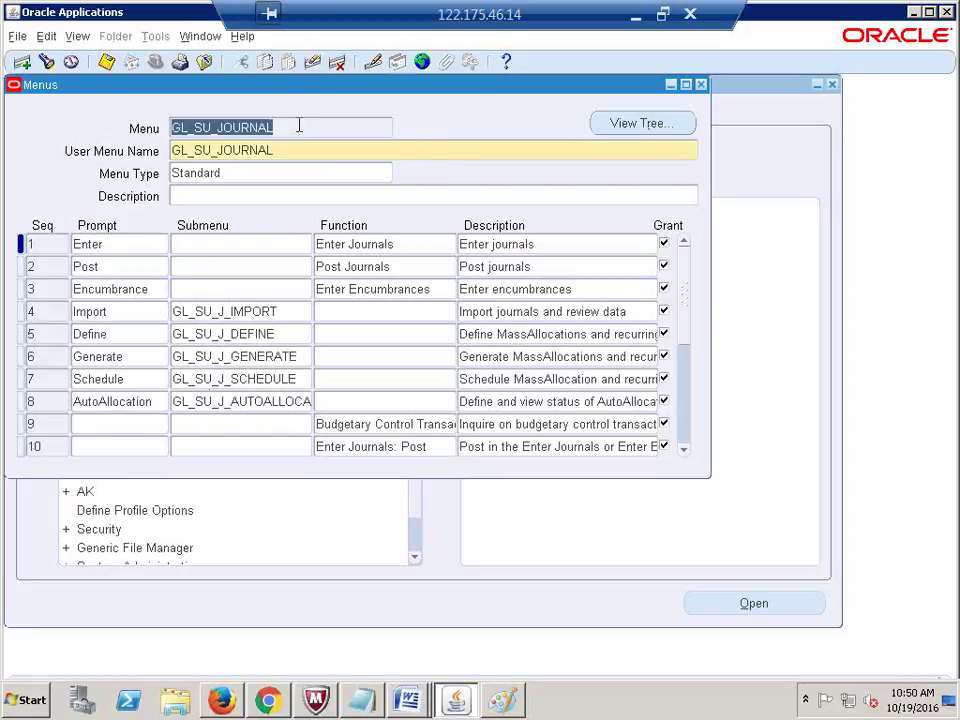
Step: Re-query GL_SUPERUSER, select the Setup row's GL_SU_SETUP submenu name, and clear the form
key(F11)
text(GL)
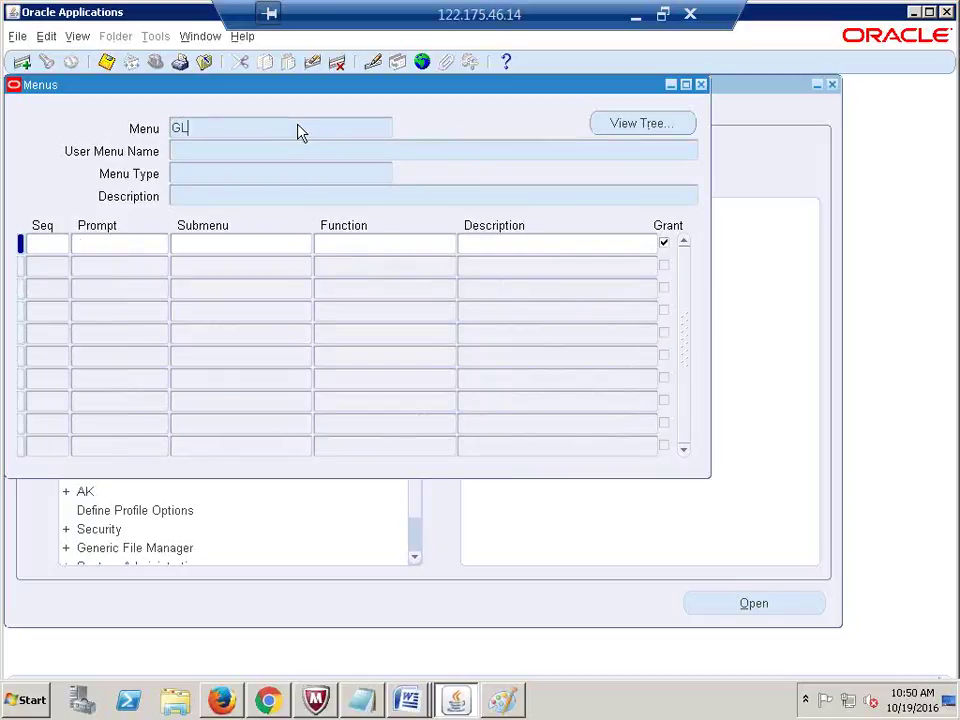
text(_SUPERUSER)
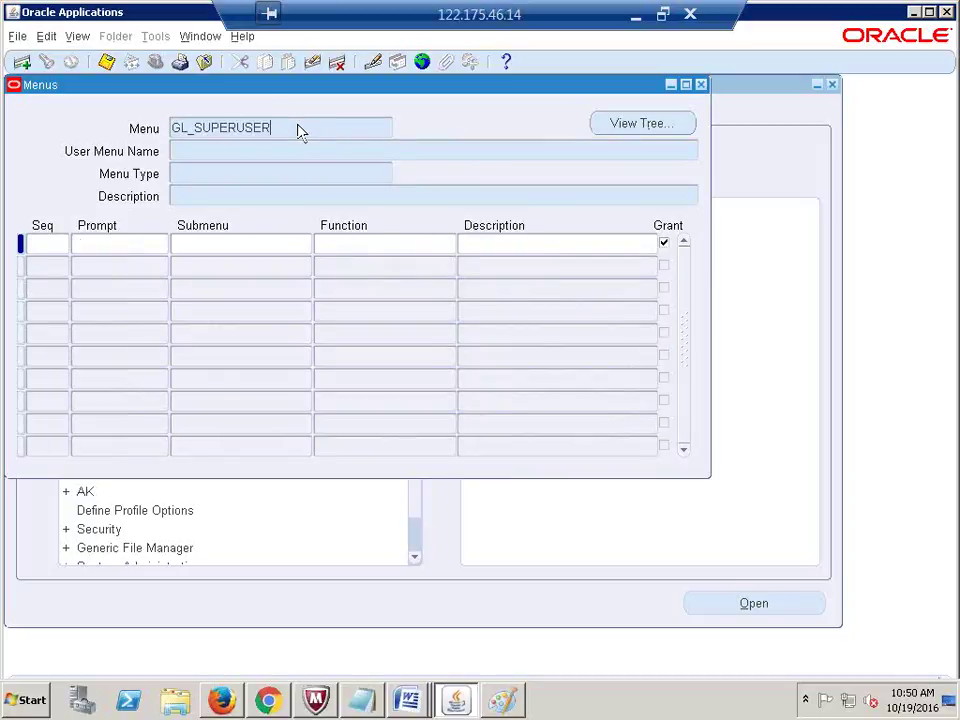
key(ctrl+F11)
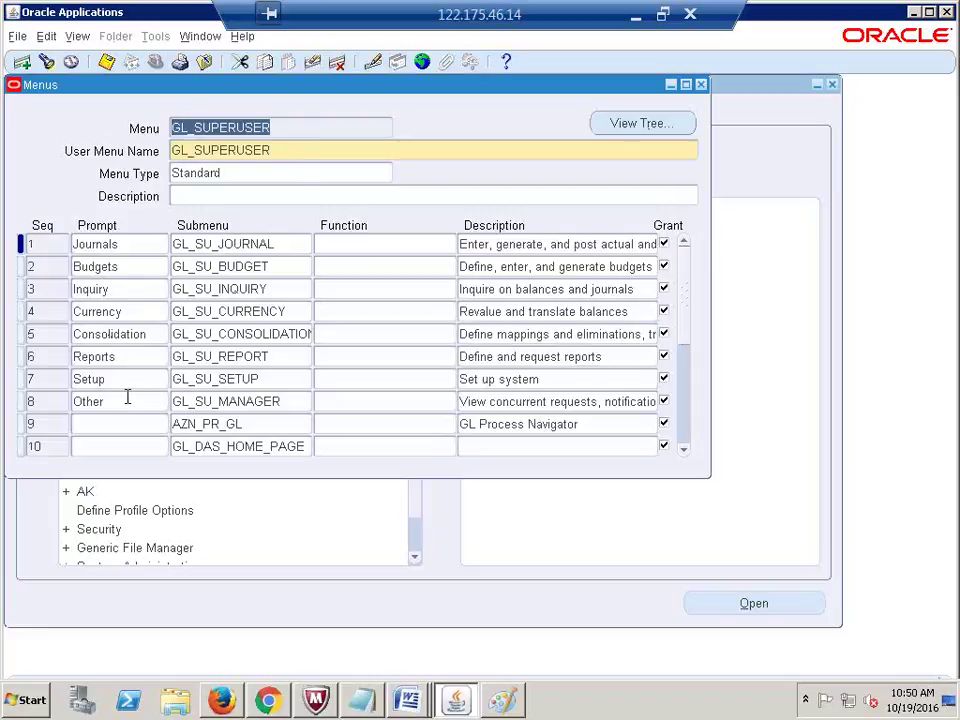
click(105, 380)
click(265, 378)
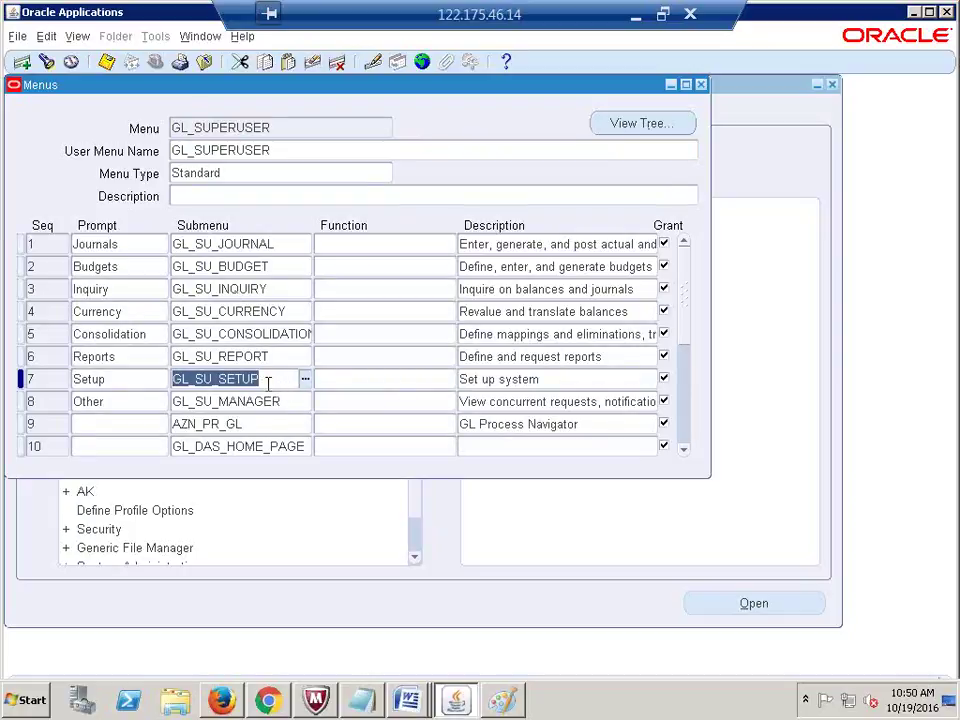
drag(267, 380, 155, 375)
key(ctrl+c)
click(308, 128)
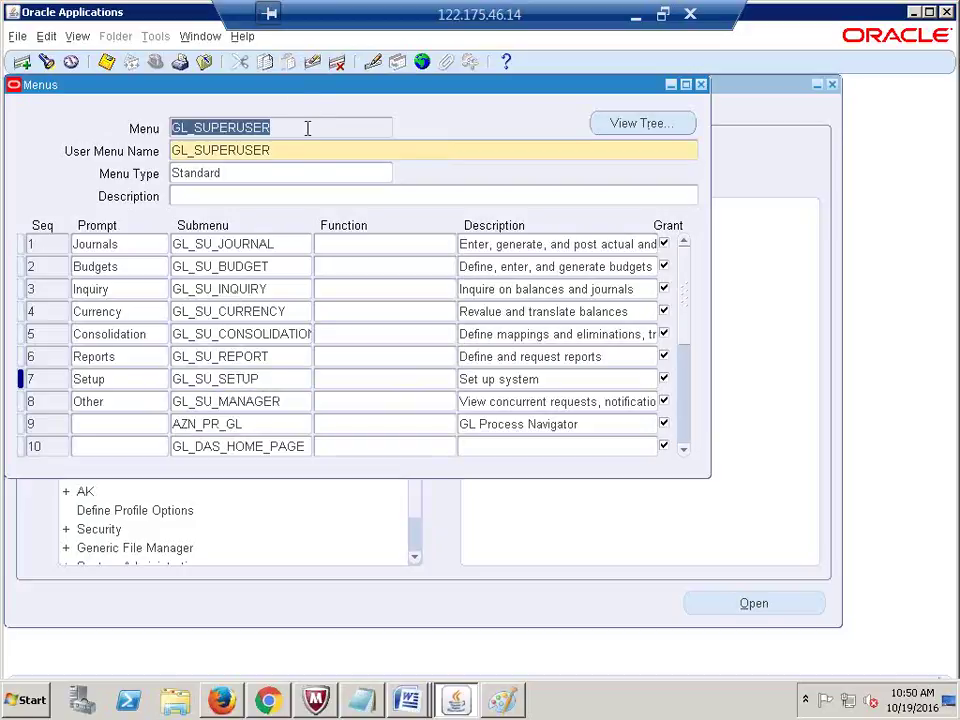
key(F11)
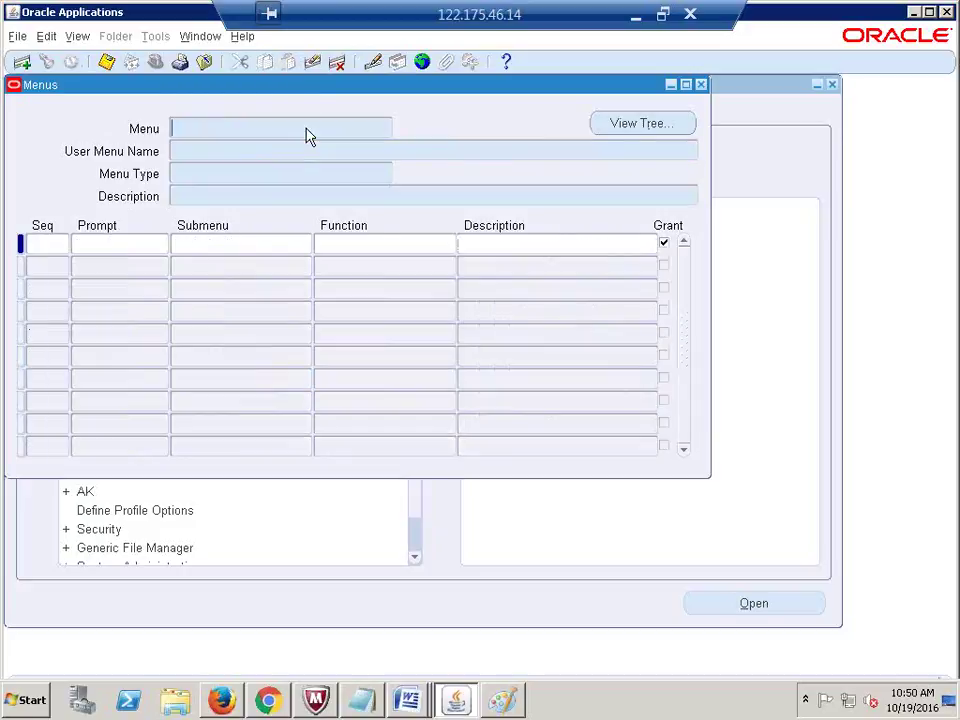
Step: Query the GL_SU_SETUP menu and select its Financials submenu GL_SU_S_FINANCIAL
key(ctrl+v)
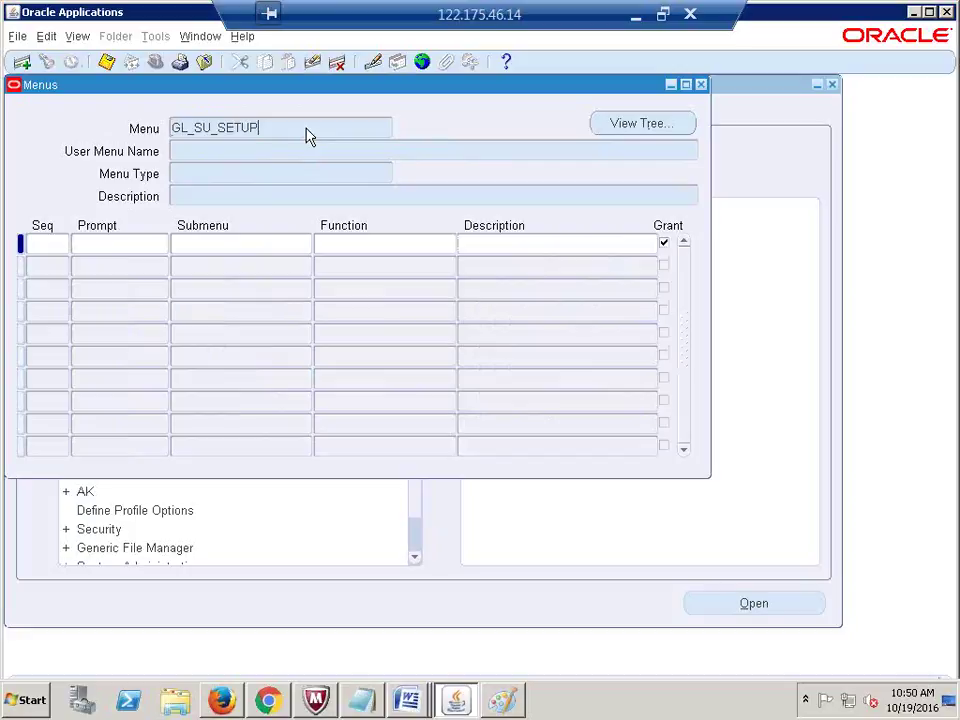
key(ctrl+F11)
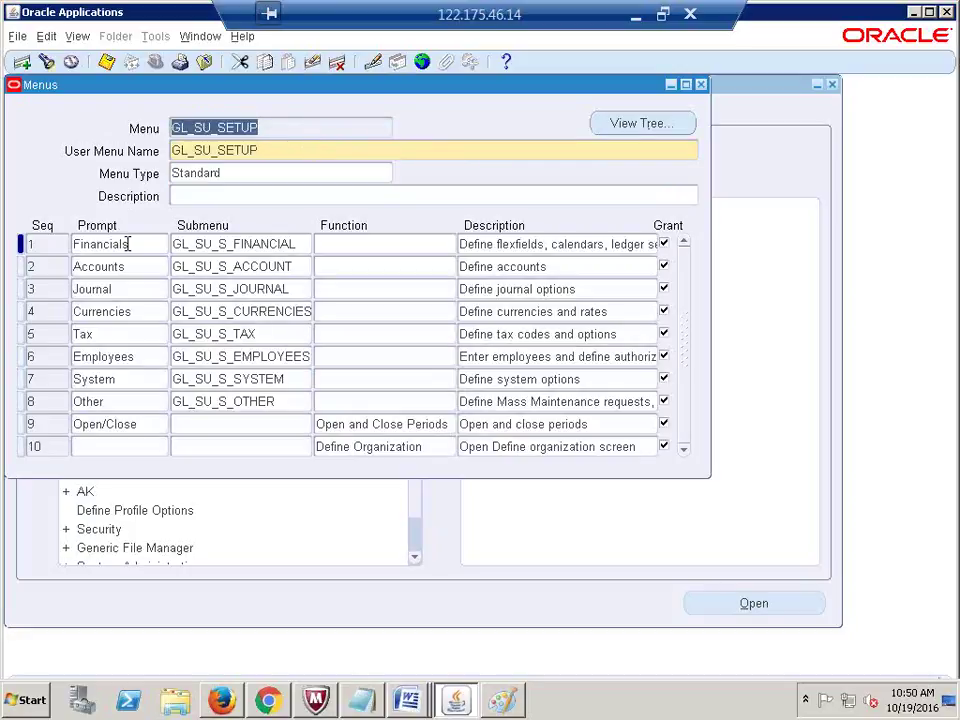
click(222, 242)
key(ctrl+c)
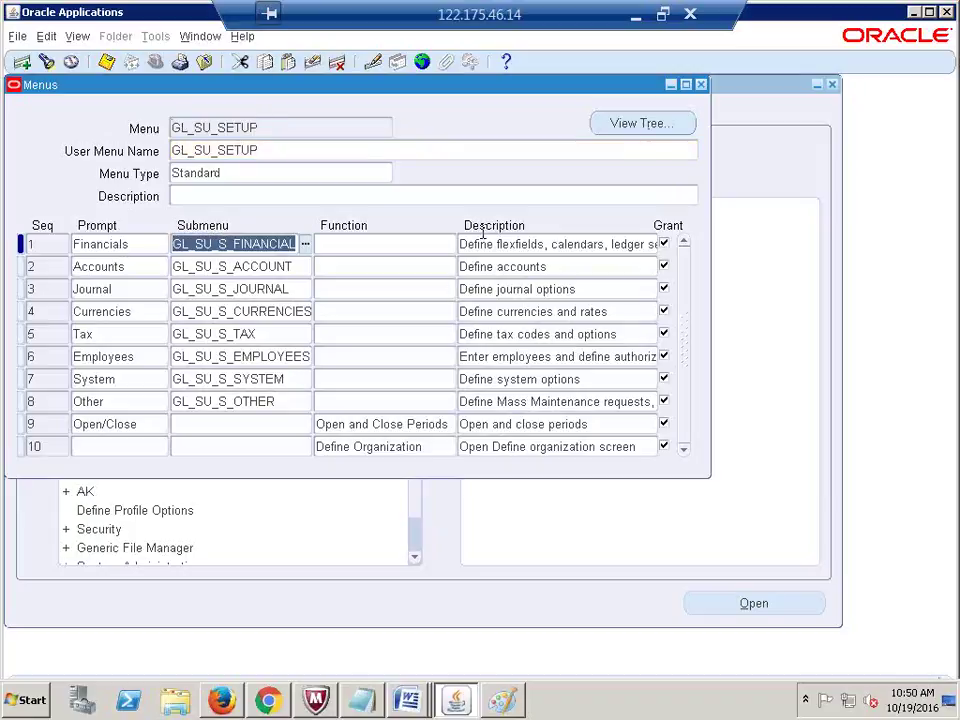
Step: Query GL_SU_S_FINANCIAL and focus its Flexfields entry's submenu
click(298, 128)
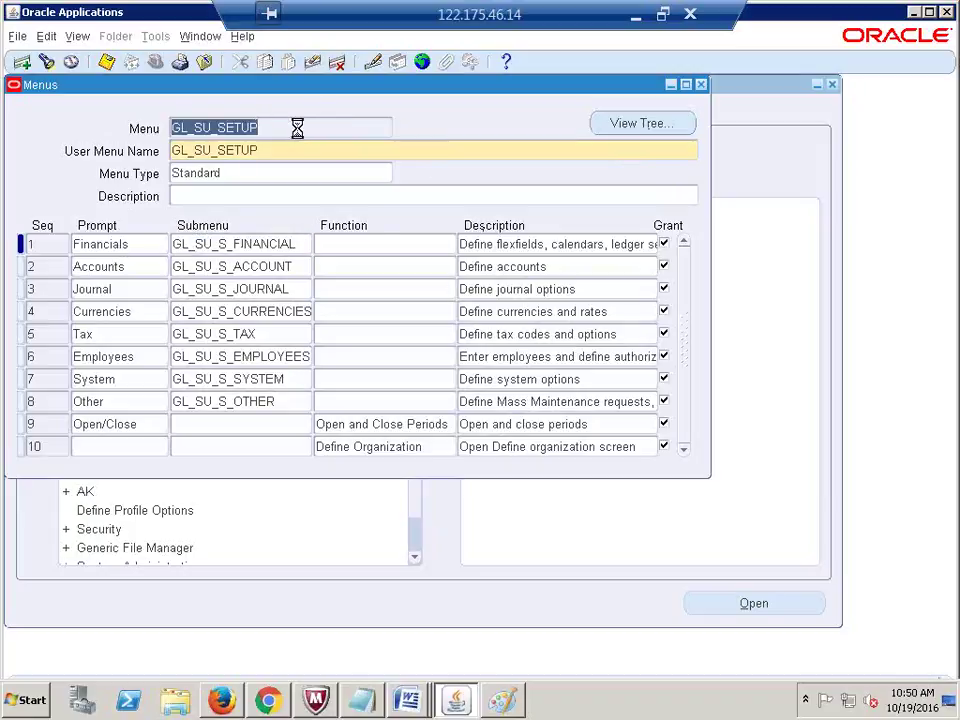
key(F11)
key(ctrl+v)
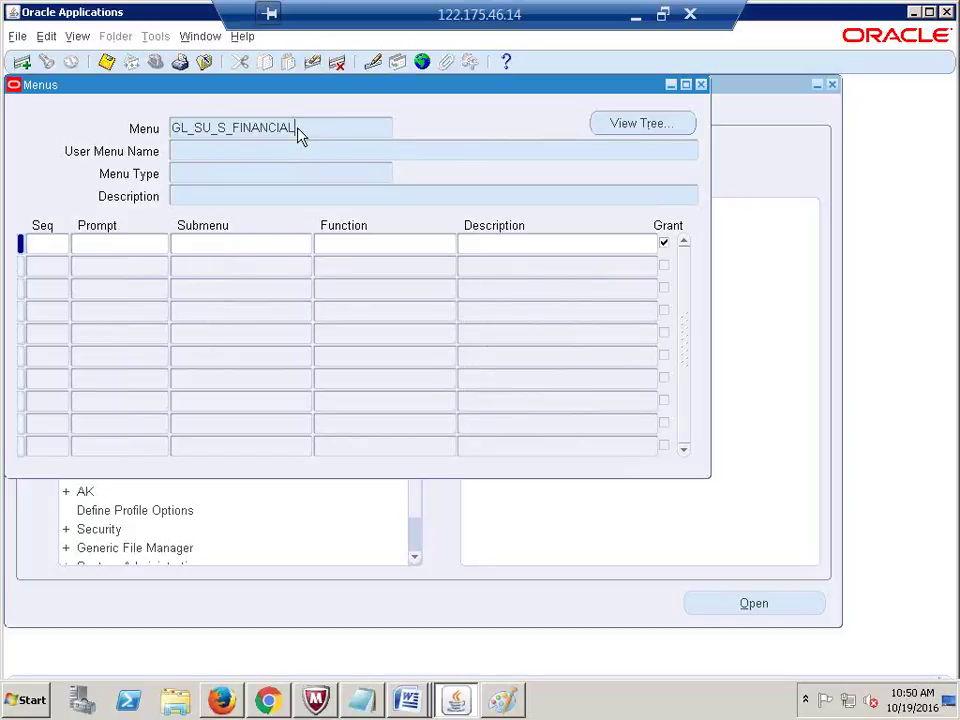
key(ctrl+F11)
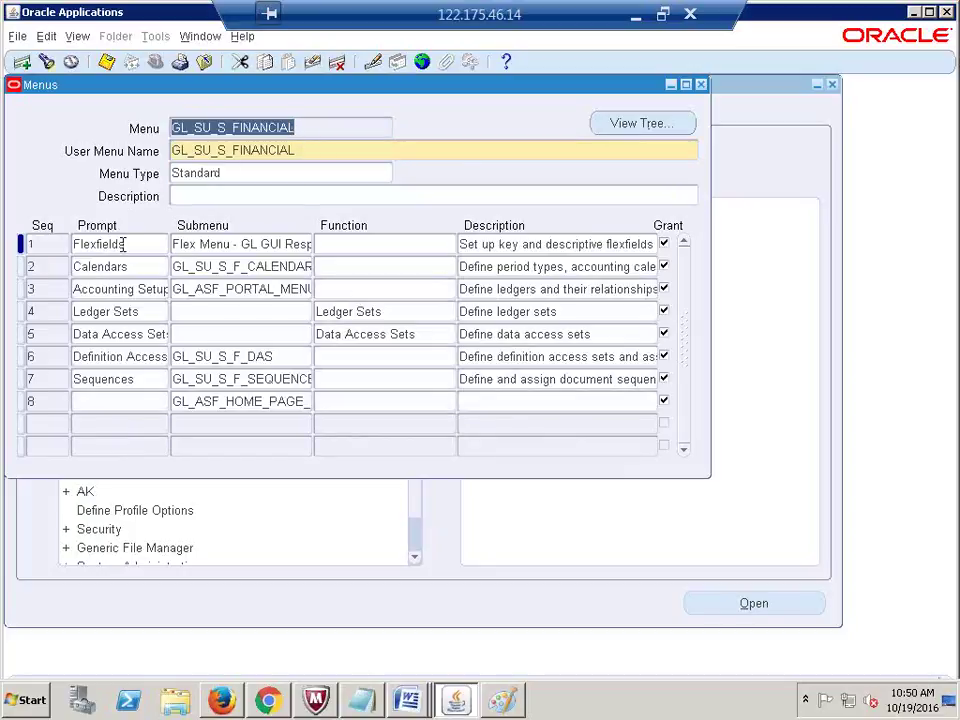
click(225, 248)
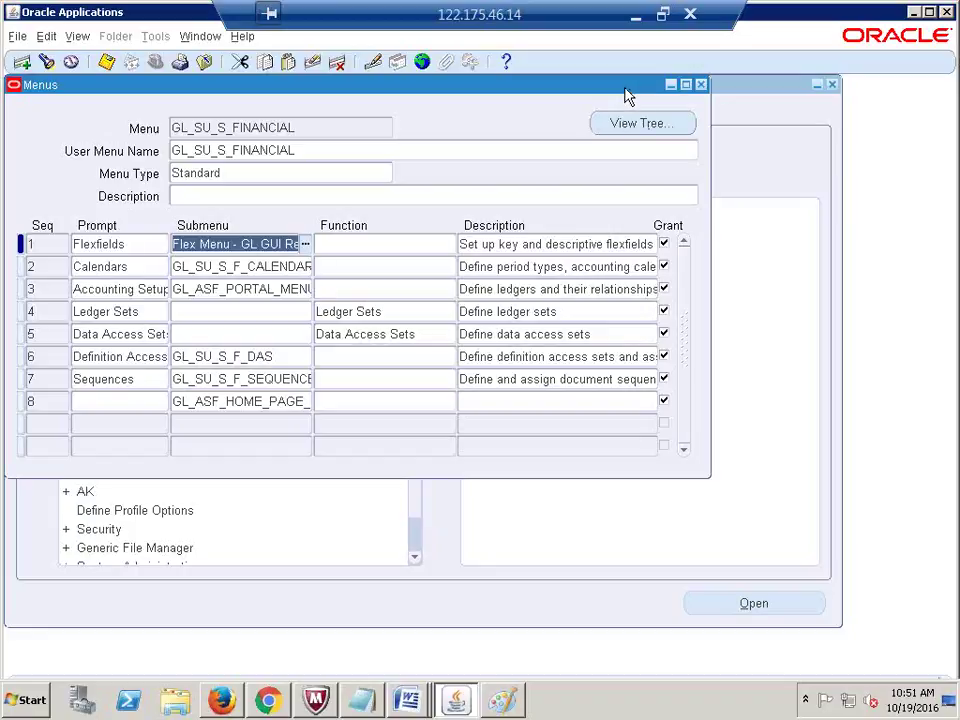
Step: Close the Menus form and collapse the Navigator's function tree
drag(627, 95, 647, 136)
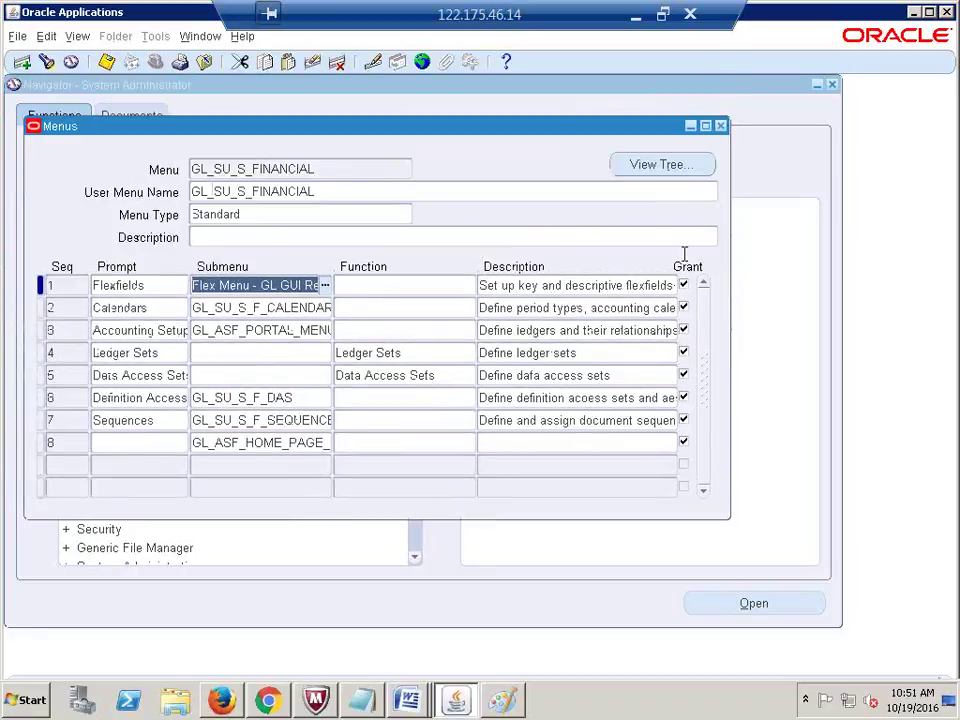
click(720, 128)
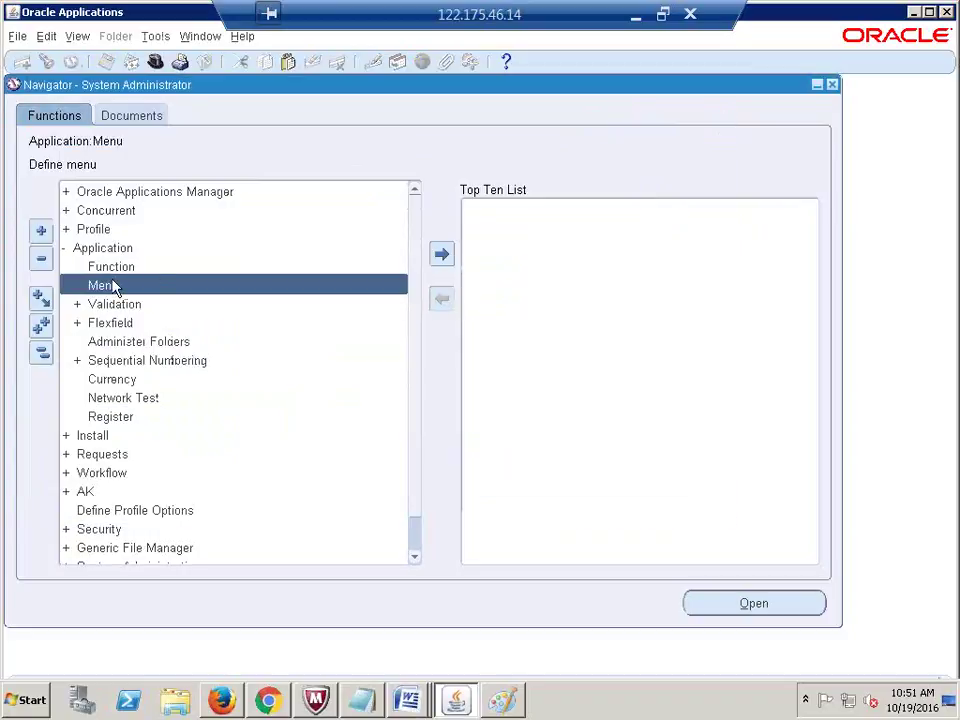
click(40, 353)
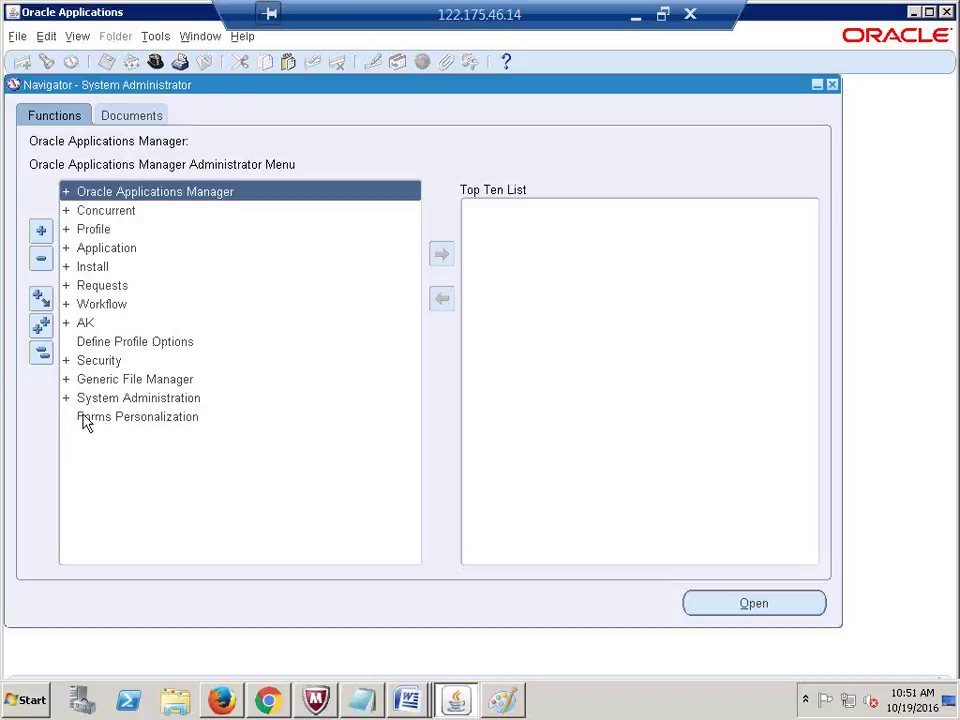
Step: Expand the Navigator's Security > Responsibility branch to reveal Define
double_click(116, 249)
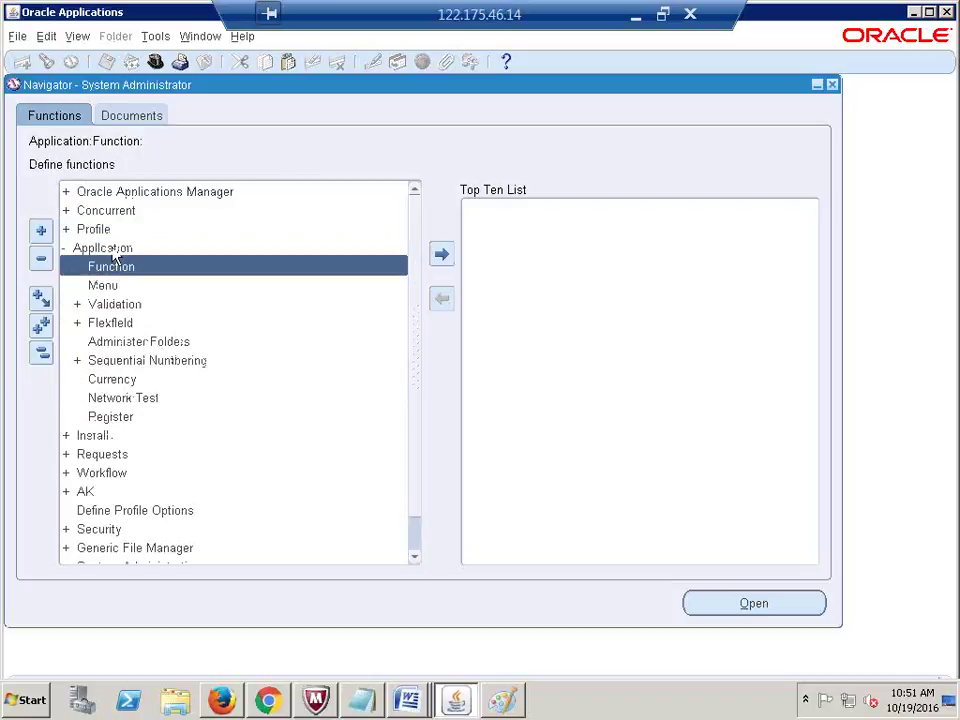
click(41, 352)
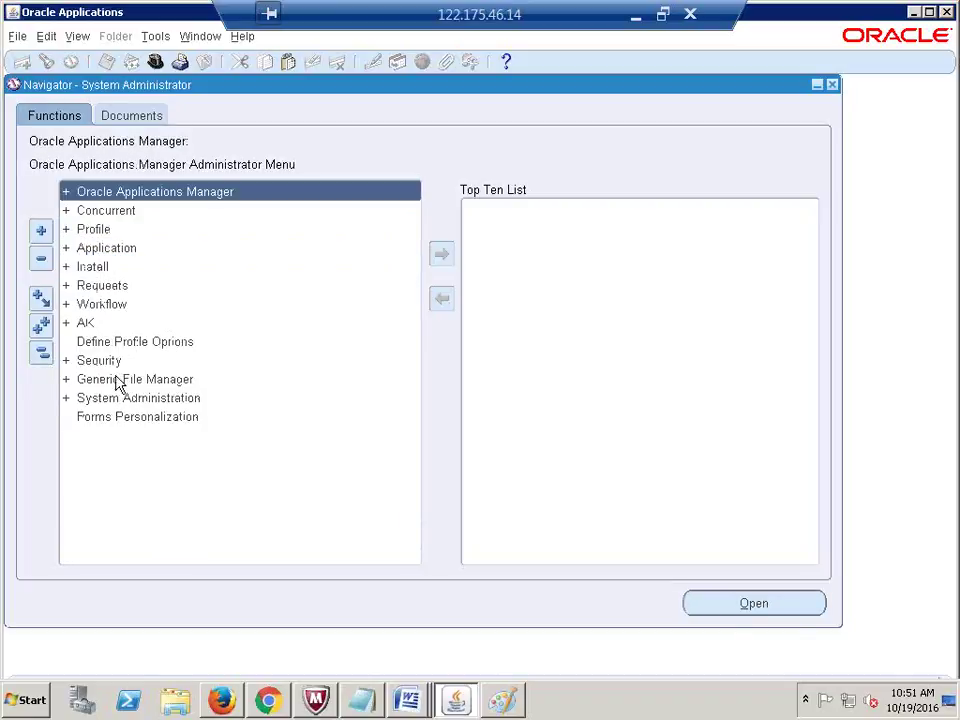
click(113, 362)
double_click(113, 362)
double_click(130, 398)
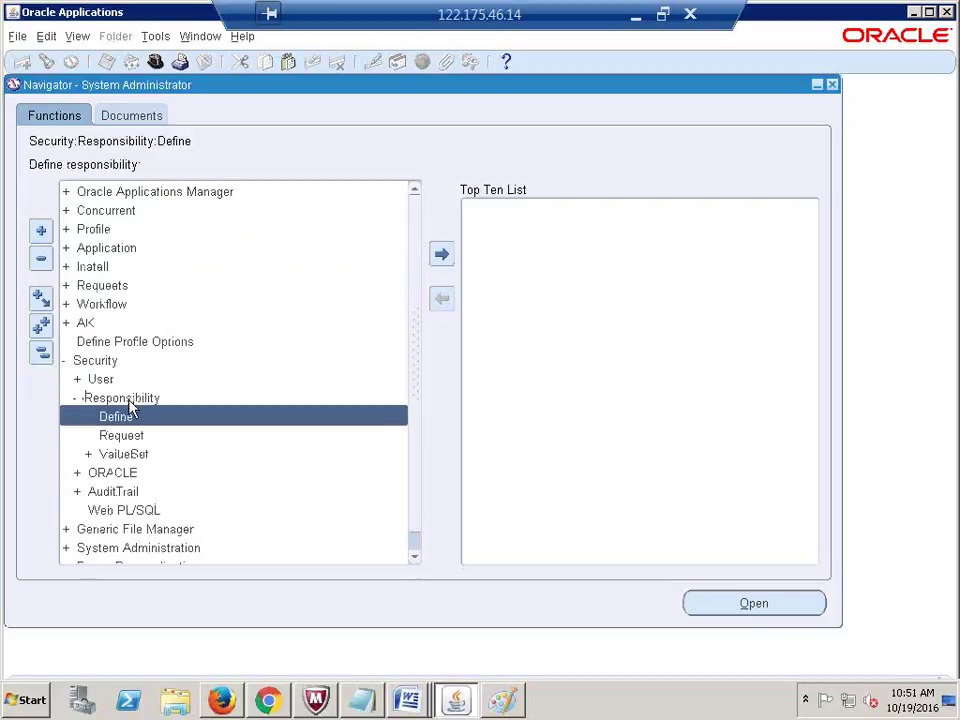
Step: Open the Define responsibilities form and query the System Administrator responsibility
double_click(125, 414)
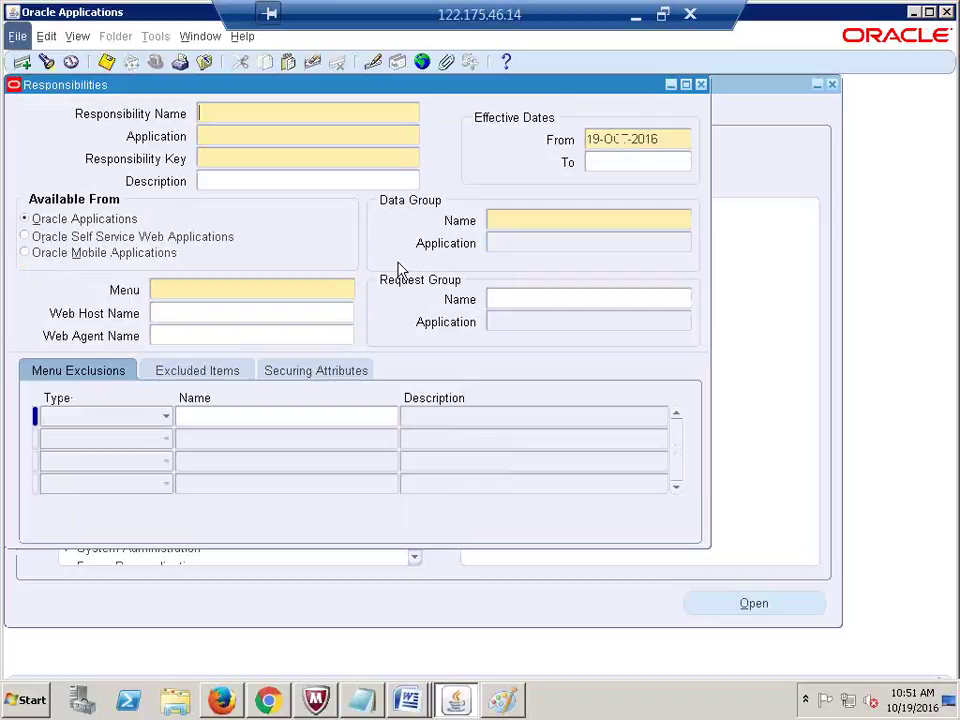
key(F11)
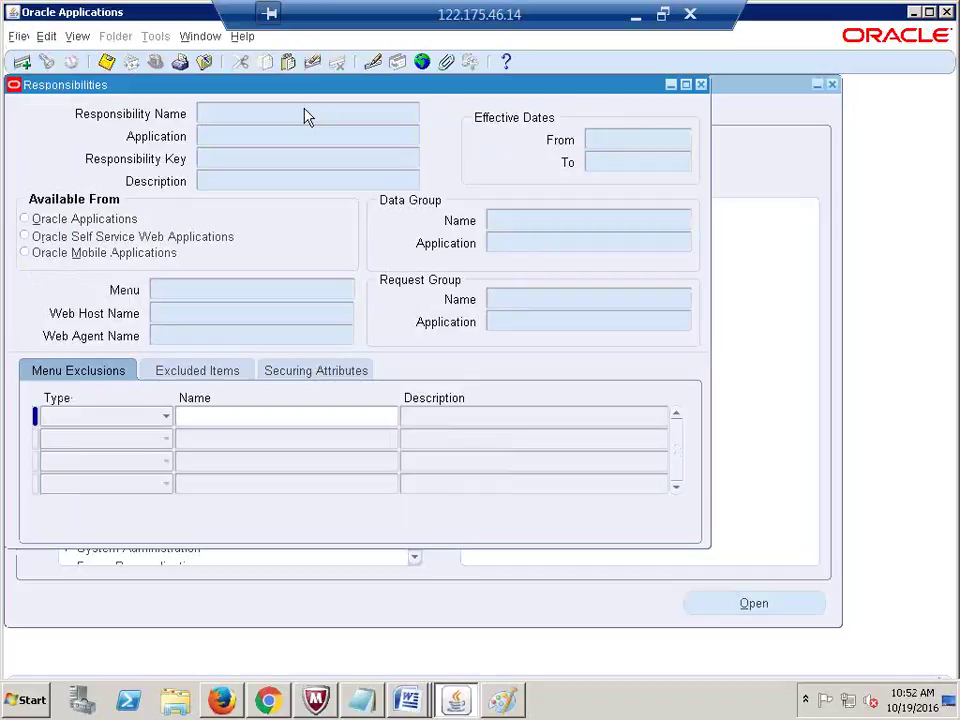
text(System Administrator)
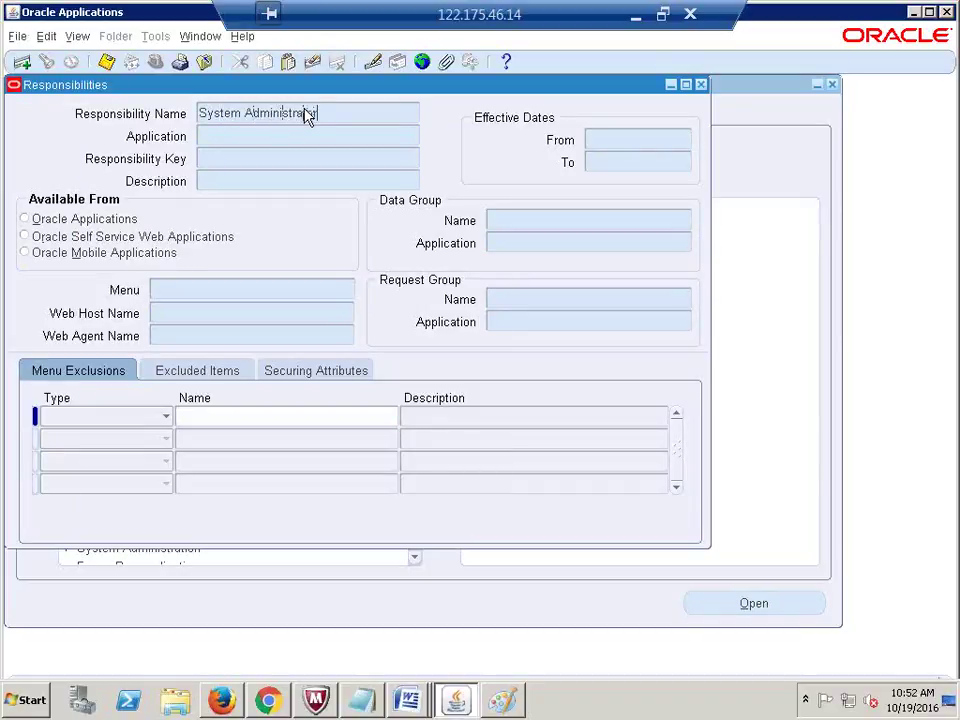
key(ctrl+F11)
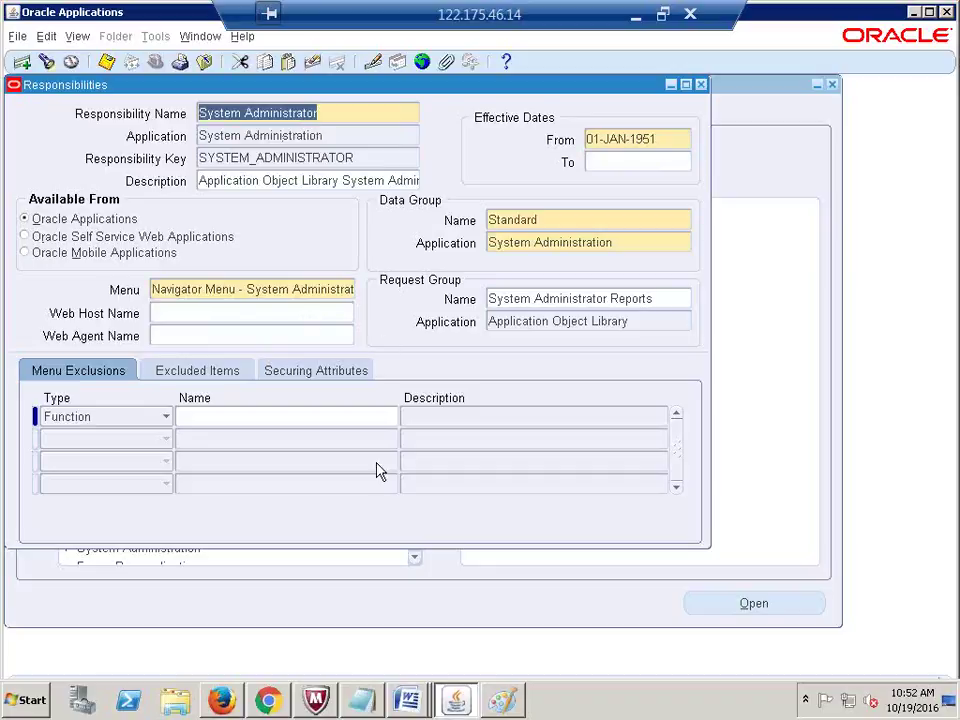
Step: Select the System Administrator responsibility's full menu name
drag(220, 290, 152, 290)
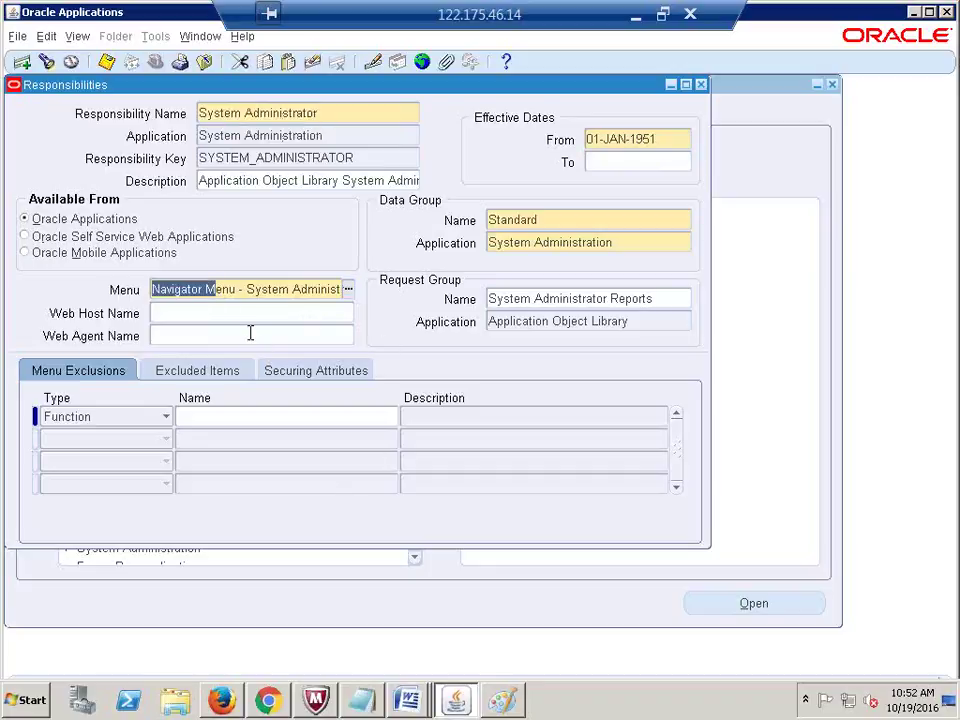
key(shift+End)
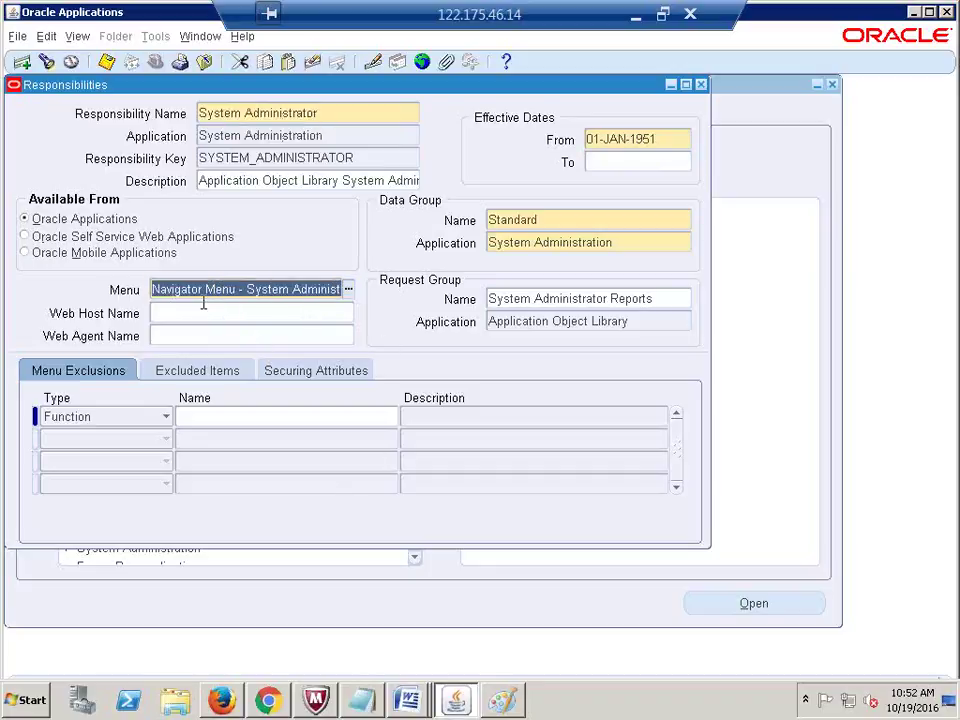
drag(237, 290, 448, 334)
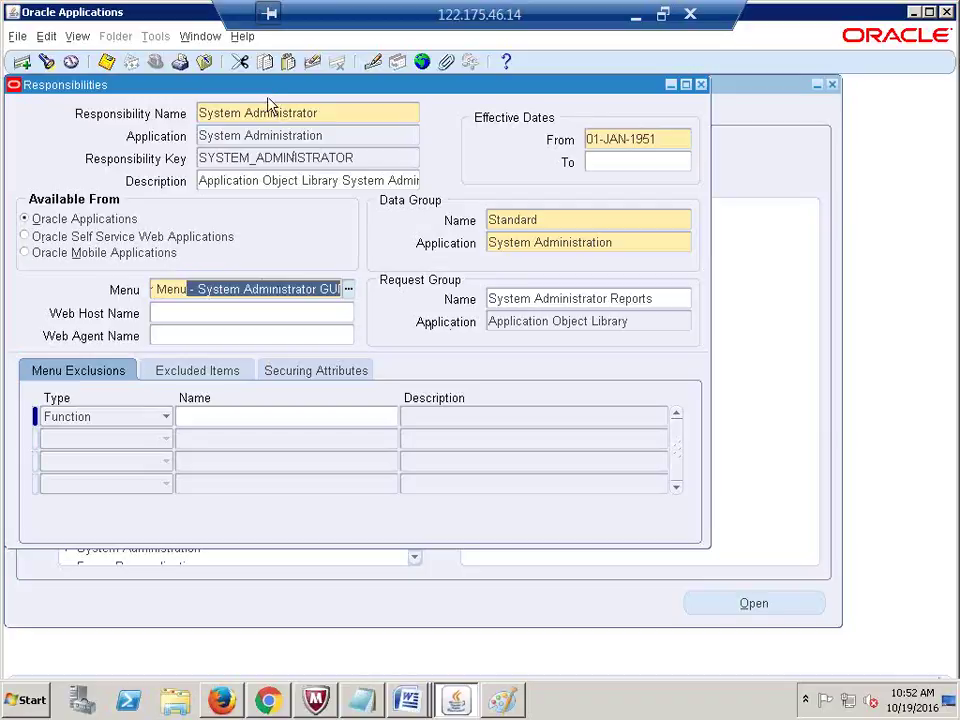
drag(266, 92, 685, 200)
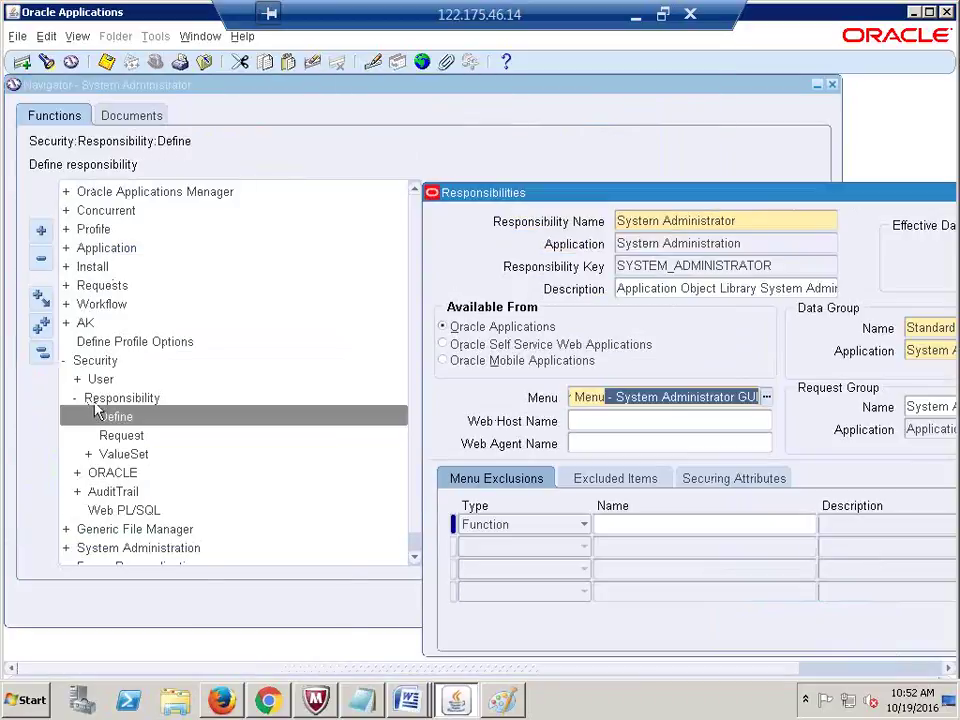
triple_click(611, 396)
key(ctrl+c)
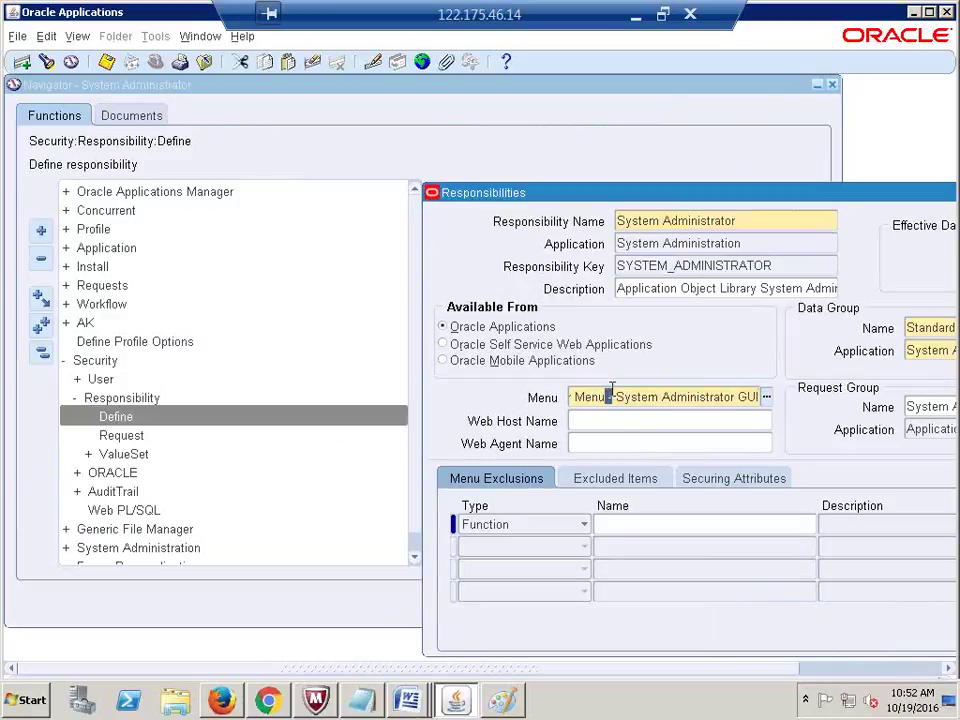
triple_click(746, 220)
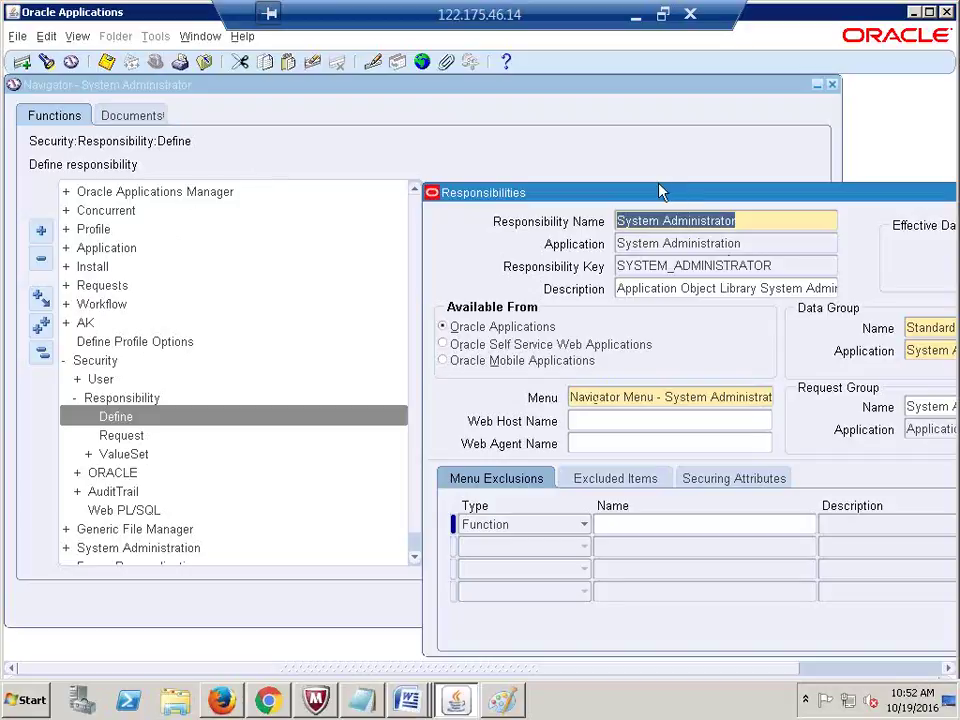
drag(657, 200, 509, 121)
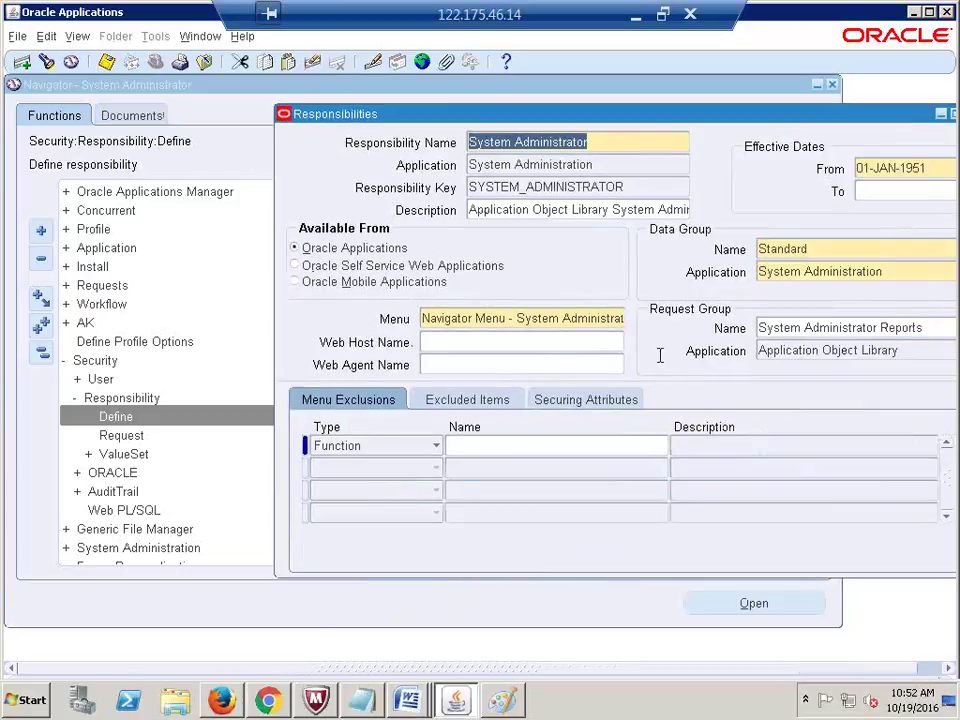
triple_click(549, 318)
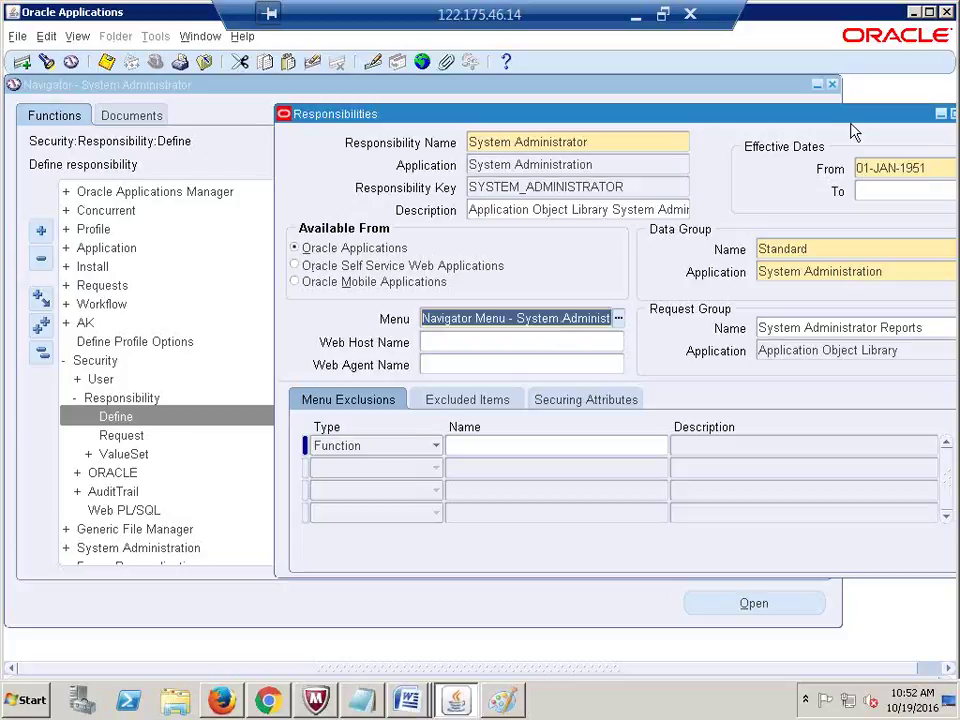
drag(849, 122, 773, 163)
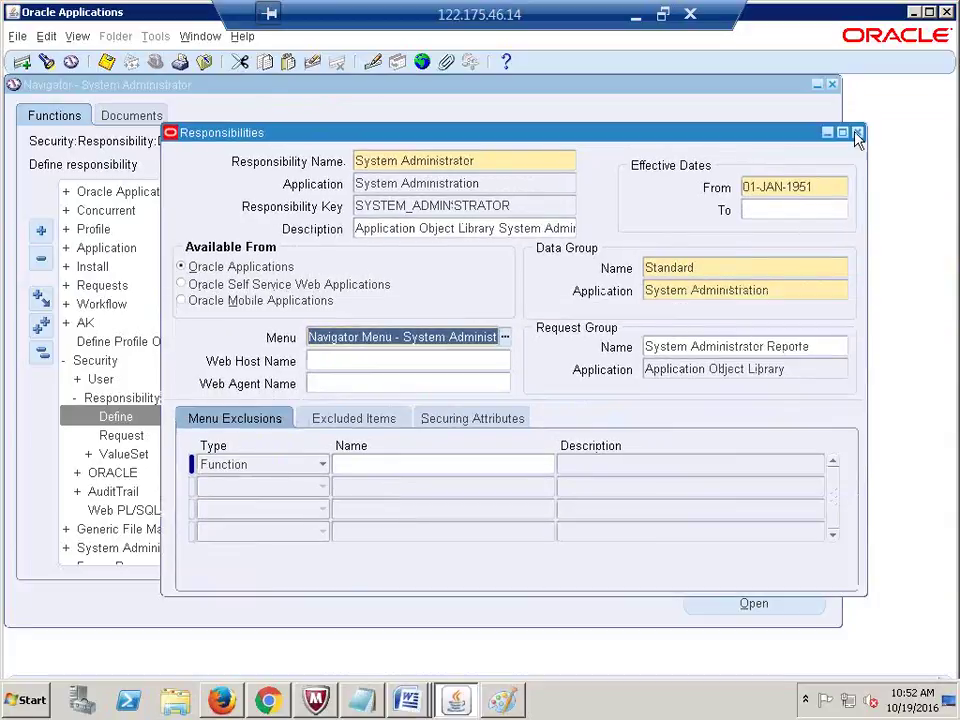
Step: Close the Responsibilities form, collapse the Navigator, and expand Application
click(857, 132)
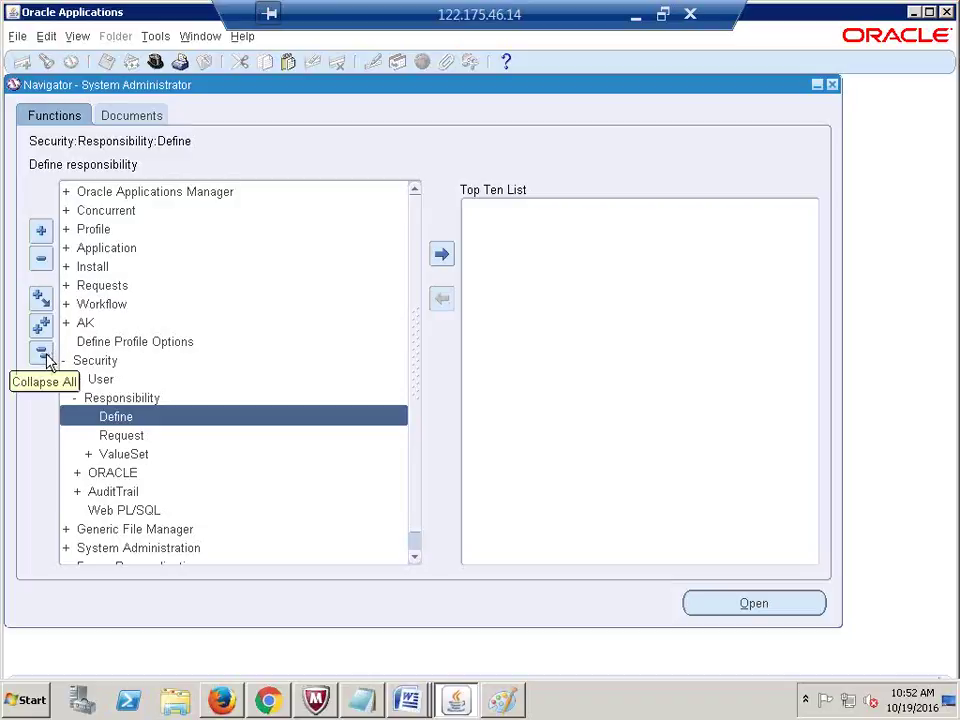
click(44, 357)
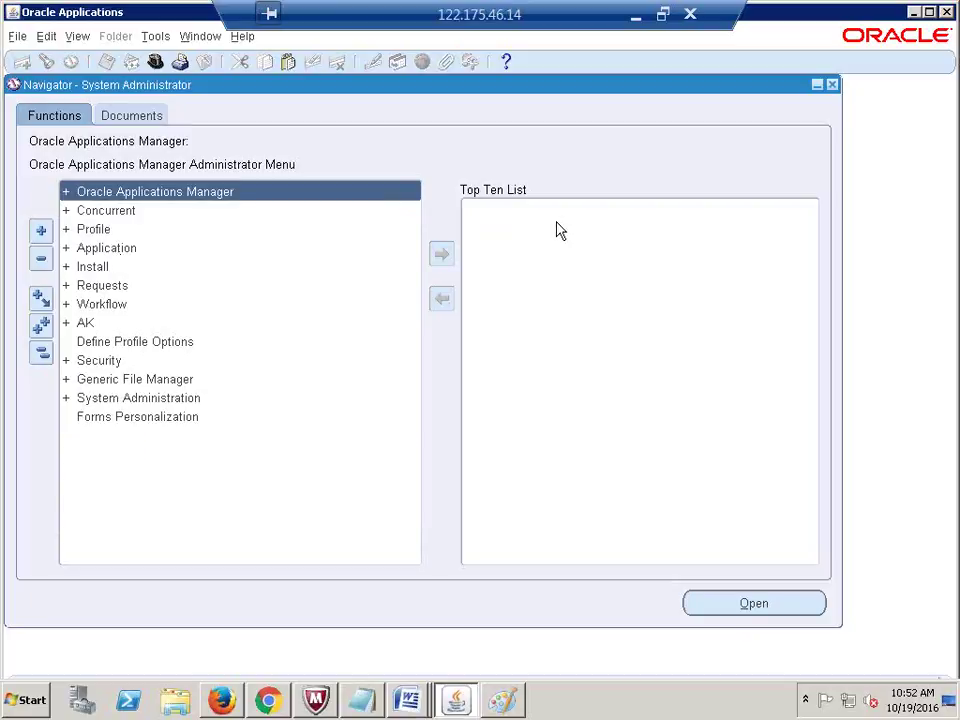
double_click(110, 252)
Step: Open the Menus form in query mode, leaving the Menu field empty
click(106, 286)
double_click(106, 287)
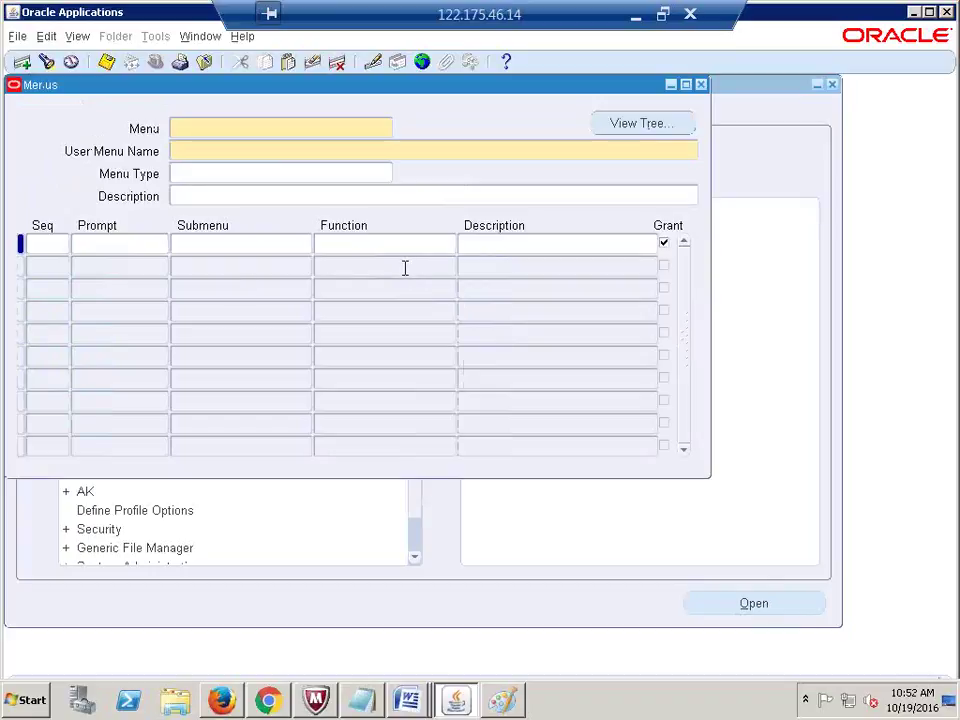
key(F11)
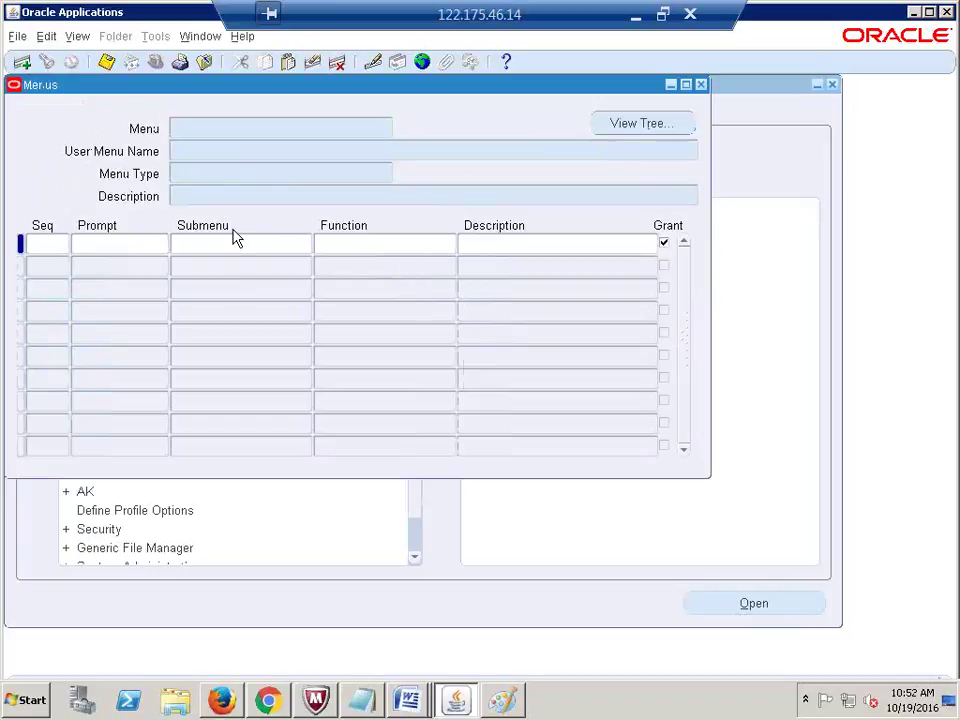
text(MENU - SYSTEM ADMINISTRATOR GUI)
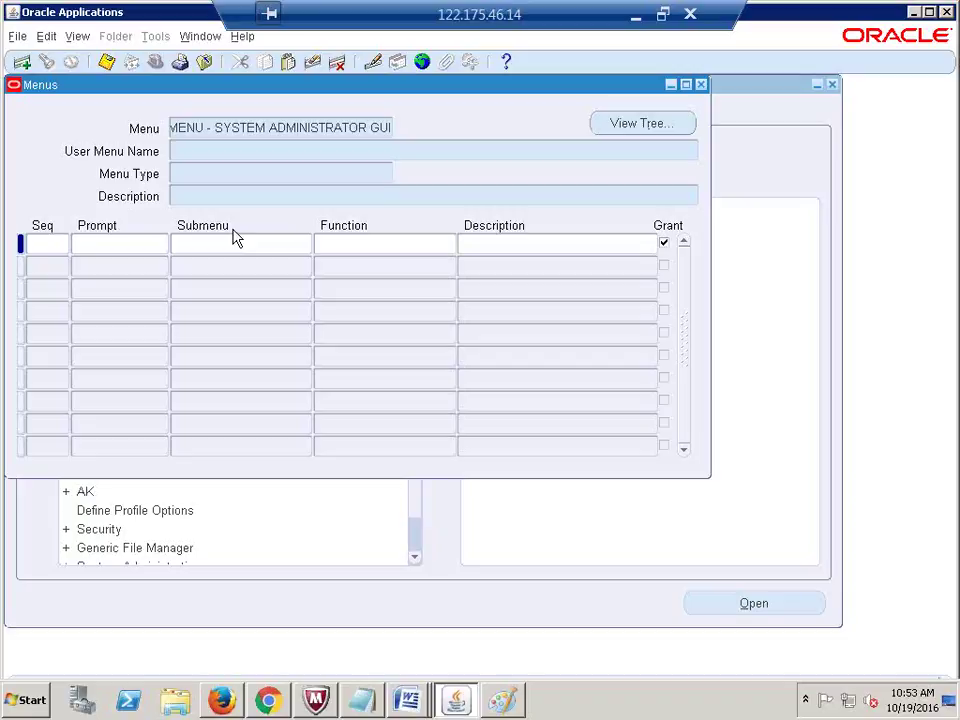
key(shift+Home)
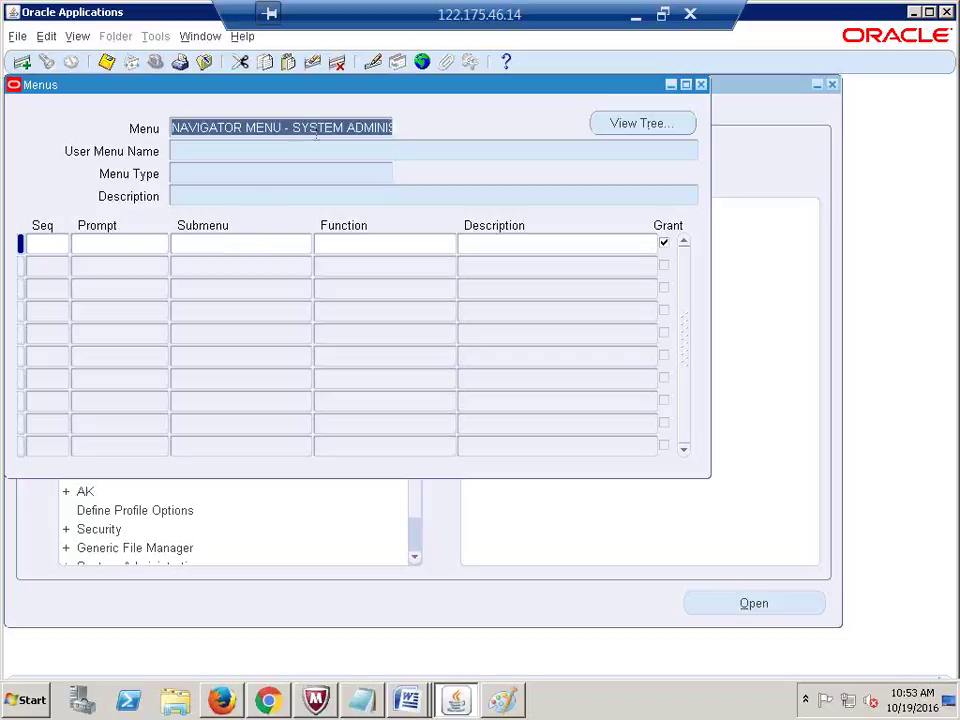
click(290, 127)
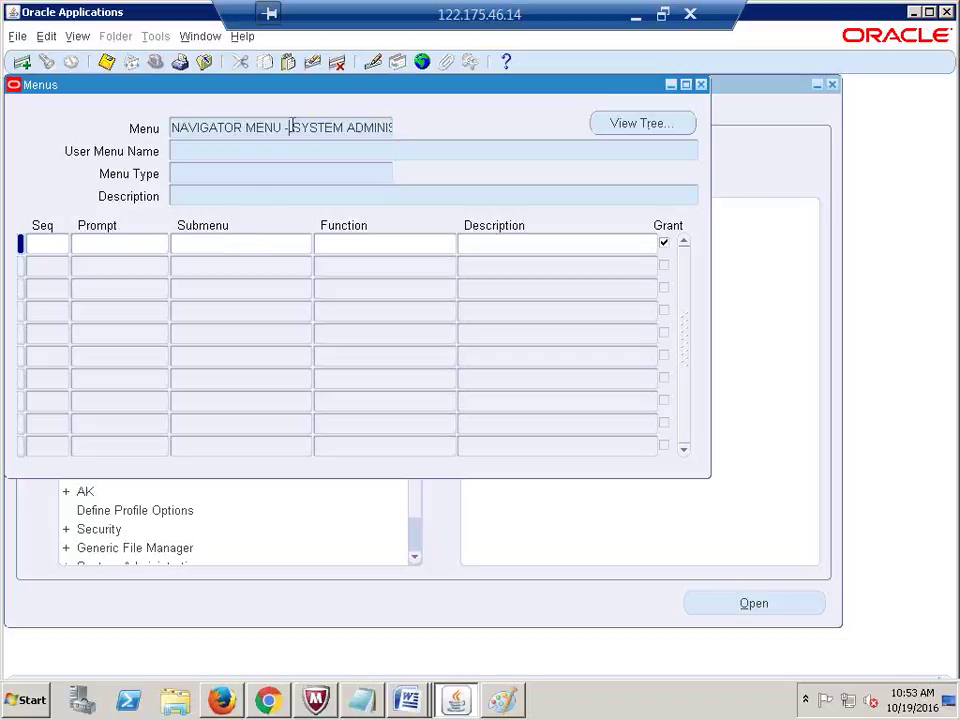
triple_click(275, 128)
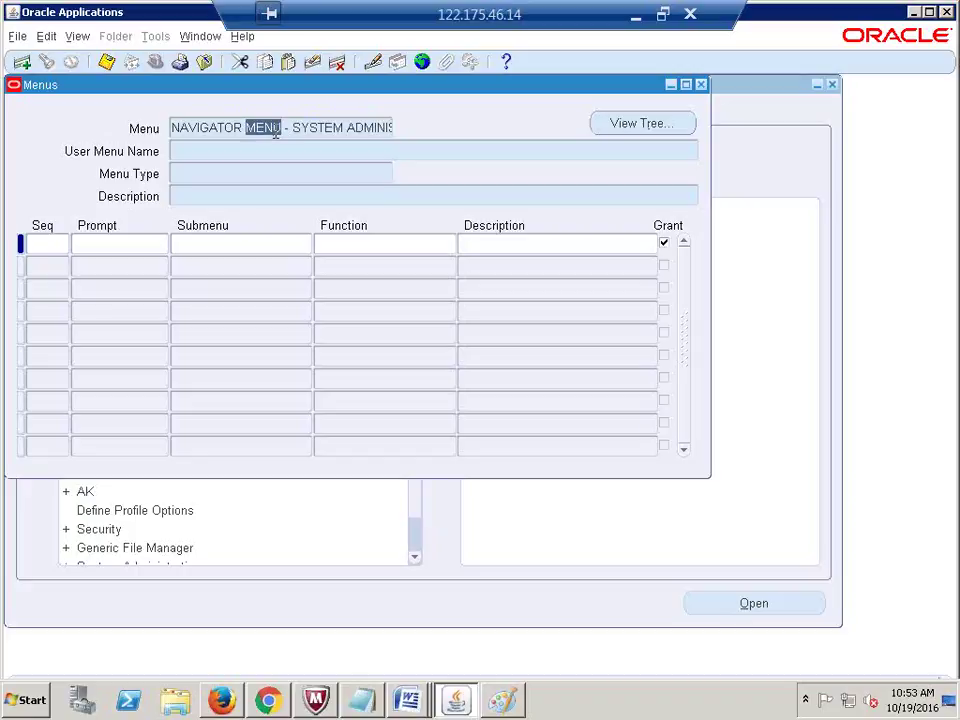
key(BackSpace)
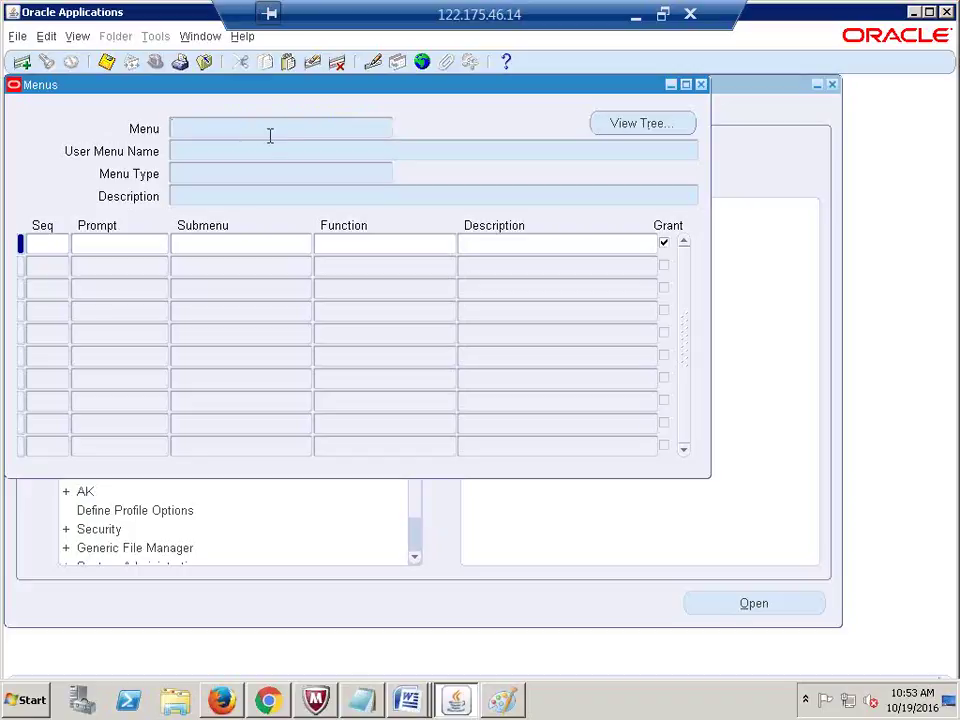
Step: Query by the pasted User Menu Name to load Navigator Menu - System Administrator GUI
click(222, 152)
key(ctrl+v)
key(ctrl+F11)
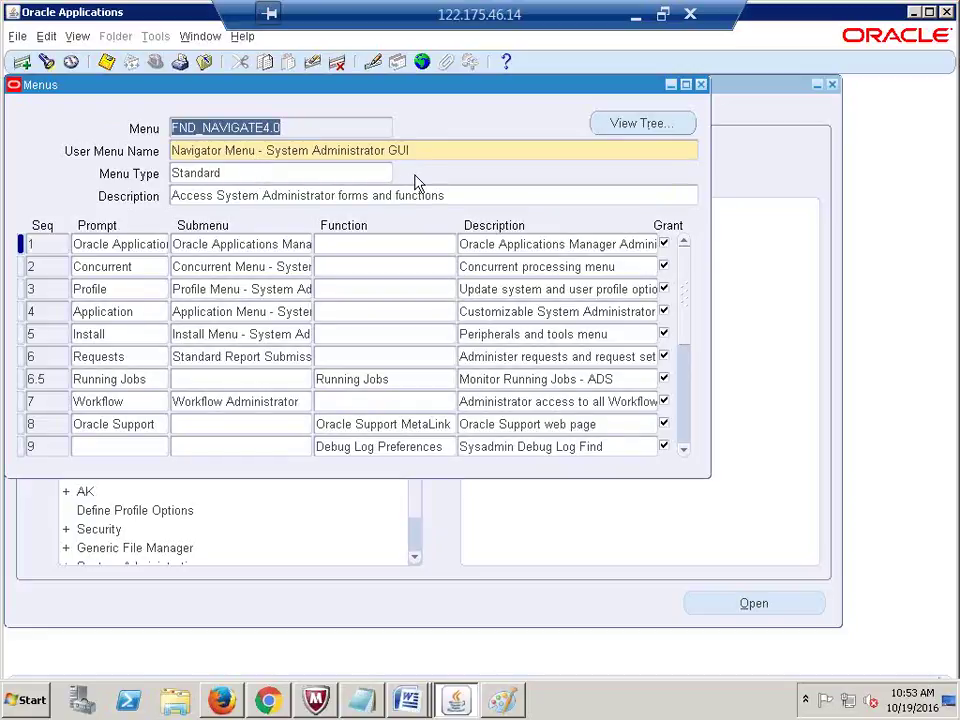
key(Tab)
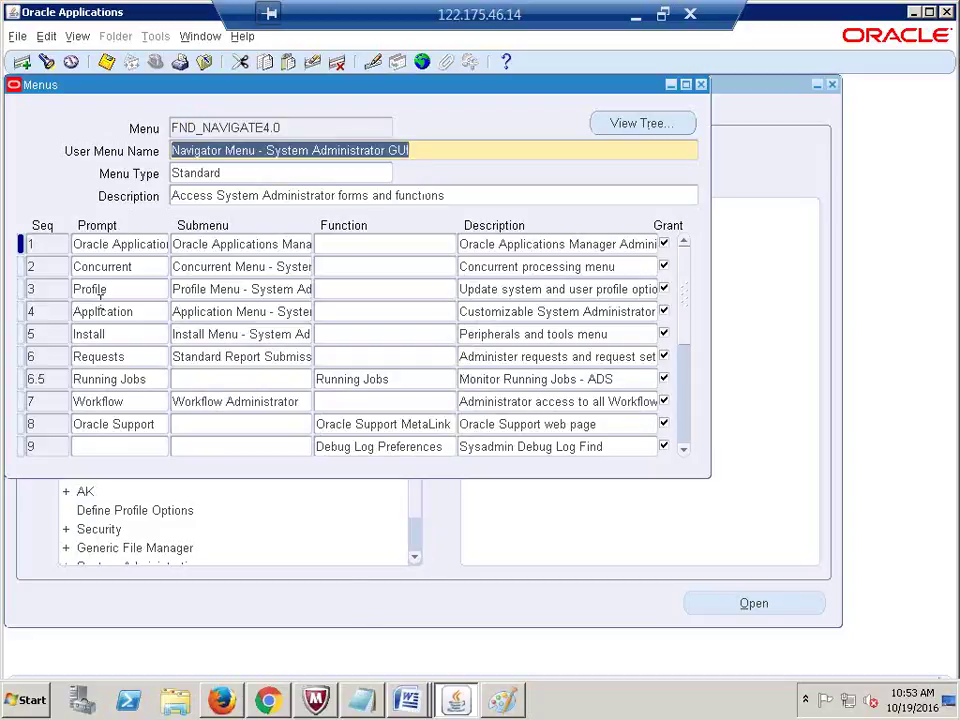
drag(118, 97, 348, 120)
Step: Expand the Profile branch in the Navigator to show System and Personal
click(40, 354)
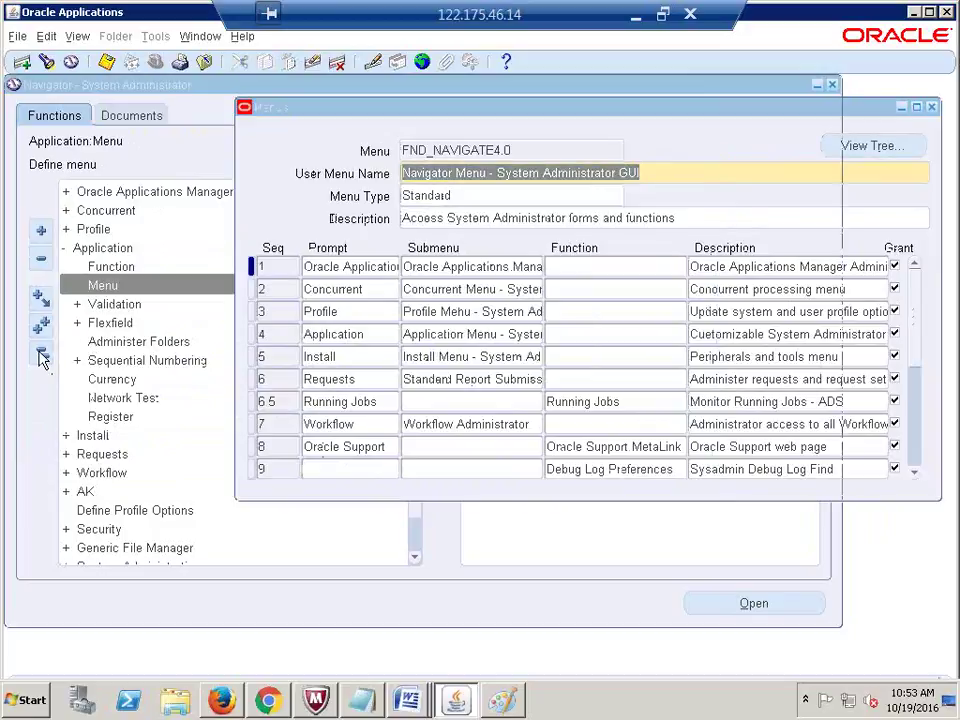
click(874, 118)
drag(677, 103, 677, 101)
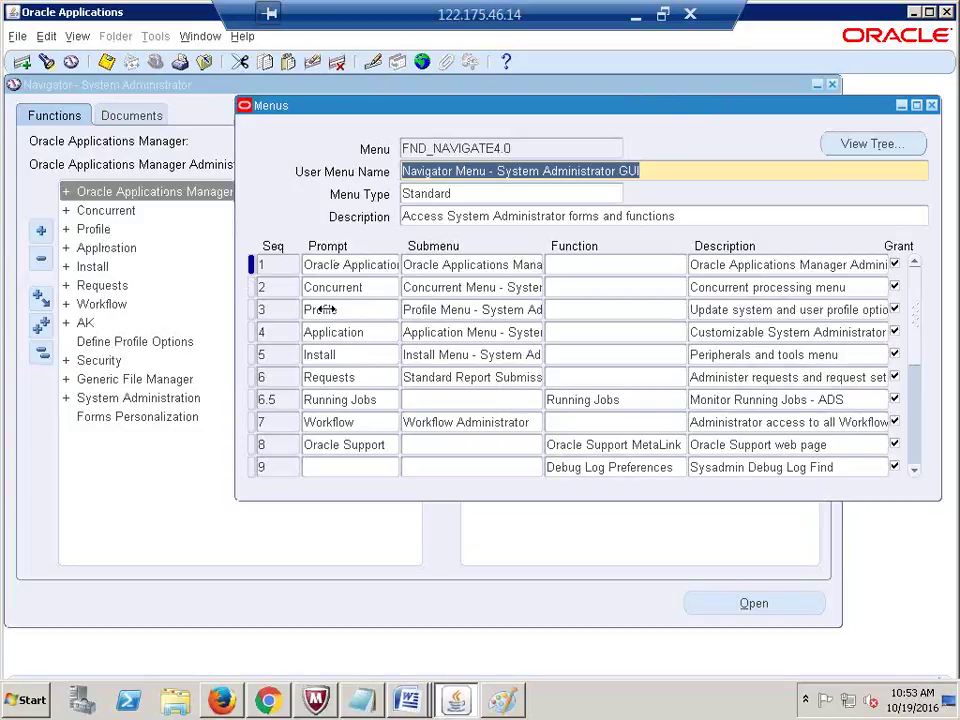
click(91, 232)
double_click(92, 238)
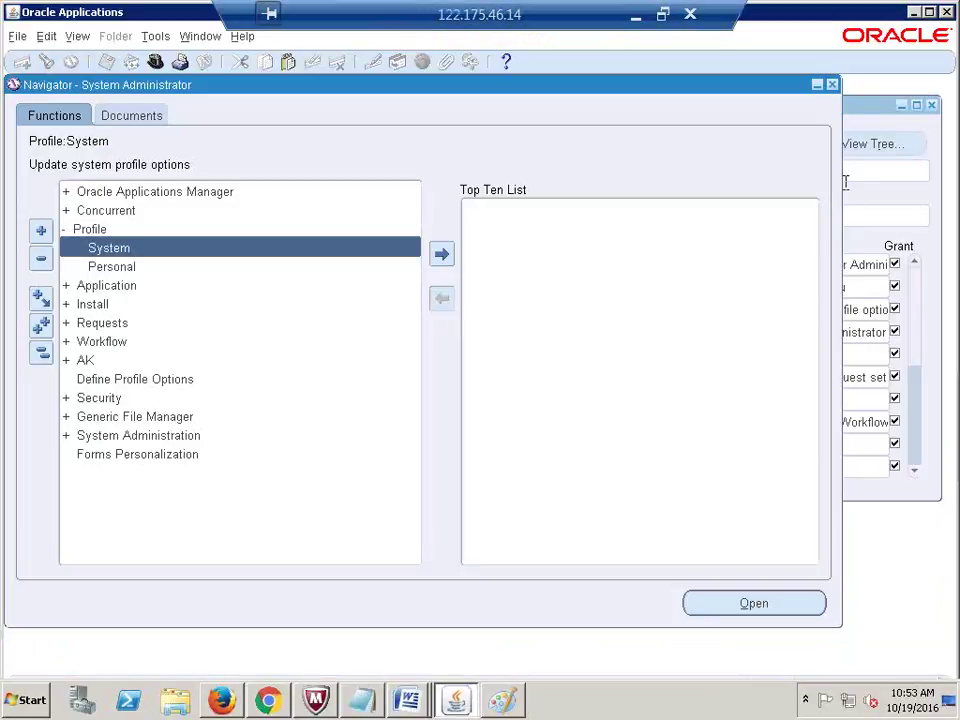
Step: Select the Profile submenu in row 3 of Menus, then clear the form for querying
click(868, 111)
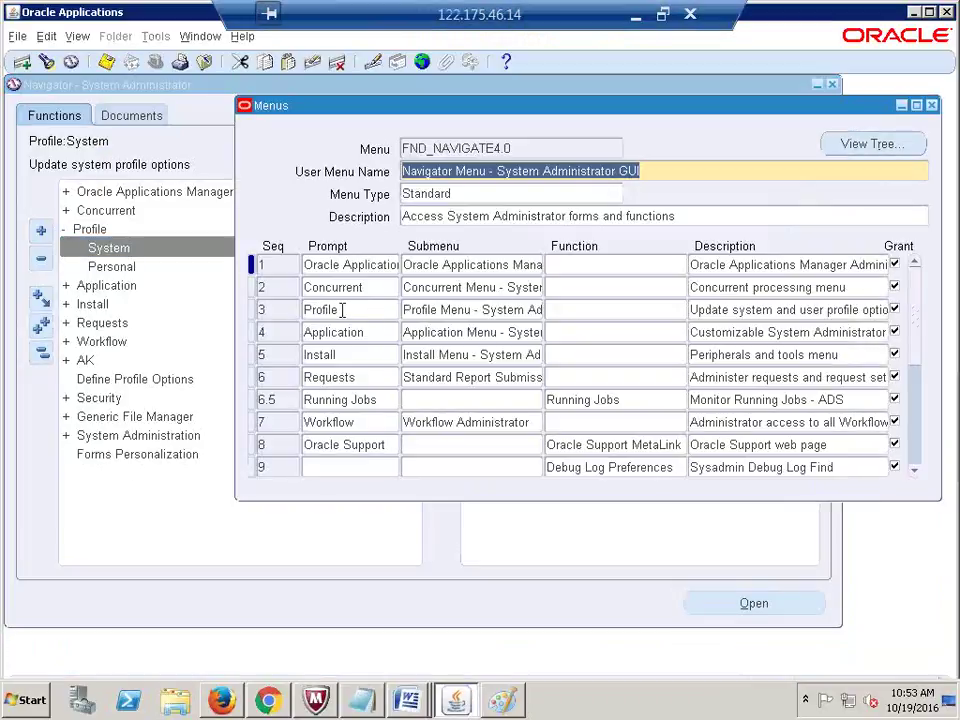
click(432, 312)
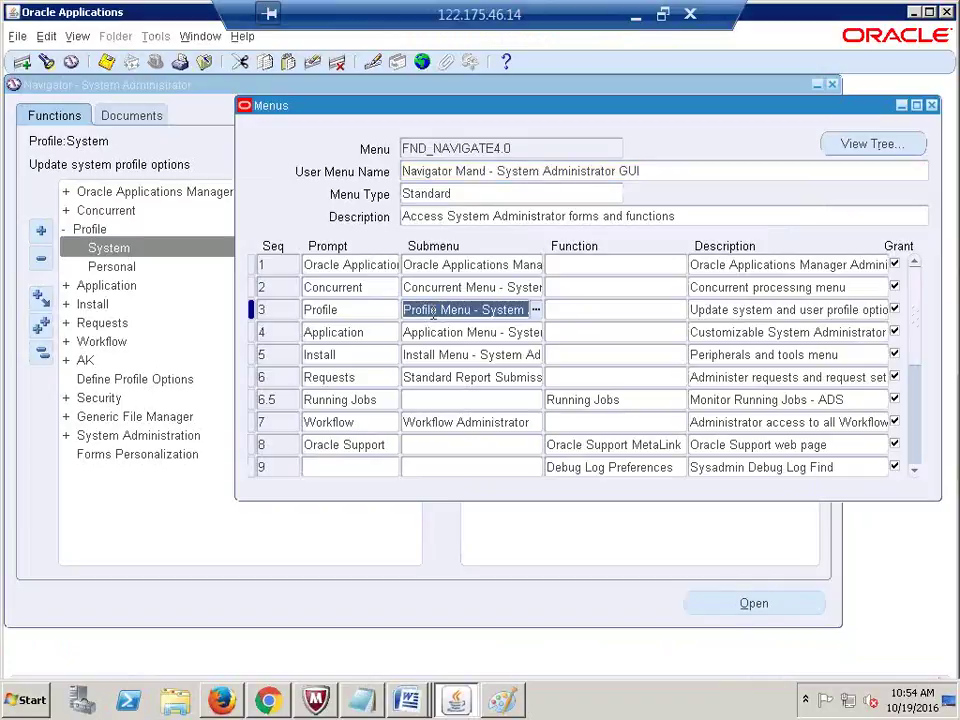
click(448, 168)
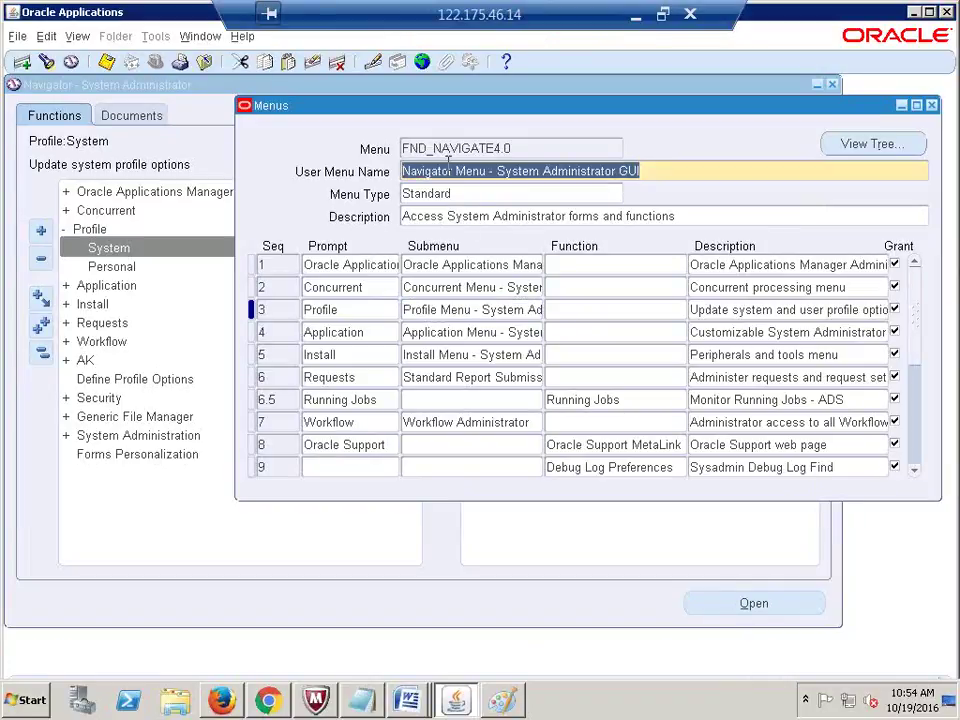
key(F11)
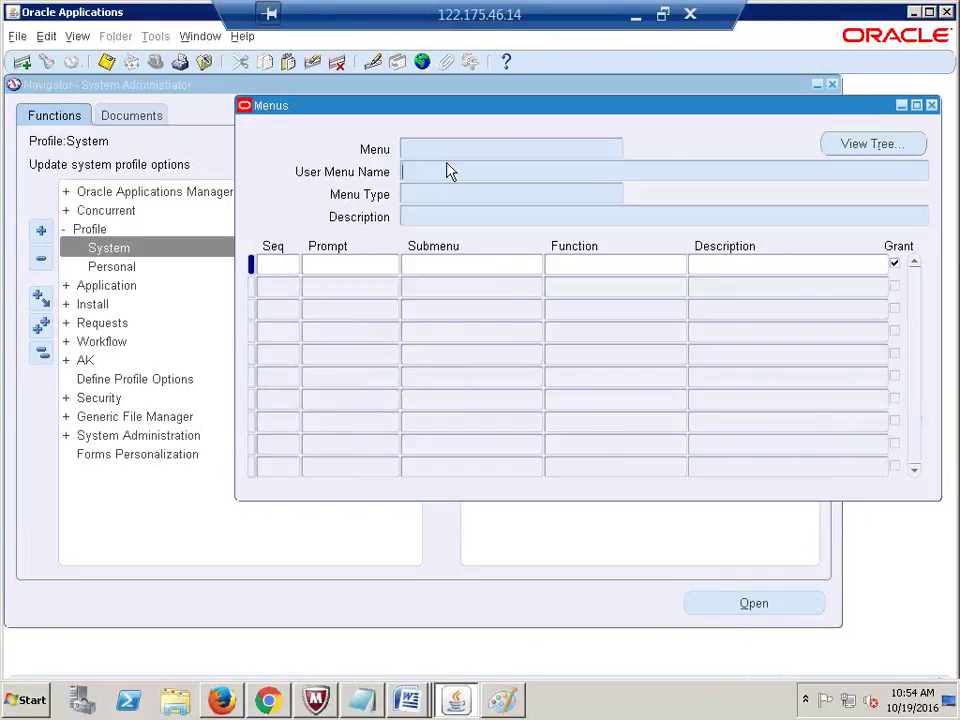
Step: Query Menus for Profile Menu - System Administrator GUI (FND_NAVPROFILE4.0)
click(448, 171)
text(Profile Menu - System Administrator GUI)
key(ctrl+F11)
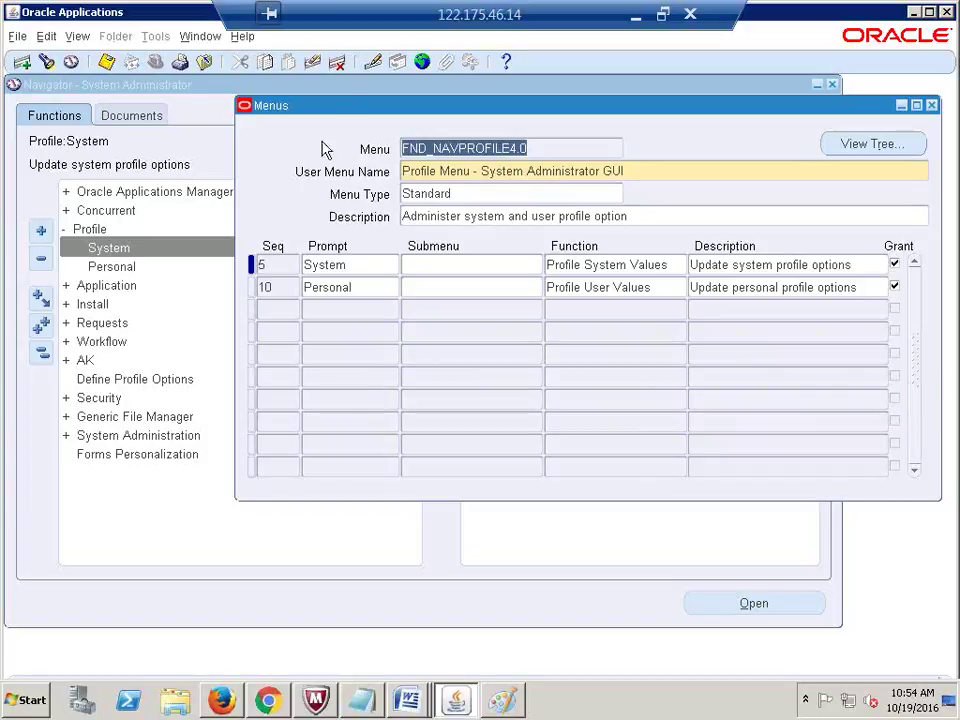
Step: Close the Menus form, collapse the Navigator, and switch to the Word screenshot
click(931, 106)
click(42, 358)
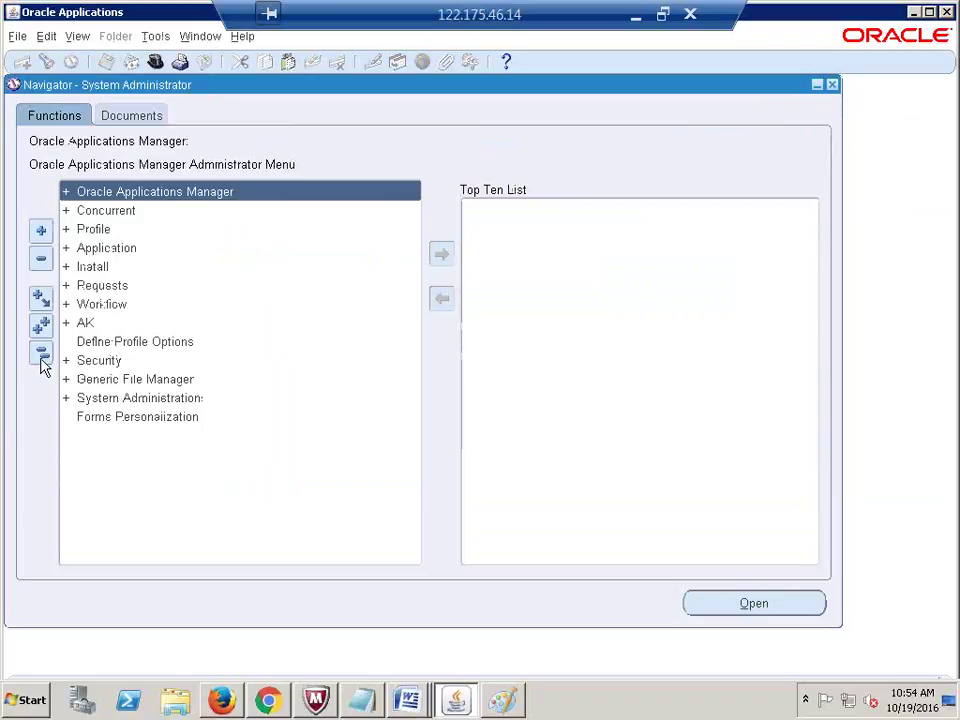
key(alt+Tab)
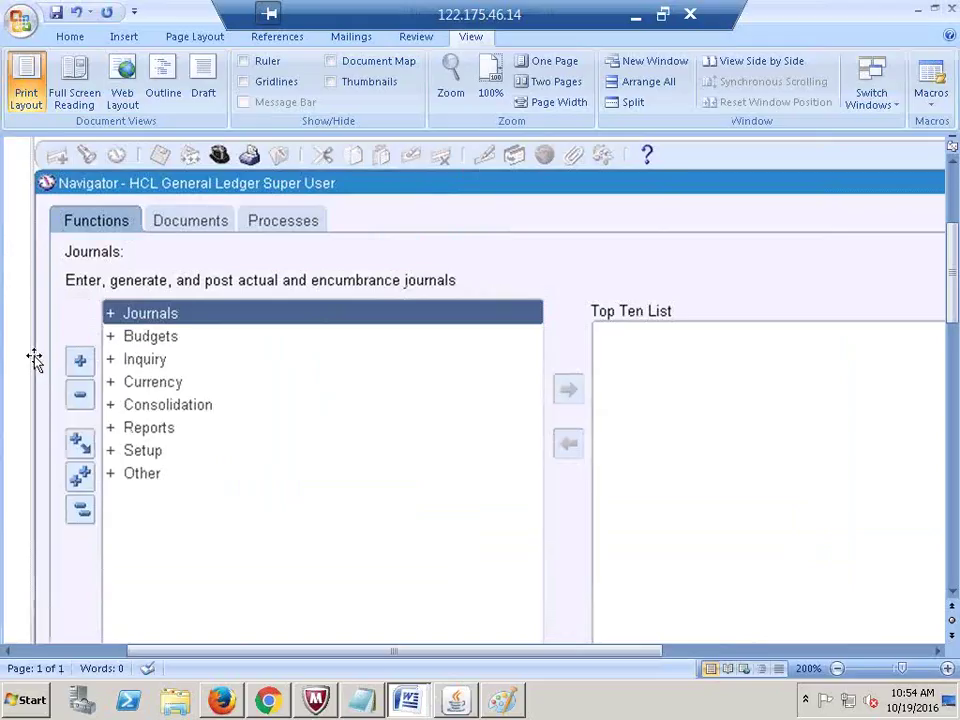
Step: Draw three small rectangles beneath the Menu : GL_SUPERUSER label in Paint
click(502, 702)
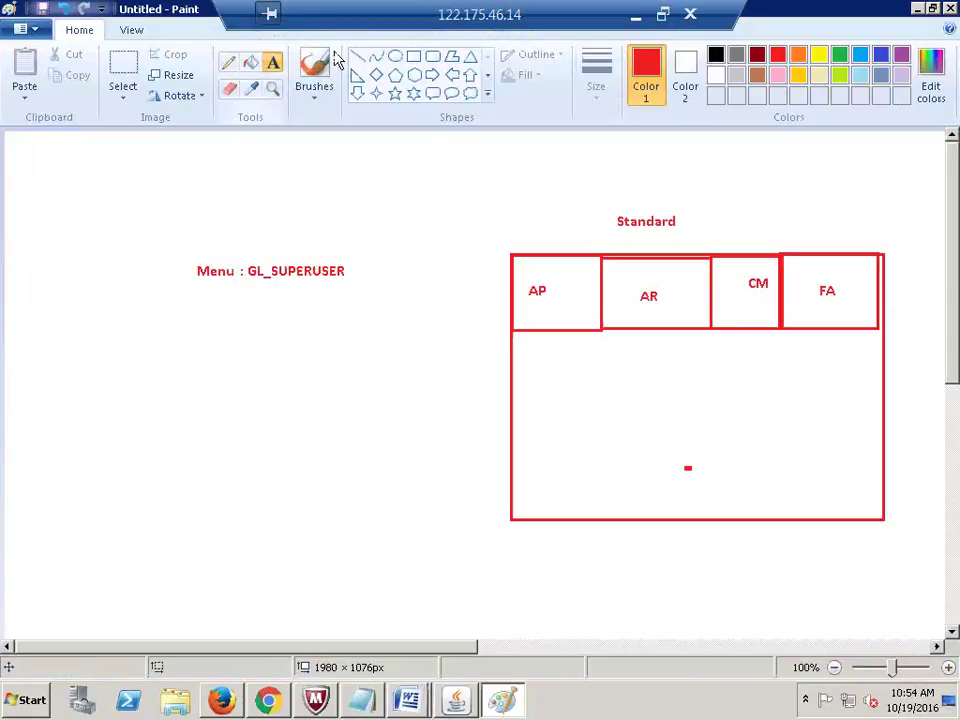
click(414, 57)
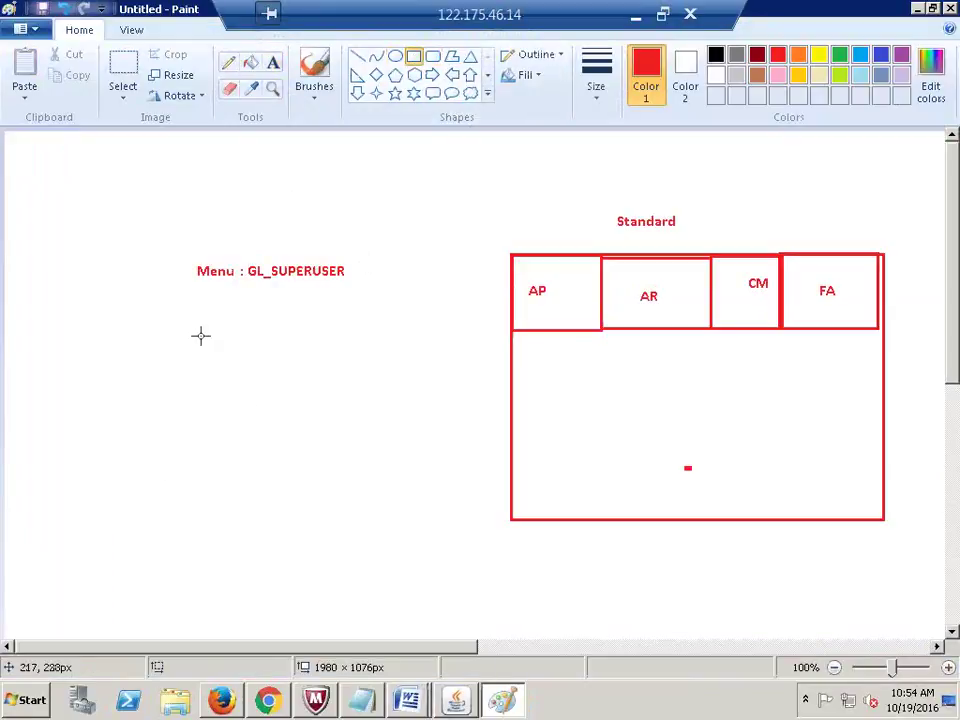
drag(200, 337, 273, 418)
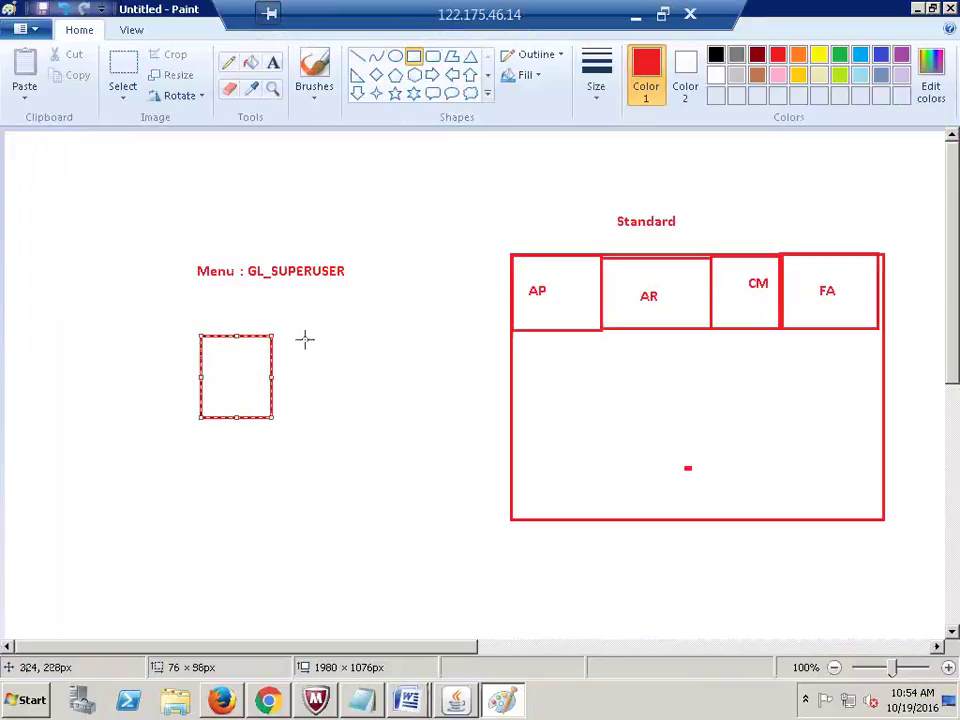
drag(291, 336, 373, 418)
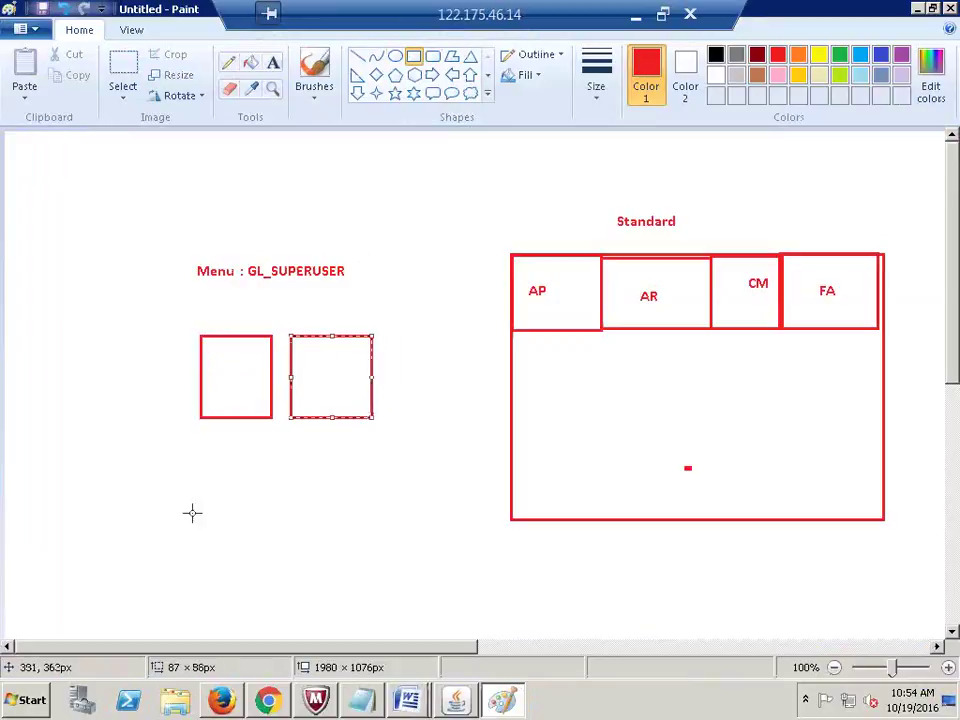
drag(206, 455, 283, 544)
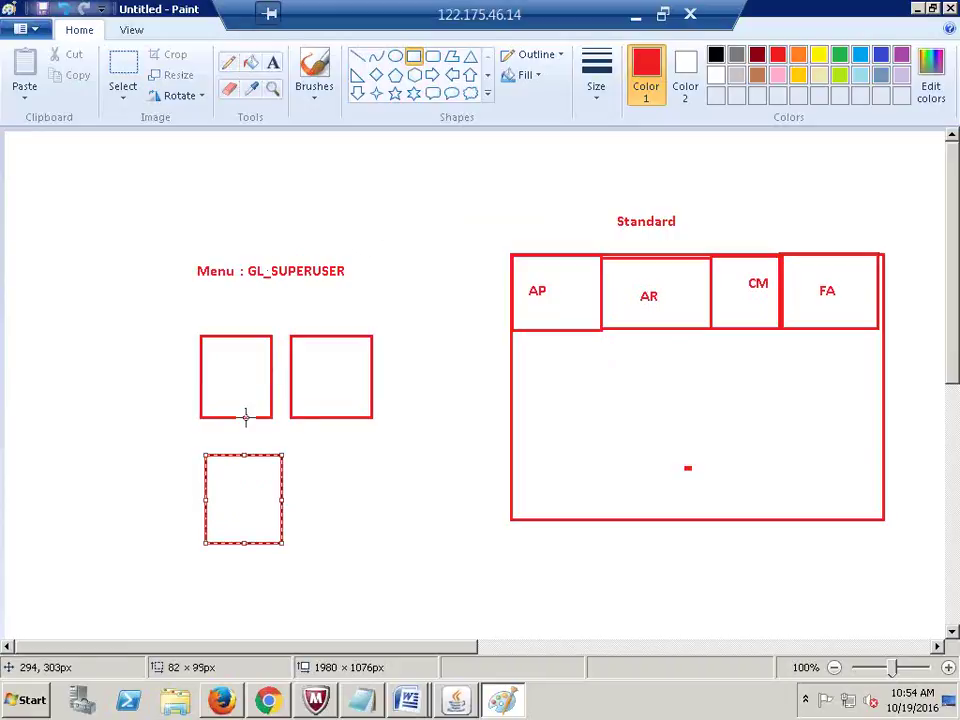
Step: Label the three boxes dfsd, dfsda and dfdsa with the Text tool
click(273, 62)
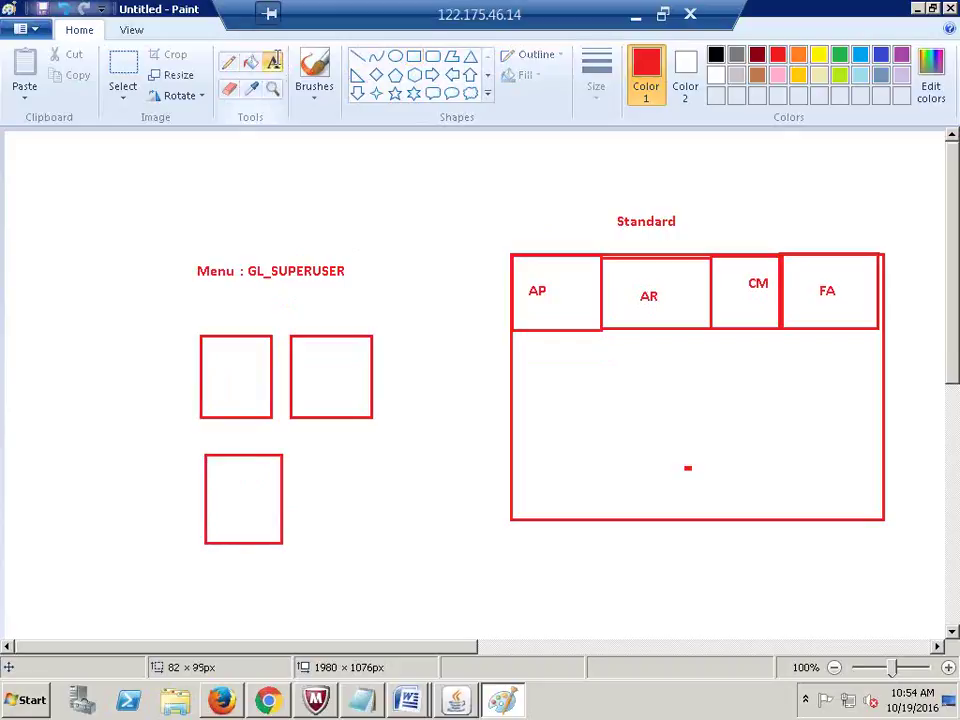
click(224, 366)
text(dfsd)
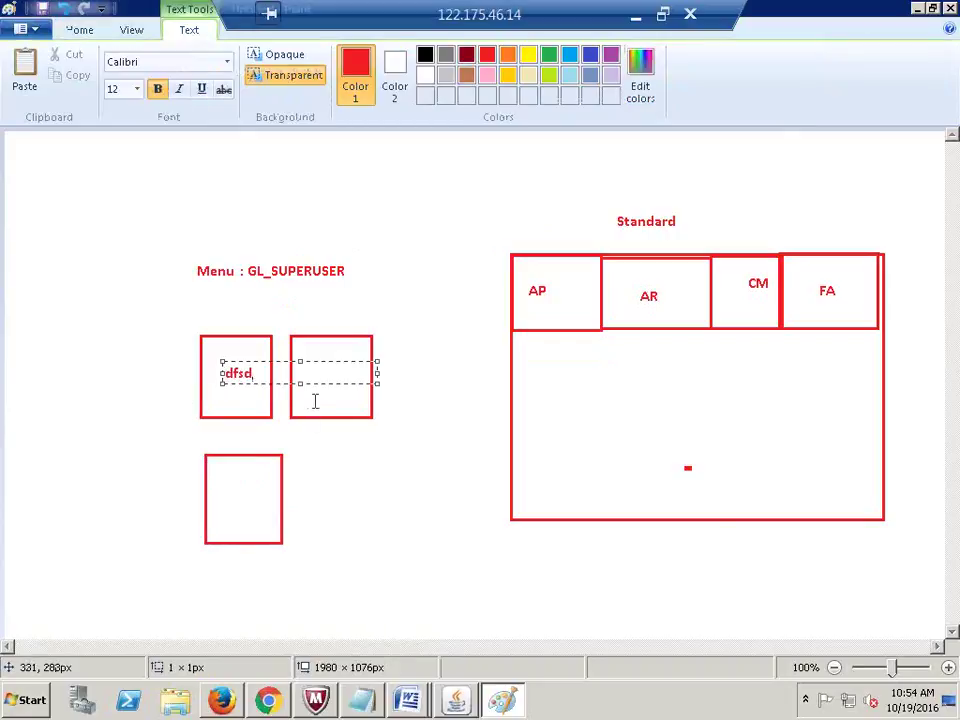
click(316, 401)
click(316, 388)
text(dfsda)
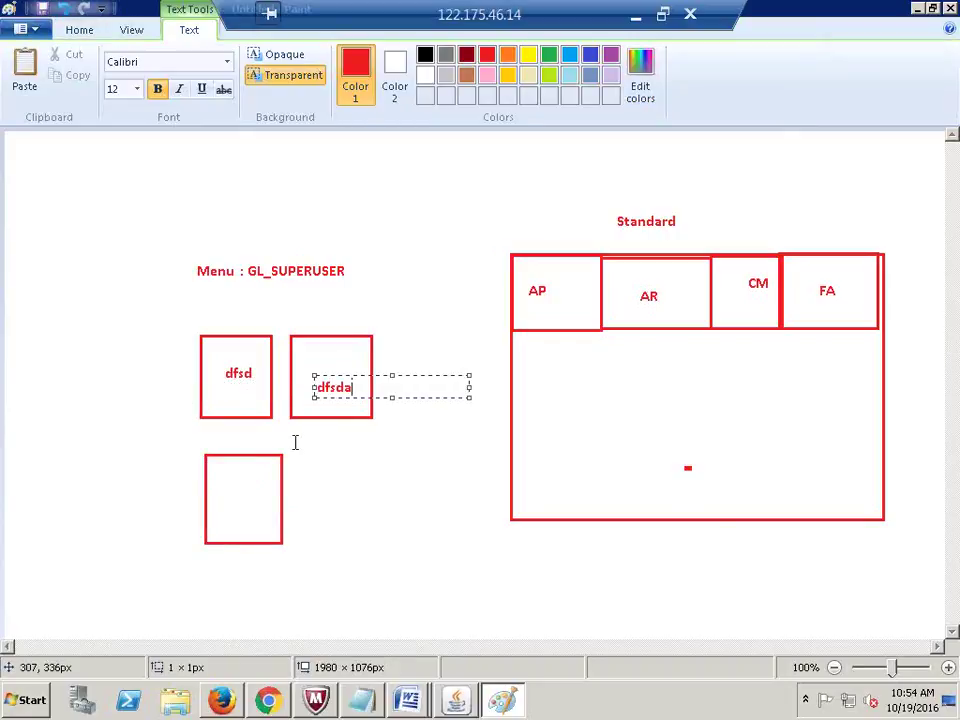
click(229, 492)
click(229, 492)
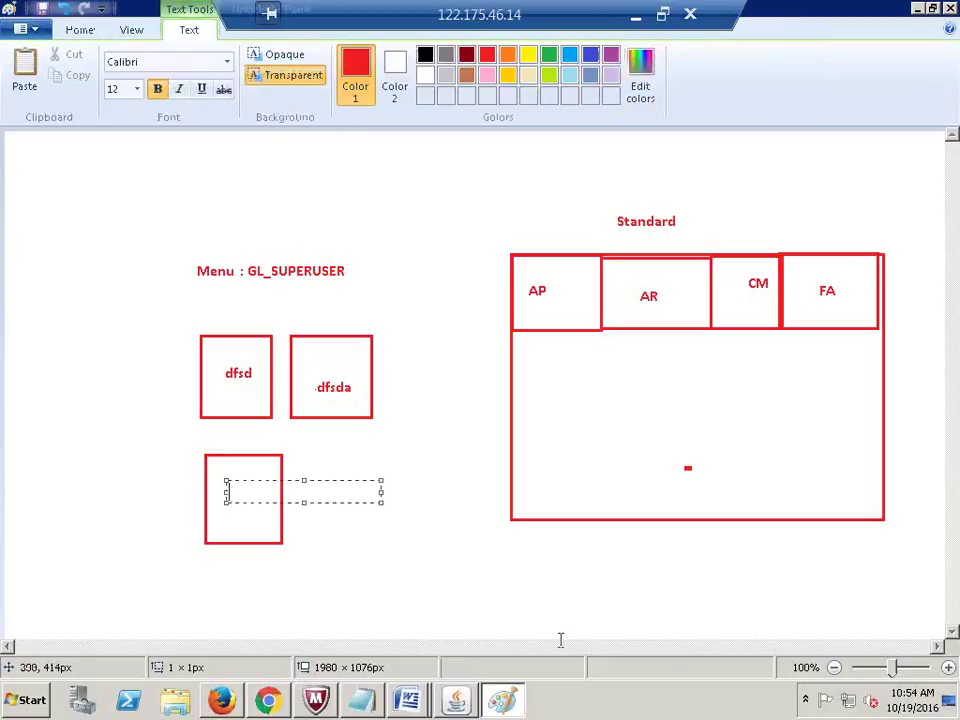
text(dfdsa)
click(423, 580)
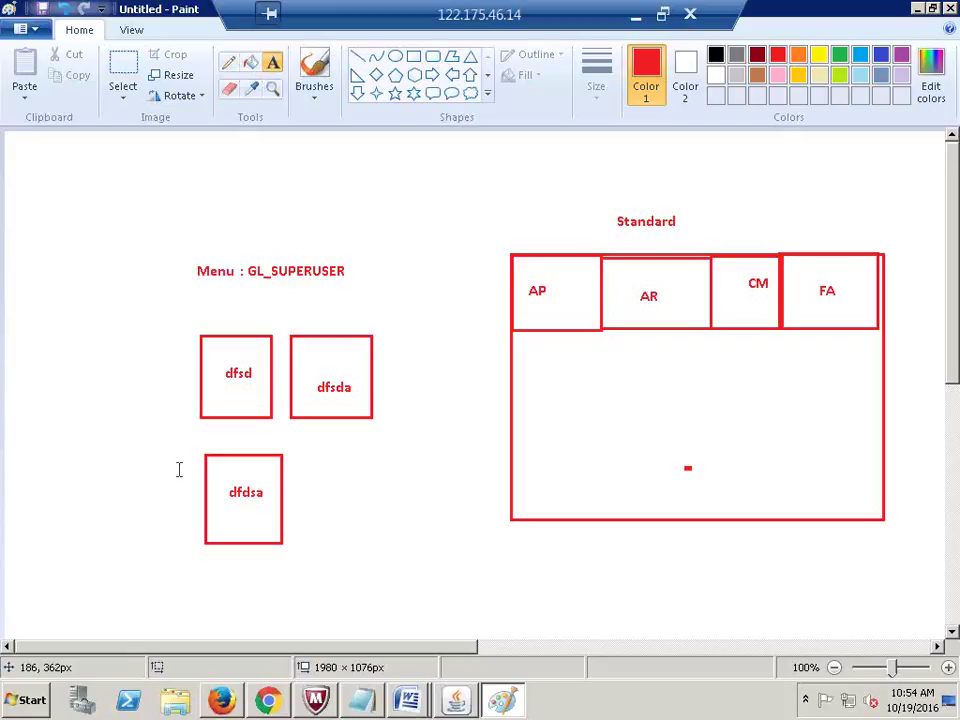
click(237, 364)
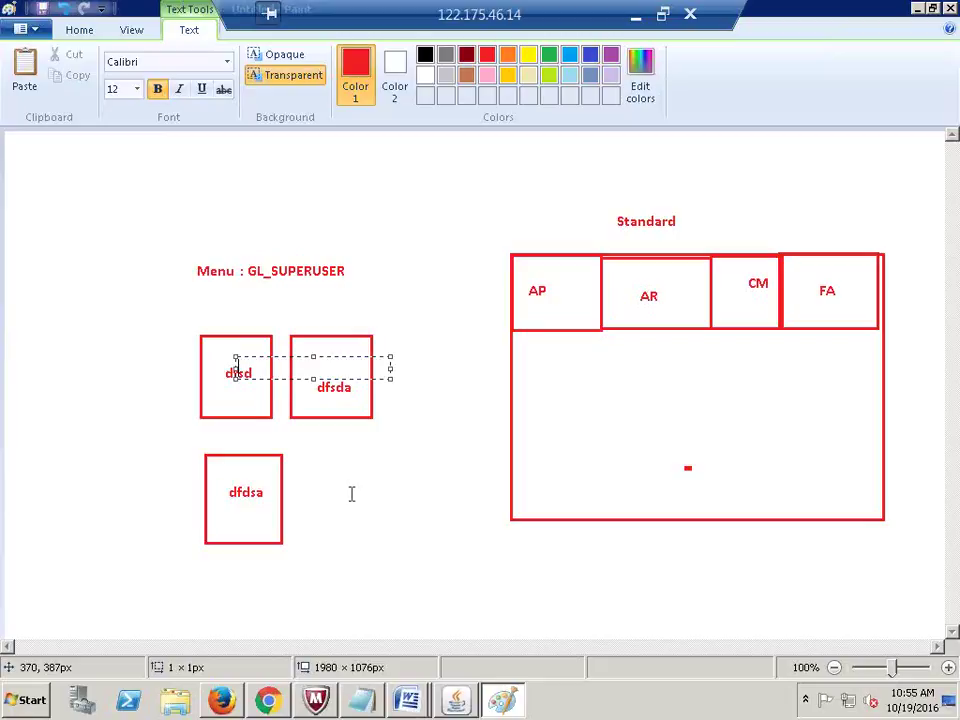
click(351, 493)
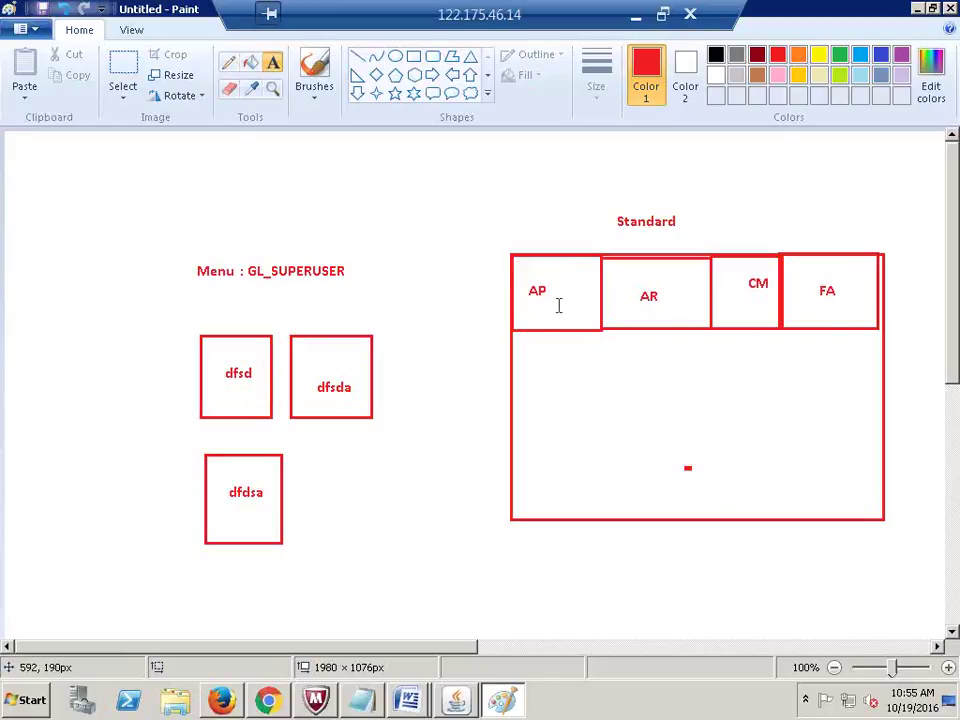
Step: Delete the AP label in the Standard grid's first cell and type GL there
click(116, 55)
drag(519, 280, 568, 304)
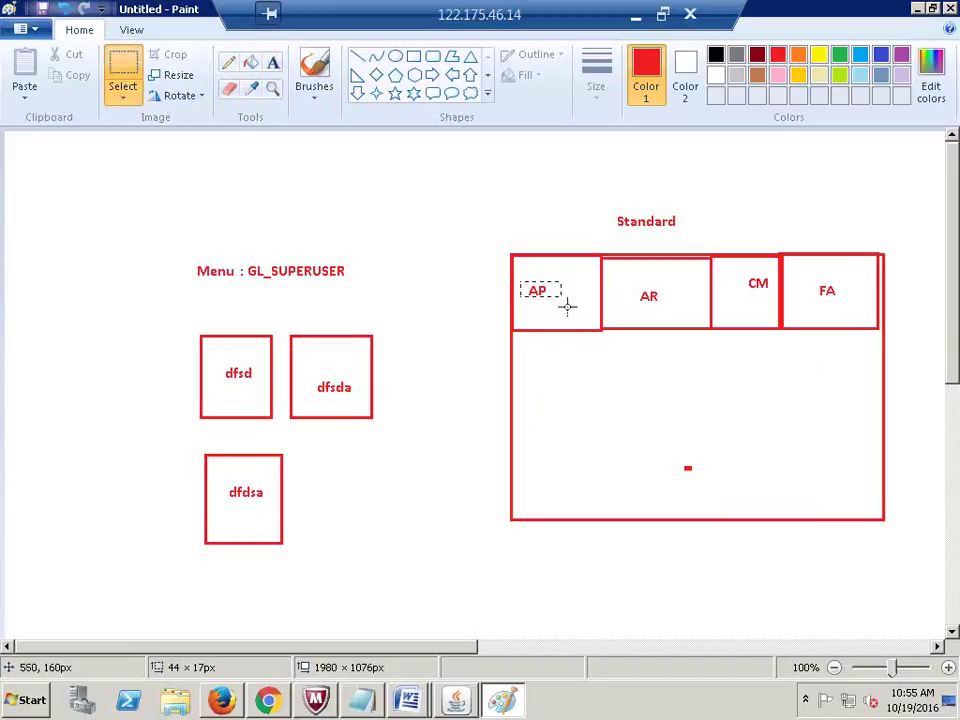
key(Delete)
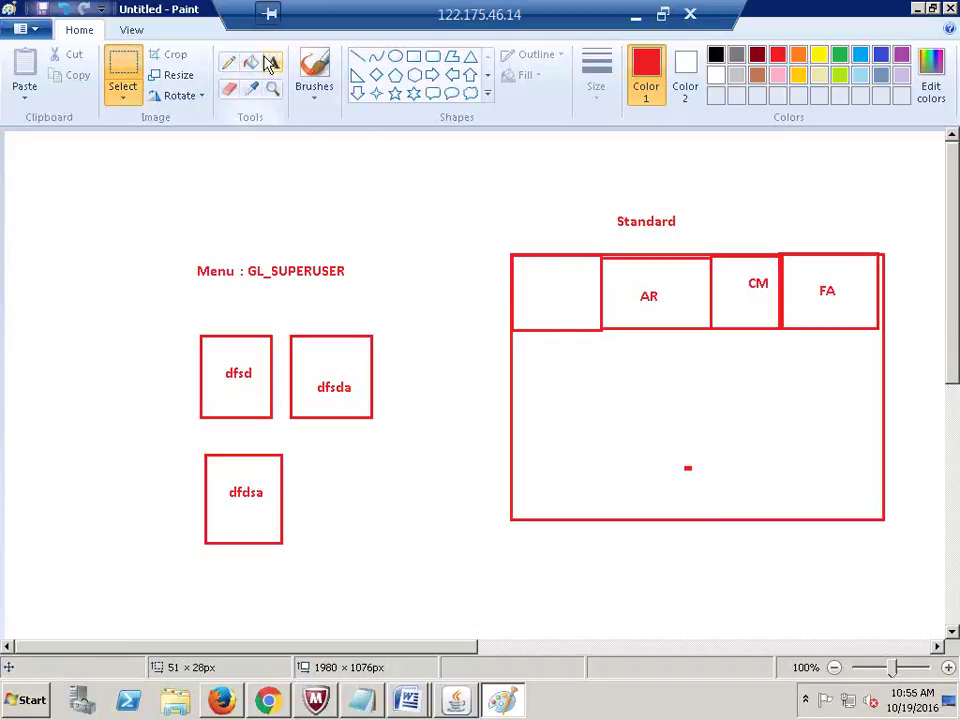
click(272, 62)
click(529, 284)
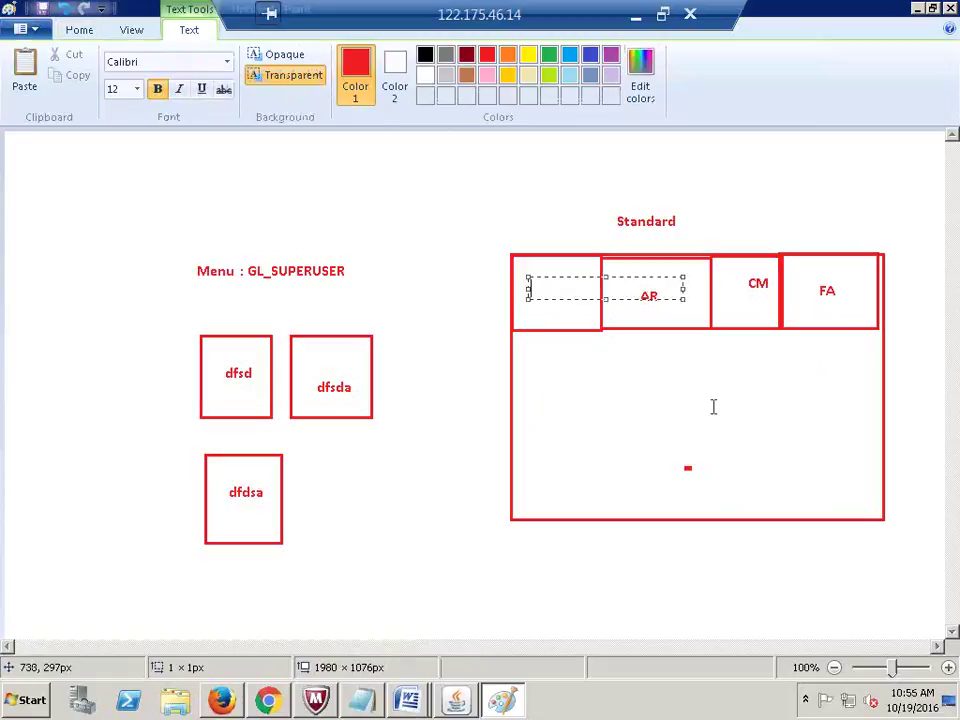
text(GL)
click(709, 392)
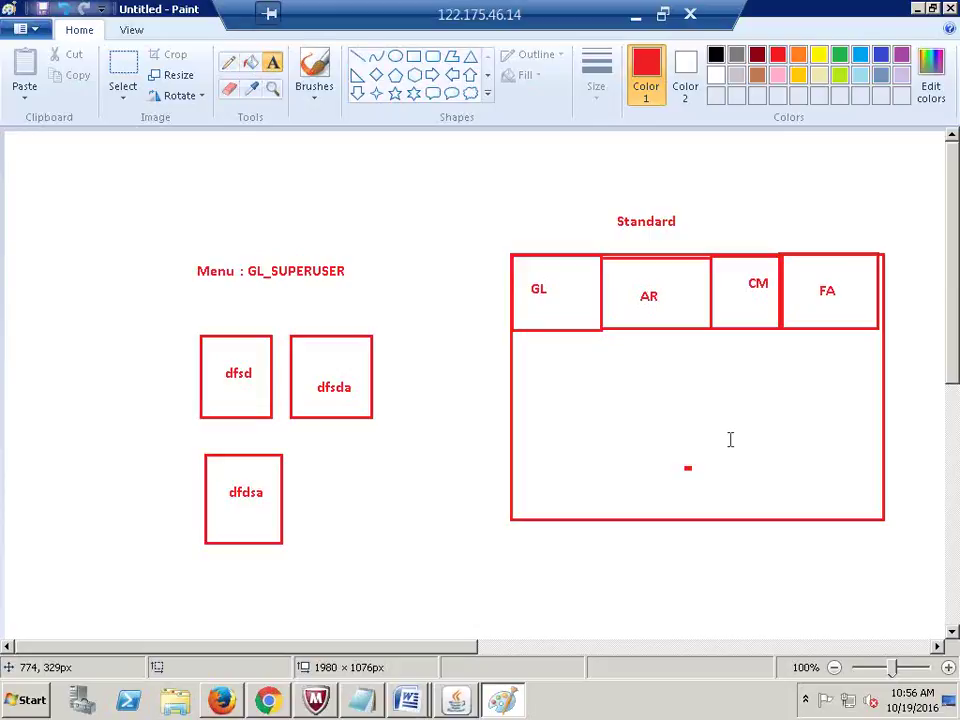
Step: Open Security > Responsibility > Define and load HCL General Ledger Super User from the Find list
key(alt+Tab)
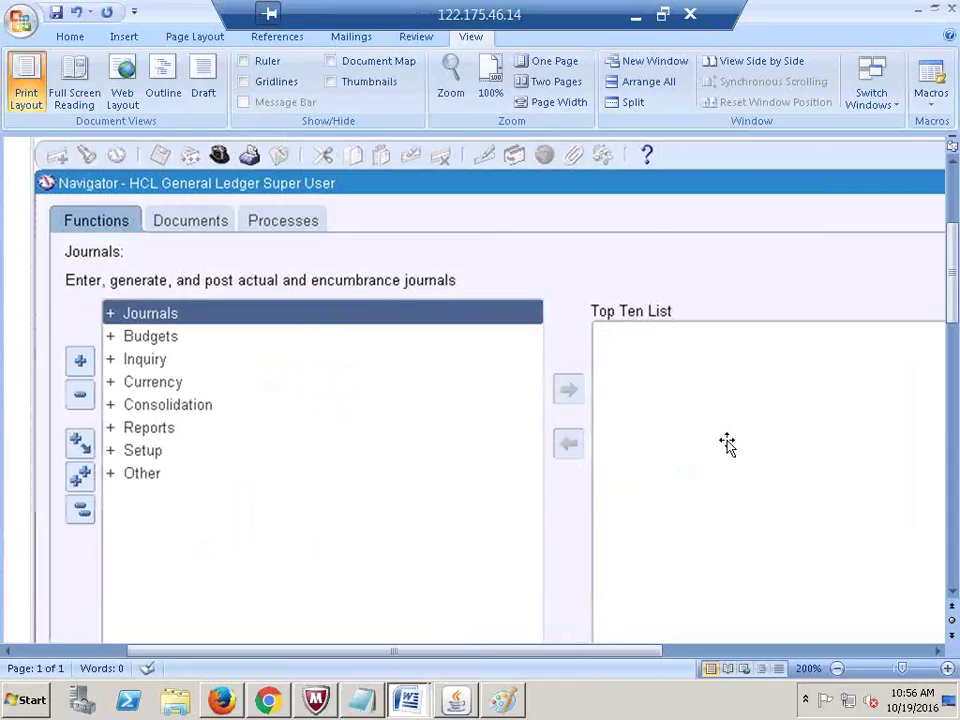
key(alt+Tab)
key(alt+Tab)
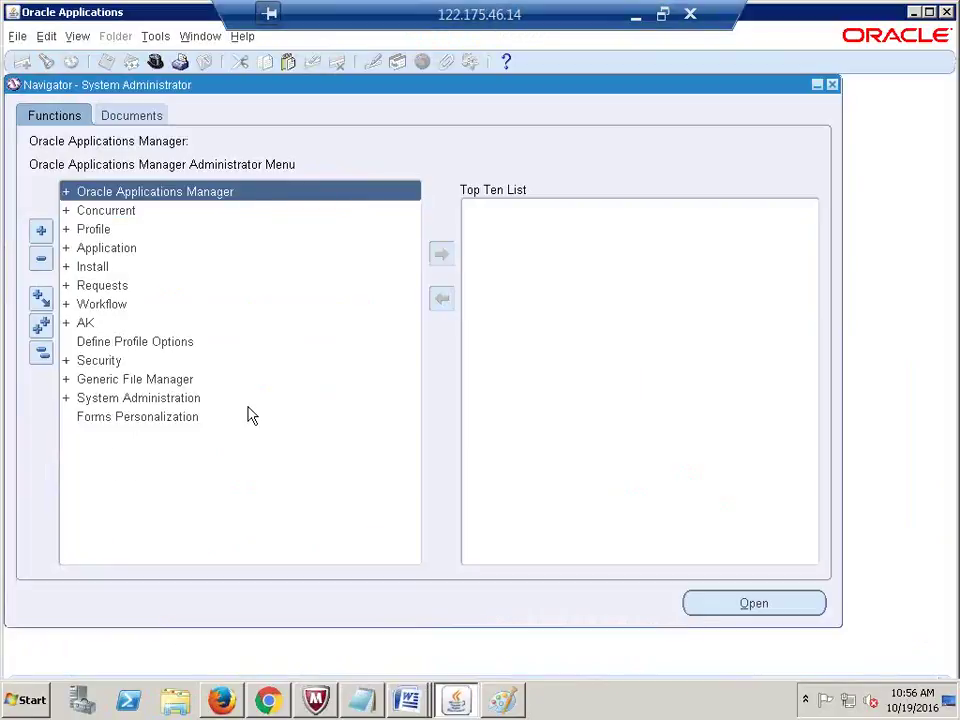
click(103, 362)
double_click(103, 362)
click(122, 378)
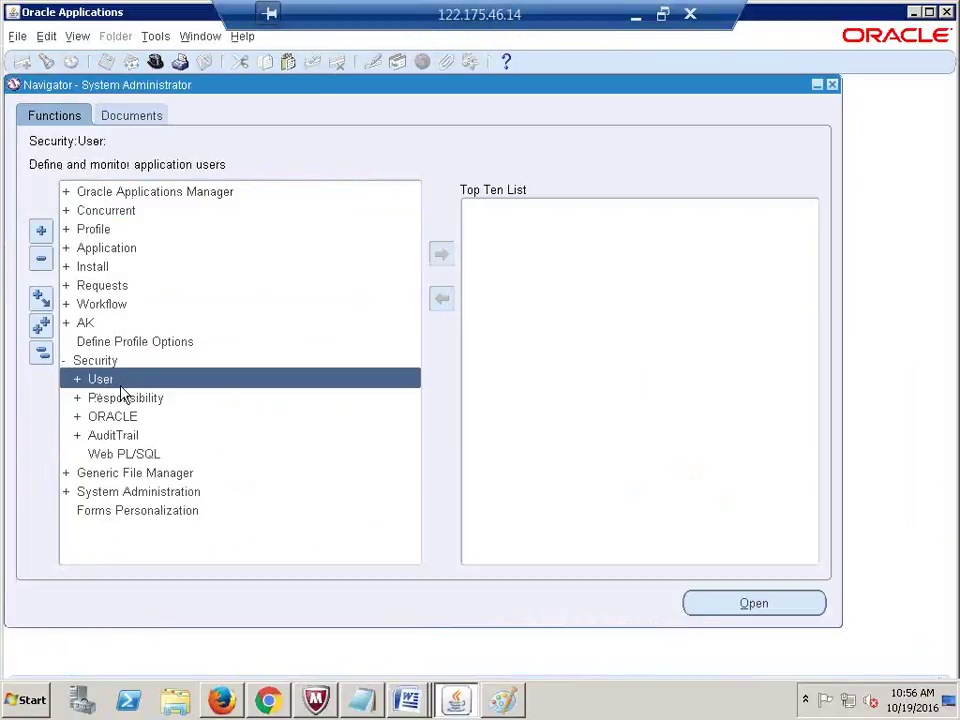
click(120, 398)
double_click(122, 398)
click(143, 418)
double_click(111, 416)
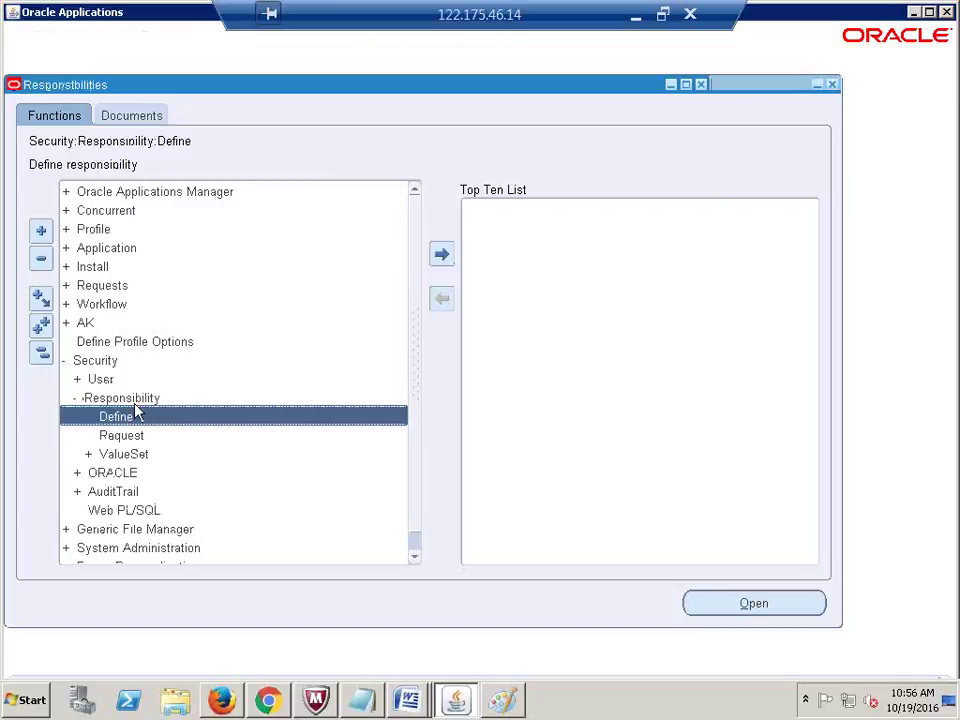
key(ctrl+F11)
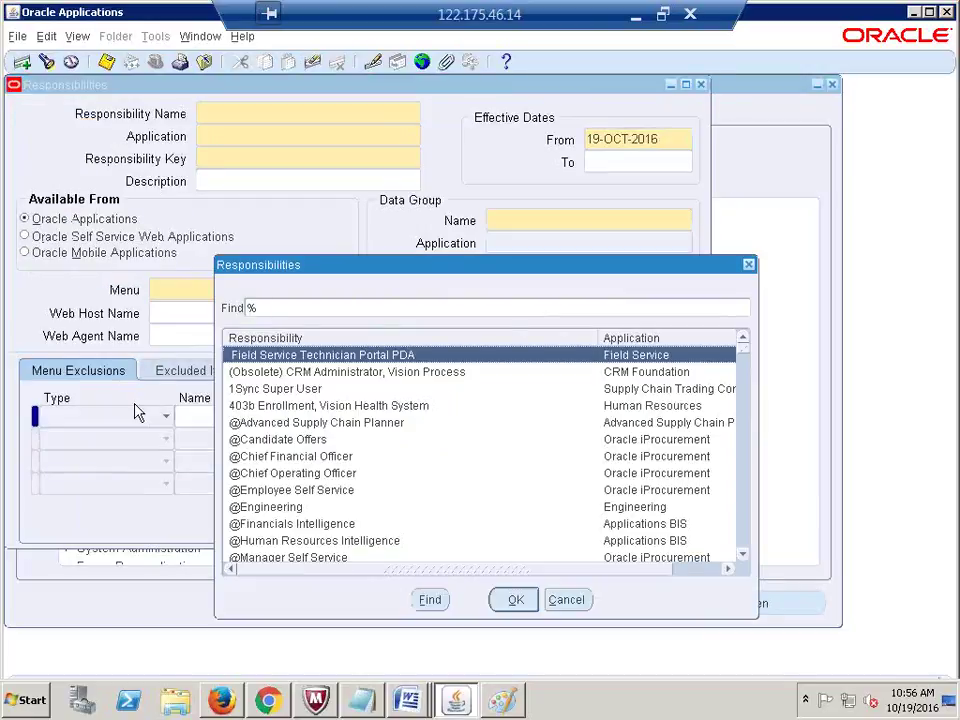
text(H)
key(Return)
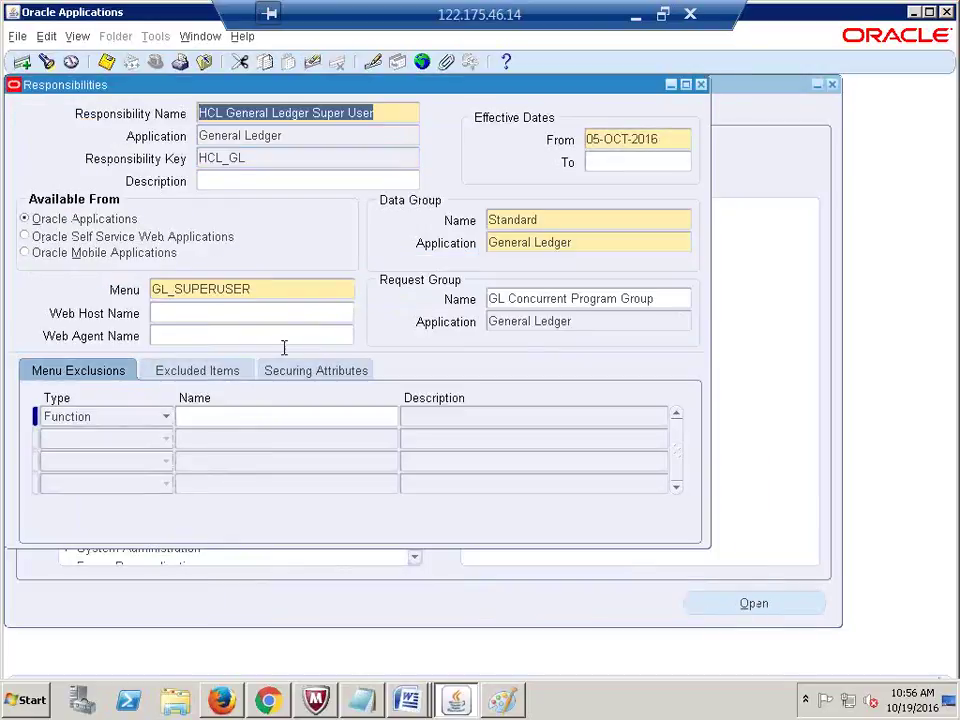
Step: Point out the record's GL_SUPERUSER menu and Standard data group values
click(283, 290)
double_click(182, 290)
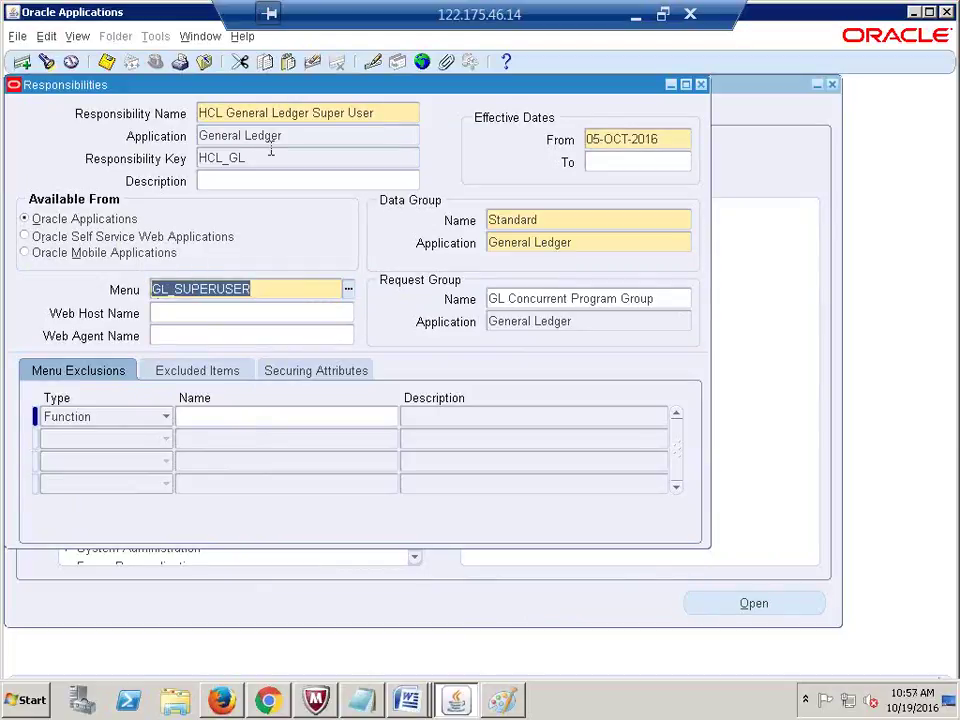
click(283, 113)
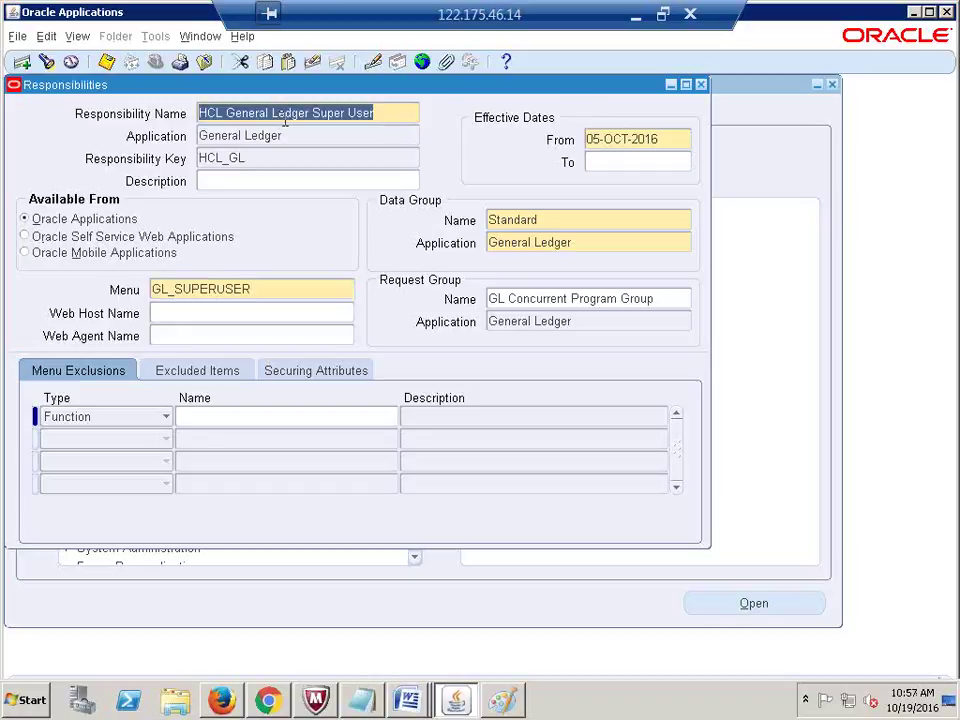
click(233, 288)
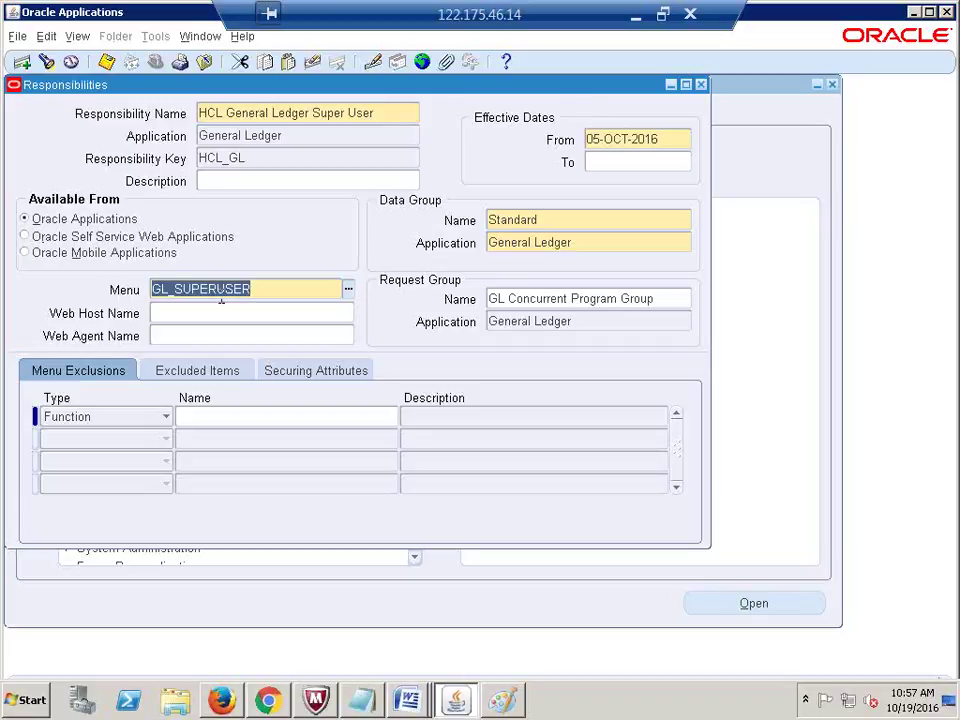
click(546, 222)
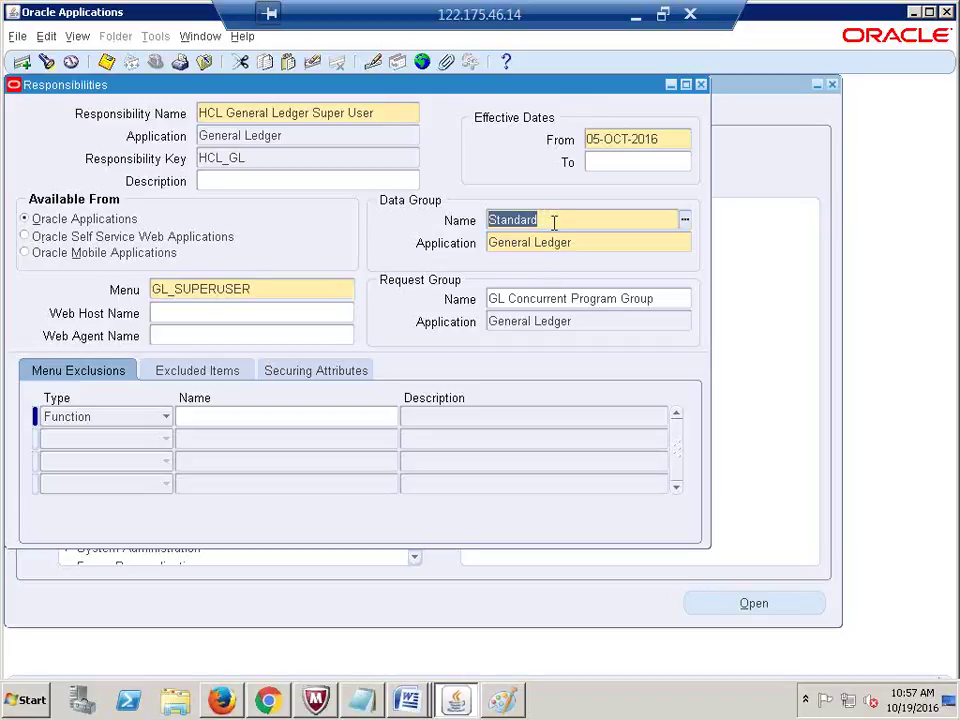
click(523, 218)
double_click(523, 218)
click(251, 289)
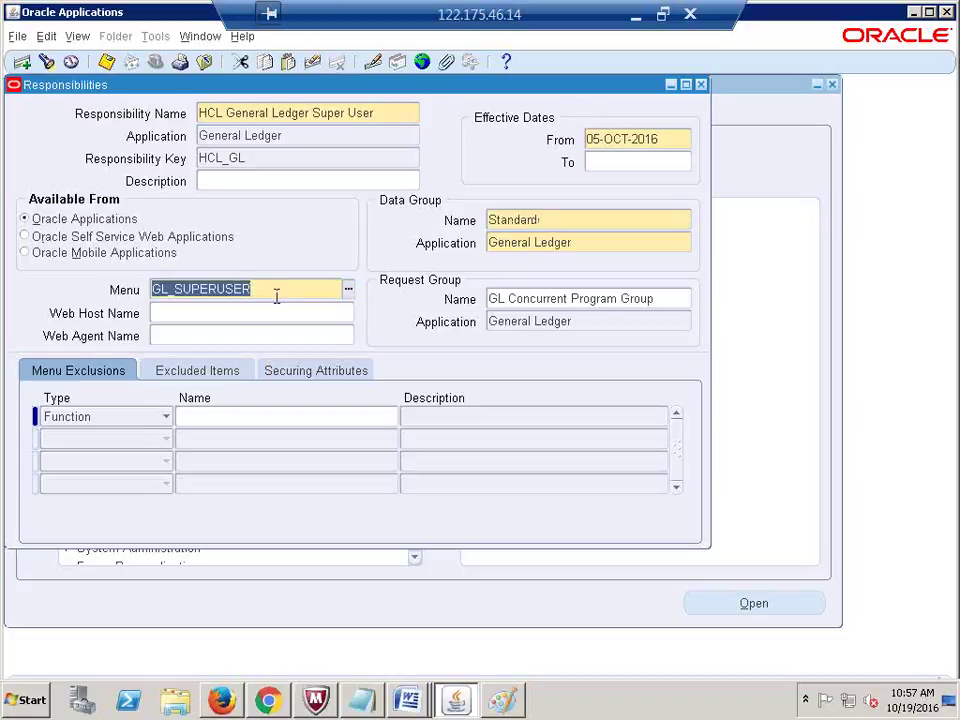
click(551, 220)
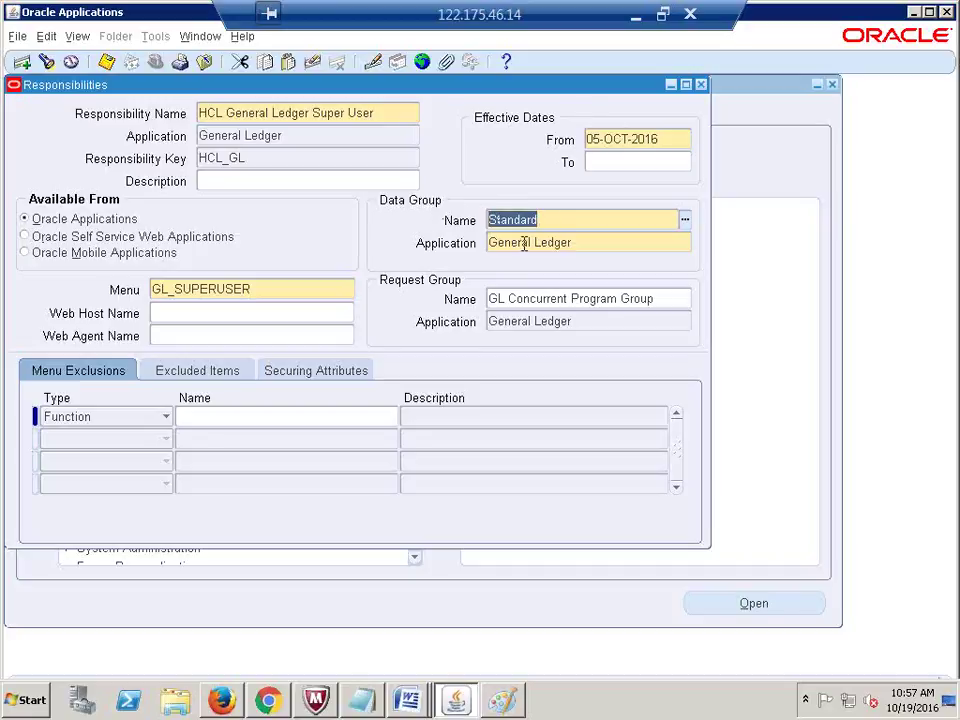
double_click(247, 289)
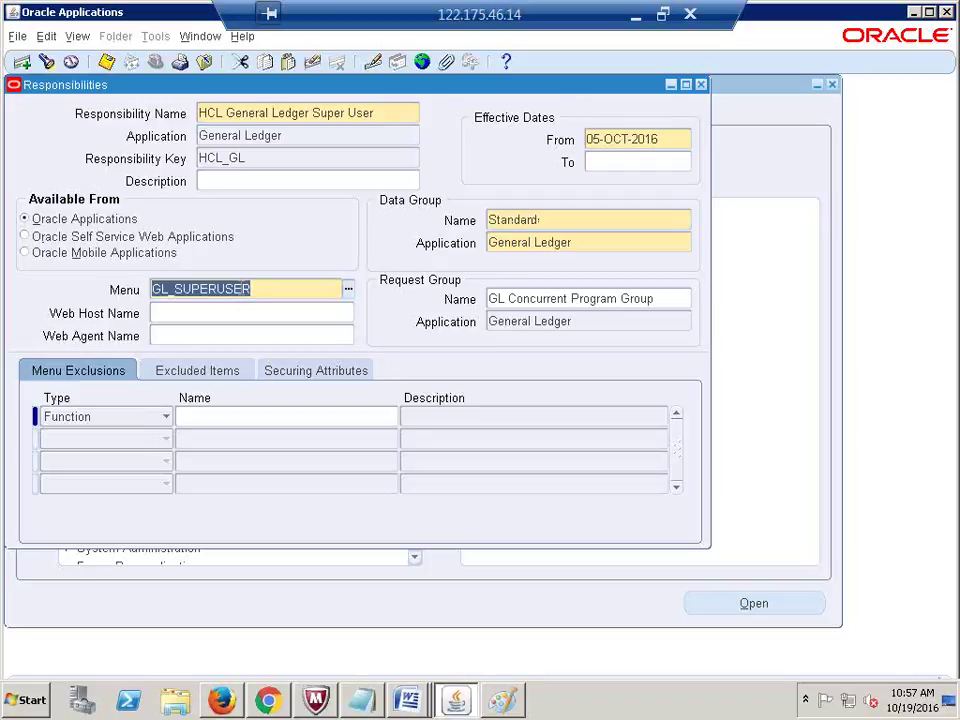
double_click(550, 221)
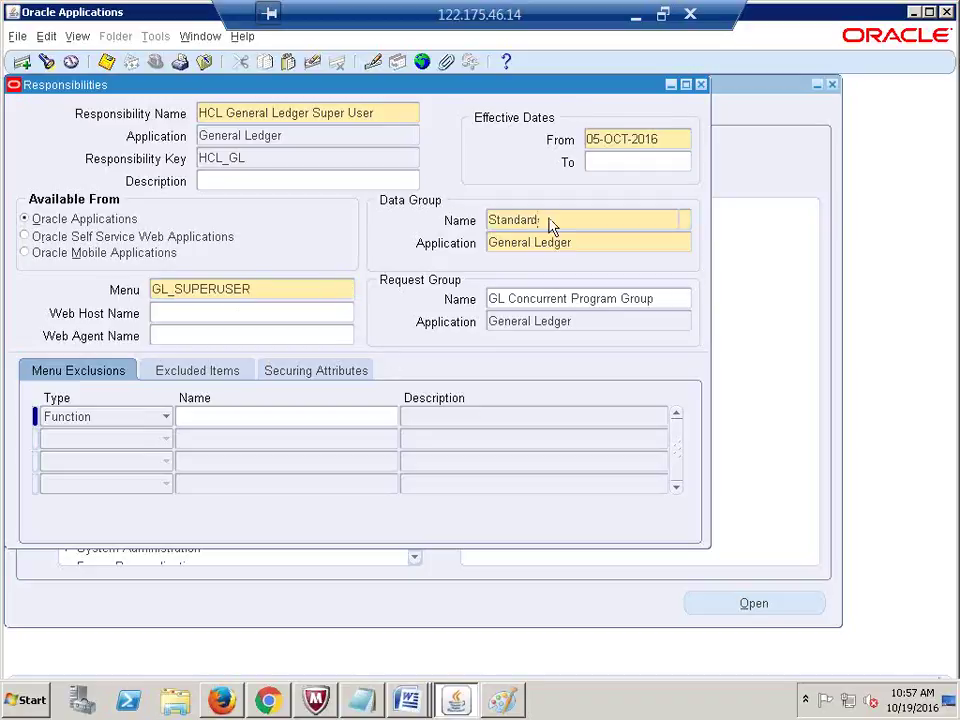
key(alt+Tab)
key(alt+Tab)
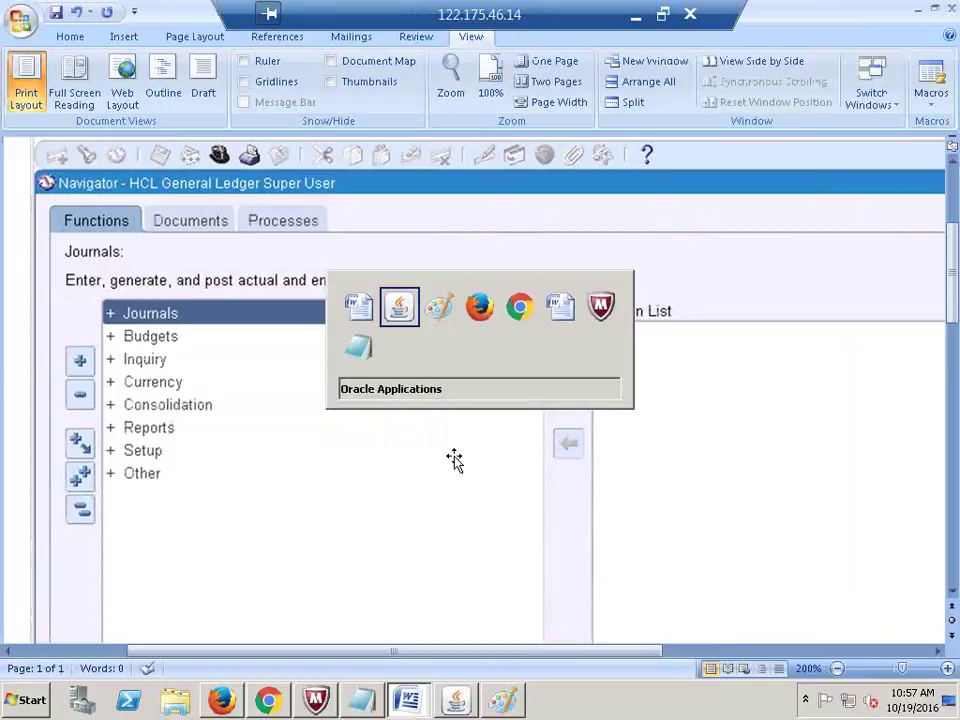
key(alt+Tab)
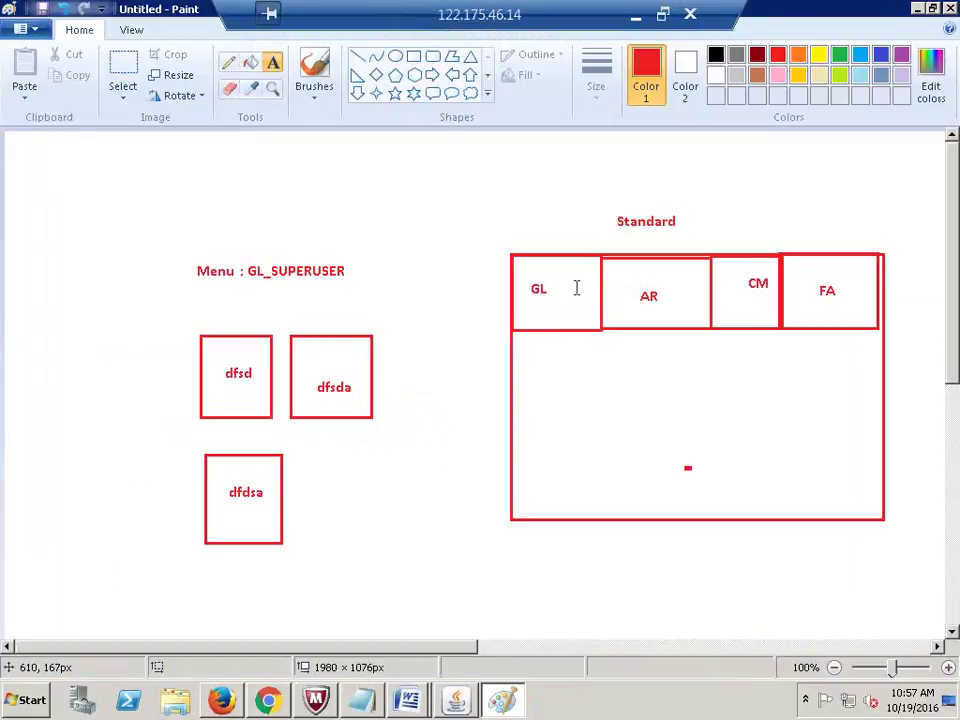
key(alt+Tab)
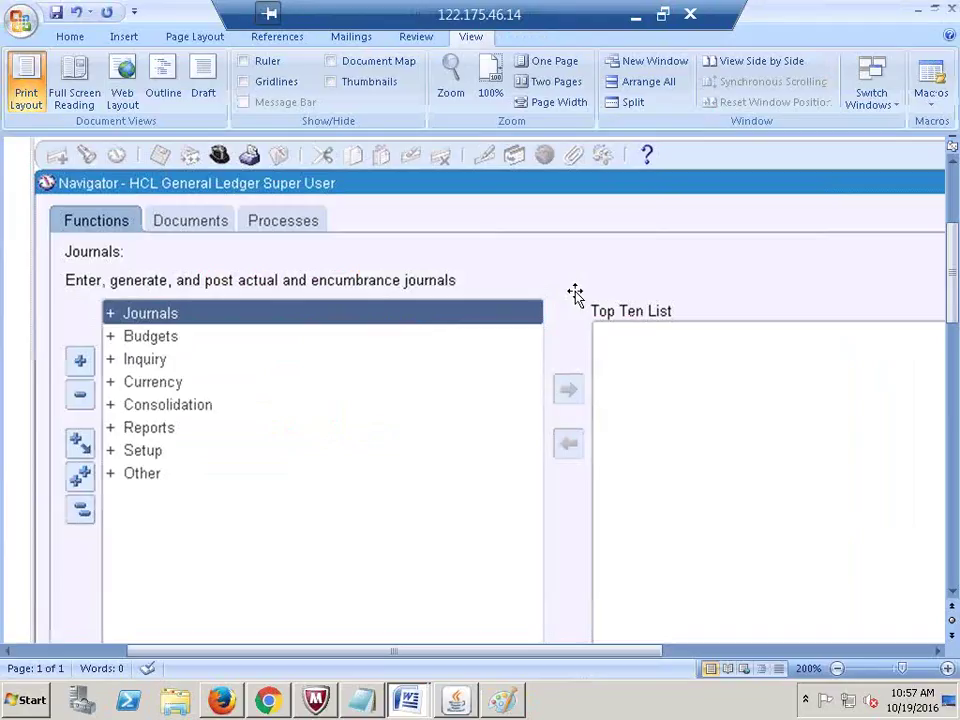
key(alt+Tab)
key(alt+Tab)
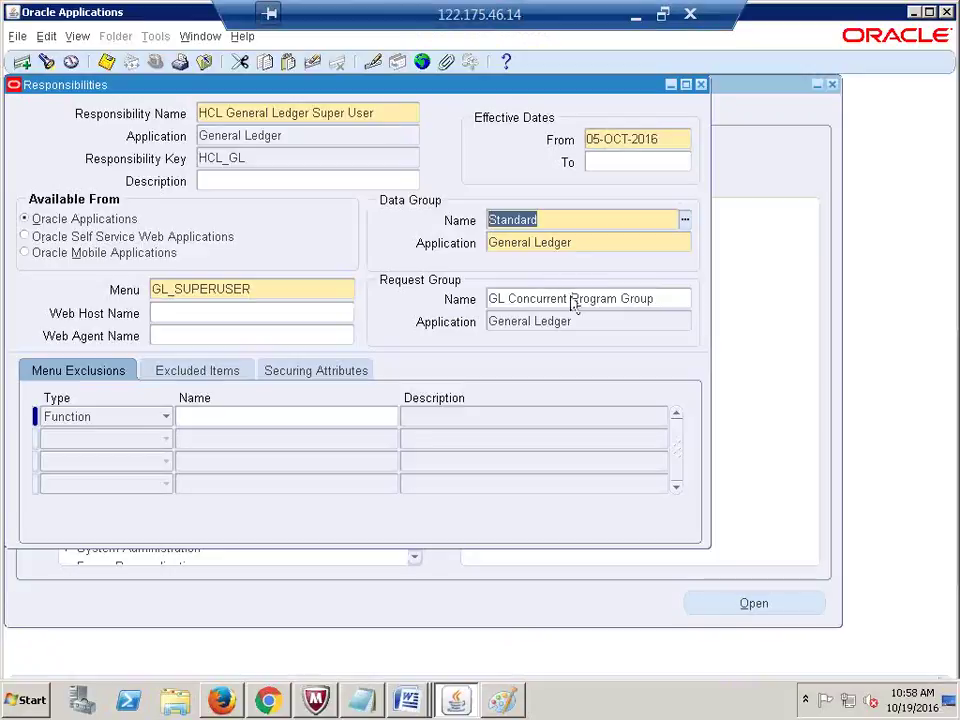
click(266, 286)
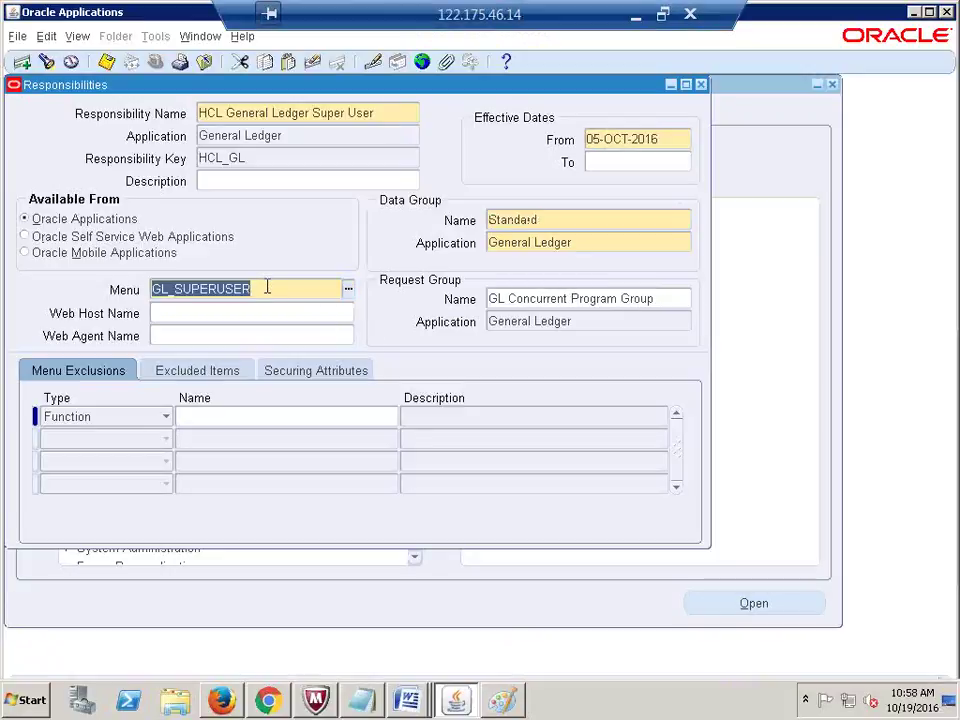
click(572, 245)
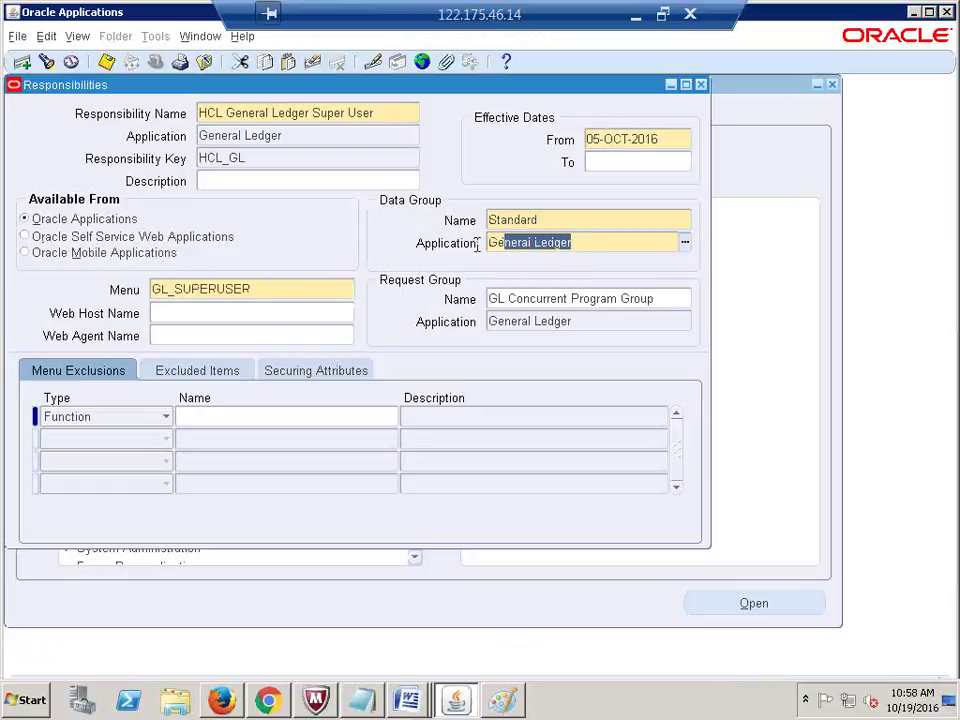
click(546, 220)
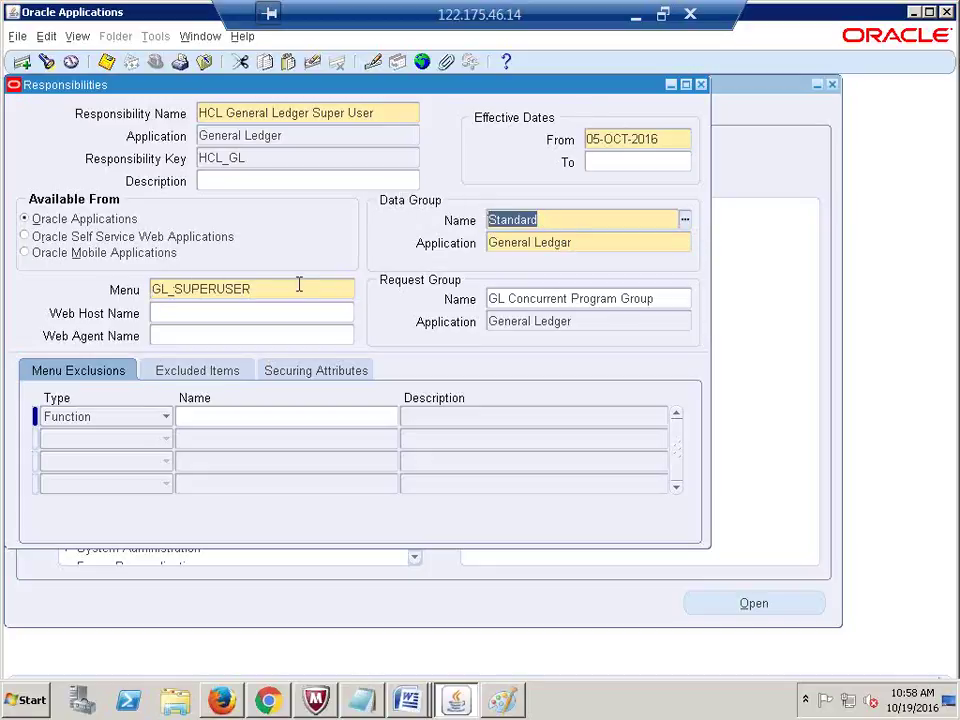
click(585, 245)
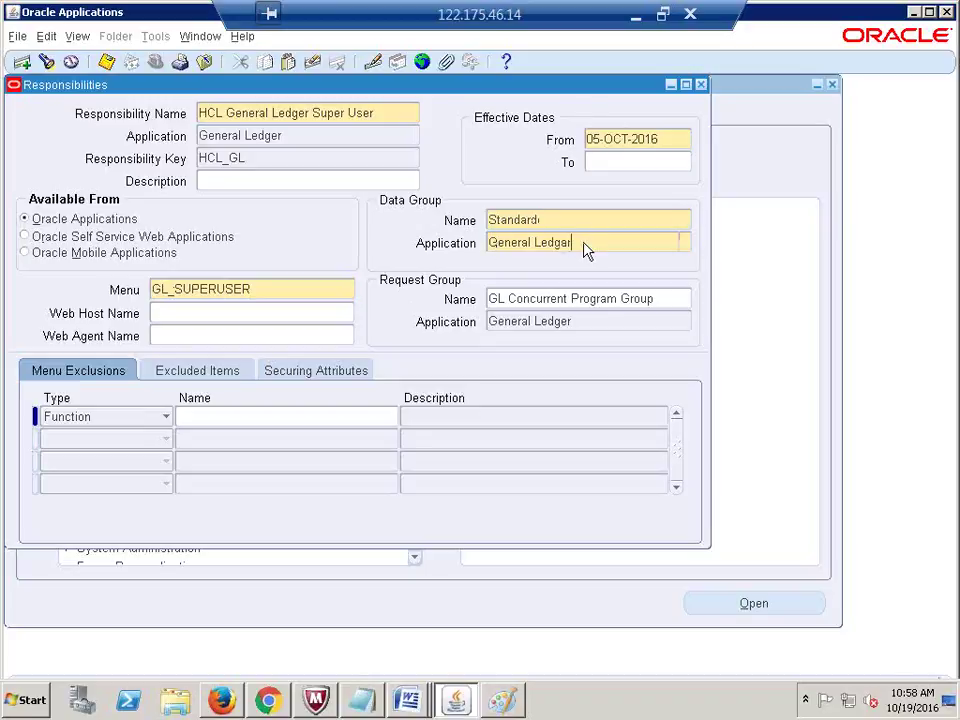
double_click(585, 242)
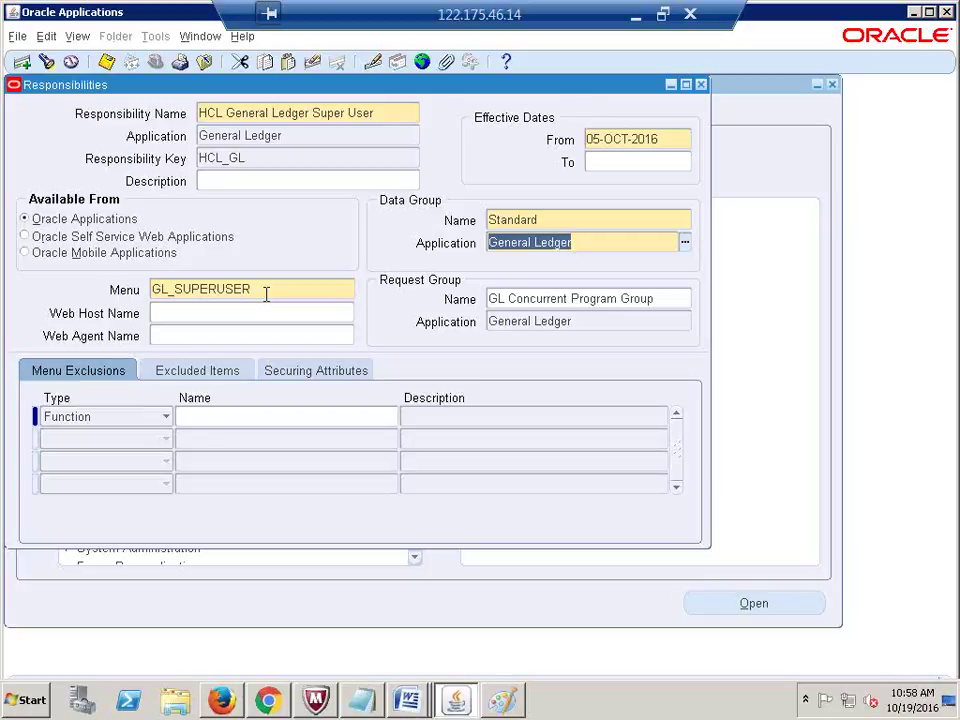
click(371, 159)
click(564, 219)
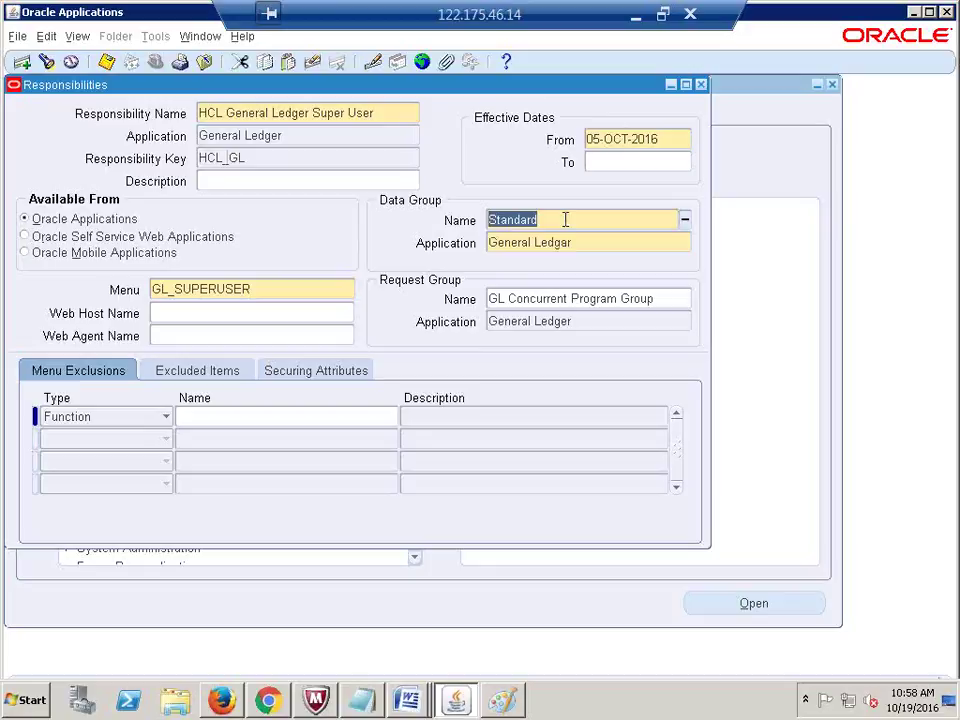
click(328, 286)
click(564, 302)
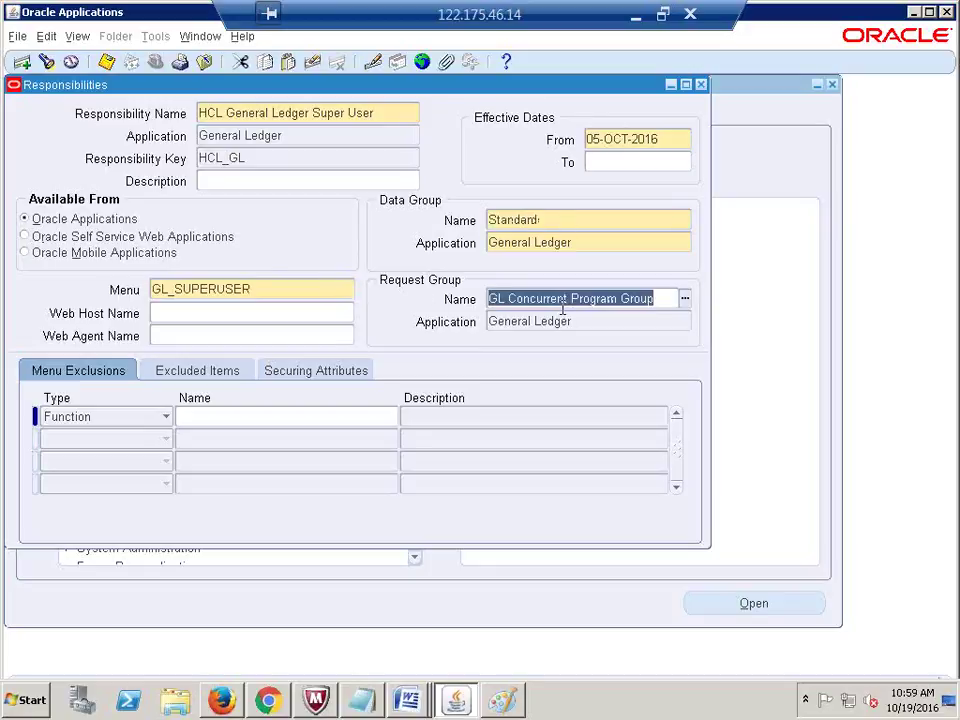
click(289, 284)
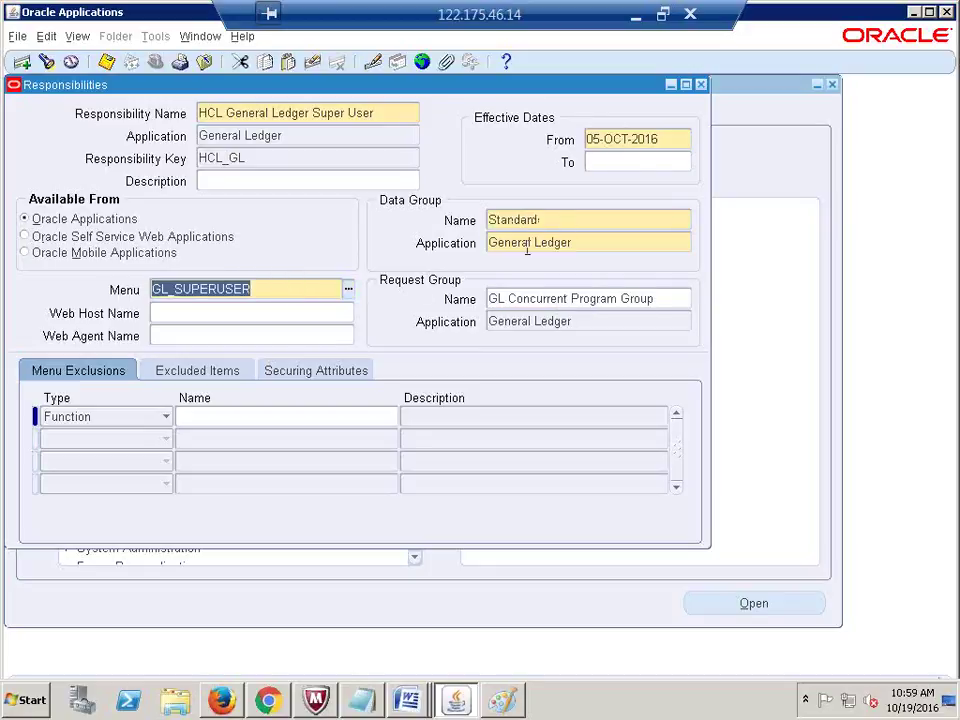
click(557, 221)
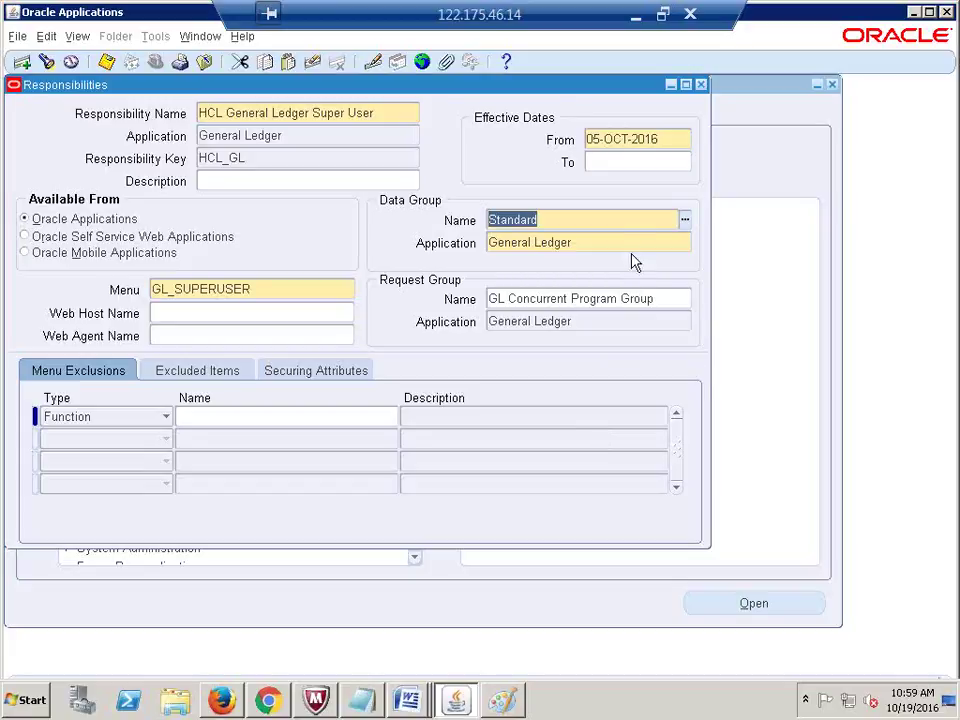
click(203, 292)
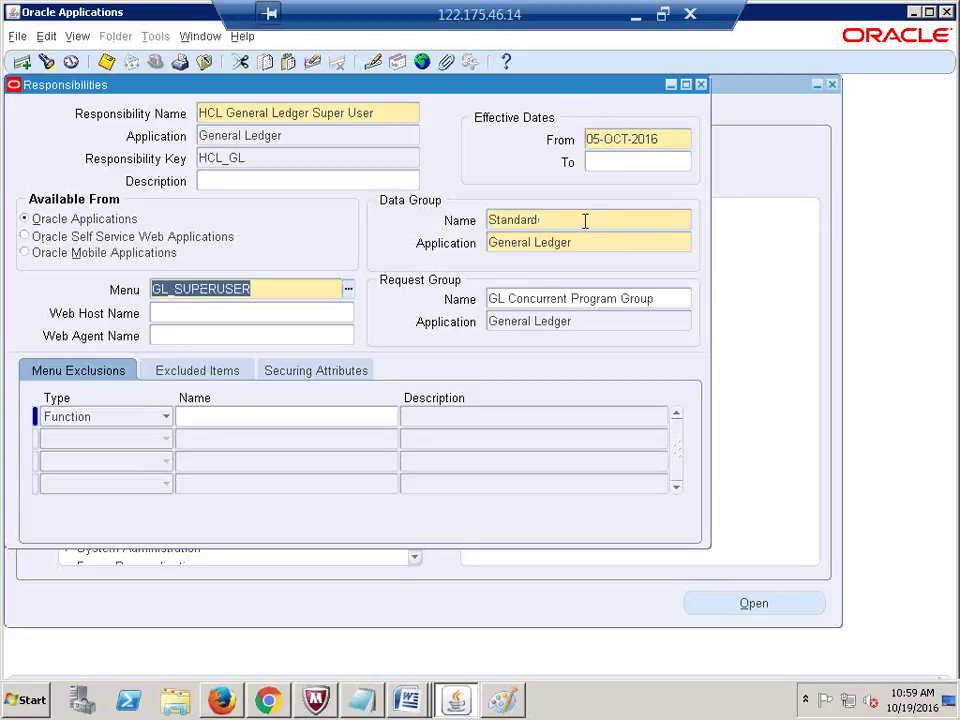
click(549, 219)
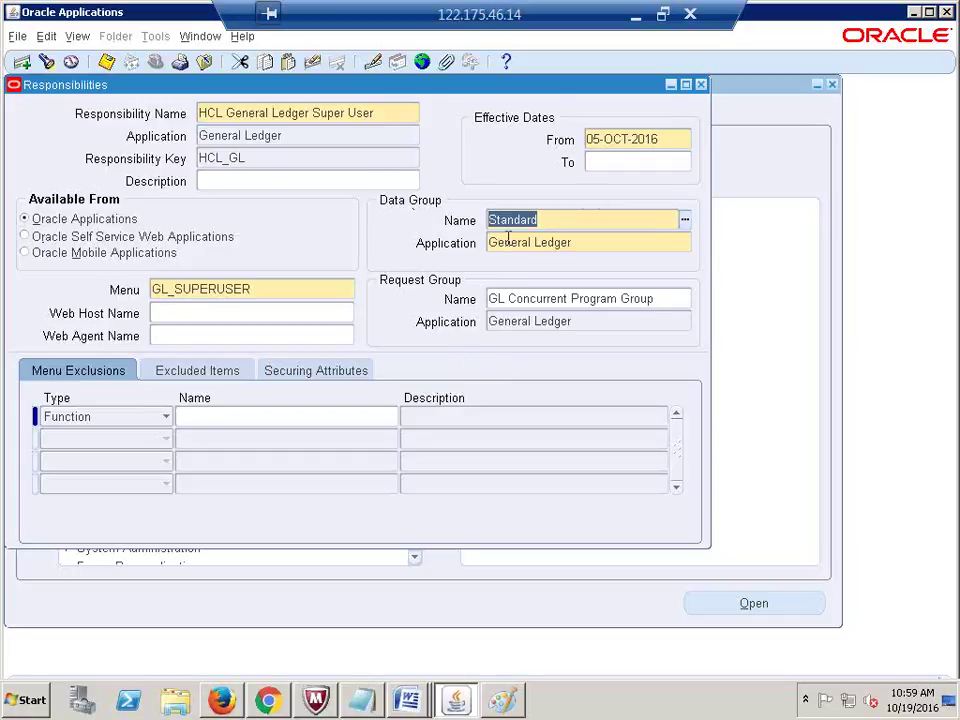
click(271, 289)
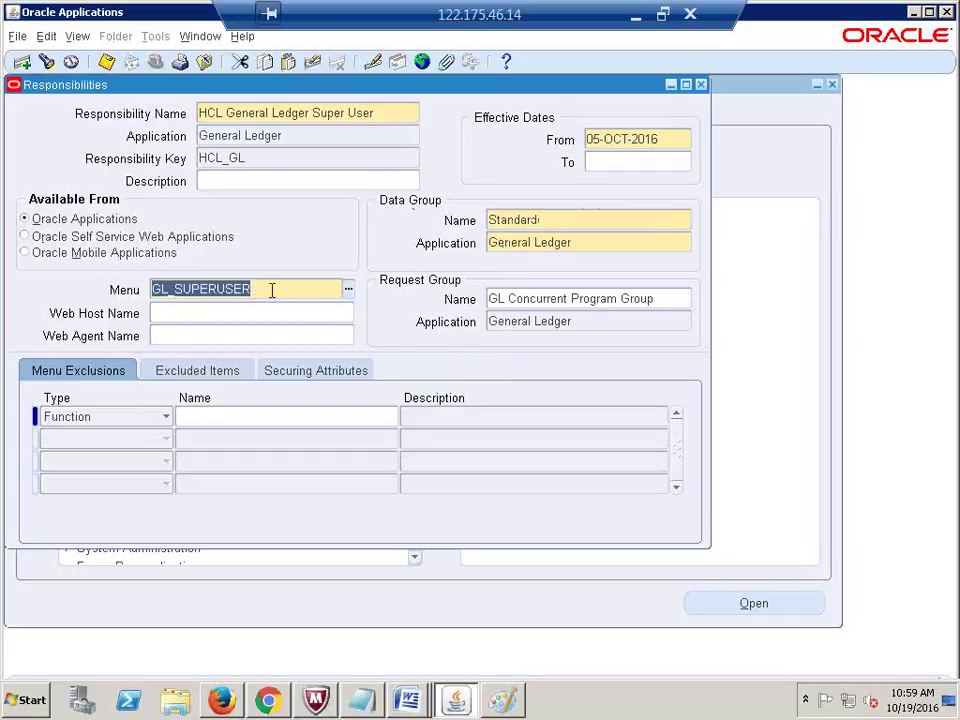
click(557, 217)
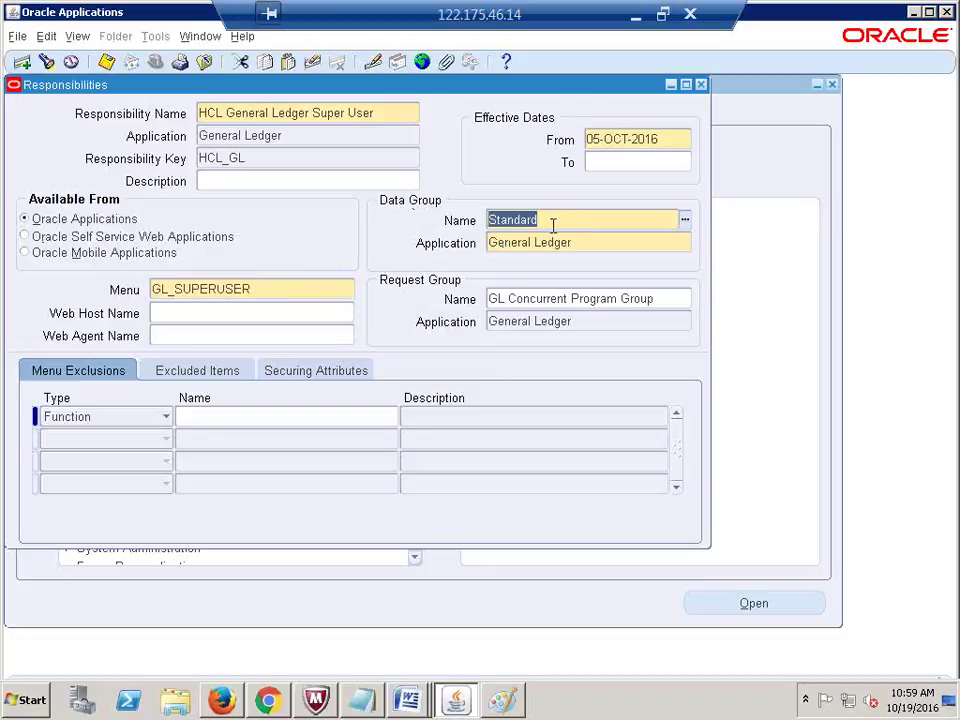
double_click(255, 290)
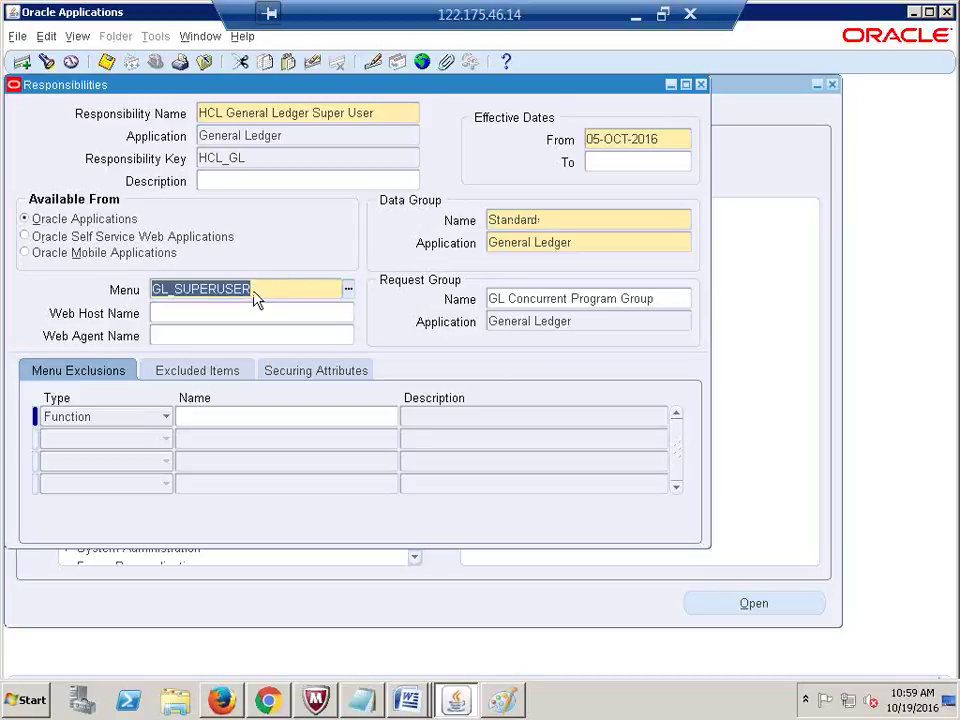
double_click(553, 221)
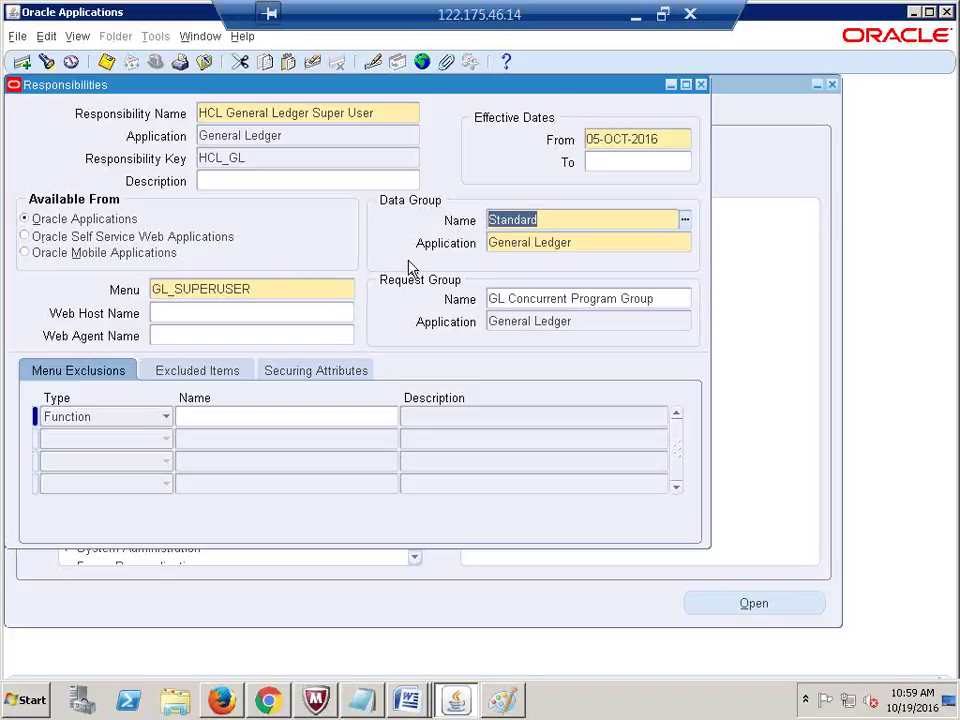
click(278, 289)
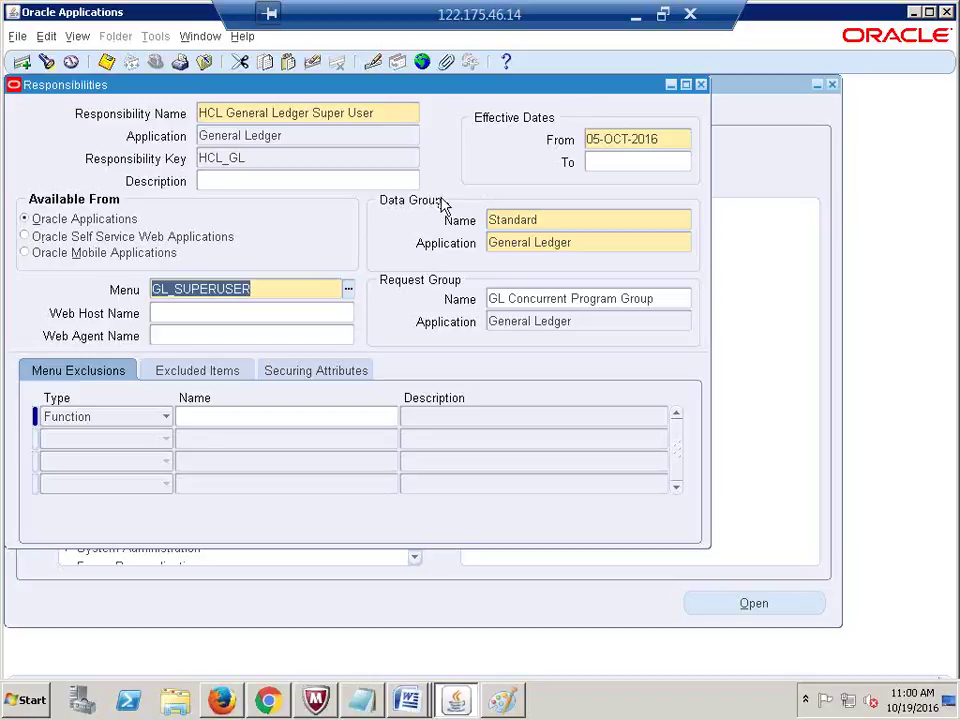
click(566, 220)
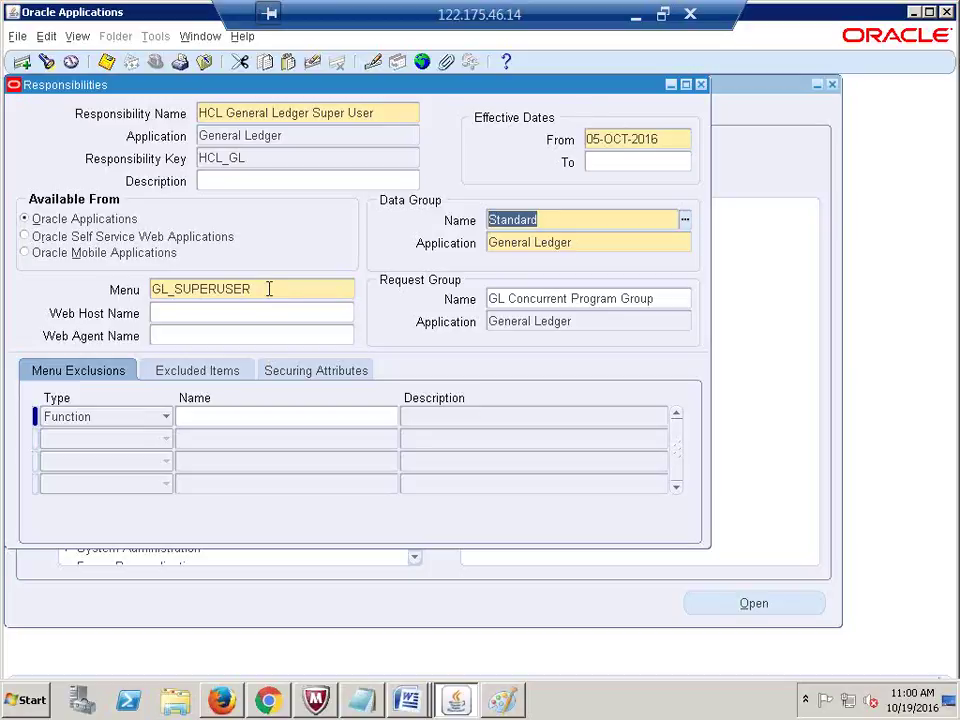
click(514, 247)
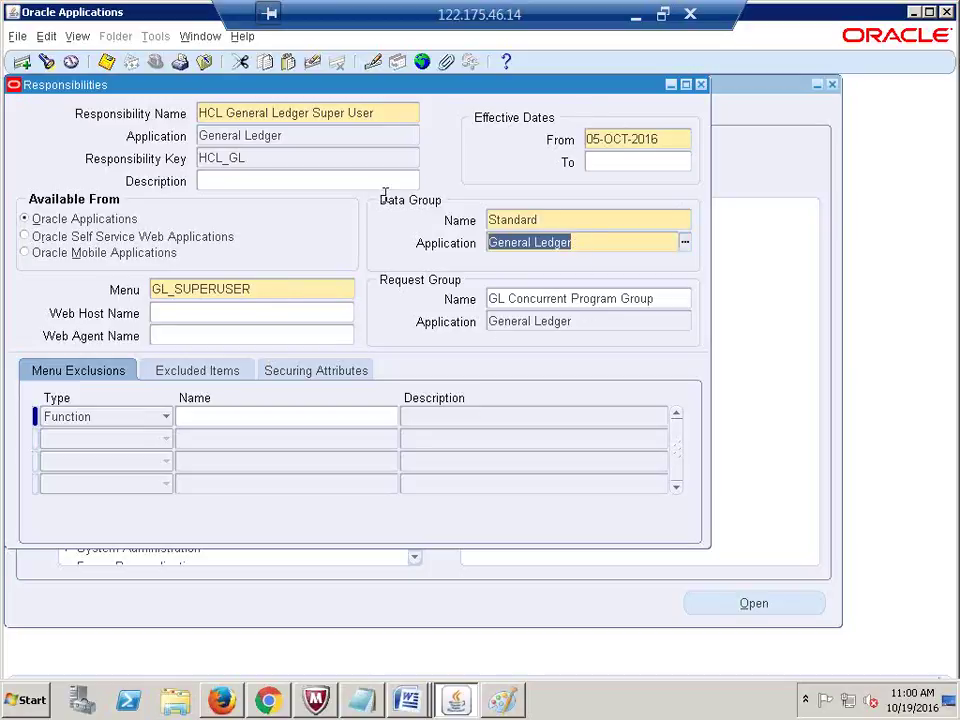
click(570, 221)
click(568, 248)
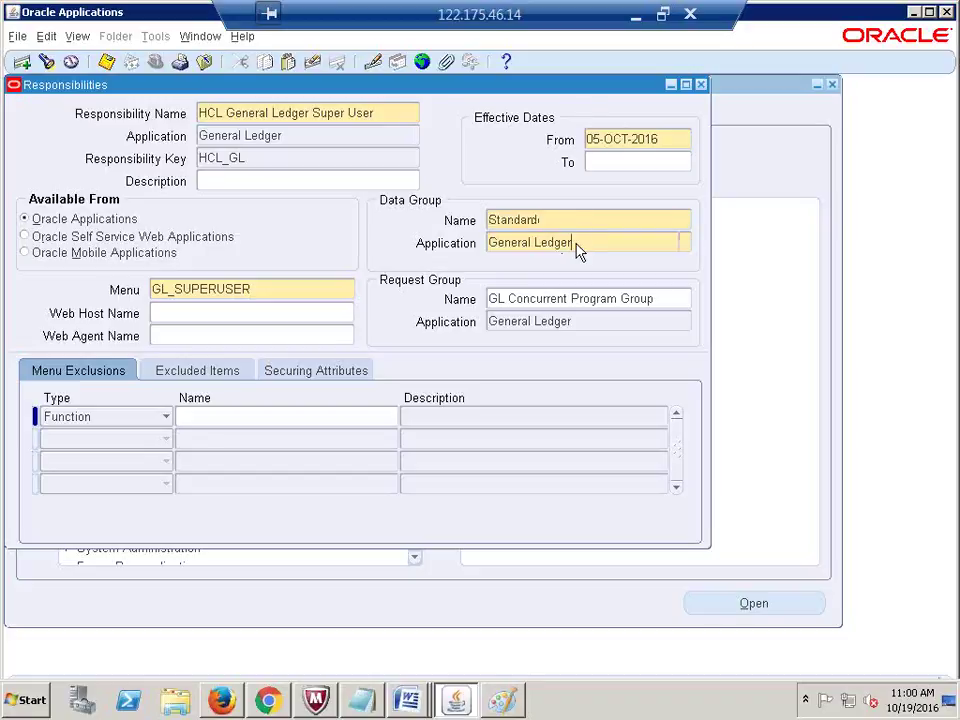
click(240, 288)
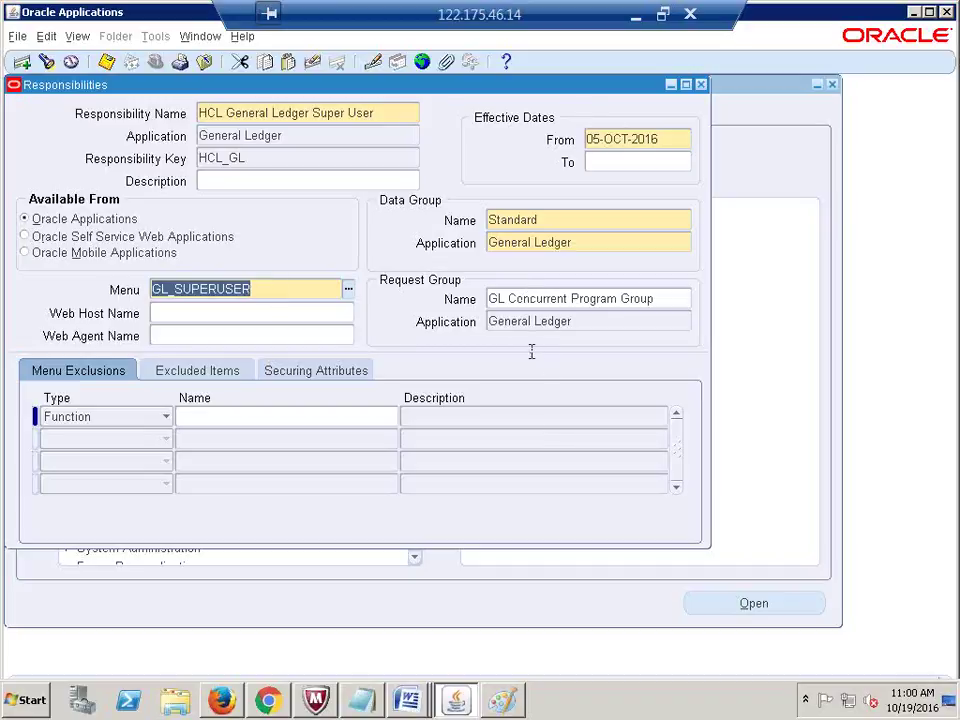
click(533, 299)
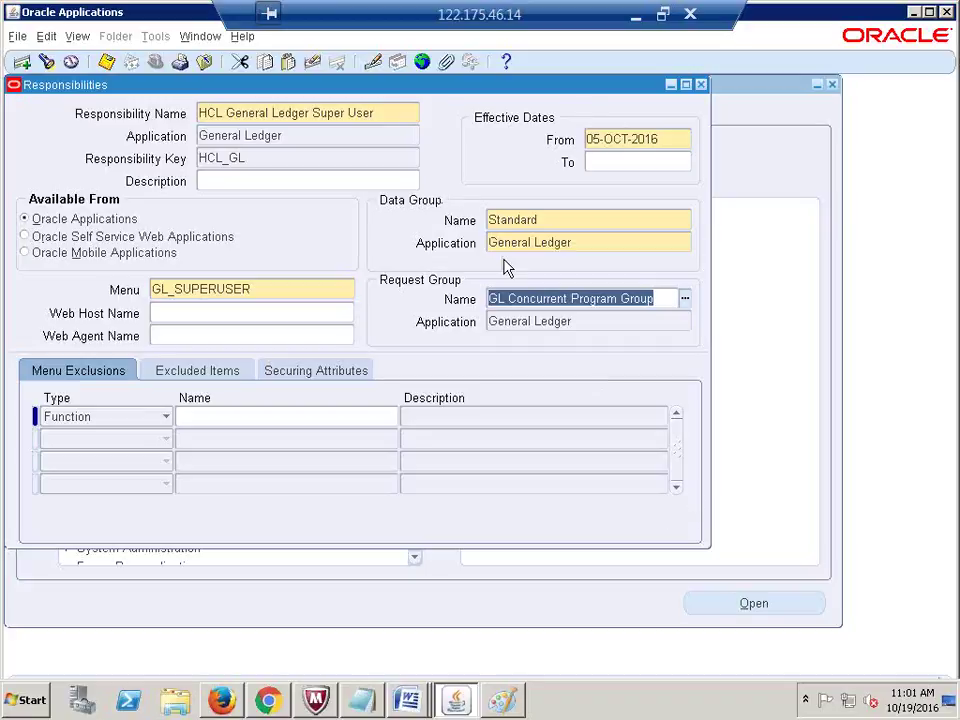
click(340, 130)
click(340, 130)
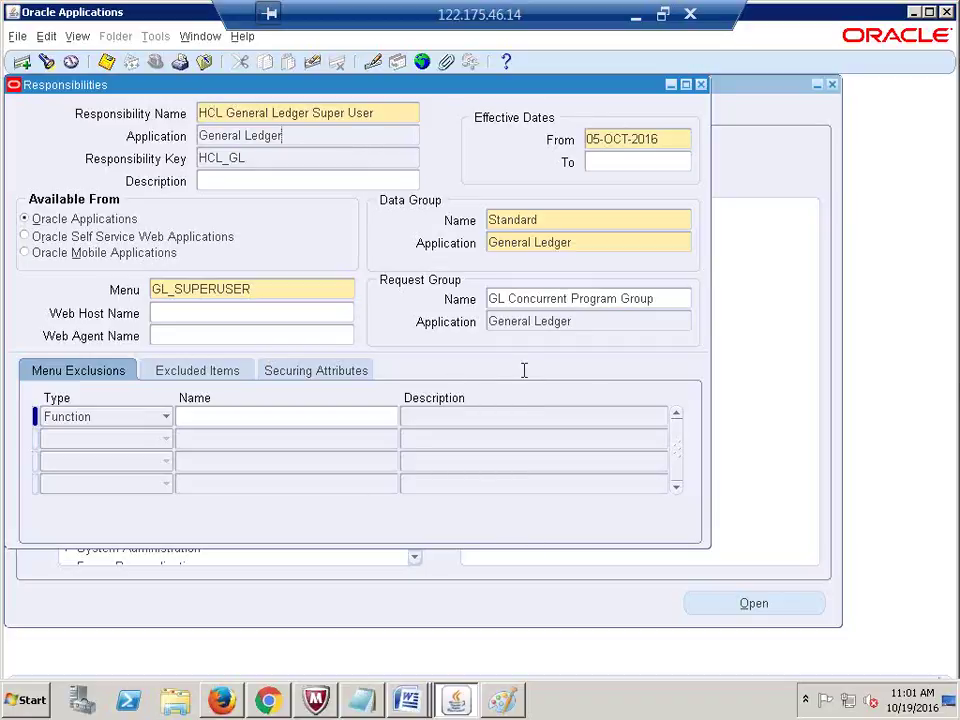
click(544, 298)
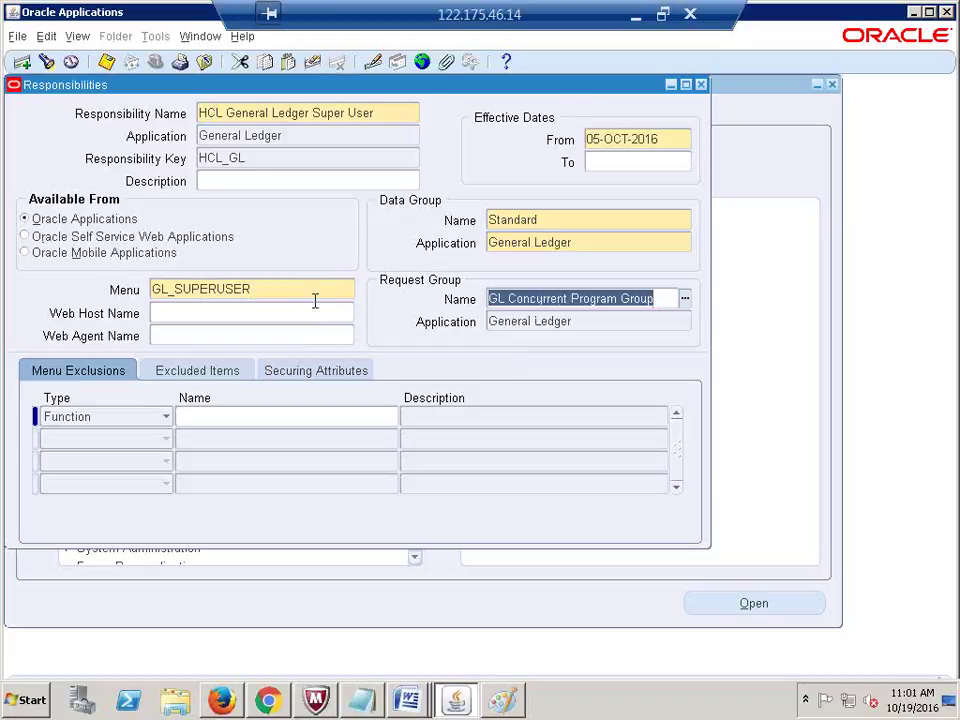
click(285, 289)
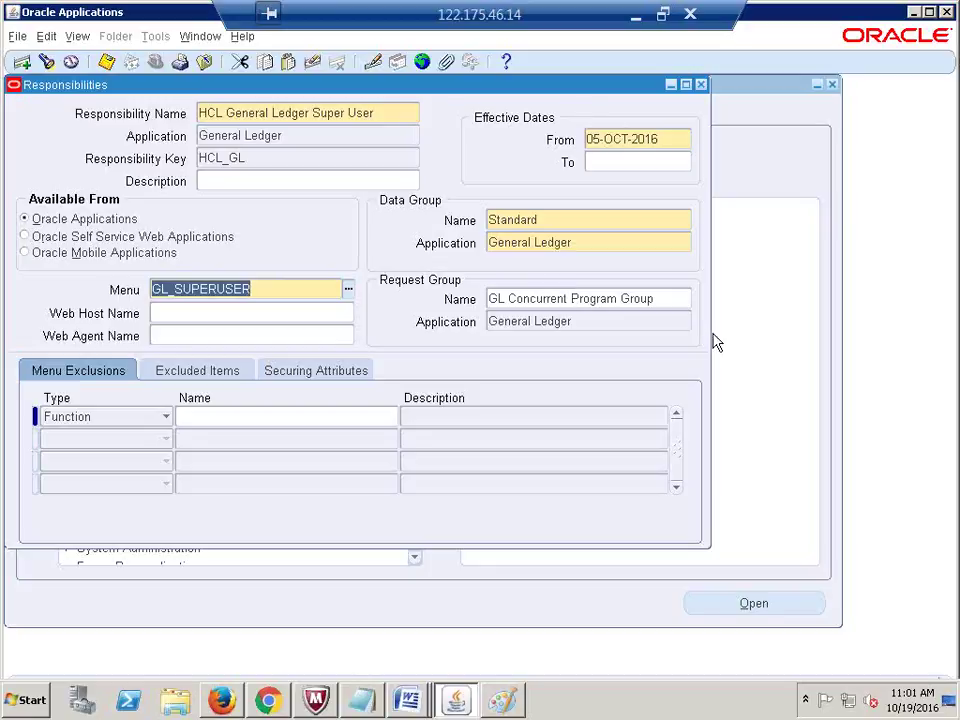
click(664, 298)
triple_click(664, 298)
key(ctrl+c)
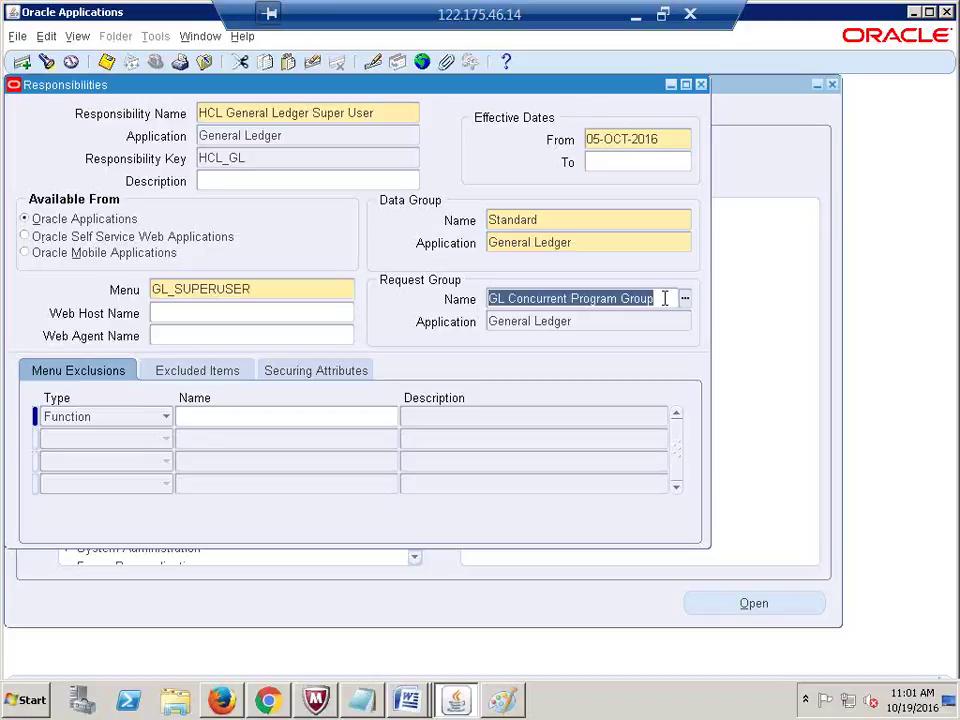
Step: Close the Responsibilities form and collapse the System Administrator Navigator tree
click(701, 86)
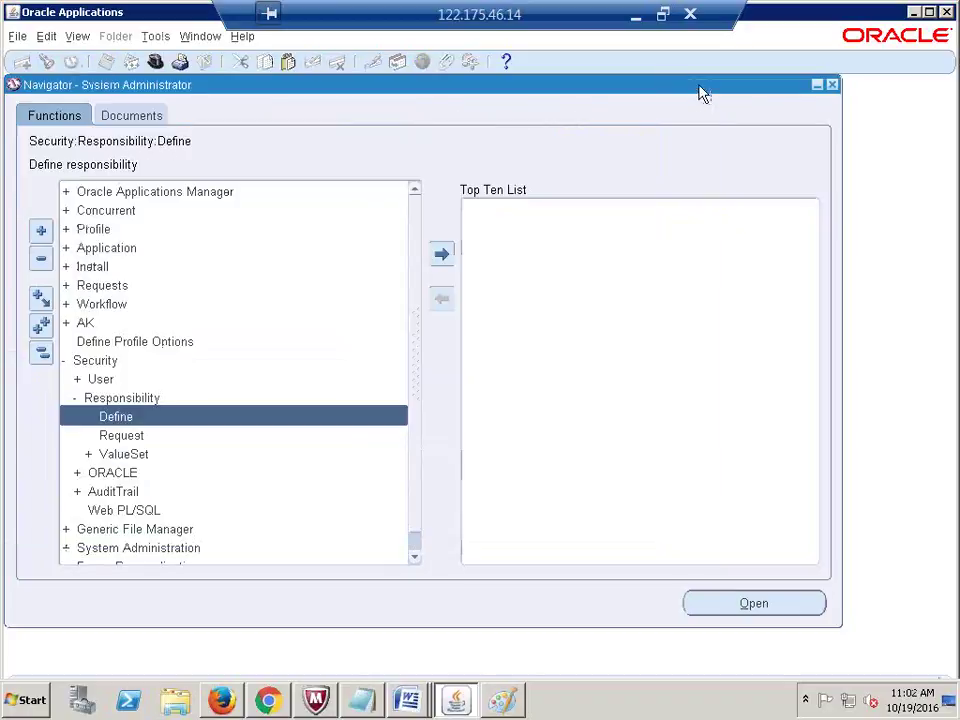
click(42, 356)
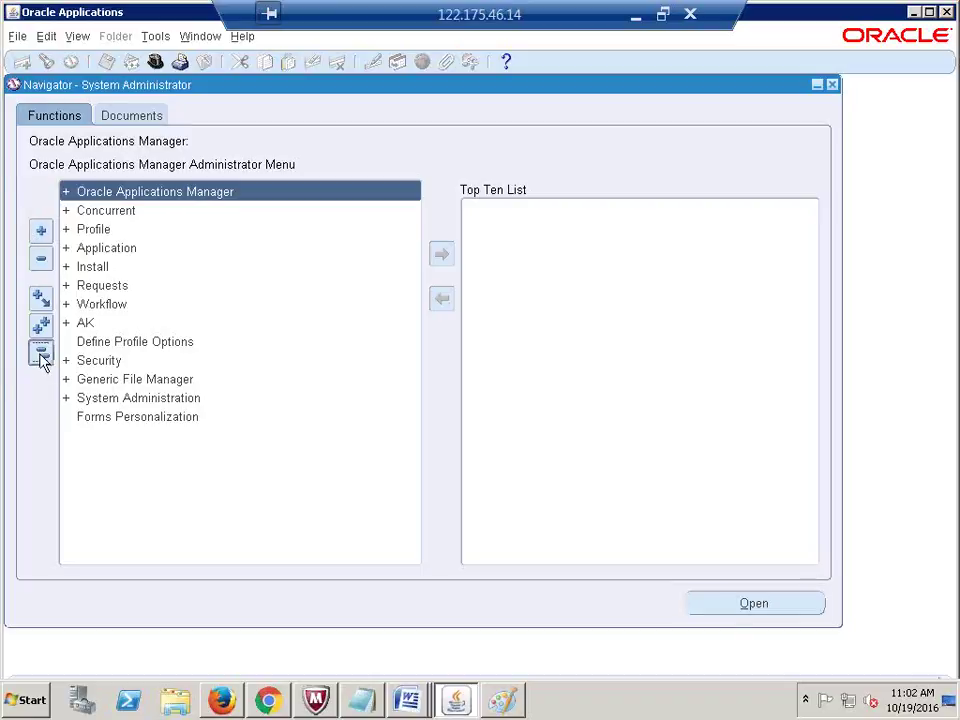
Step: Expand Security > Responsibility and select the Request function
click(99, 361)
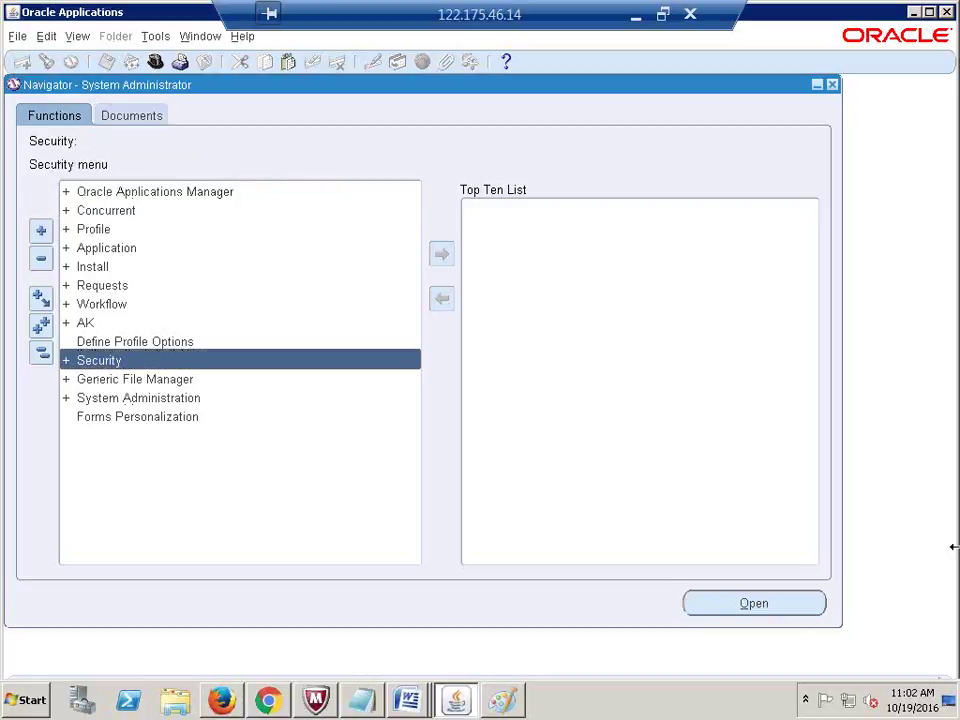
key(Return)
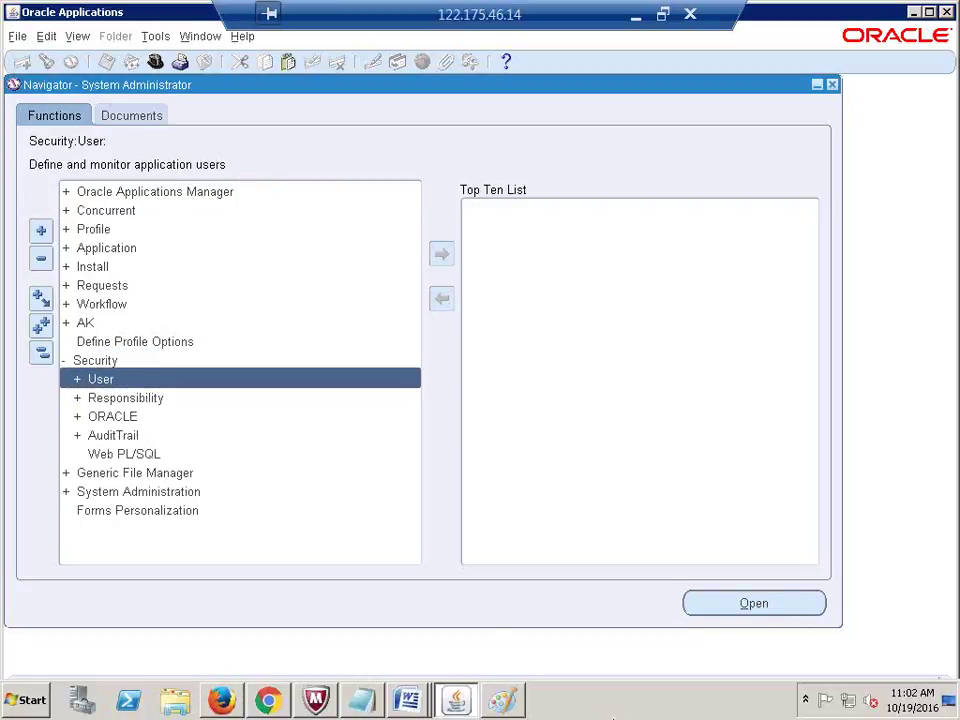
double_click(137, 397)
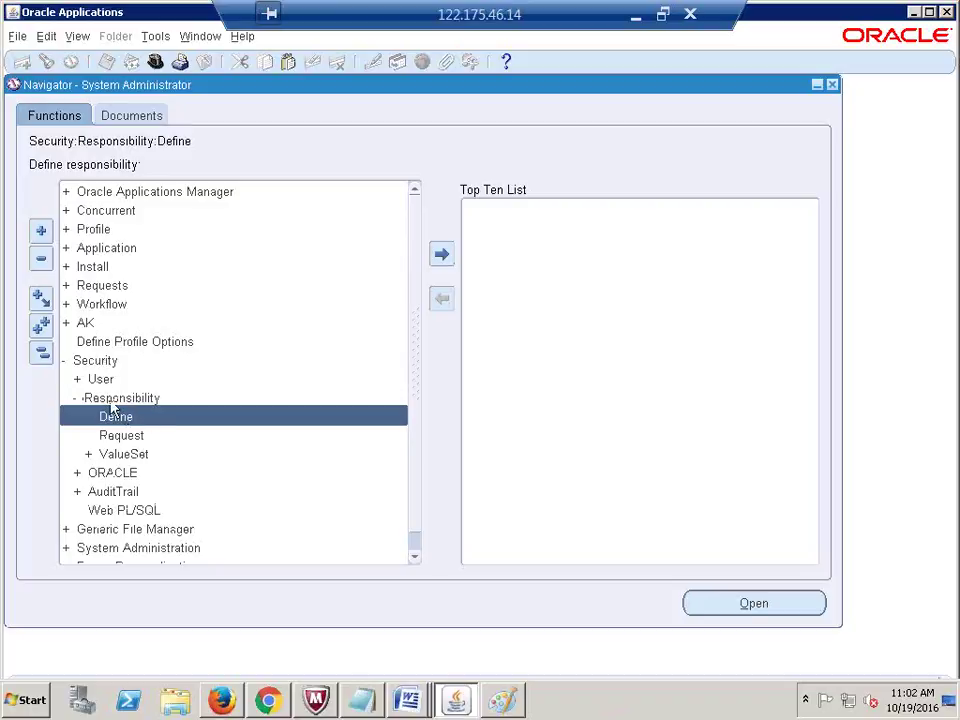
click(138, 438)
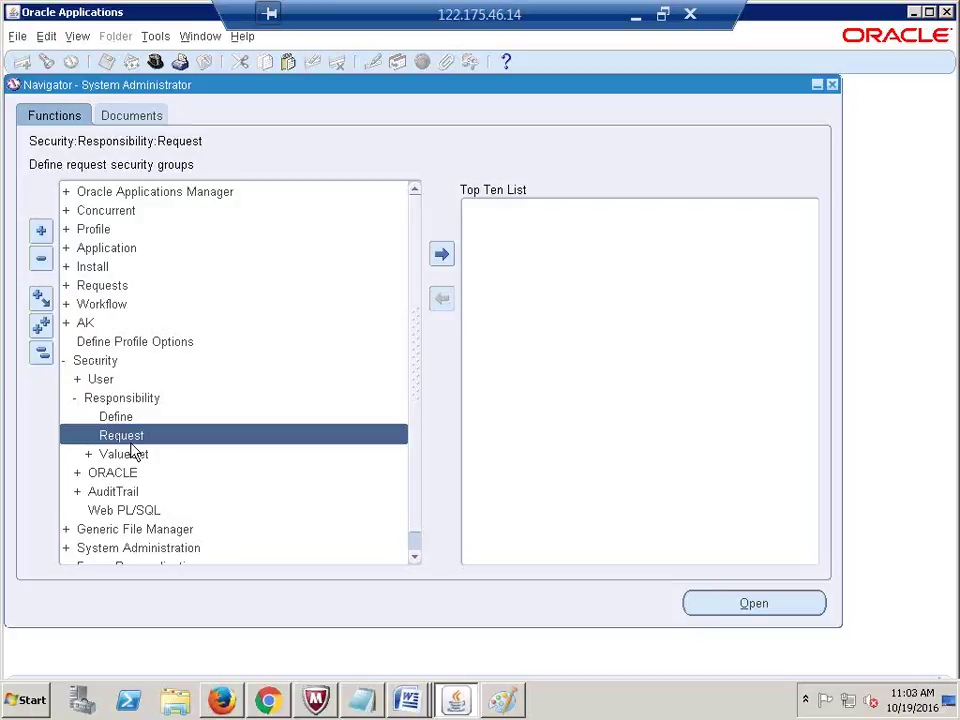
Step: Query the Request Groups form for 'GL Concurrent Program Group'
key(Return)
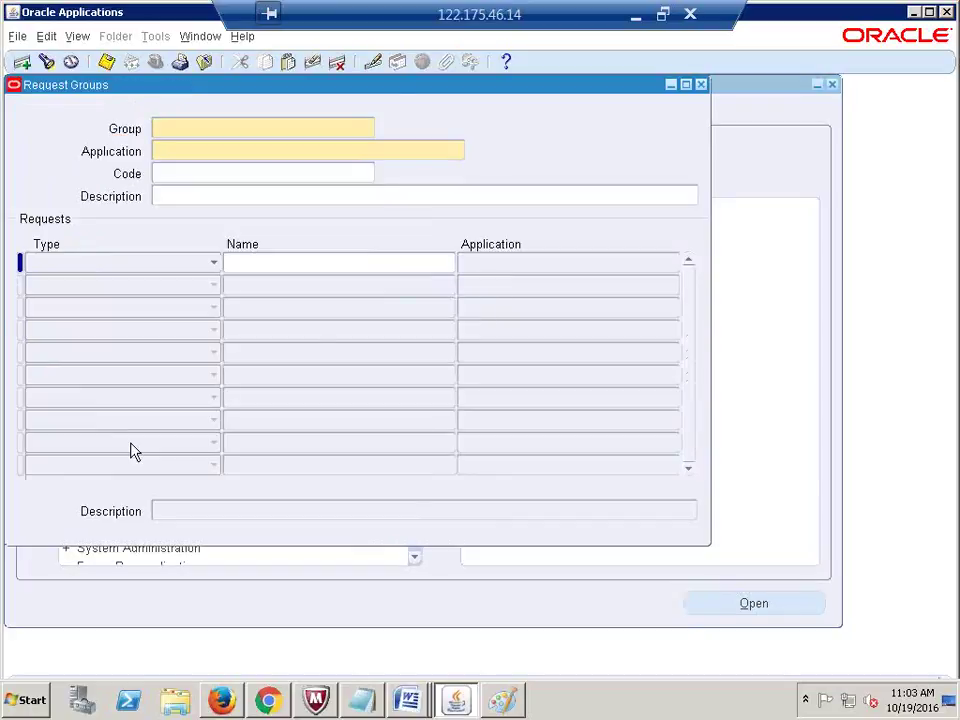
key(F11)
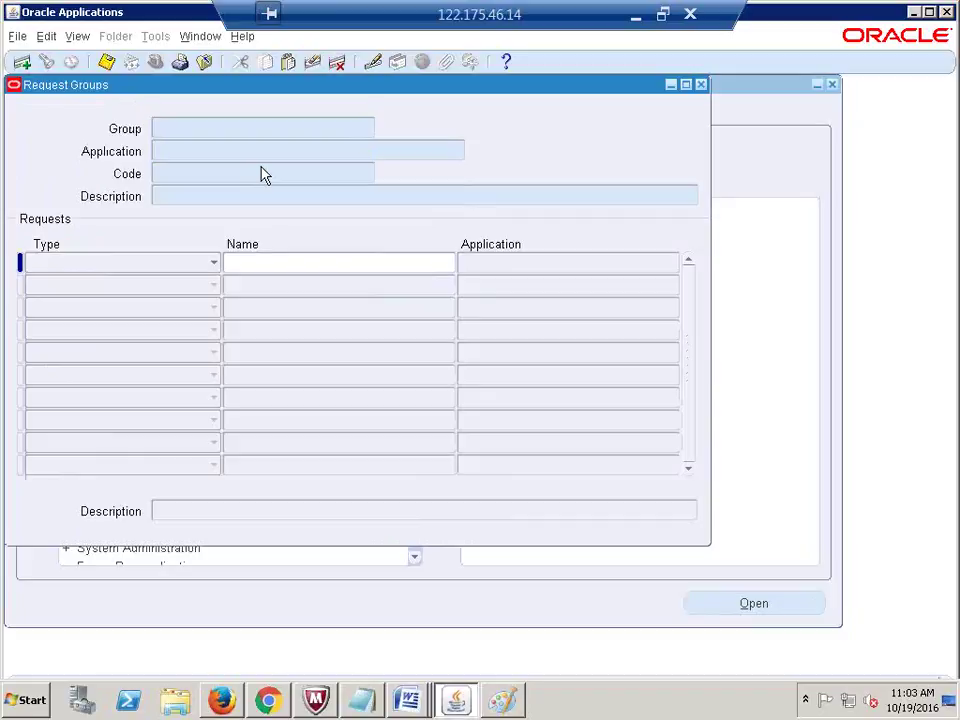
key(ctrl+v)
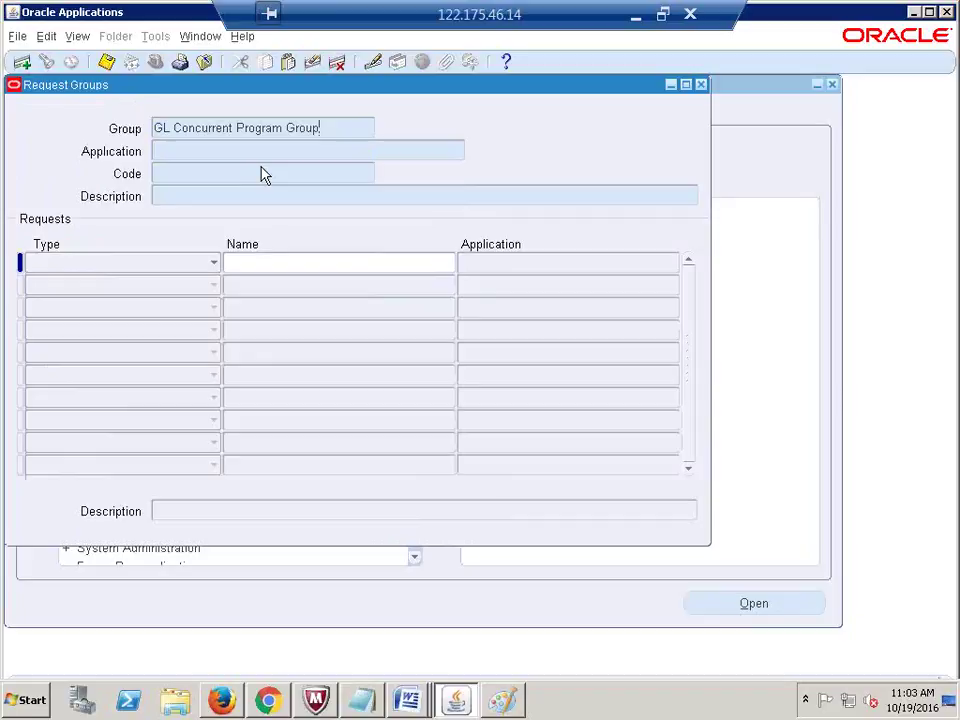
key(ctrl+F11)
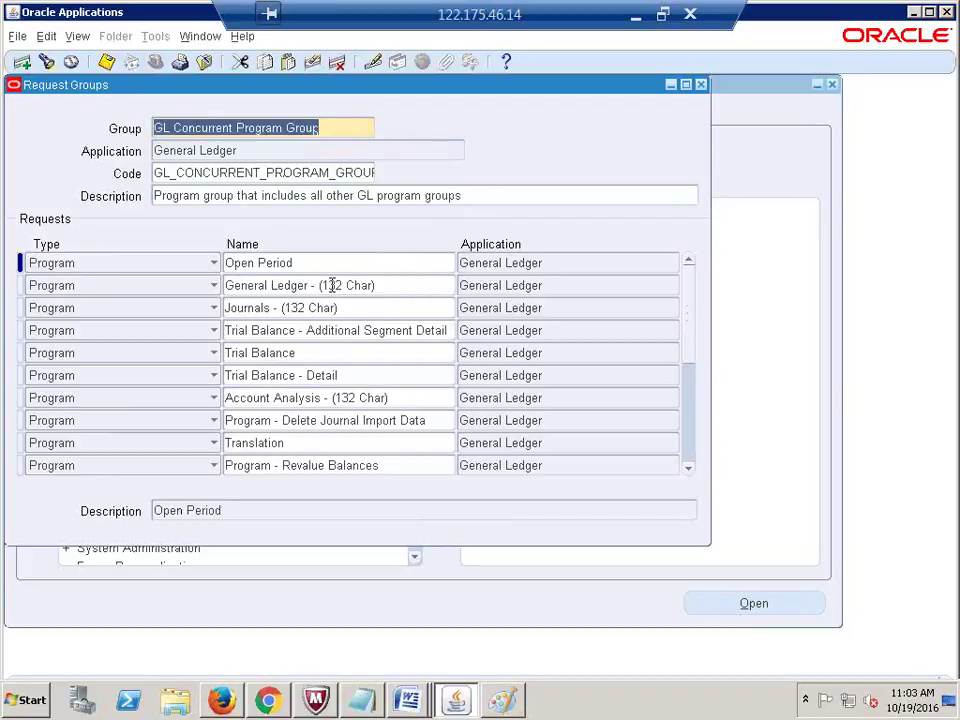
Step: Browse its program rows, such as General Ledger - (132 Char) and Trial Balance - Detail, then return to the group name
click(332, 287)
click(345, 333)
click(343, 376)
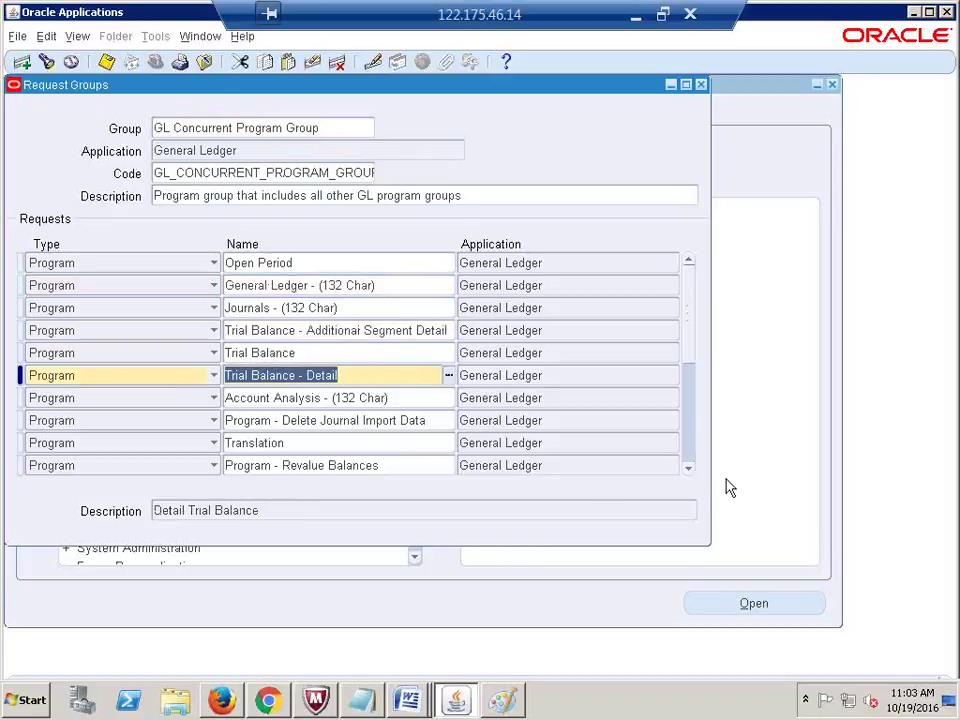
click(689, 470)
click(689, 470)
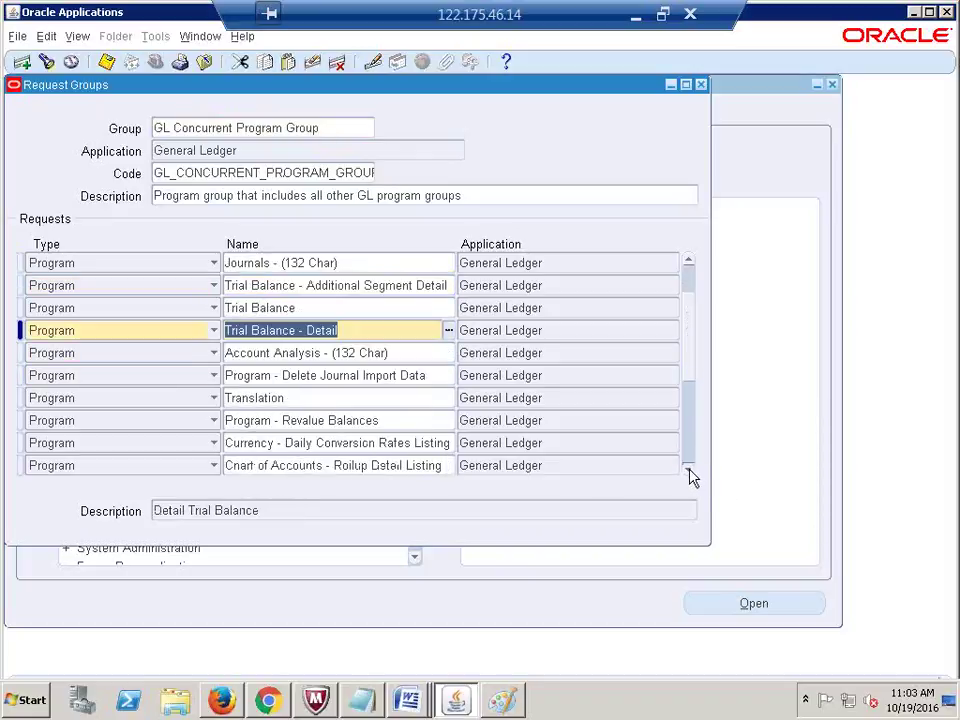
click(689, 470)
click(689, 470)
click(689, 470)
click(689, 470)
click(689, 470)
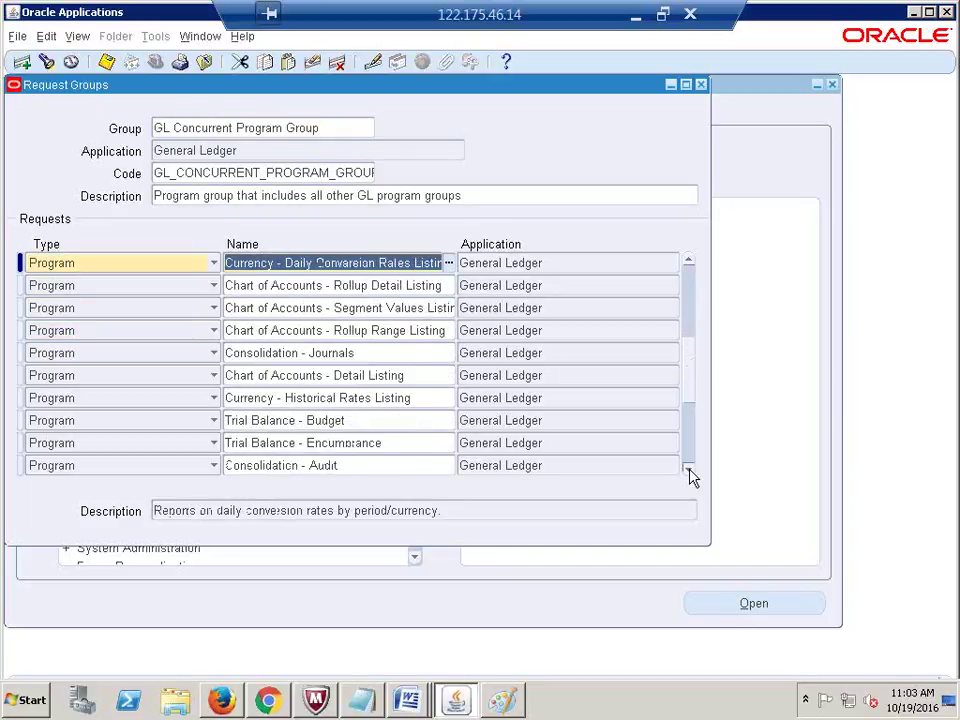
click(689, 470)
click(689, 470)
click(689, 470)
click(689, 470)
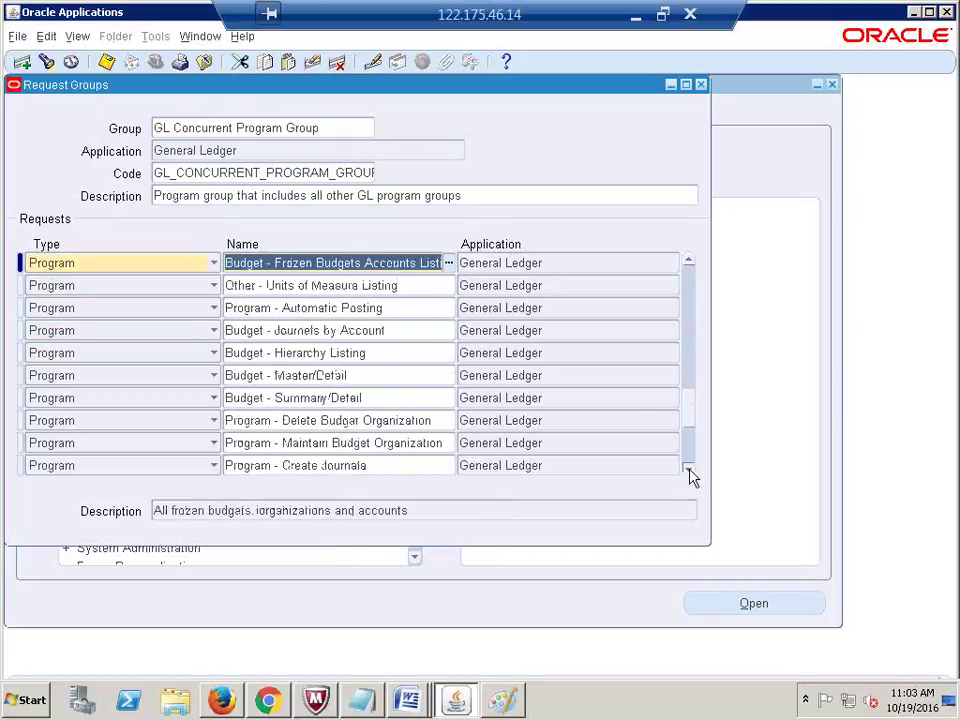
click(689, 470)
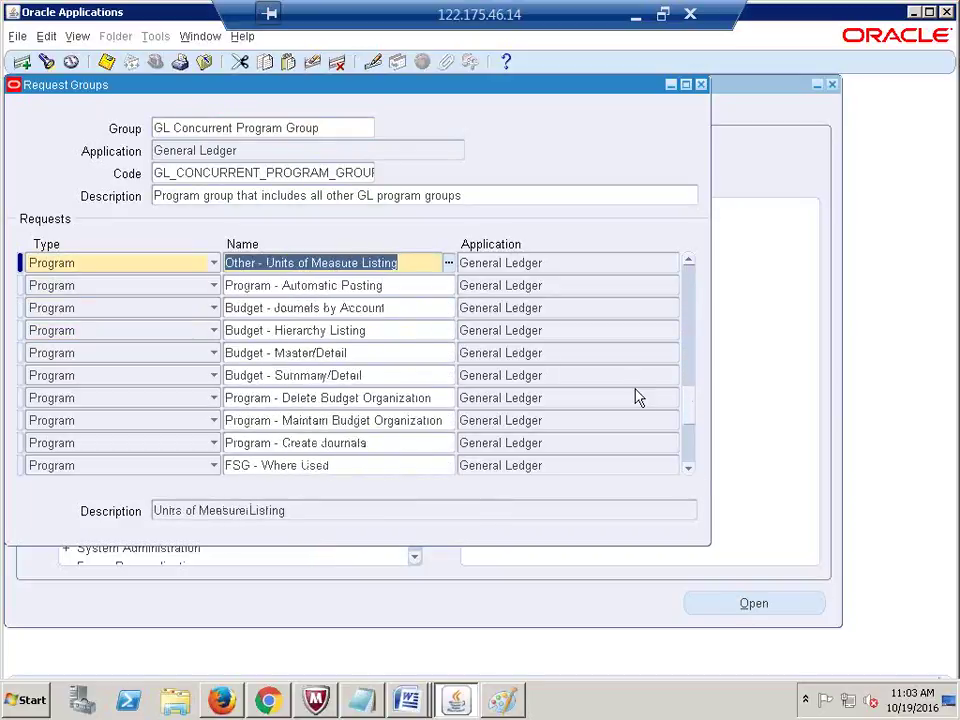
click(328, 127)
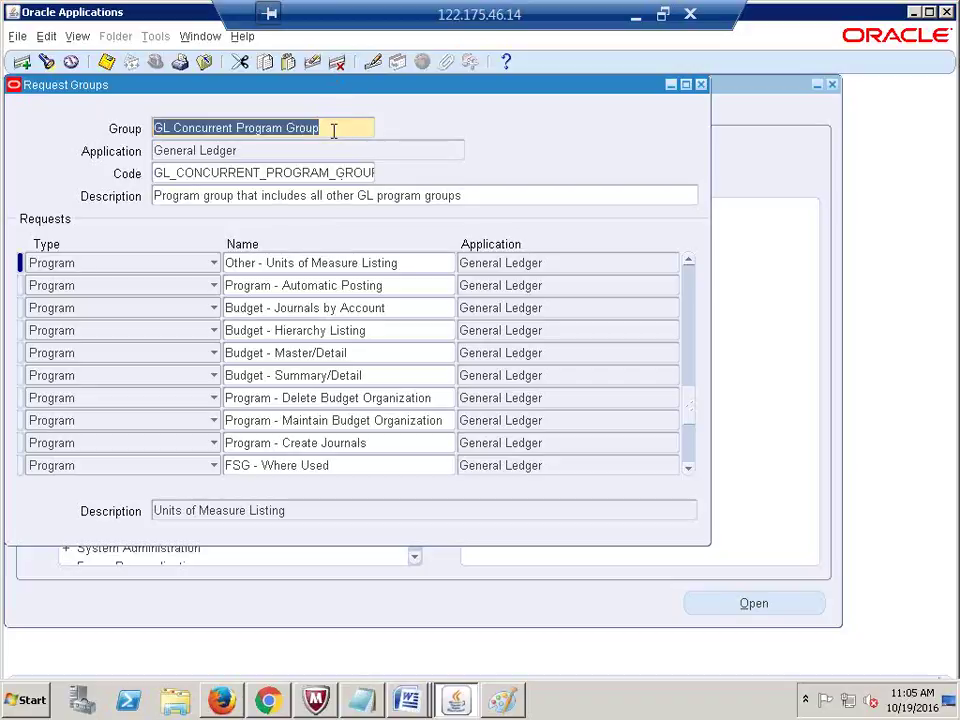
Step: Review the Budget - Journals by Account and Budget - Summary/Detail entries, then close Request Groups
drag(332, 131, 131, 118)
click(343, 309)
click(350, 377)
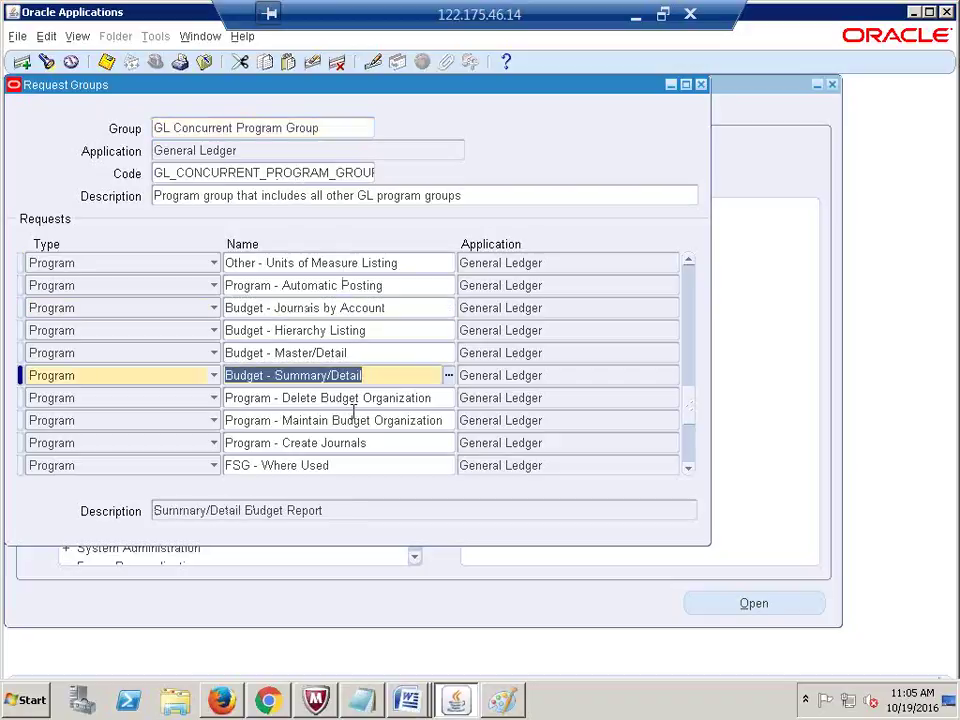
click(345, 424)
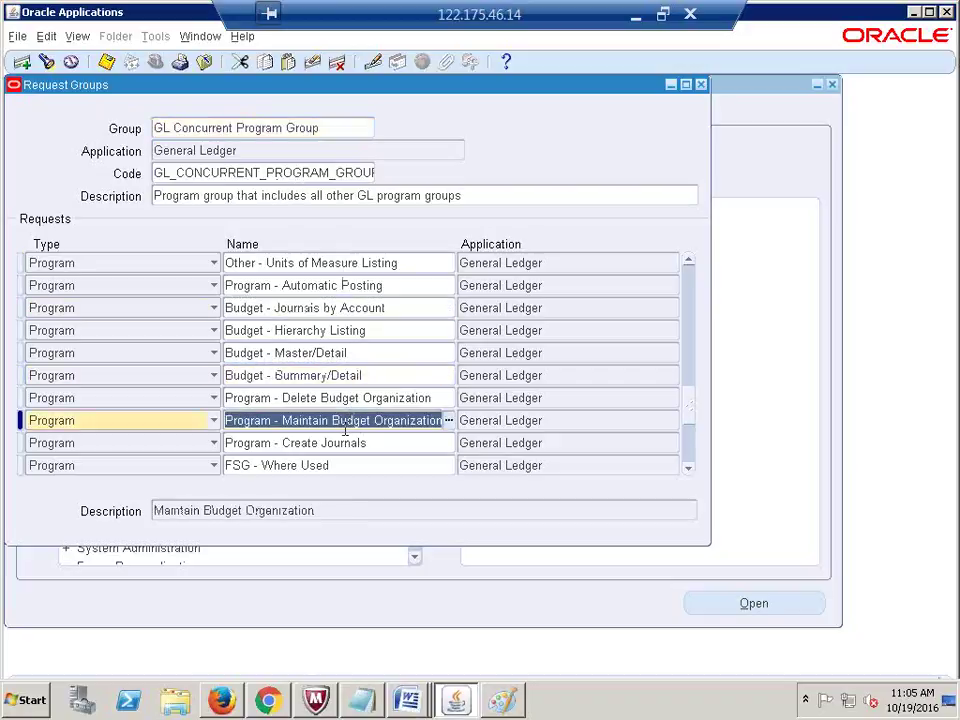
click(701, 85)
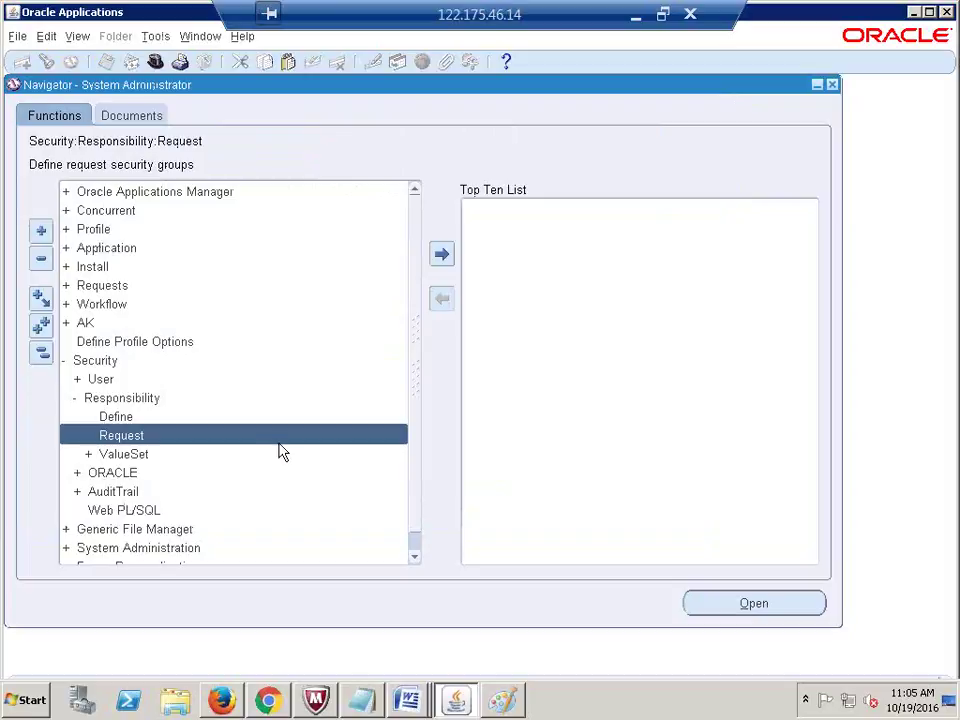
double_click(110, 417)
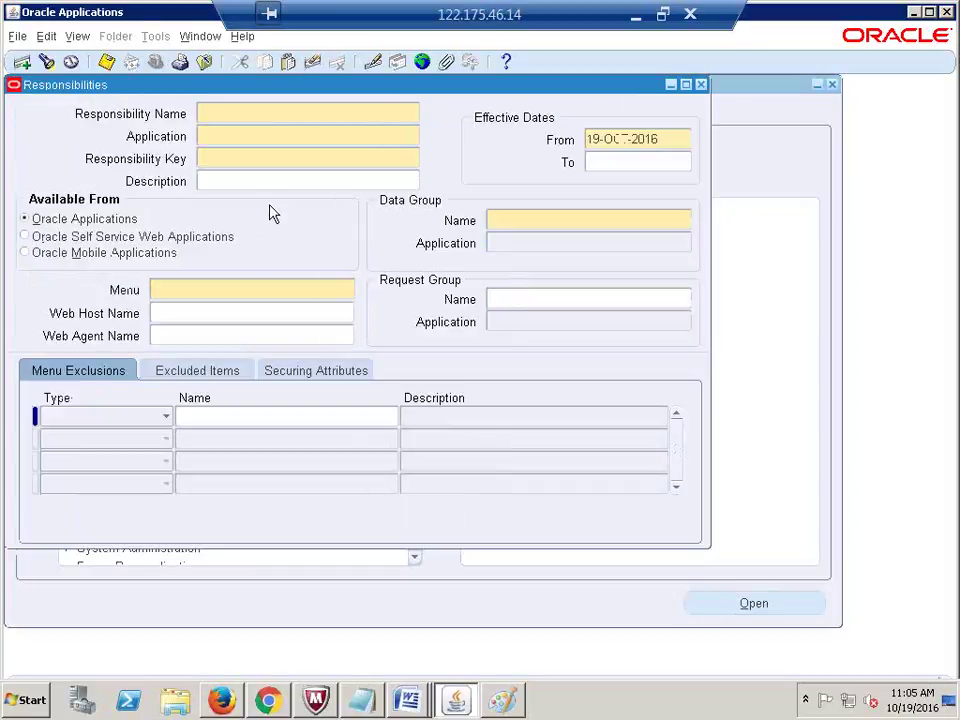
text(h)
key(ctrl+l)
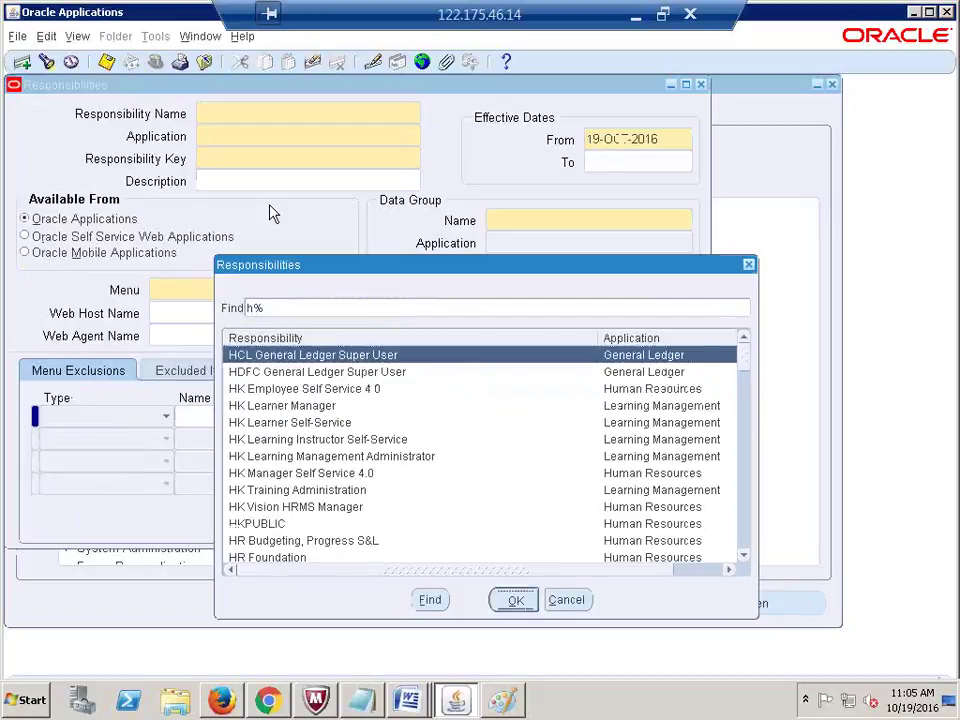
key(Return)
click(265, 284)
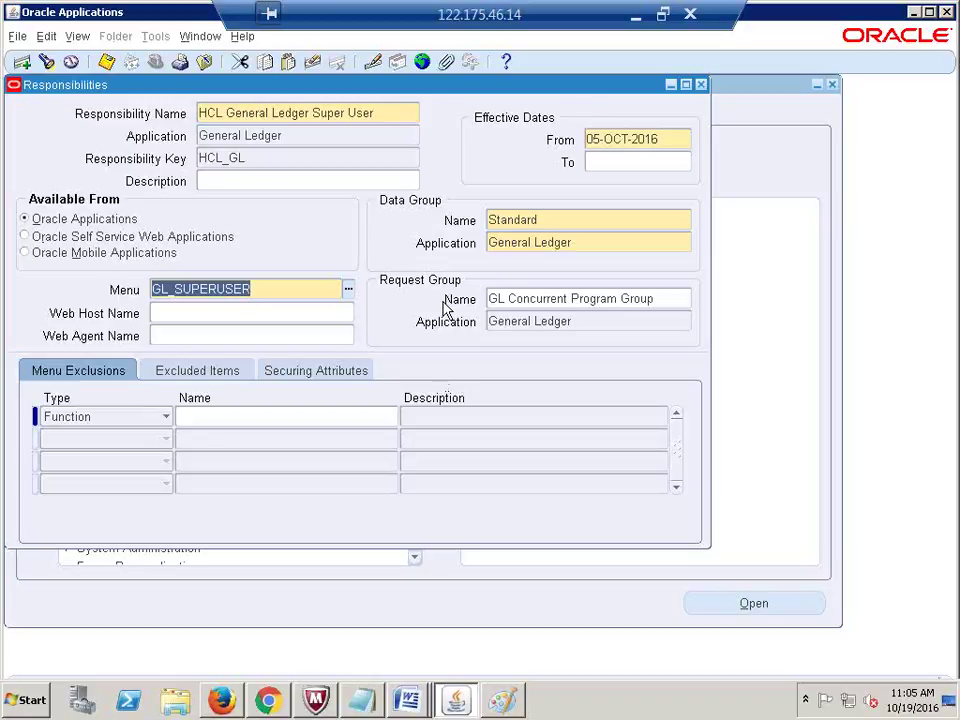
click(372, 116)
triple_click(372, 116)
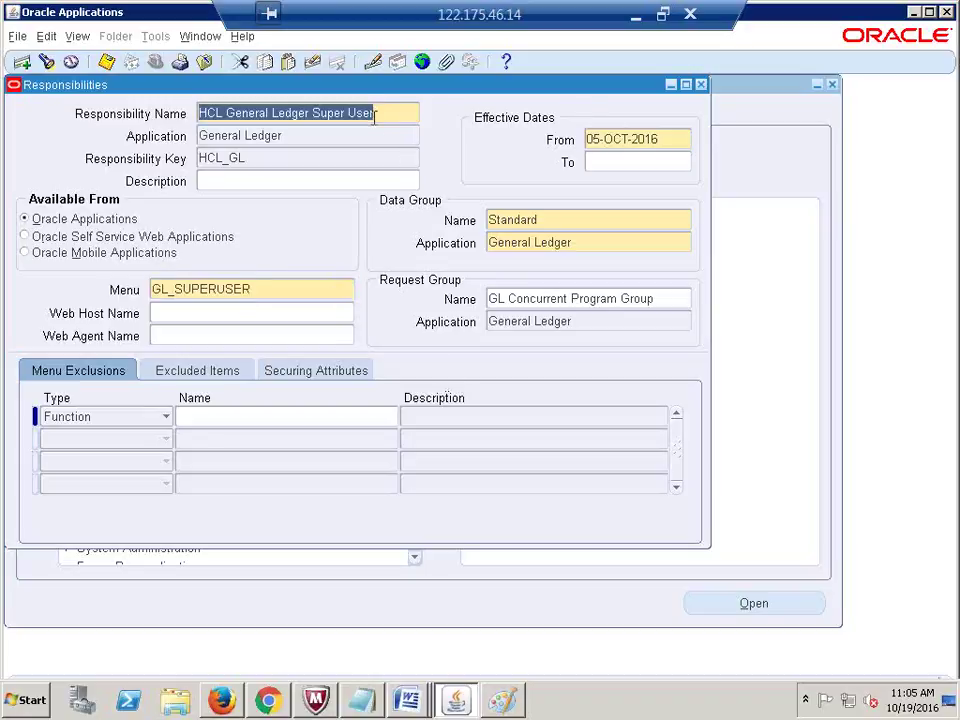
triple_click(596, 300)
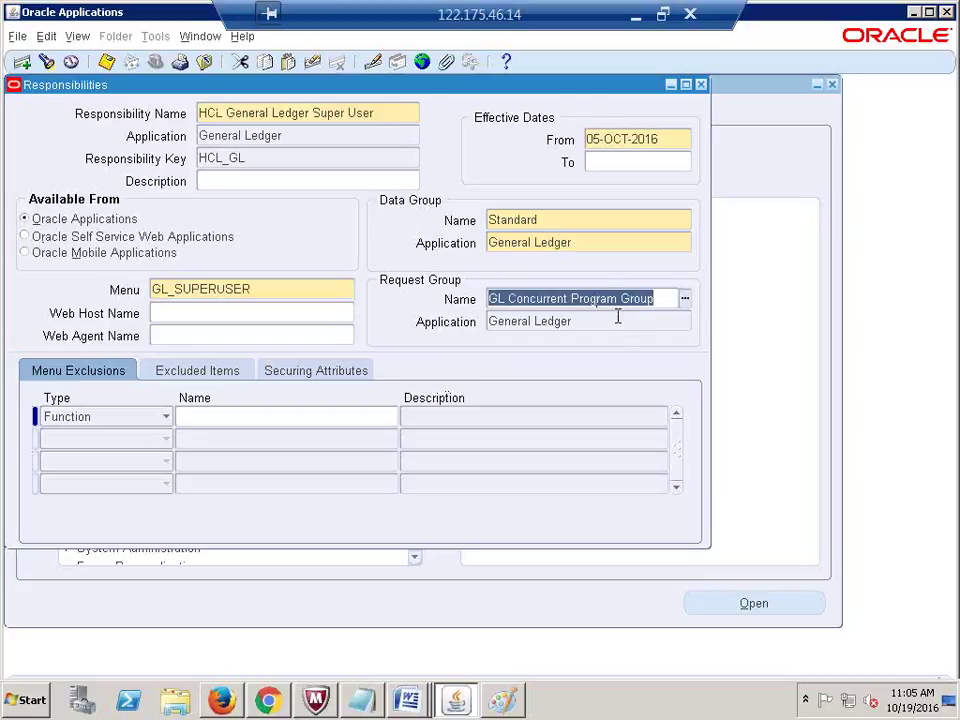
triple_click(346, 113)
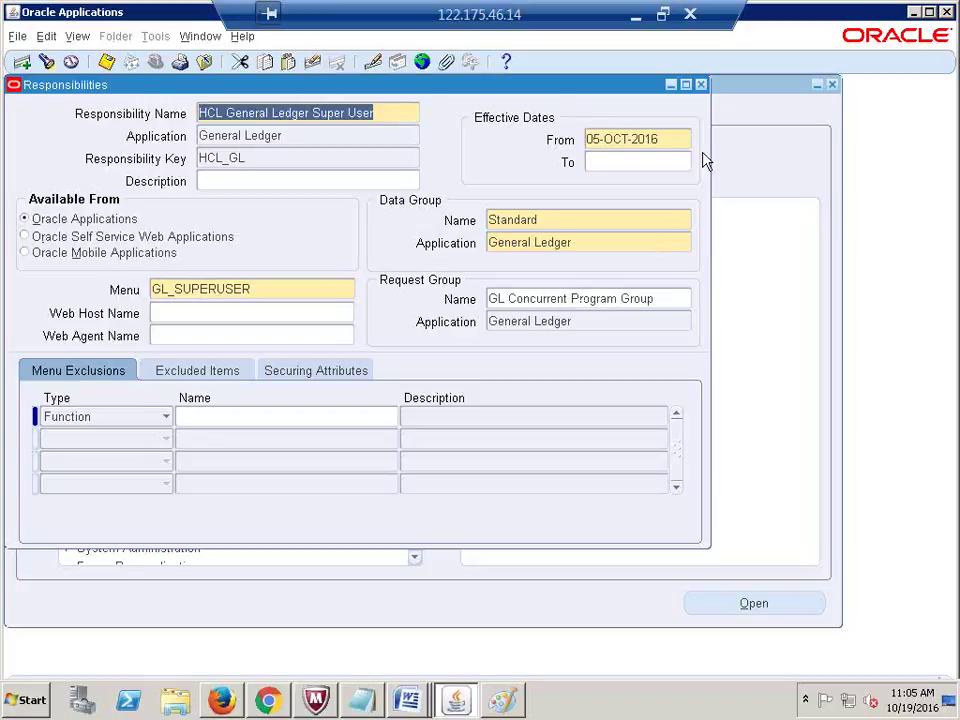
click(702, 86)
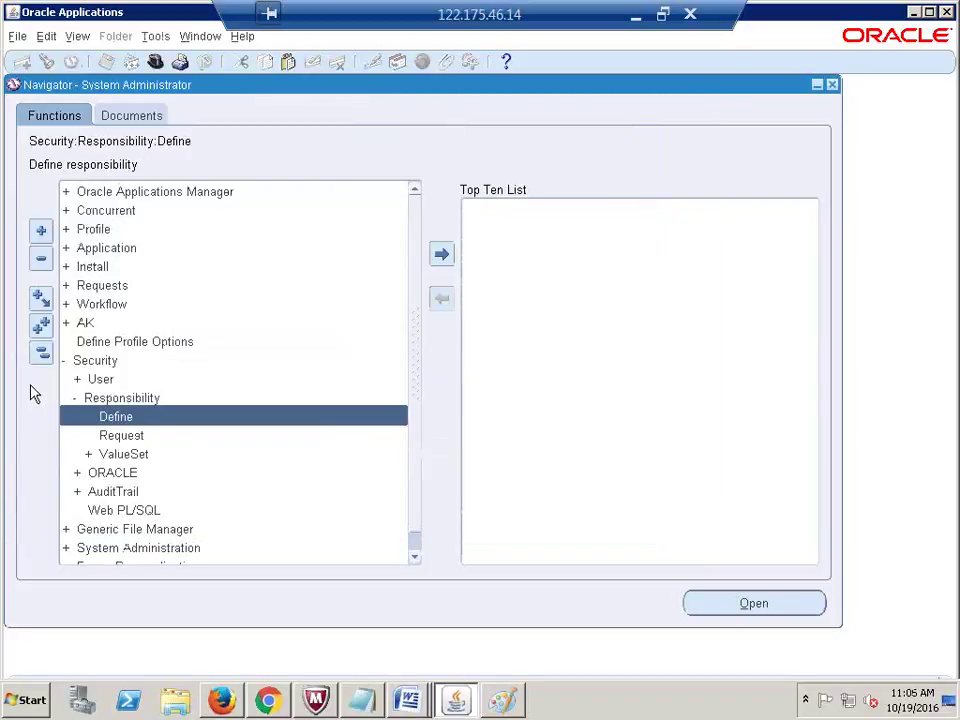
Step: Collapse the navigator tree and switch responsibility to HCL General Ledger Super User
click(40, 352)
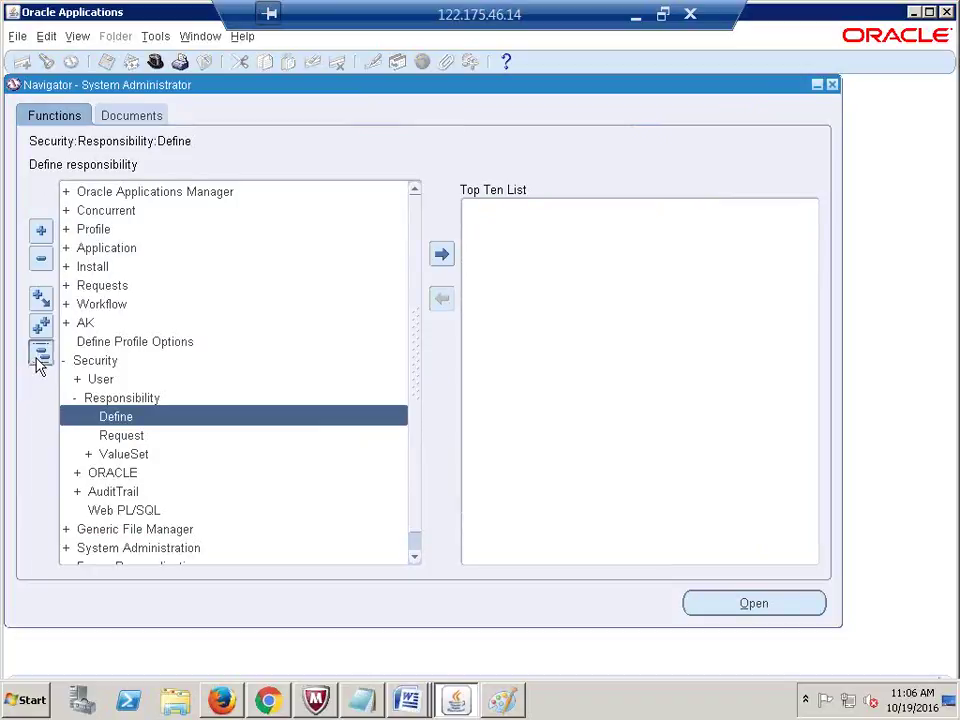
click(156, 61)
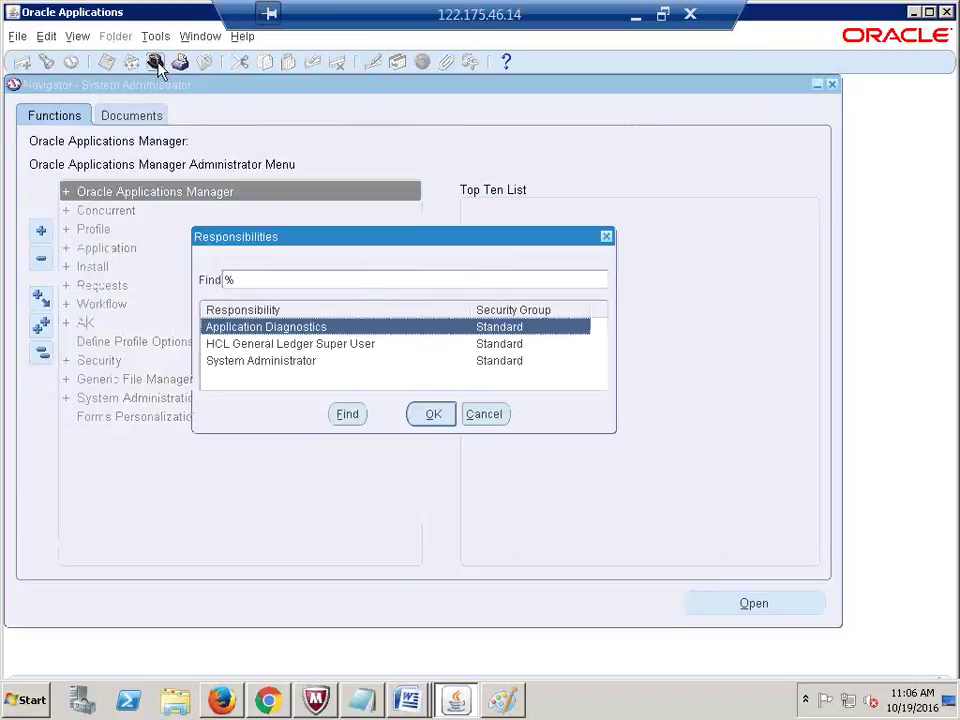
double_click(287, 345)
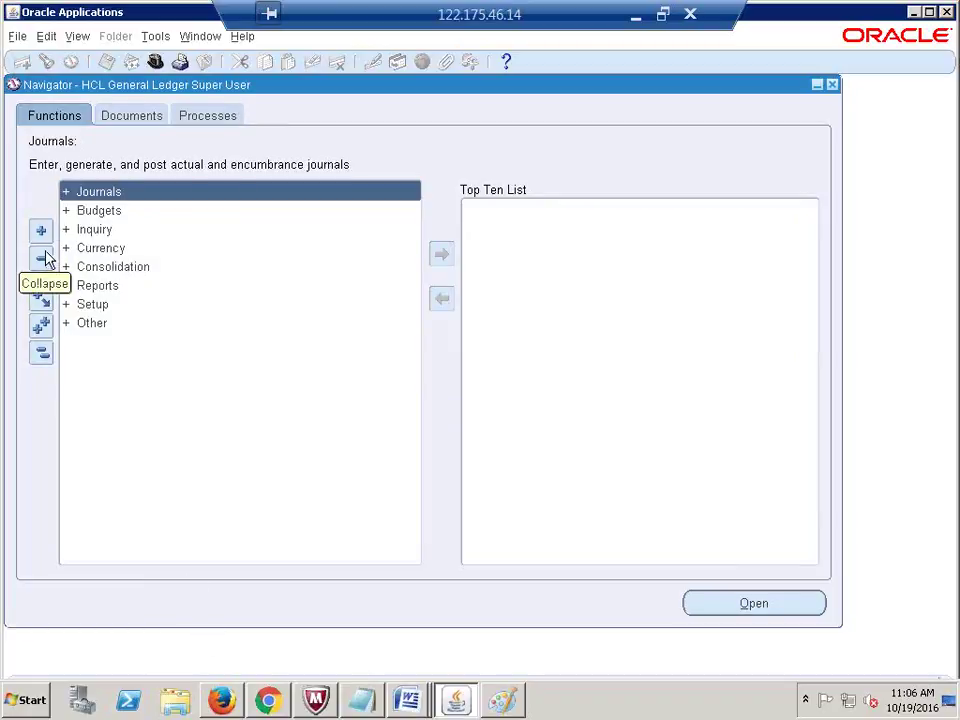
Step: Open View > Requests, find all requests, and start a new request submission
click(77, 38)
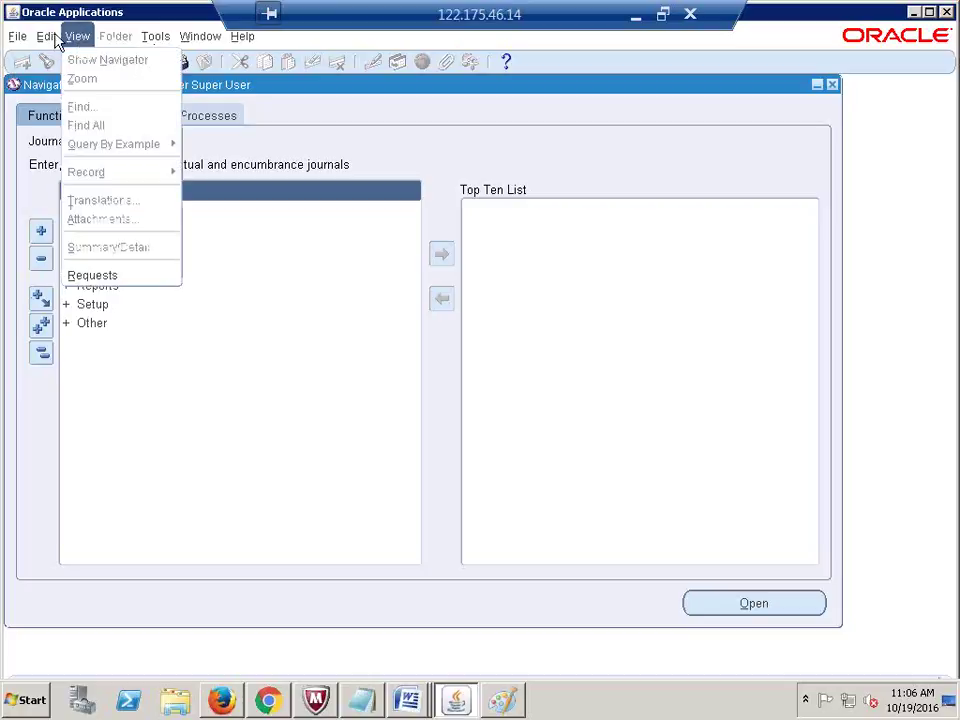
click(87, 104)
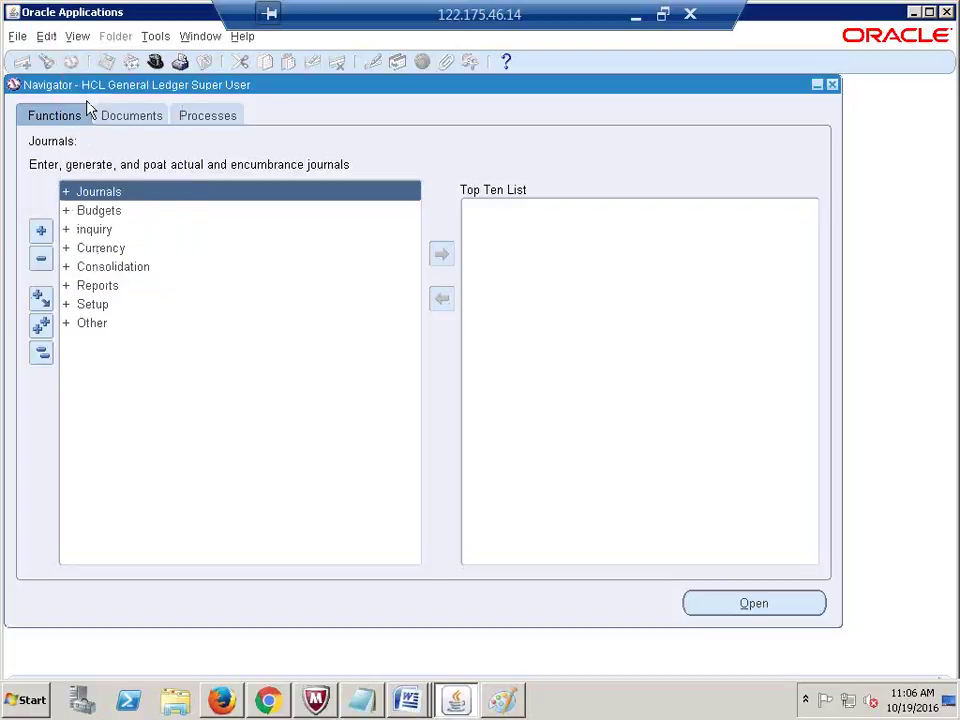
click(77, 37)
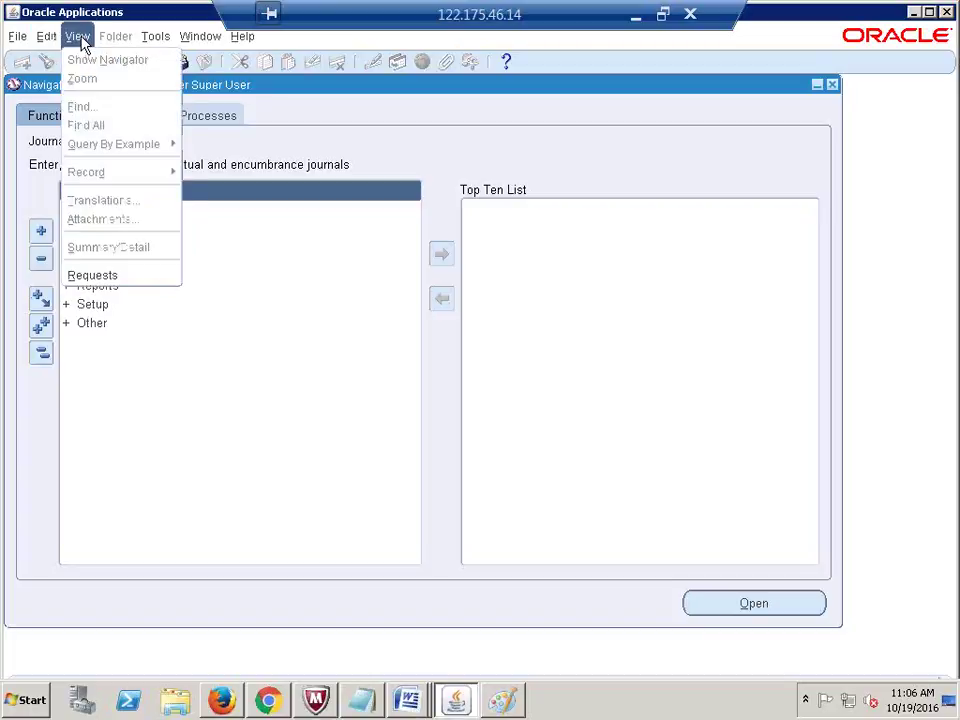
click(108, 274)
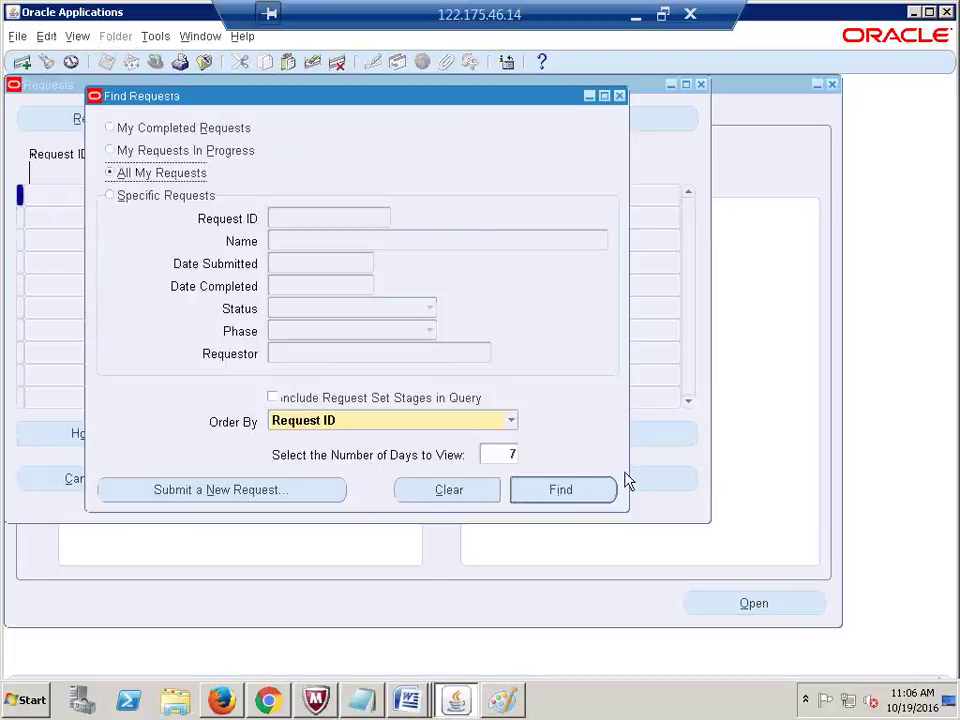
click(590, 495)
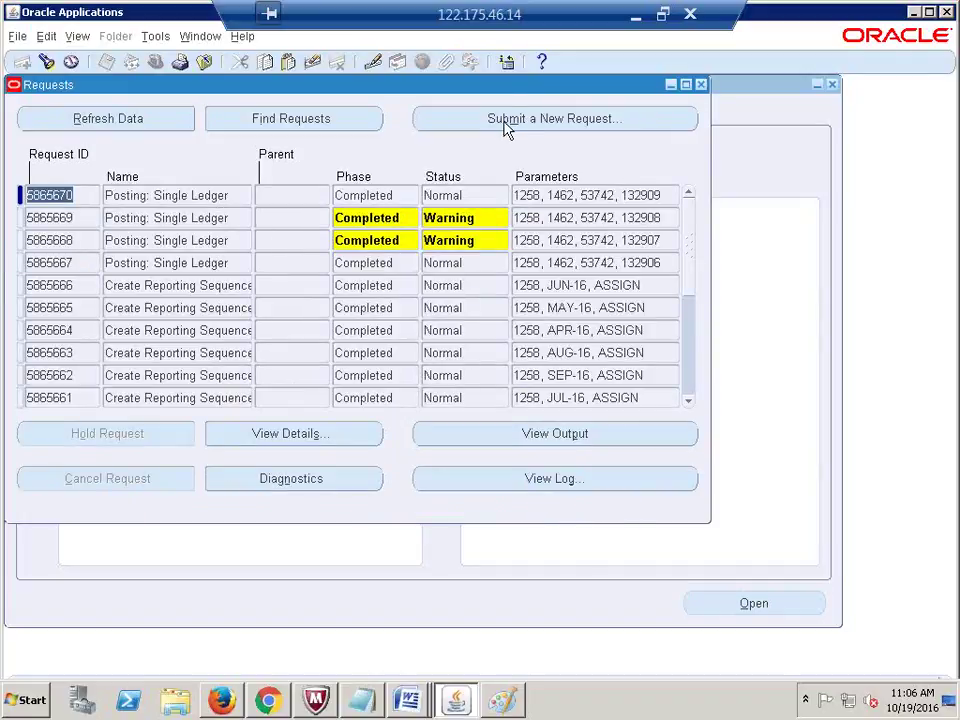
click(568, 118)
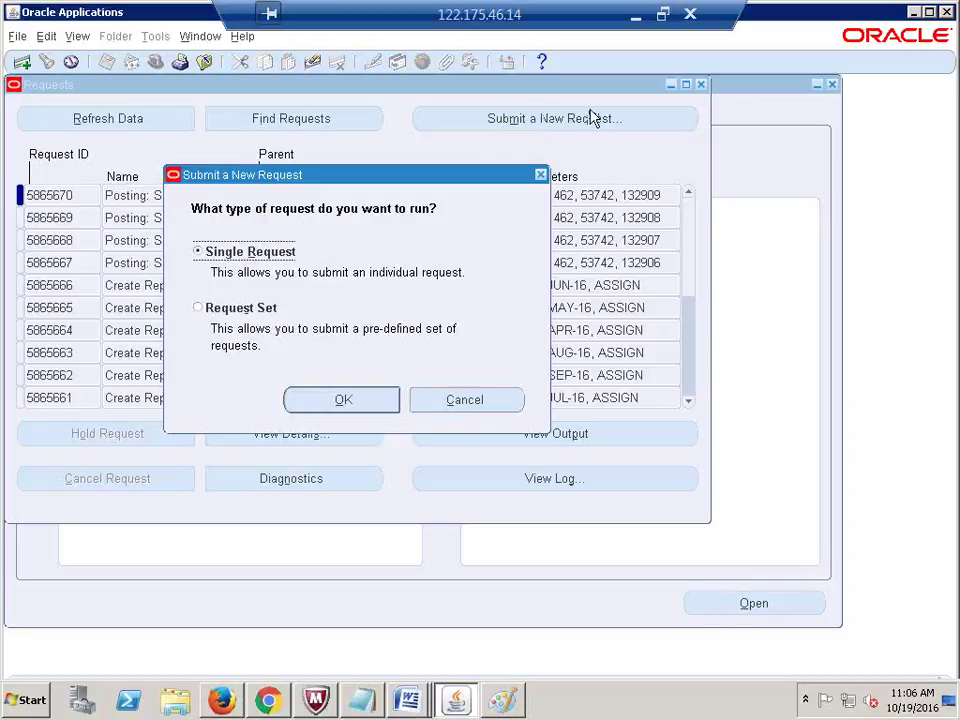
Step: Confirm Single Request to open Submit Request, then exit the remote session's full screen
click(345, 399)
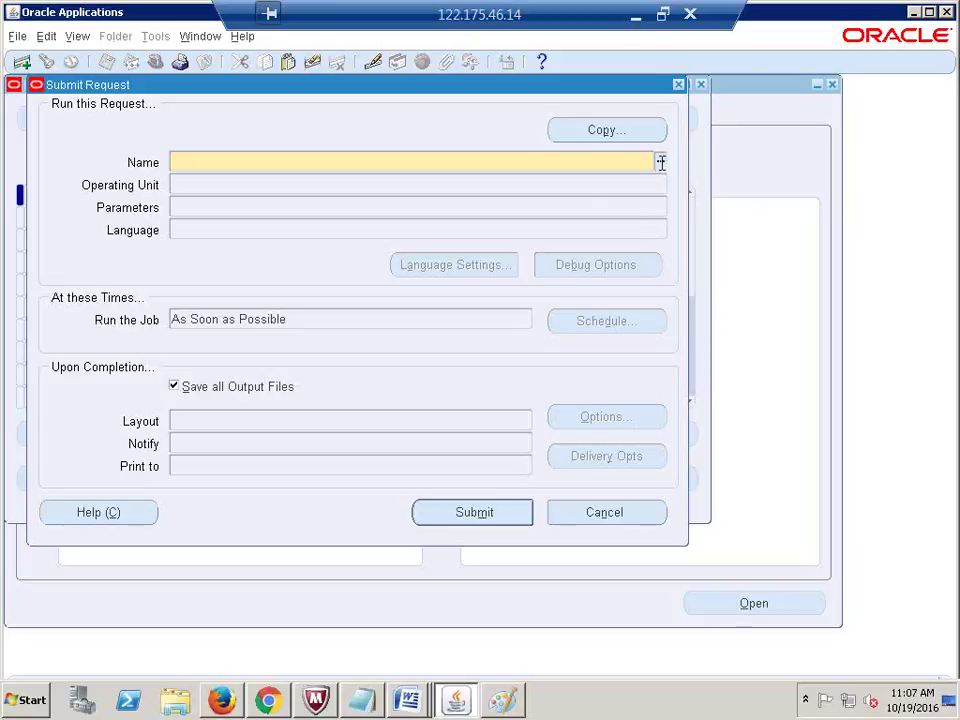
click(661, 12)
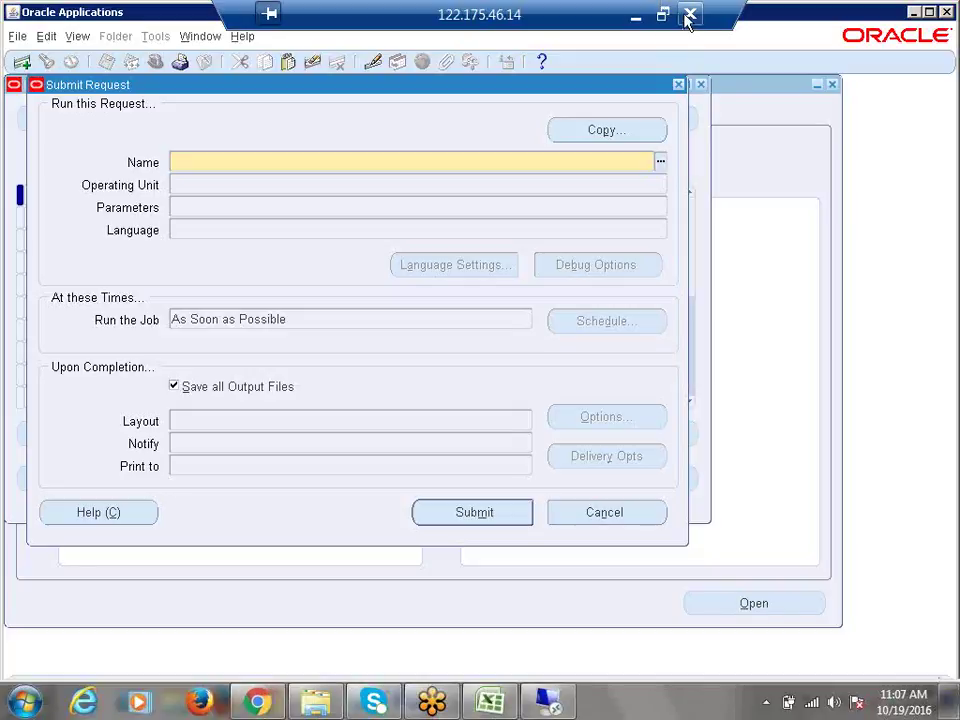
Step: Close the remote session and reconnect via Start > Remote Desktop Connection
click(689, 15)
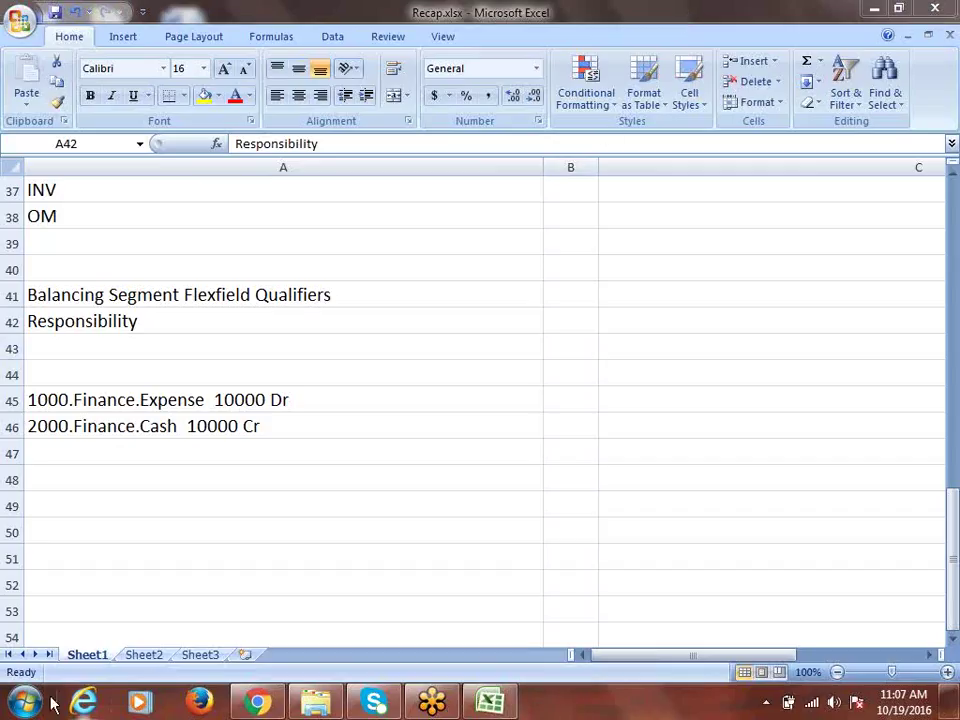
click(22, 702)
click(15, 193)
click(556, 329)
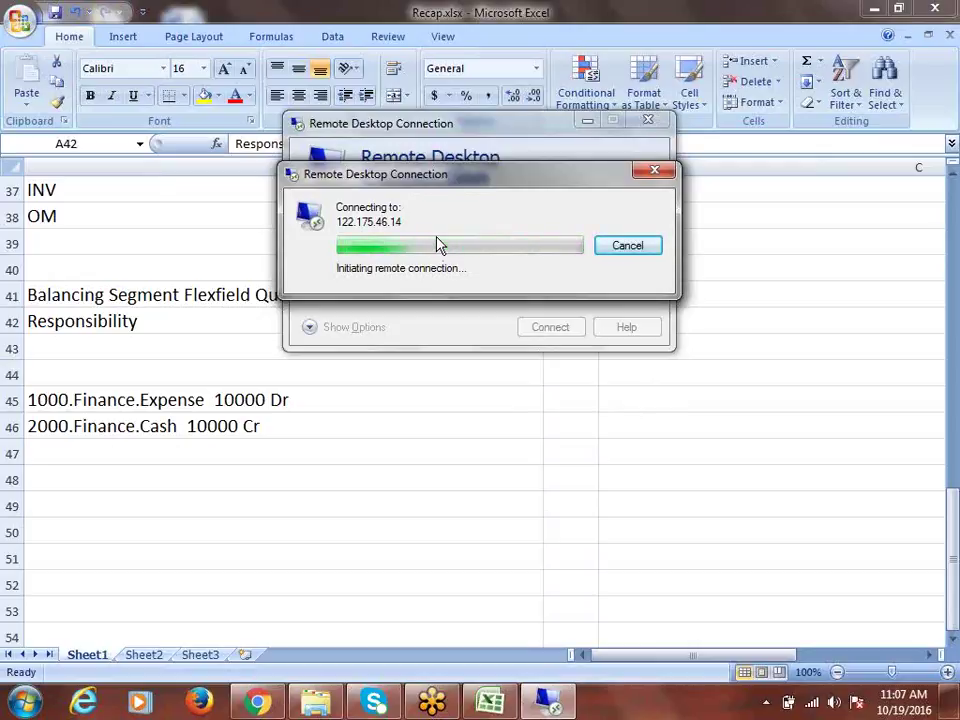
Step: Check the wireless status, dismiss the connection failure, retry connecting, and bring up Chrome
click(811, 703)
click(811, 703)
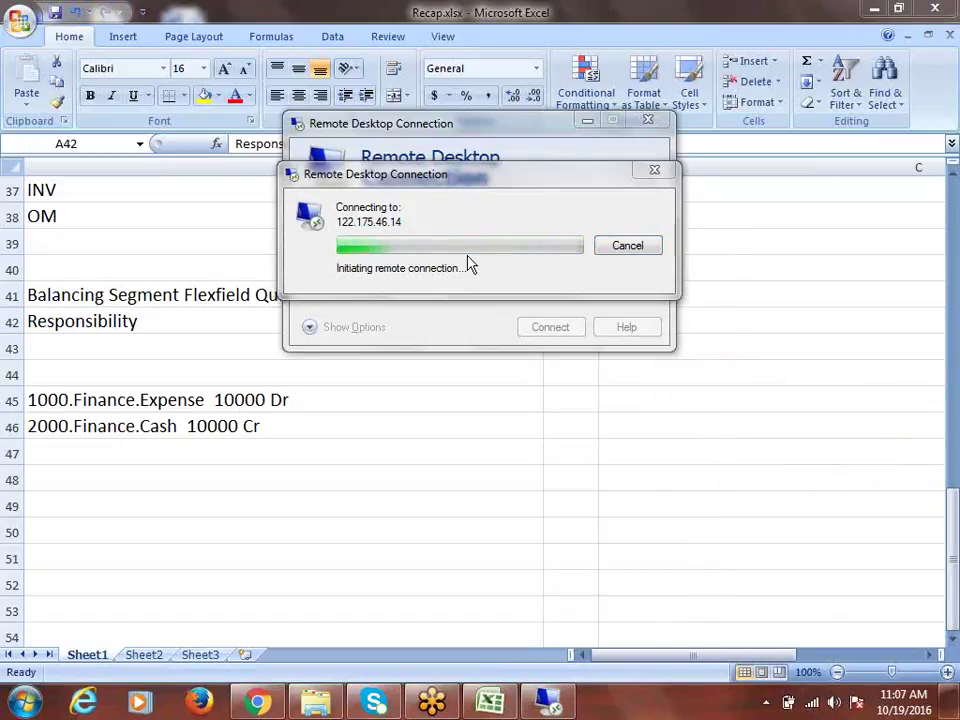
click(625, 396)
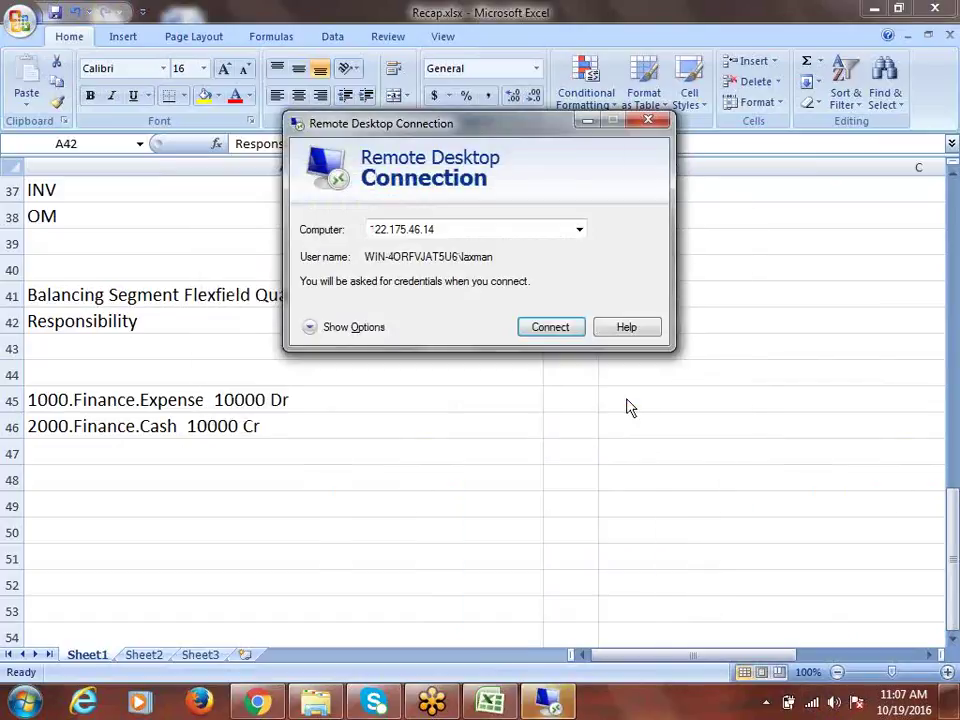
click(539, 331)
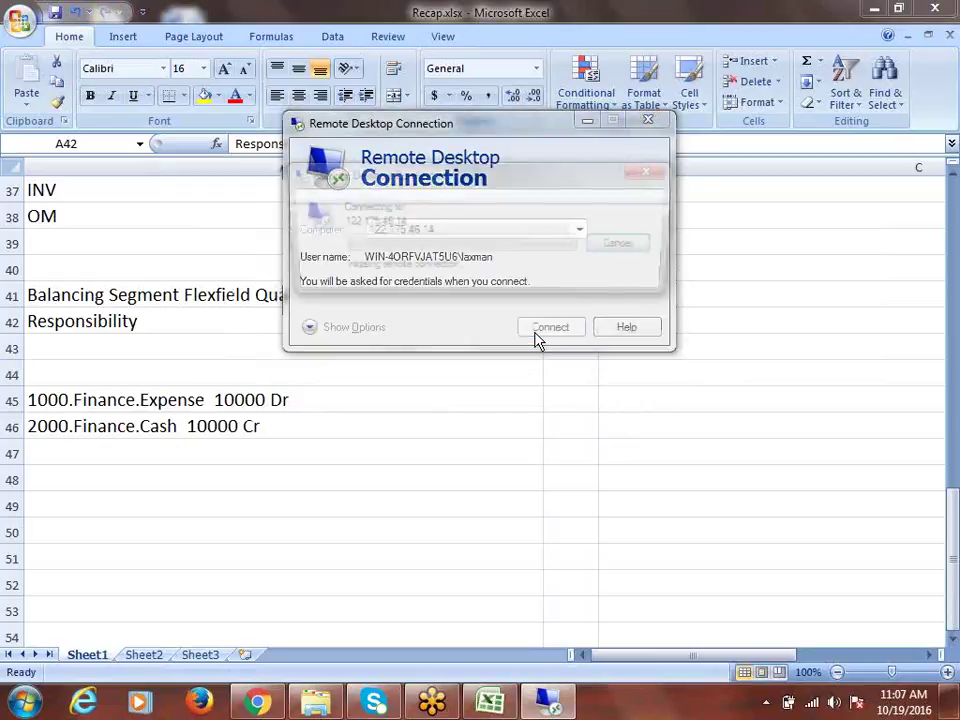
click(254, 705)
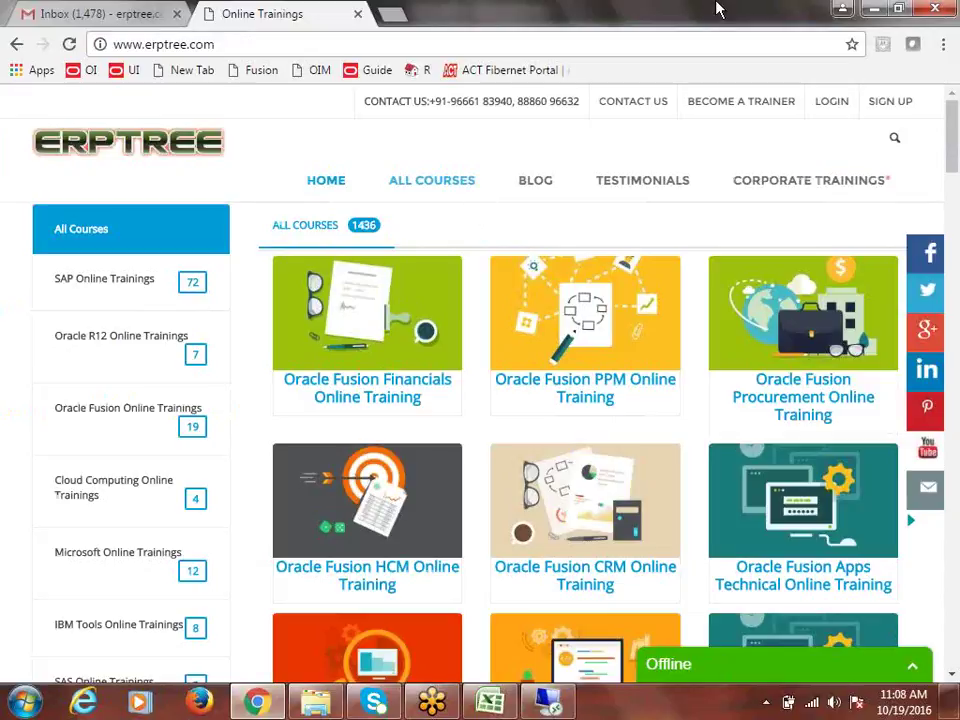
Step: Load the ACT Fibernet Portal home page in a new Chrome tab
click(392, 14)
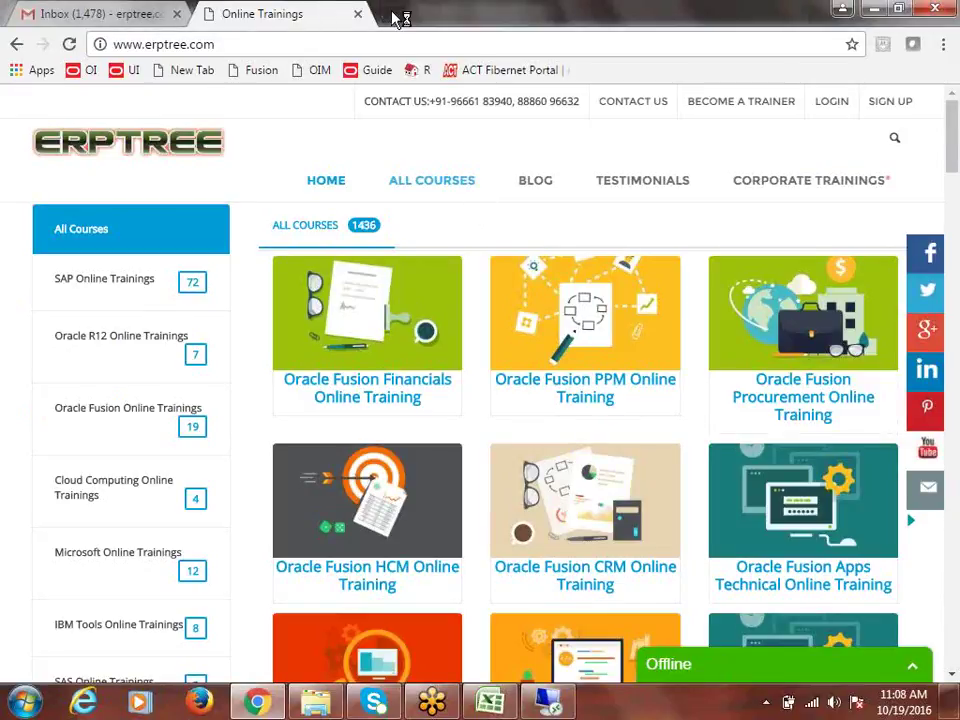
text(ACT)
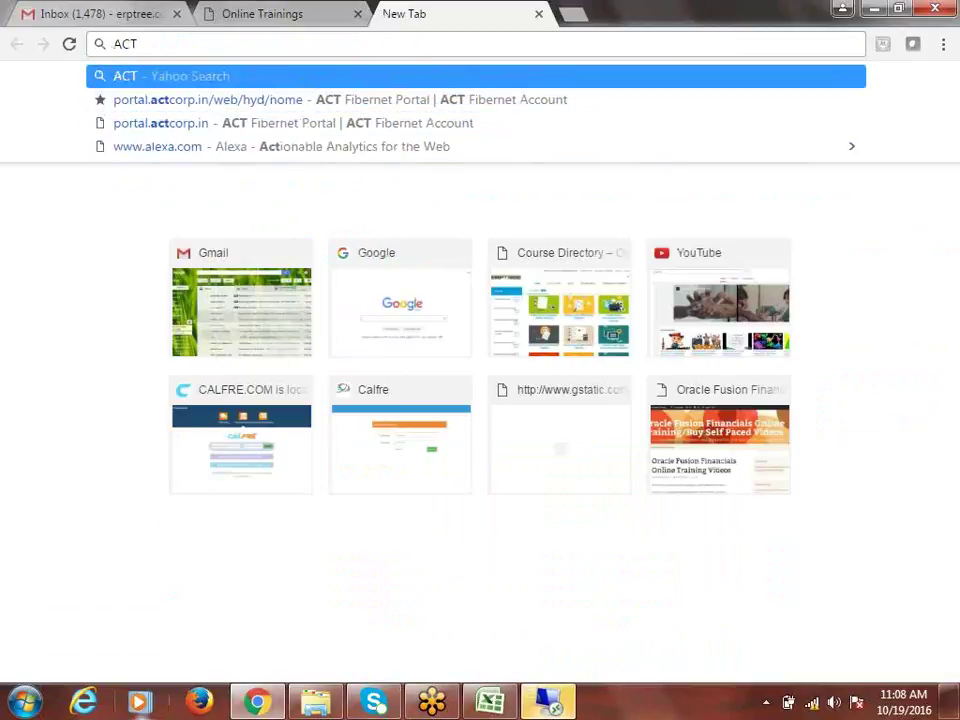
click(195, 699)
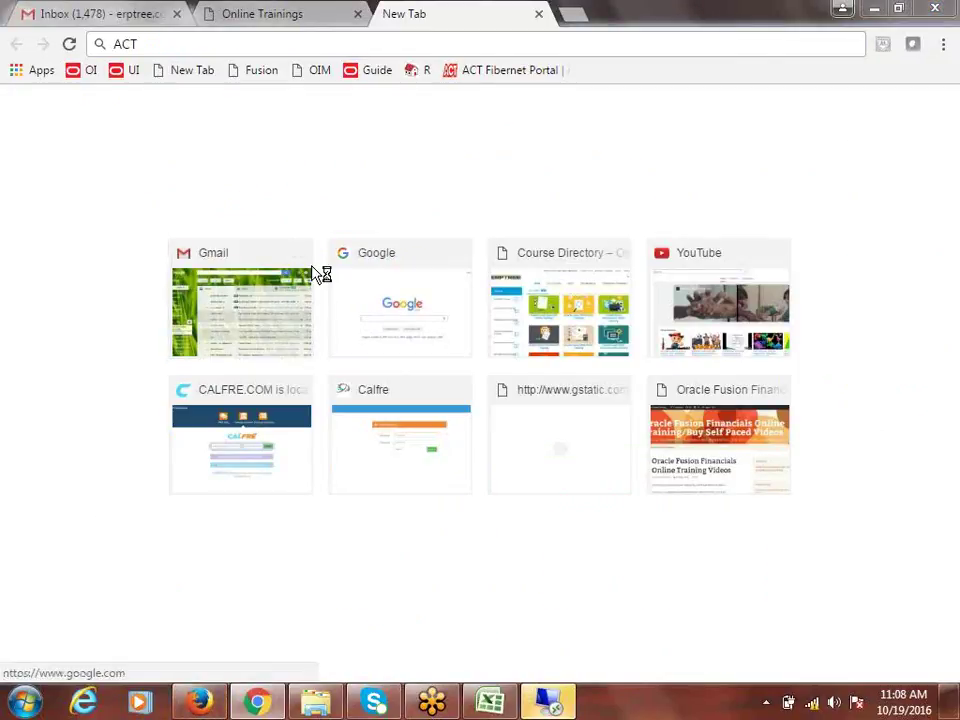
click(510, 72)
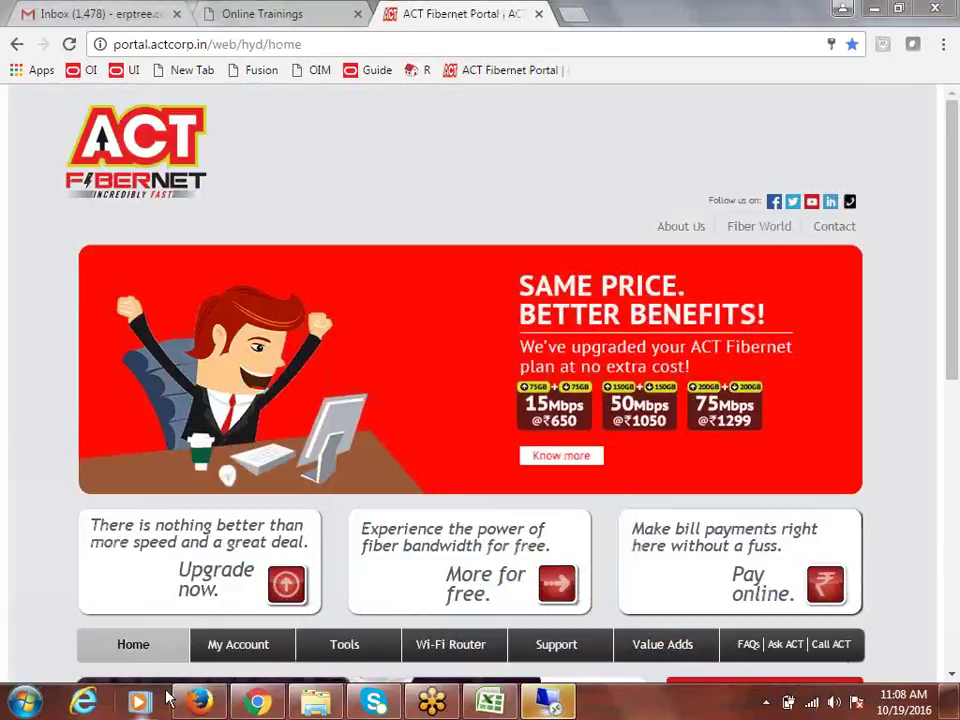
Step: Enter the account password in the remote login prompt to connect to 122.175.46.14
click(555, 705)
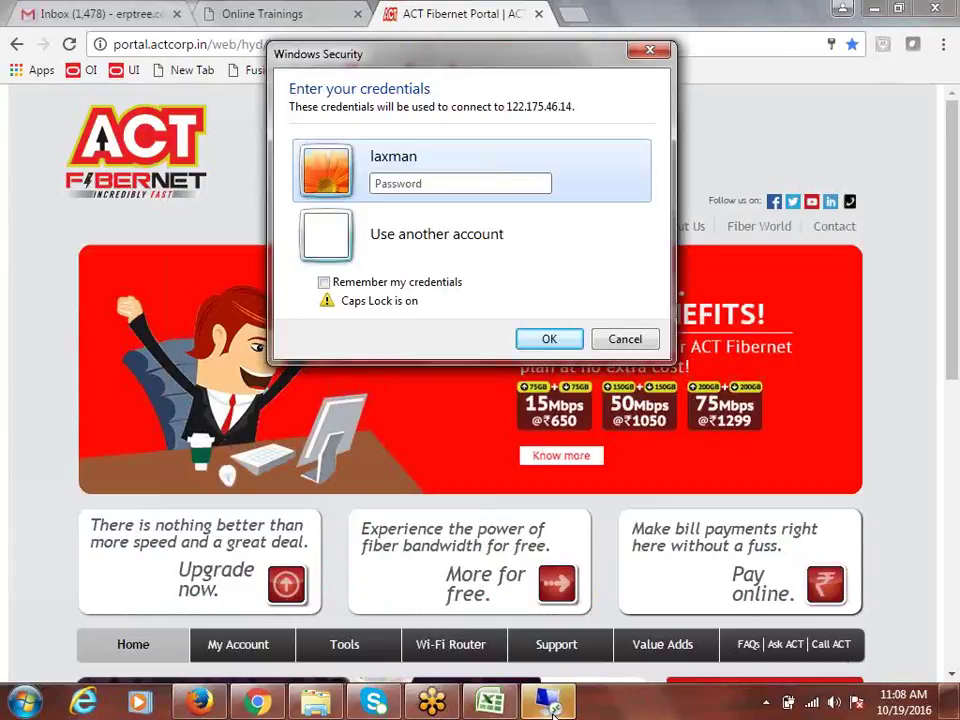
key(Caps_Lock)
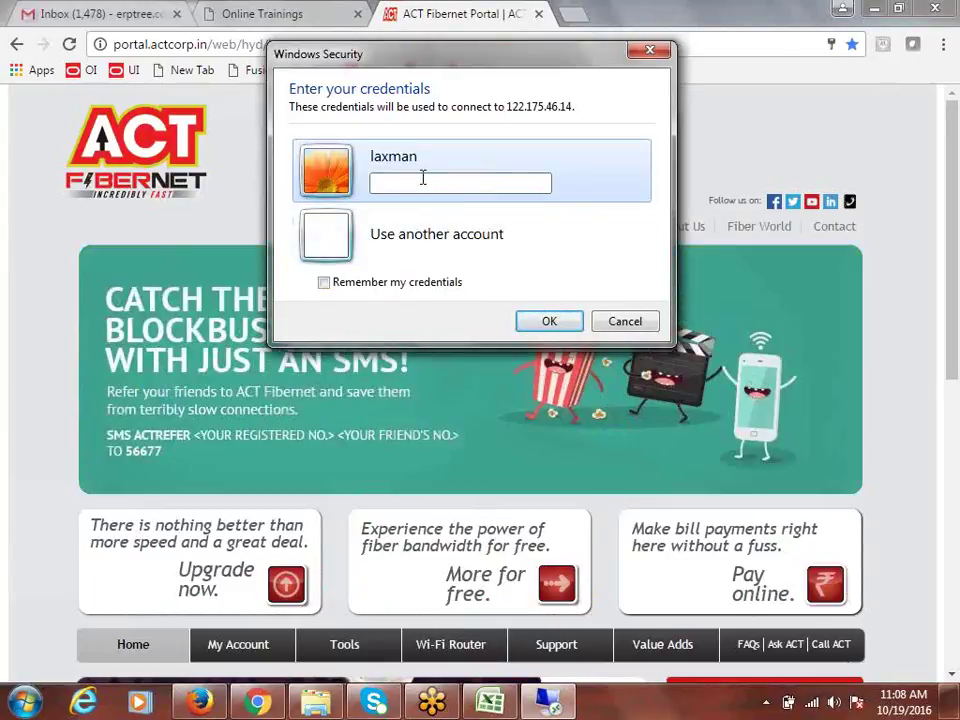
text(*****)
key(Return)
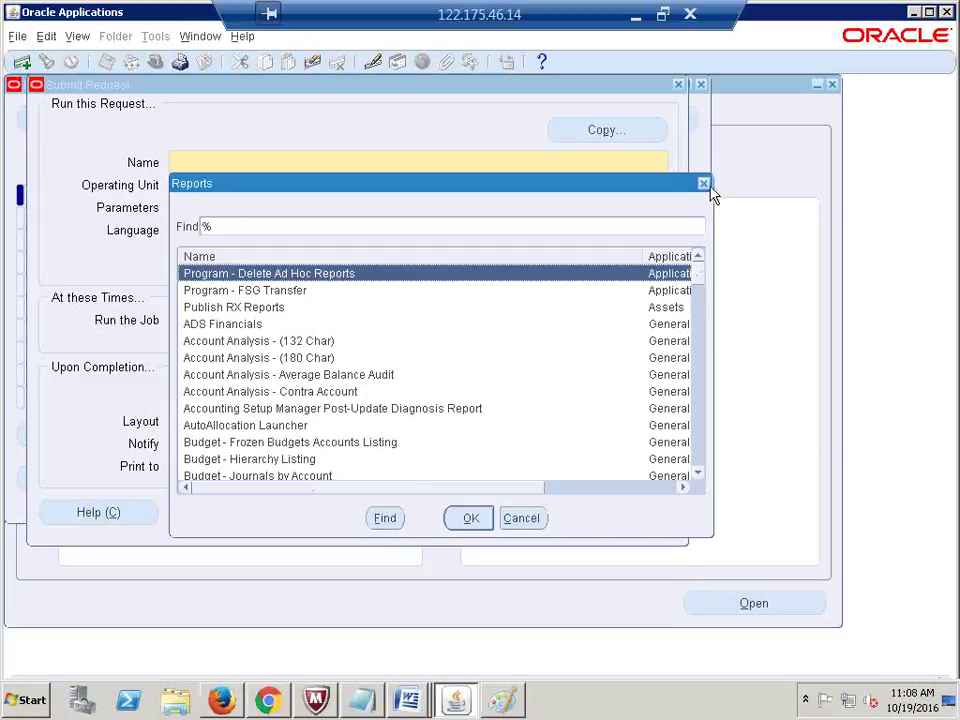
click(705, 185)
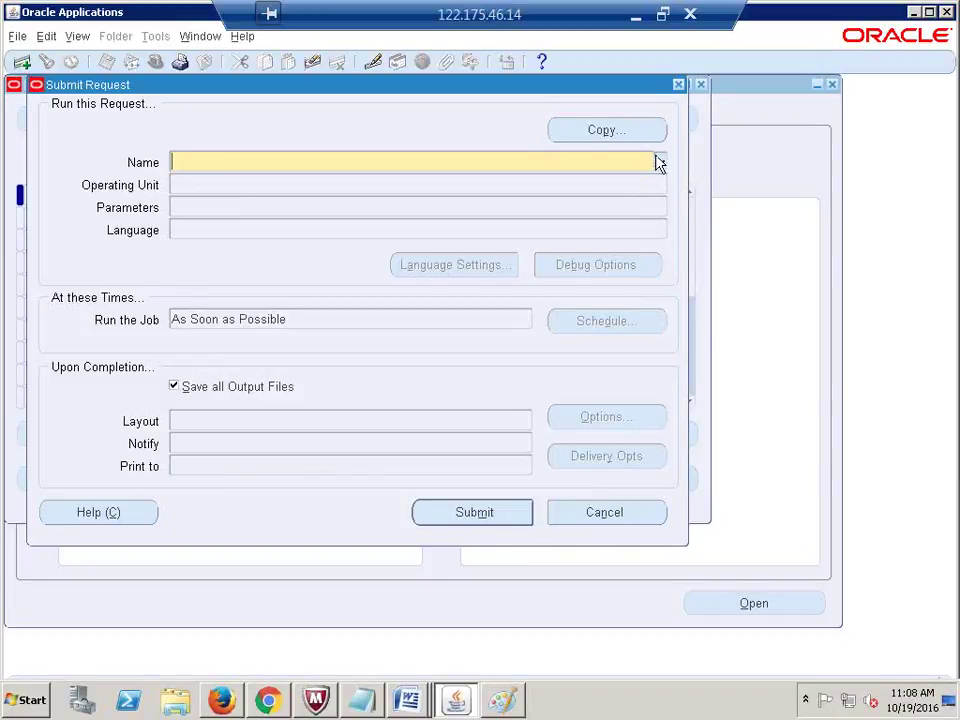
click(659, 162)
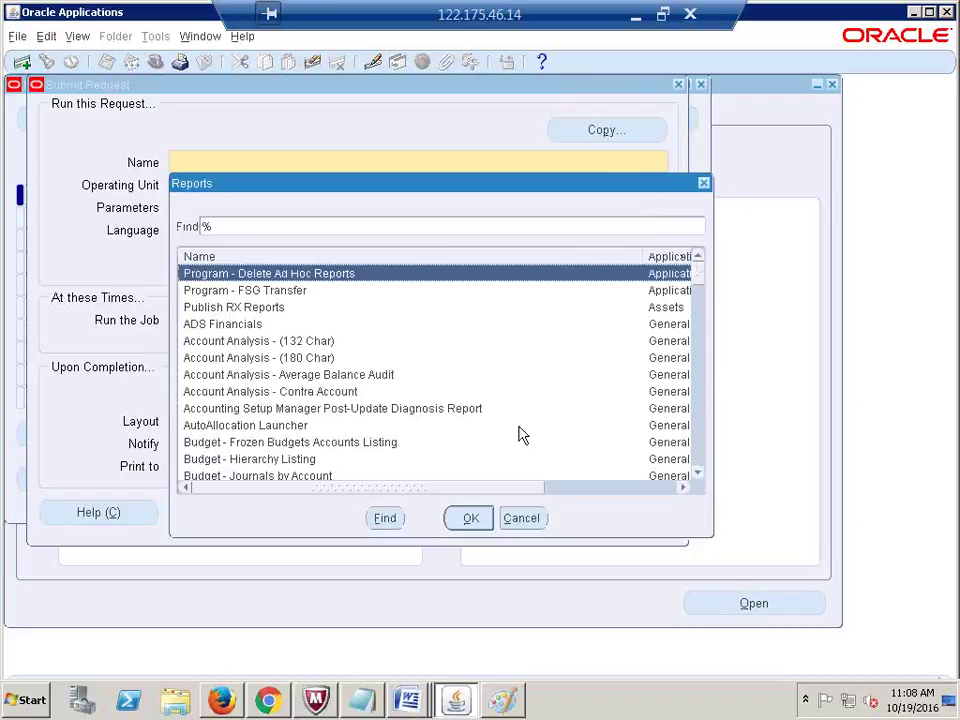
click(705, 183)
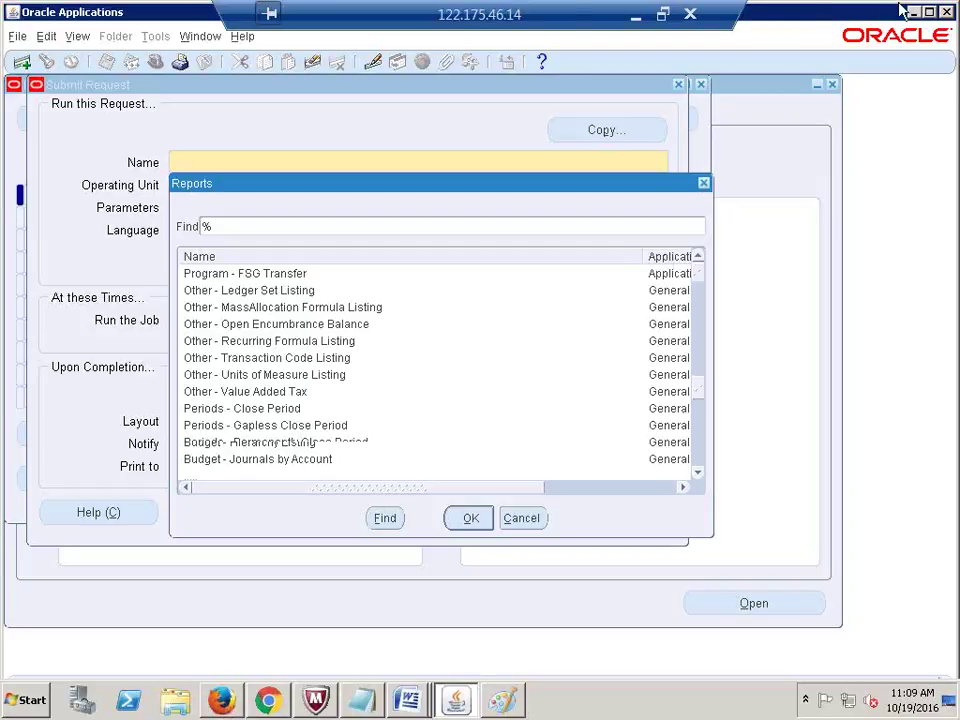
click(459, 8)
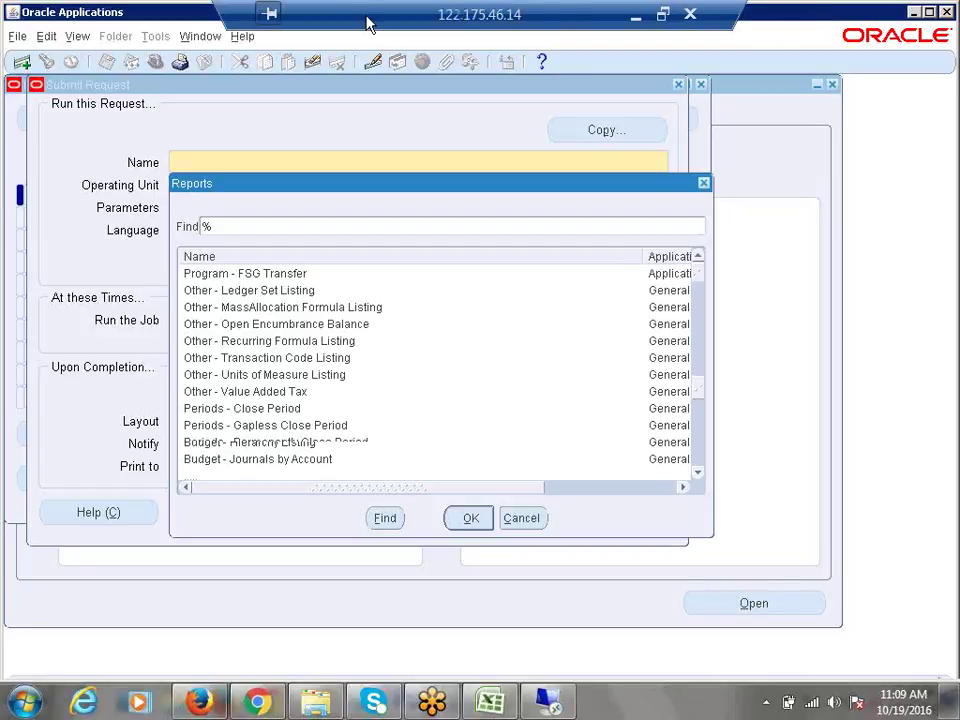
Step: Minimize the remote session and log out of the ACT Fibernet portal, confirming with OK
click(636, 14)
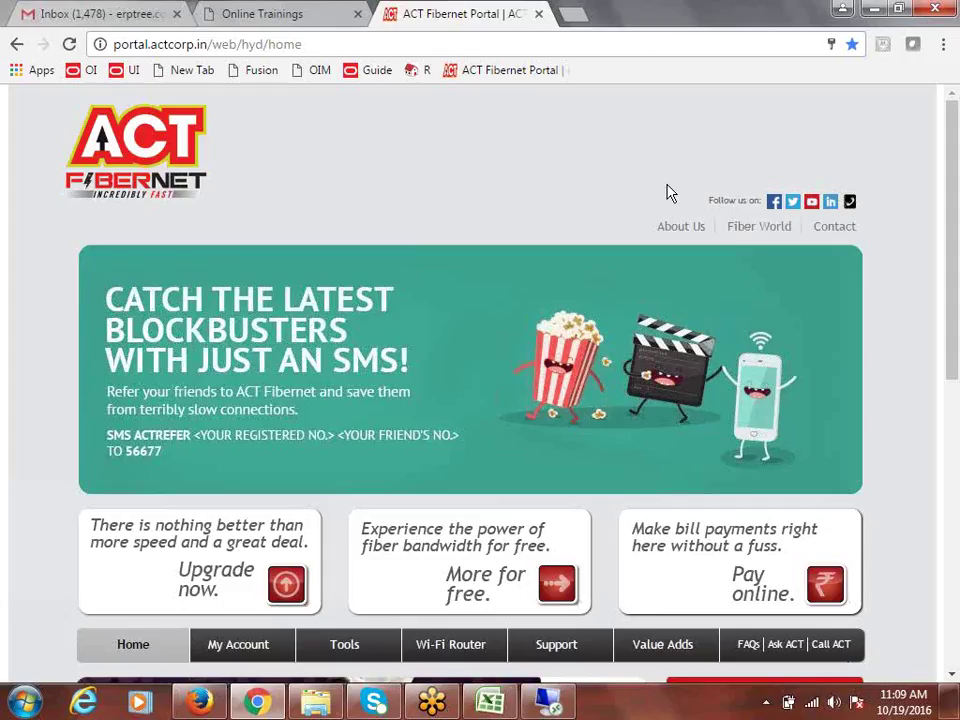
scroll(955, 422, down, 2)
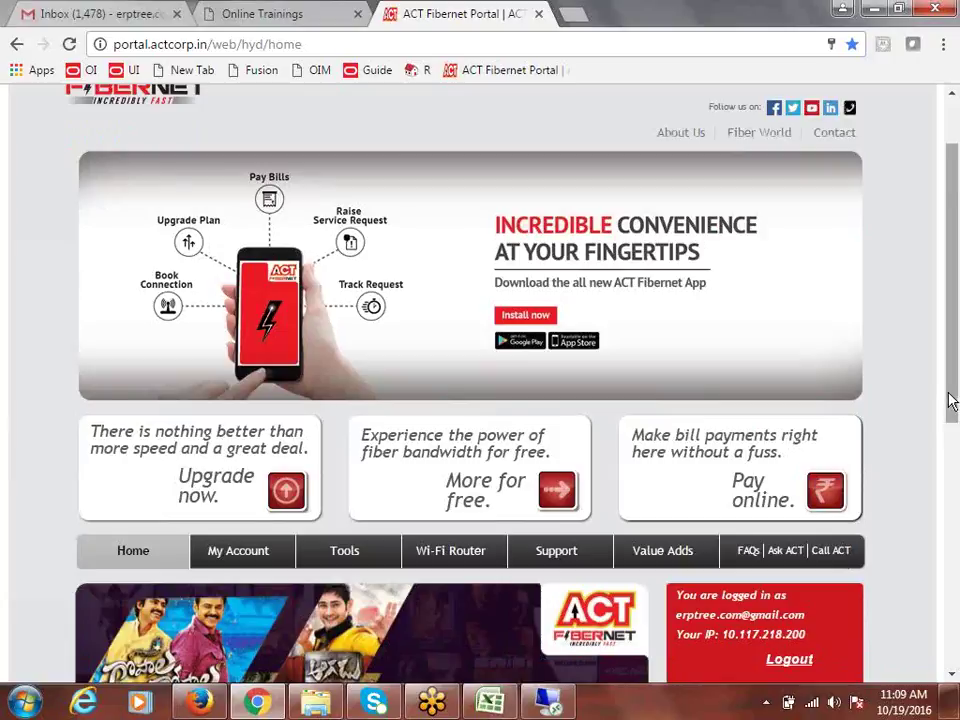
scroll(951, 400, up, 2)
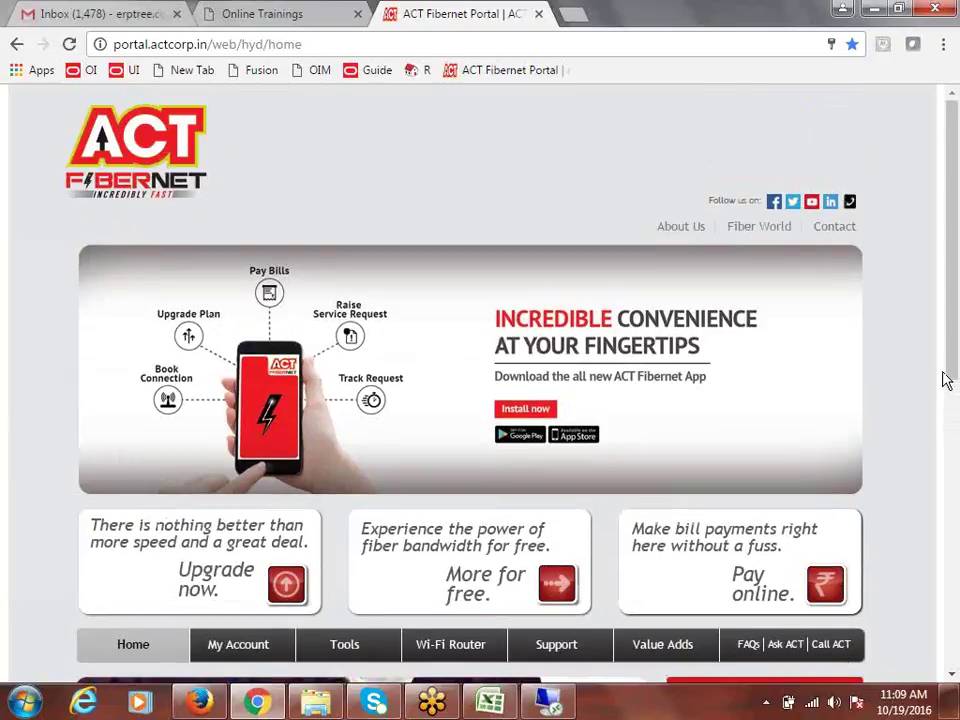
scroll(945, 378, down, 3)
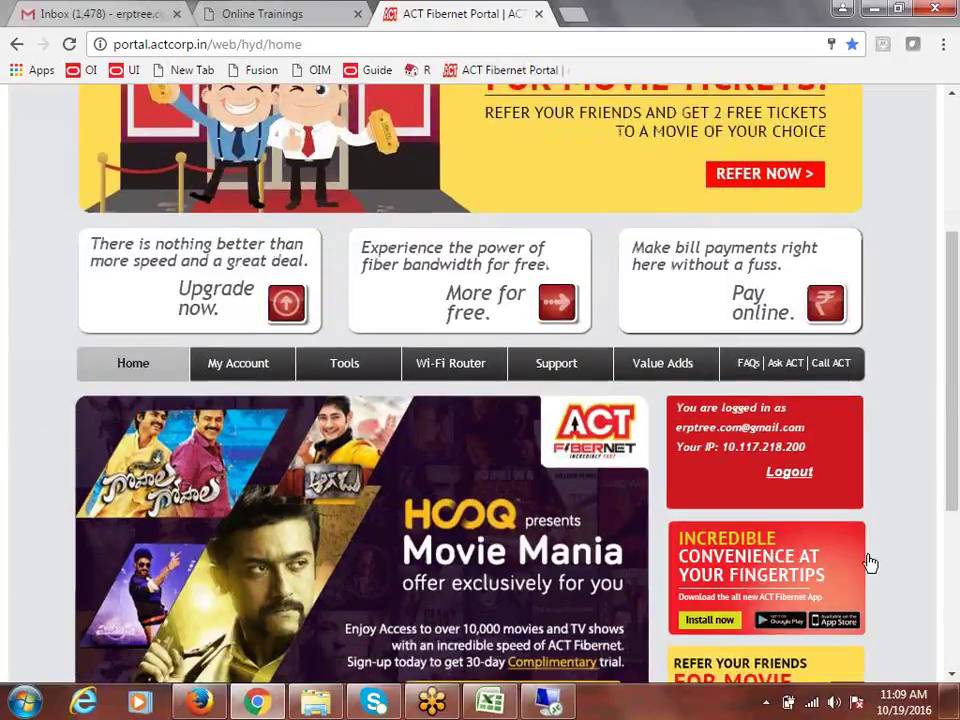
click(790, 473)
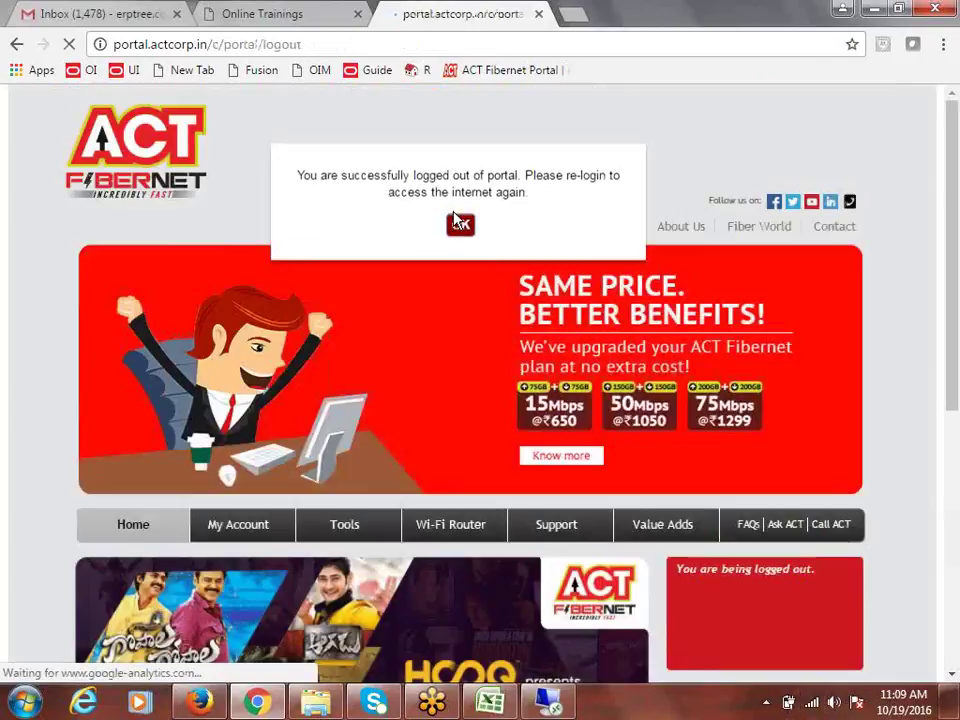
click(460, 213)
Step: Check the wireless networks, then switch back to the remote Oracle session and close it
click(813, 705)
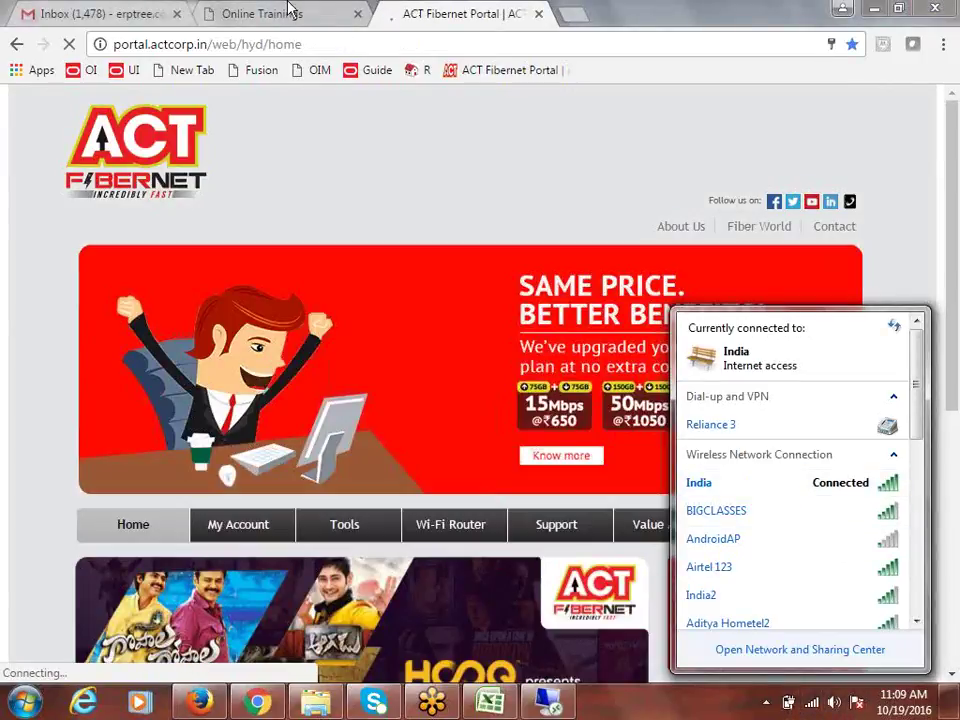
click(272, 12)
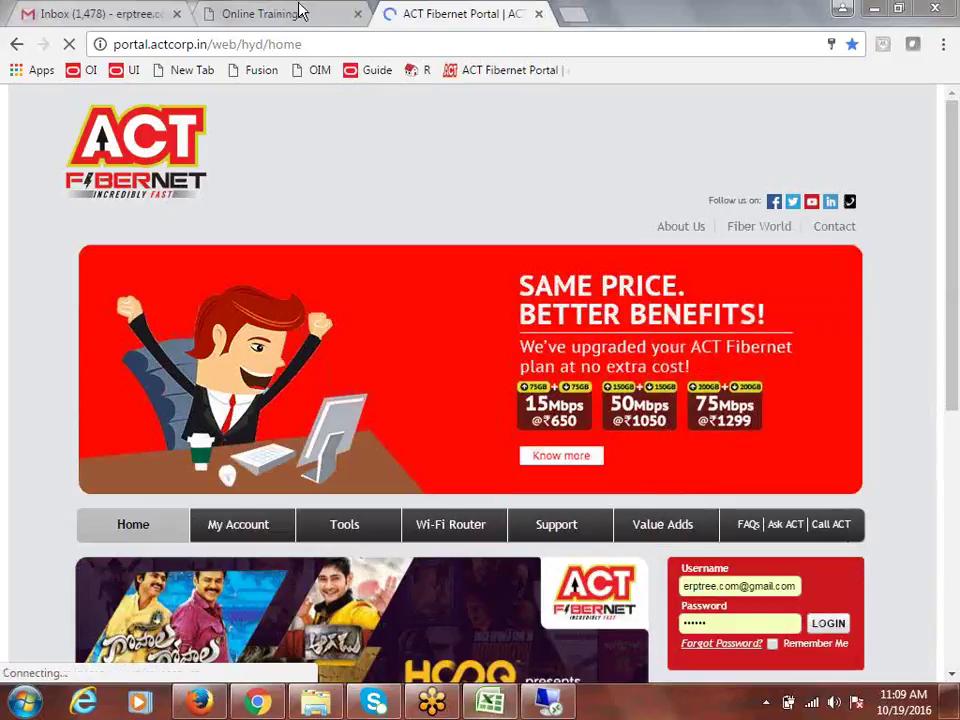
key(alt+Tab)
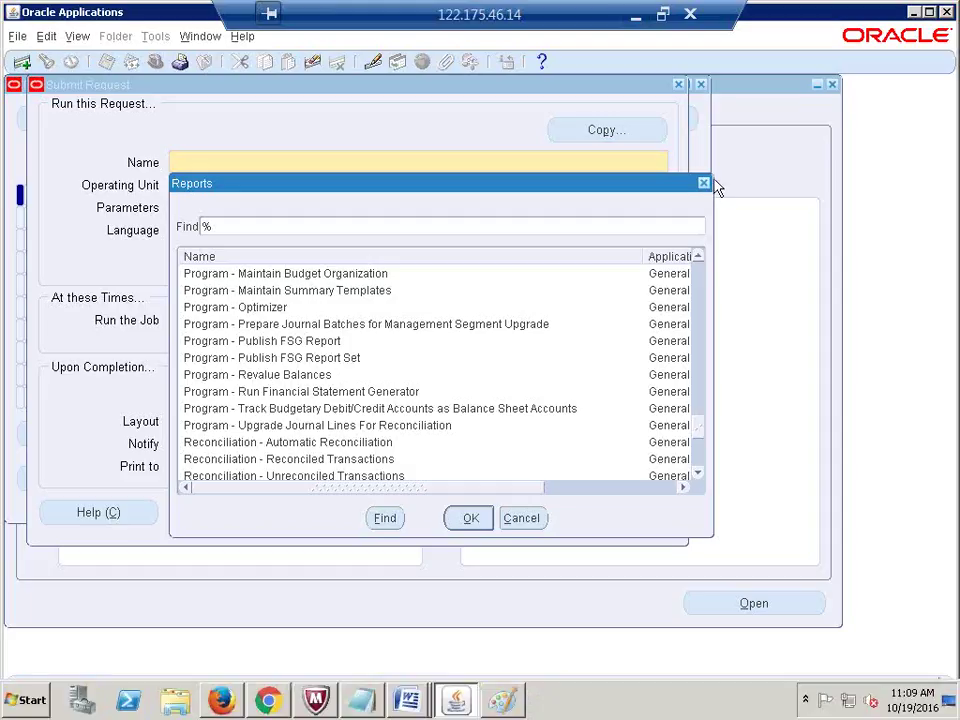
click(690, 18)
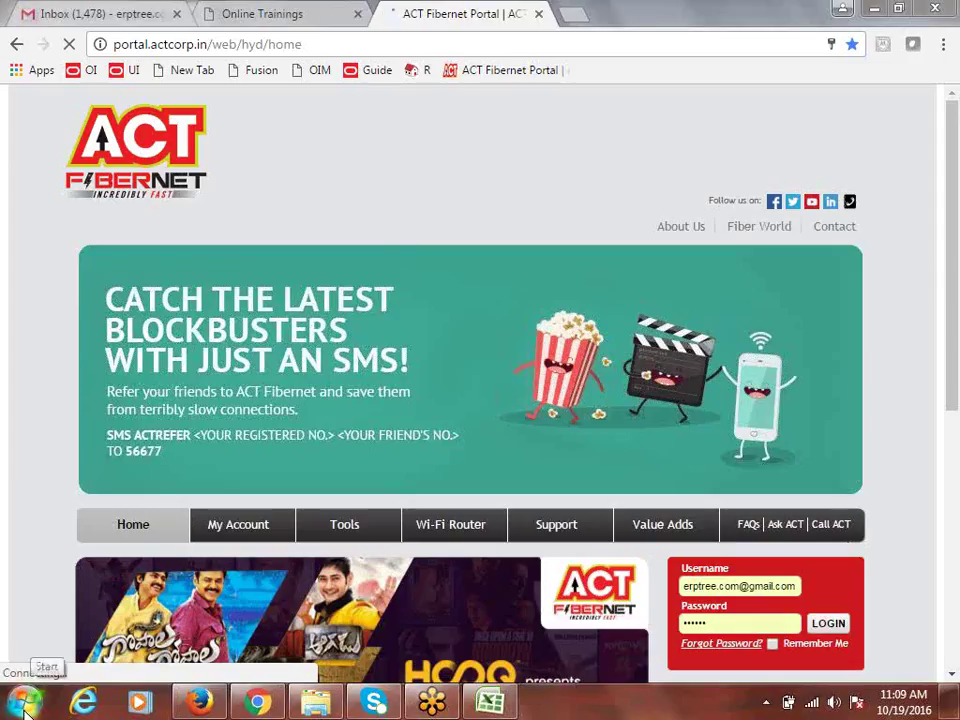
Step: Launch Remote Desktop Connection, log back into the ACT portal, then cancel the stalled connection
click(25, 702)
click(132, 188)
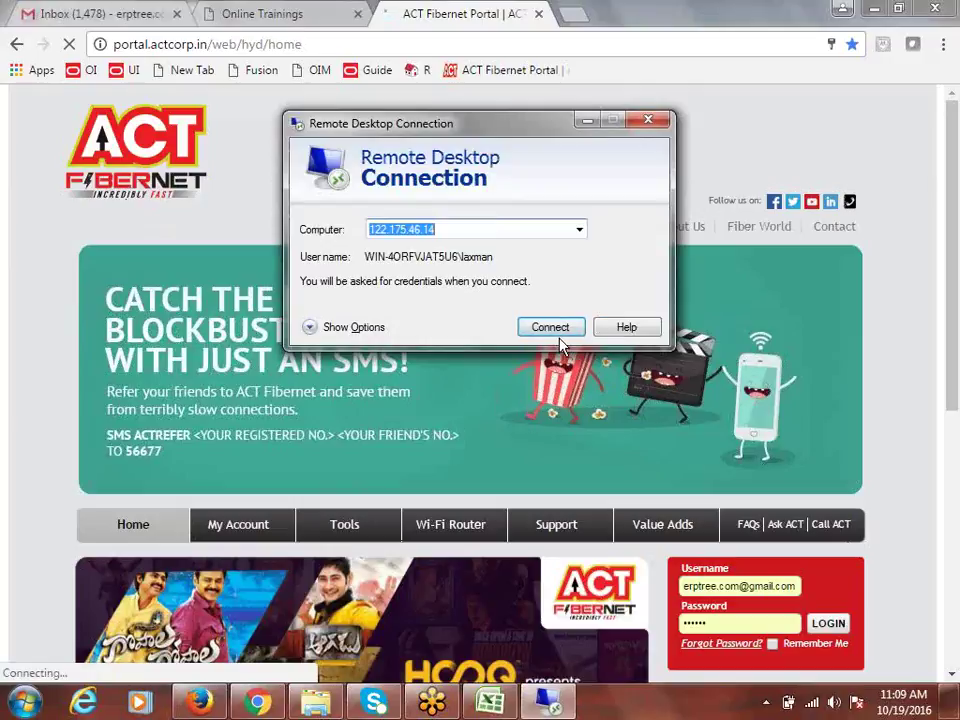
click(843, 622)
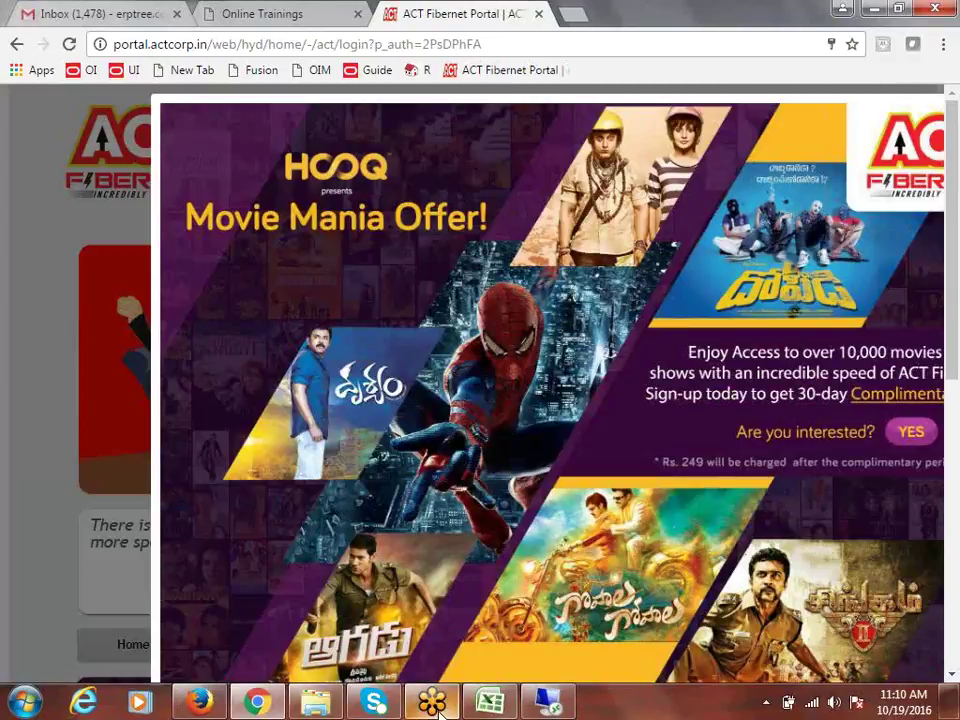
click(547, 708)
click(540, 327)
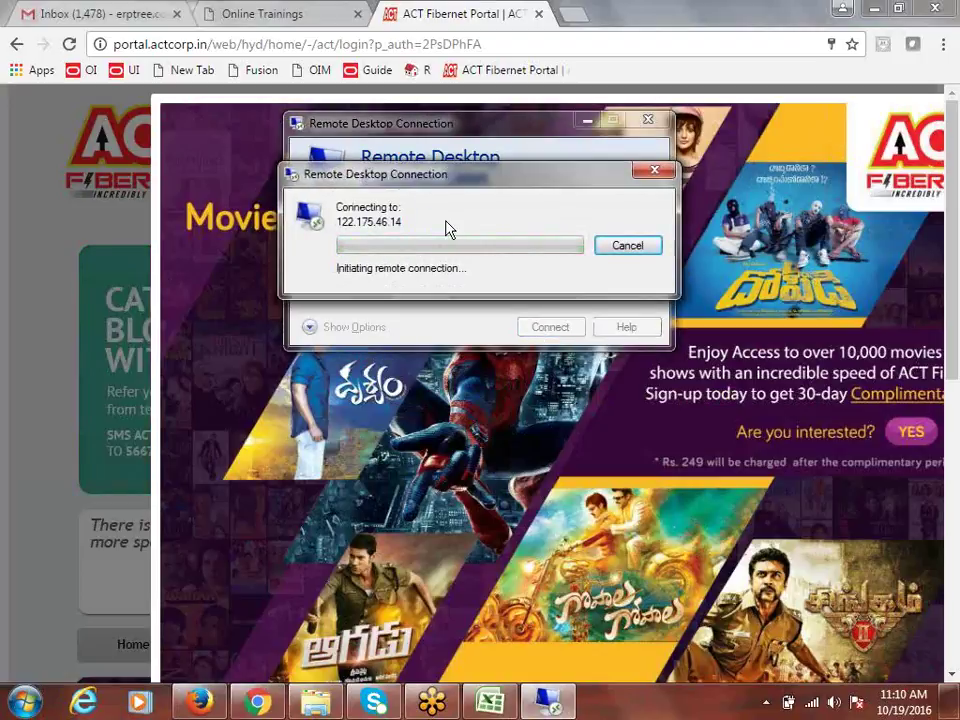
click(813, 704)
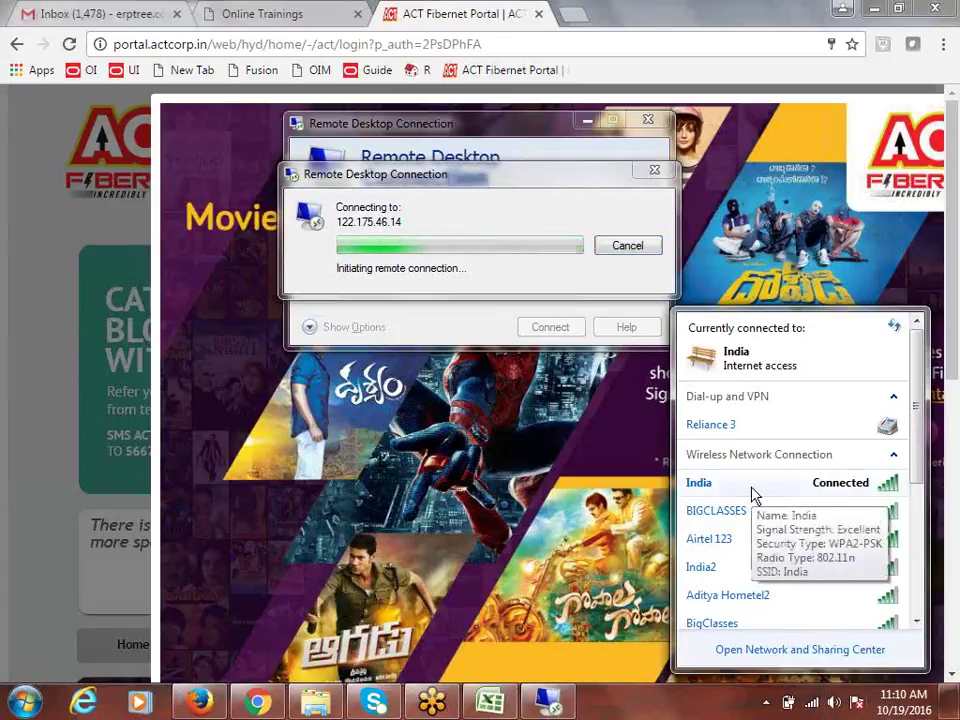
click(655, 170)
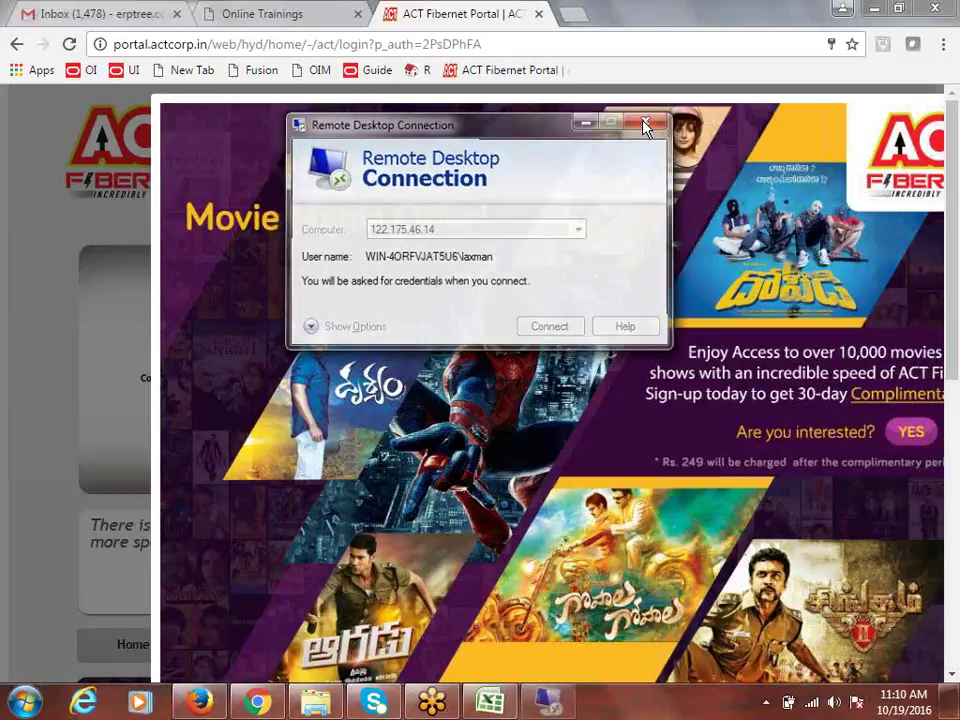
click(647, 124)
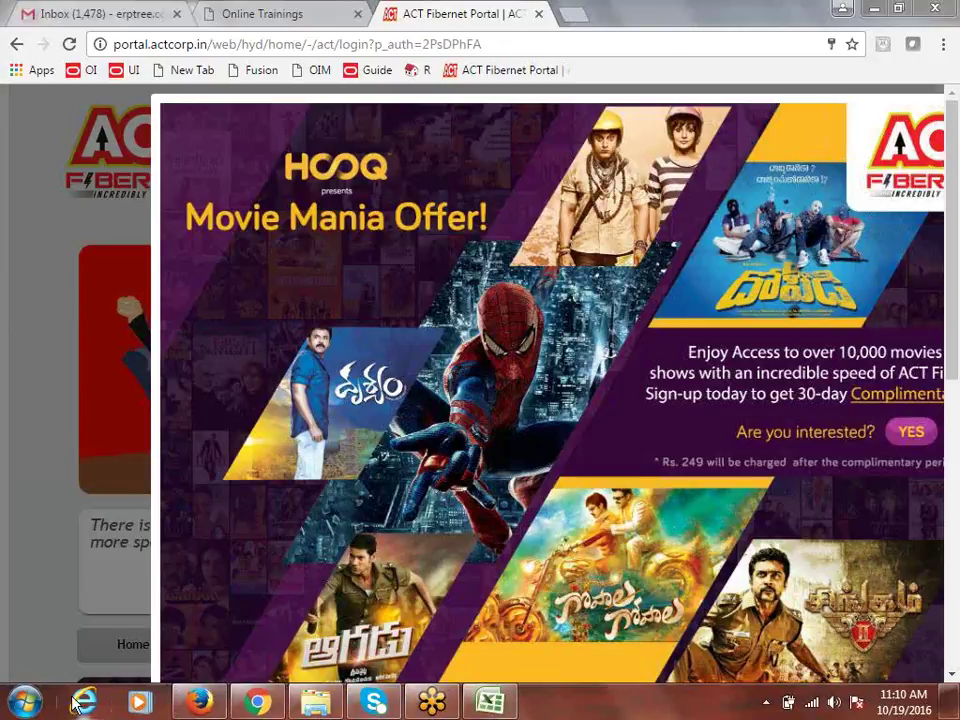
Step: Relaunch Remote Desktop Connection and connect to 122.175.46.14 with the account password
click(24, 703)
click(143, 199)
click(558, 331)
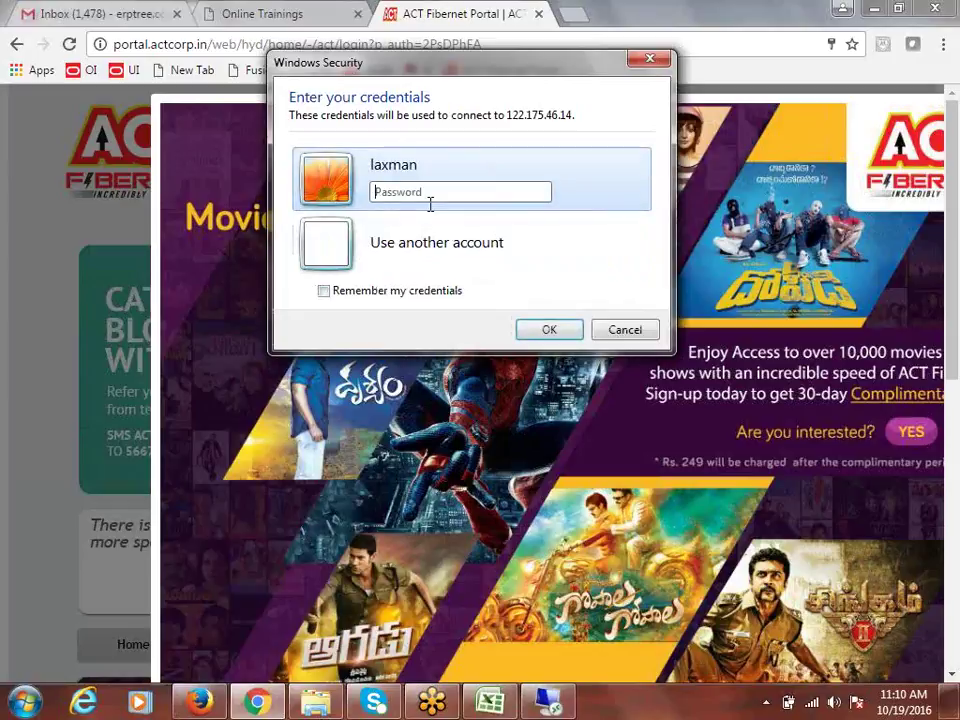
key(Caps_Lock)
text(*)
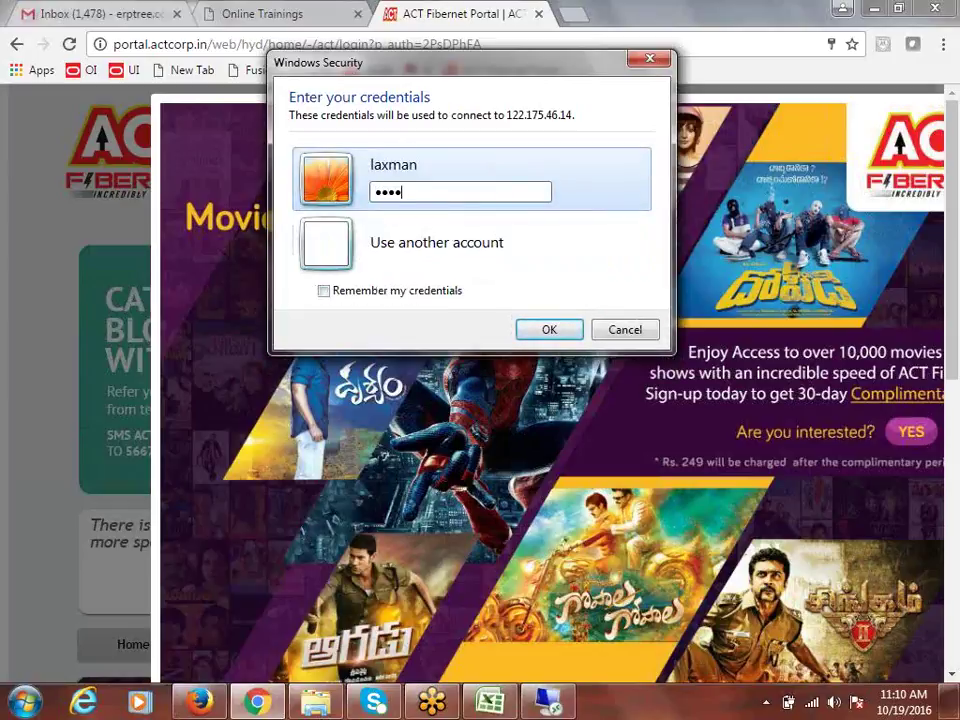
text(******)
key(Return)
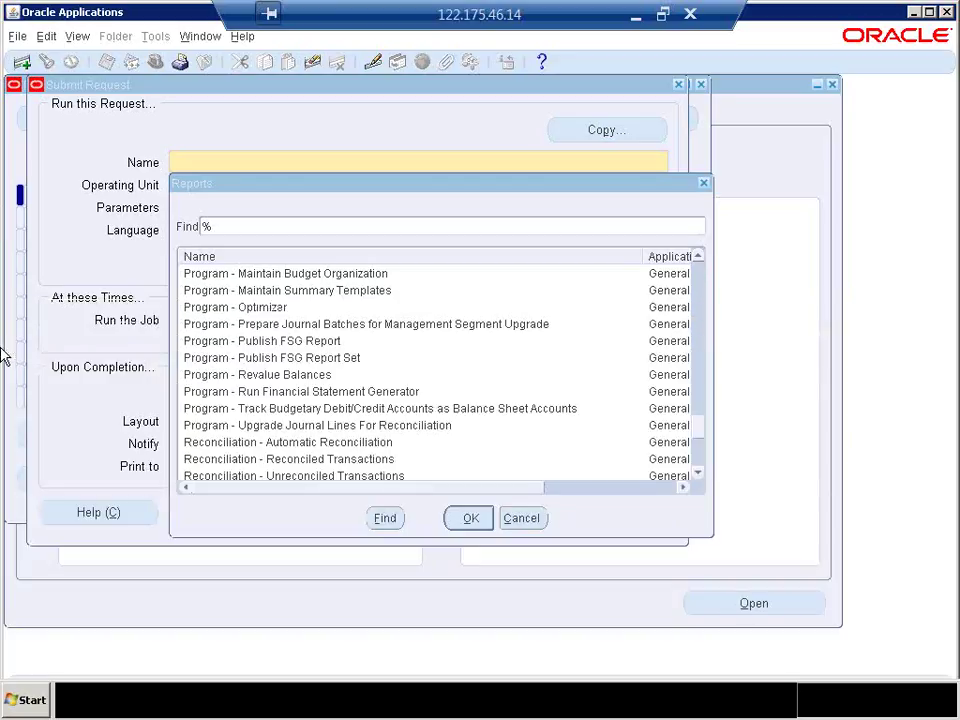
Step: Close the Reports list, Submit Request and Requests windows
click(703, 184)
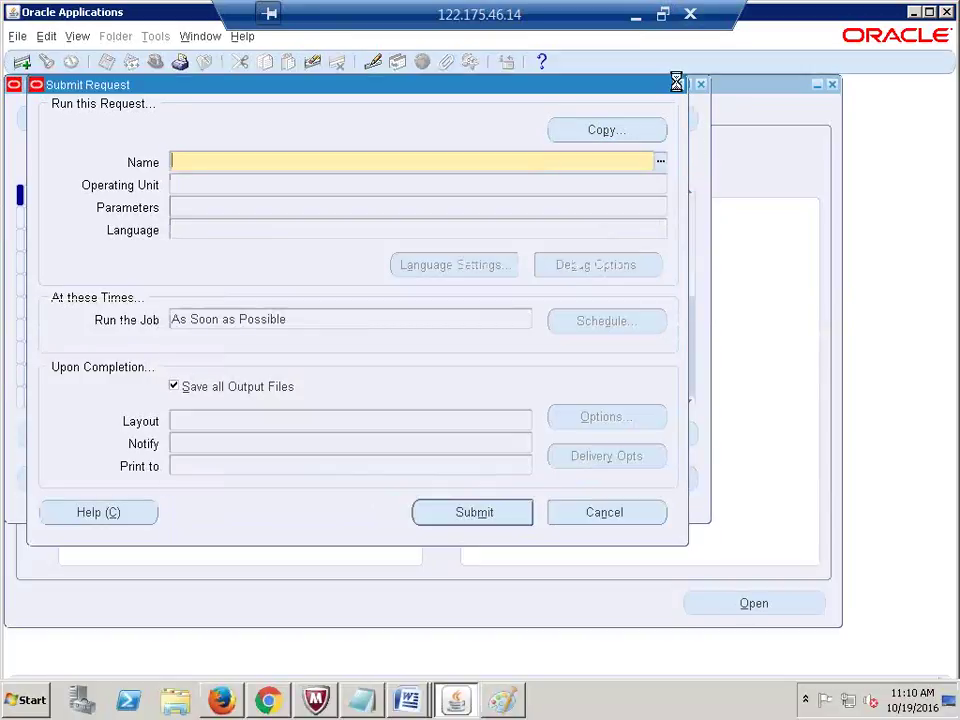
click(678, 84)
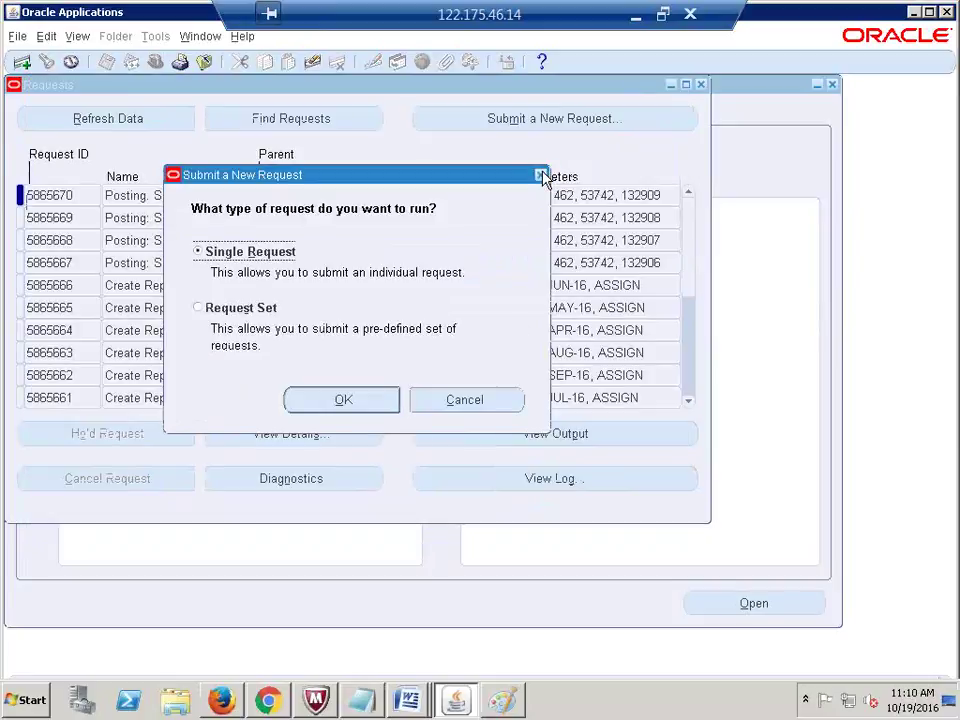
click(543, 176)
click(702, 85)
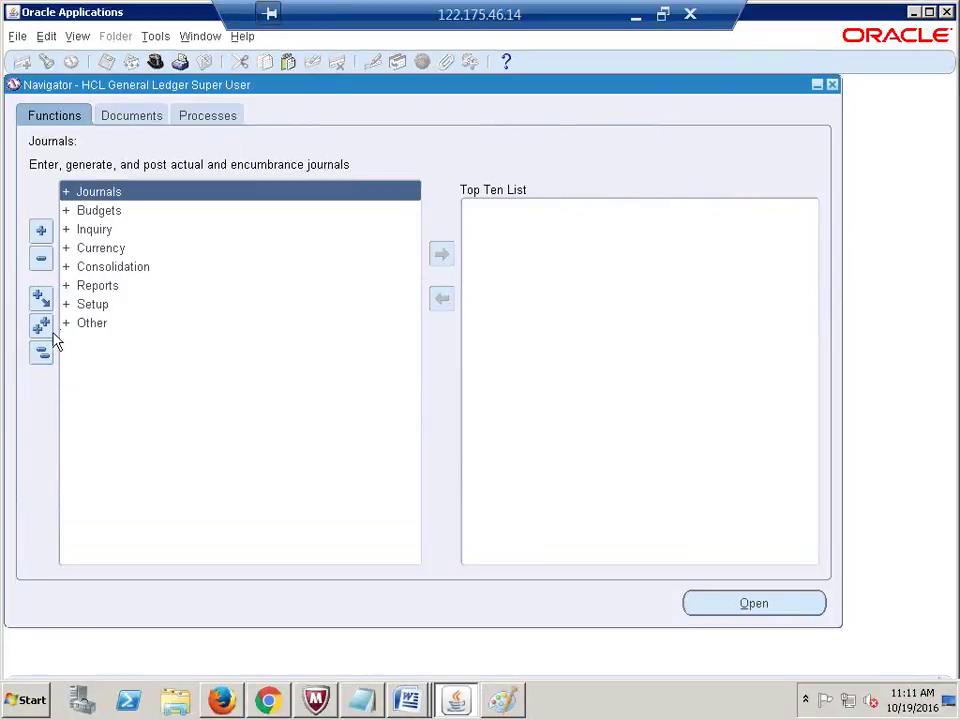
Step: Switch to System Administrator and open Security > Responsibility > Define
click(155, 62)
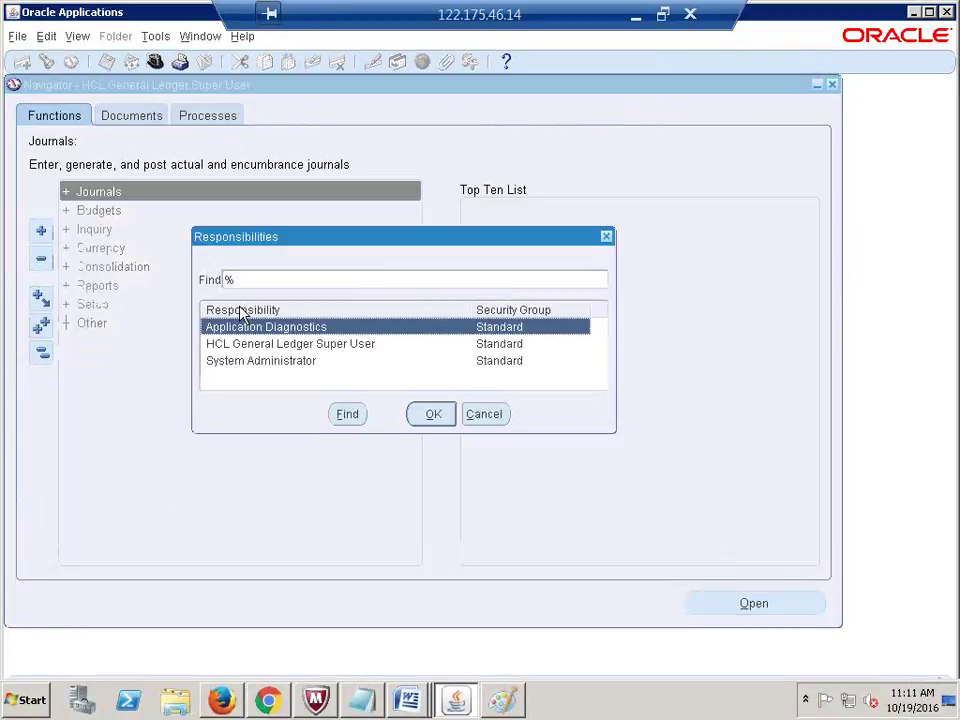
double_click(270, 362)
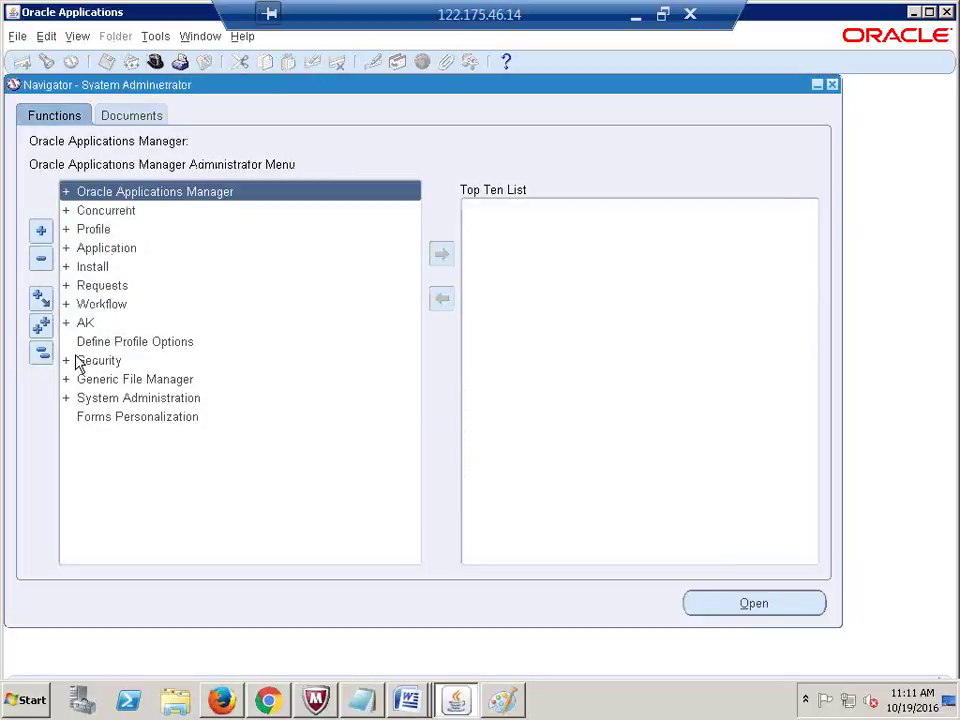
double_click(96, 362)
double_click(125, 398)
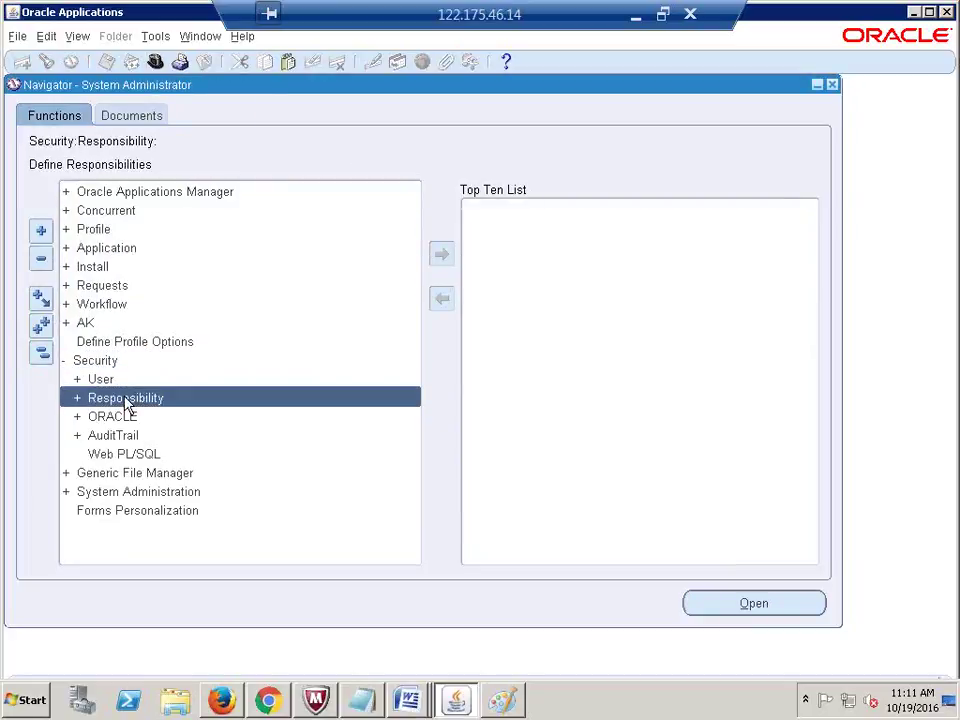
double_click(141, 416)
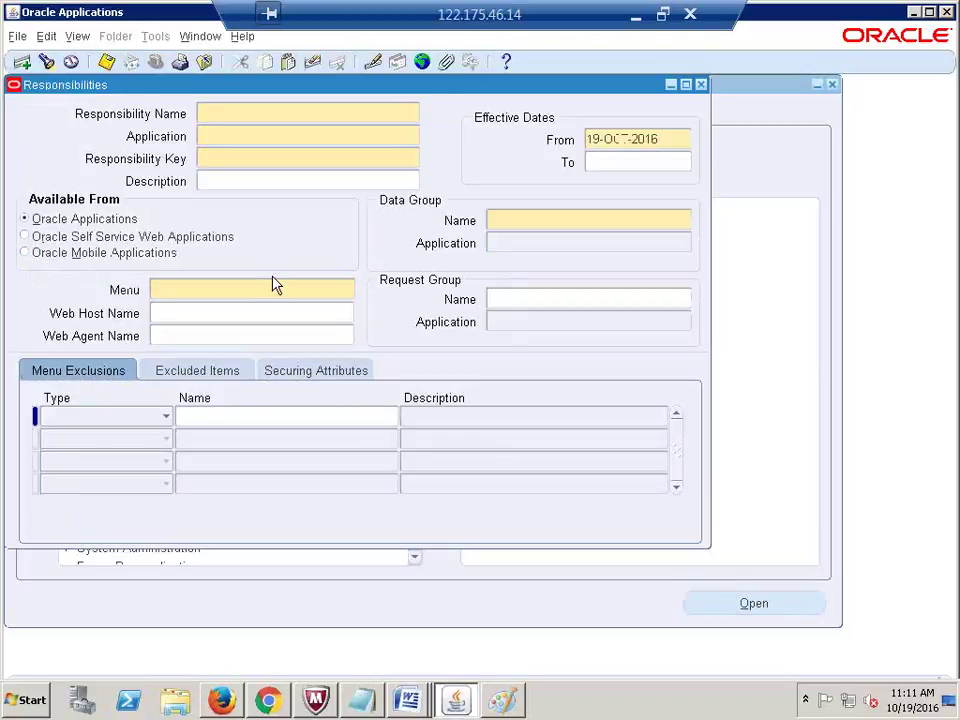
Step: Query HCL General Ledger Super User and clear its GL Concurrent Program Group request group
key(alt+v)
text(f)
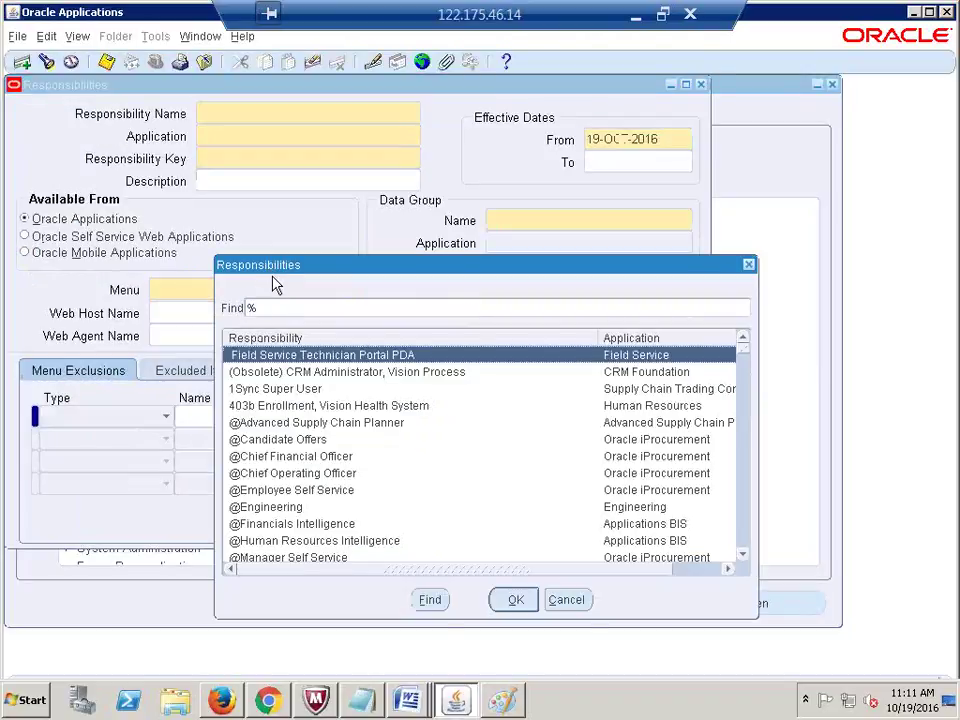
text(h)
key(Return)
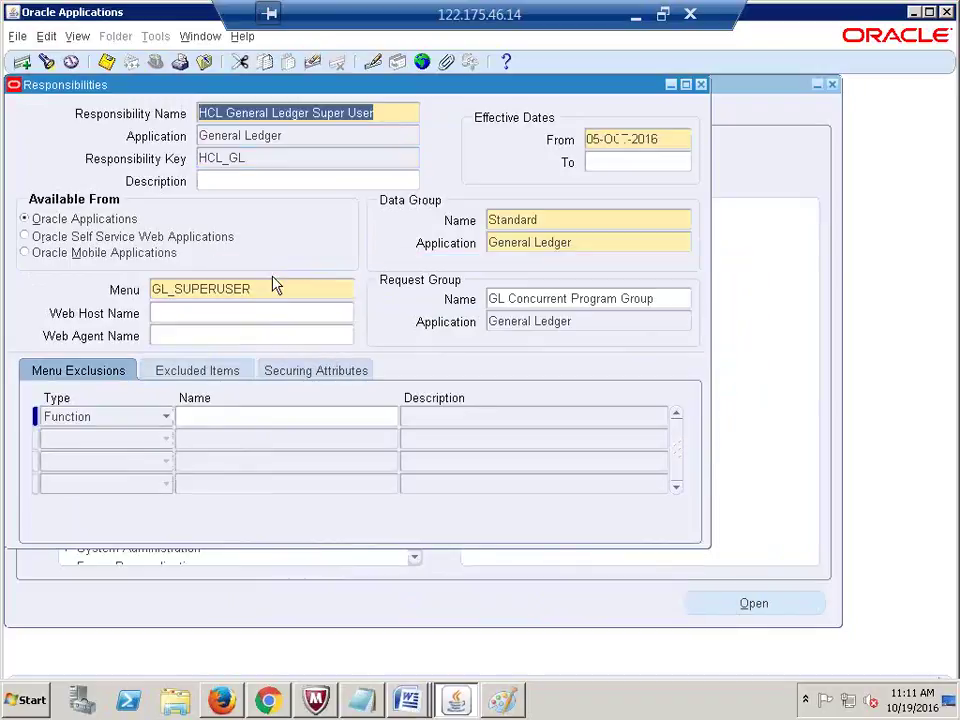
click(564, 300)
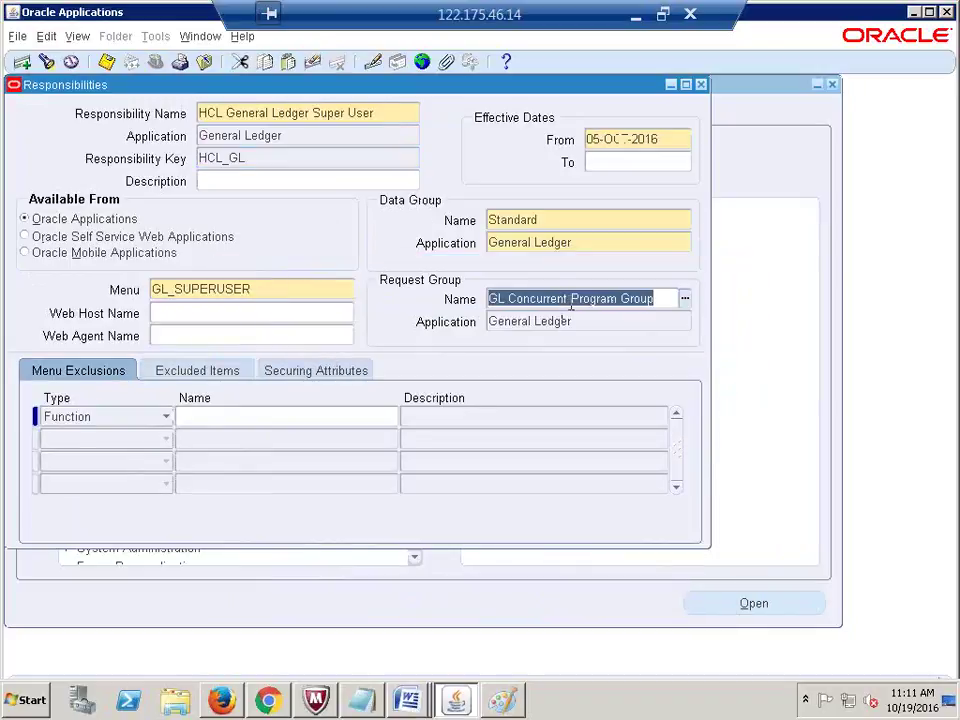
key(BackSpace)
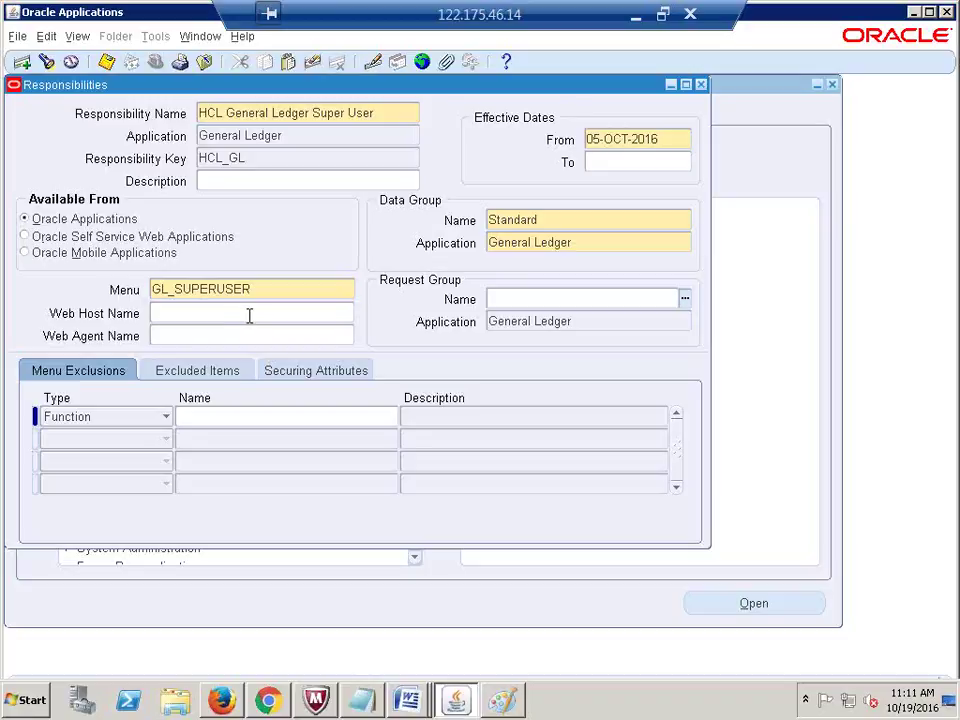
click(257, 311)
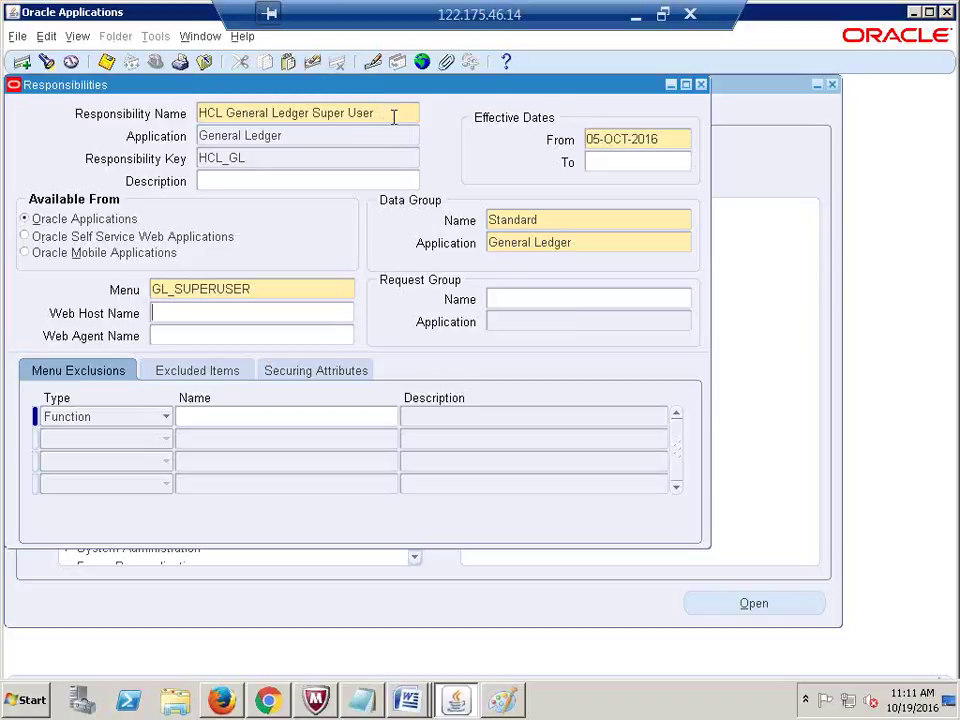
Step: Disconnect the remote desktop session and close the ACT Fibernet portal tab
click(690, 15)
click(545, 391)
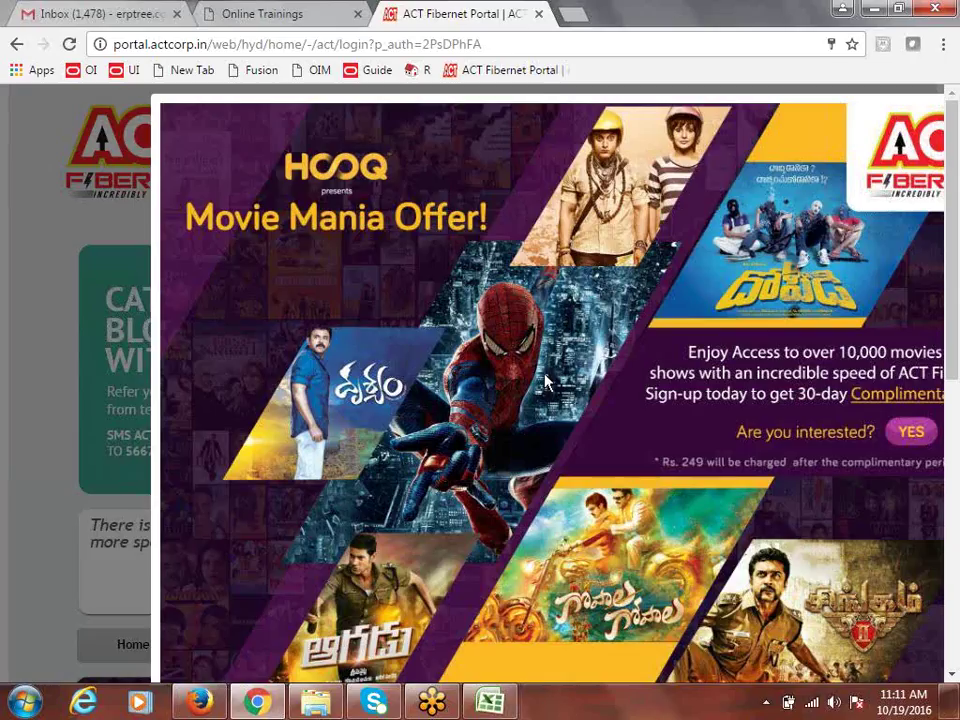
click(538, 14)
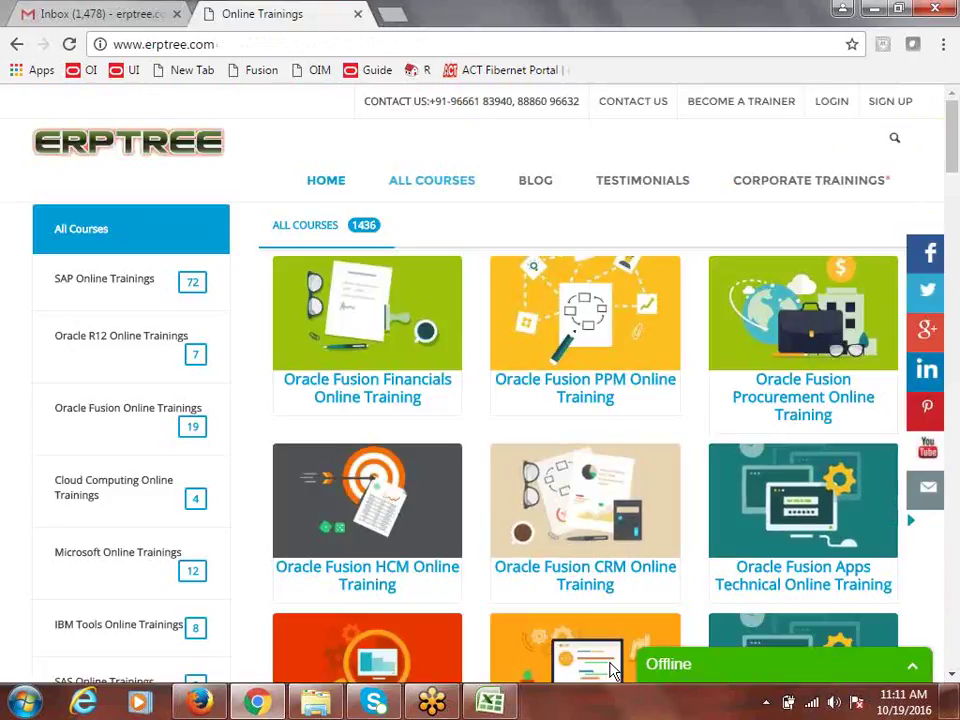
Step: Relaunch Remote Desktop Connection and reconnect by entering the account password
key(super)
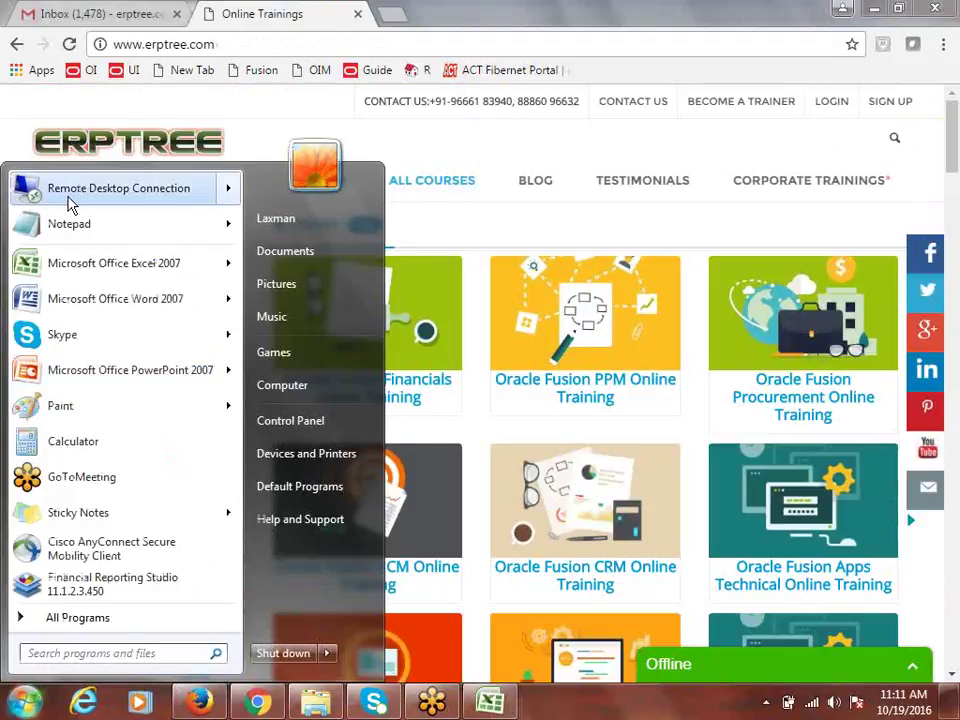
click(69, 203)
click(552, 326)
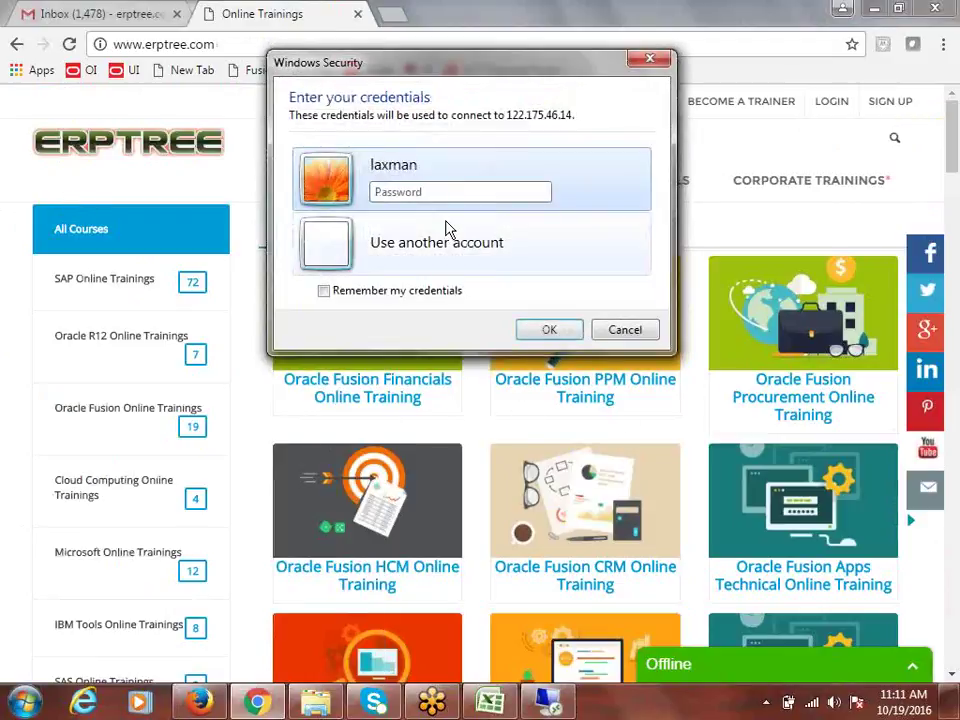
key(Caps_Lock)
text(••)
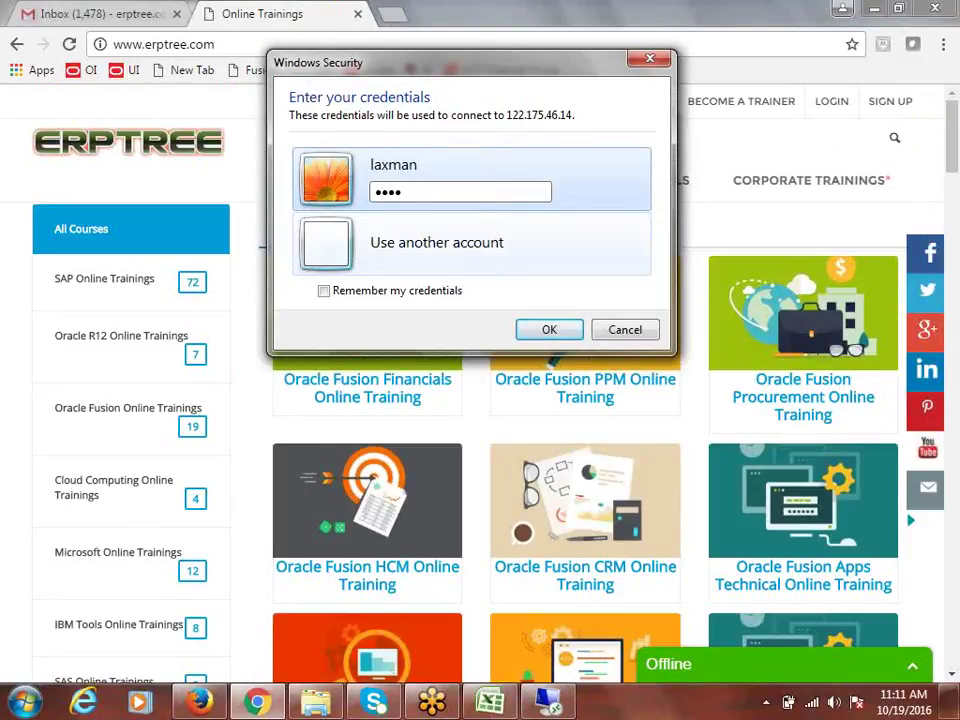
text(••)
key(Return)
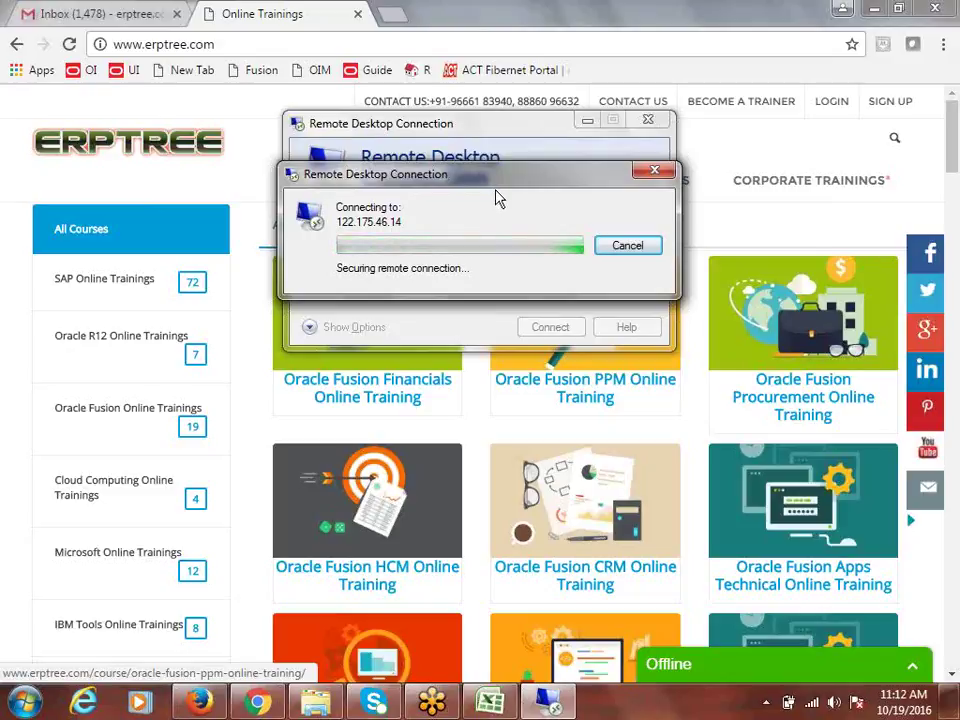
Step: Cancel the pending remote connection and load the ACT Fibernet portal home page in a new tab
click(661, 176)
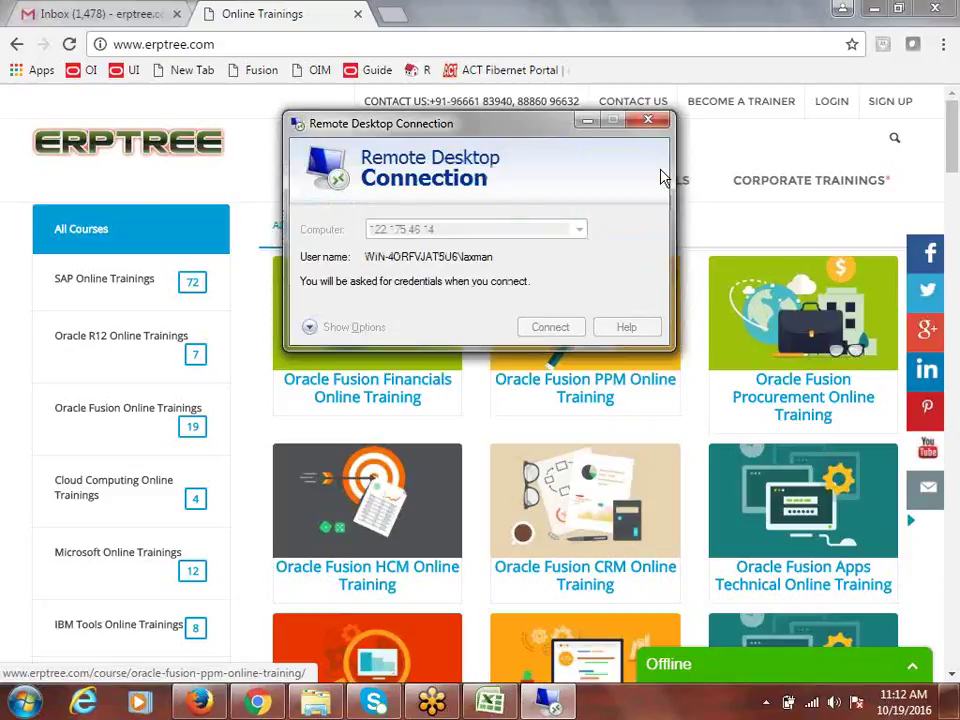
click(650, 125)
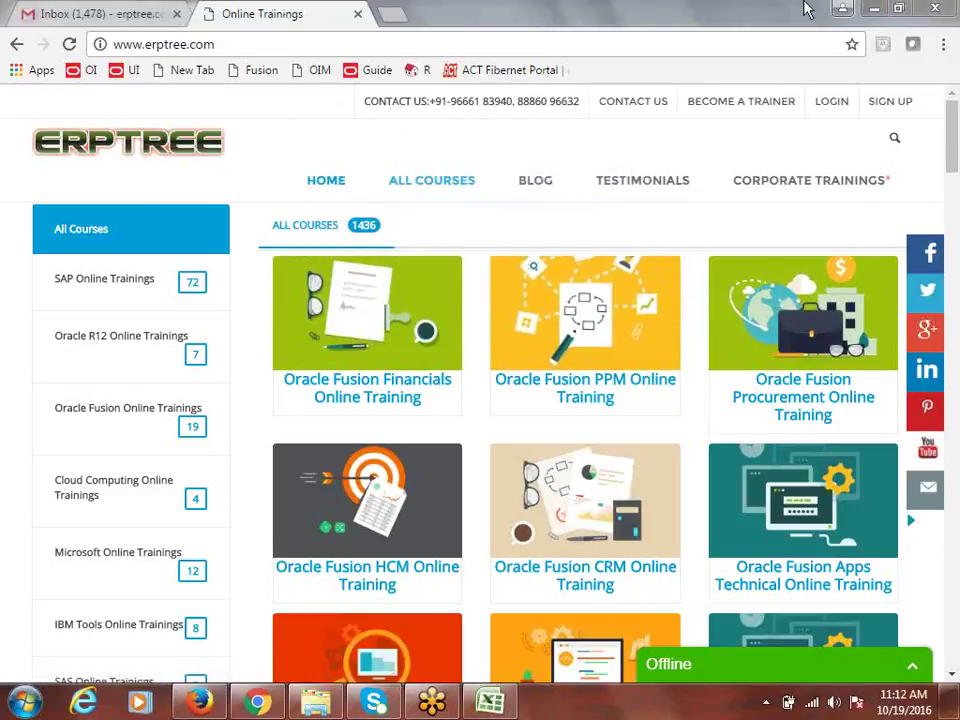
click(400, 15)
click(504, 71)
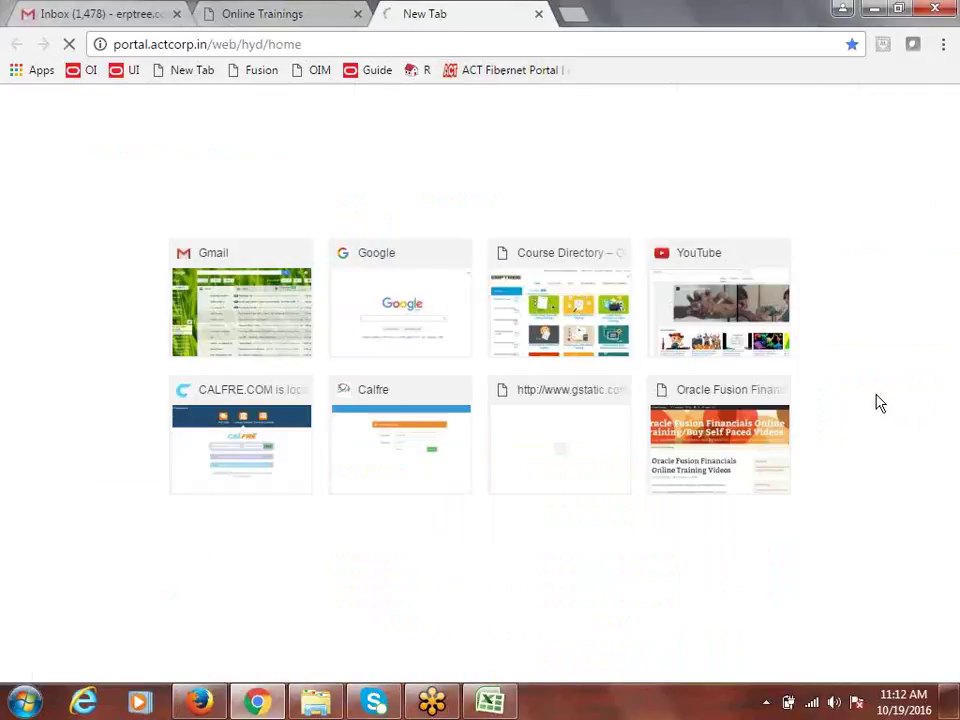
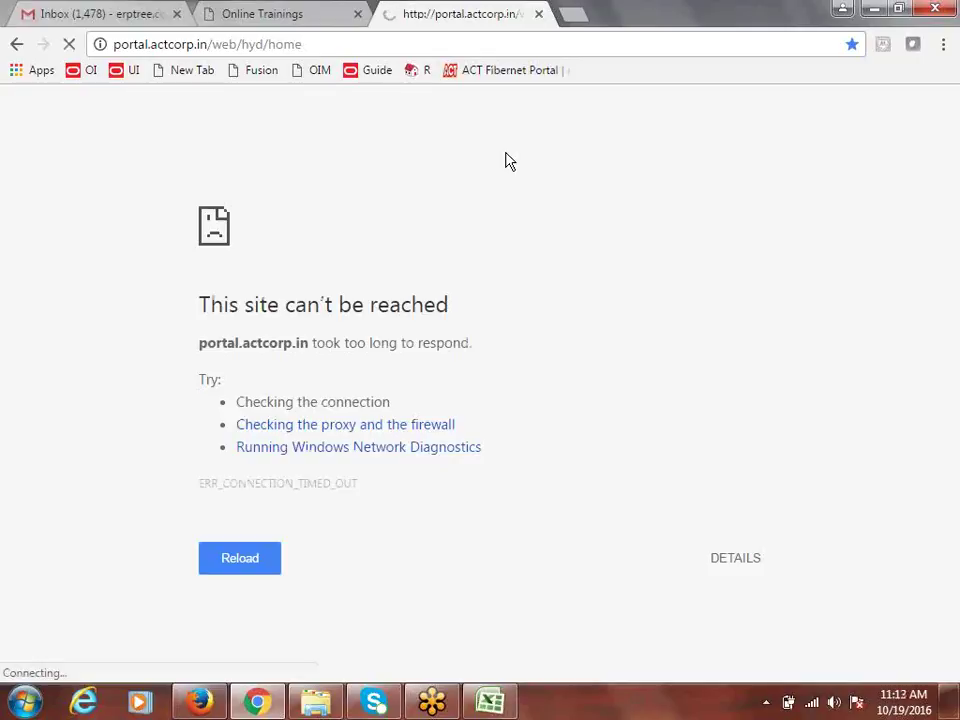
Step: Check the network connection status from the taskbar network list
click(812, 704)
click(813, 705)
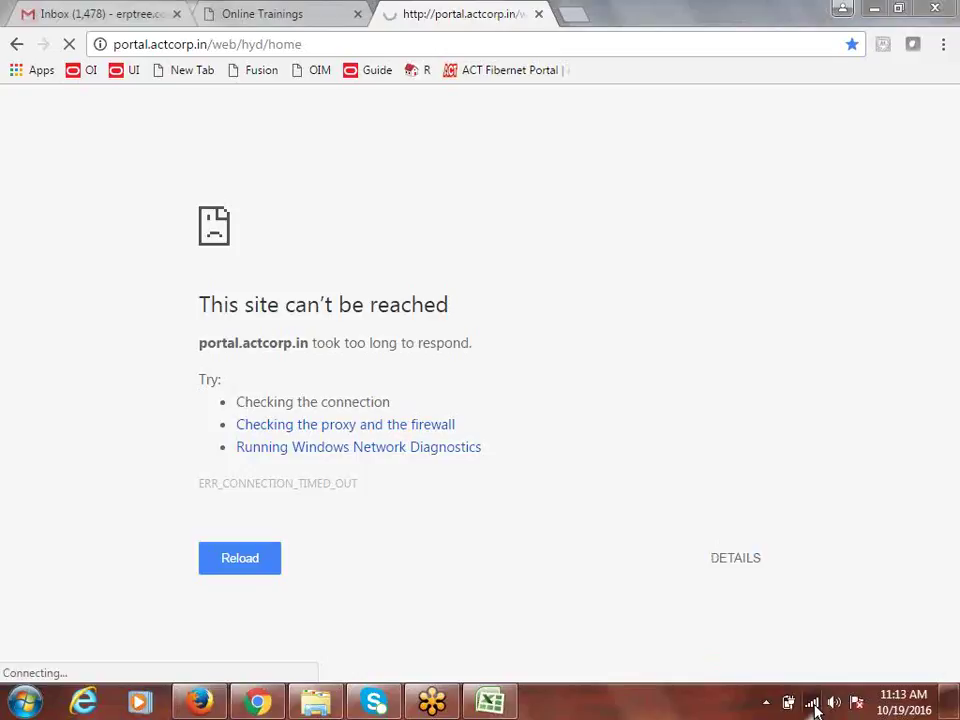
click(814, 704)
click(815, 706)
Step: Reload the ACT Fibernet portal and look over the Online Trainings and Gmail tabs
click(461, 44)
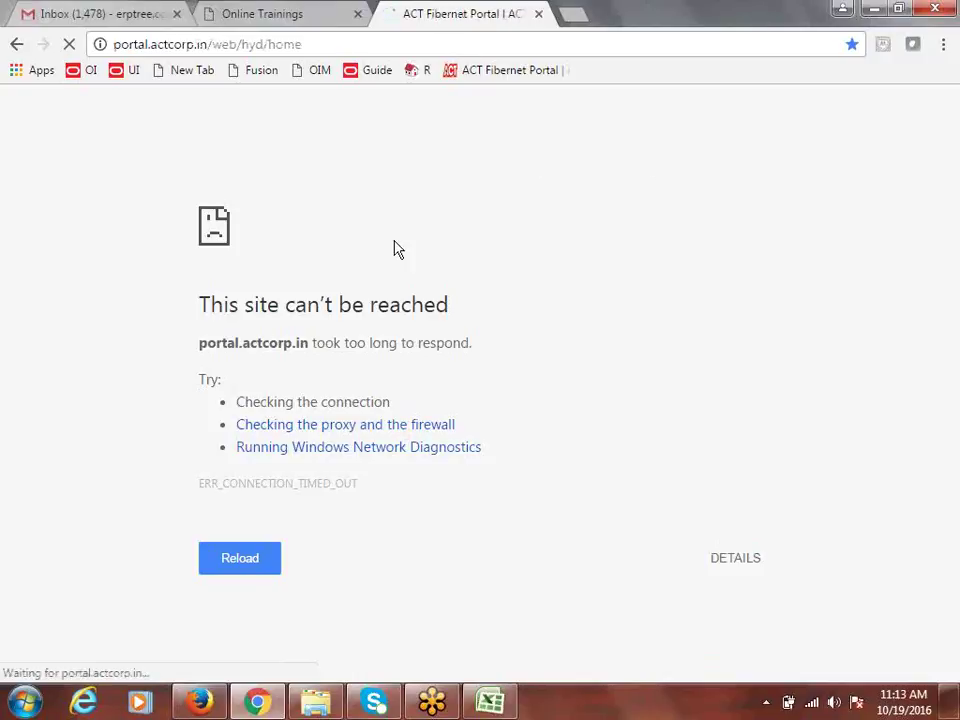
scroll(932, 471, down, 3)
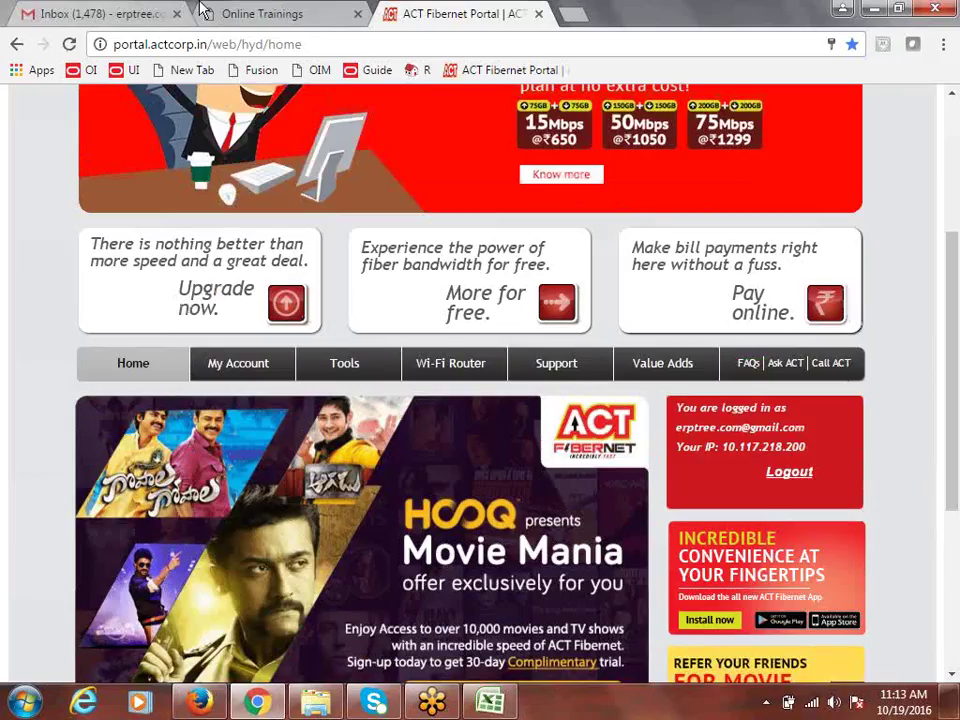
click(245, 12)
click(143, 11)
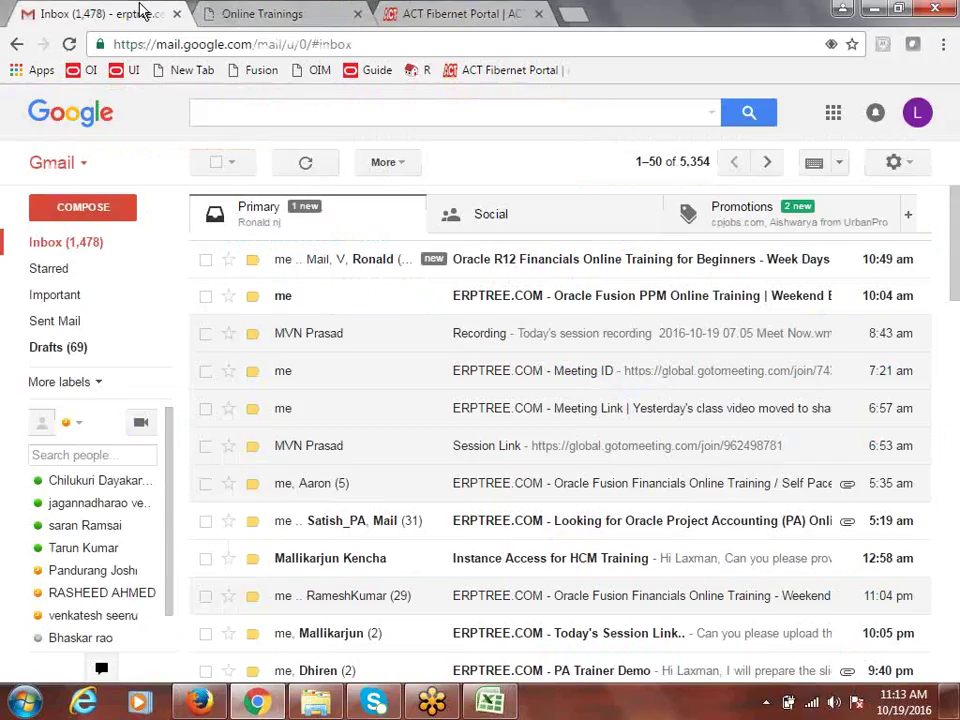
click(240, 12)
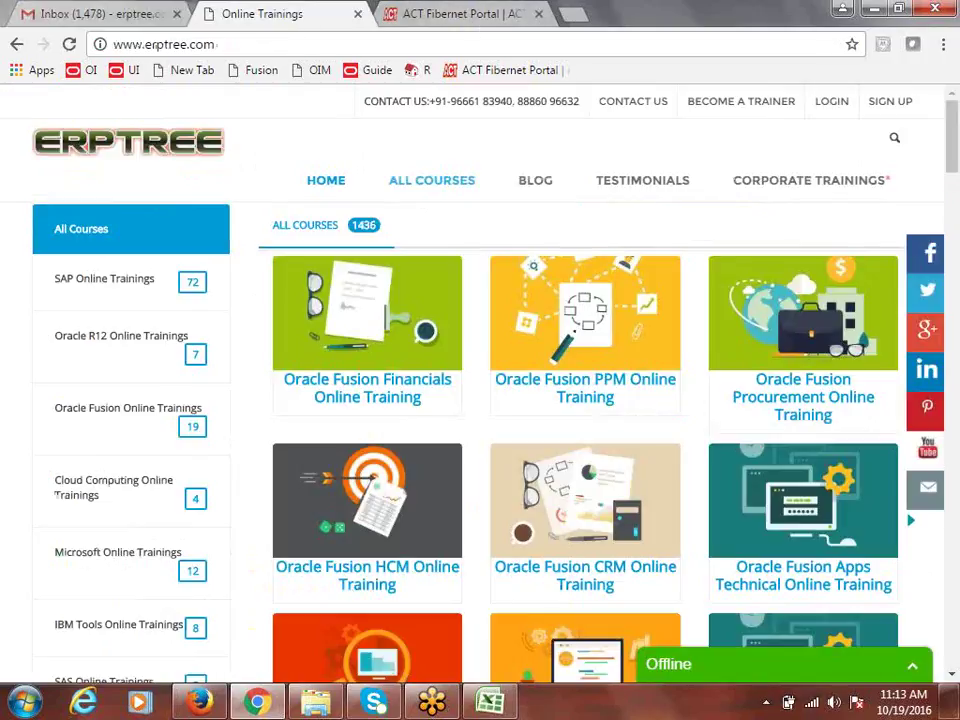
click(25, 702)
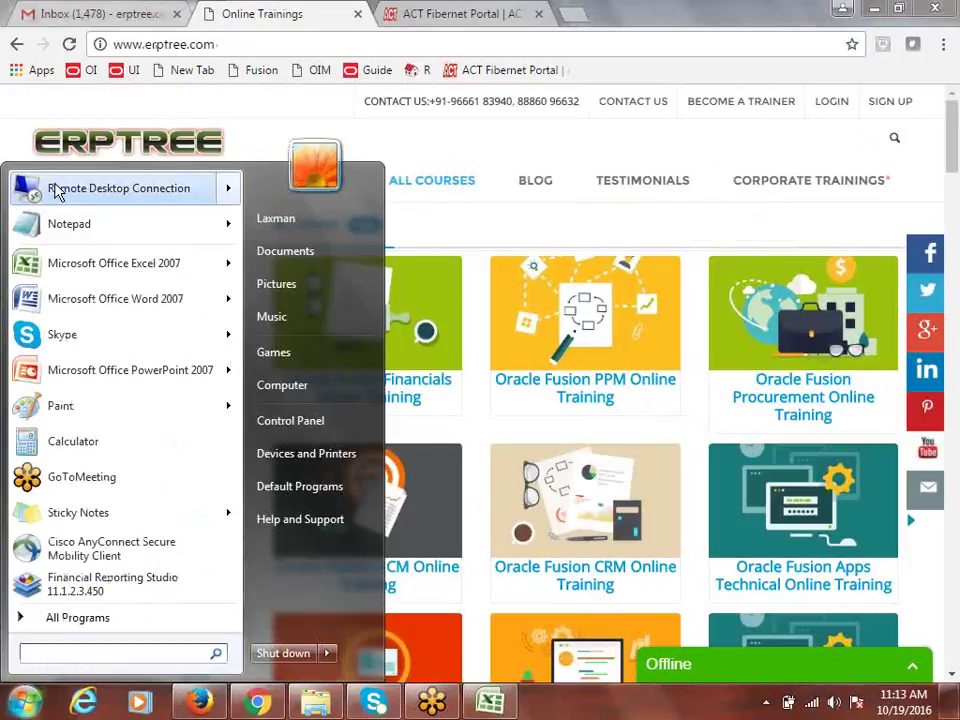
click(60, 189)
click(558, 335)
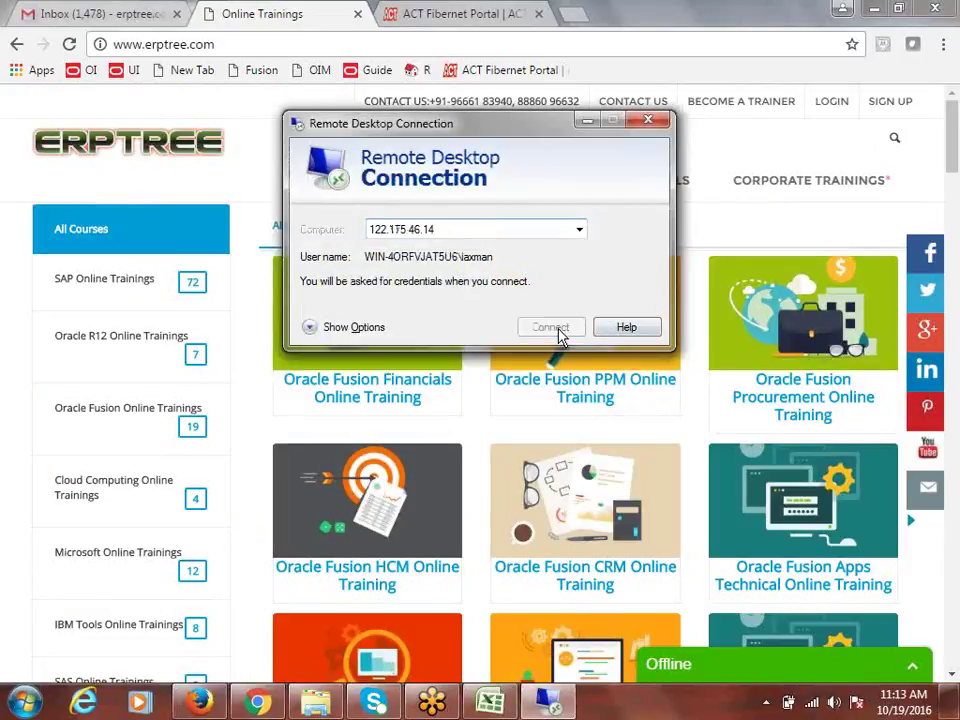
click(456, 198)
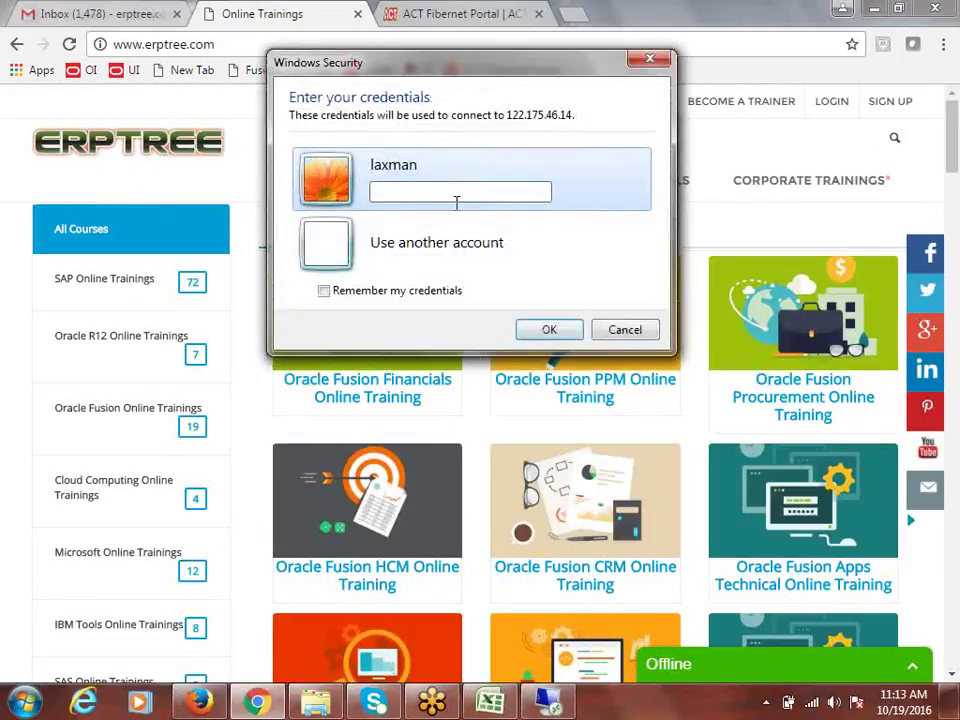
text(****)
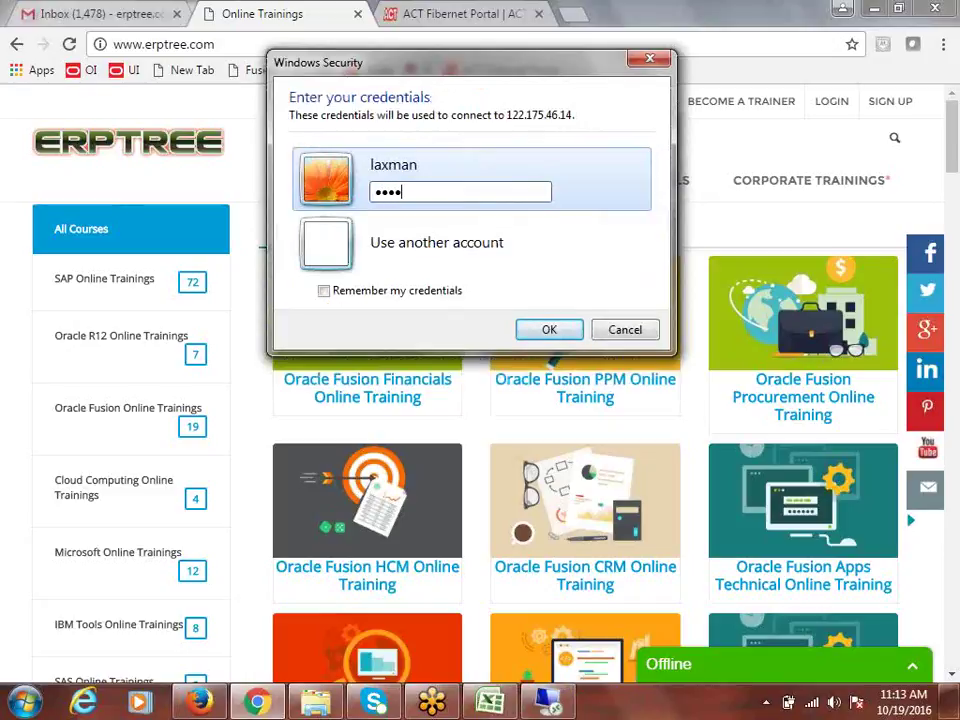
text(***)
key(Return)
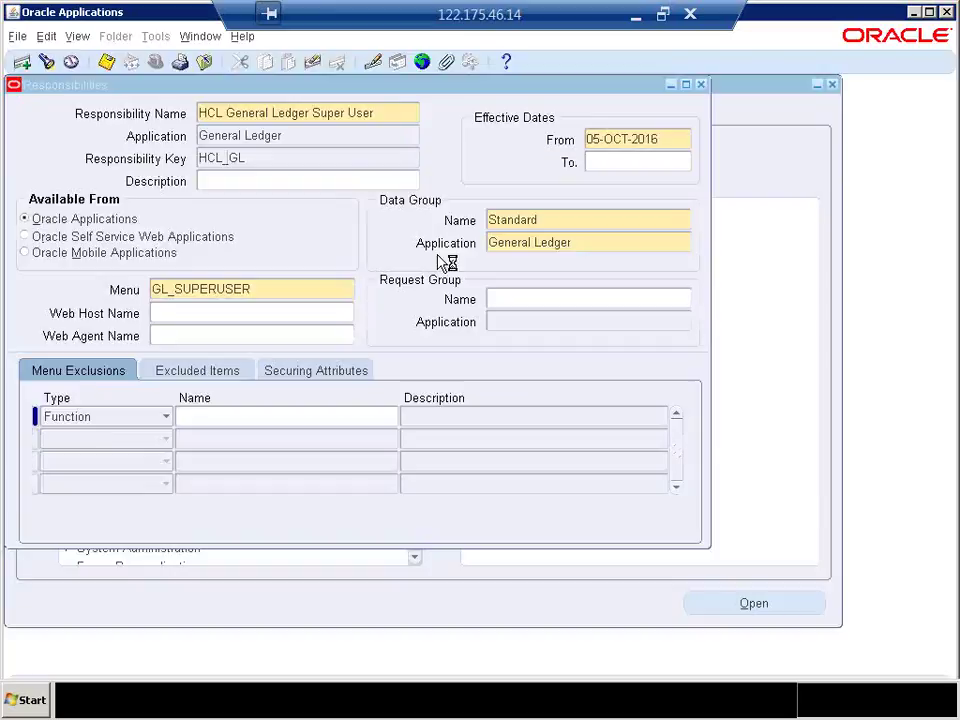
Step: Close the Responsibilities form and switch to the HCL General Ledger Super User responsibility
click(546, 308)
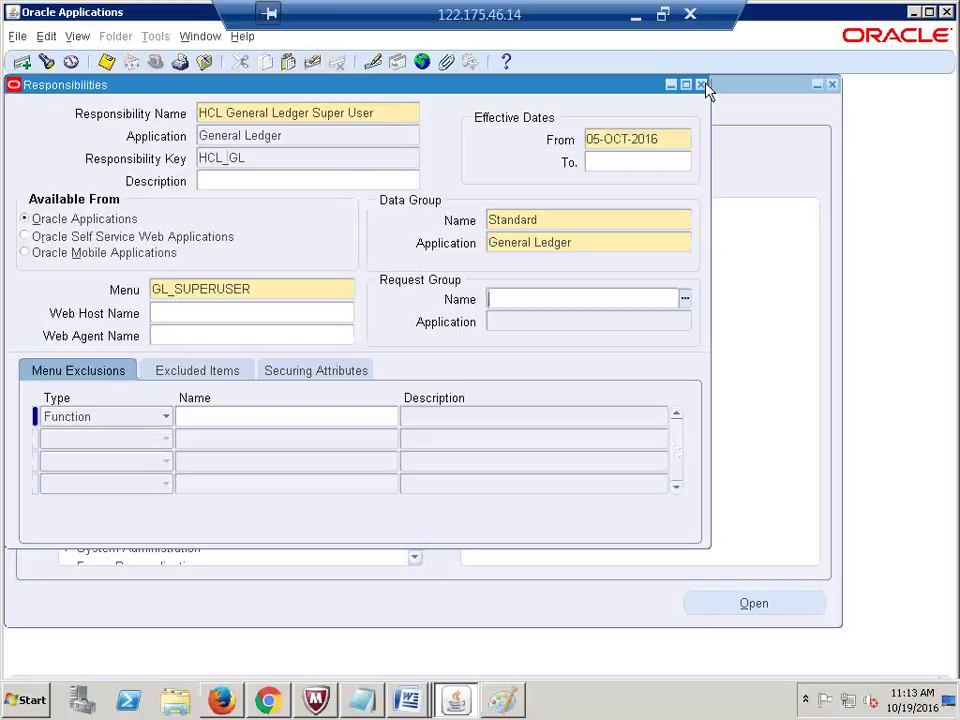
click(702, 85)
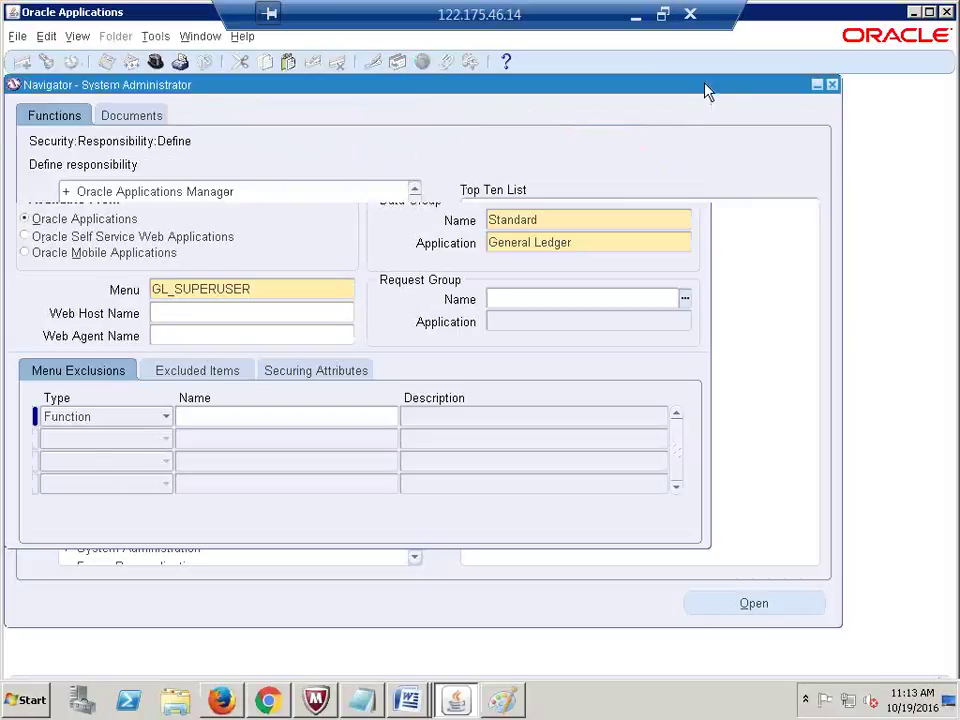
click(155, 62)
click(299, 344)
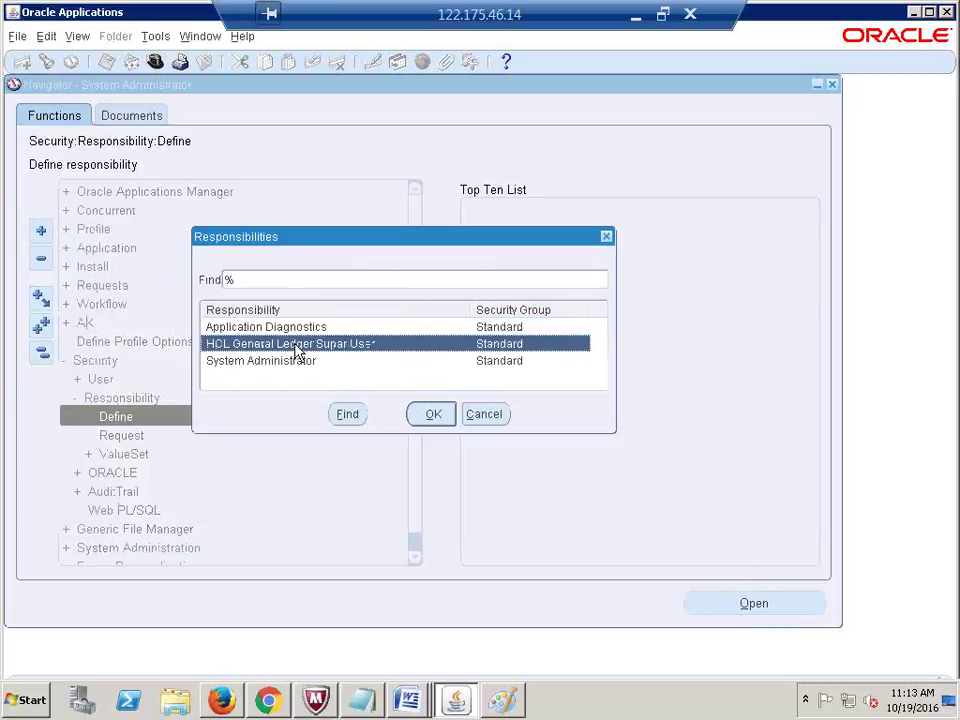
double_click(297, 346)
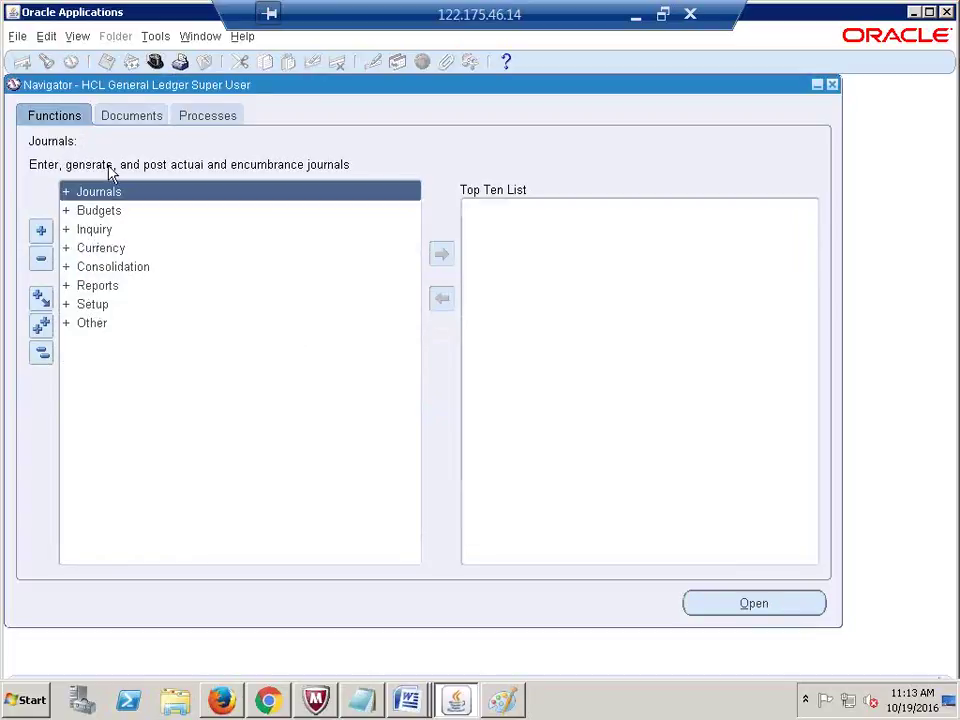
Step: Open View > Requests and find all recent concurrent requests
click(77, 38)
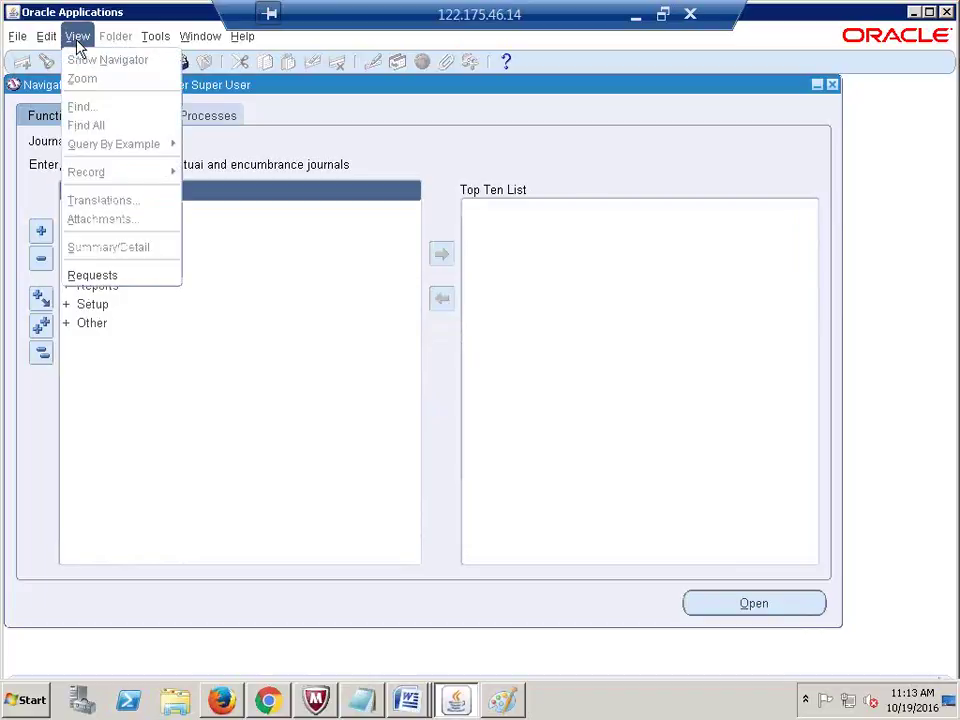
click(125, 275)
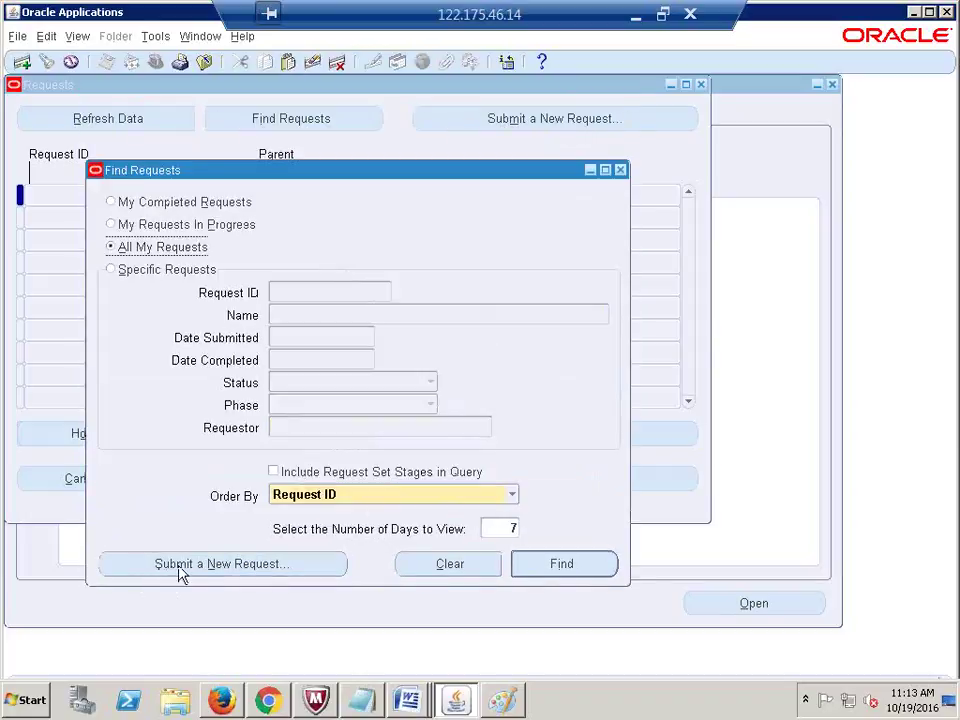
click(566, 565)
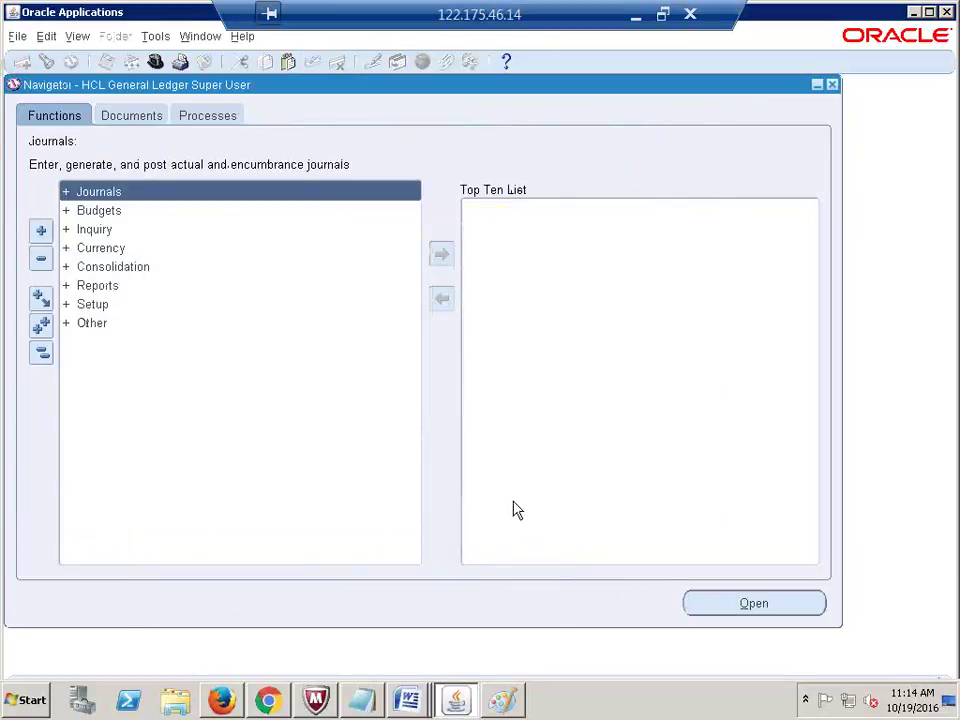
key(alt+v)
key(r)
key(alt+i)
click(467, 122)
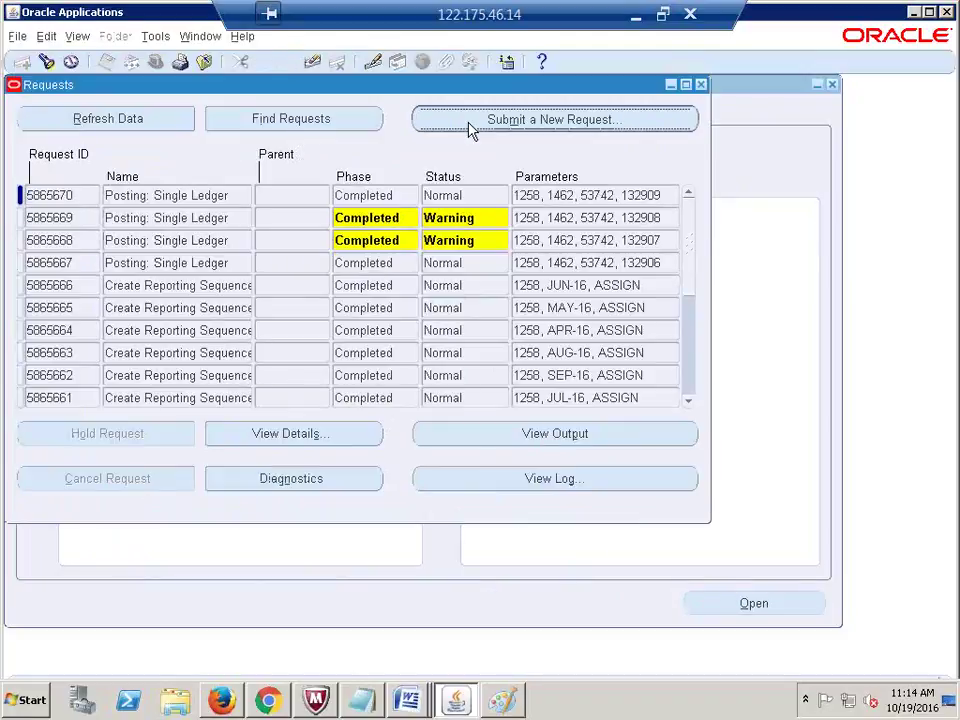
click(341, 399)
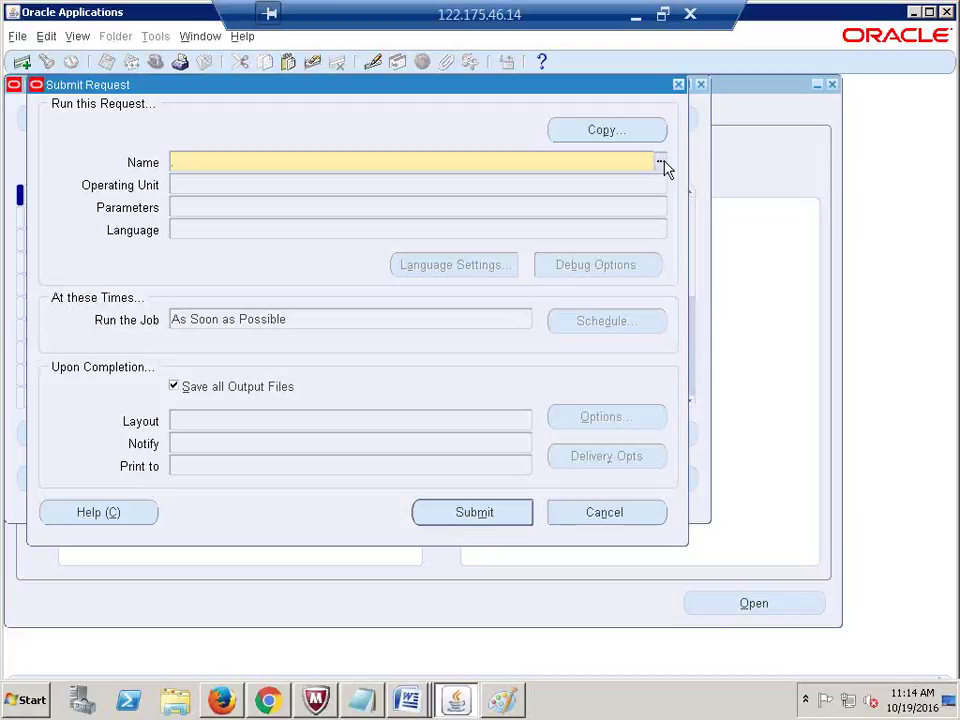
click(661, 164)
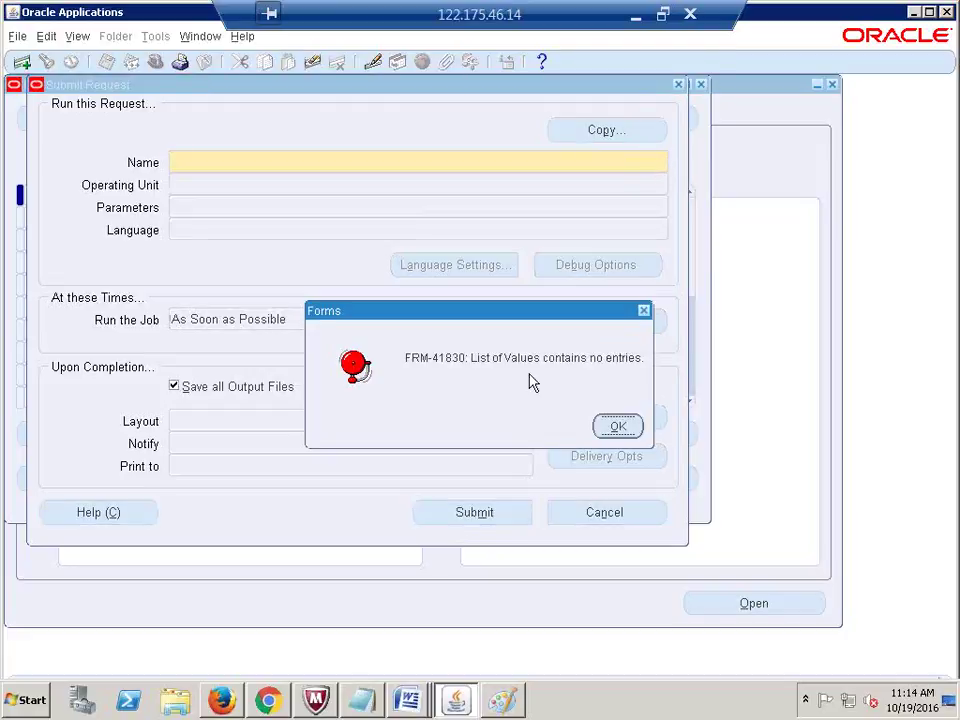
click(618, 426)
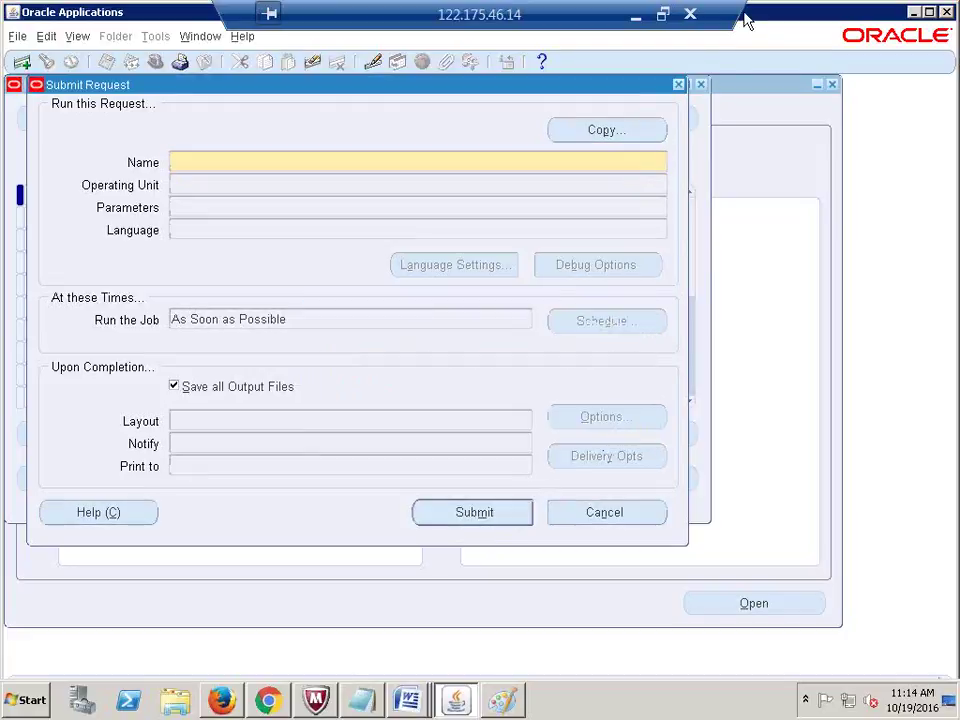
click(678, 85)
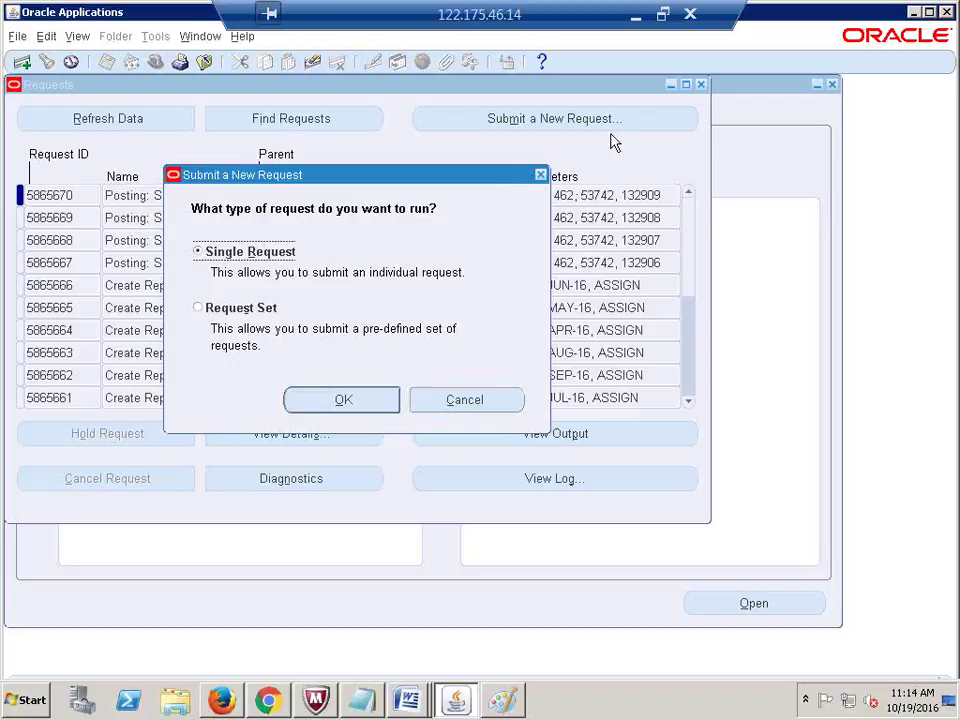
click(540, 175)
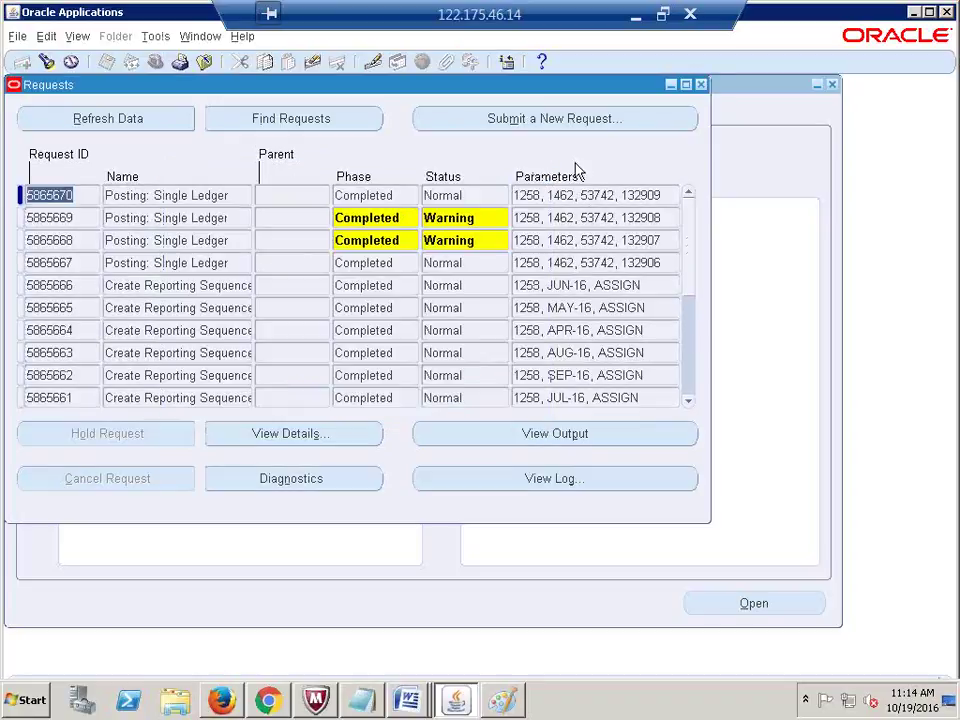
click(704, 87)
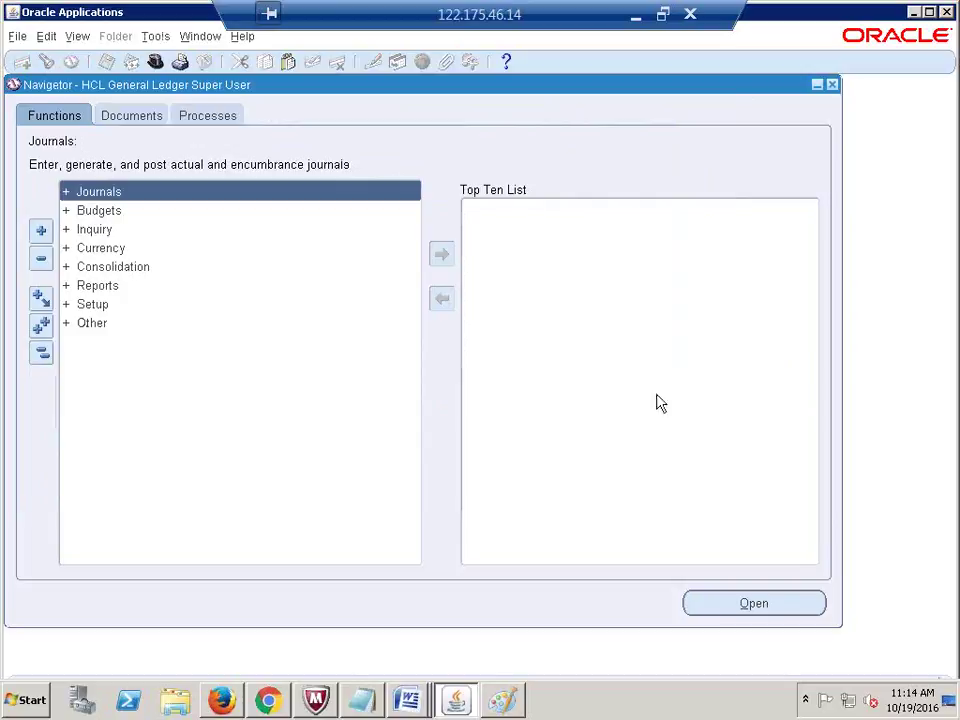
Step: Switch to System Administrator and open Security > Responsibility > Define
click(155, 61)
click(262, 361)
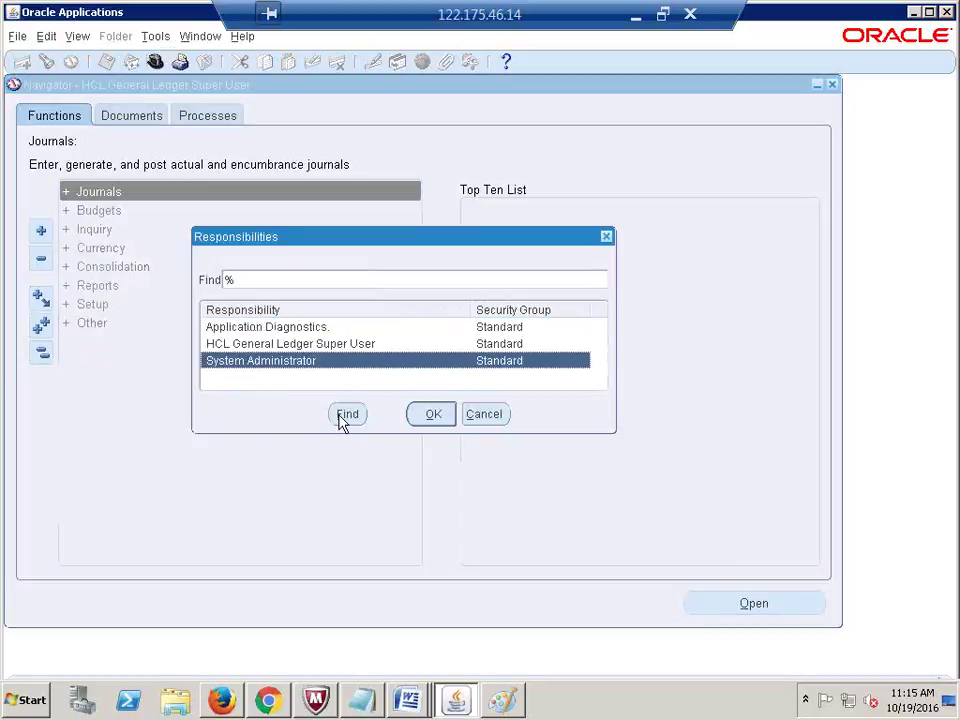
key(Return)
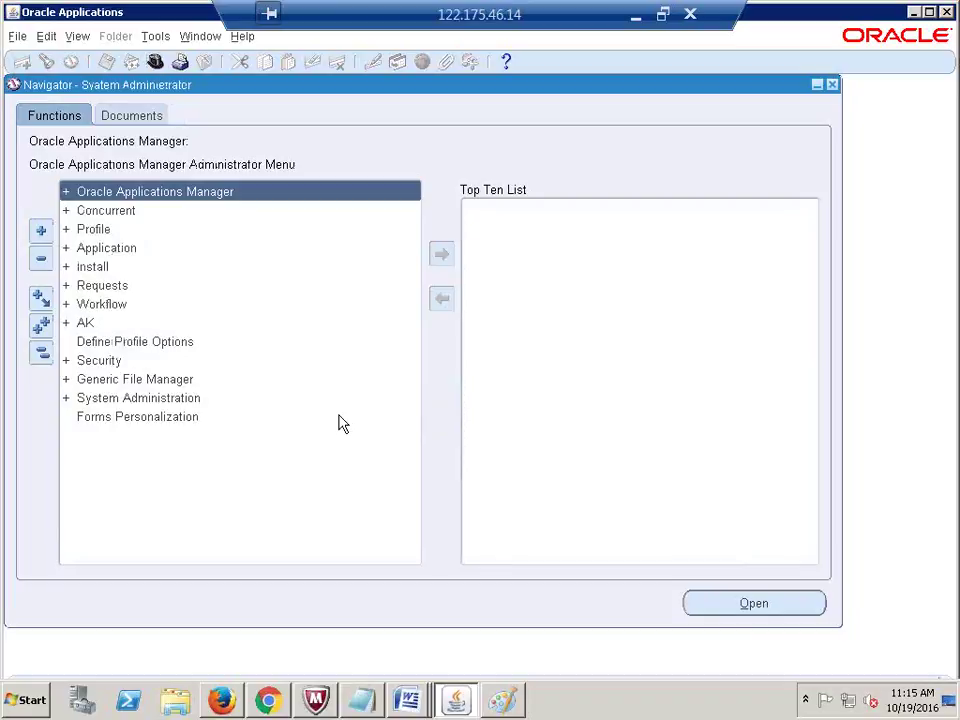
click(108, 362)
double_click(108, 363)
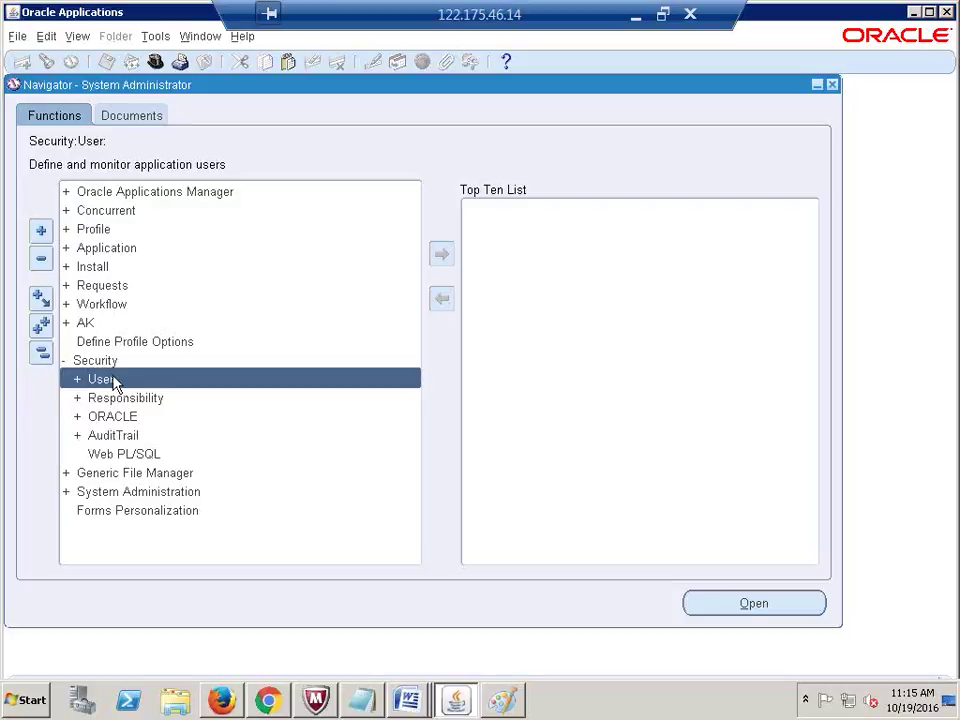
double_click(131, 400)
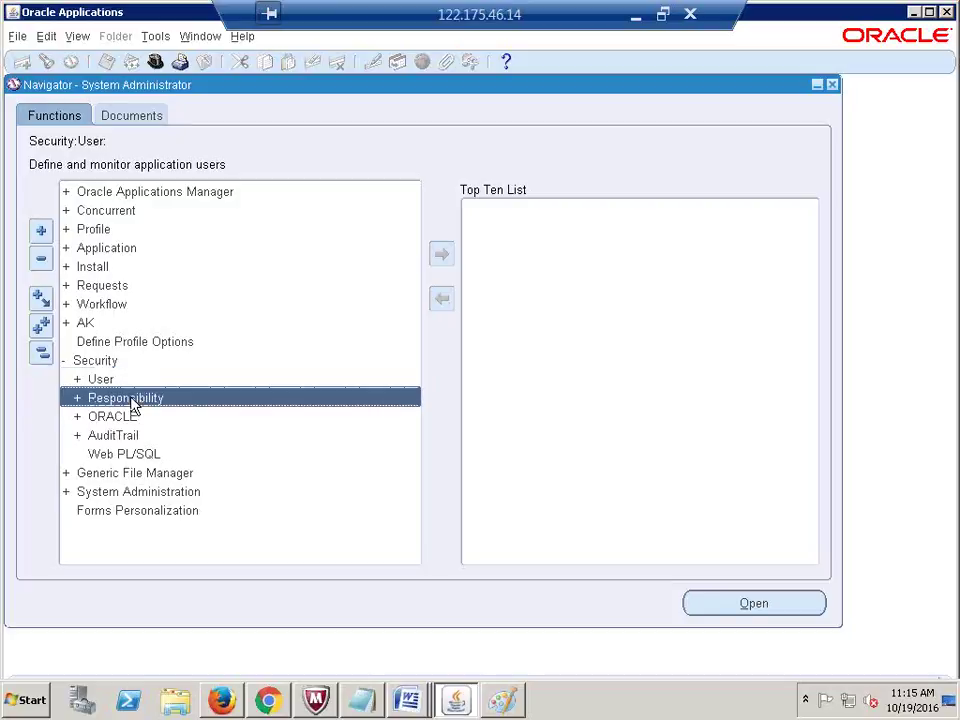
double_click(140, 412)
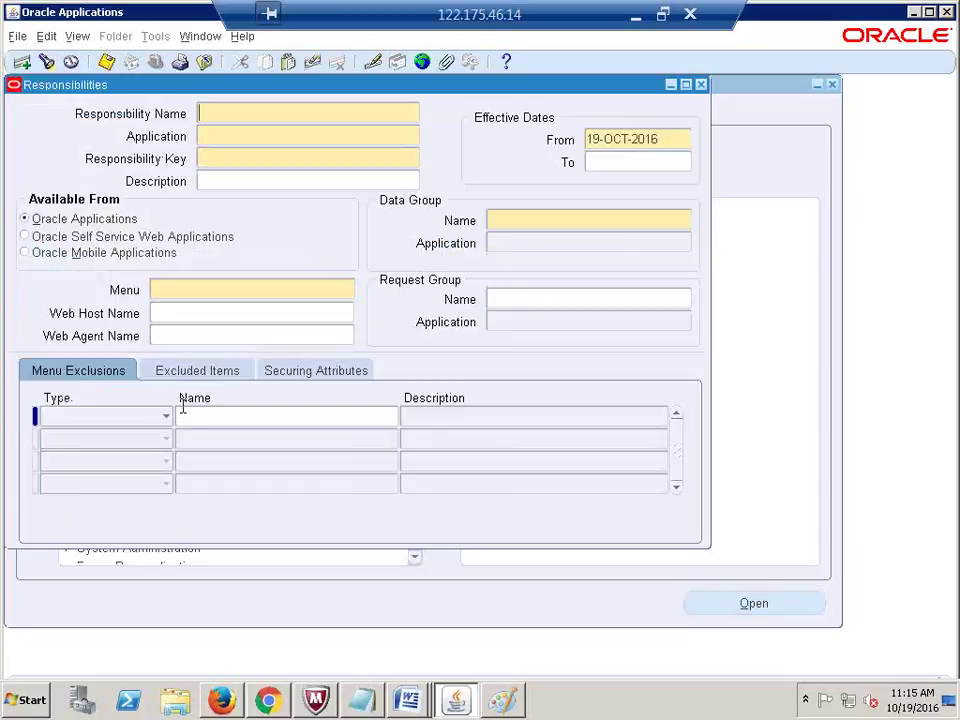
Step: Query the HCL General Ledger Super User responsibility in the form
key(alt+v)
text(f)
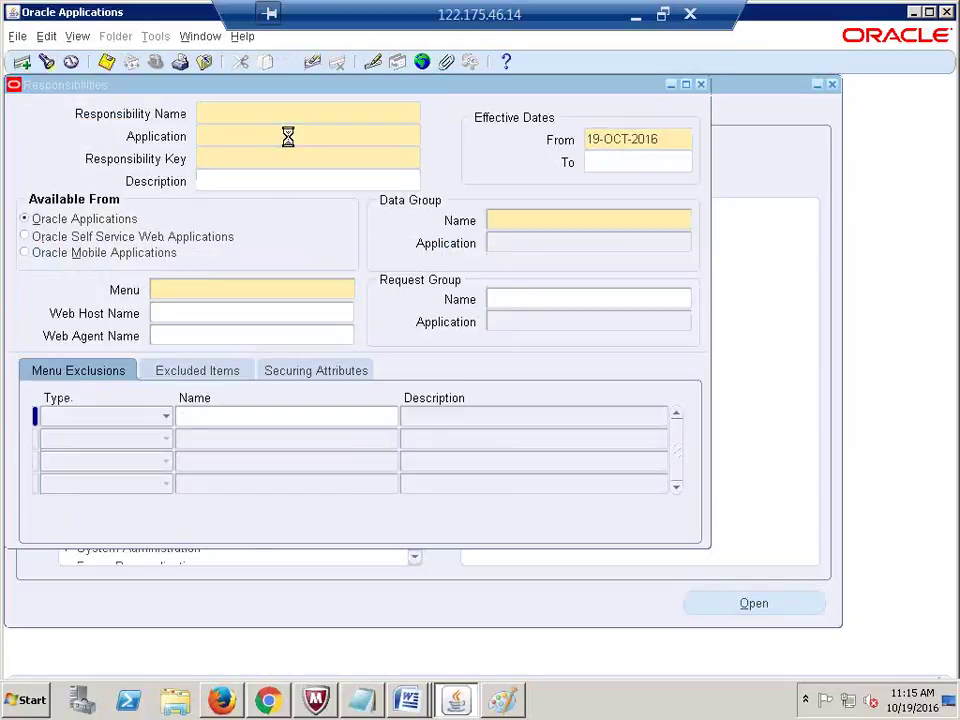
text(g%)
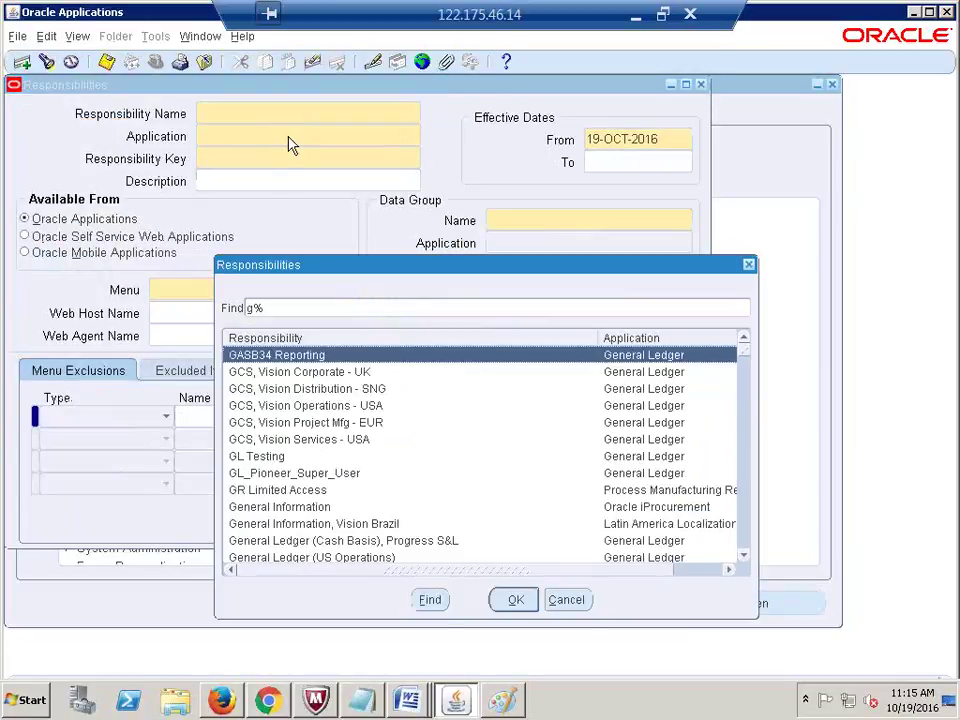
key(BackSpace)
text(h)
key(Return)
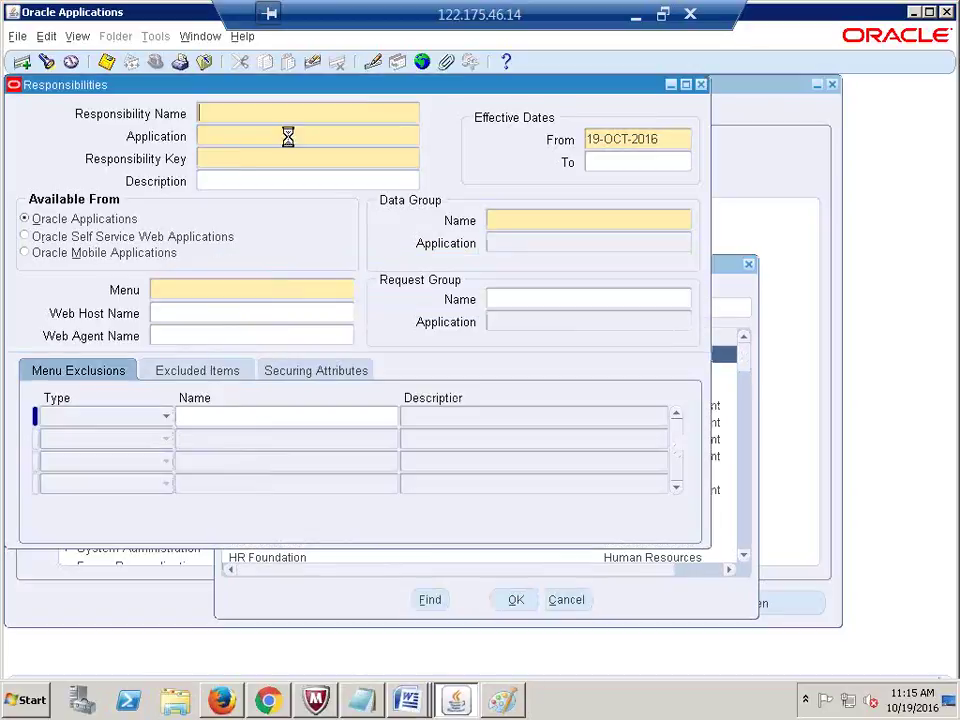
Step: Set the request group to GL Concurrent Program Group from the list of values
click(537, 299)
text(gl co)
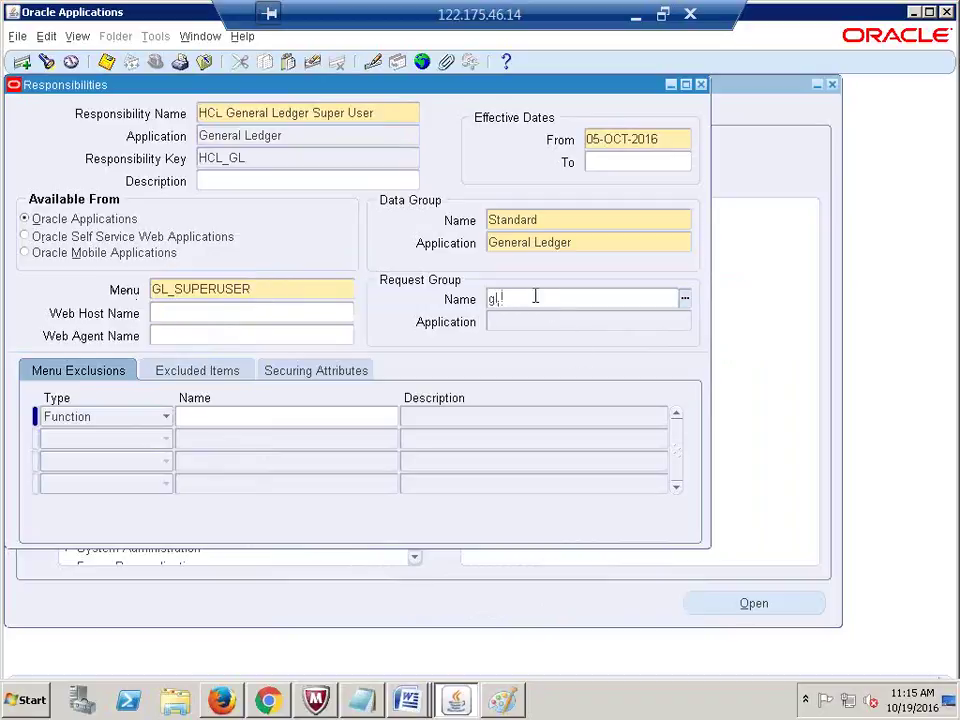
key(Tab)
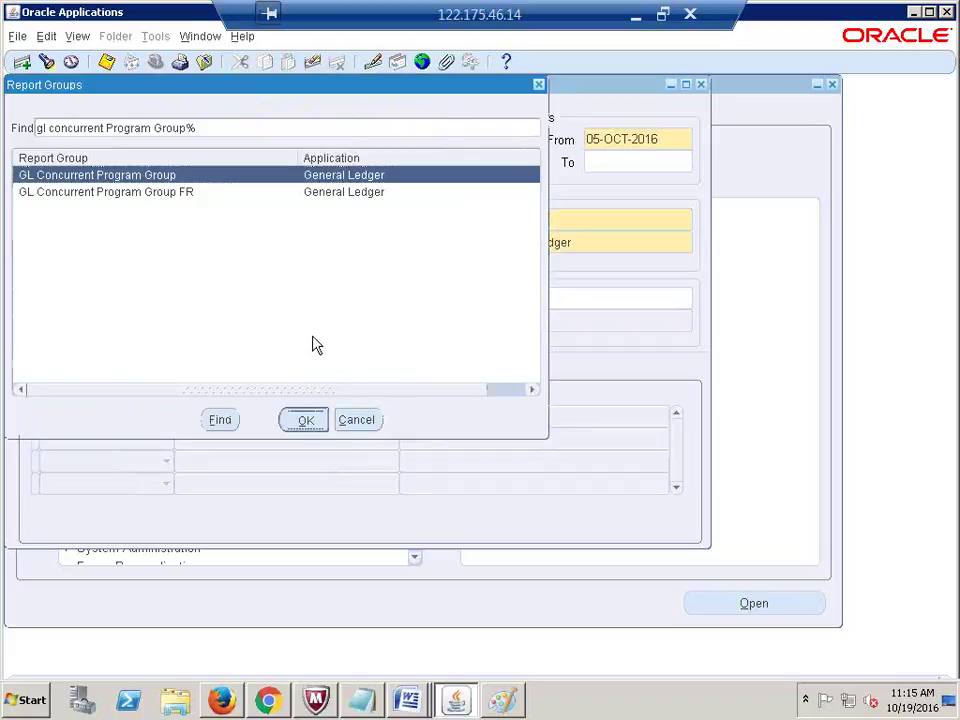
key(Return)
click(563, 299)
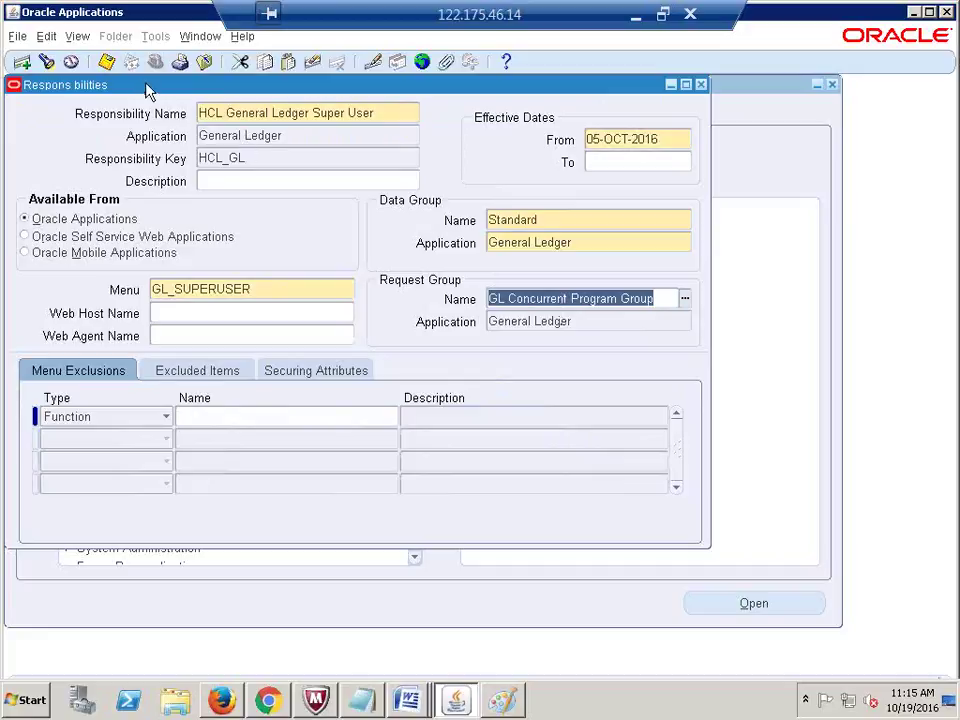
click(266, 288)
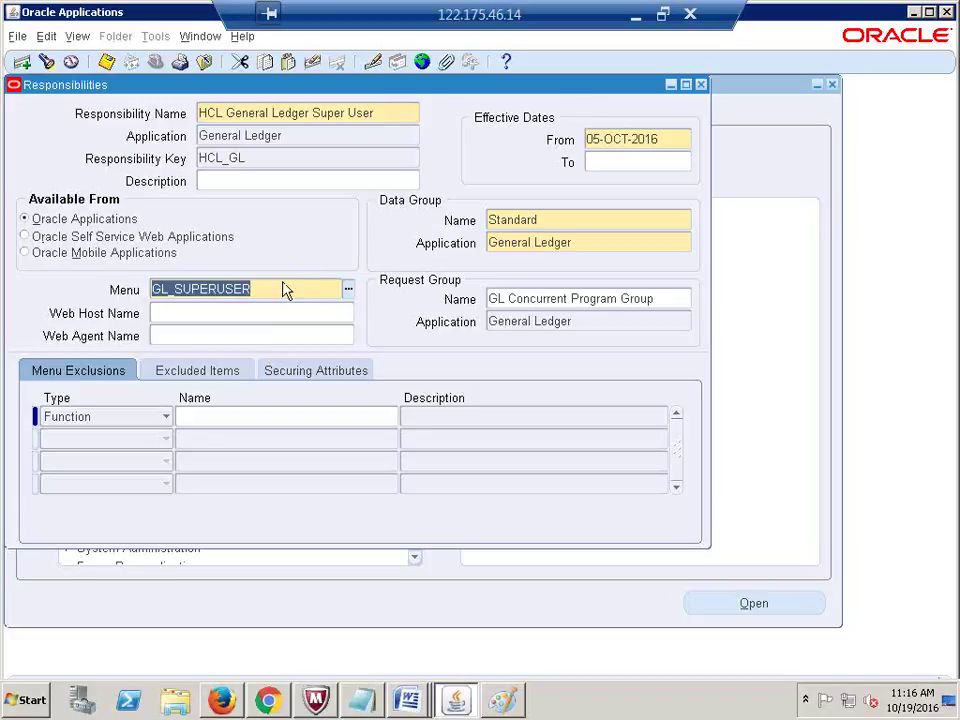
Step: Review the Menu, Data Group and Request Group fields of the responsibility
click(272, 287)
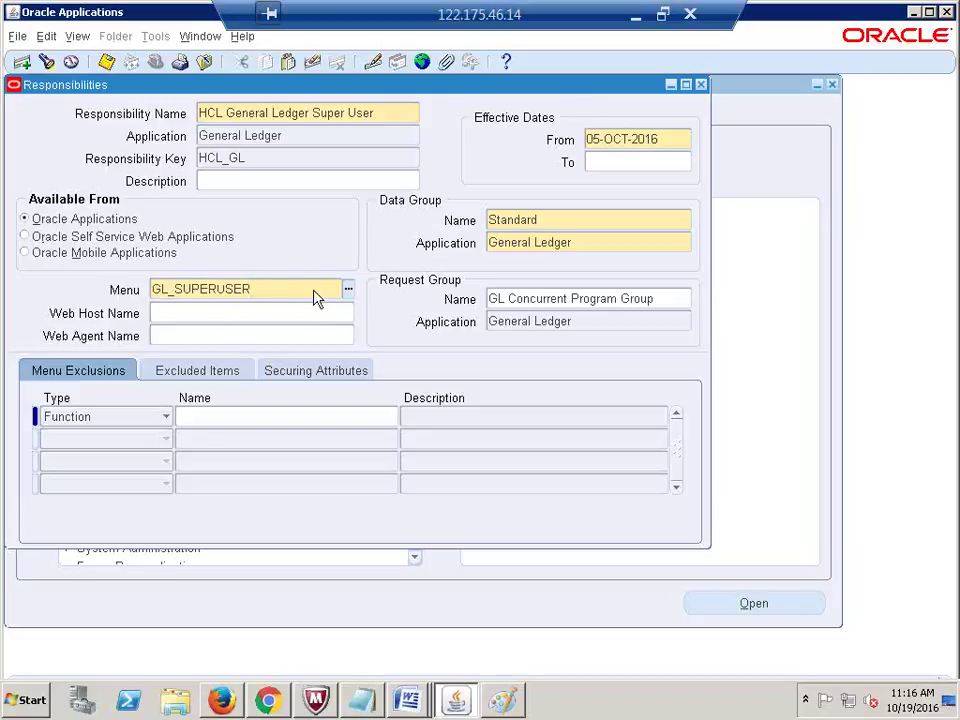
click(536, 218)
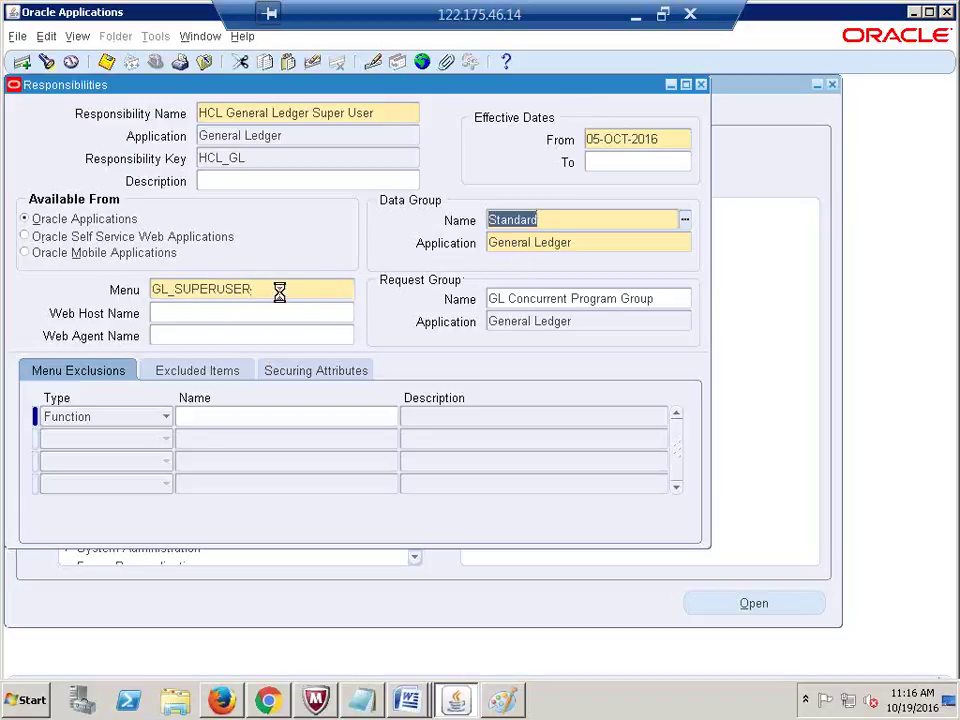
click(279, 288)
click(557, 218)
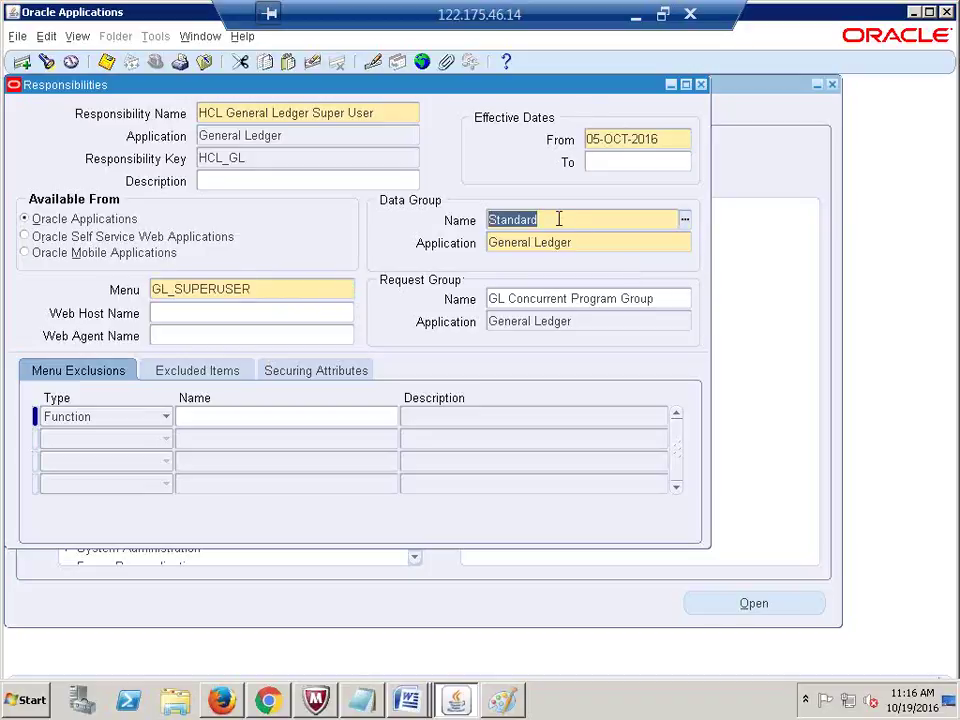
click(547, 296)
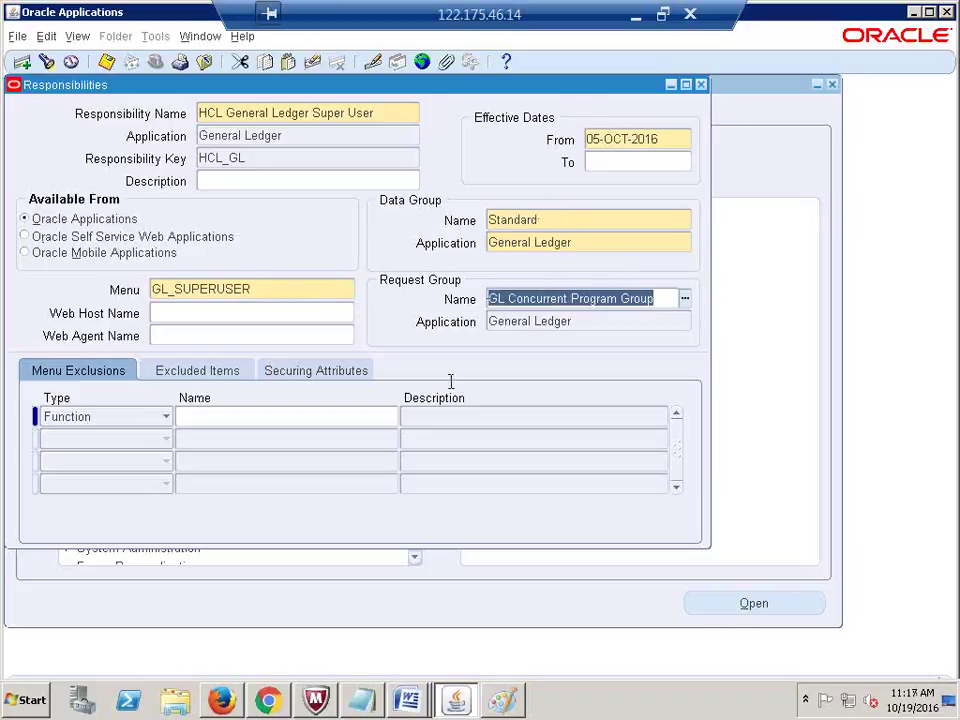
click(267, 291)
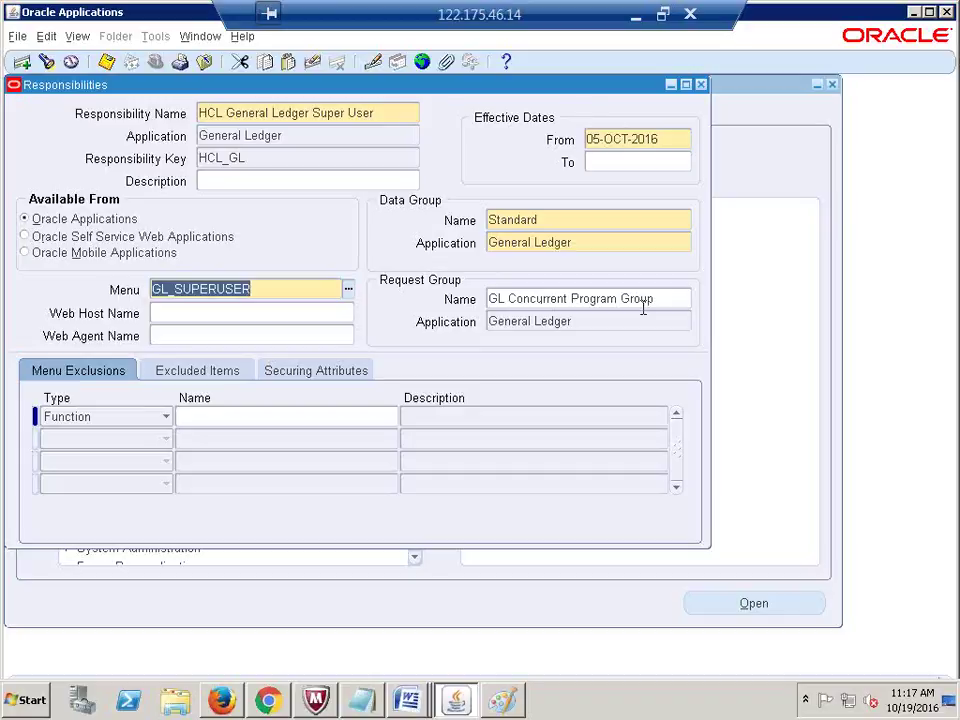
click(643, 310)
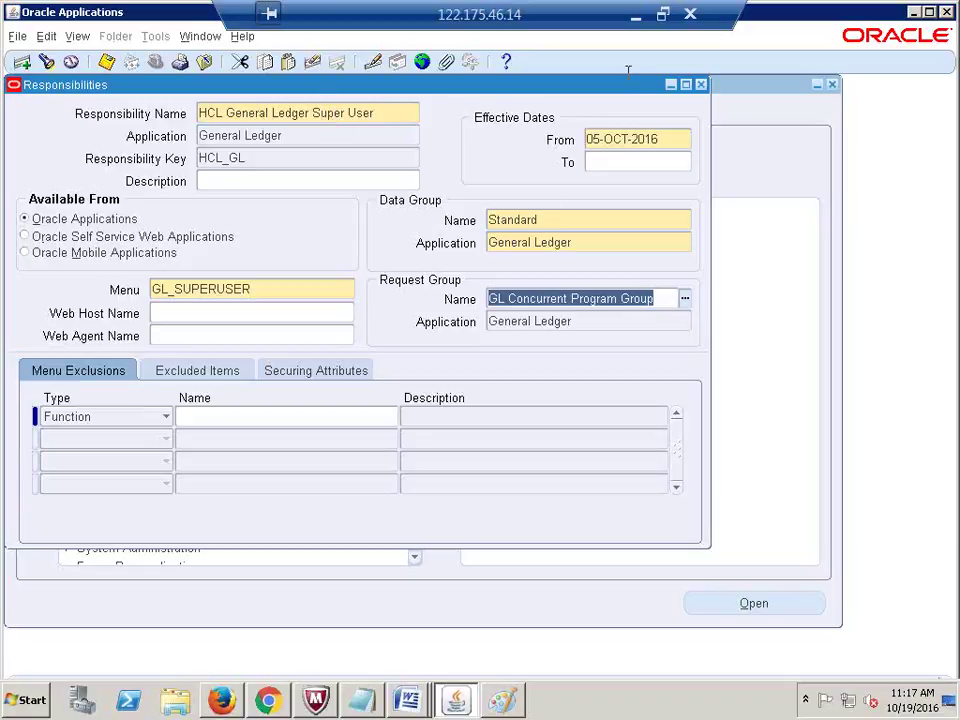
Step: Close the Responsibilities form without saving and reopen a blank Define form
click(700, 85)
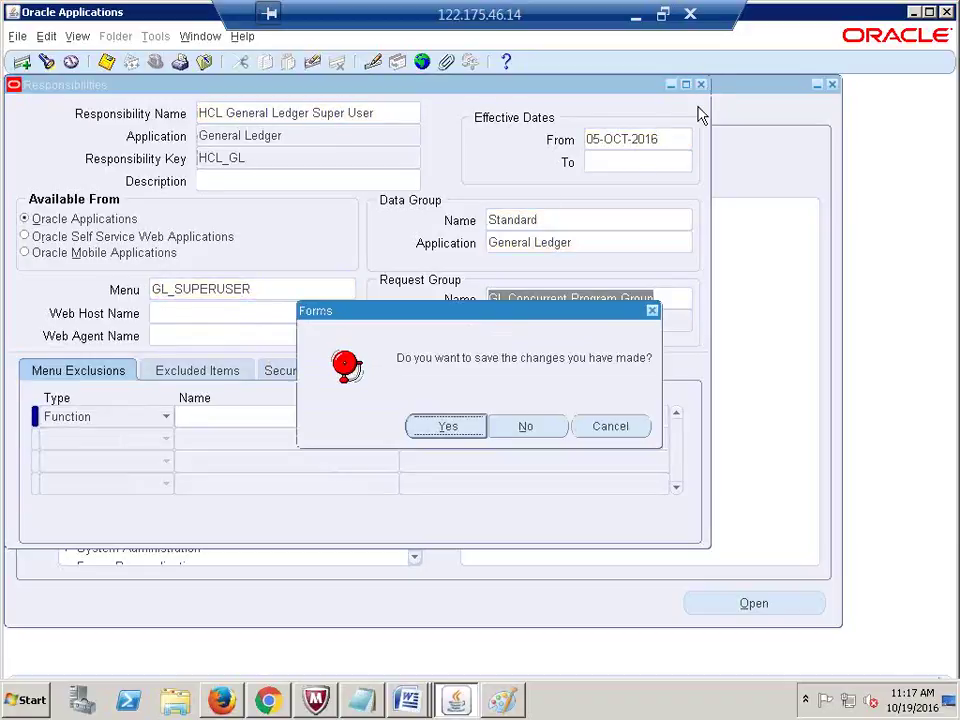
click(522, 425)
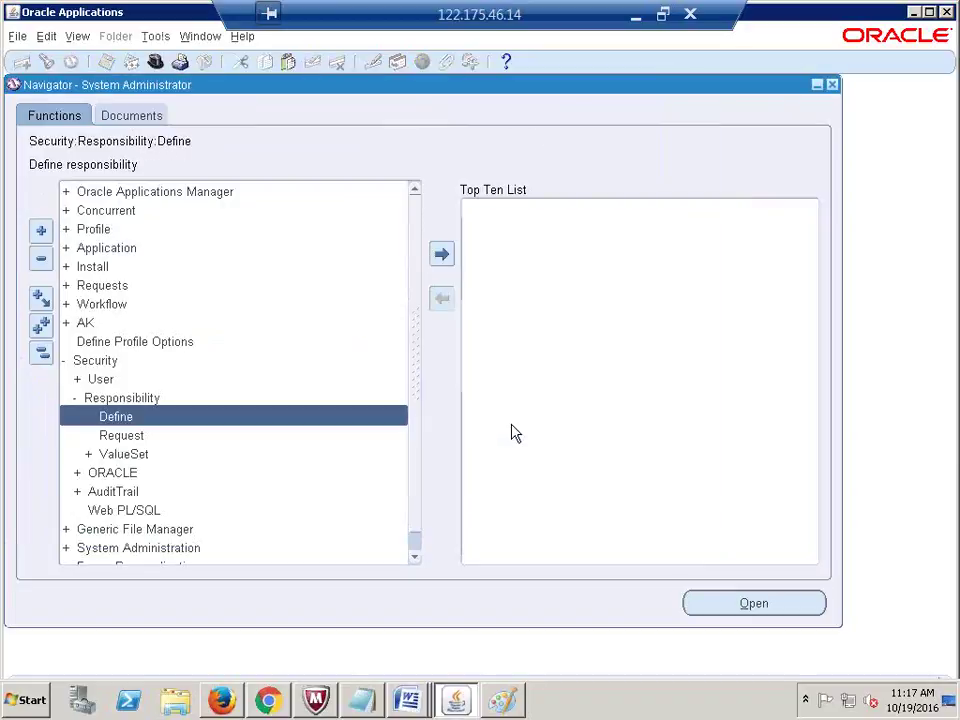
double_click(139, 418)
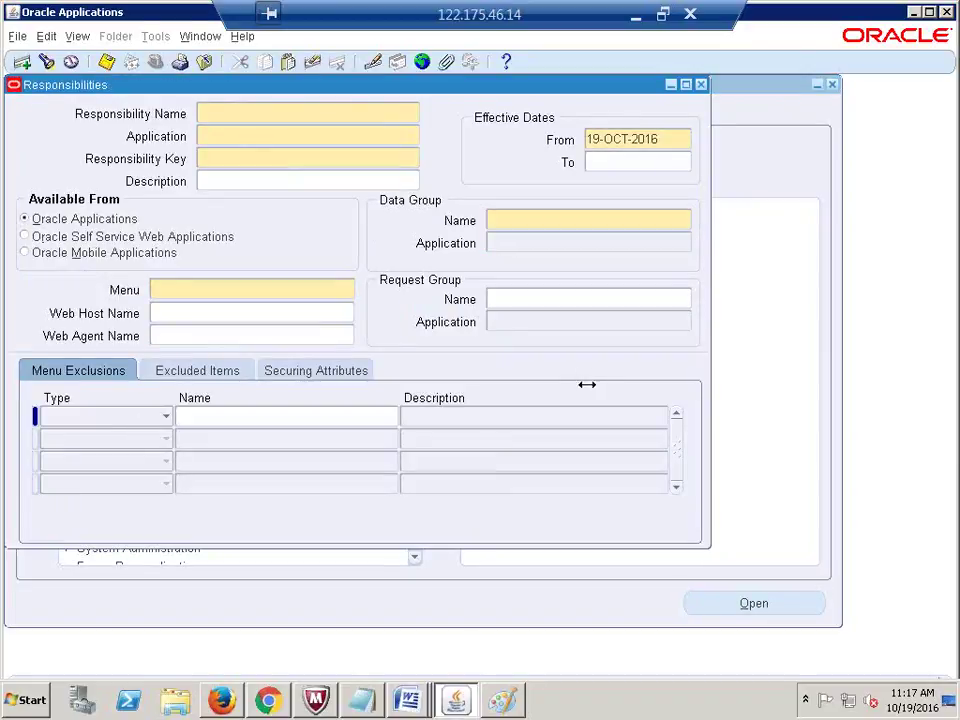
Step: Close the blank Responsibilities form, collapse the Navigator tree, and minimize the remote desktop window
click(702, 86)
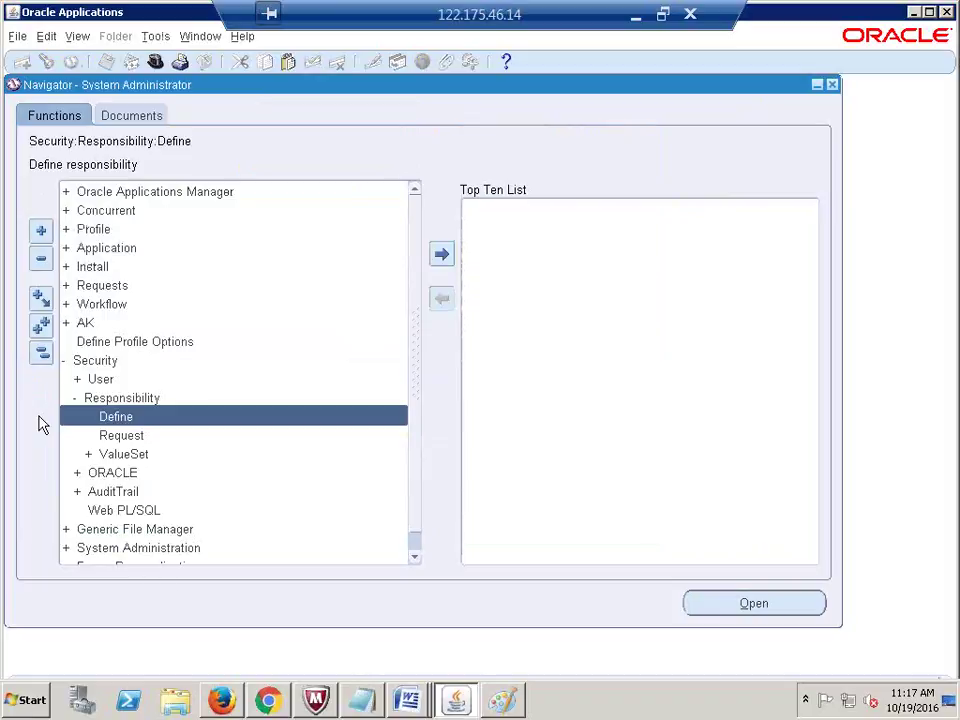
click(41, 352)
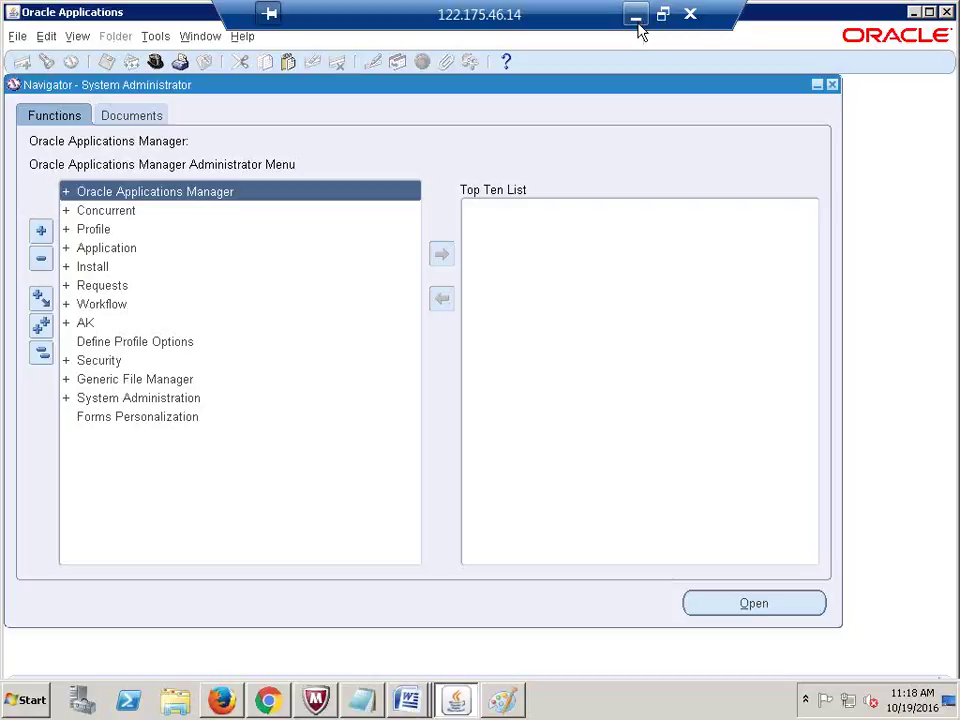
click(638, 27)
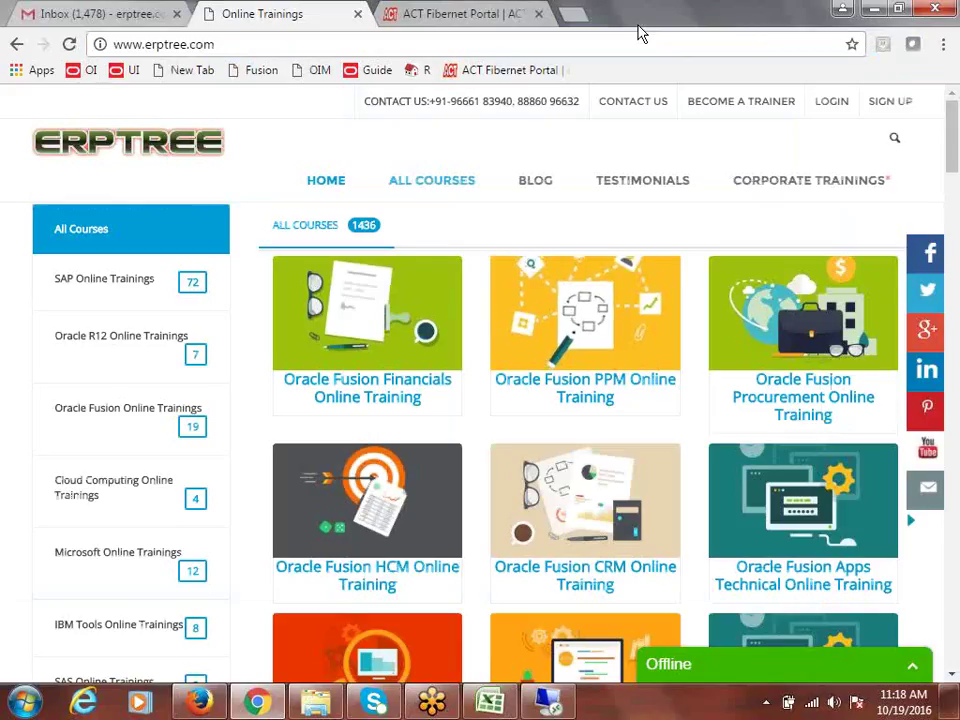
Step: In Recap.xlsx, clear the contents of cells A41 to A46
click(488, 704)
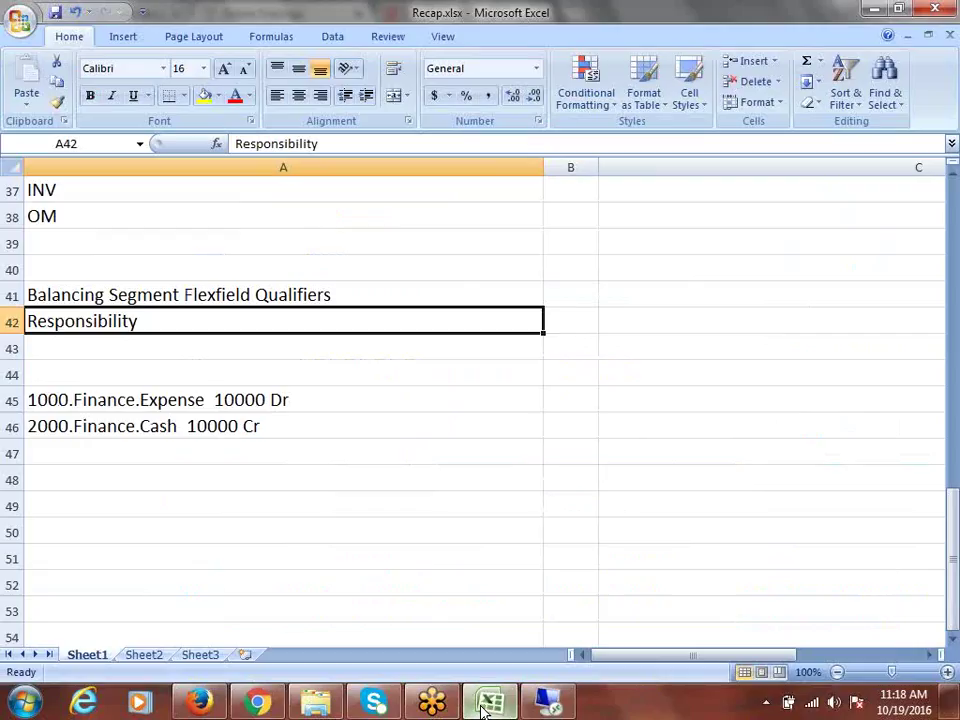
click(32, 70)
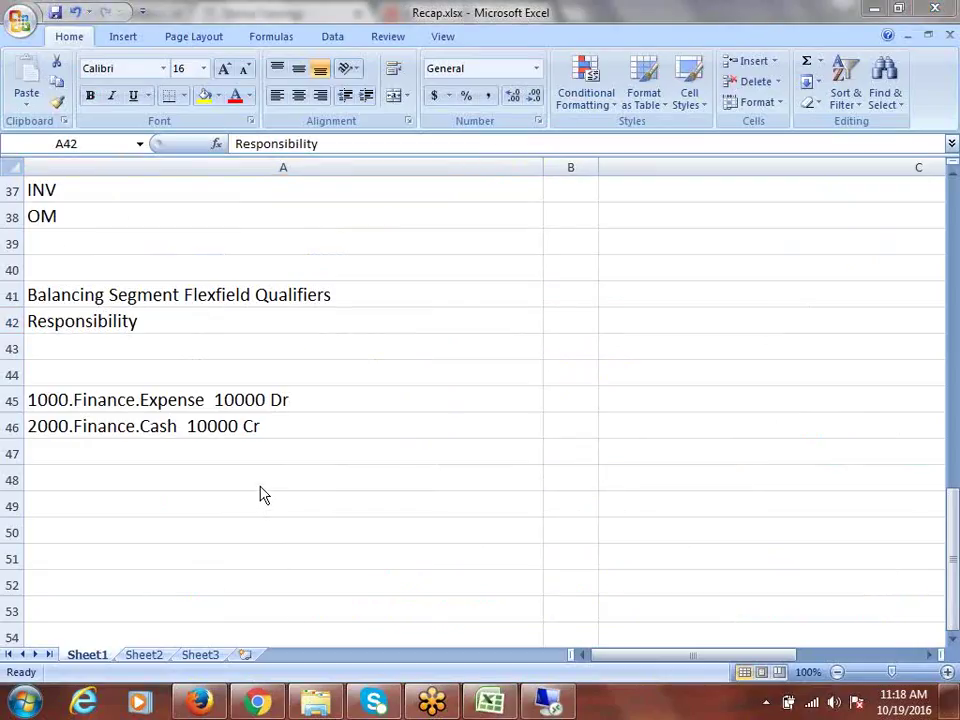
scroll(261, 488, up, 2)
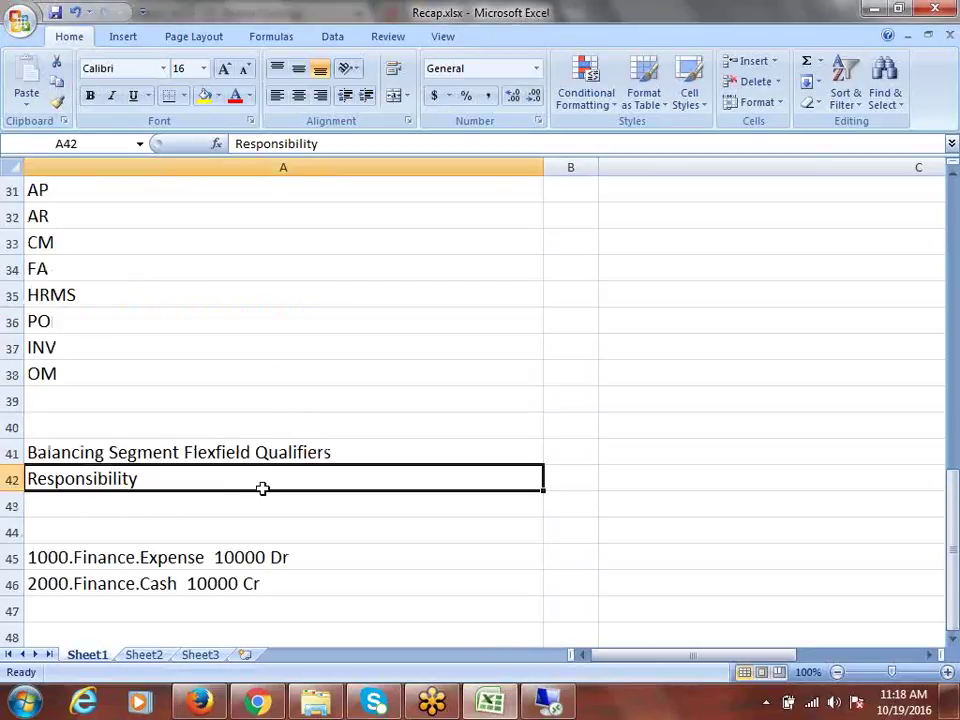
drag(223, 454, 267, 581)
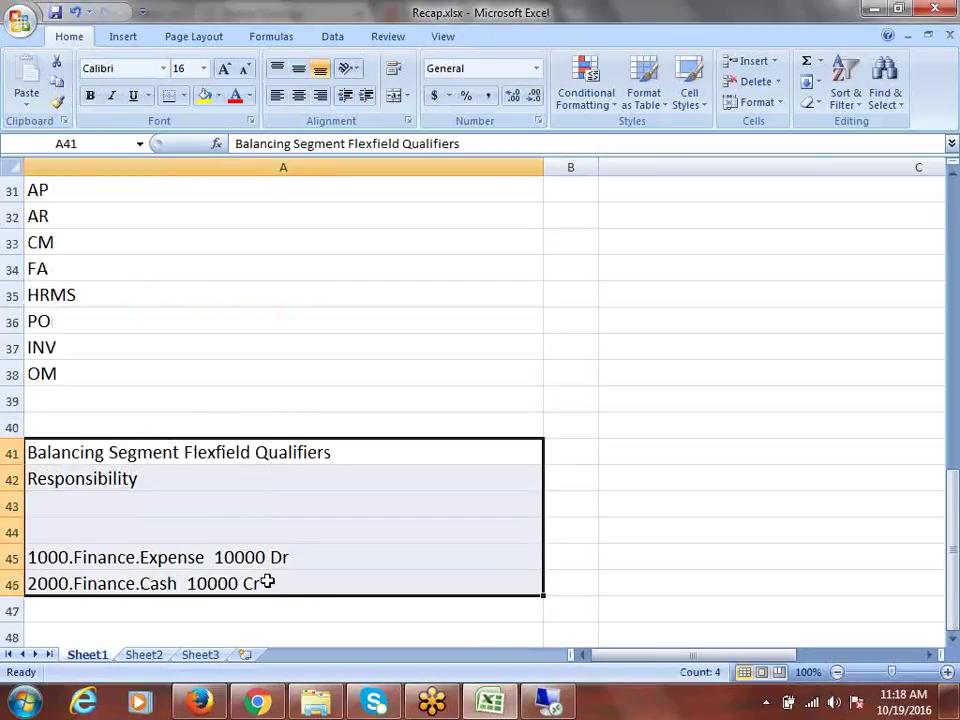
key(Delete)
Step: Review the recap down to the 'Login as Sysadmin User' step, then return to the remote Oracle session
scroll(267, 580, up, 4)
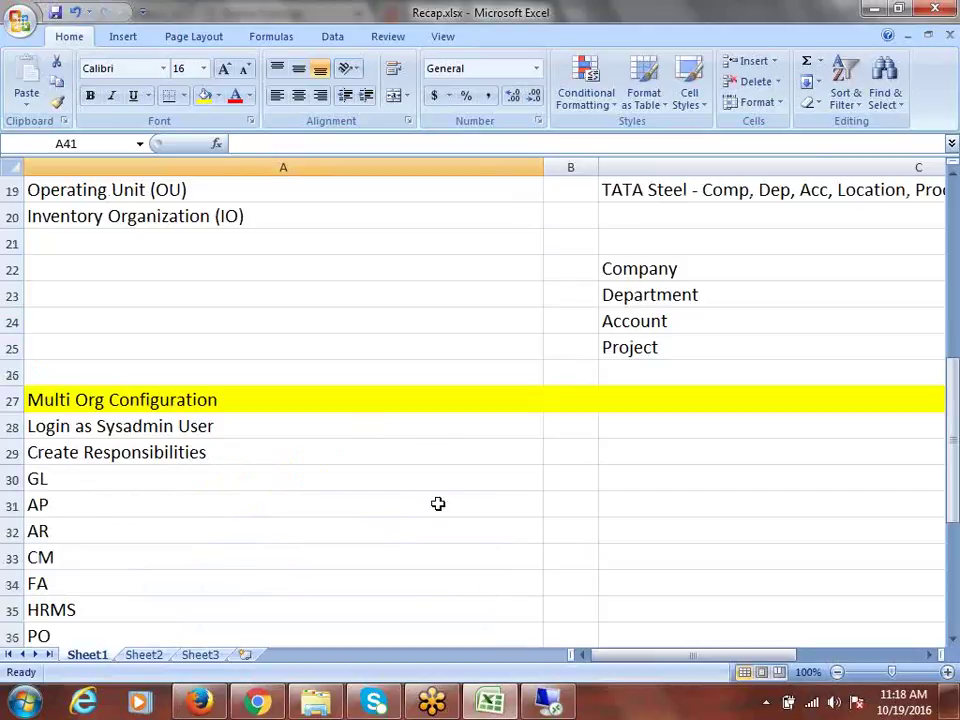
scroll(478, 438, down, 1)
scroll(479, 420, down, 1)
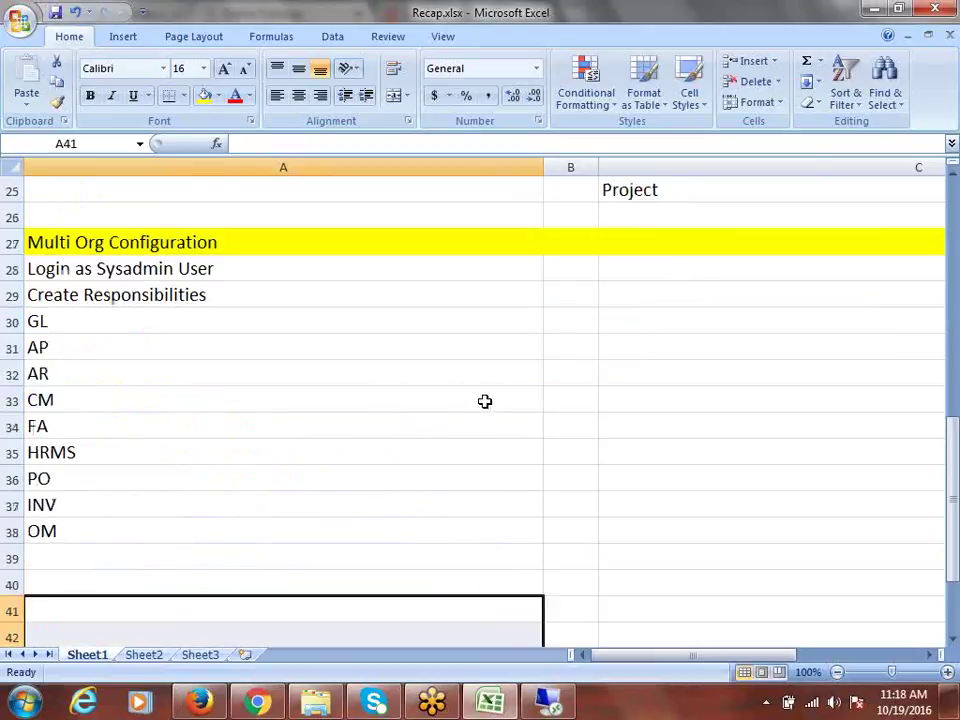
scroll(484, 404, down, 1)
click(156, 189)
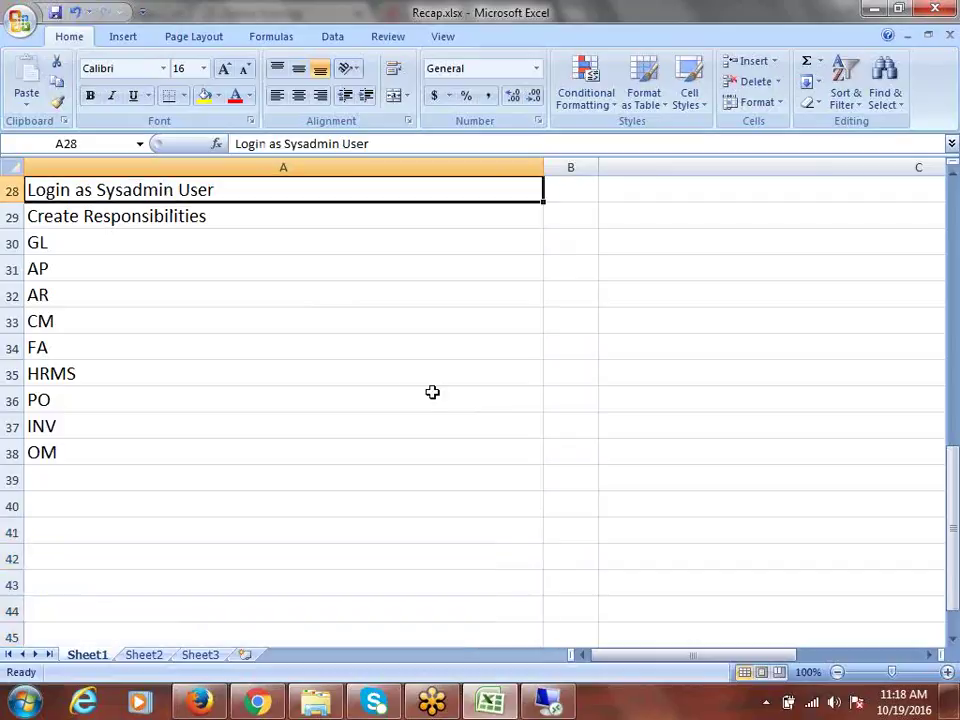
scroll(431, 392, up, 1)
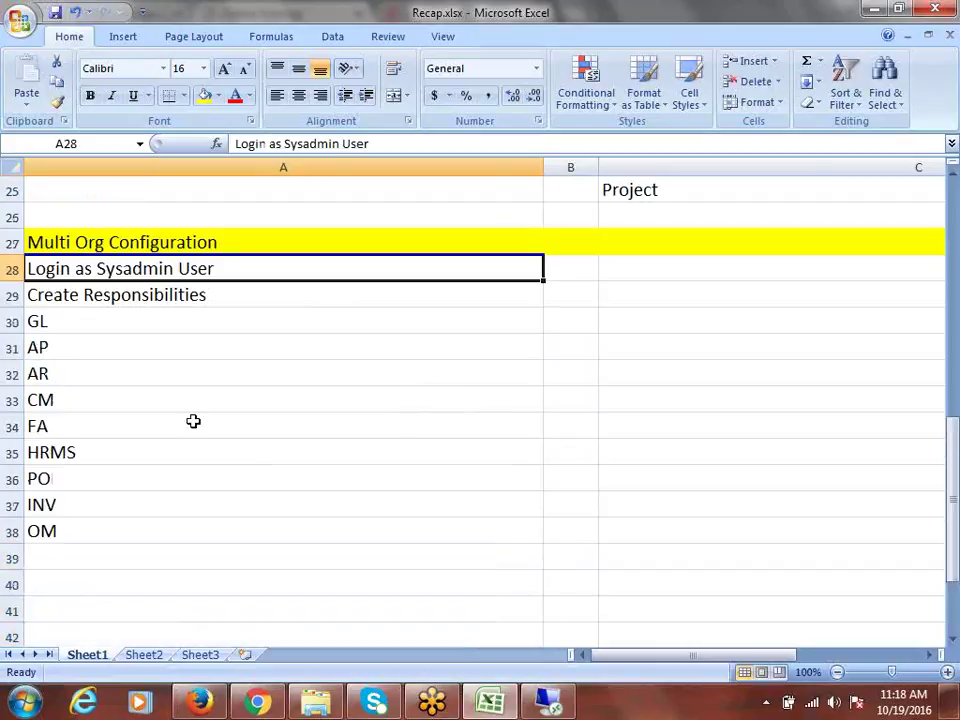
click(560, 708)
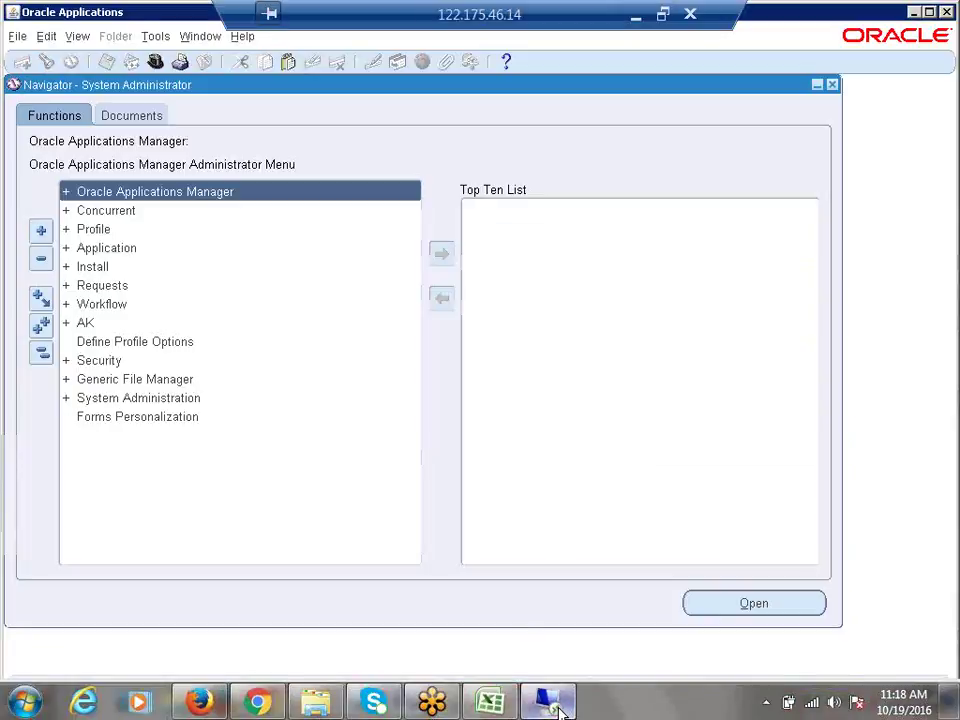
Step: Exit the Oracle Forms session and close Word and Paint without saving
click(946, 12)
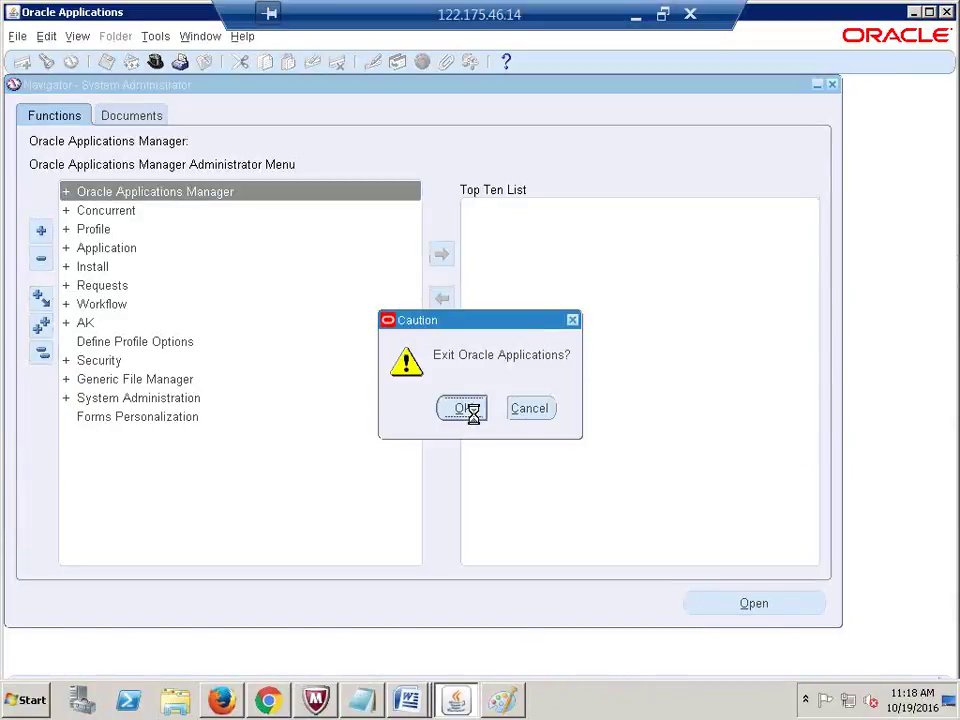
click(475, 418)
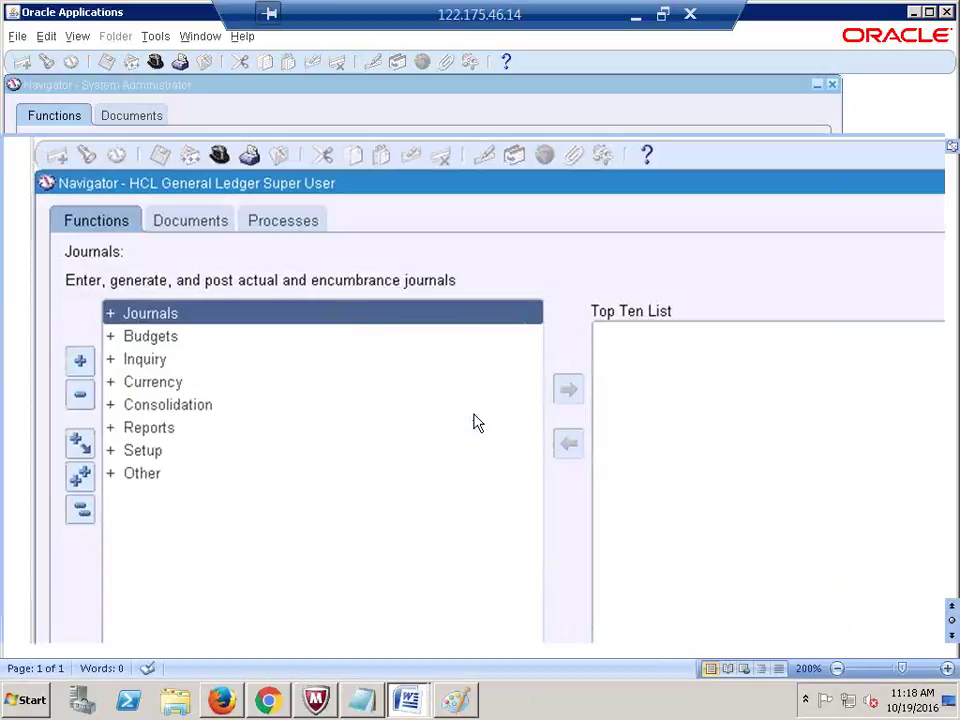
key(alt+F4)
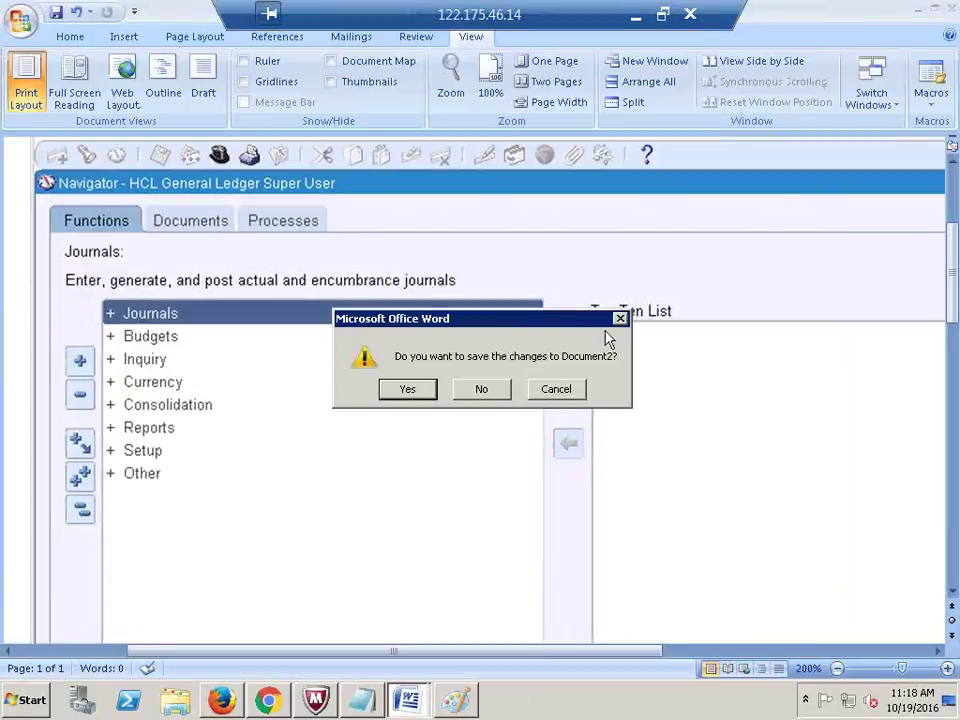
click(499, 389)
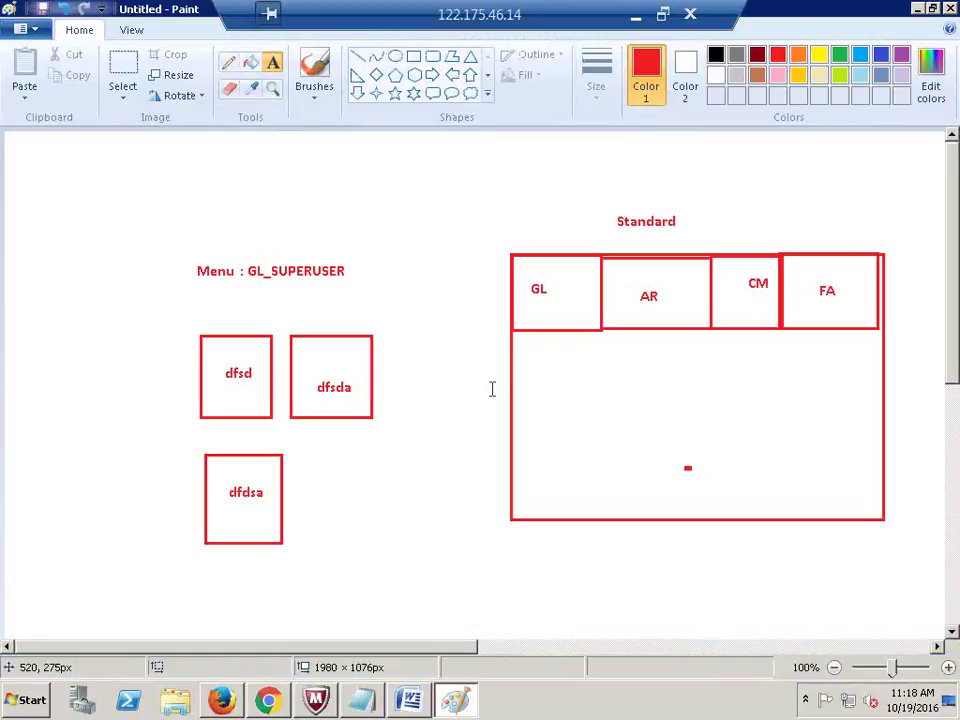
click(950, 8)
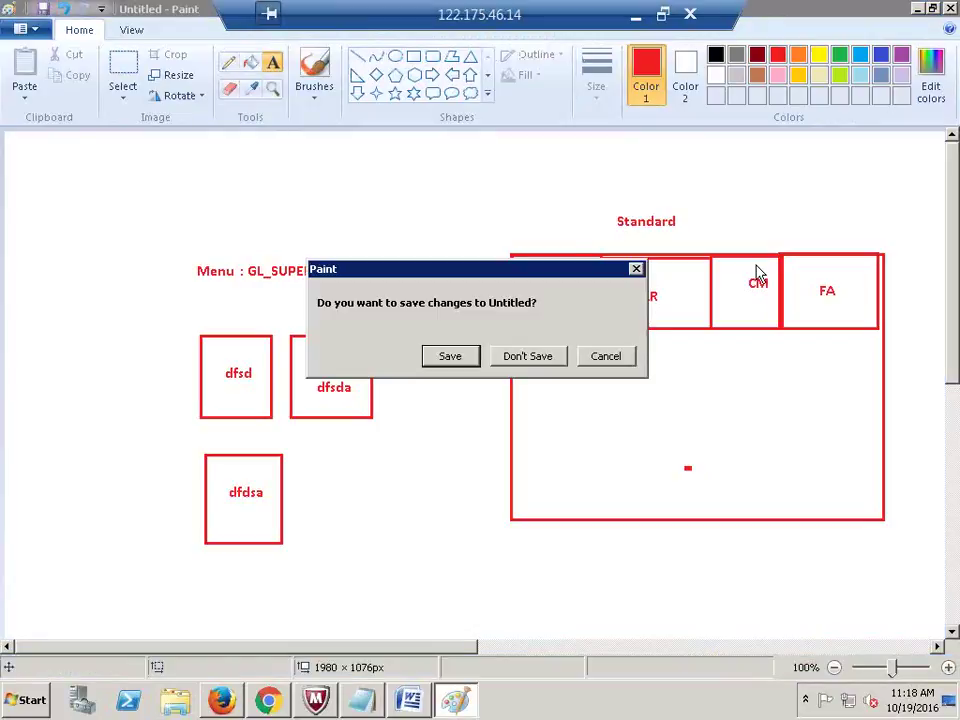
click(538, 358)
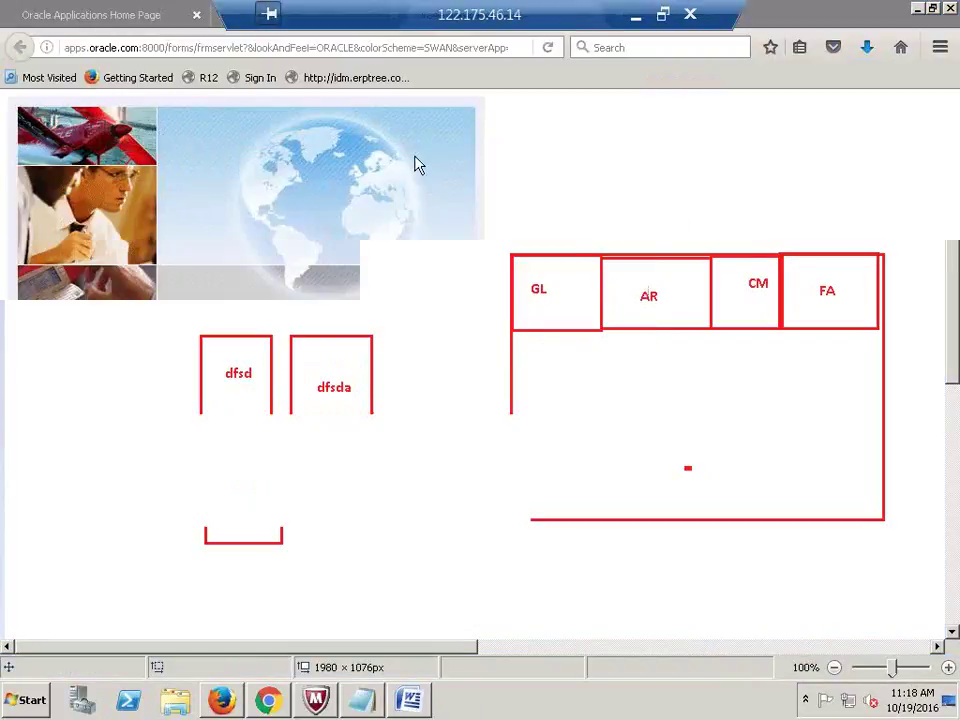
Step: Close the leftover Forms page, load the R12 E-Business Suite login from bookmarks, and close extra tabs
click(195, 15)
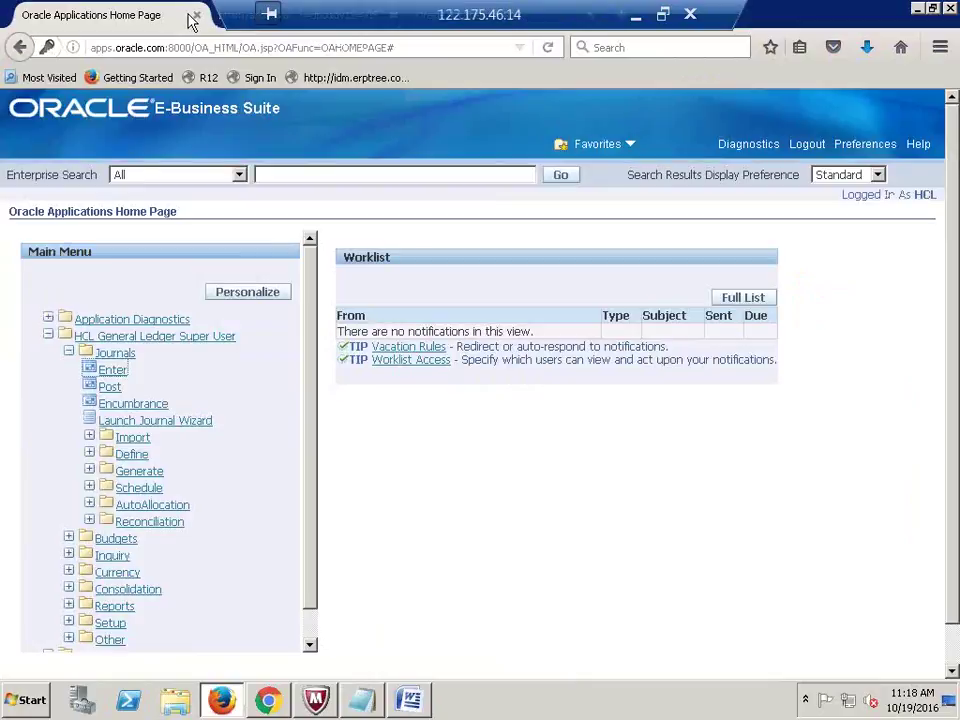
click(257, 78)
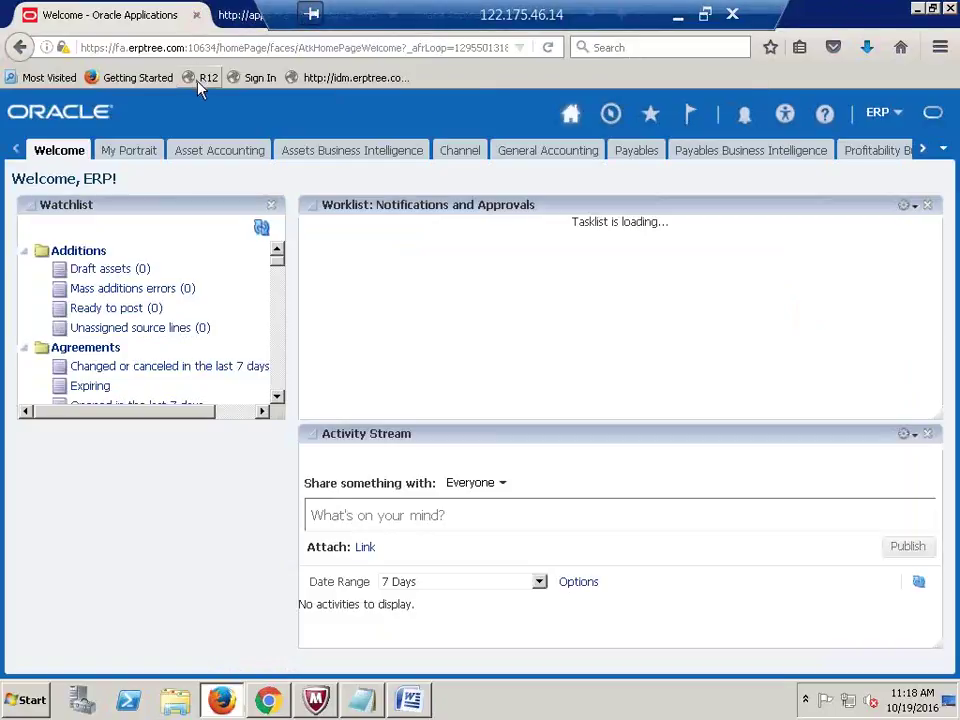
click(200, 78)
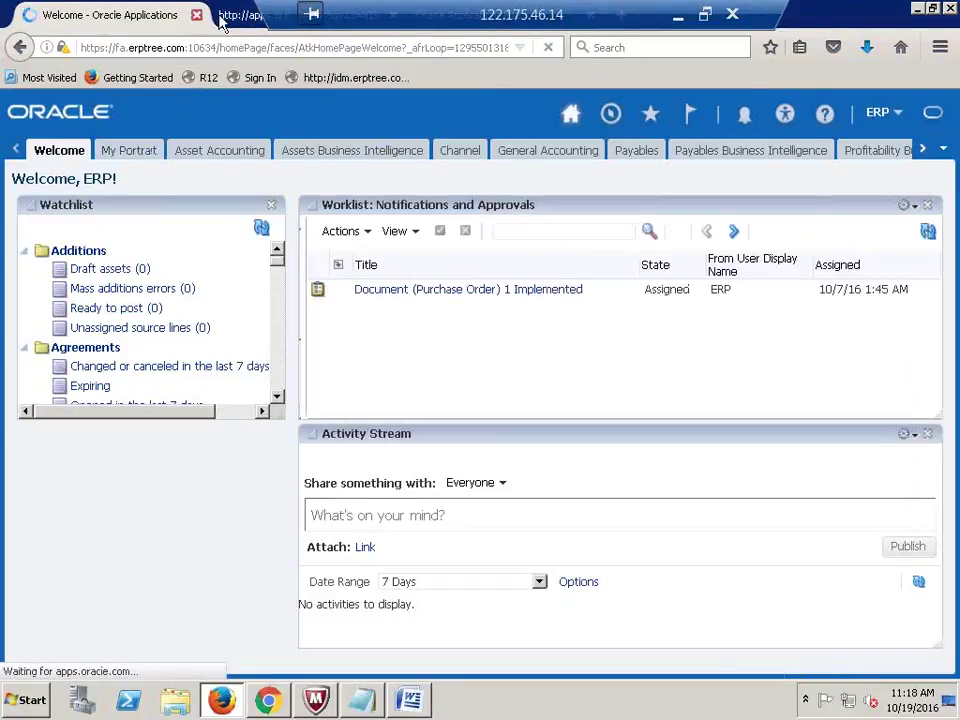
click(262, 24)
drag(390, 20, 512, 20)
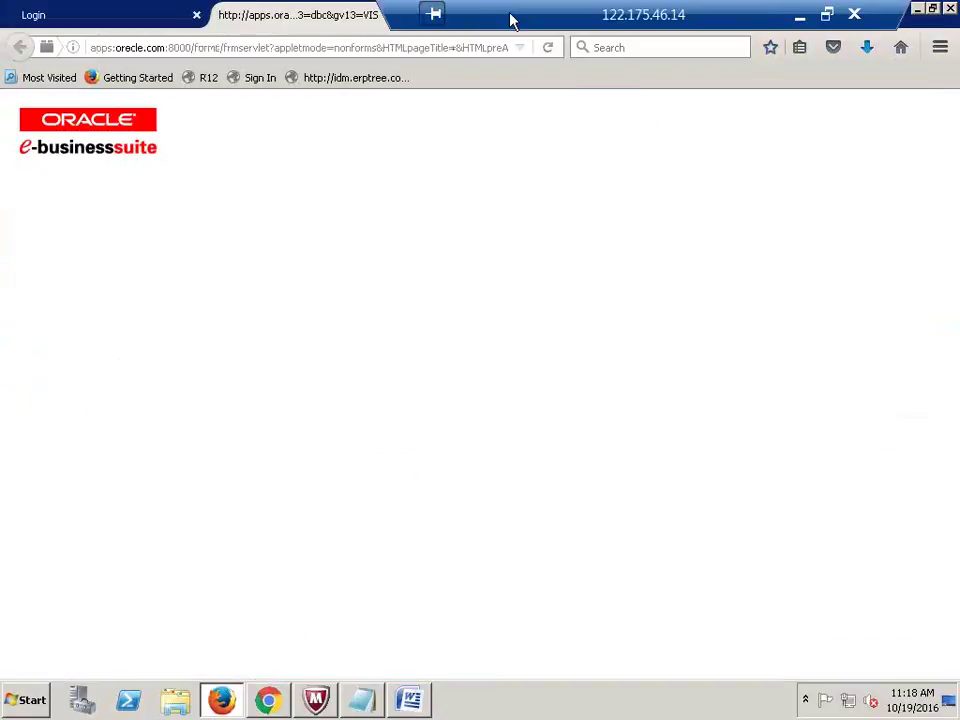
click(392, 16)
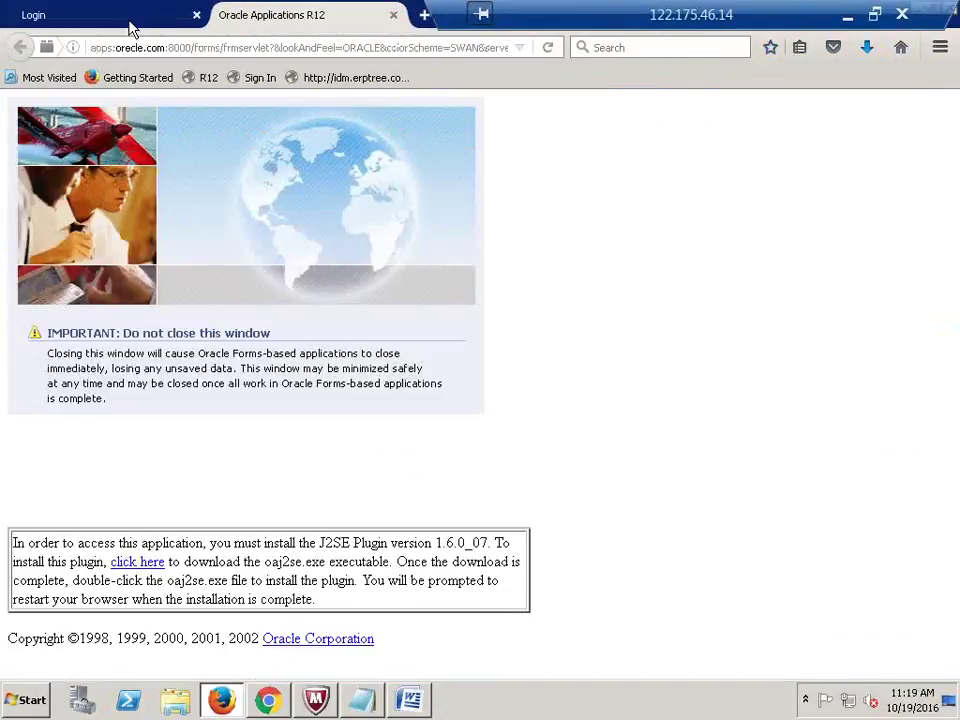
click(392, 15)
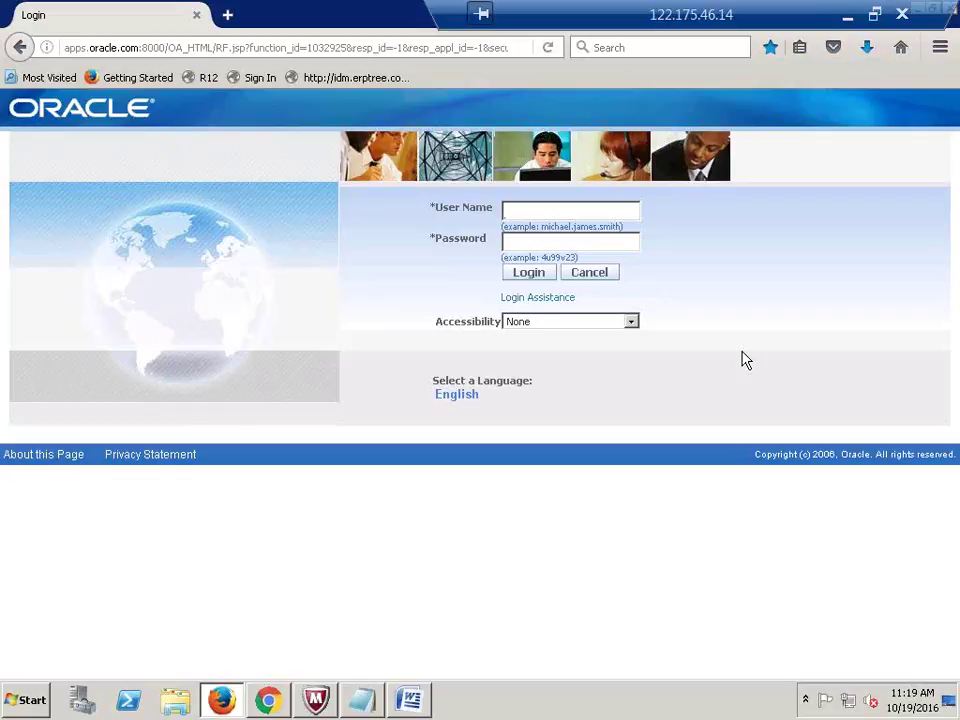
Step: Log in to E-Business Suite as the Sysadmin user with its password
click(545, 213)
text(Sysadmin)
key(Tab)
text(sysadmin)
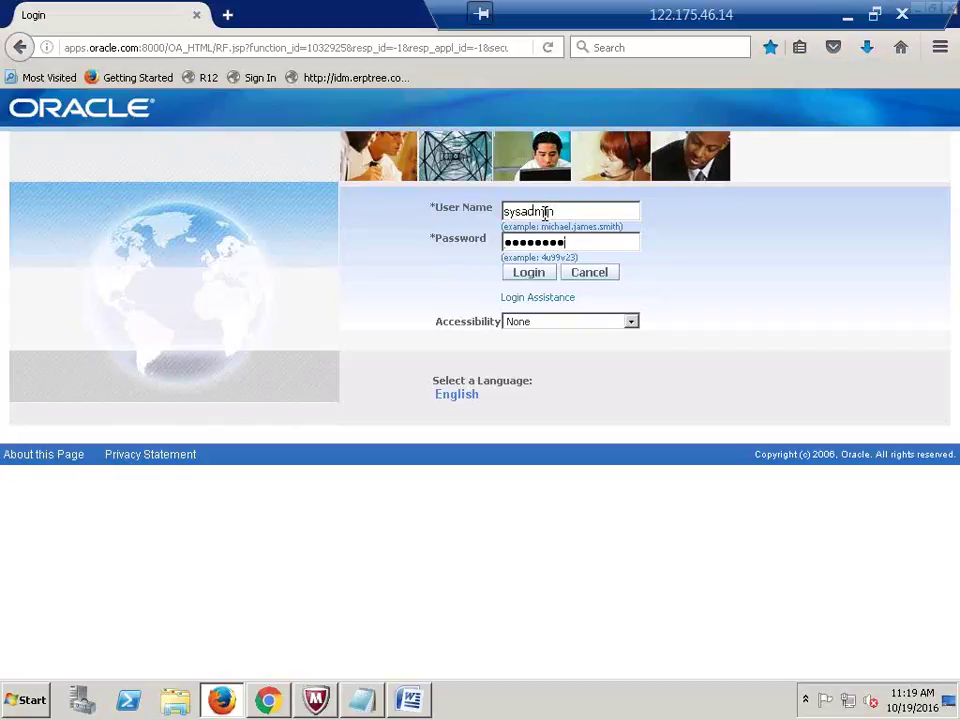
click(538, 276)
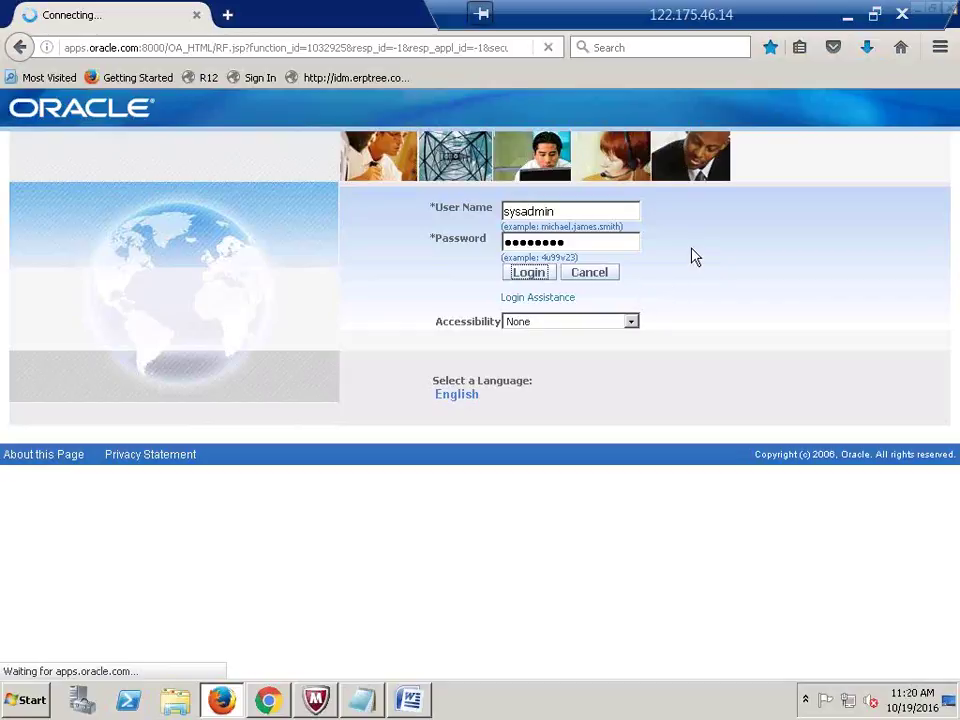
key(alt+Tab)
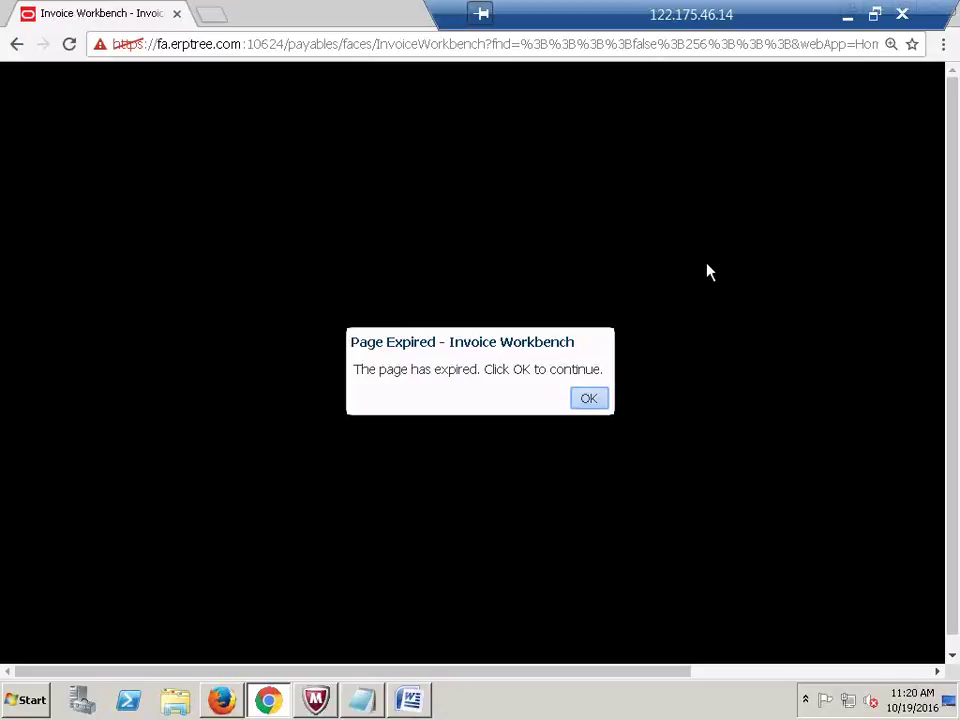
key(alt+Tab)
click(847, 15)
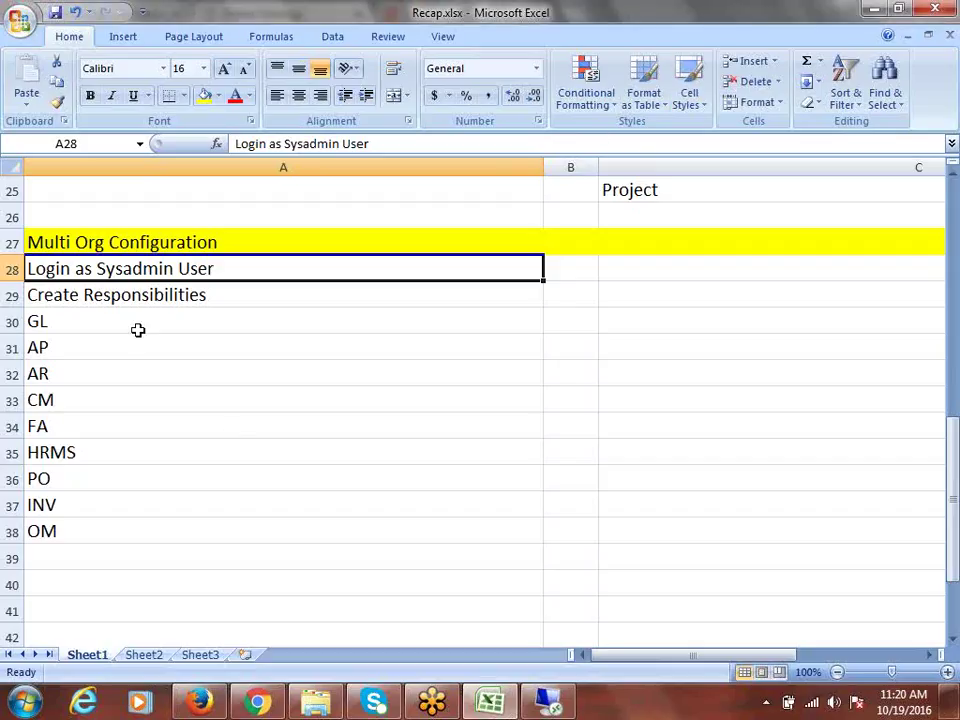
click(118, 299)
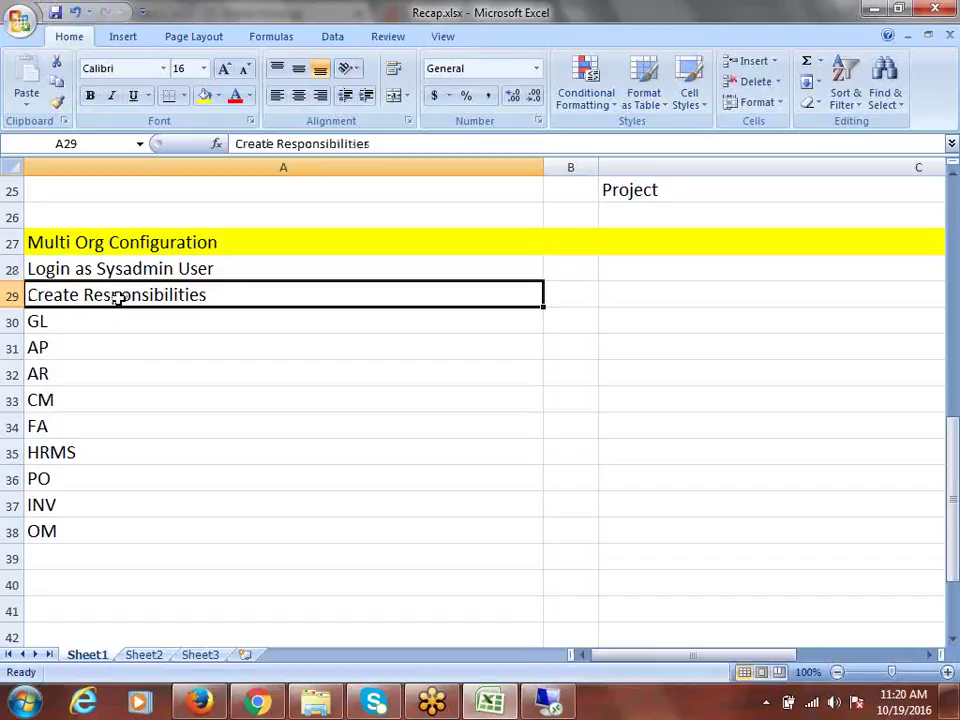
drag(76, 320, 148, 530)
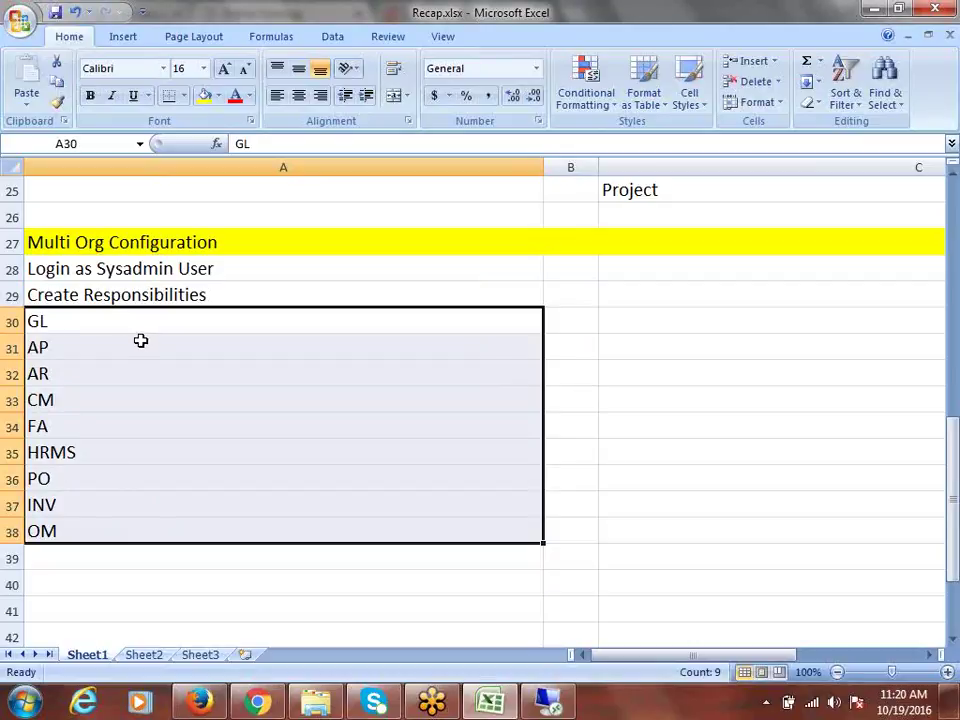
click(78, 321)
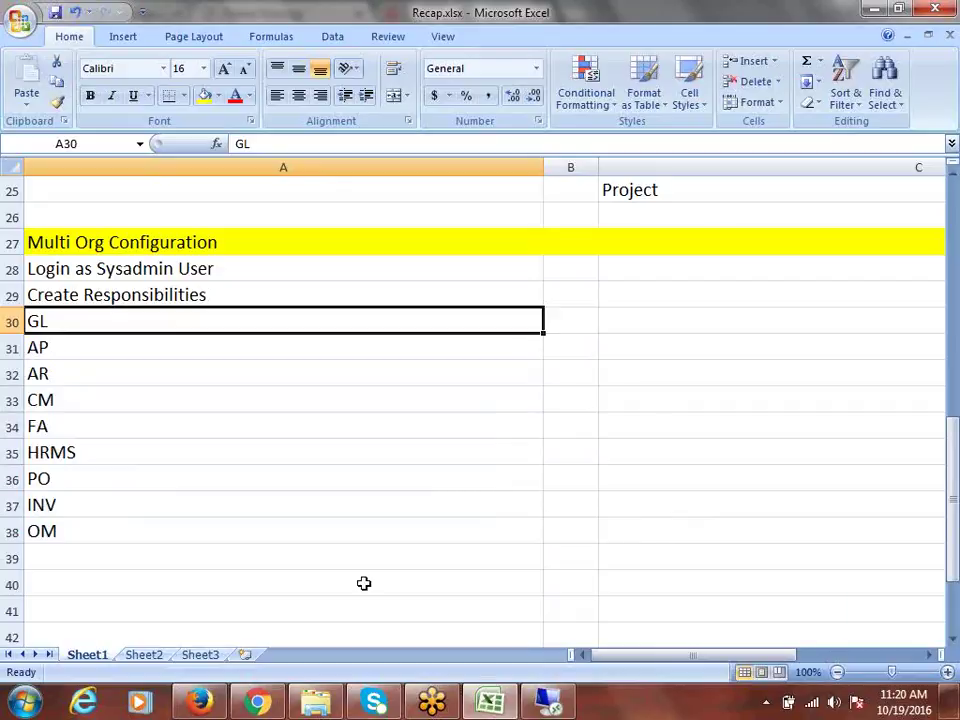
drag(62, 352, 83, 517)
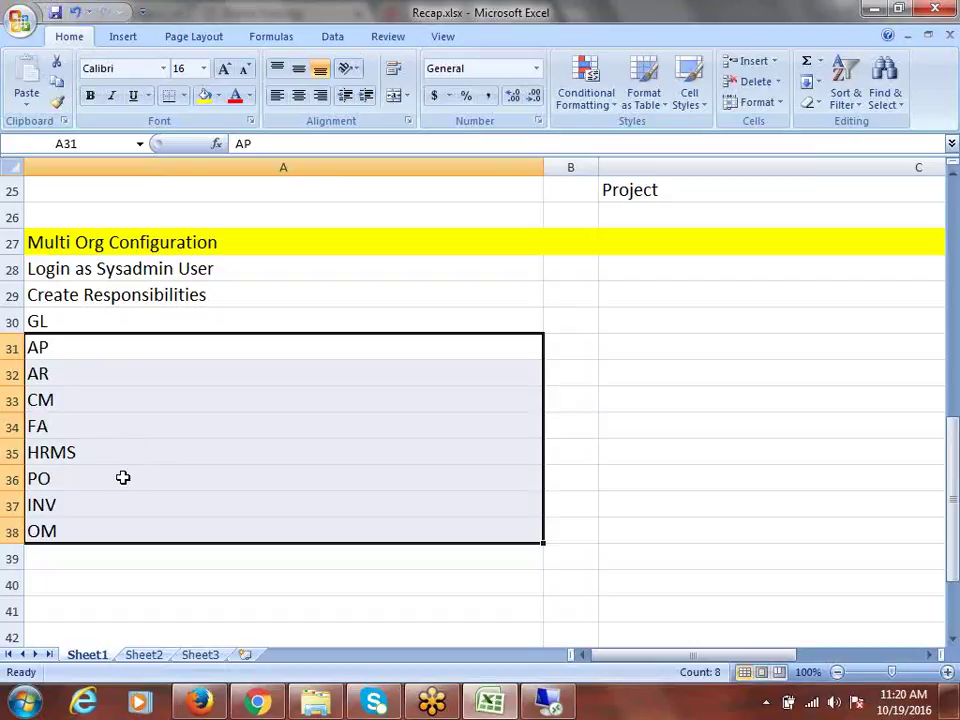
click(128, 272)
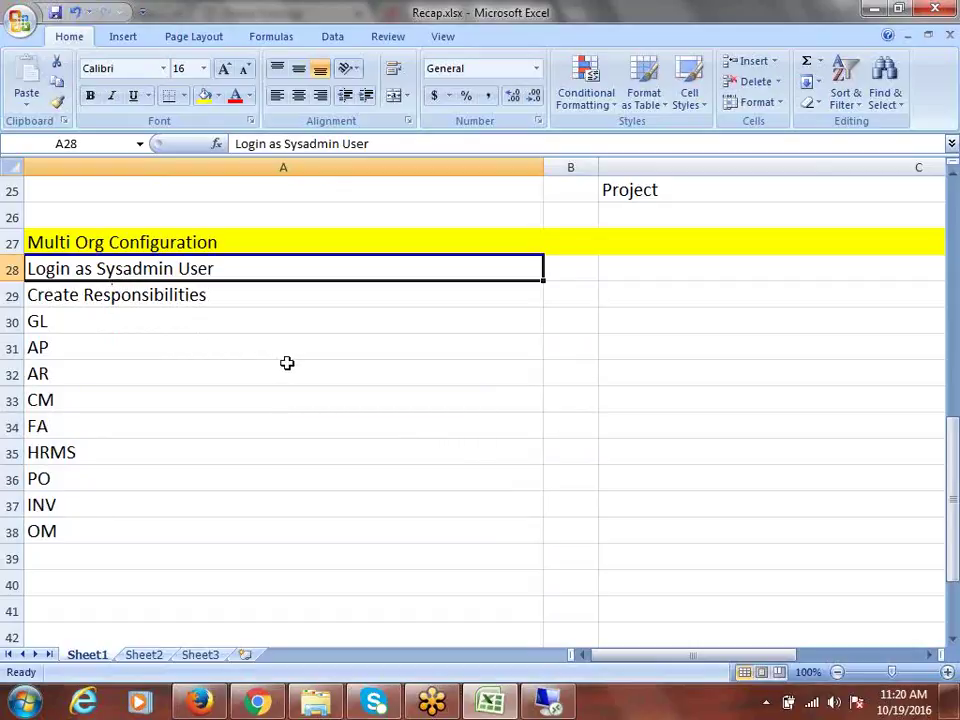
click(104, 297)
click(68, 327)
drag(70, 329, 152, 521)
key(alt+Tab)
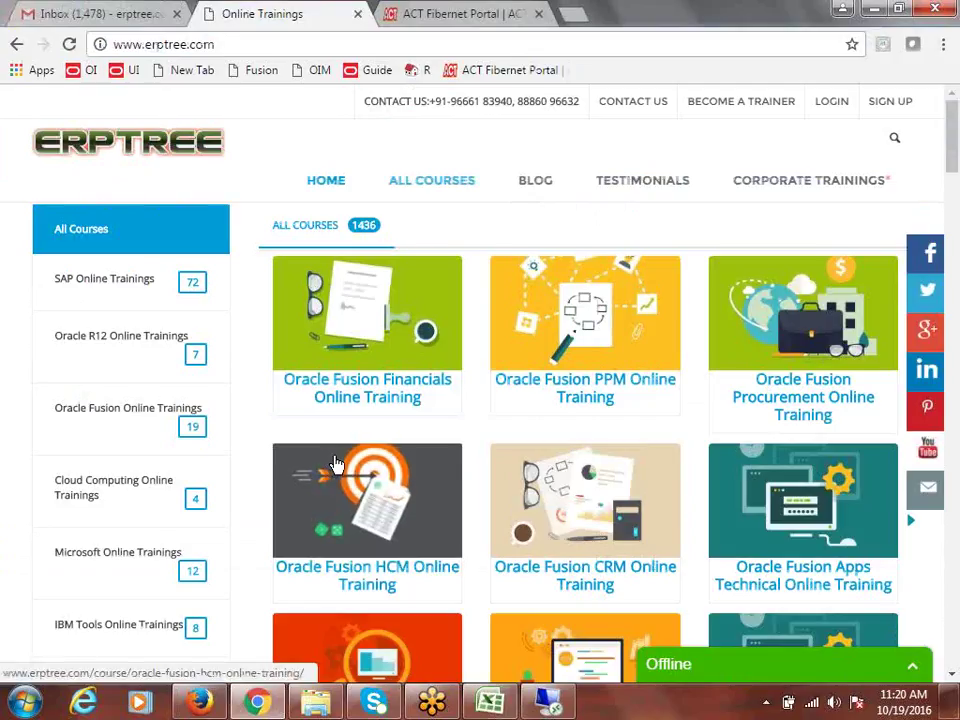
Step: Back on the Oracle home page, scroll the Main Menu and select System Administrator
key(alt+Tab)
click(546, 701)
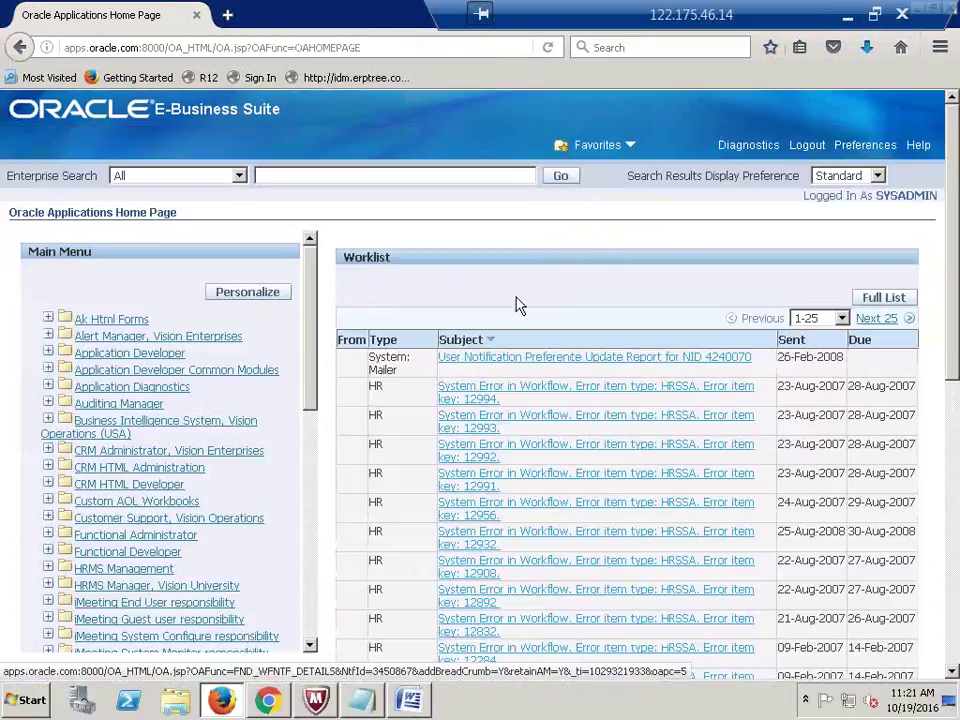
drag(316, 308, 316, 545)
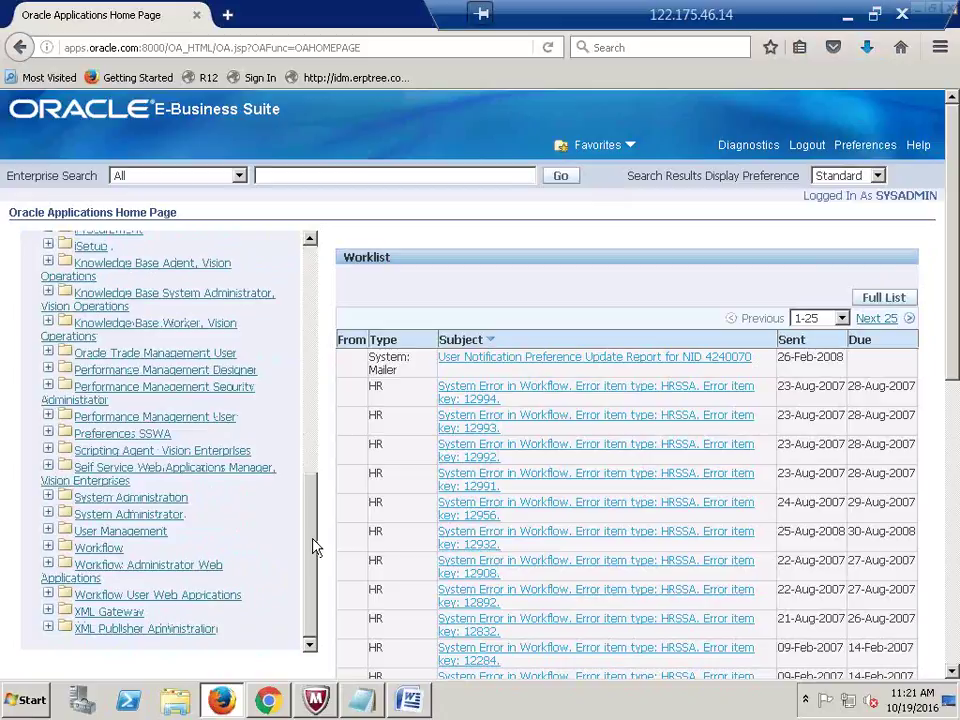
drag(306, 514, 315, 253)
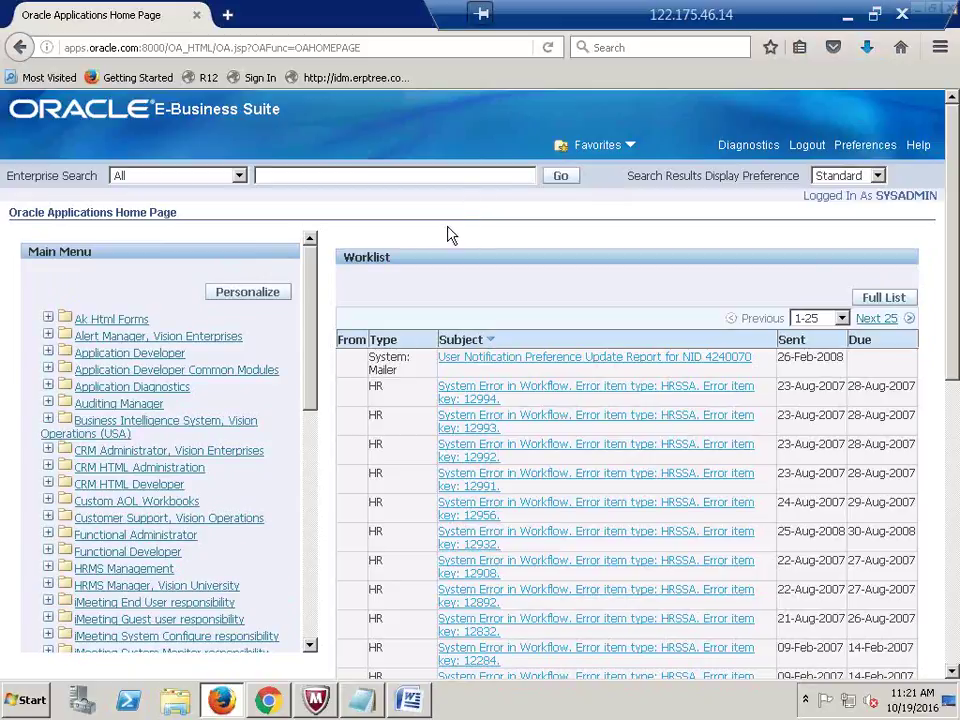
scroll(448, 234, down, 3)
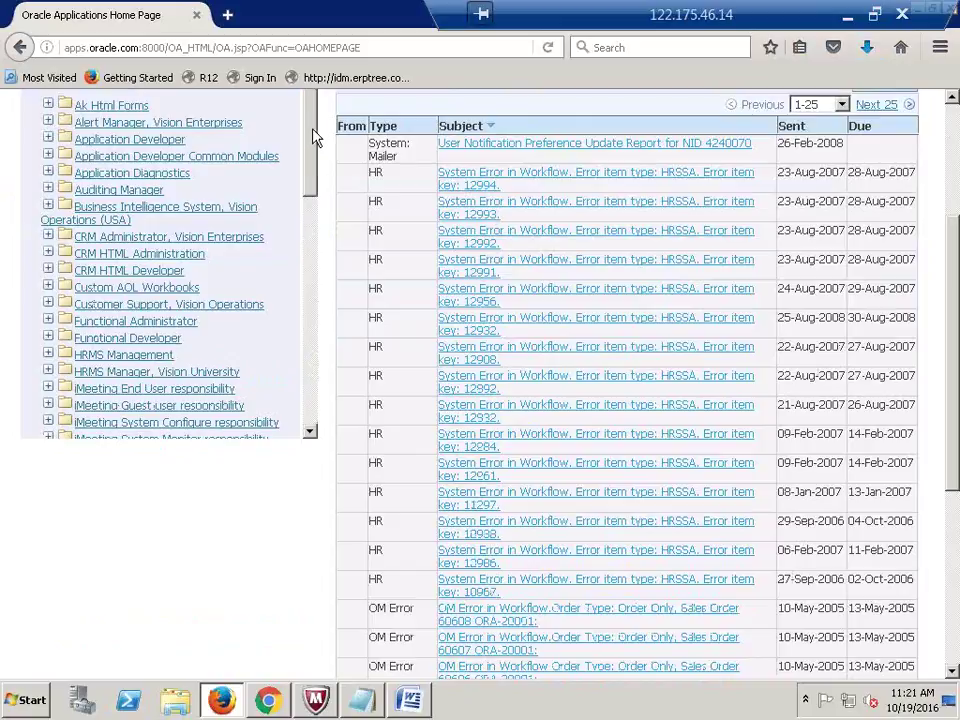
scroll(320, 200, down, 6)
scroll(320, 330, down, 3)
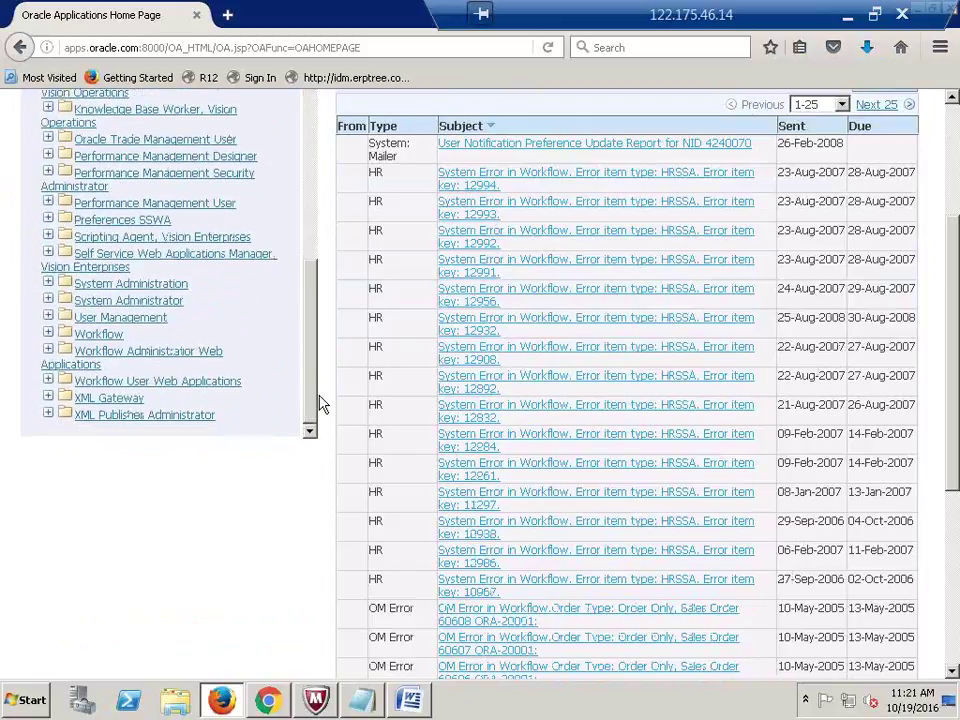
click(162, 303)
Step: Launch Define Profile Options in Forms, then close the Profiles window to reach the Navigator
click(143, 309)
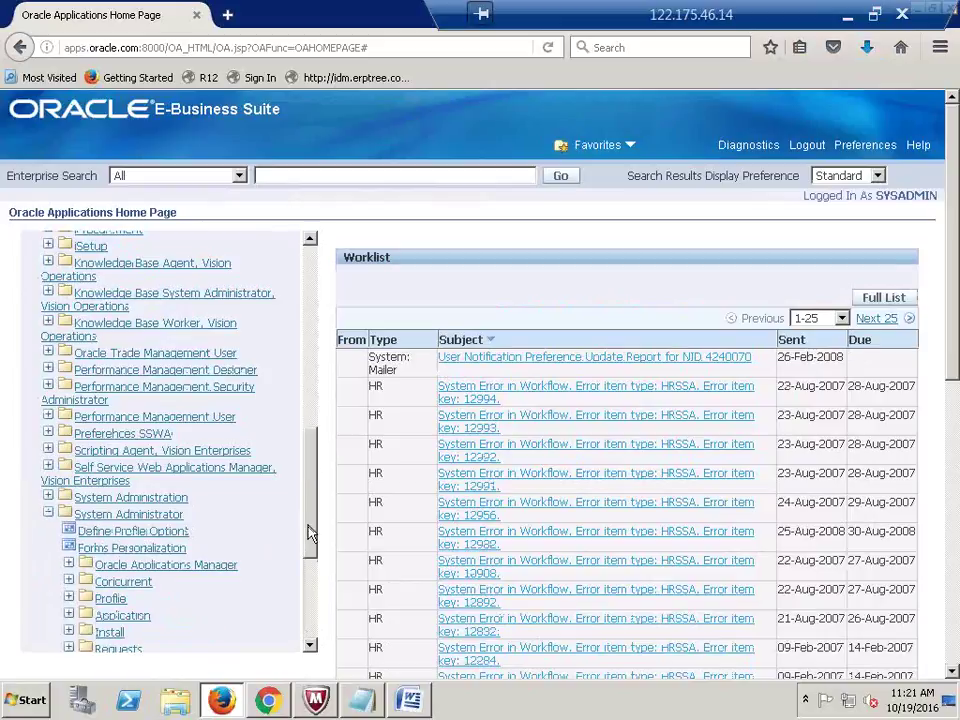
drag(315, 502, 317, 592)
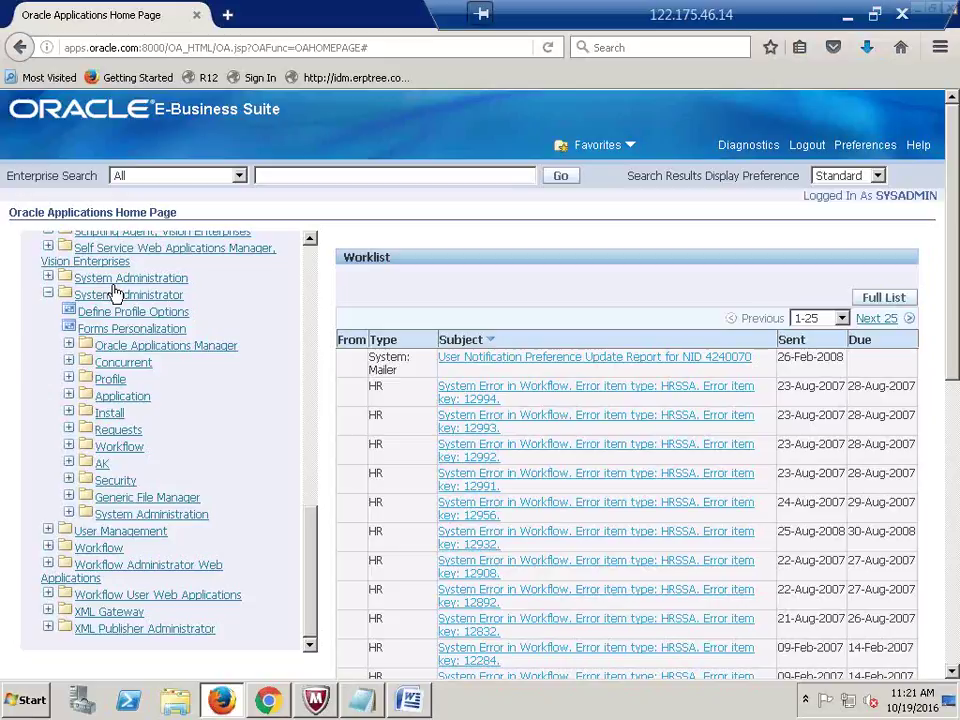
click(137, 312)
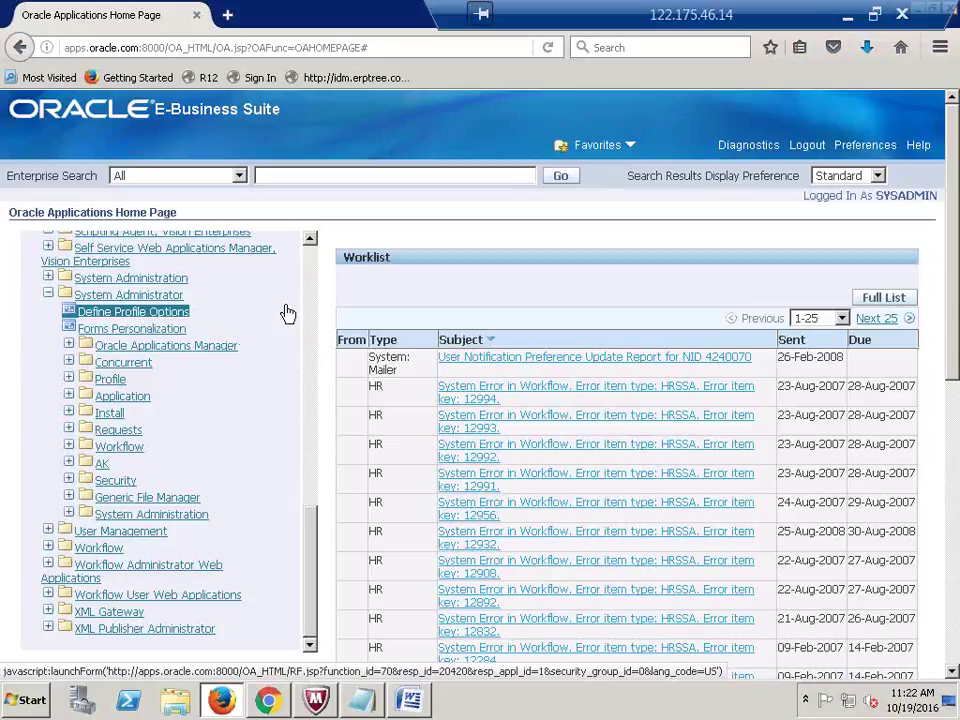
click(240, 287)
click(166, 313)
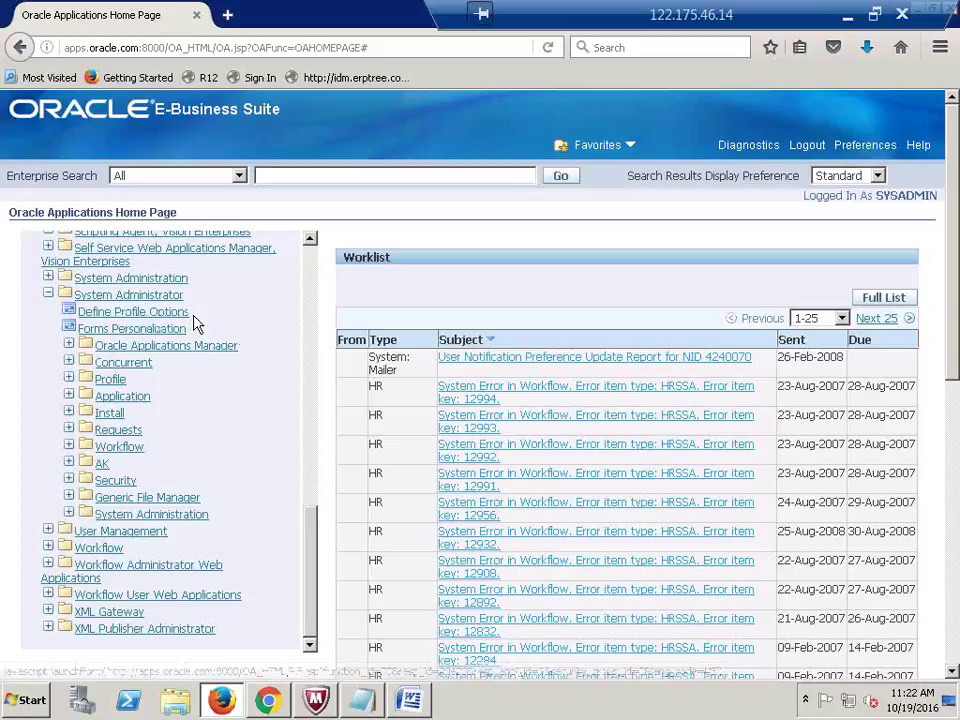
click(166, 313)
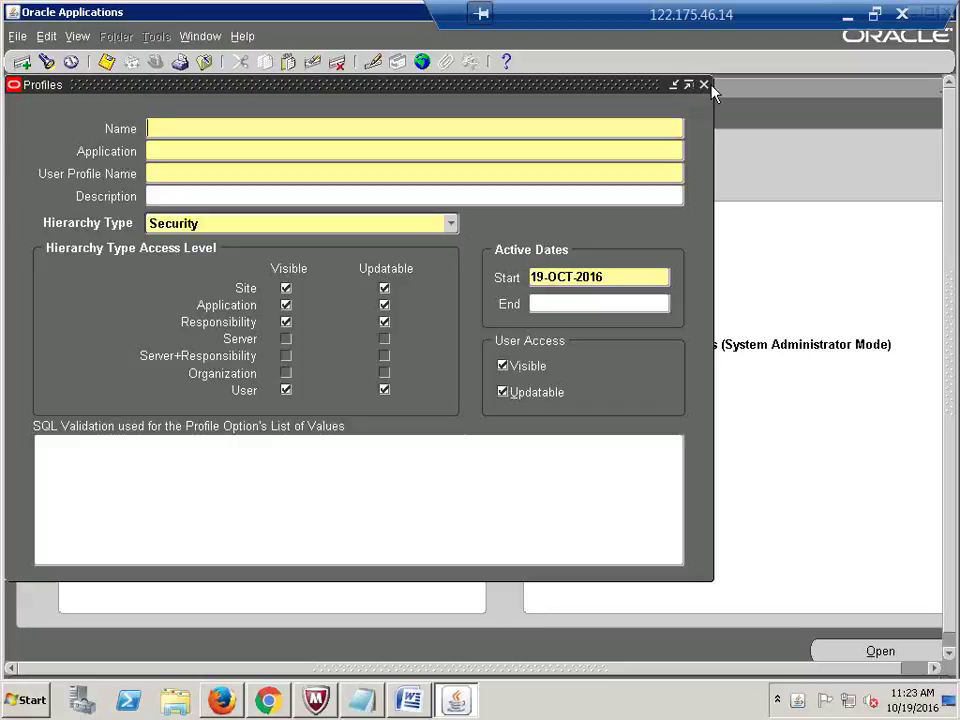
click(709, 85)
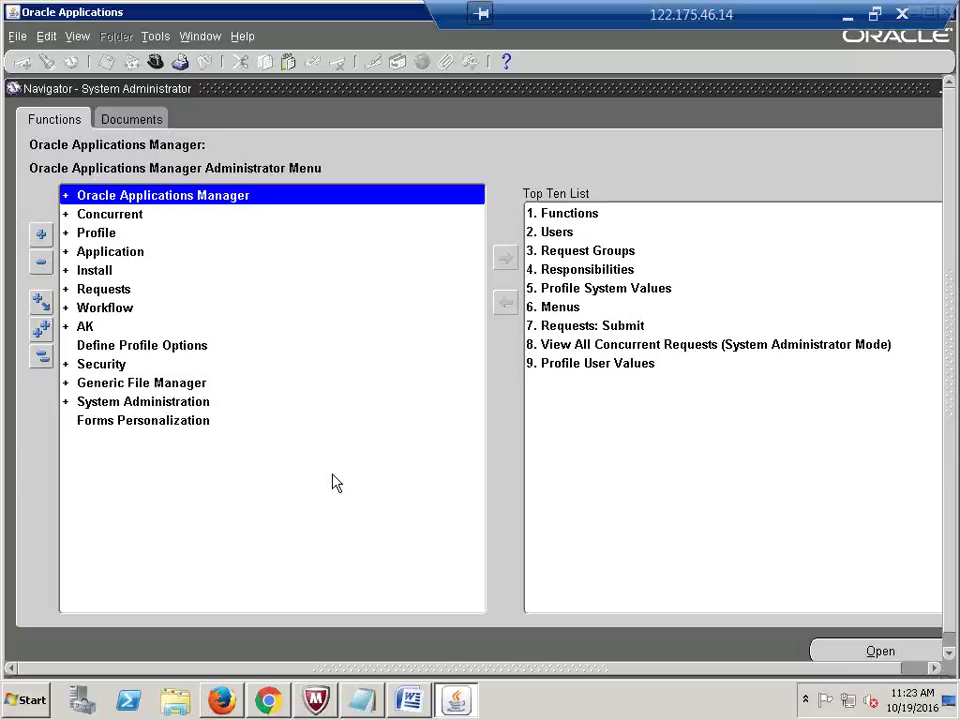
Step: Open the Define Responsibilities form from Security > Responsibility in the Navigator
click(40, 360)
click(84, 364)
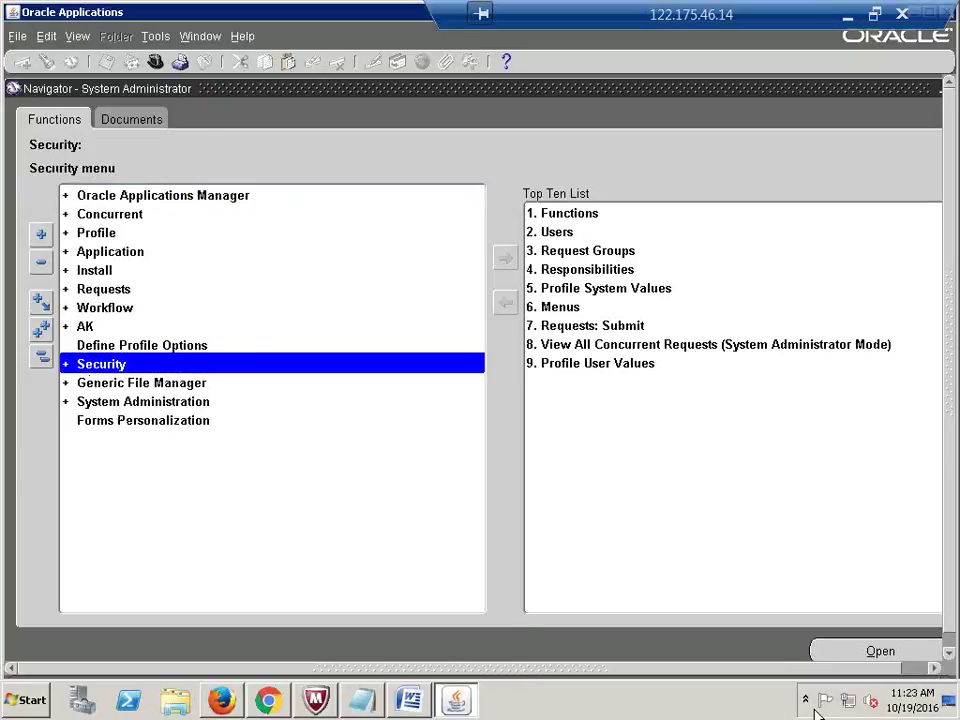
key(Return)
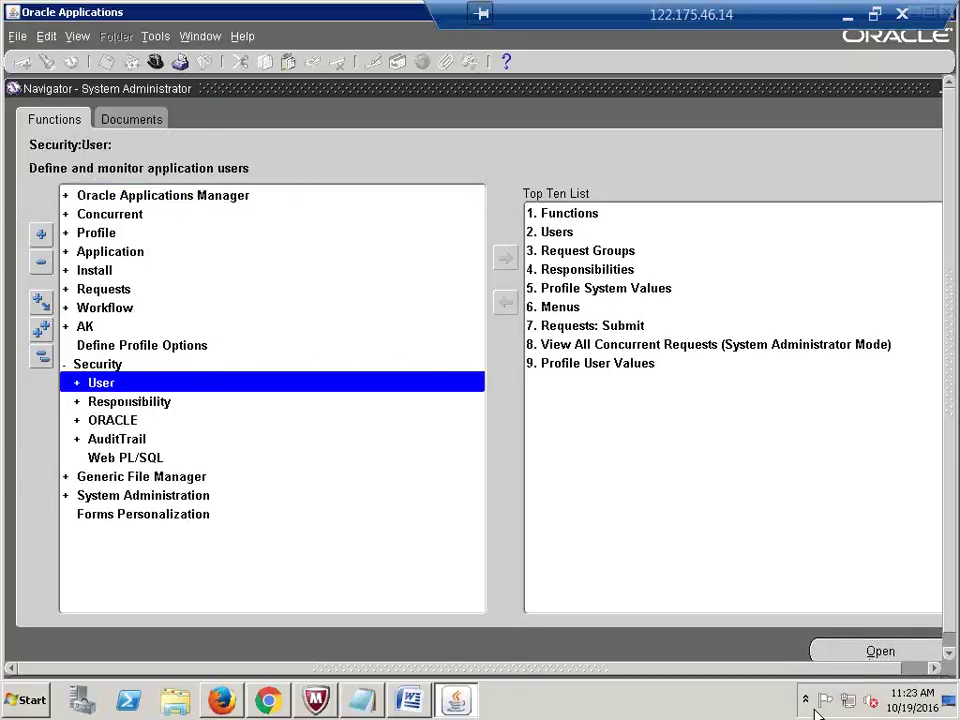
key(Down)
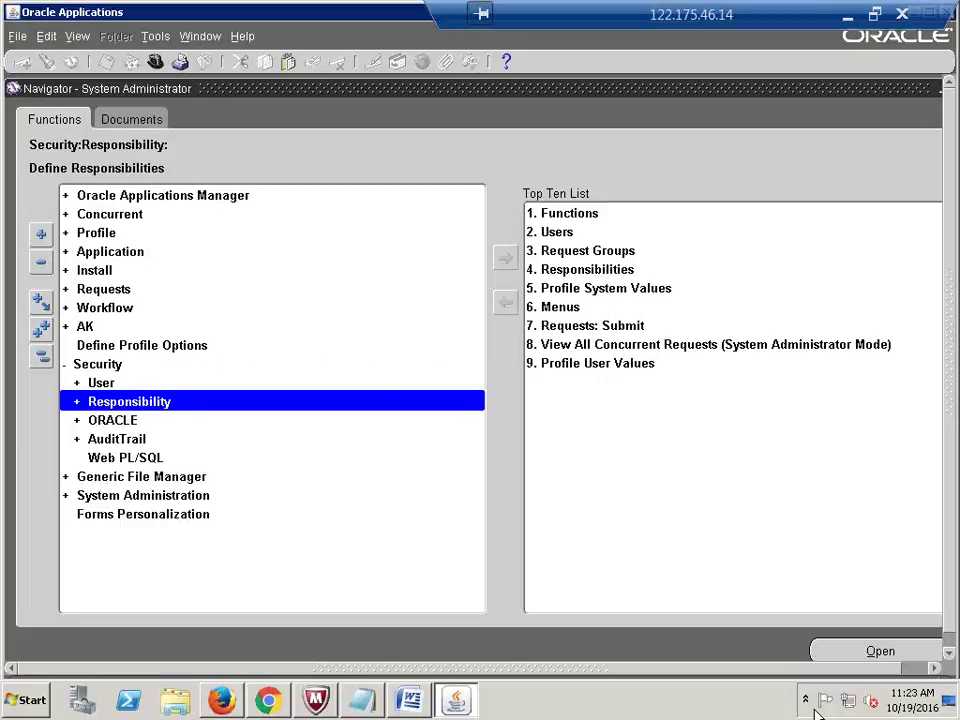
key(Return)
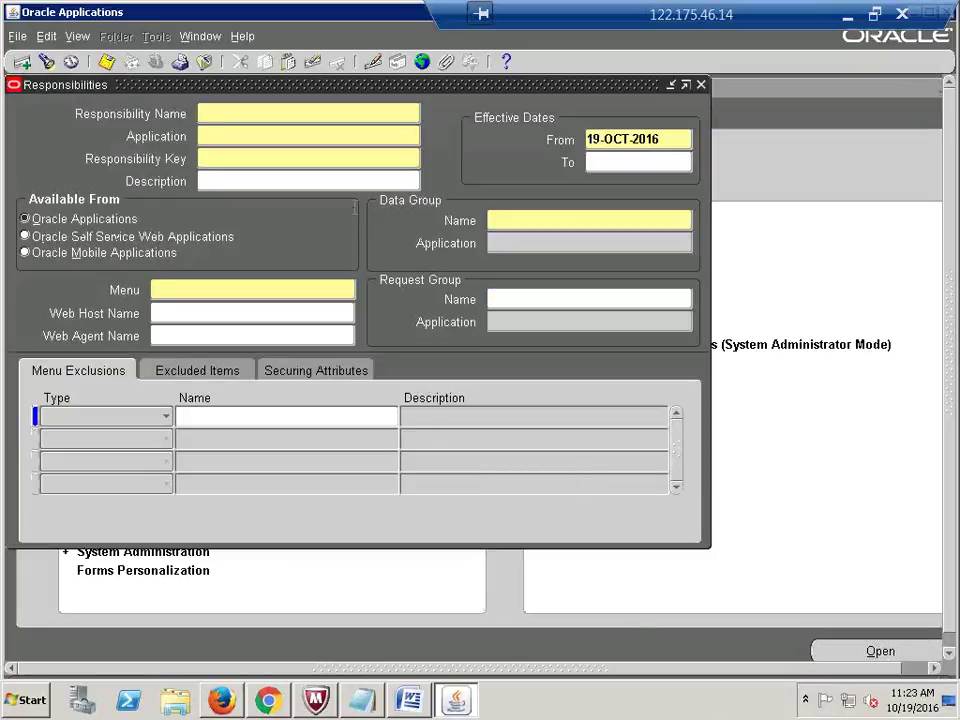
drag(256, 88, 364, 138)
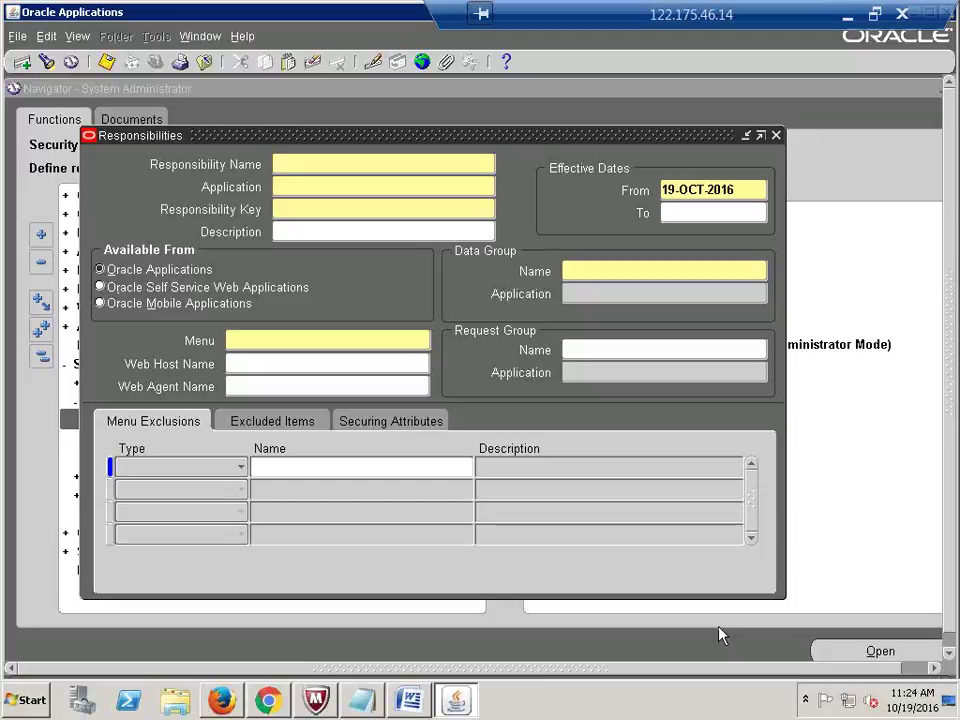
Step: Enter the responsibility name 'ERPTREE General Ledger Manager' with application General Ledger
text(ERPTREE G)
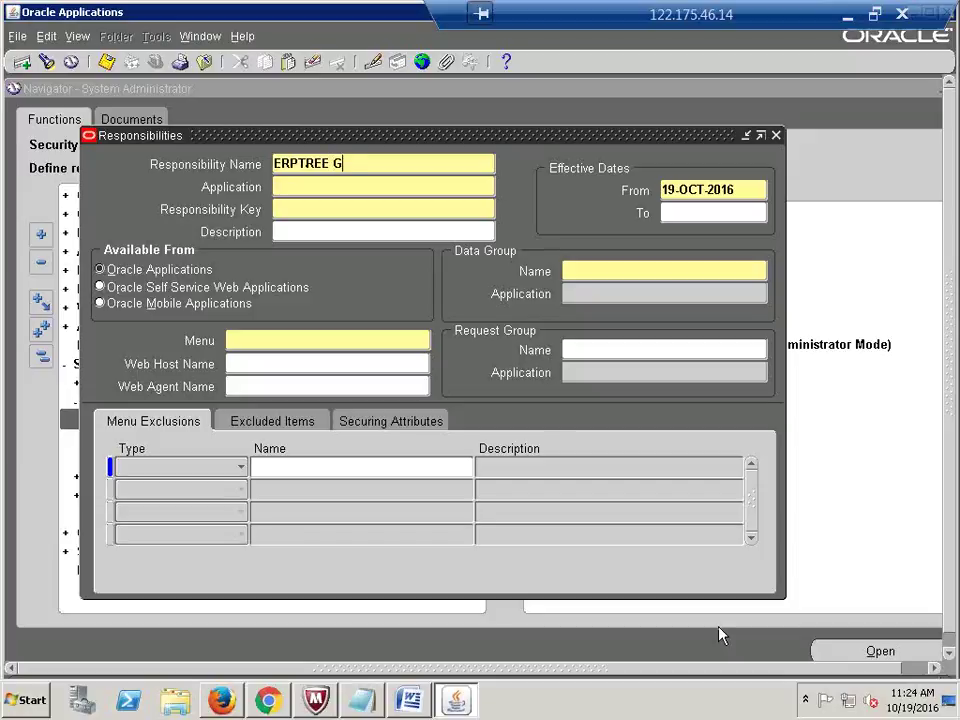
text(eneral Ledger)
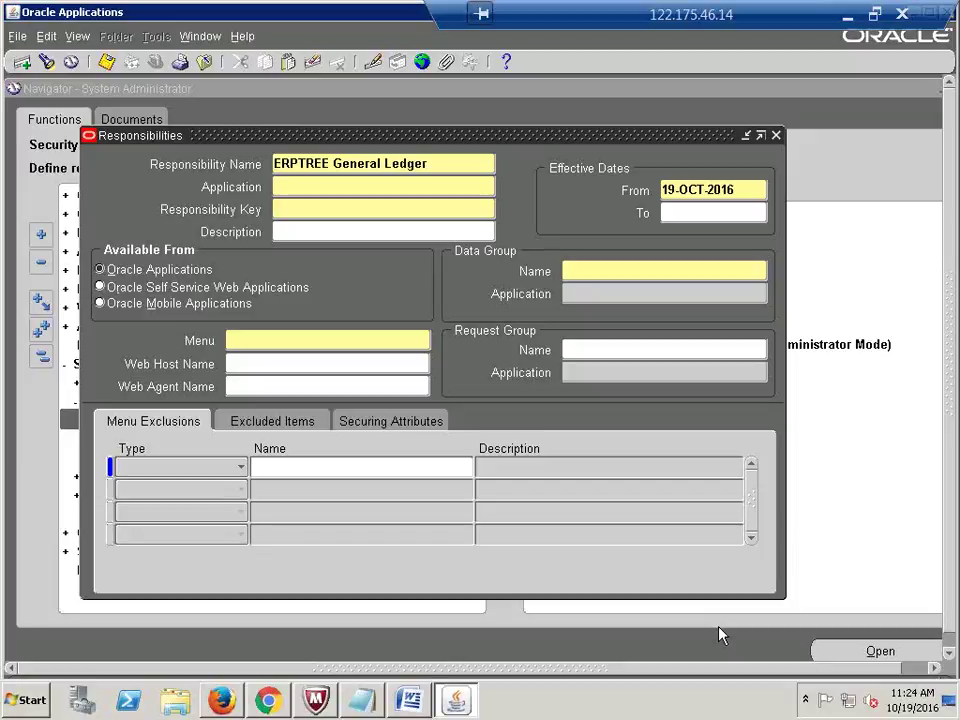
text(Manager)
click(343, 189)
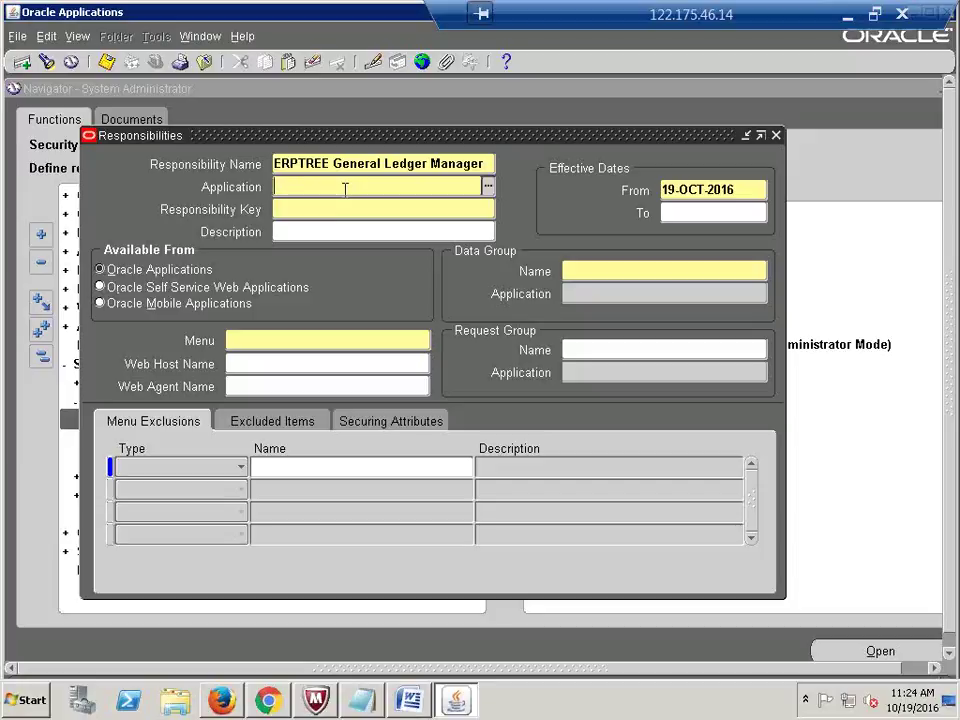
text(general le)
key(Tab)
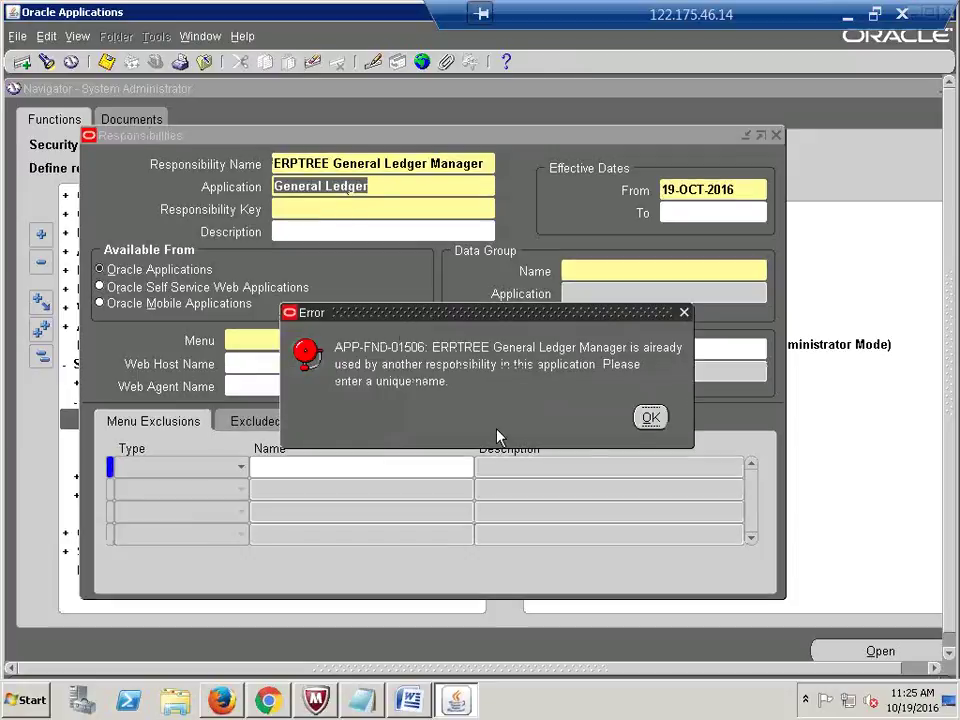
Step: Dismiss the repeated APP-FND-01506 duplicate-name errors and close the form without saving
click(650, 417)
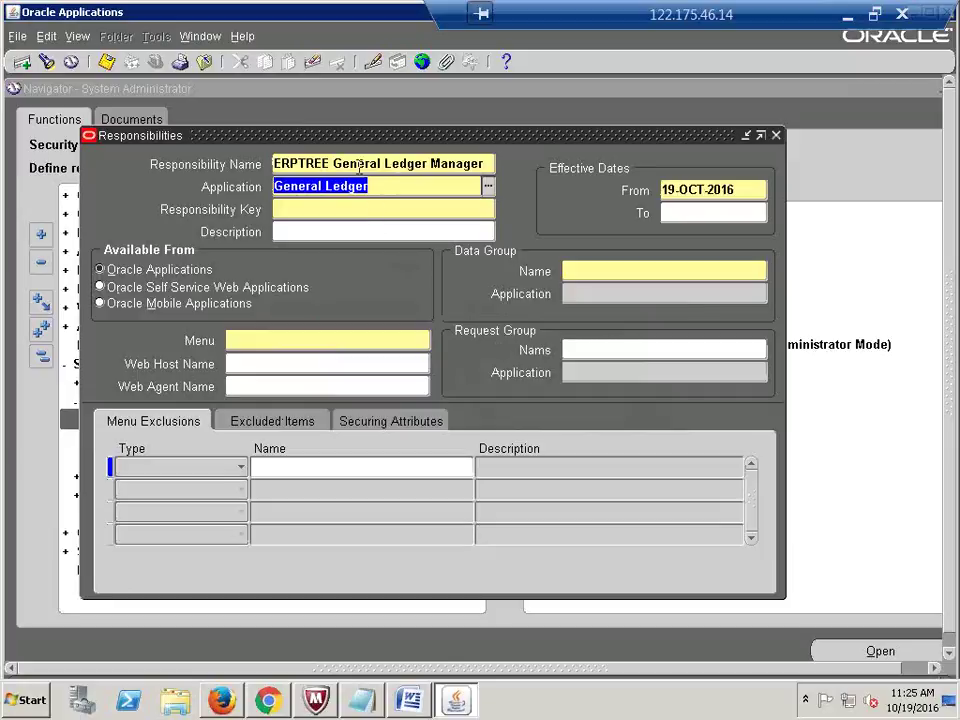
click(330, 163)
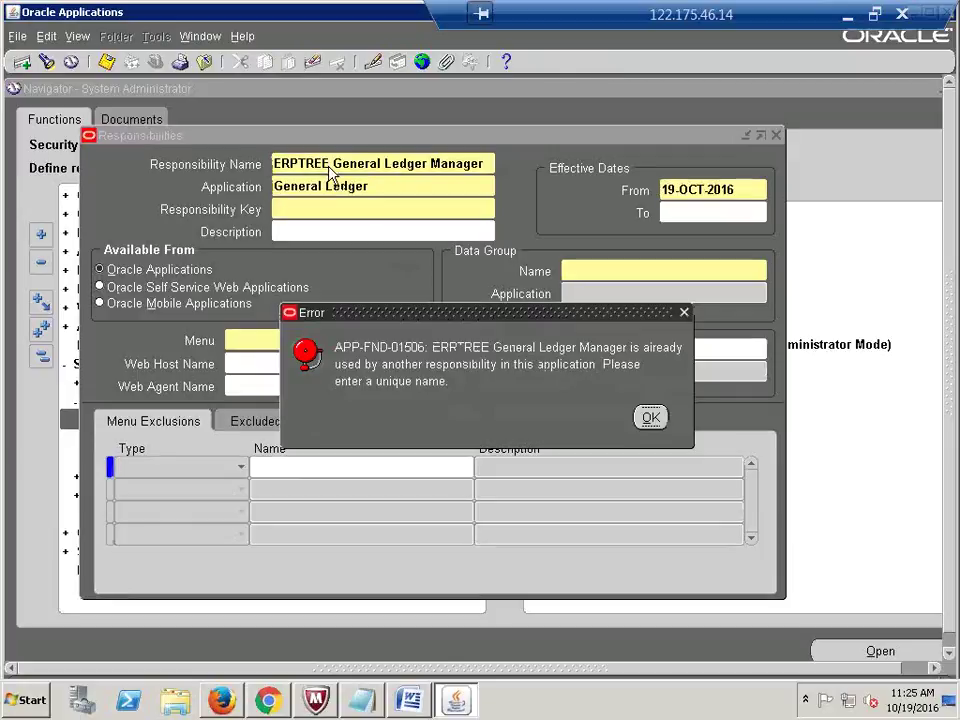
click(650, 418)
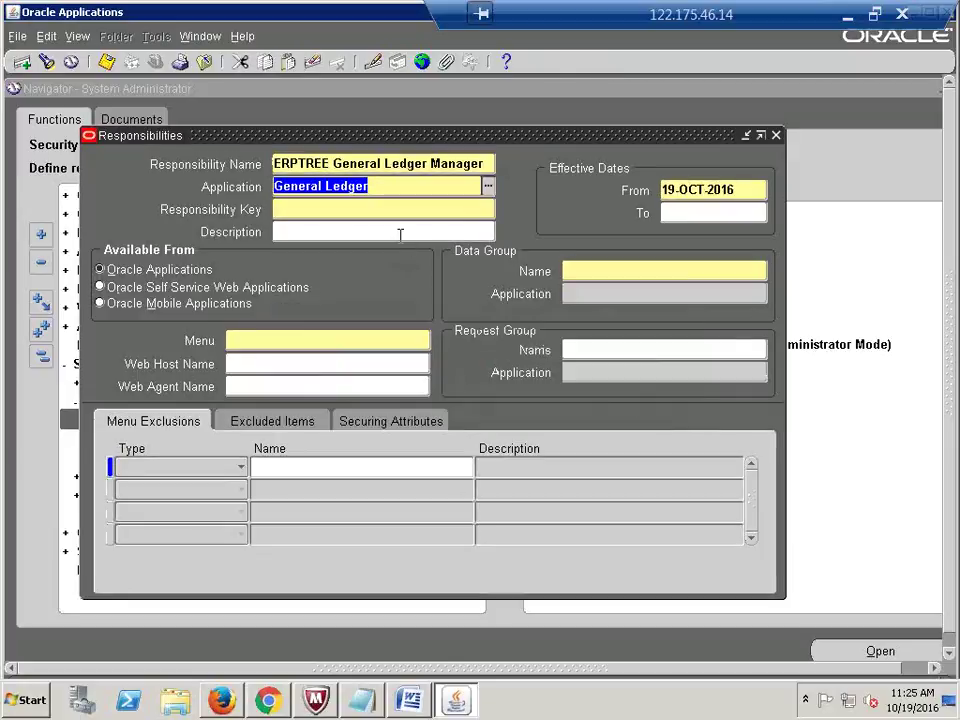
key(BackSpace)
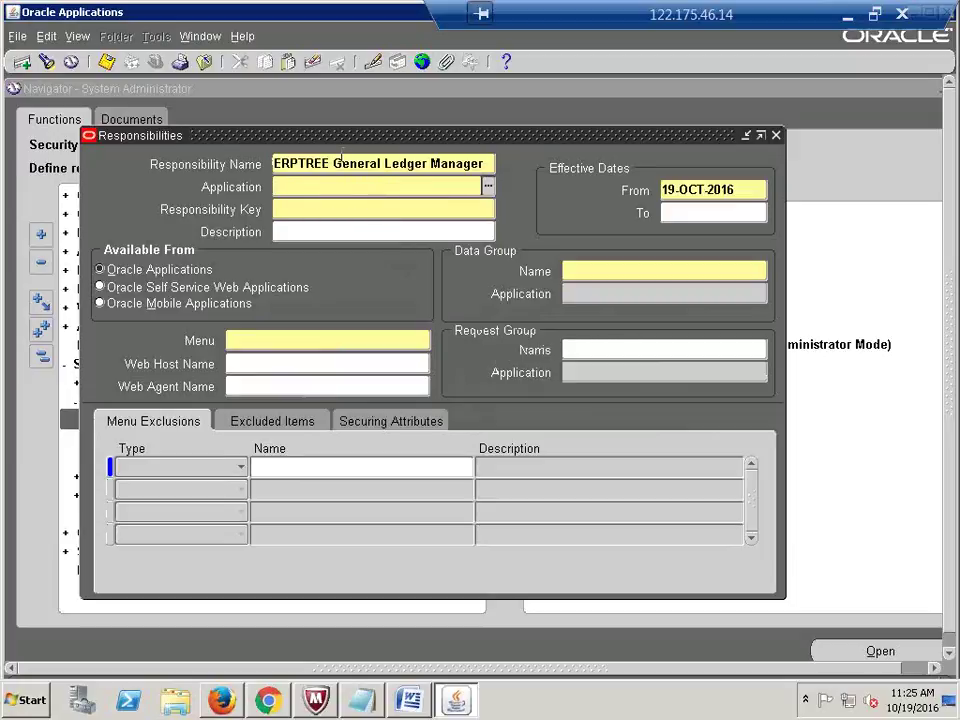
click(328, 163)
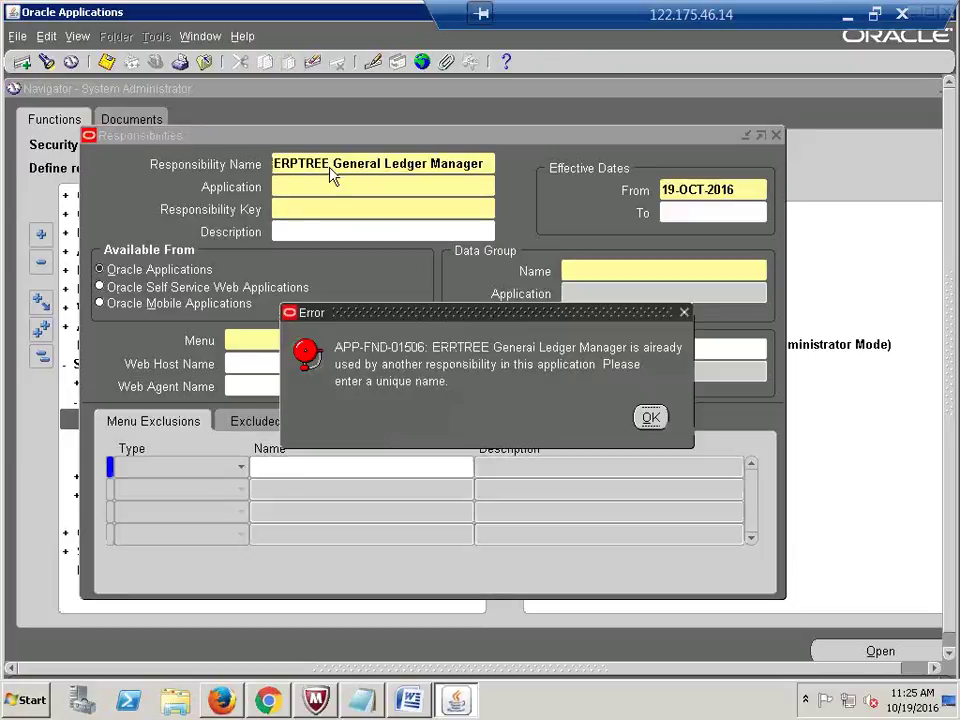
click(651, 418)
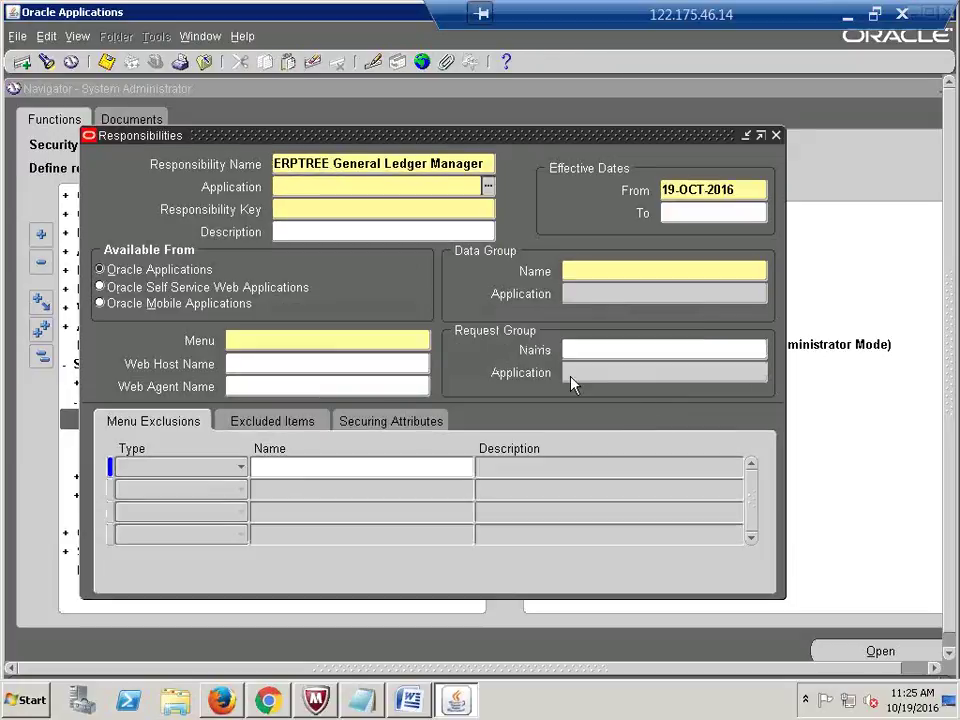
click(573, 385)
click(648, 417)
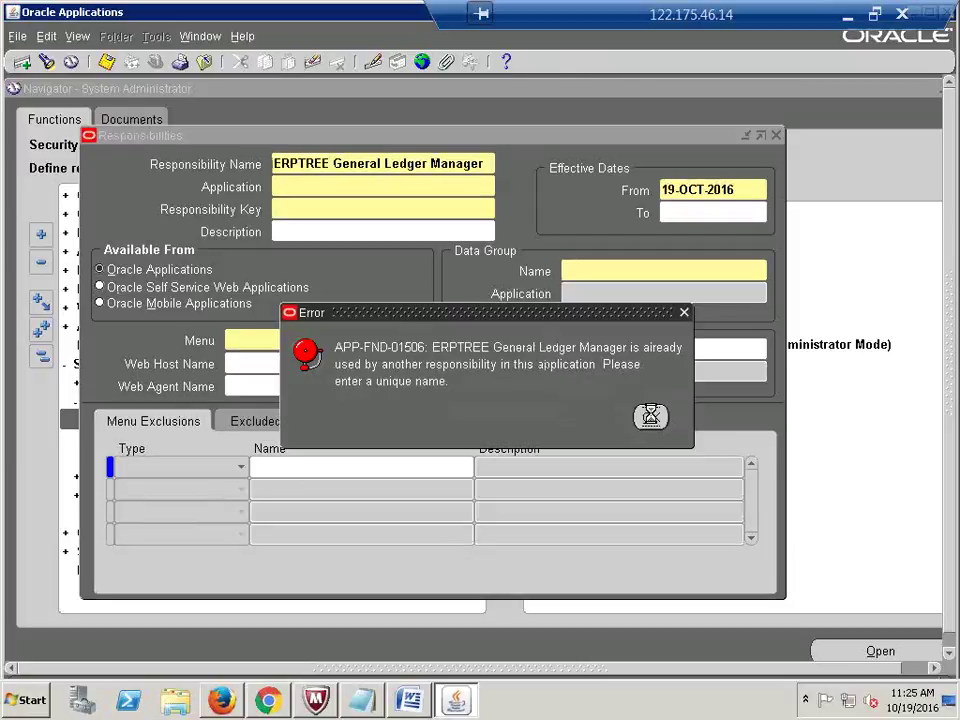
click(549, 426)
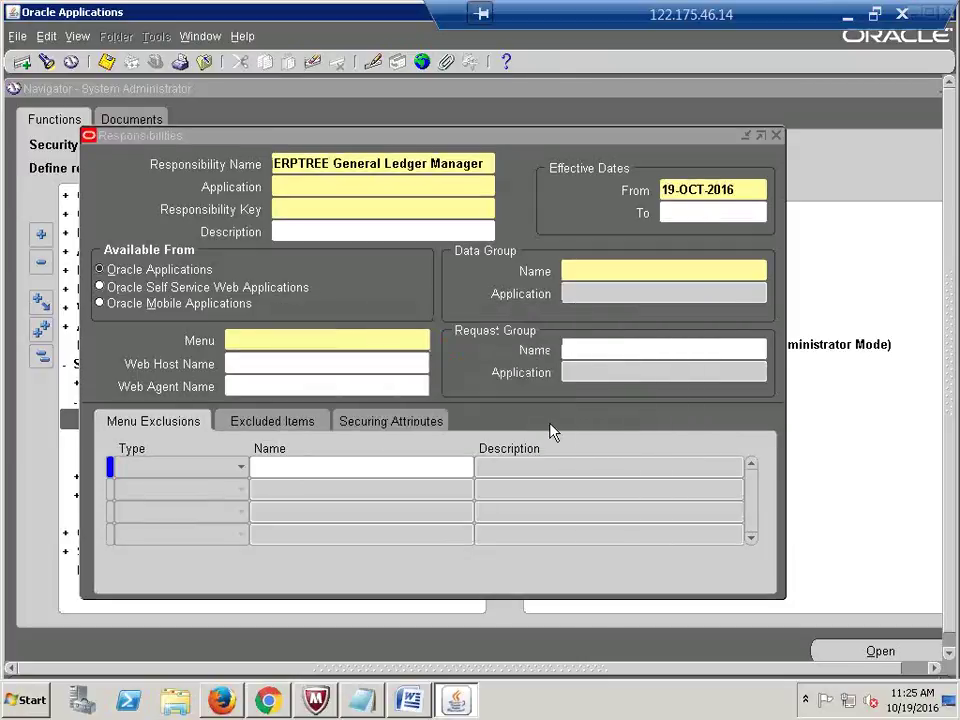
click(369, 172)
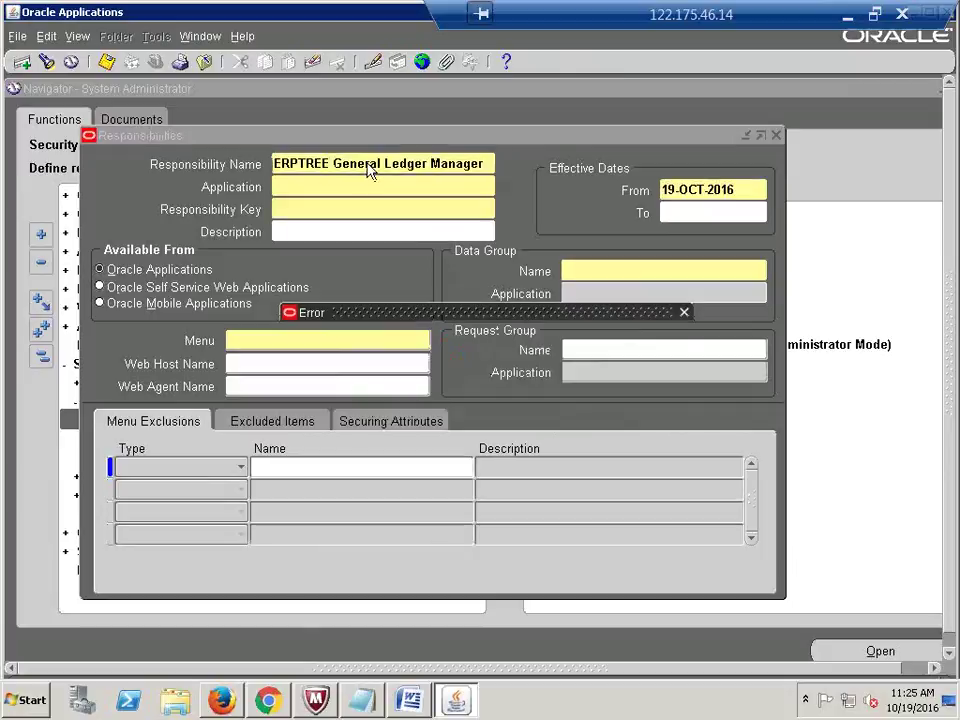
click(648, 418)
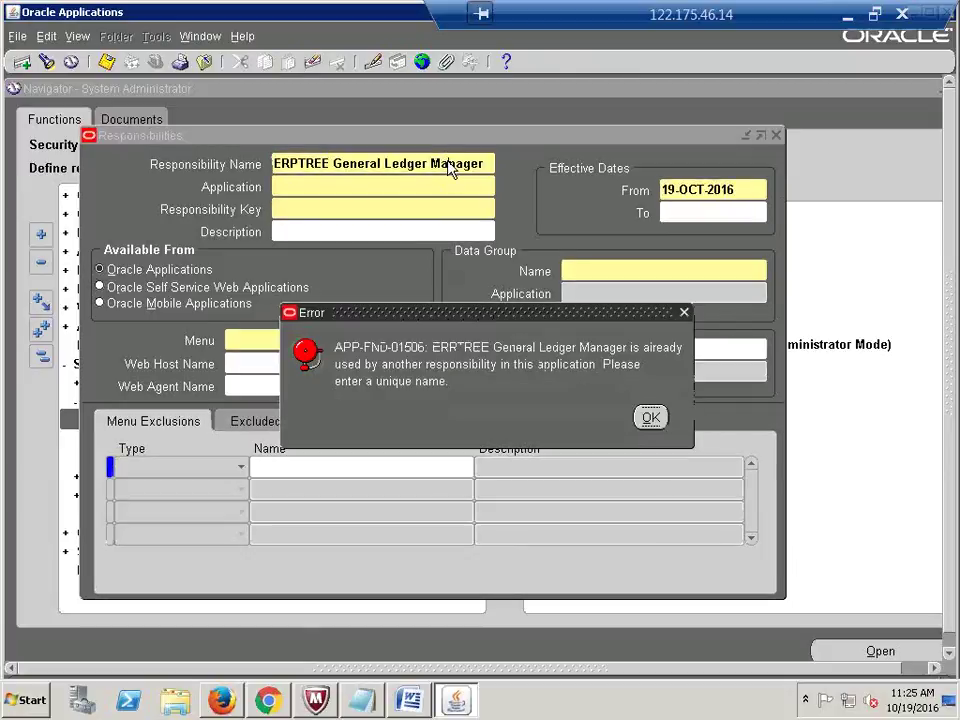
click(446, 164)
click(648, 416)
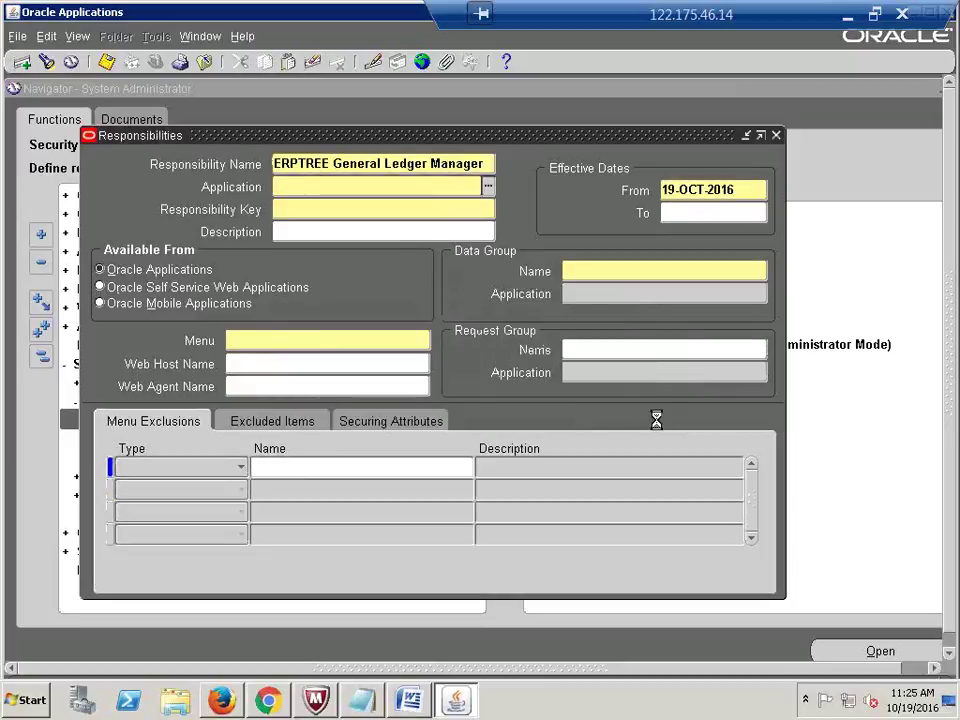
click(650, 417)
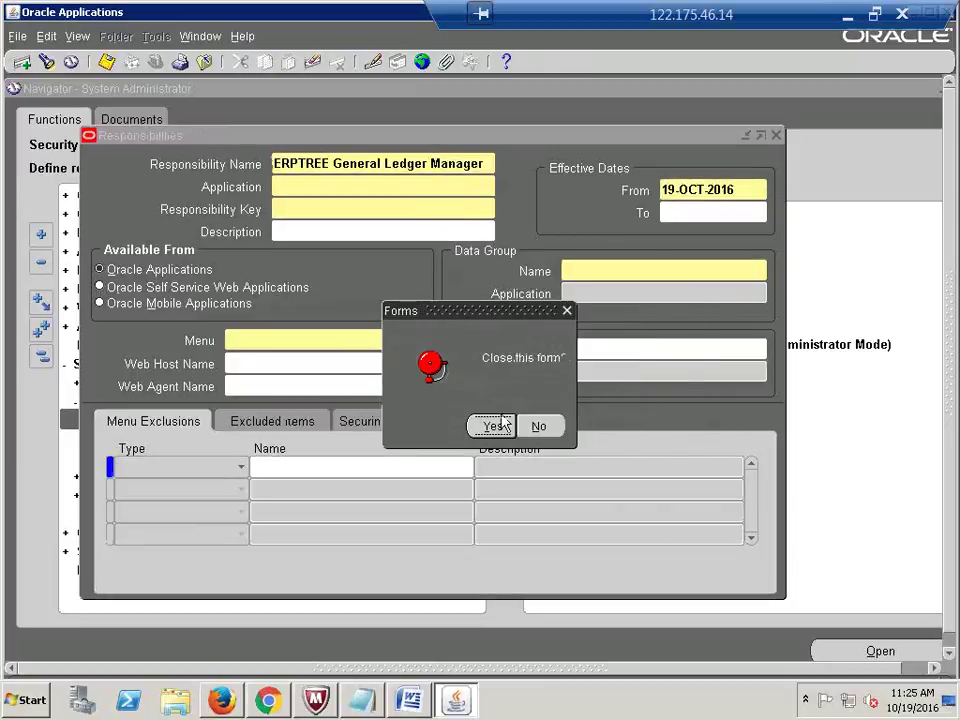
click(497, 424)
Step: In a fresh Responsibilities form, name the responsibility 'CALFRE General Ledger Super User'
key(Return)
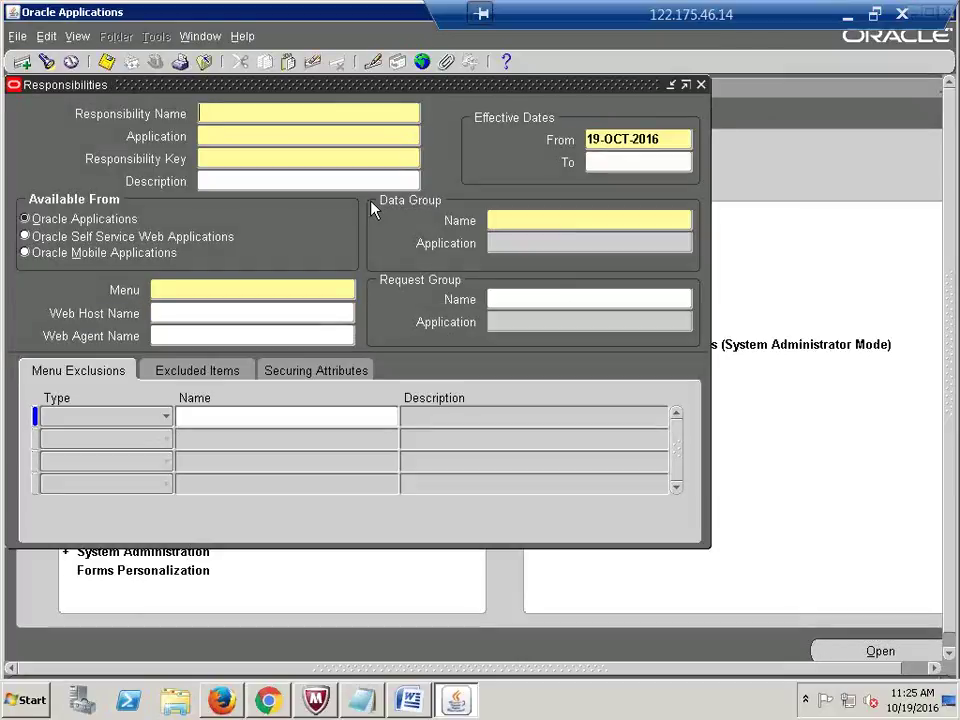
text(ERP)
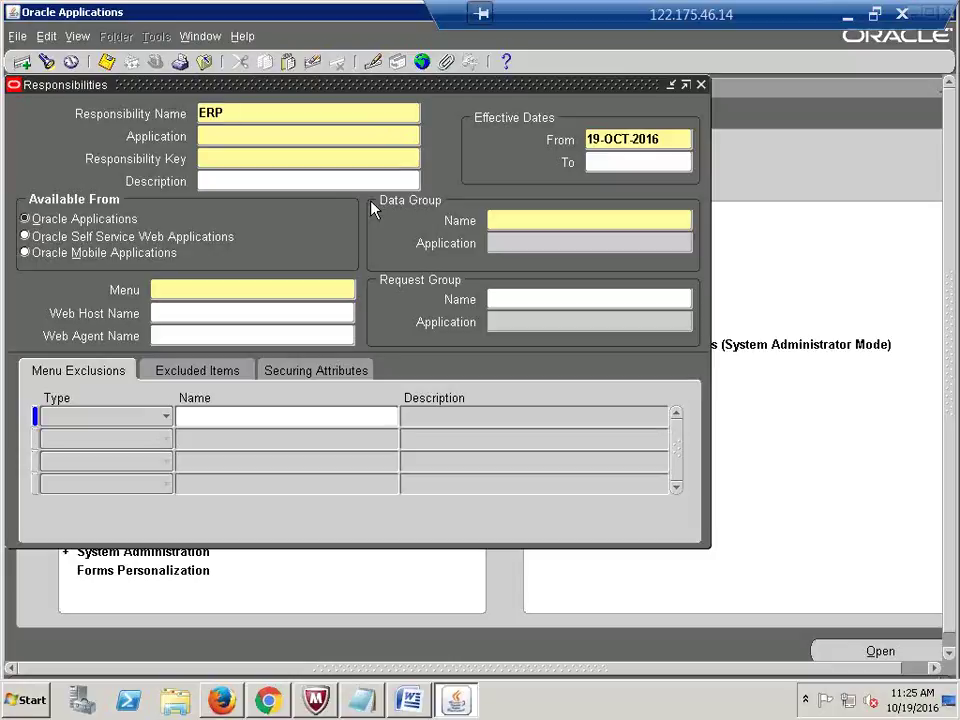
text(General Le)
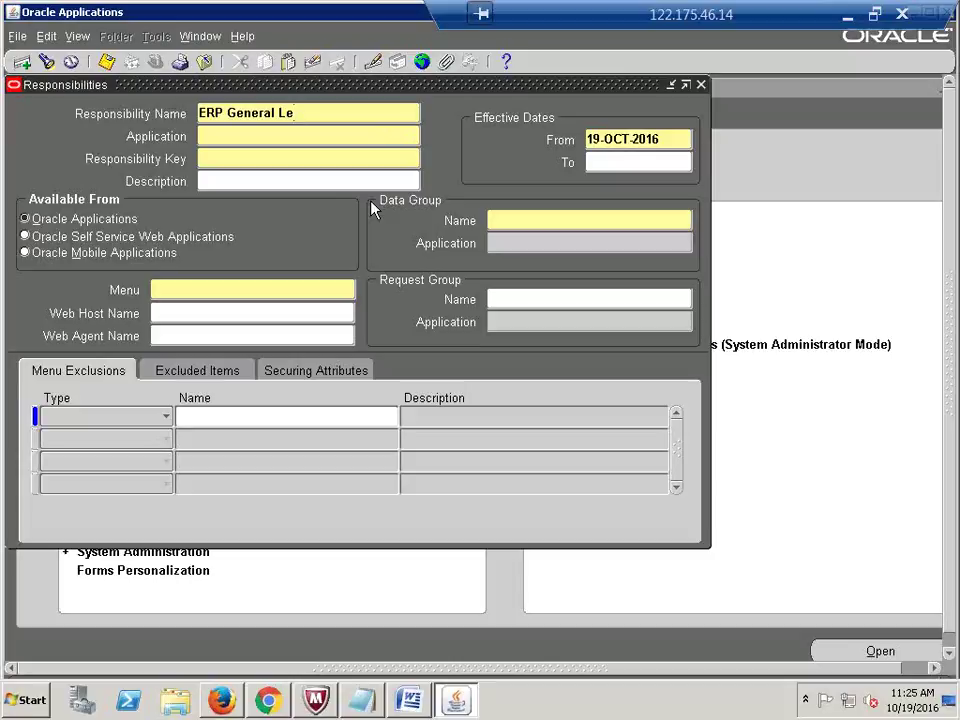
key(BackSpace)
key(BackSpace)
key(BackSpace)
key(BackSpace)
key(BackSpace)
key(BackSpace)
key(BackSpace)
key(BackSpace)
key(BackSpace)
key(BackSpace)
key(BackSpace)
key(BackSpace)
key(BackSpace)
key(BackSpace)
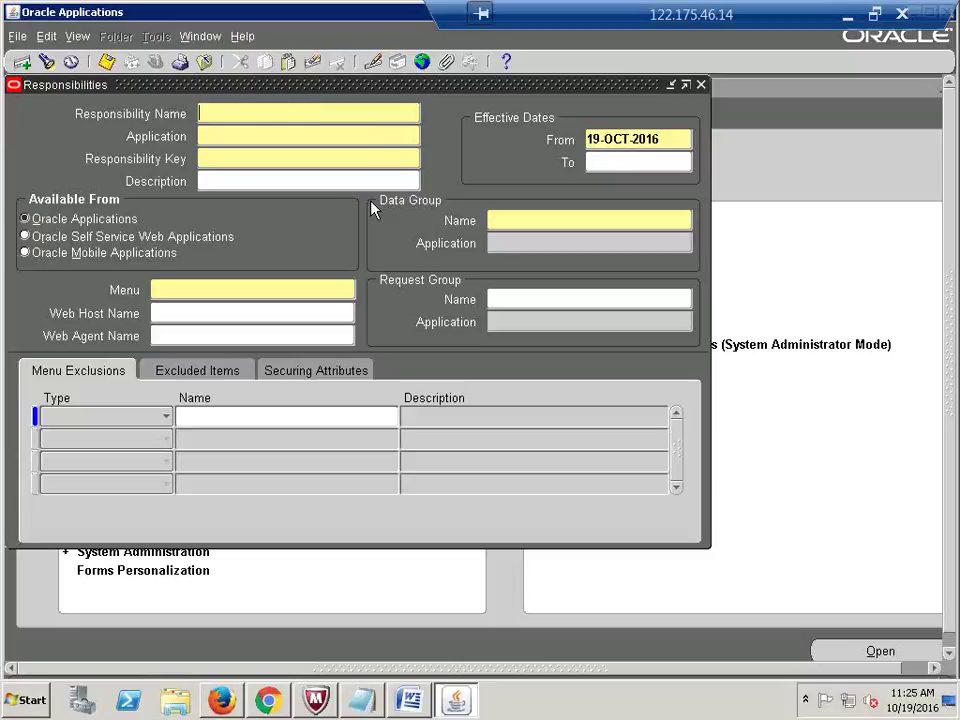
text(CALFER)
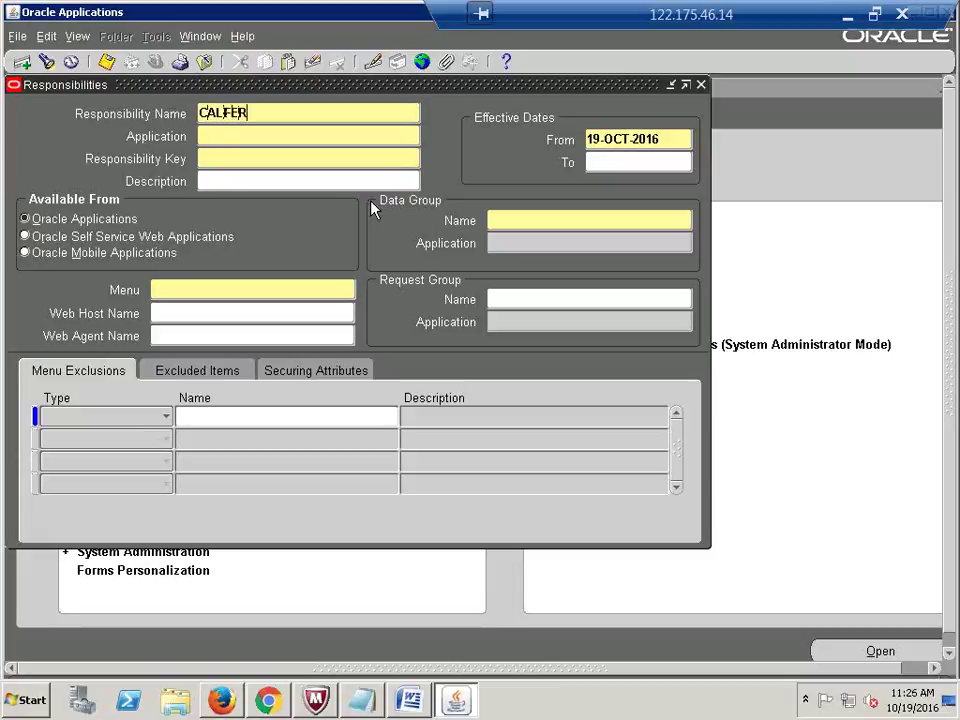
key(BackSpace)
key(BackSpace)
text(RE)
key(Tab)
double_click(353, 111)
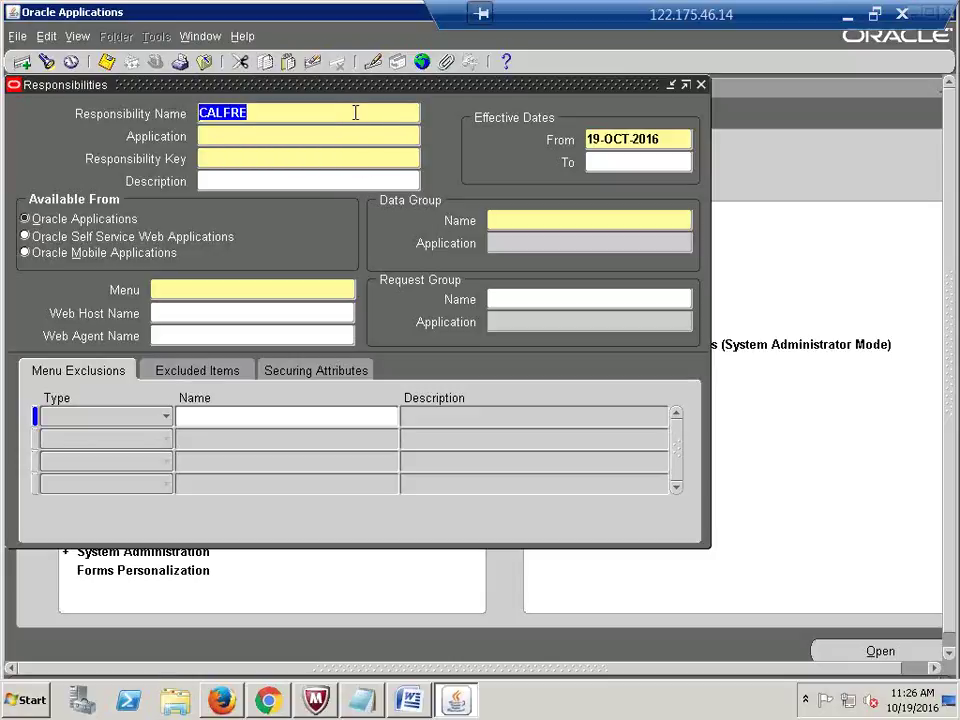
click(355, 112)
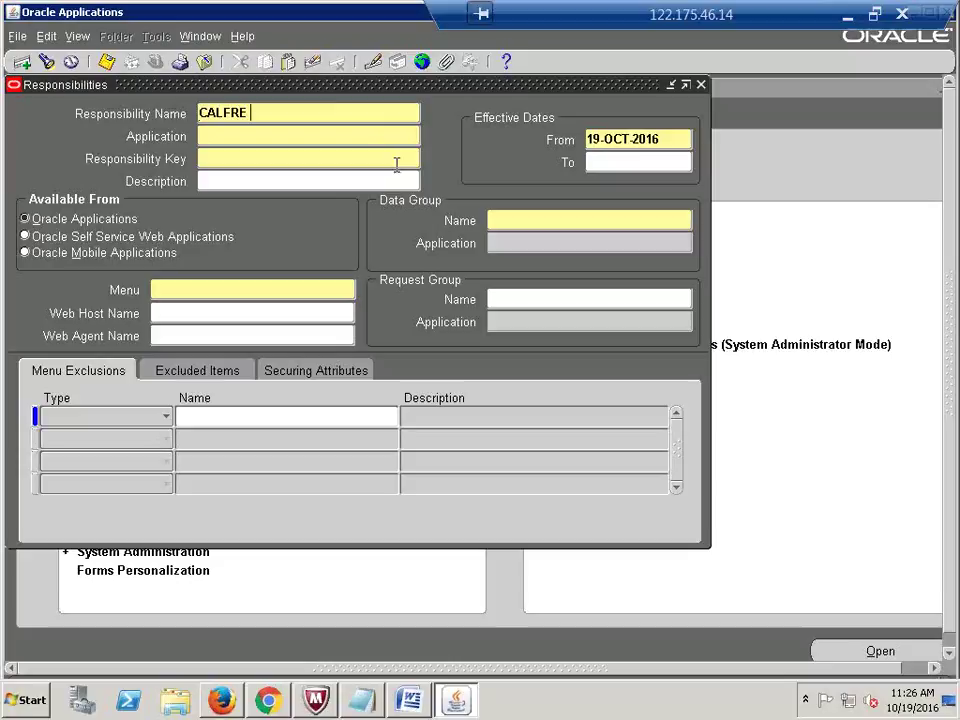
text(E)
key(BackSpace)
text(General Ledger)
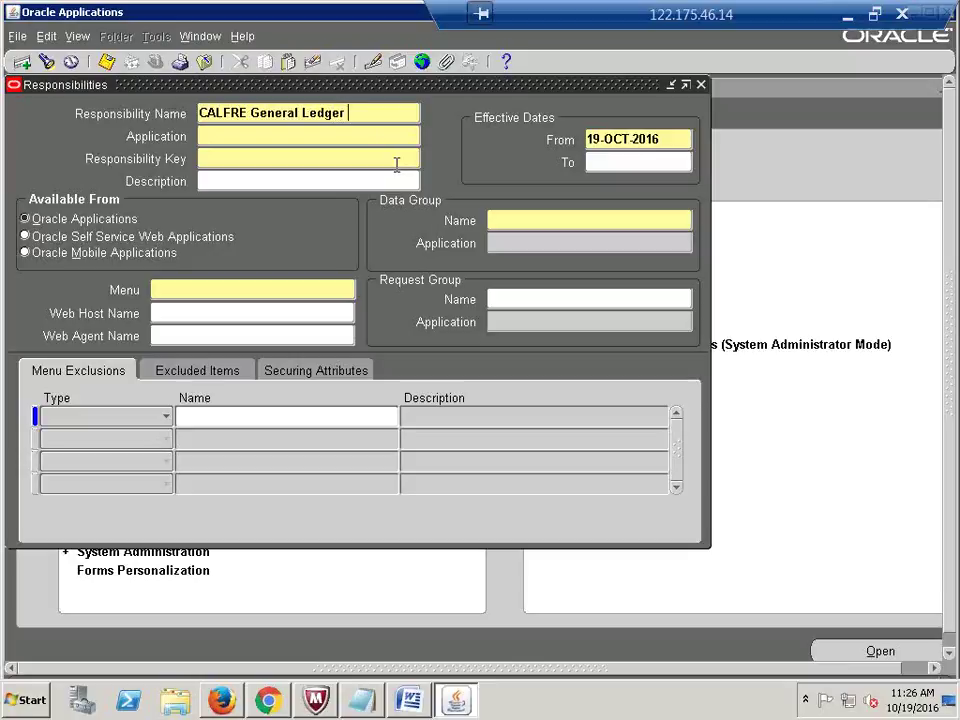
text(uper User)
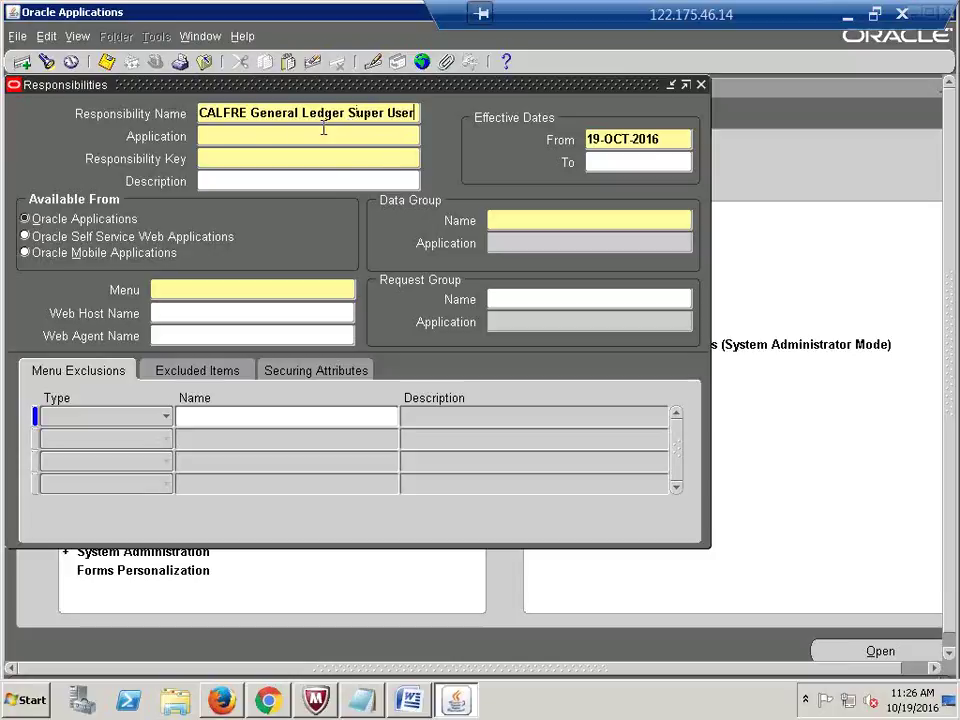
Step: Set application to General Ledger and responsibility key to CALFRE_GL
click(257, 137)
text(general led)
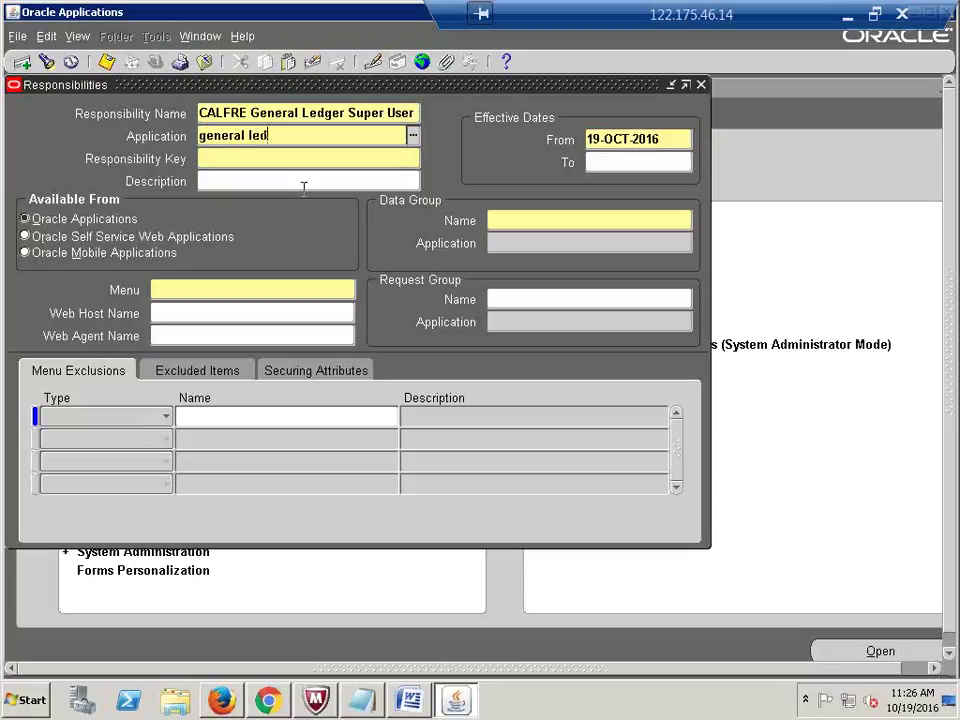
key(Tab)
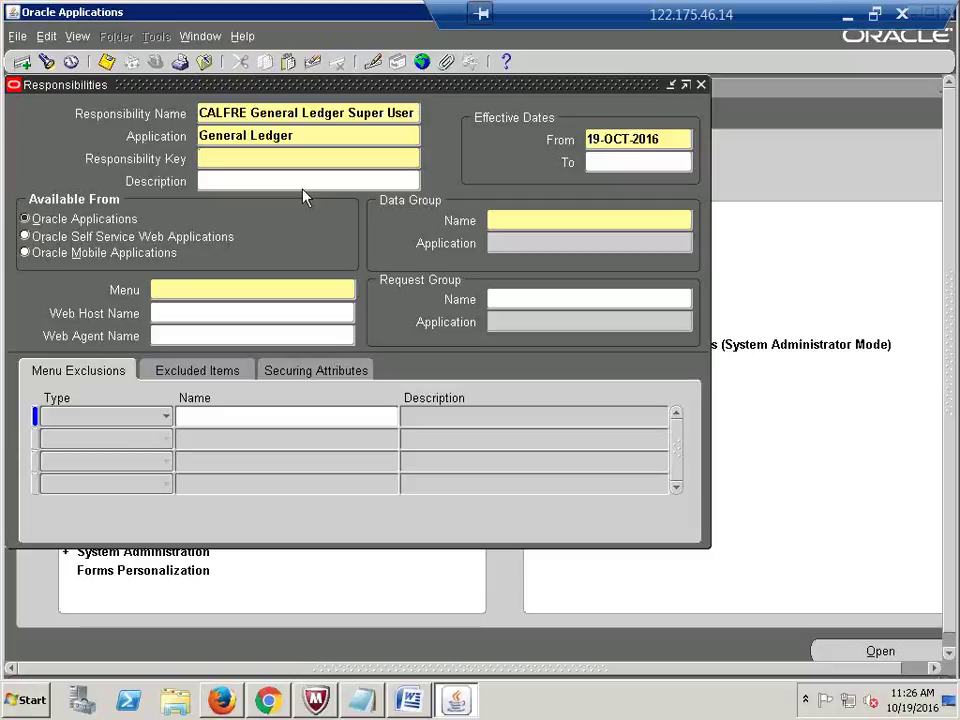
text(CALF)
text(RE_GL)
click(492, 221)
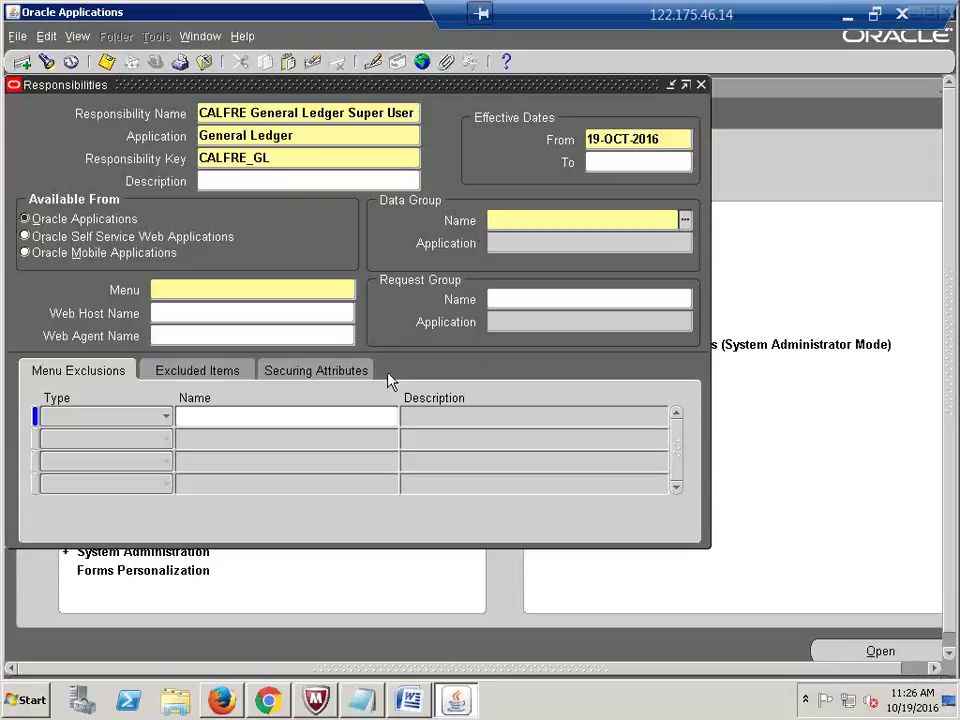
Step: Set the data group to Standard, look up its application from 'GENRAL', then close the remote session
text(STAN)
key(Tab)
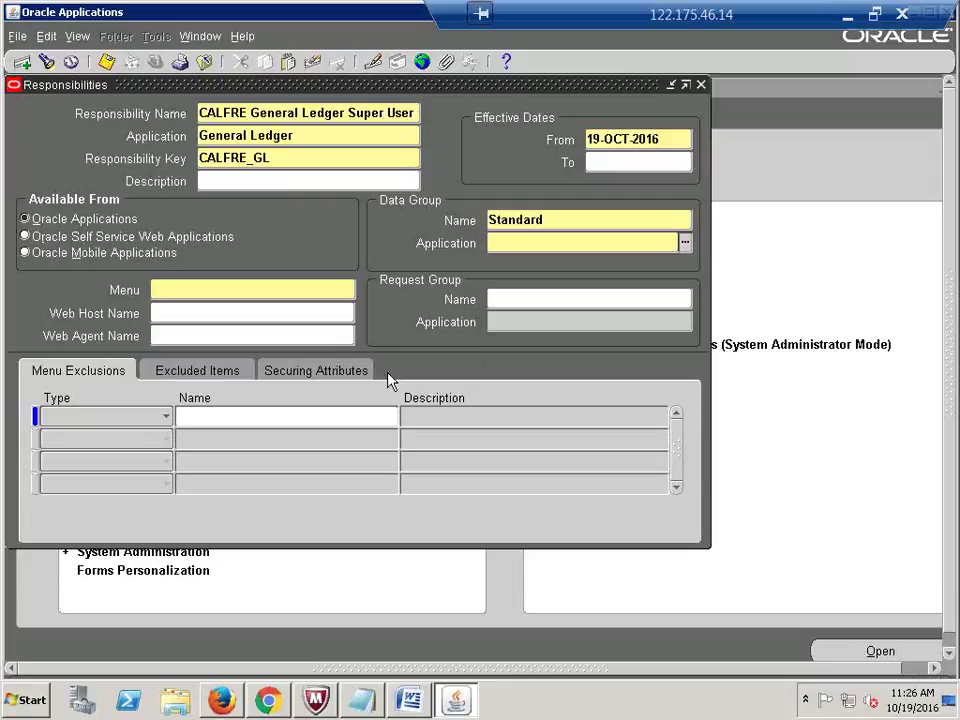
text(GEN)
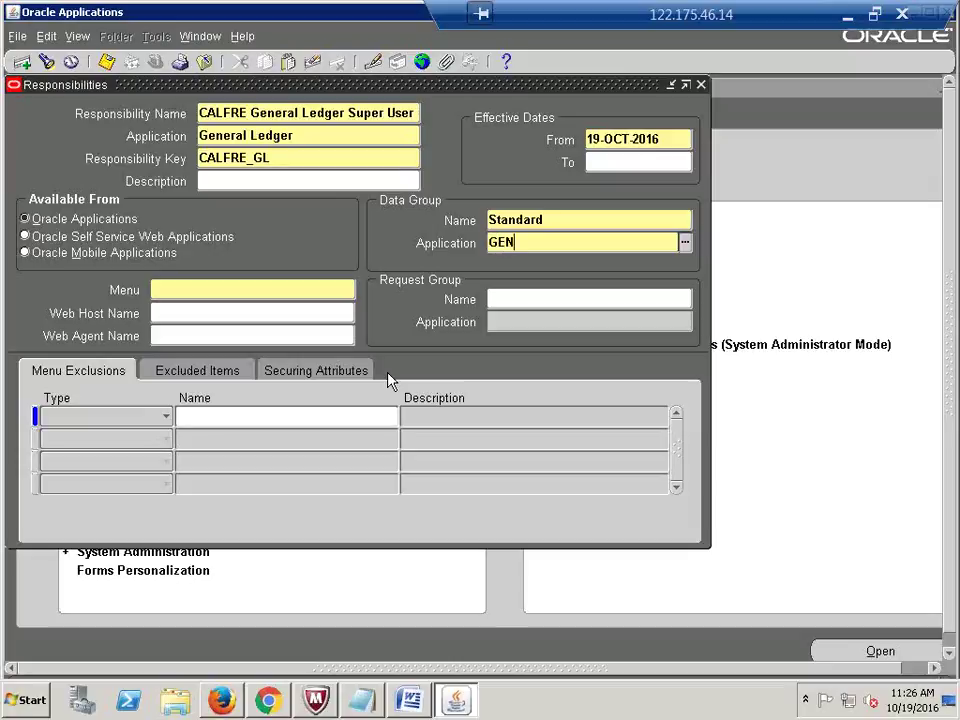
text(RAL)
key(Tab)
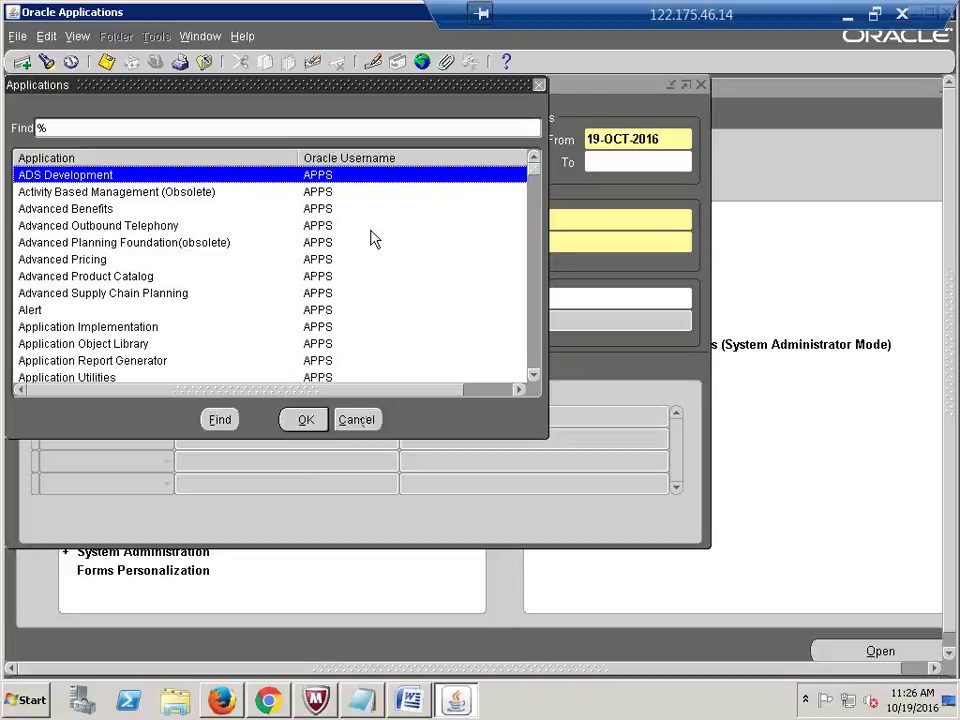
click(903, 17)
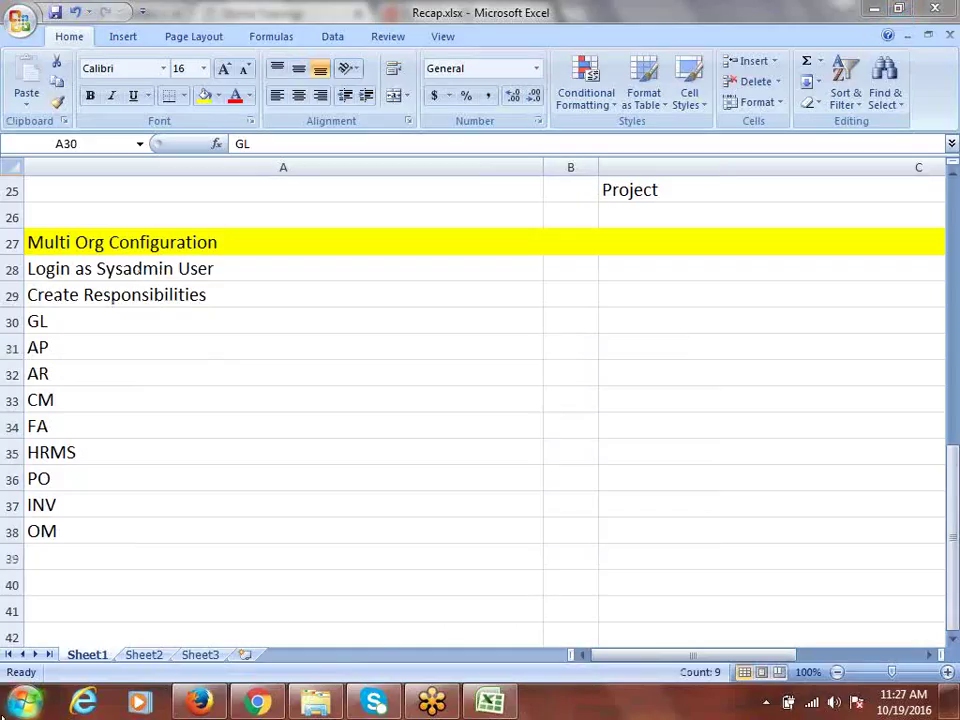
Step: Reconnect to the remote server with Remote Desktop Connection and enter the account password
click(16, 704)
click(86, 197)
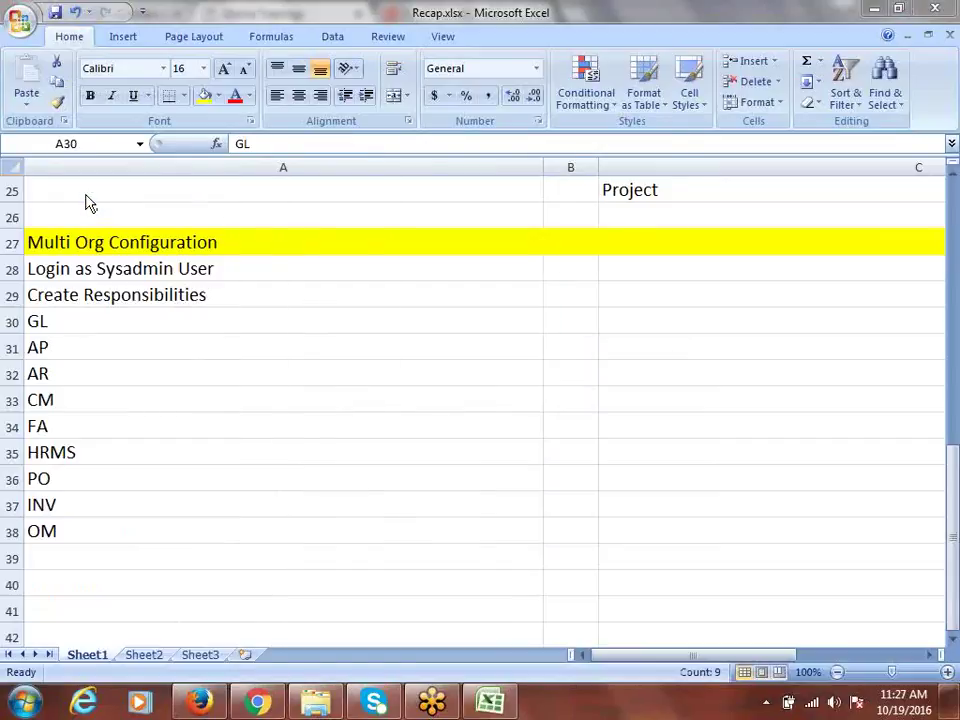
click(549, 330)
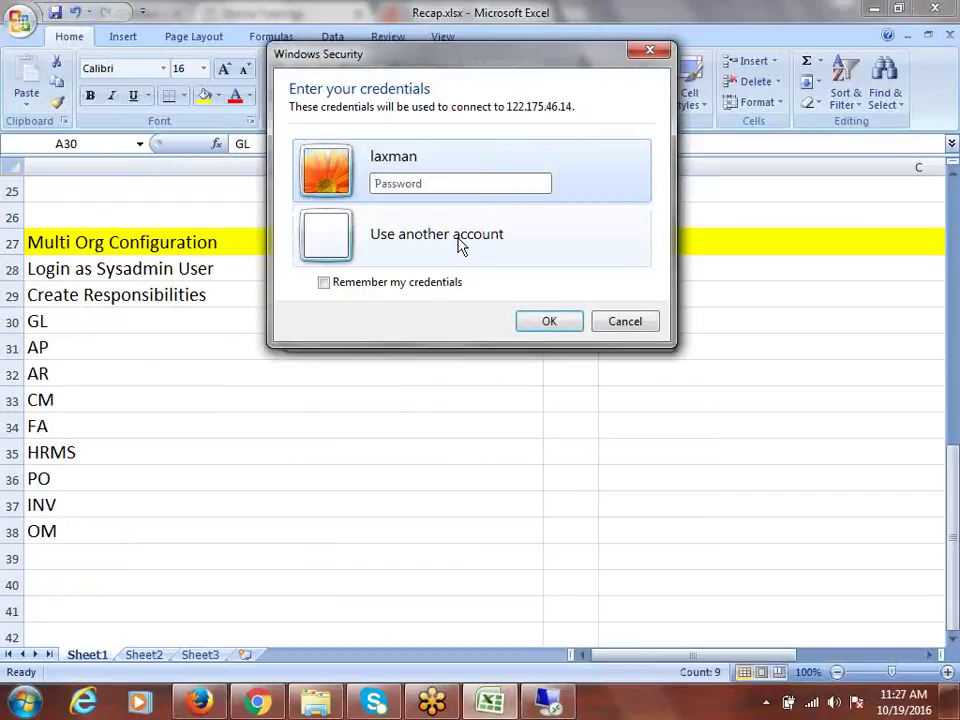
text(••••)
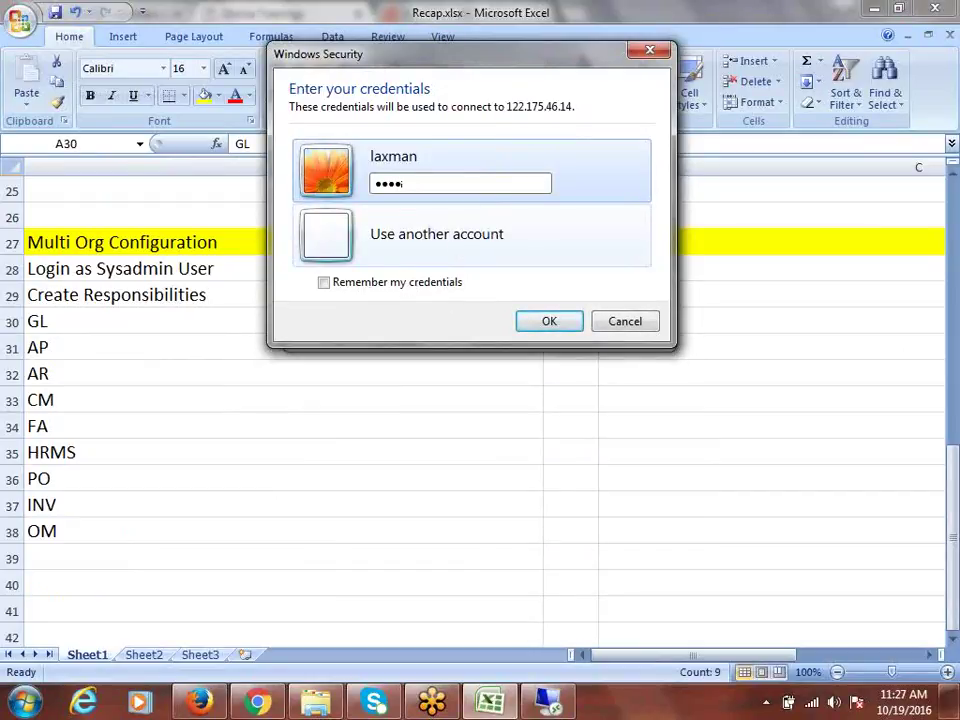
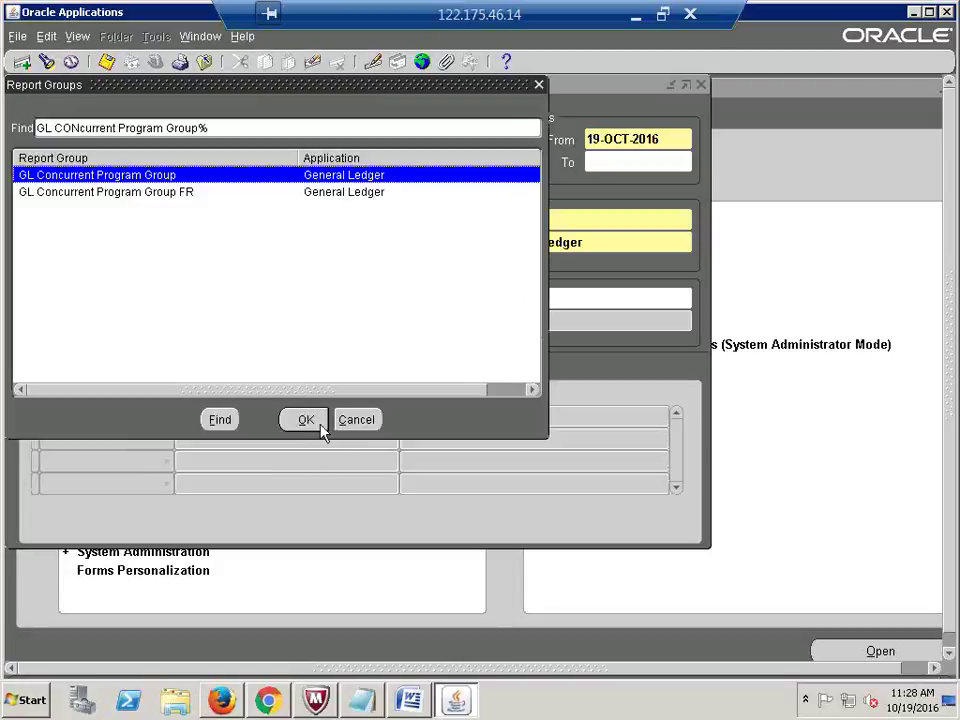
Step: Confirm GL Concurrent Program Group as the request group and review the menu and application fields
click(311, 427)
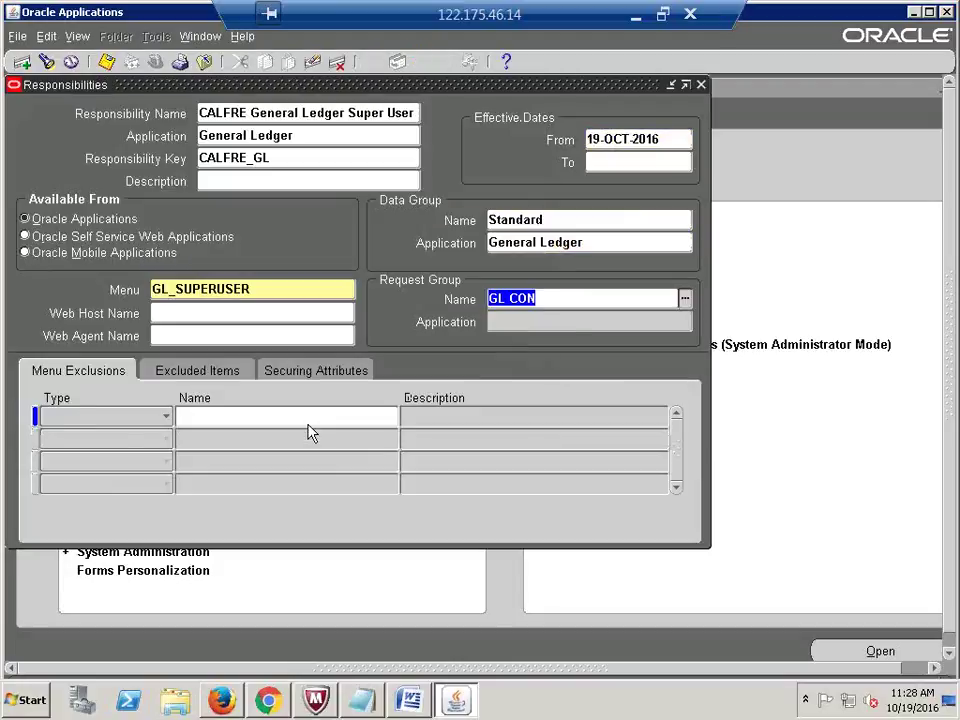
click(312, 286)
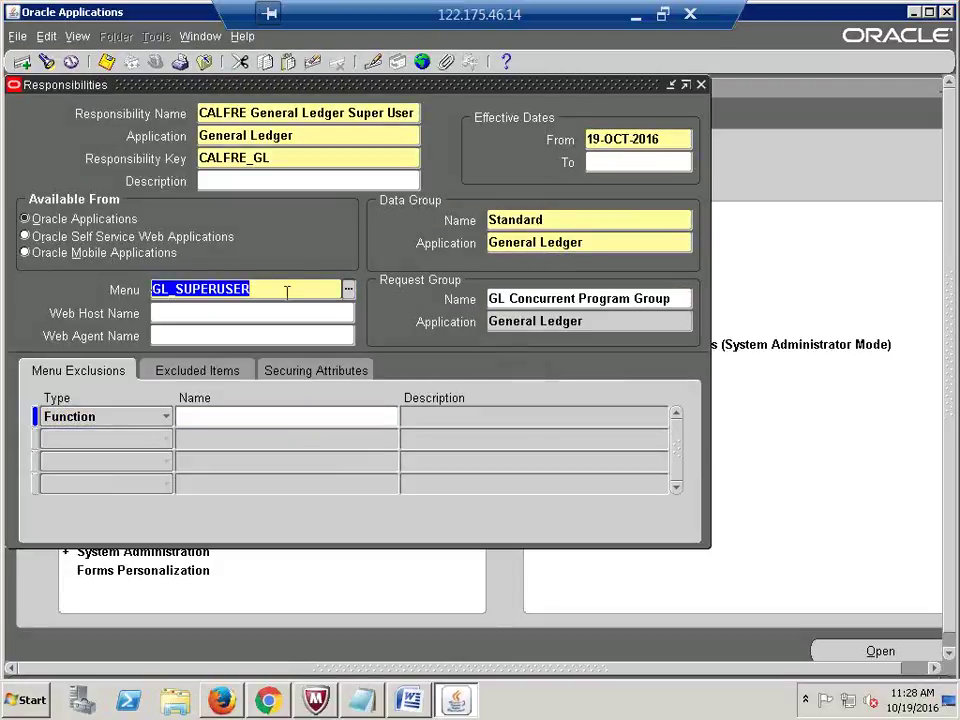
click(517, 298)
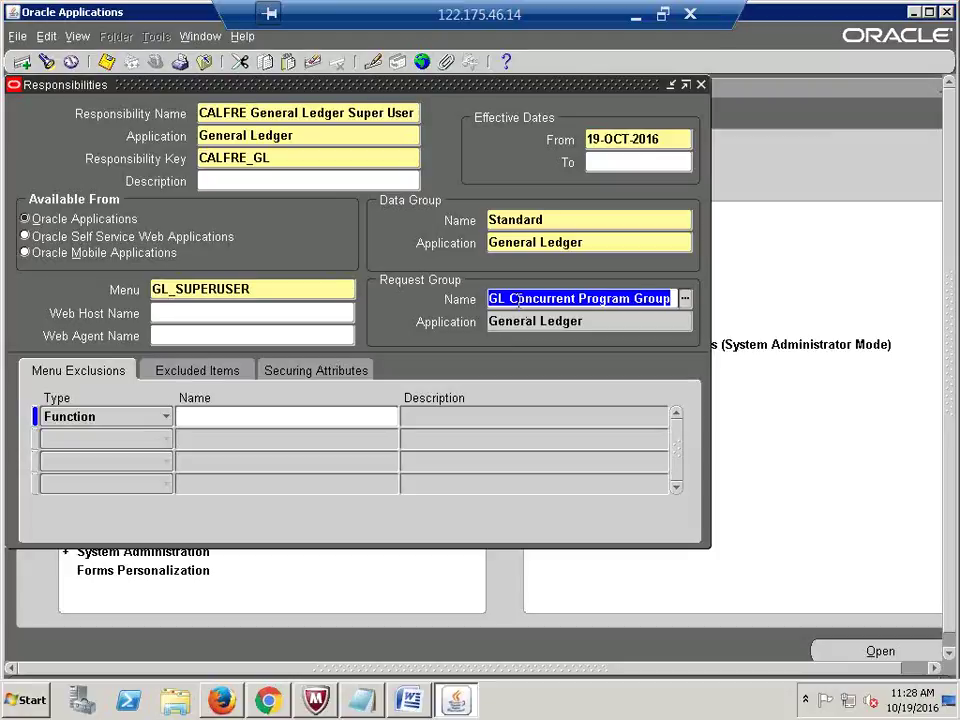
click(285, 116)
click(298, 136)
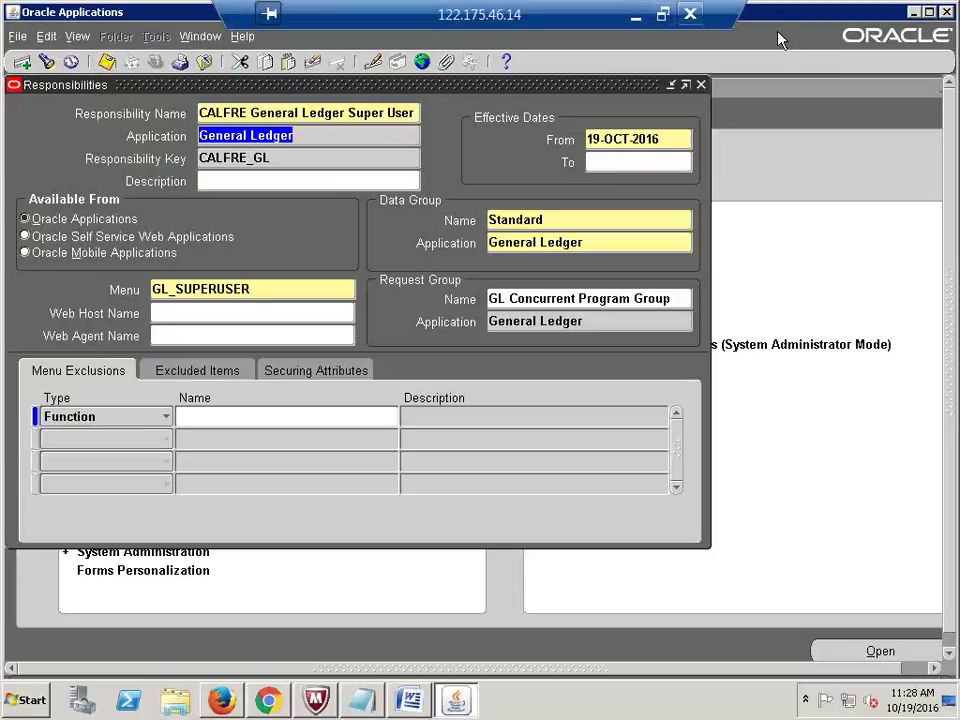
Step: In the Excel recap, select the modules GL through INV and mark AP as next
click(636, 16)
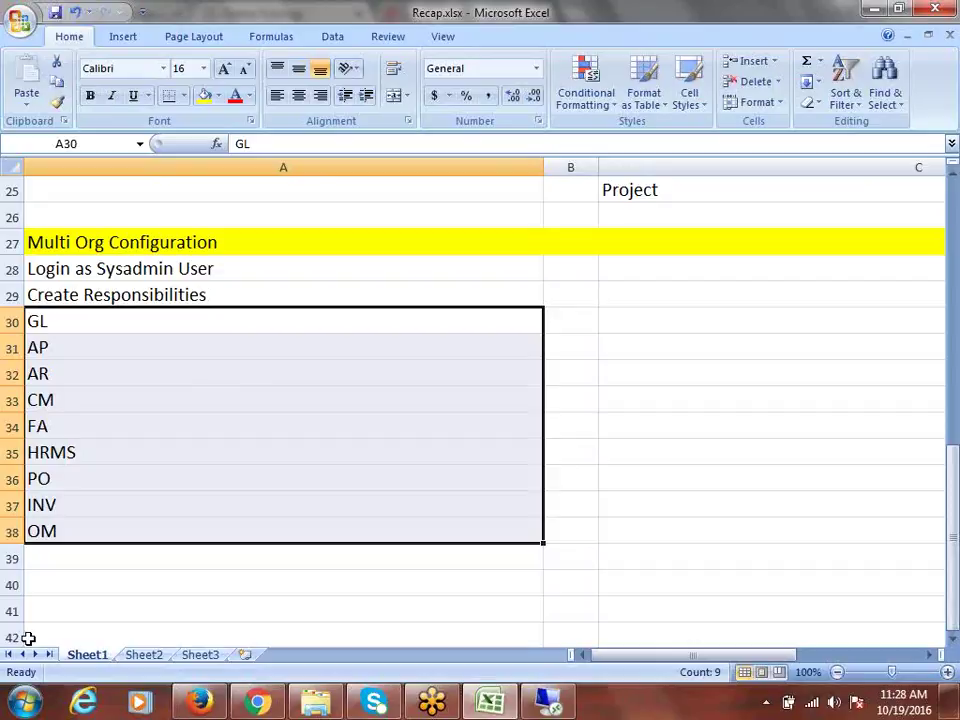
drag(71, 325, 105, 509)
click(64, 352)
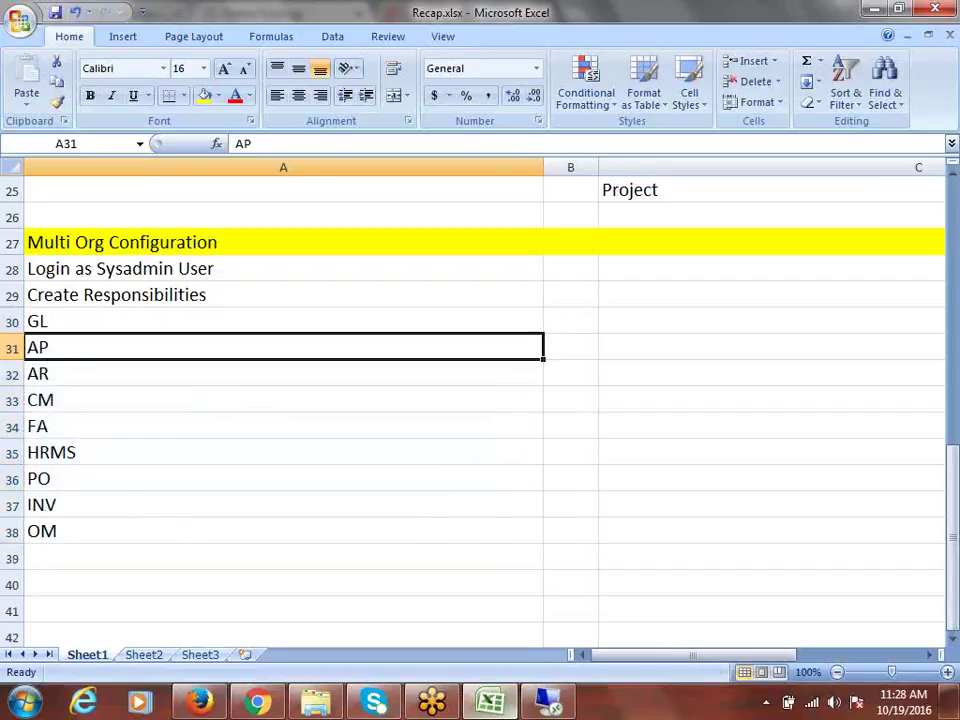
click(490, 703)
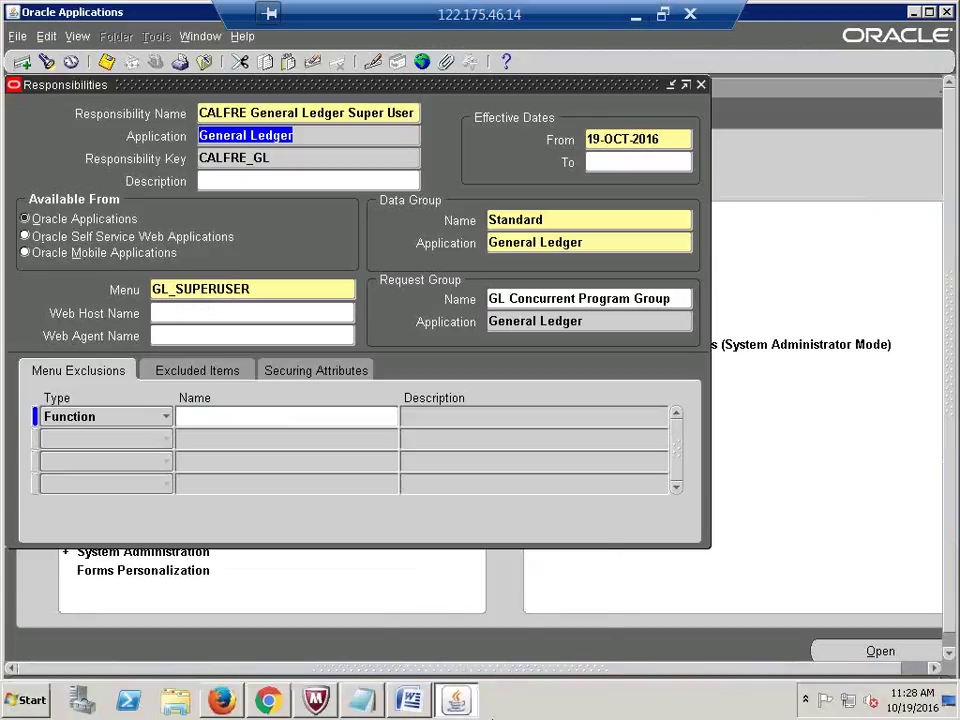
Step: Start a new record named 'CALFRE Accounts Payable Super User' for the Payables application
click(197, 113)
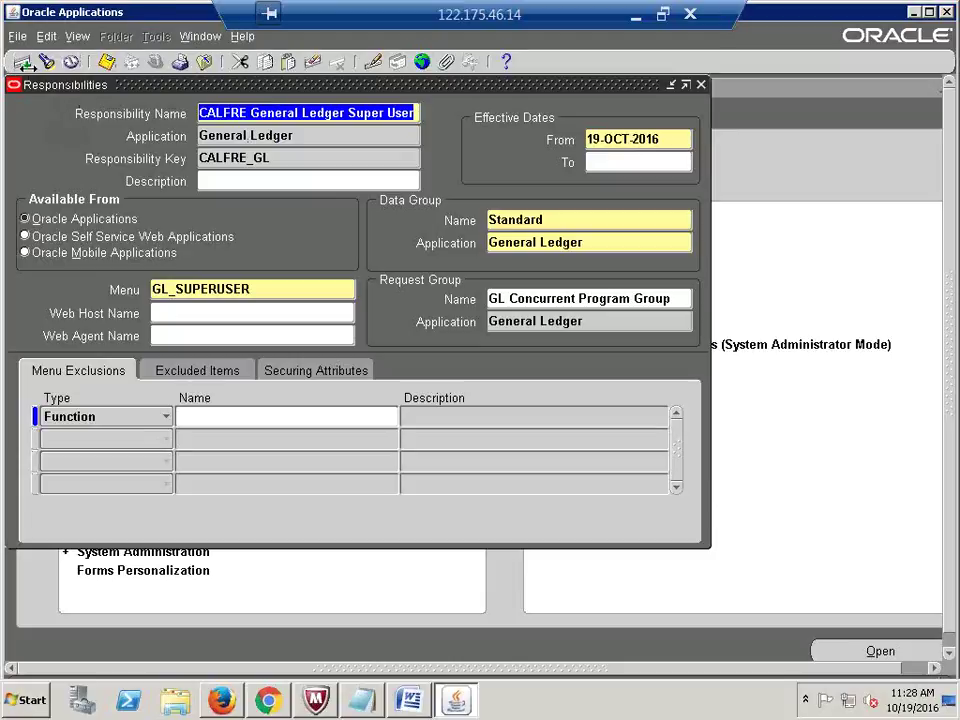
click(20, 62)
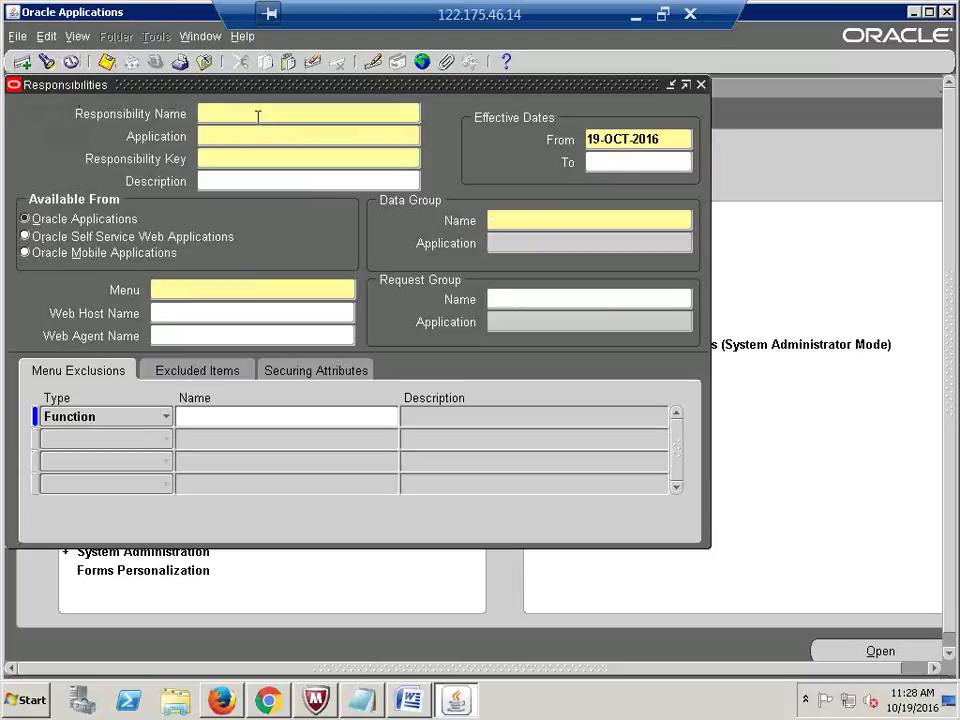
text(CAL)
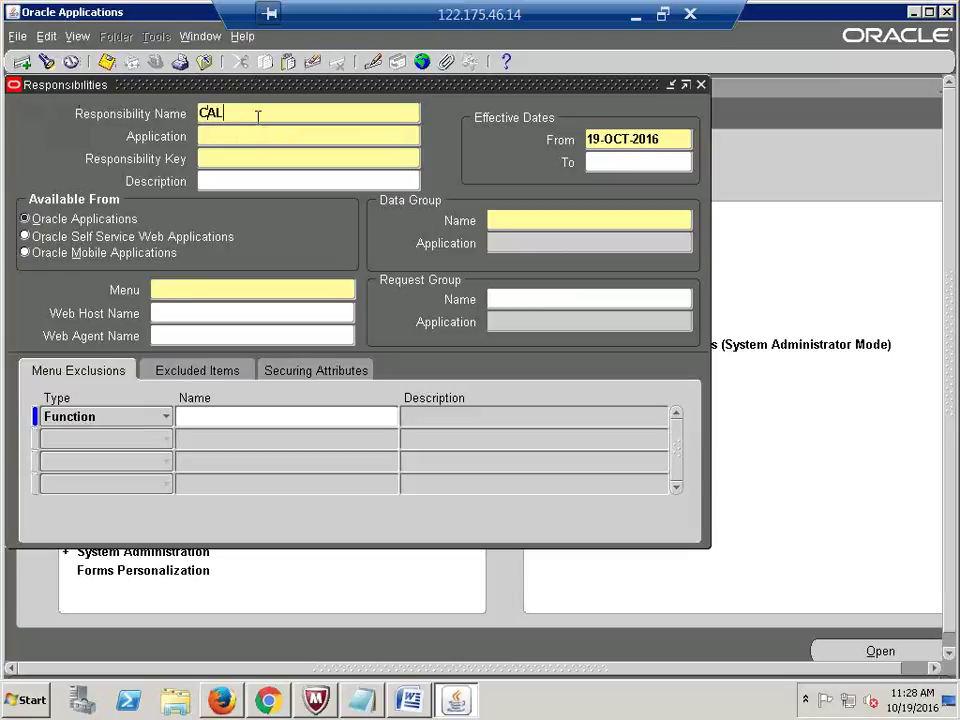
text(FRE Accounts Pa)
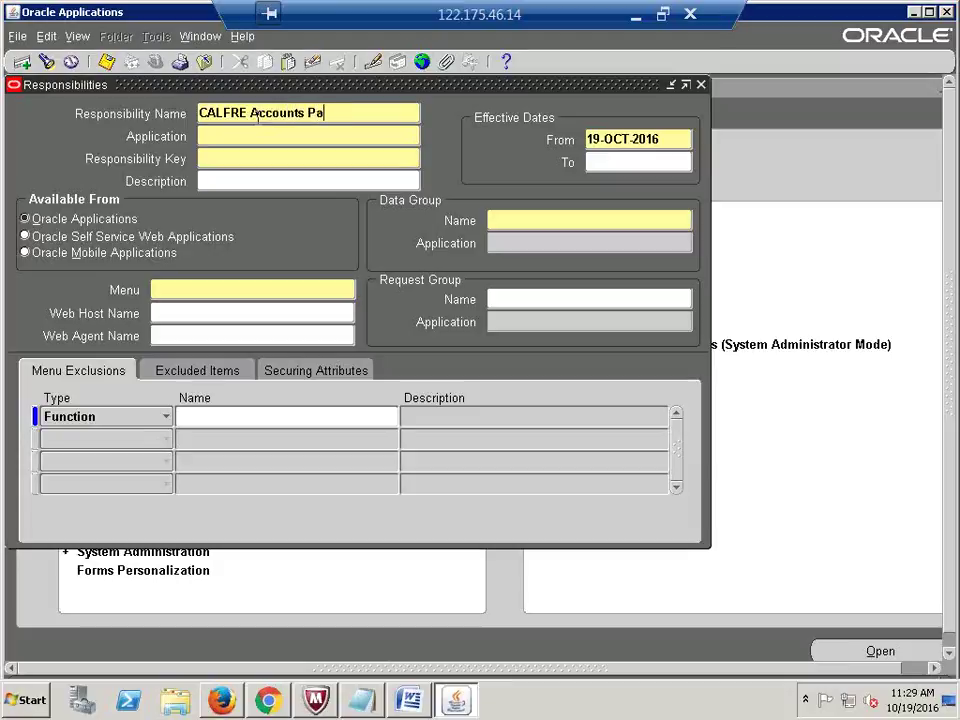
text(yahle Super User)
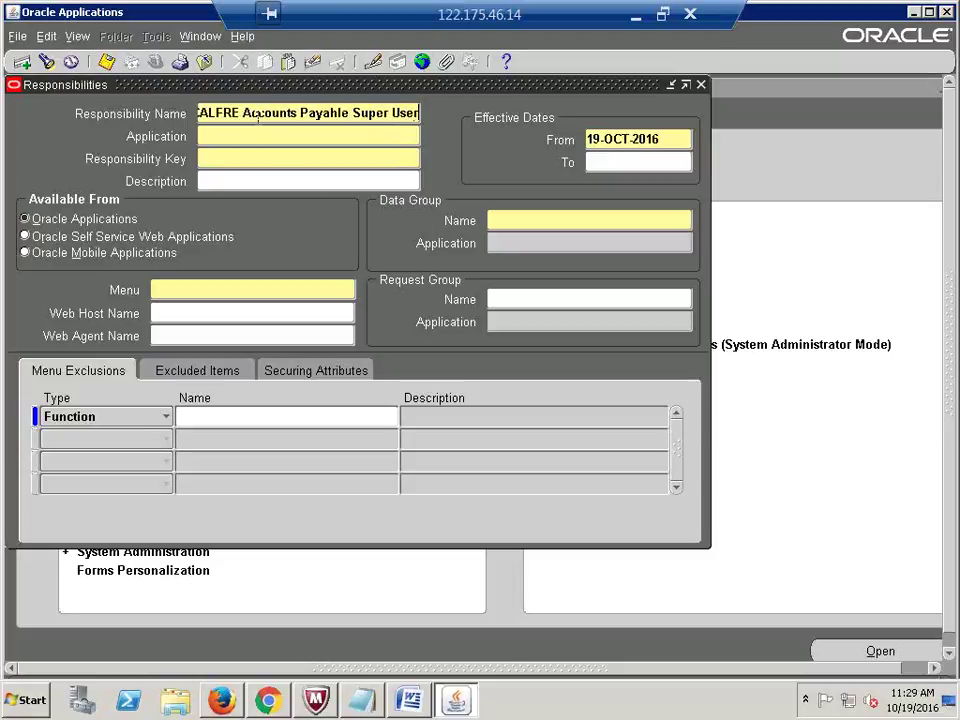
key(Tab)
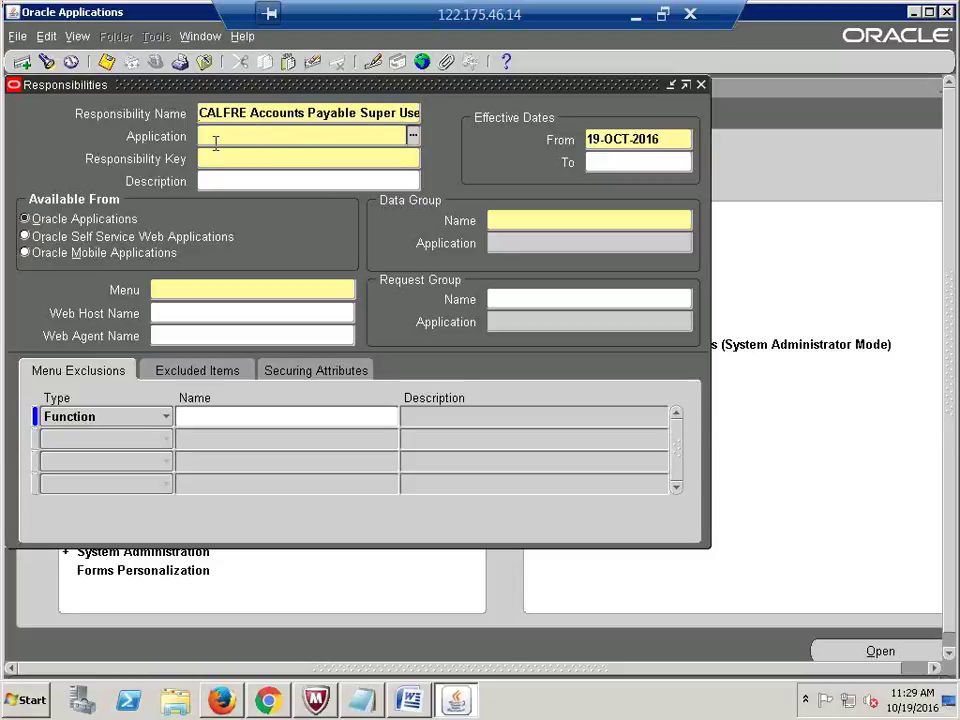
text(payable)
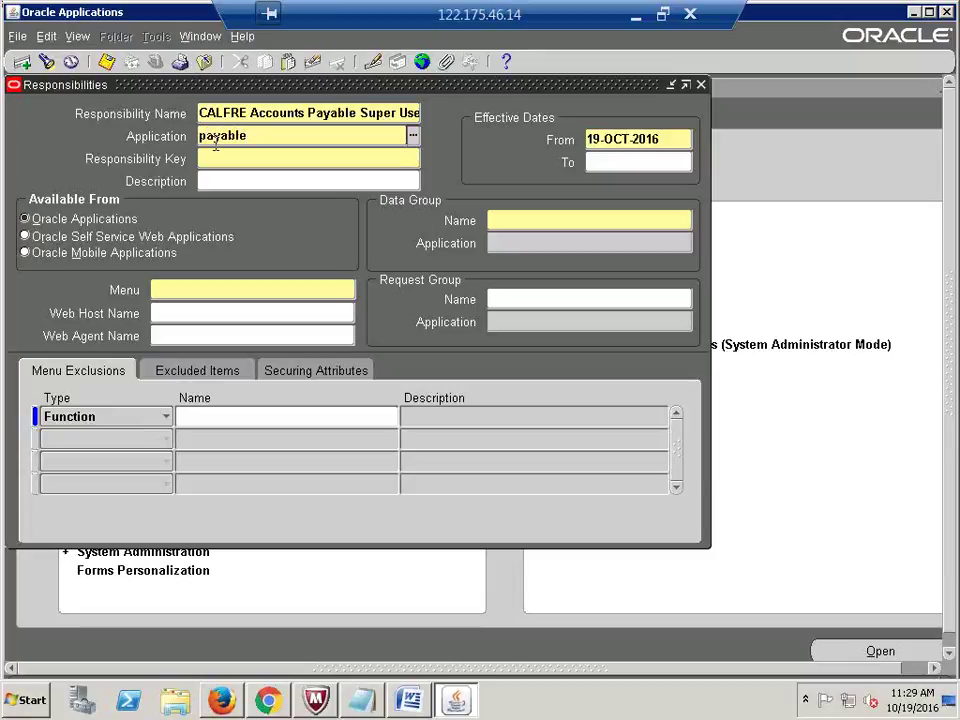
key(Tab)
Step: Set key CALFRE_AP, data group Standard with application Payables, and enter menu AP_NVIGATE
text(CALFRE_)
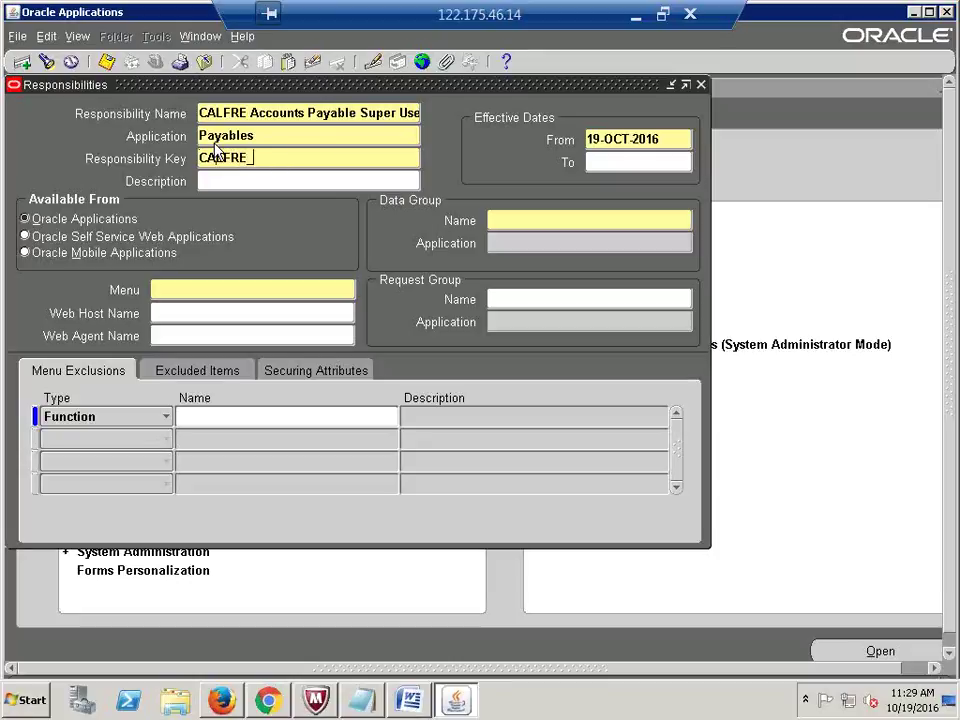
text(AP)
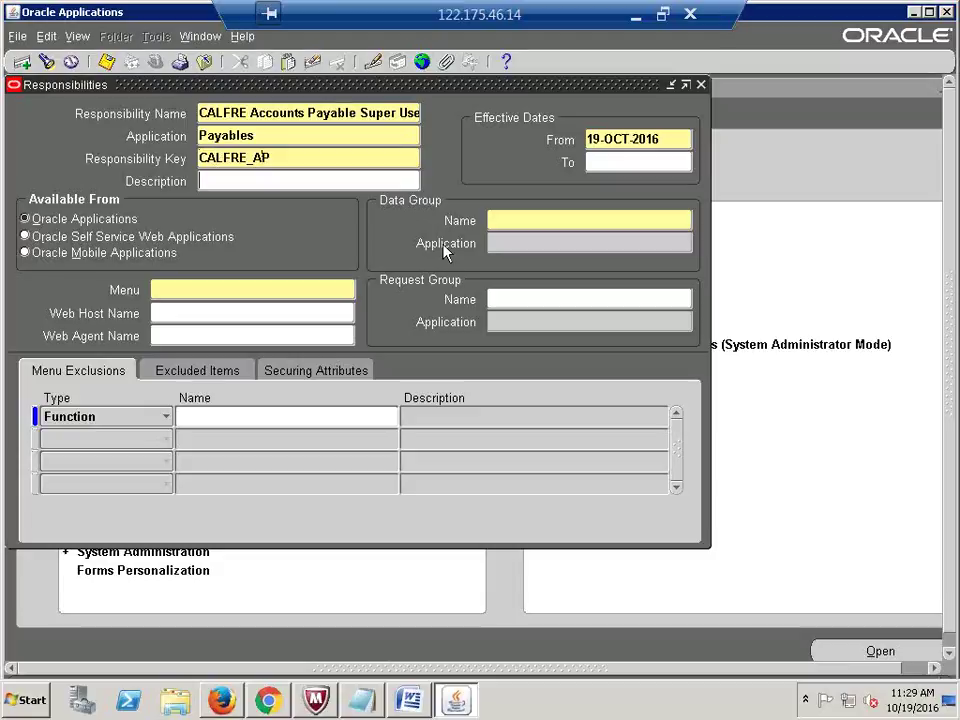
click(506, 224)
text(stand)
key(Tab)
text(g)
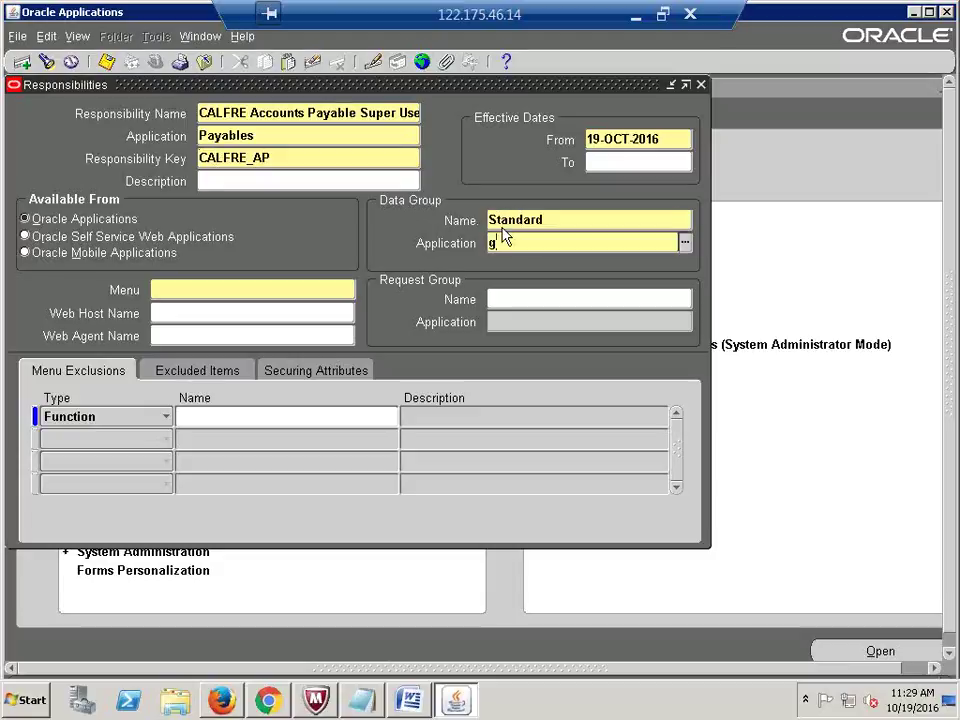
text(eneral)
key(BackSpace)
key(BackSpace)
key(BackSpace)
key(BackSpace)
key(BackSpace)
key(BackSpace)
key(BackSpace)
text(Payables)
key(Tab)
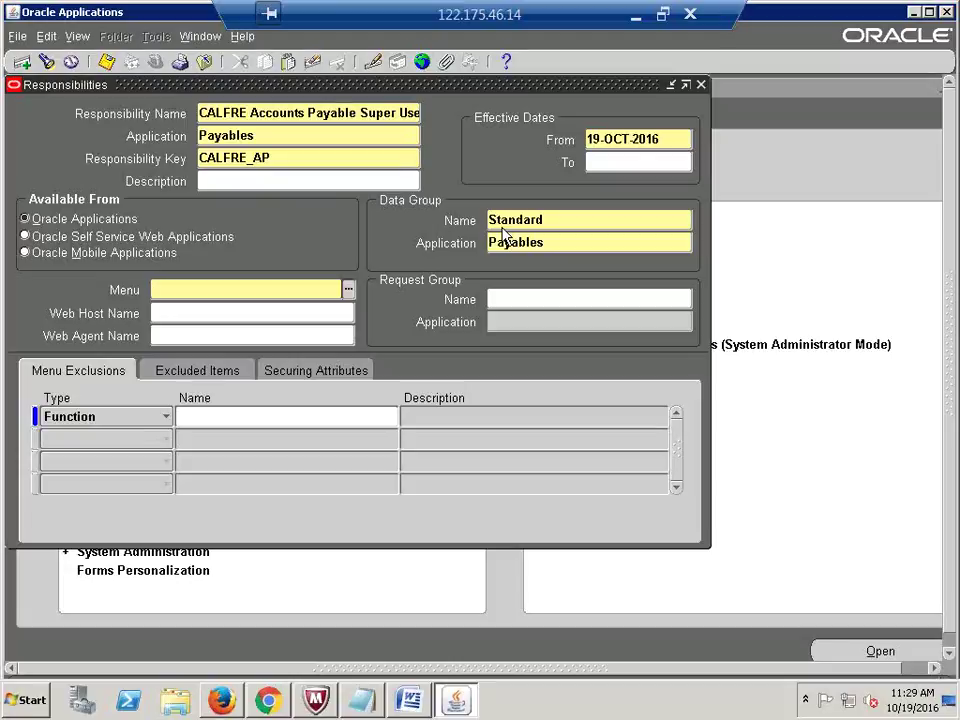
text(AP_NVIGATE)
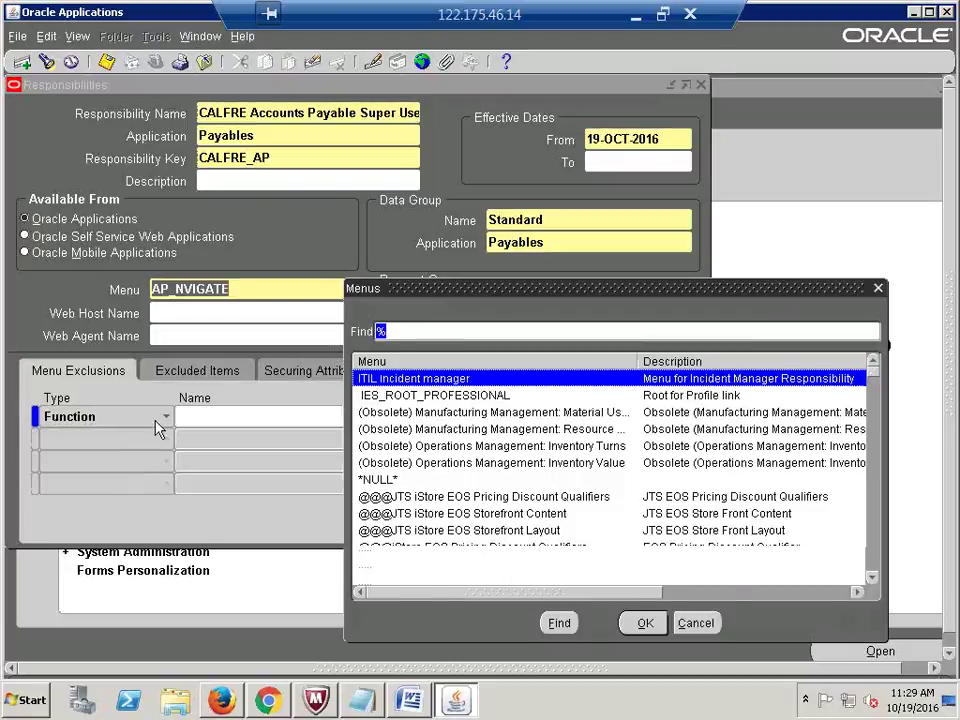
Step: Replace the menu entry with AP_NAVIGATE_GUI12 chosen from the Menus list
click(878, 290)
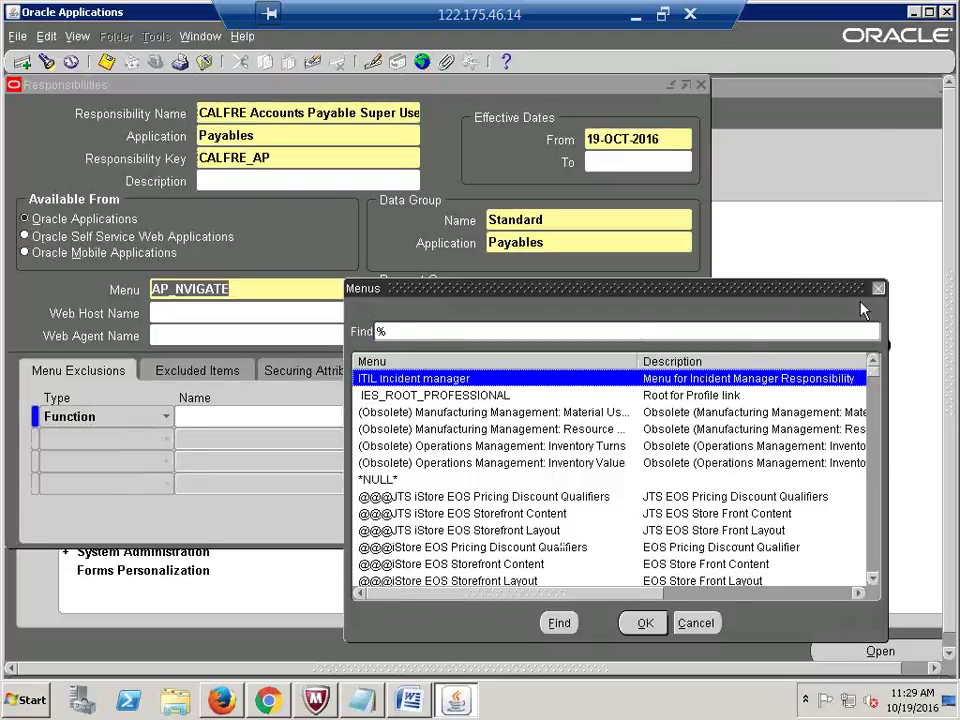
text(AP)
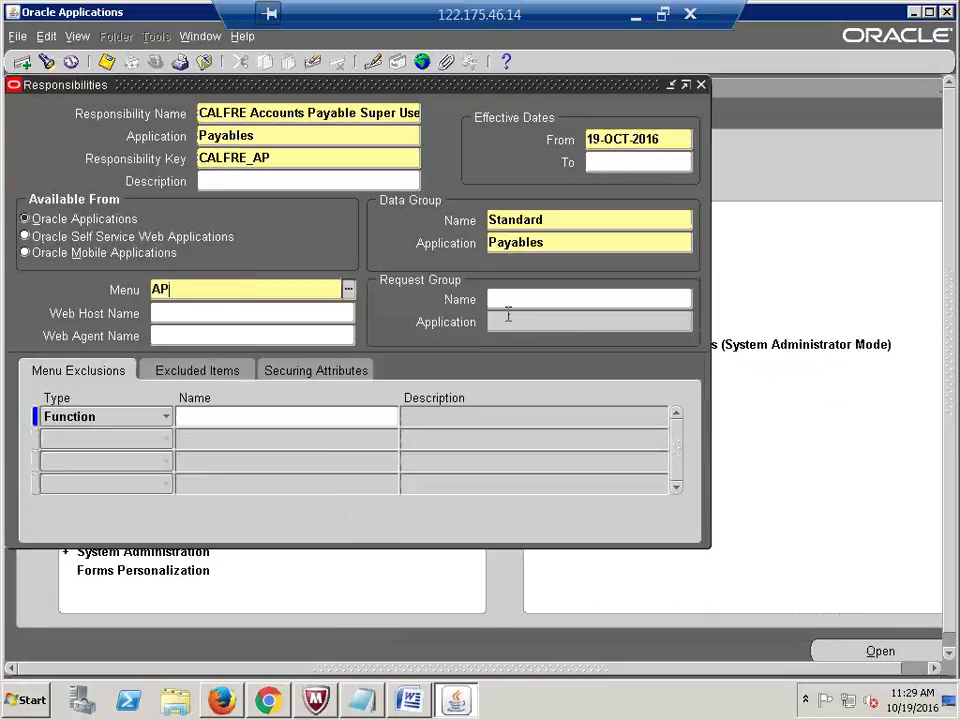
text(_NAVIGATE)
key(Tab)
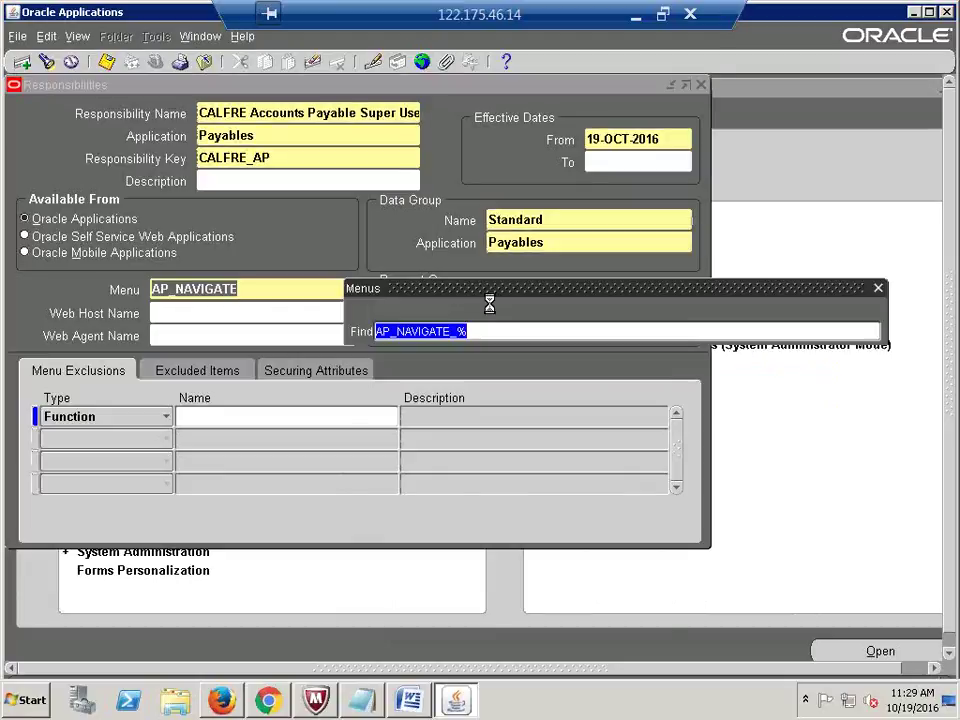
key(Return)
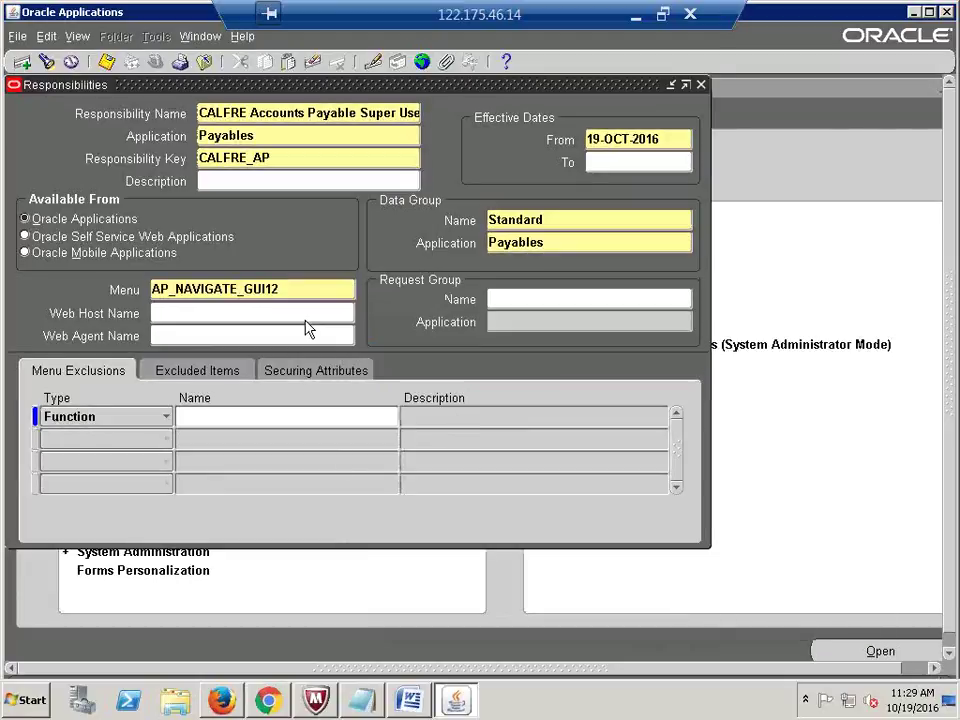
double_click(292, 289)
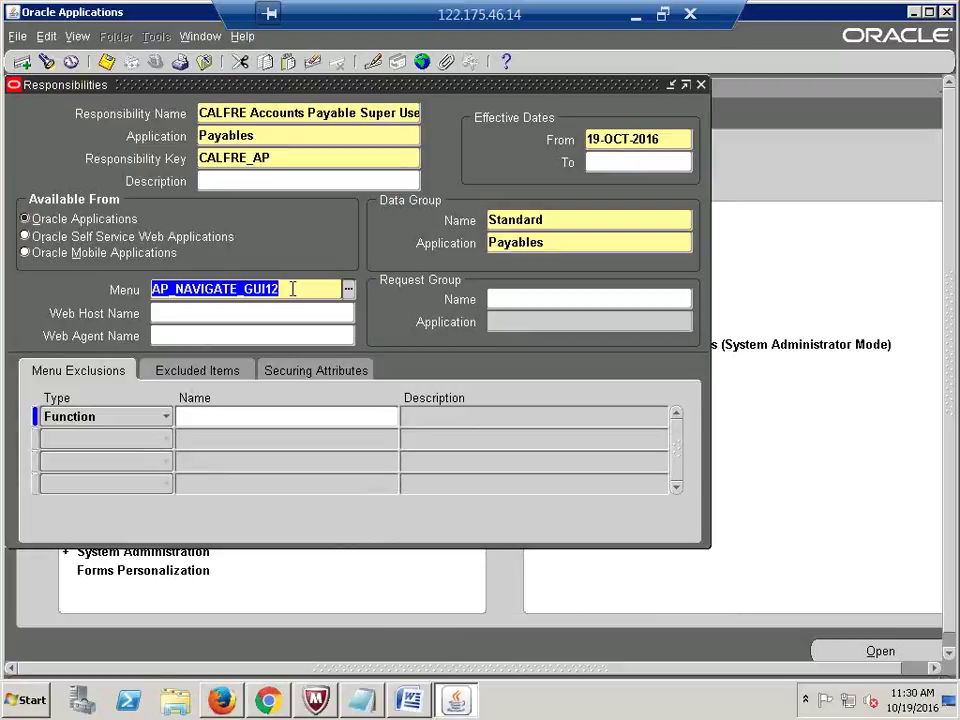
click(292, 289)
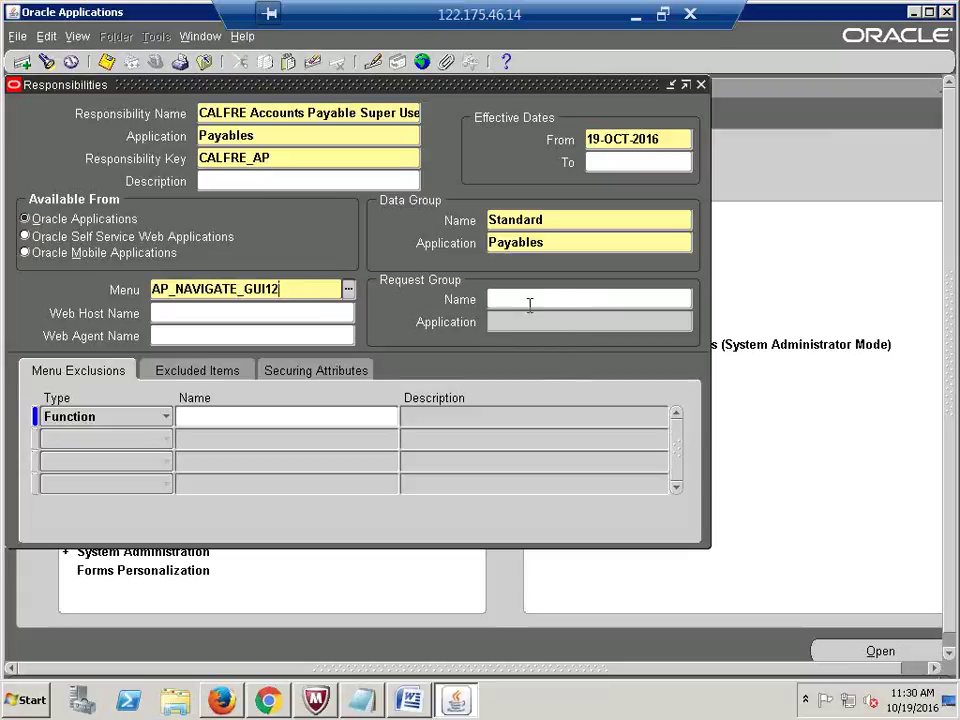
click(530, 303)
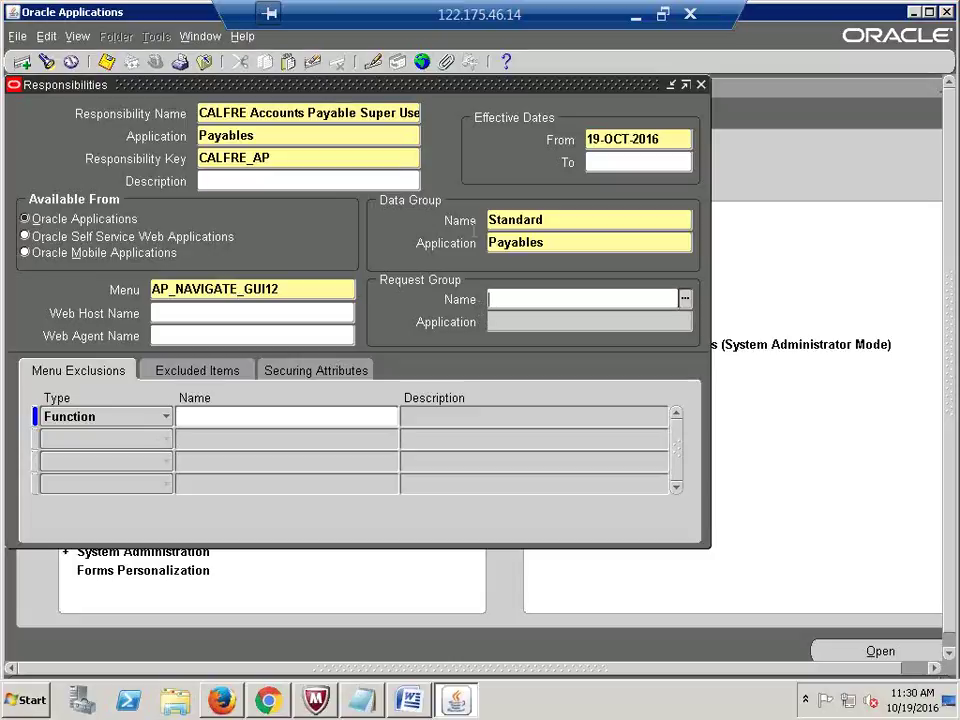
drag(394, 90, 452, 133)
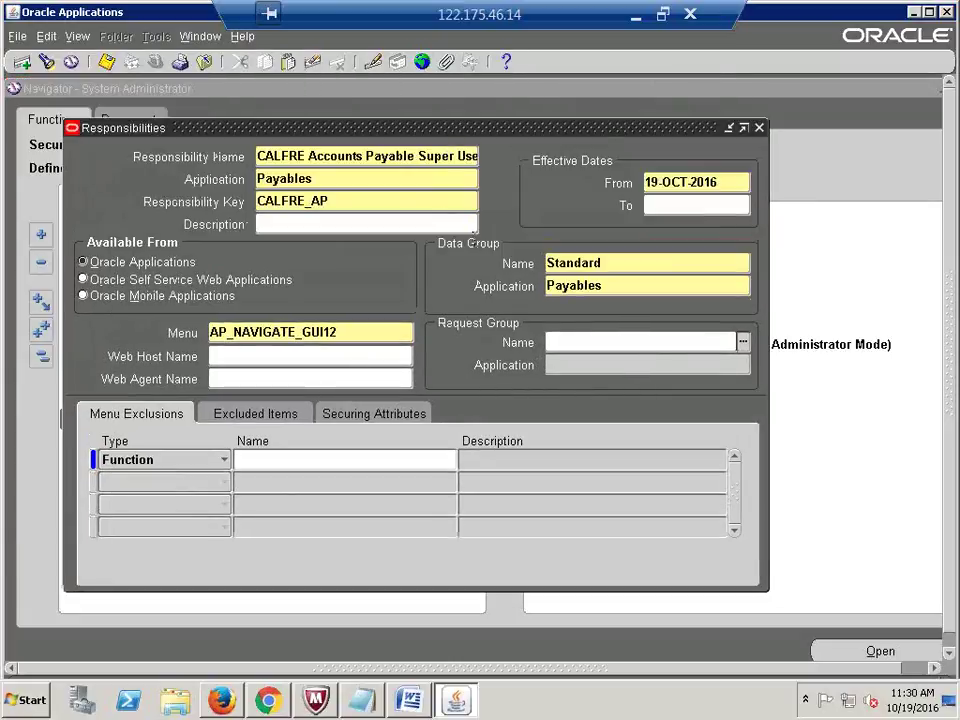
Step: Choose the All Reports group for the Payables application as the request group
click(656, 205)
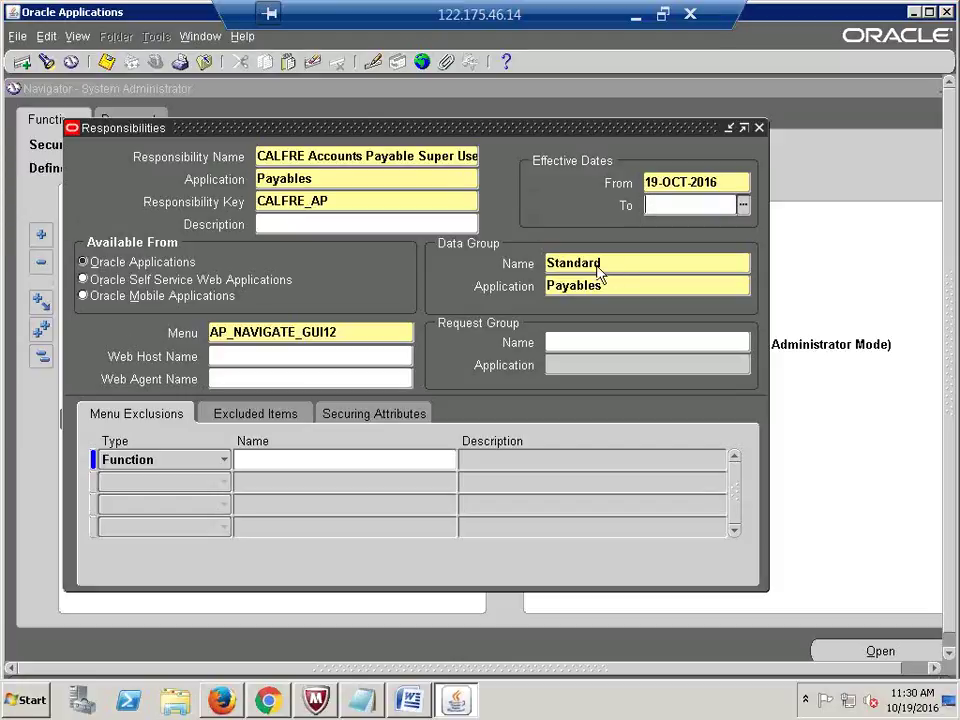
click(561, 343)
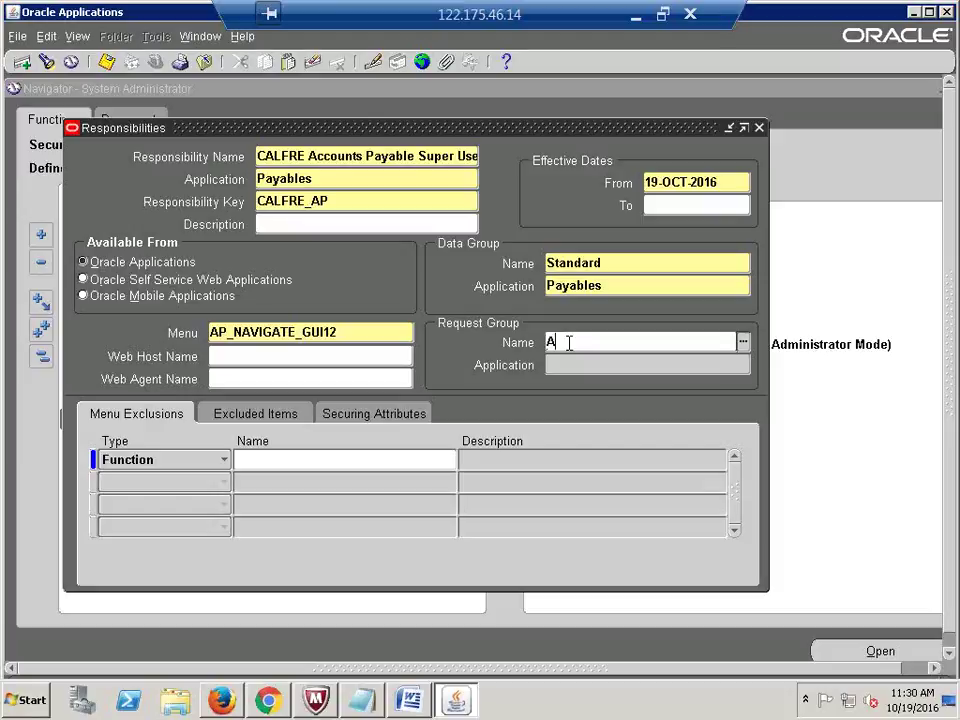
text(All Re)
key(Tab)
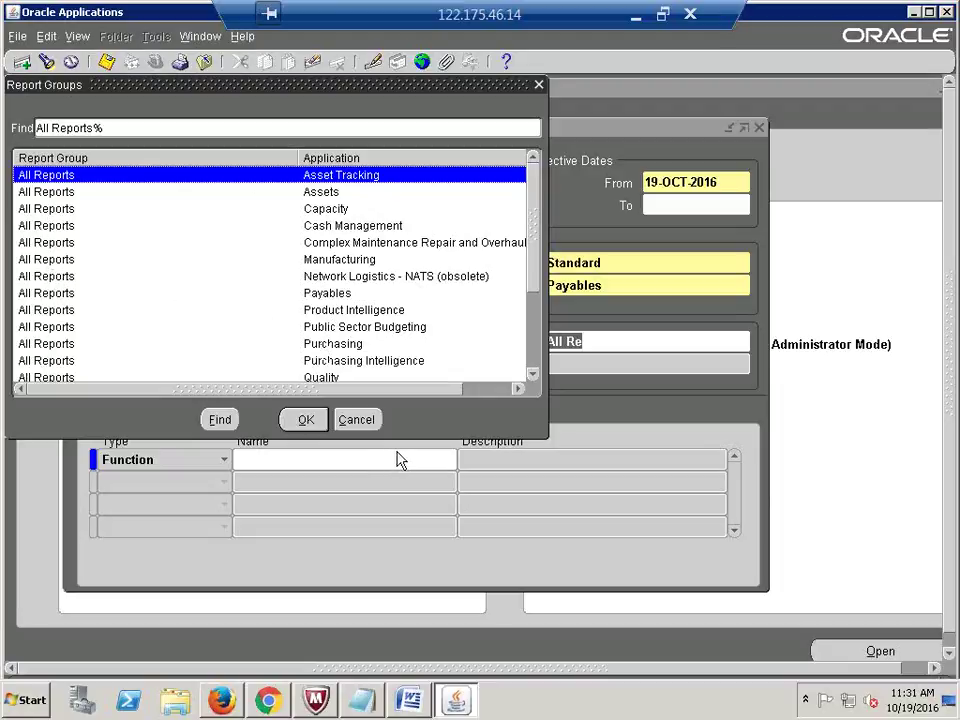
click(326, 296)
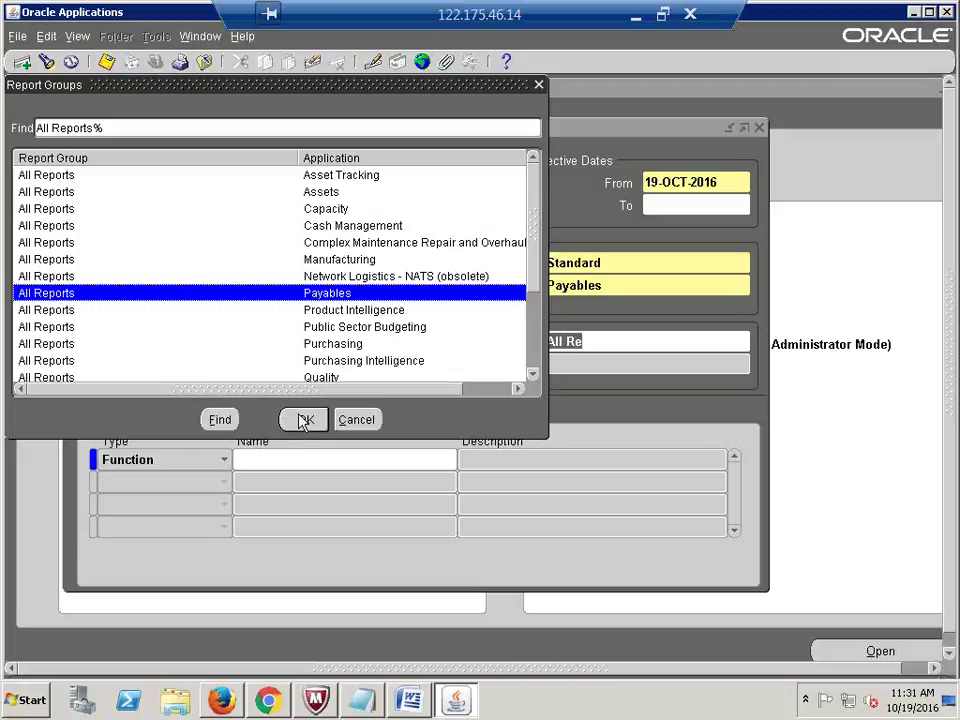
click(303, 420)
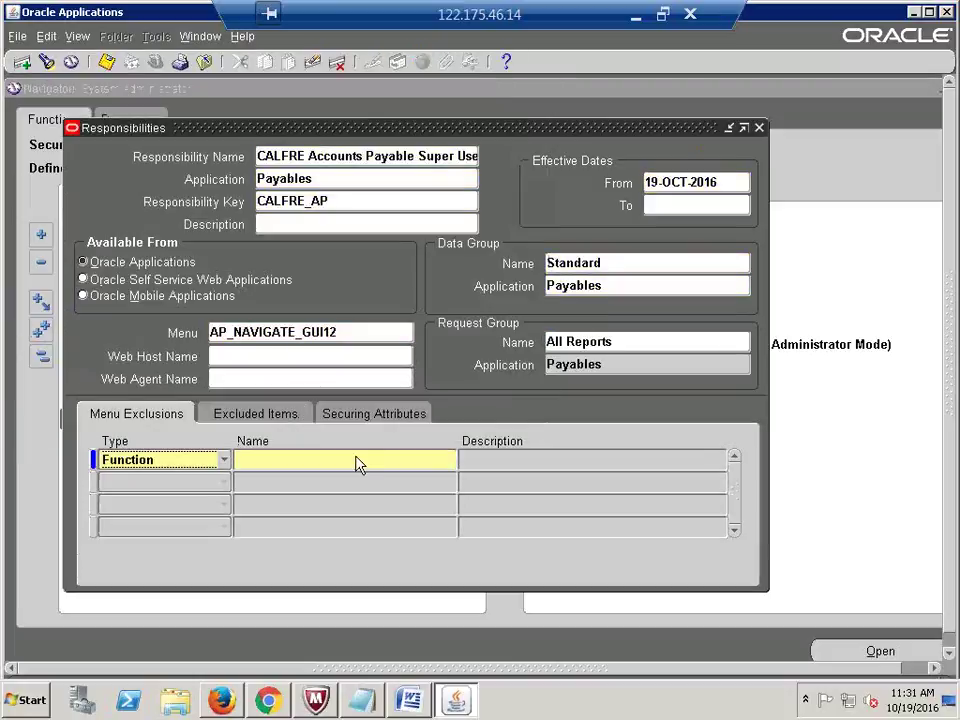
Step: Save the CALFRE Accounts Payable Super User responsibility with Ctrl+S, then start a blank record
click(369, 180)
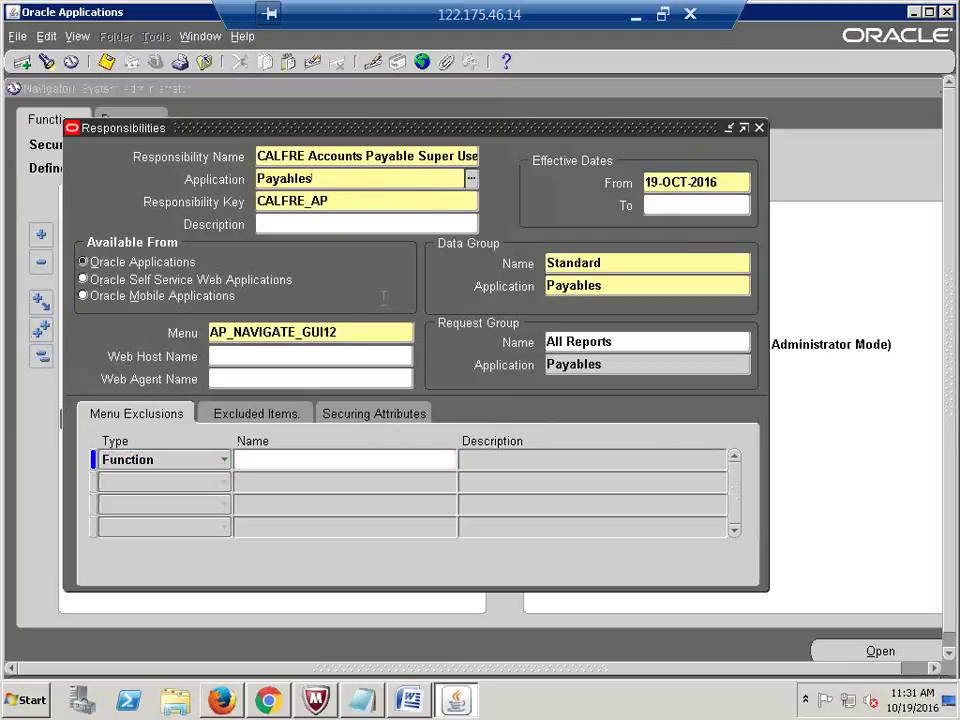
key(ctrl+s)
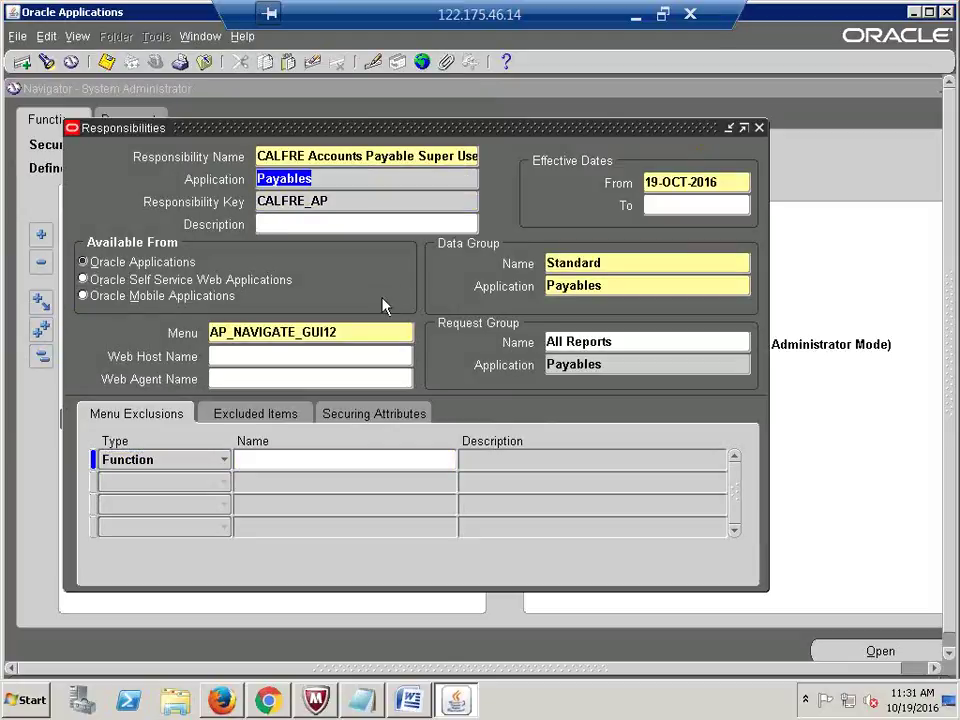
click(328, 179)
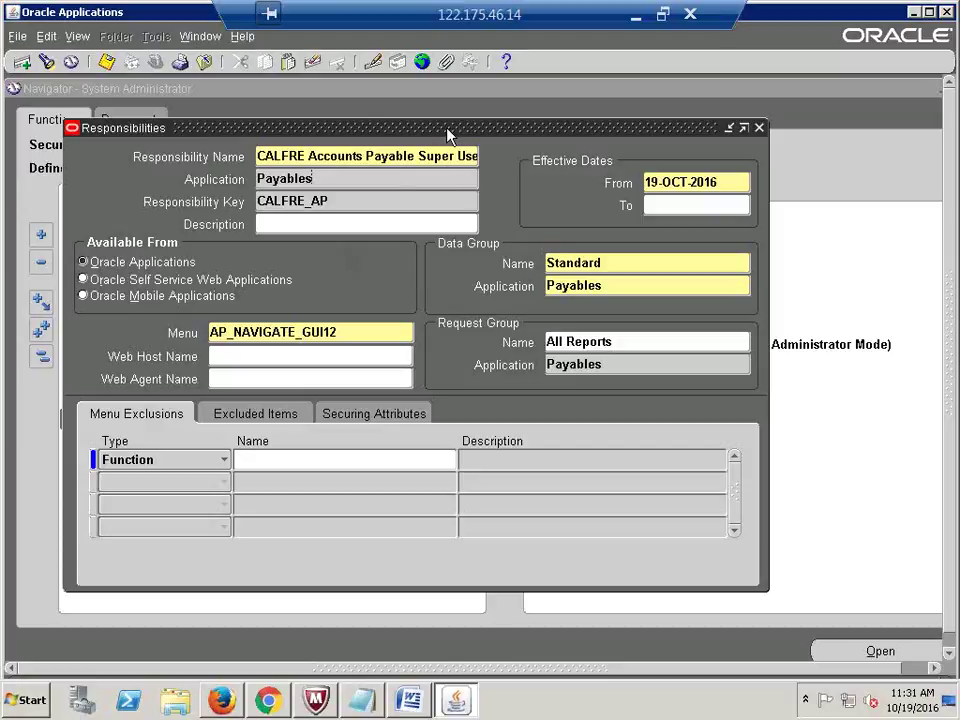
drag(448, 135, 434, 127)
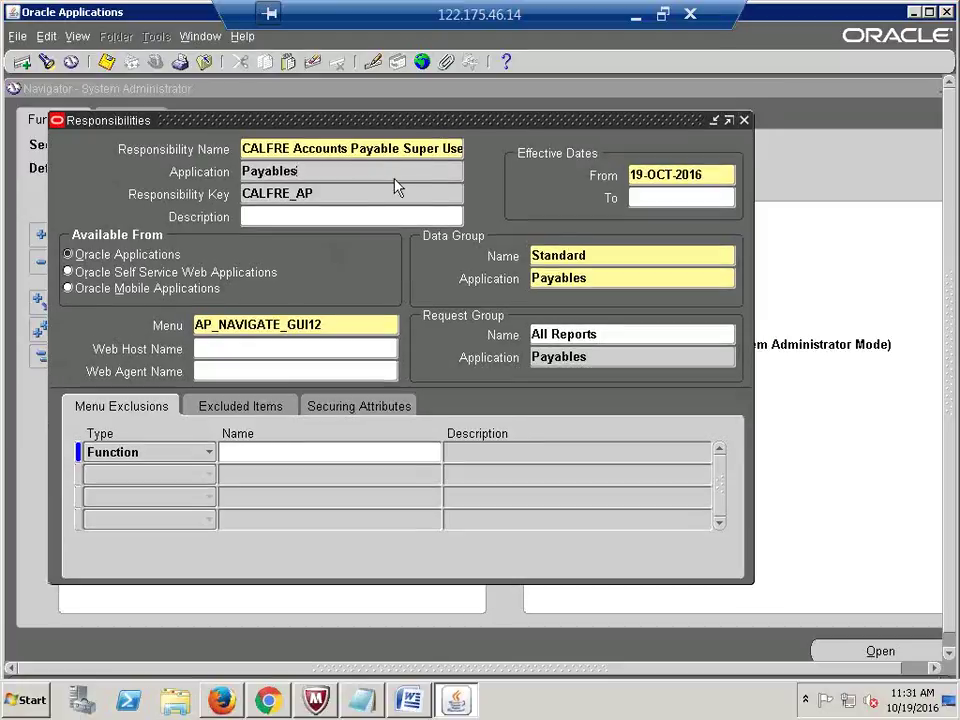
triple_click(296, 155)
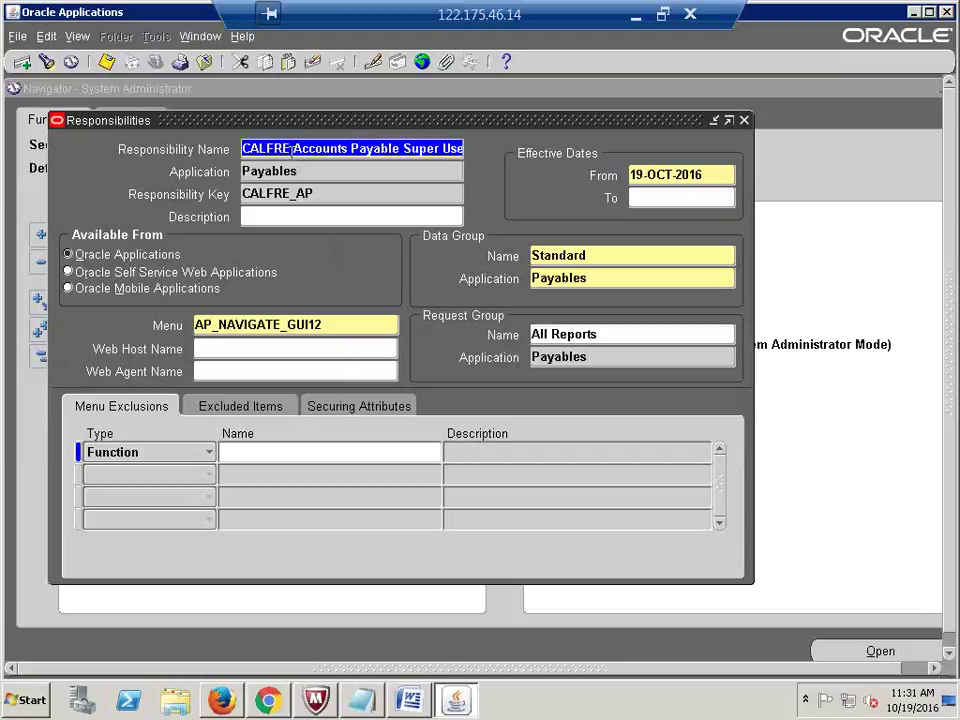
click(21, 63)
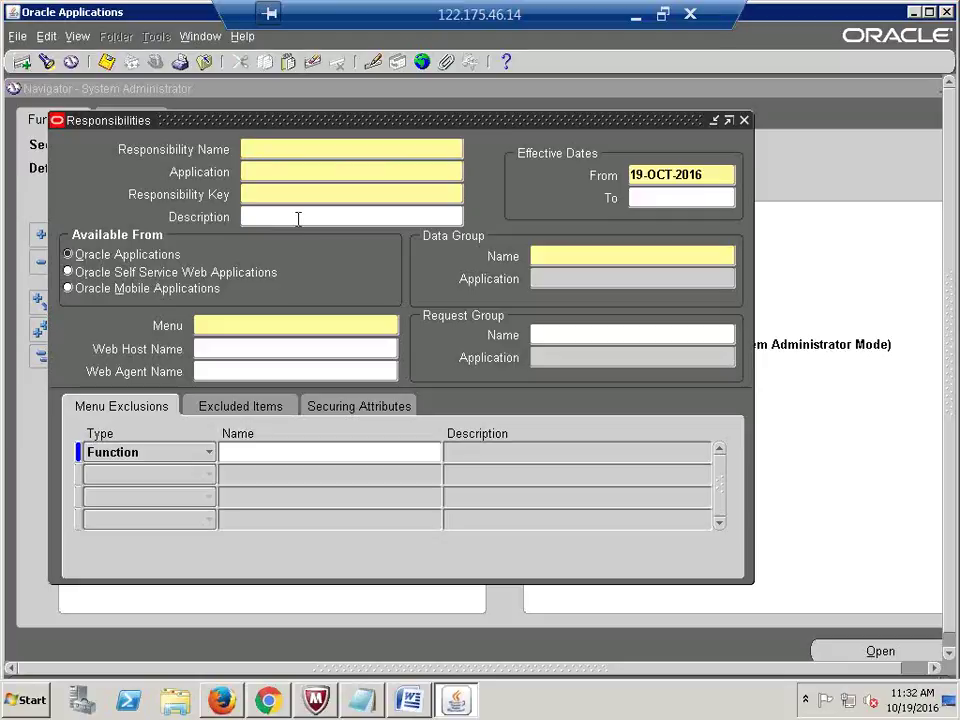
Step: Name the record 'CALFRE Accounts Receivables Super User' for Receivables with key CALFRE_AR
text(CALFRE Accounts Re)
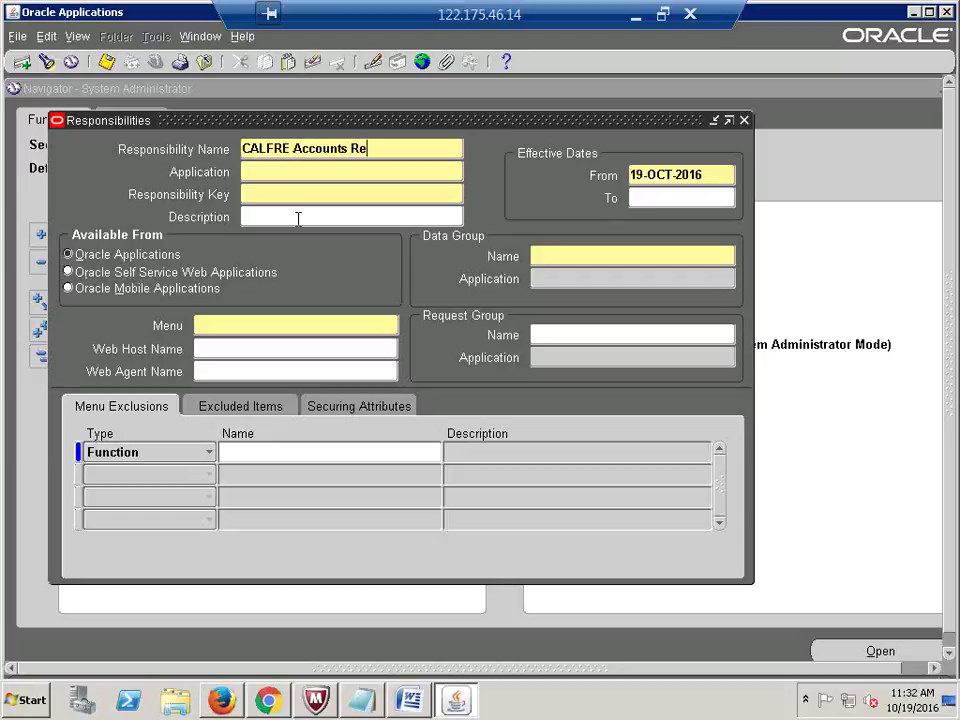
text(ceivables Super User)
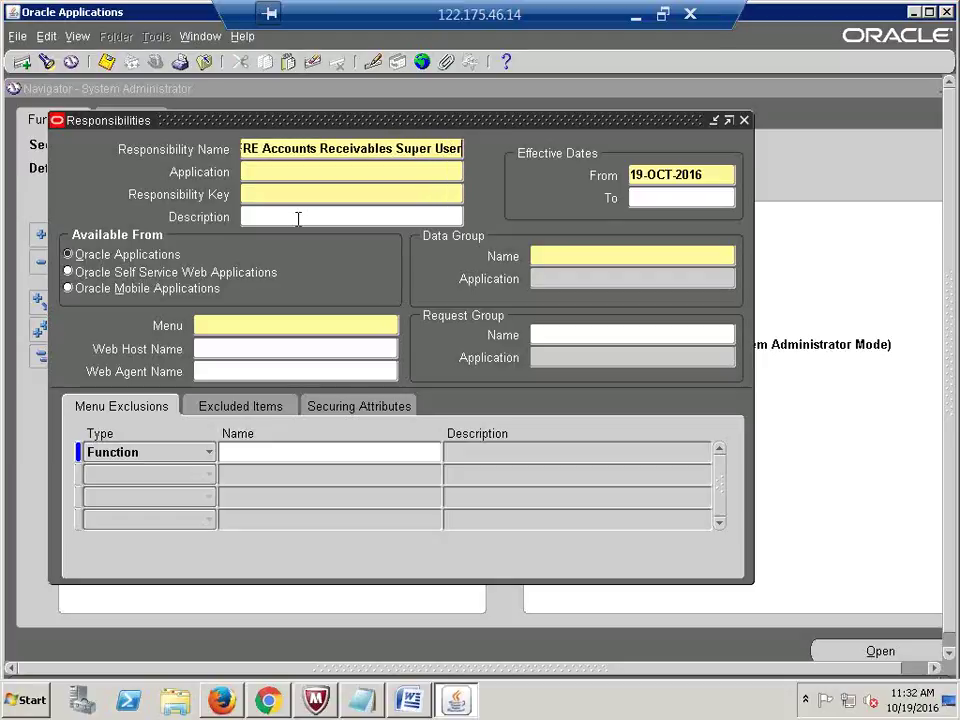
key(Tab)
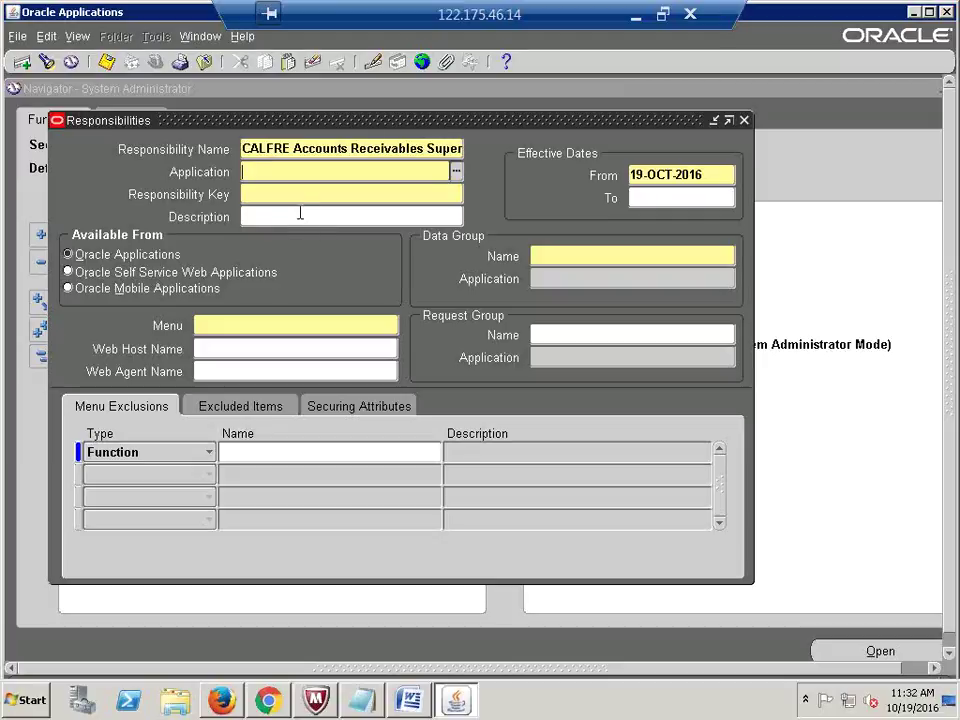
text(recei)
key(Tab)
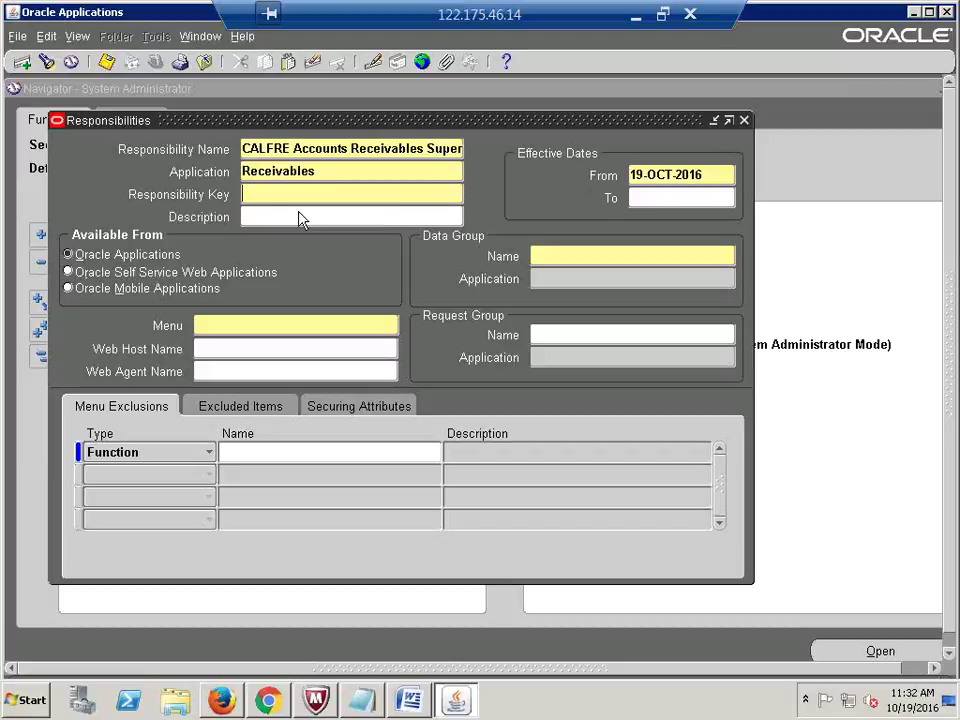
text(CALFRE_)
text(AR)
key(Tab)
Step: Set the data group to Standard / Receivables and the menu to AR_NAVIGATE_GUI
click(540, 259)
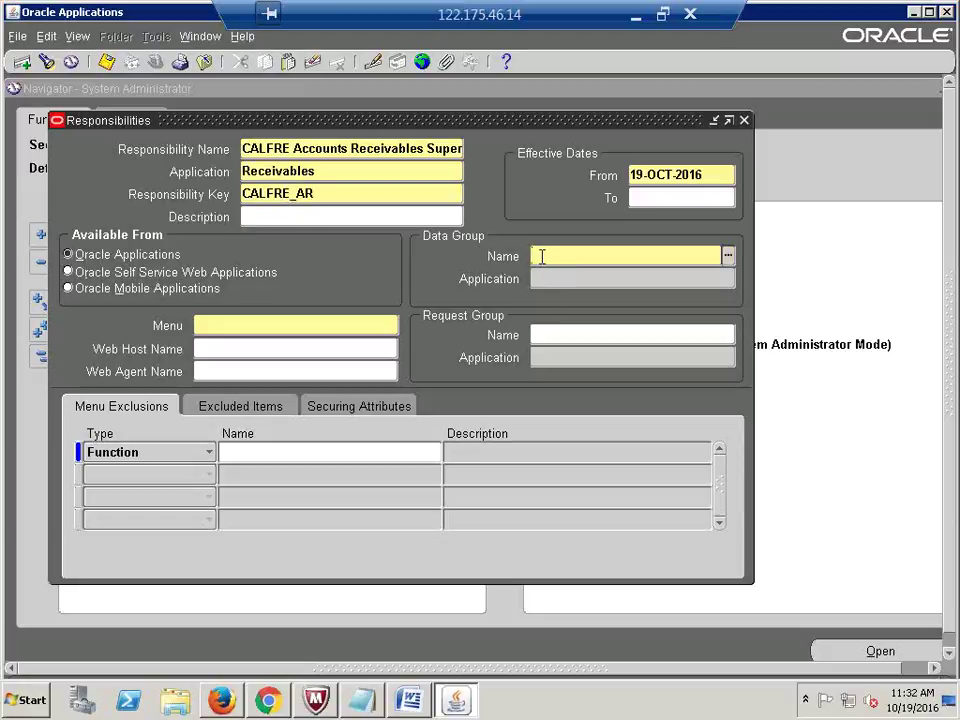
text(STAND)
key(Tab)
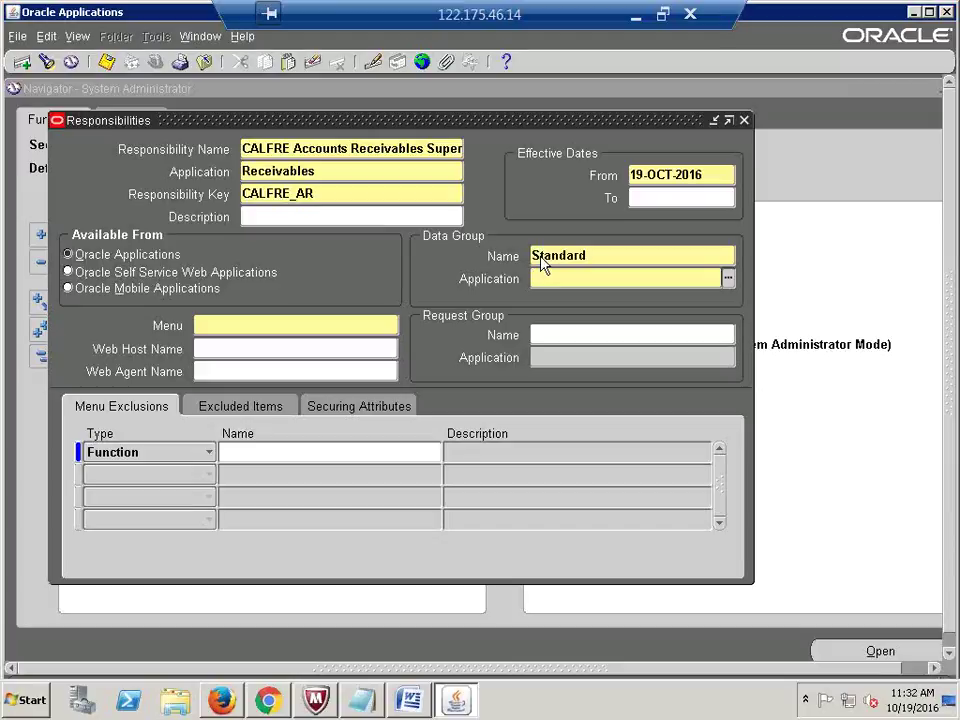
text(RECE)
key(Tab)
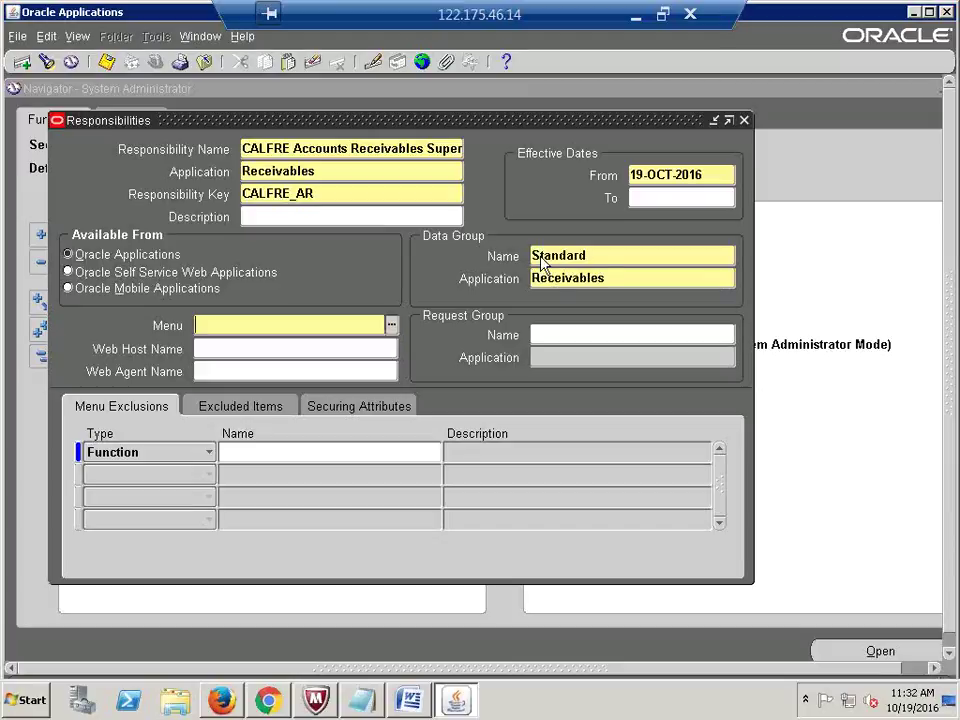
text(AR_NAVIG)
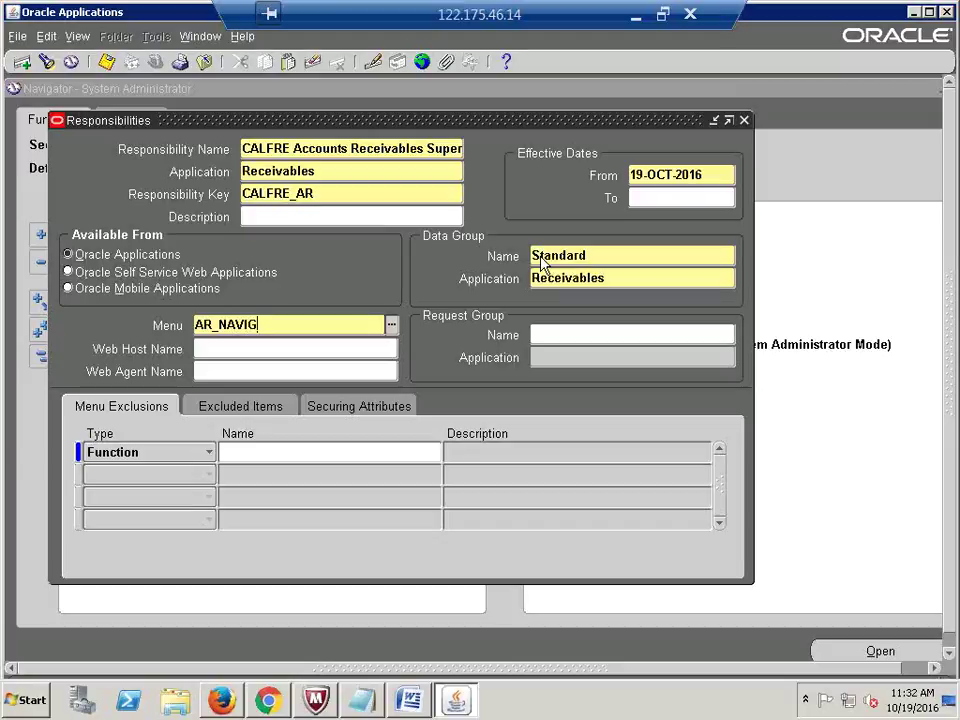
text(ATE_)
key(Tab)
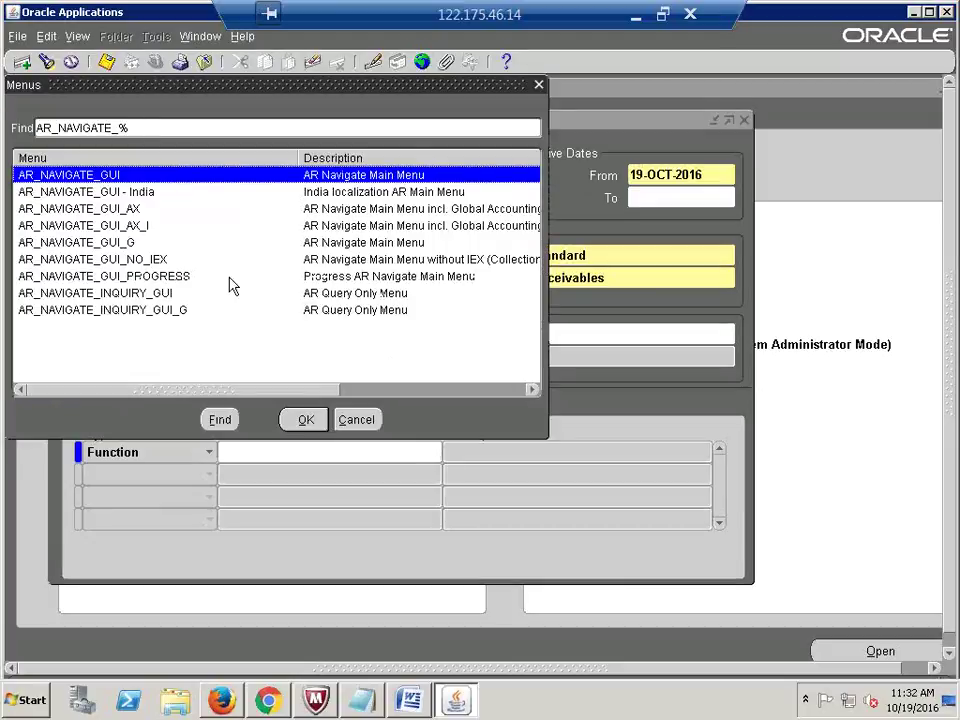
key(Return)
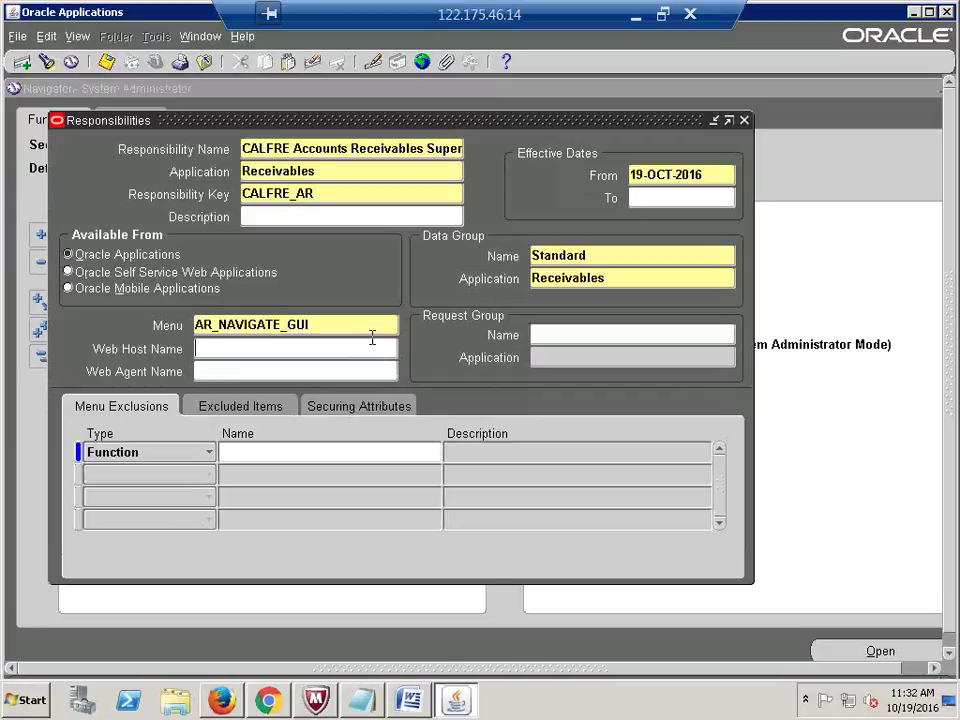
double_click(351, 325)
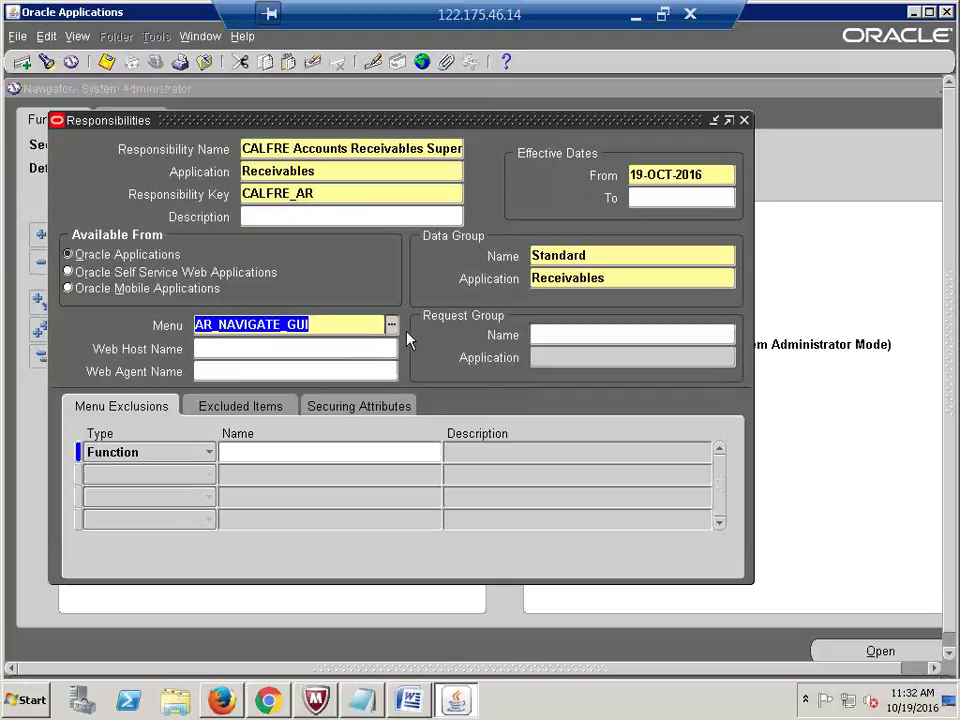
click(372, 323)
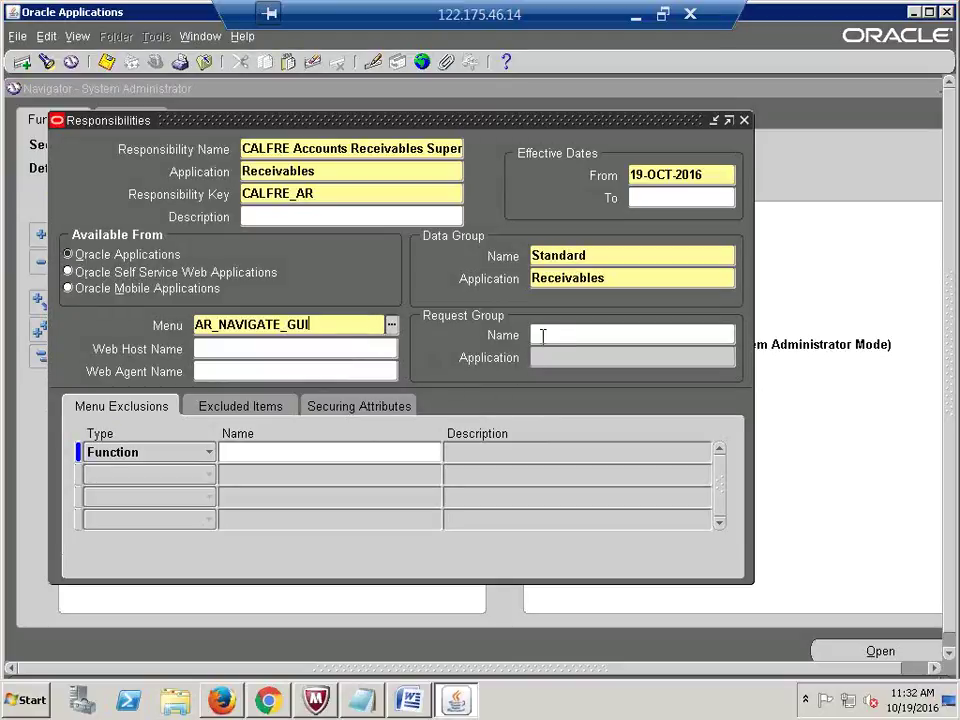
Step: Choose Receivables All as the request group
click(542, 336)
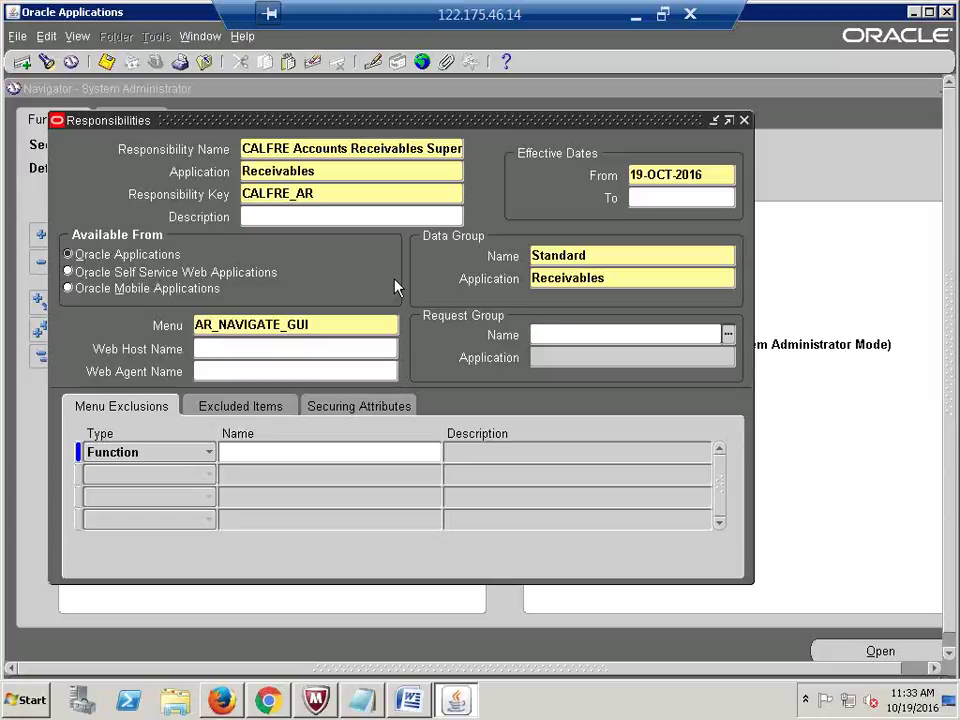
text(RECEIVA)
key(Tab)
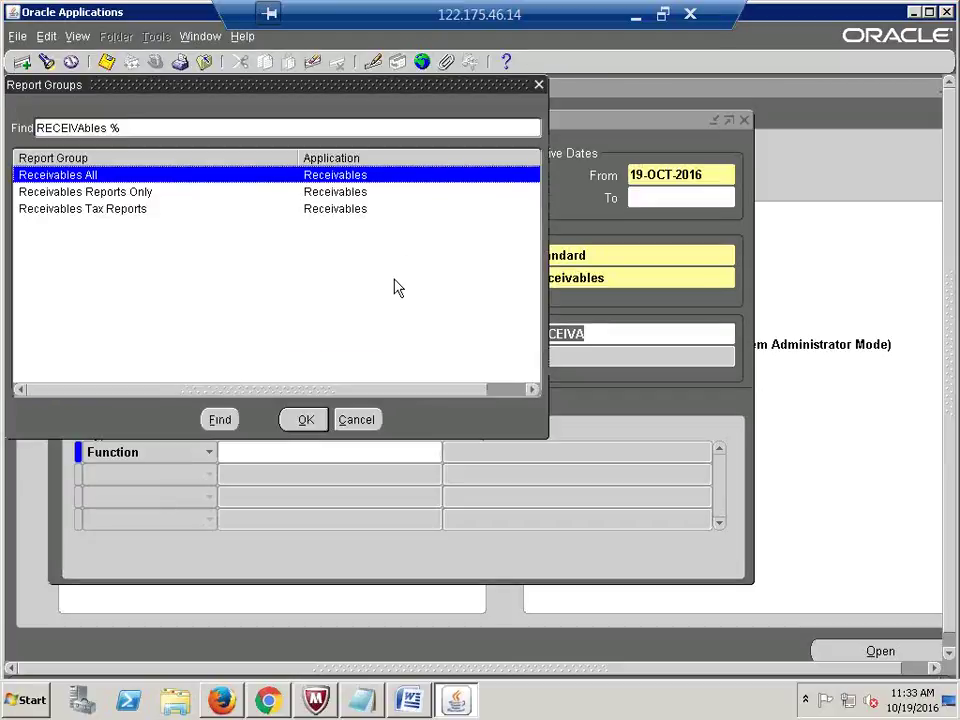
key(Return)
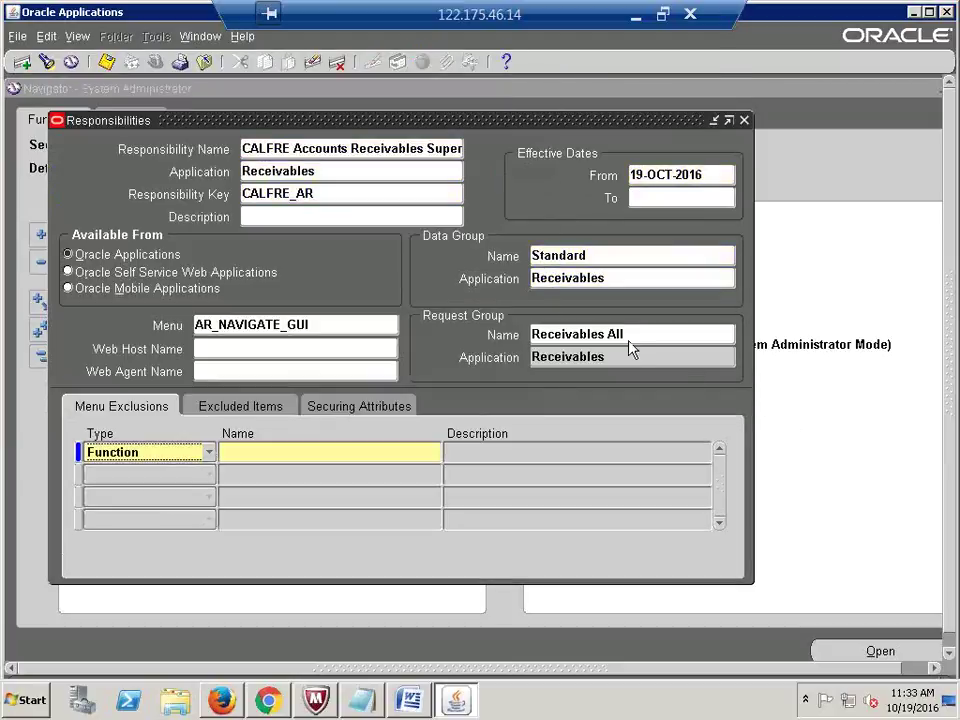
Step: Check the Receivables All request group, Receivables application and name, then start a blank record
click(629, 340)
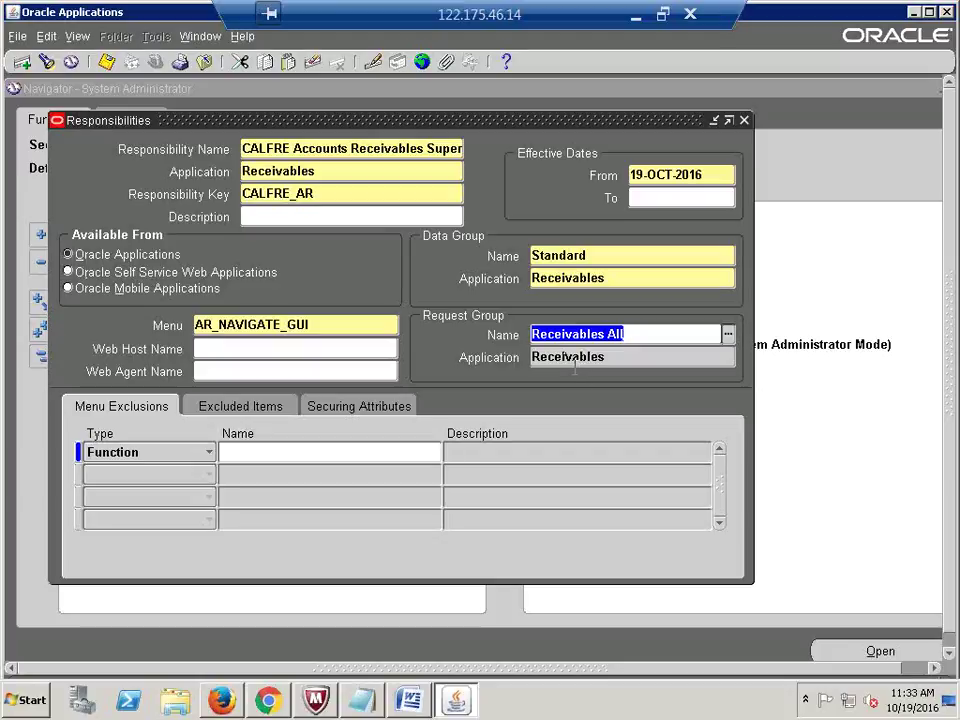
click(632, 334)
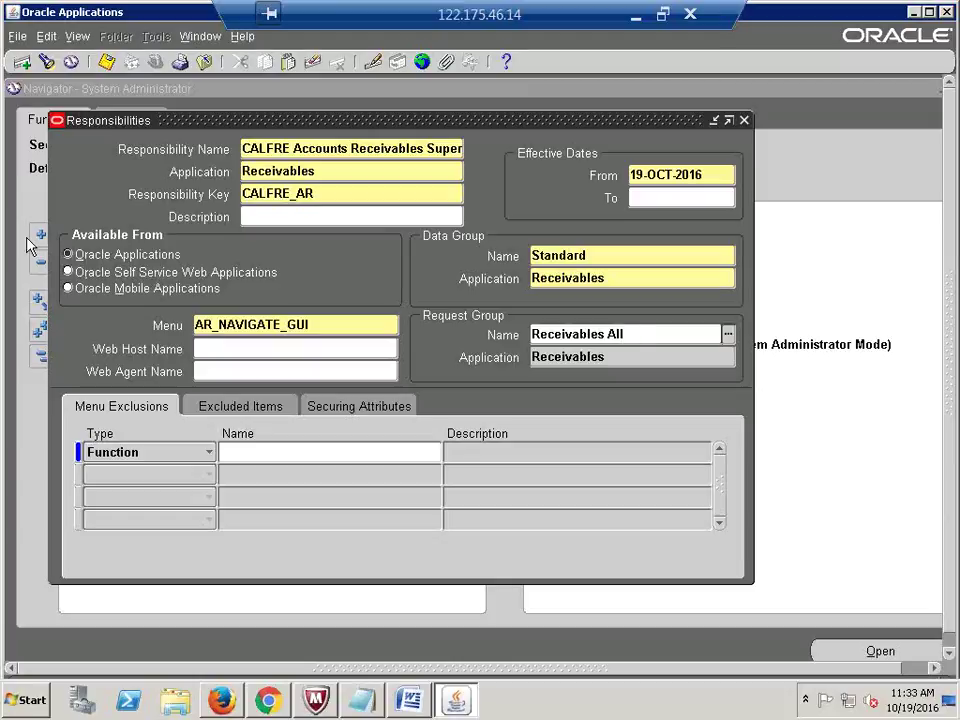
click(328, 170)
click(329, 170)
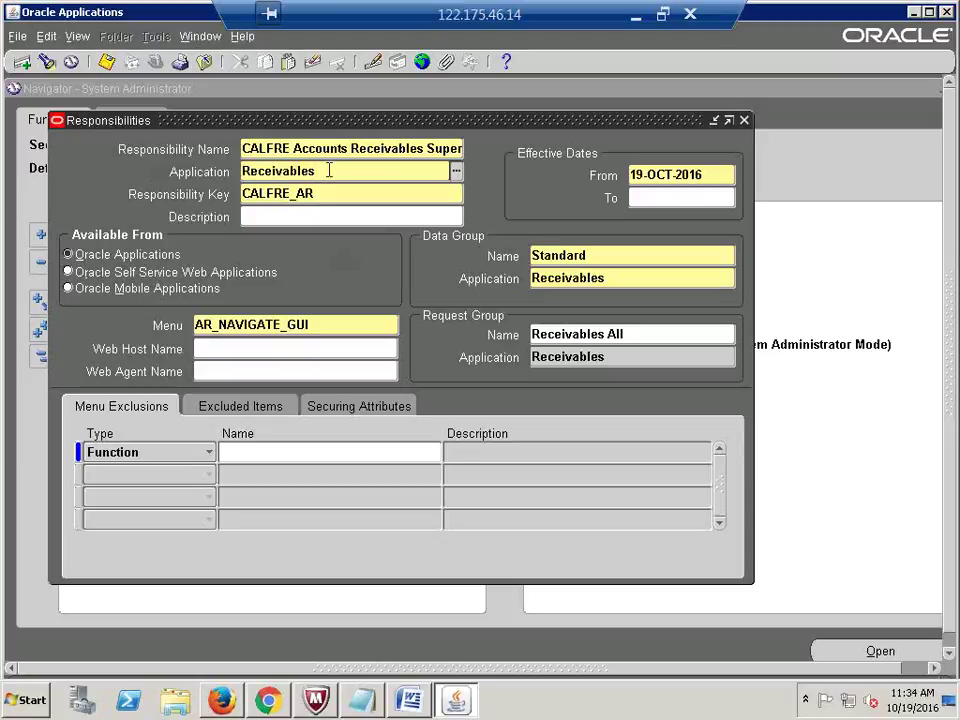
double_click(328, 171)
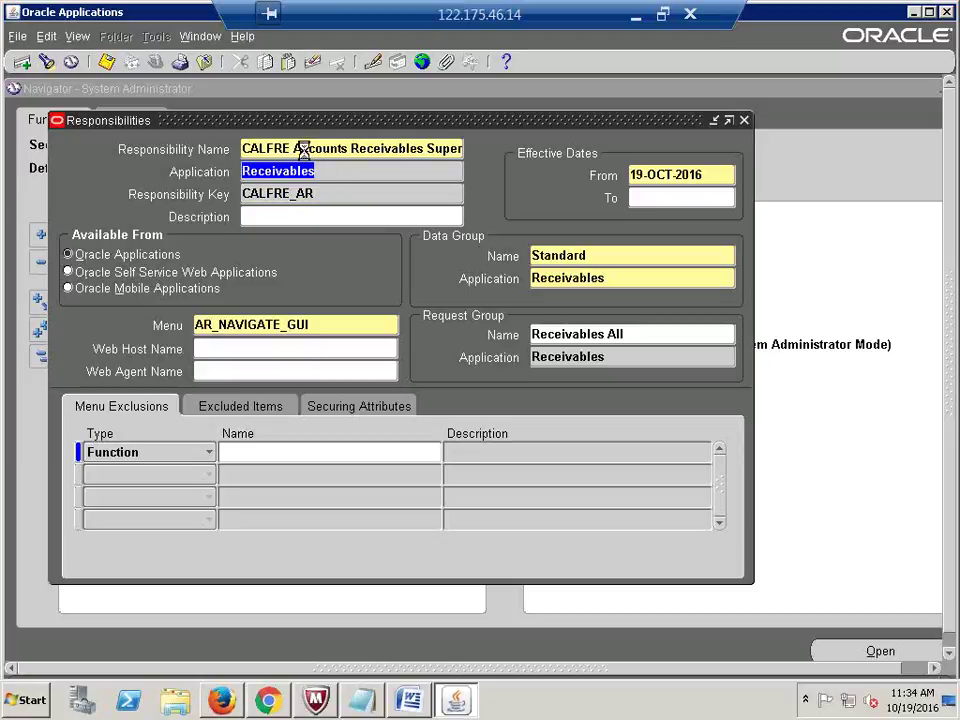
click(303, 149)
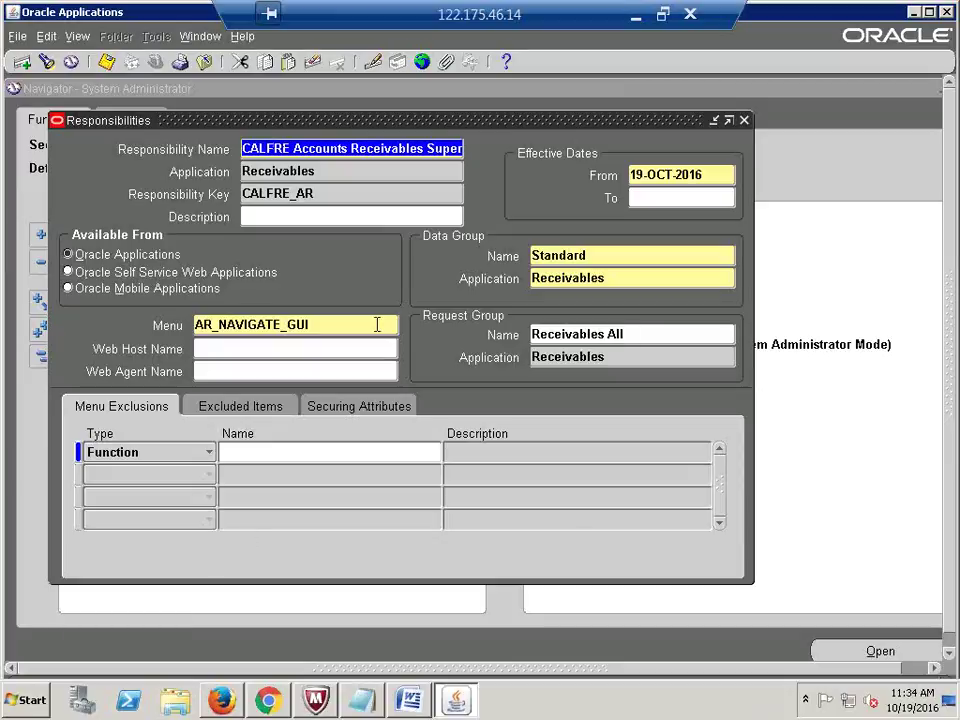
click(332, 149)
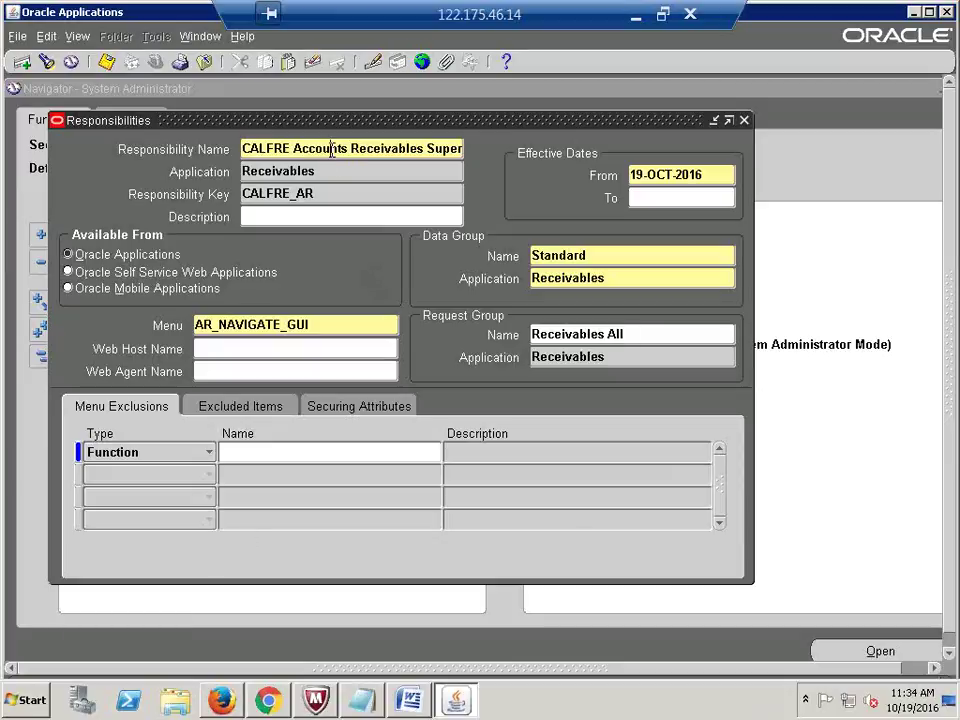
click(22, 62)
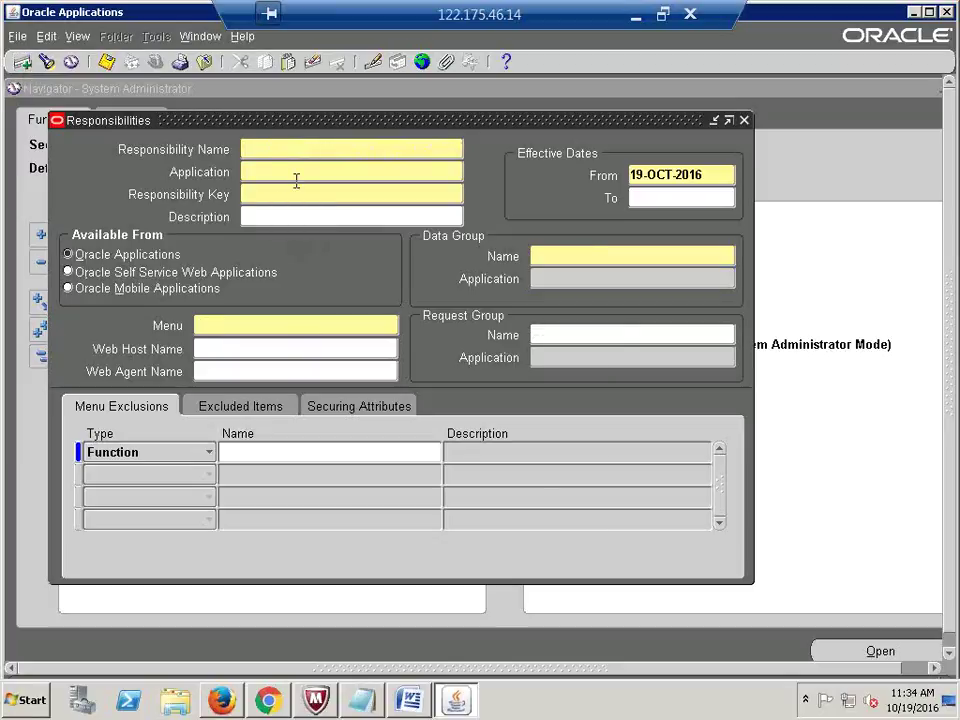
Step: Enter 'CALFRE Cash Management Super User' for Cash Management, key CALFRE_CM, data group Standard / Cash Management
text(CALFRE Cash Man)
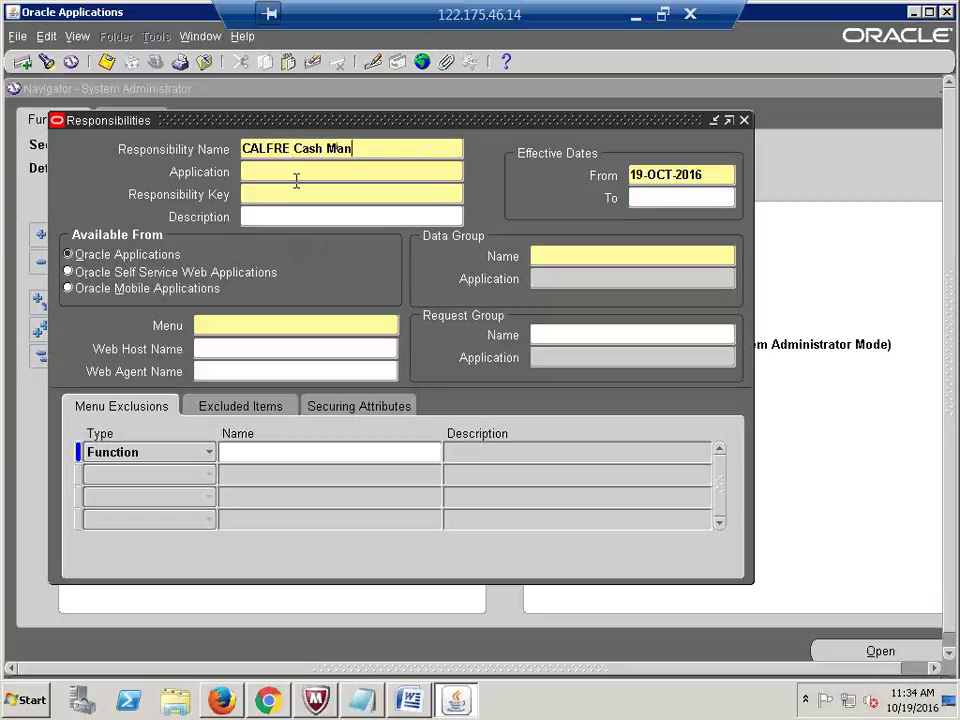
text(agement Su)
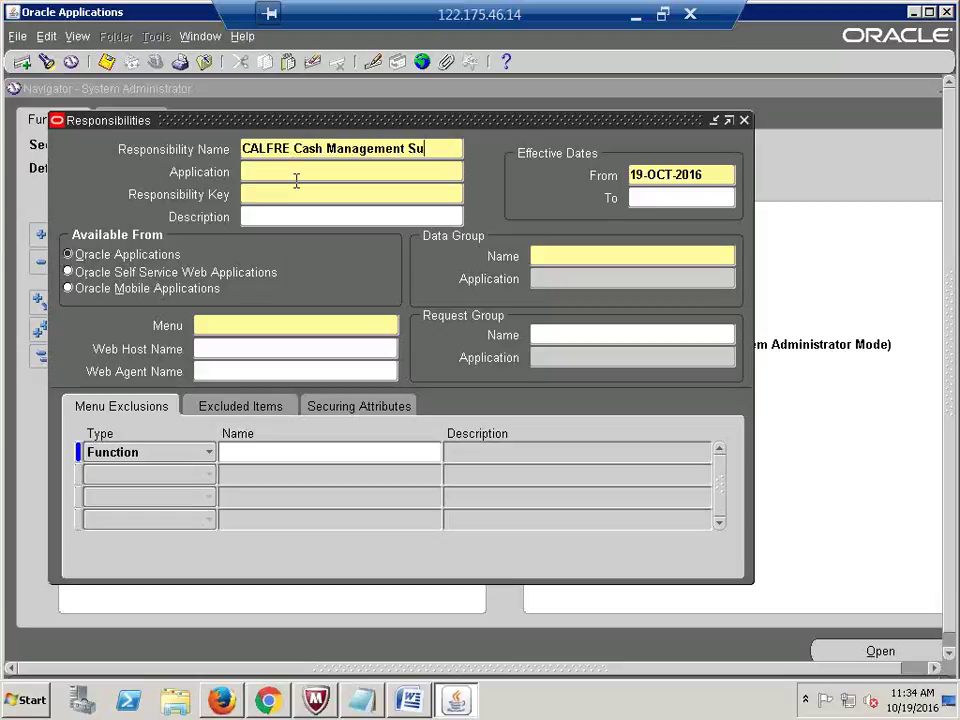
text(per User)
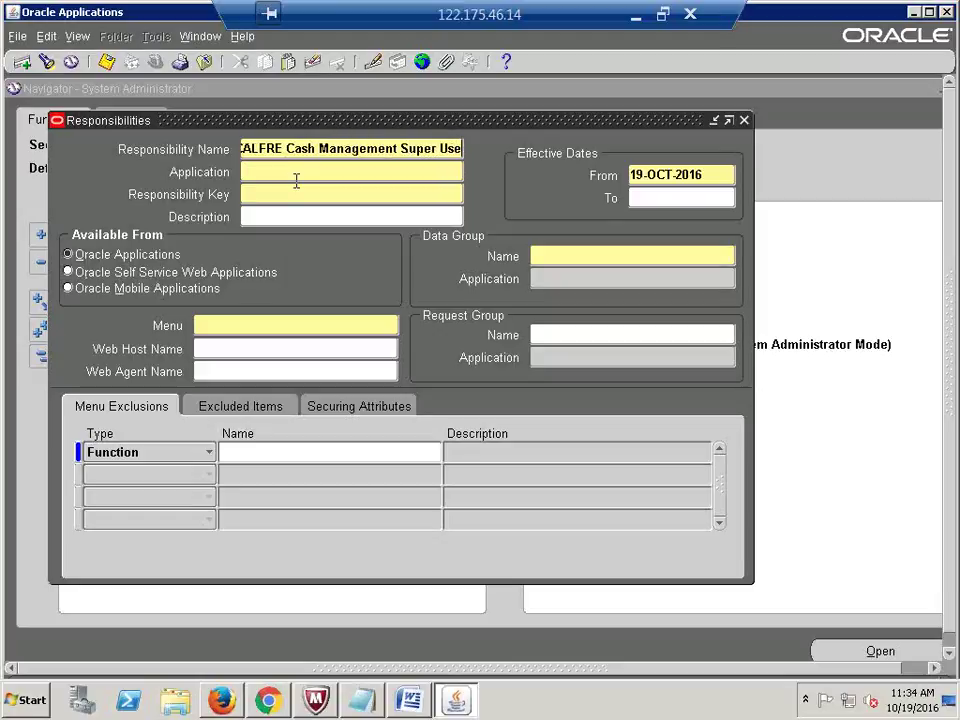
key(Tab)
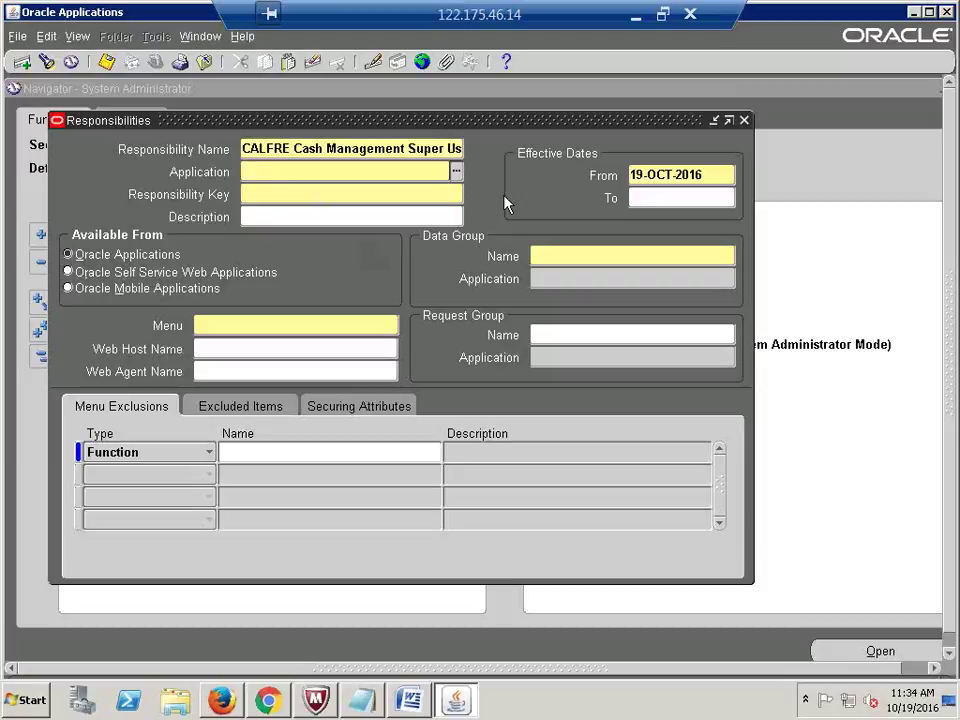
text(cash mana)
key(Tab)
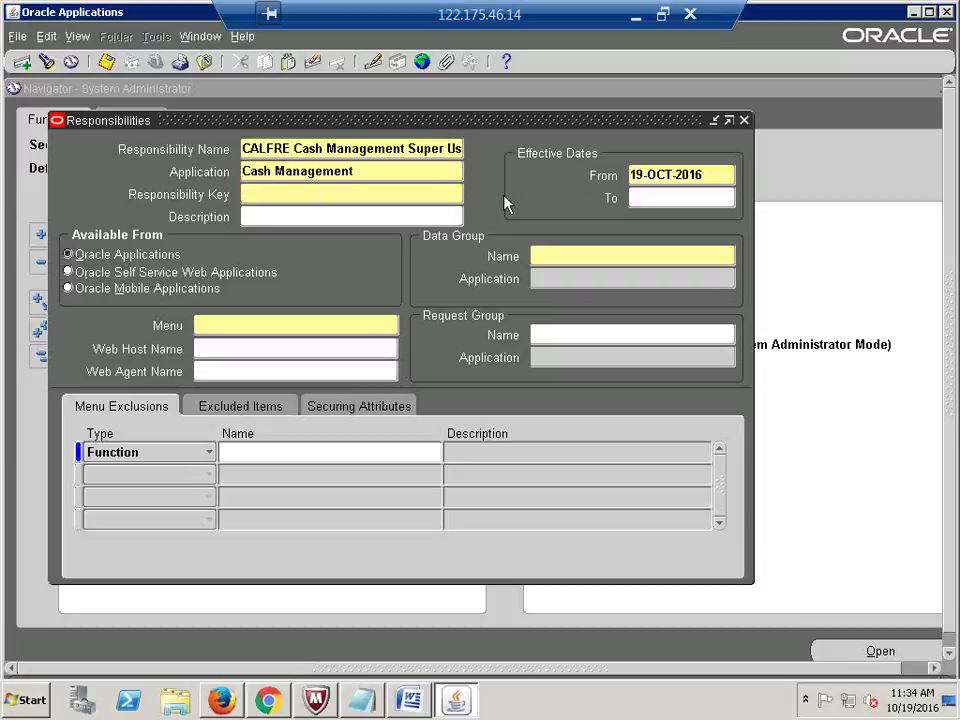
text(CALFRE_CM)
key(Tab)
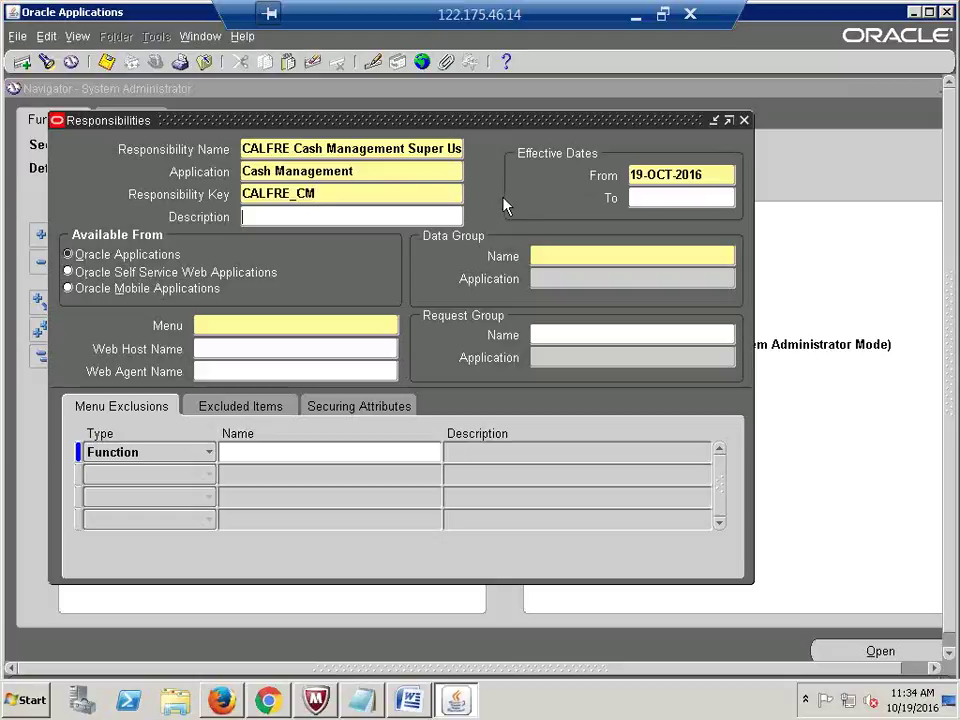
click(549, 257)
text(STAND)
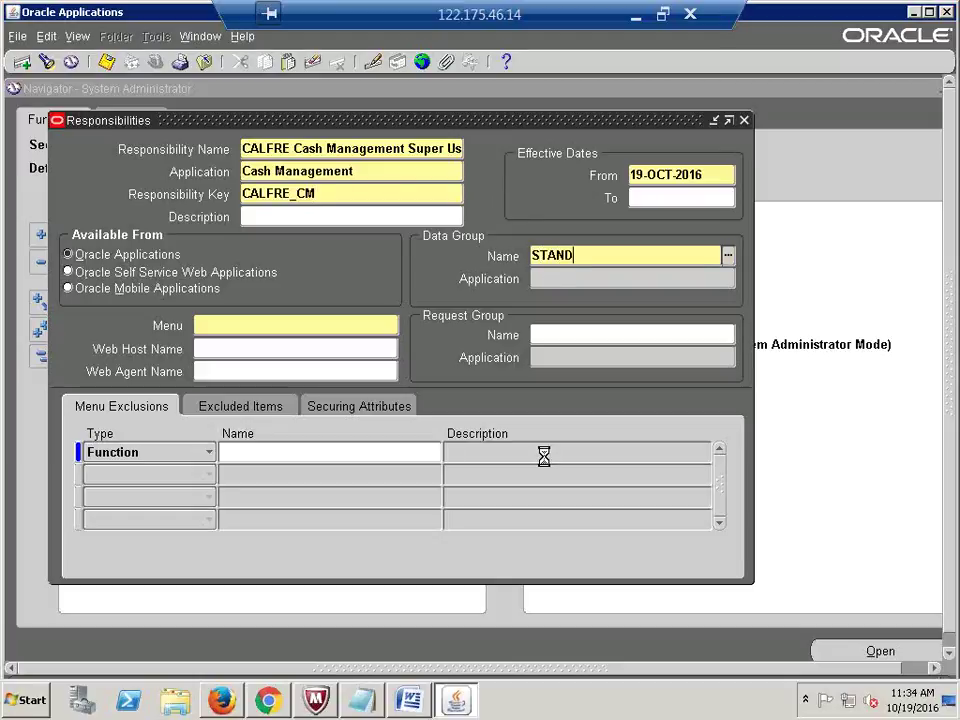
key(Tab)
text(CASH MAN)
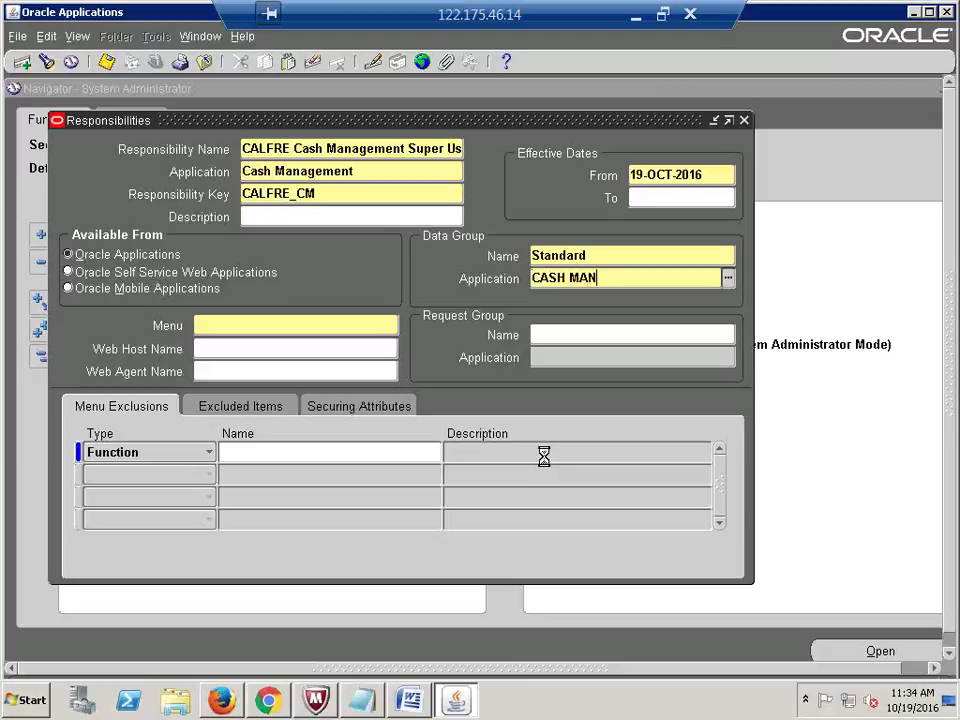
key(Tab)
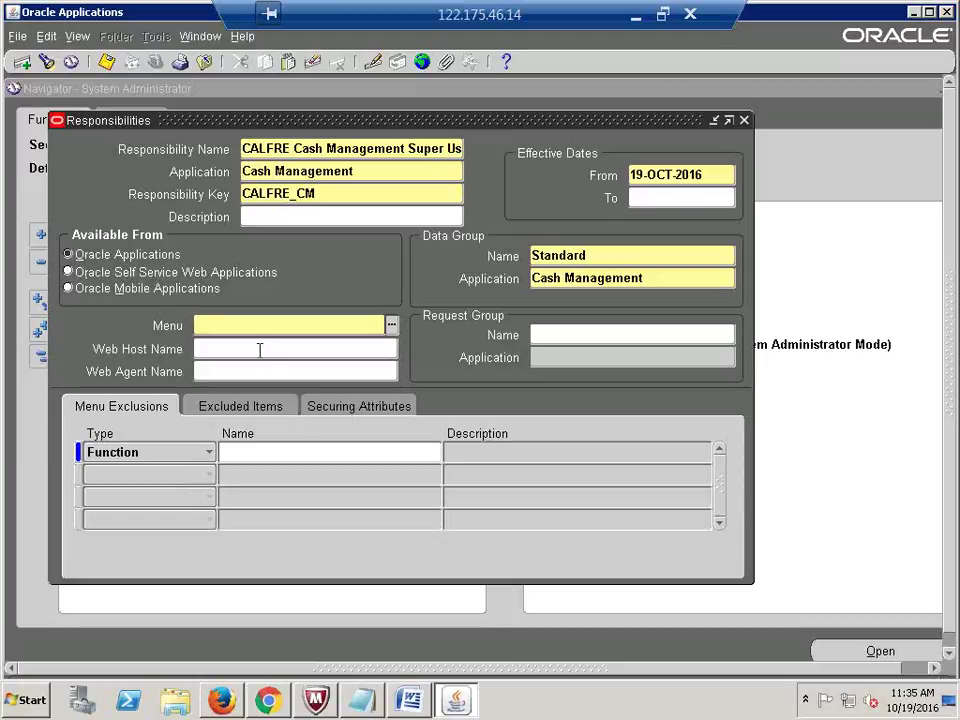
Step: Set the menu to CE_SUPERUSER from the Menus list
text(CE_SUPERUSER)
key(Tab)
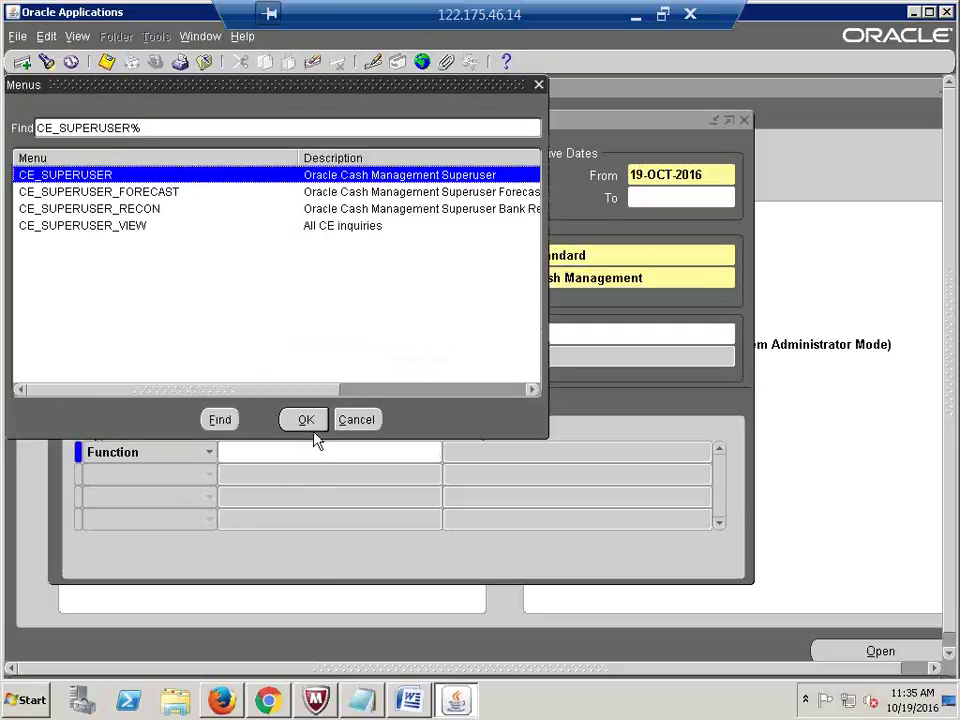
click(312, 428)
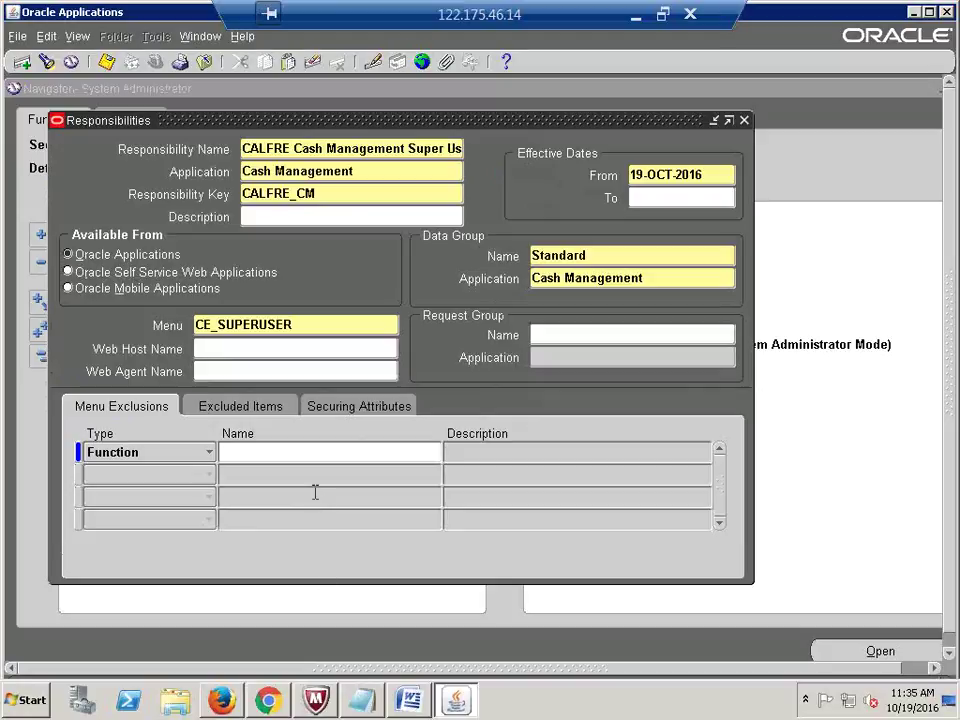
Step: Choose All Reports for Cash Management as the request group
click(559, 334)
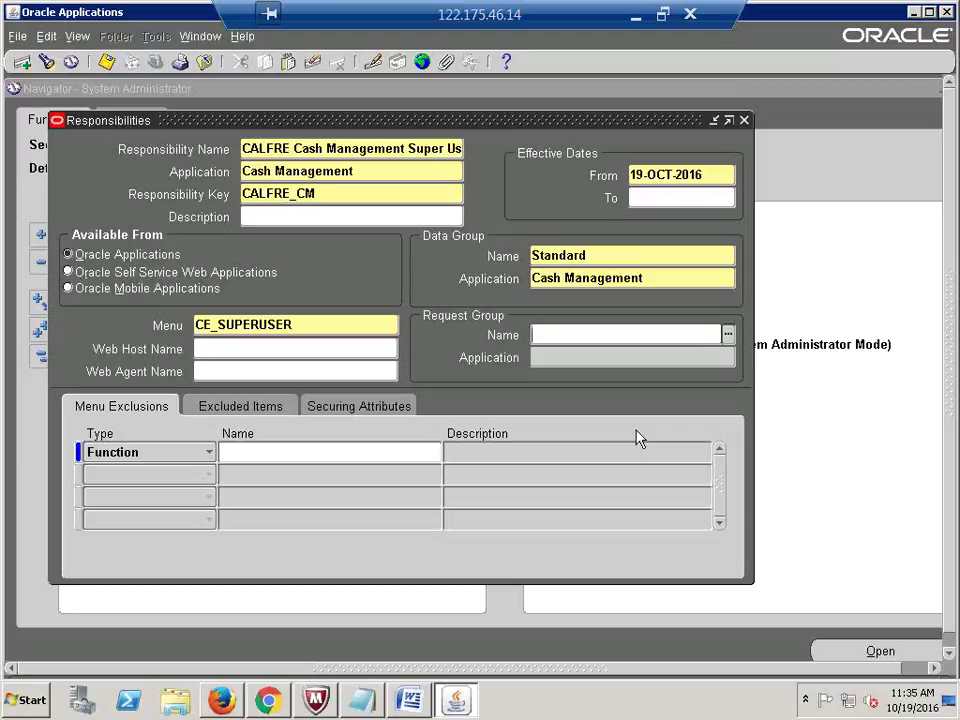
text(ALL REP)
key(Tab)
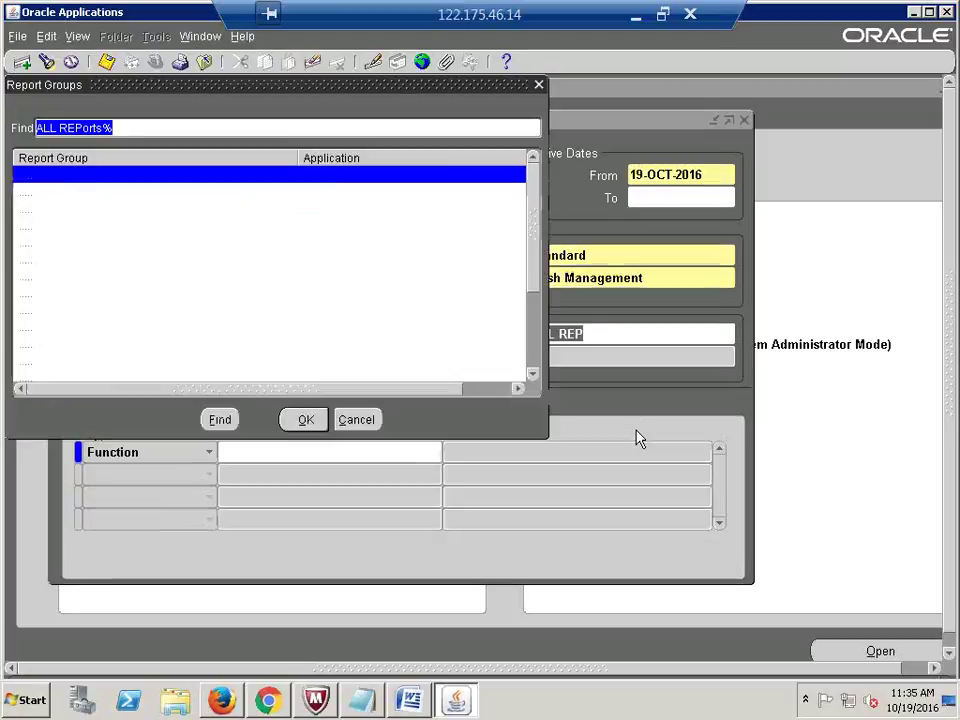
click(340, 226)
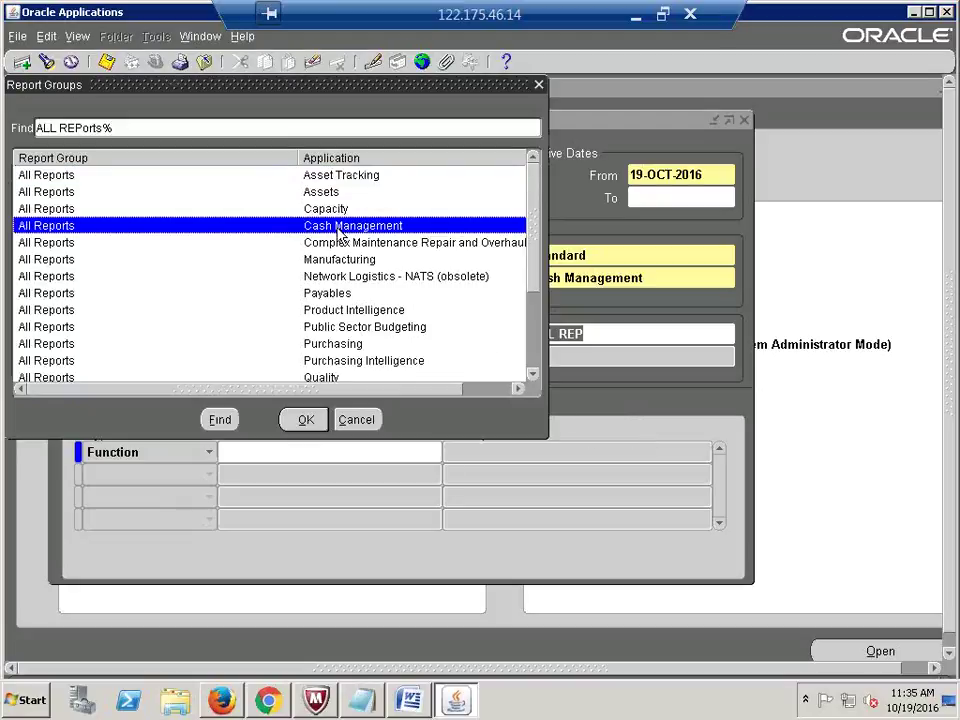
click(304, 421)
click(619, 334)
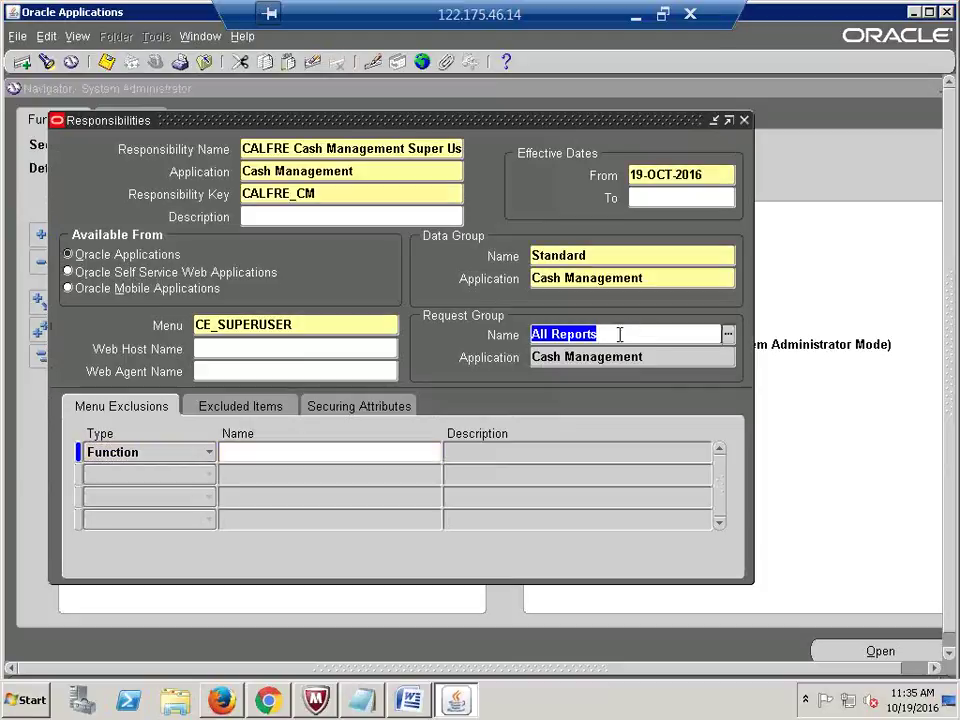
click(602, 334)
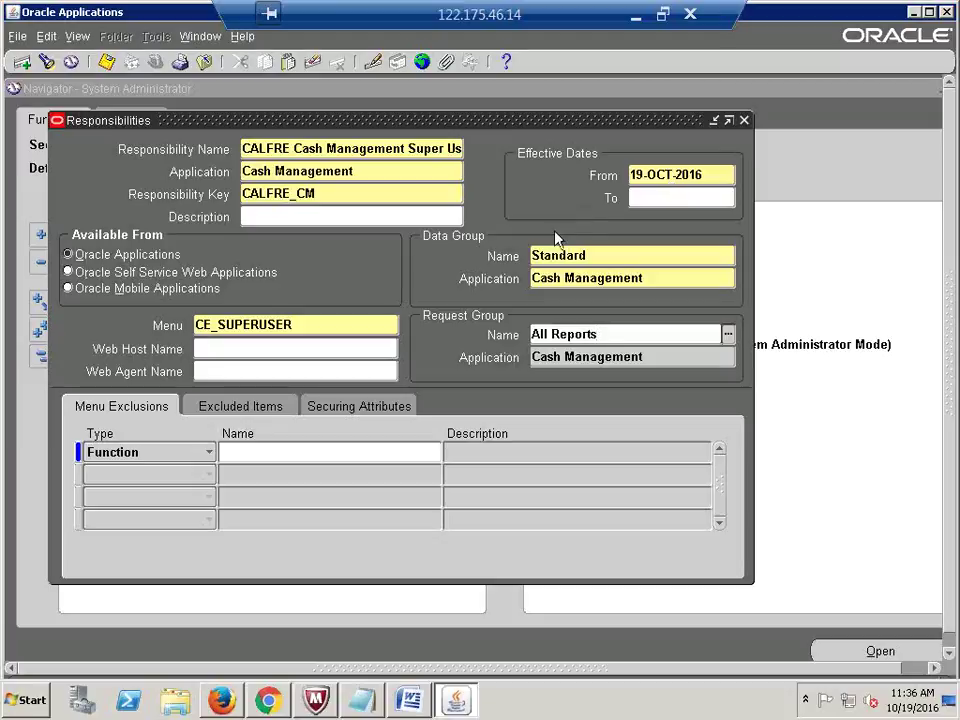
Step: Save the Cash Management responsibility and begin a blank record
key(ctrl+s)
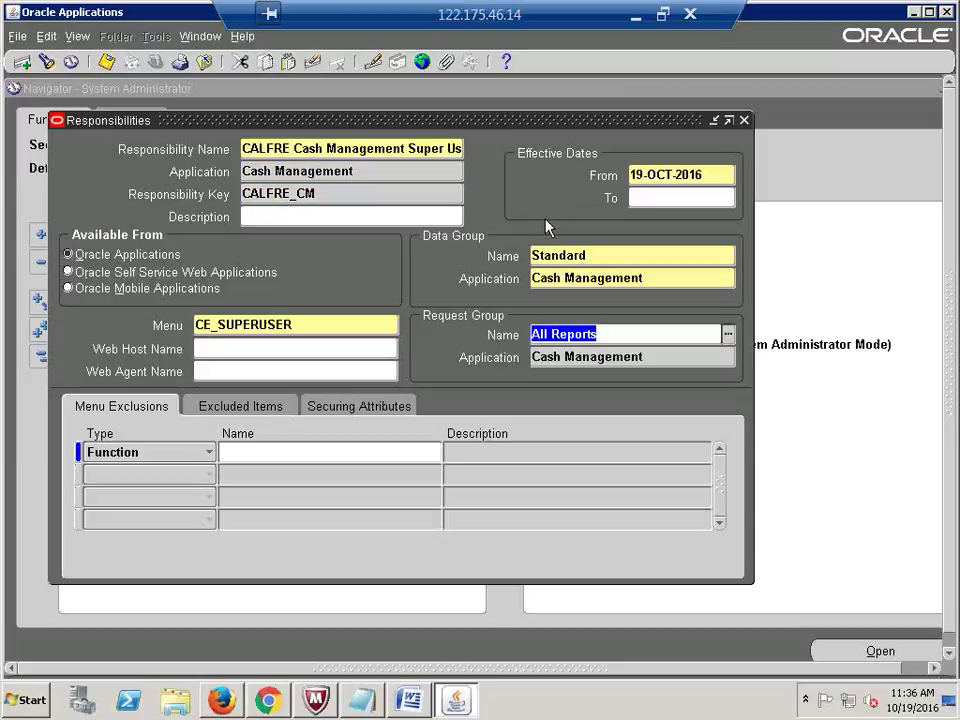
click(632, 336)
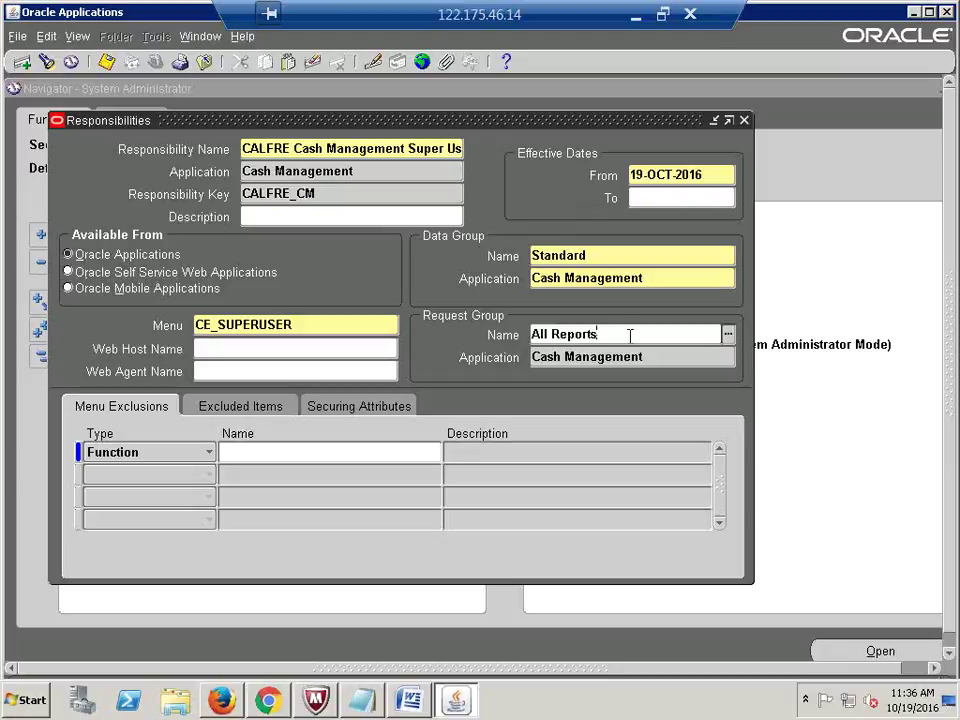
click(103, 62)
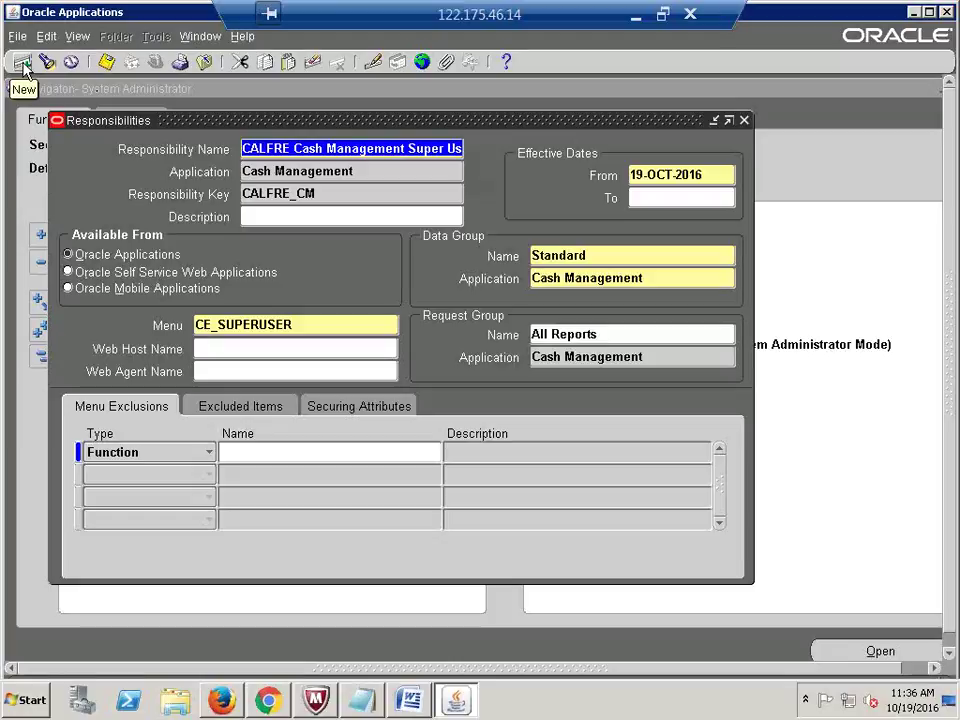
click(22, 64)
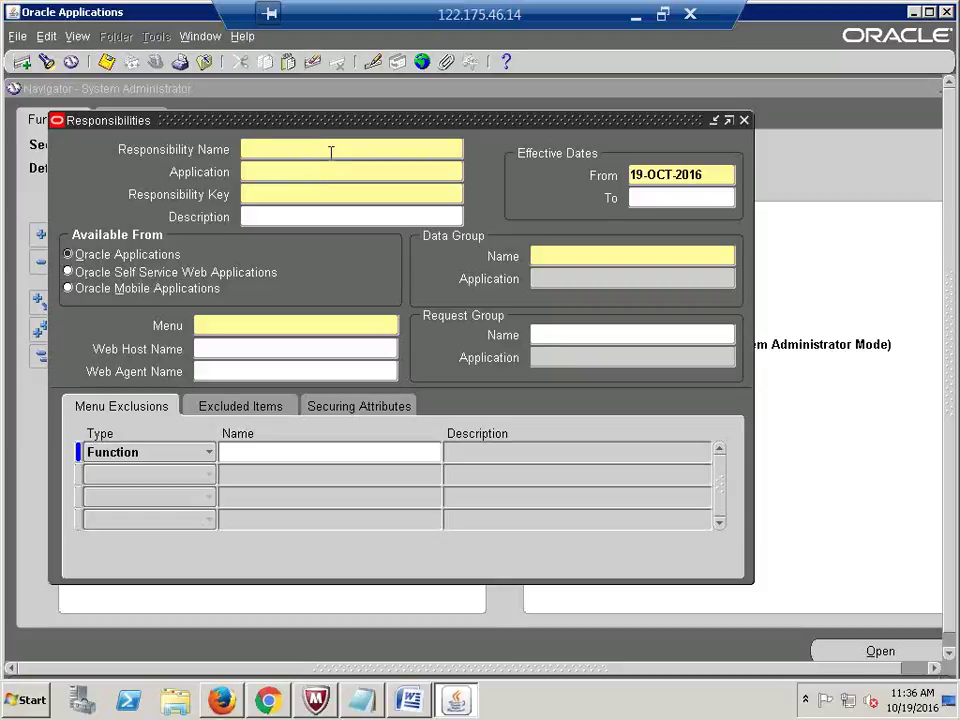
Step: Name the record 'CALFRE Fixed Assets Super User' for Assets with key CALFRE_FA
text(CALFRE Fixed)
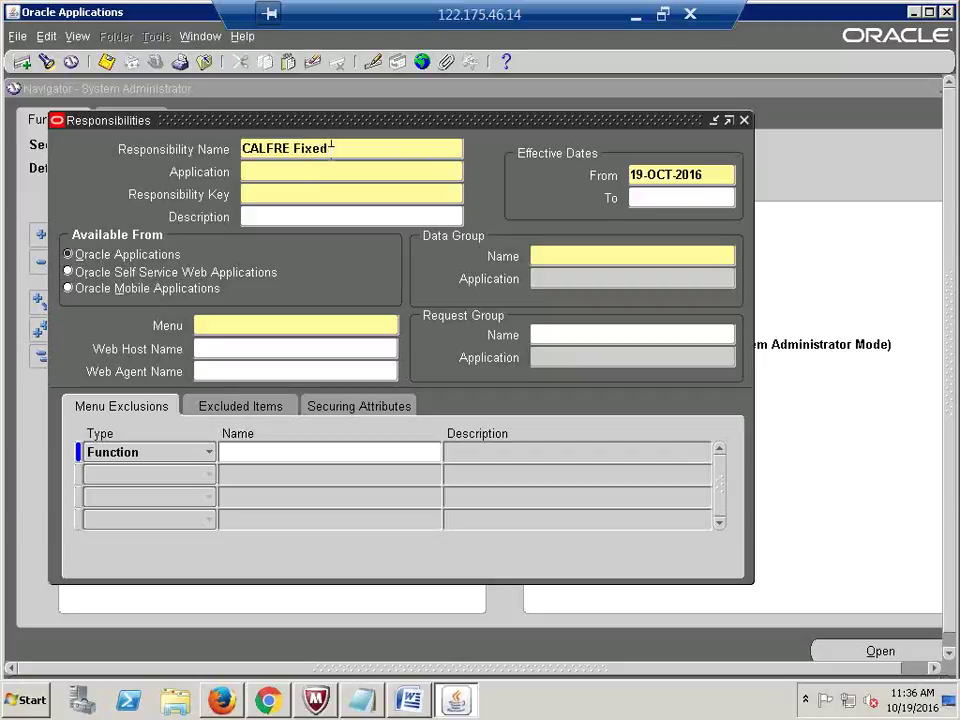
text( Assets Super User)
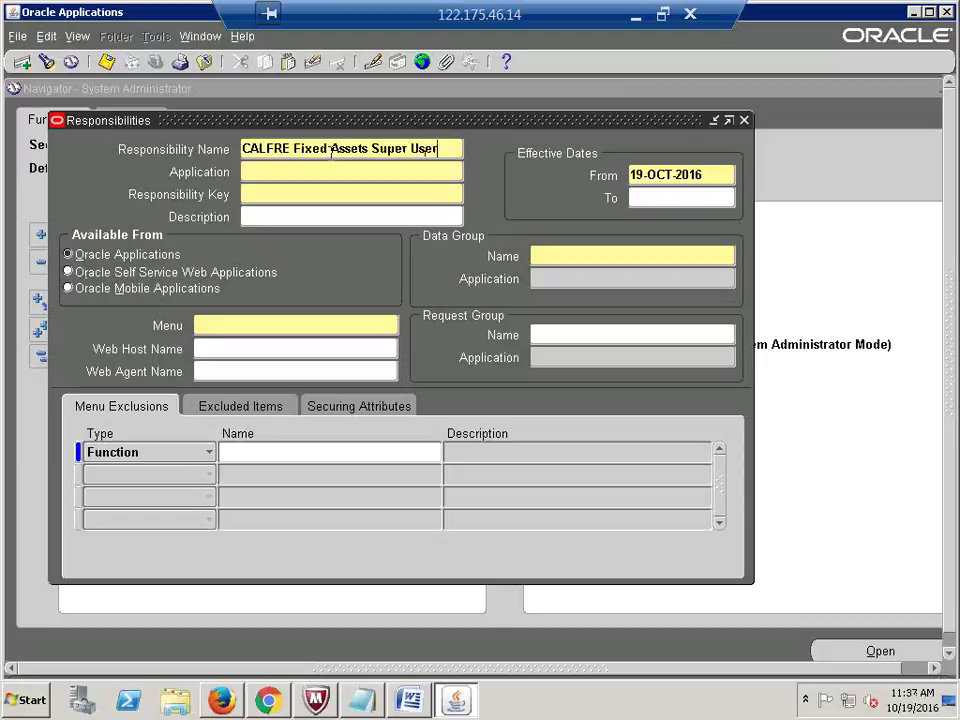
key(Tab)
text(Assets)
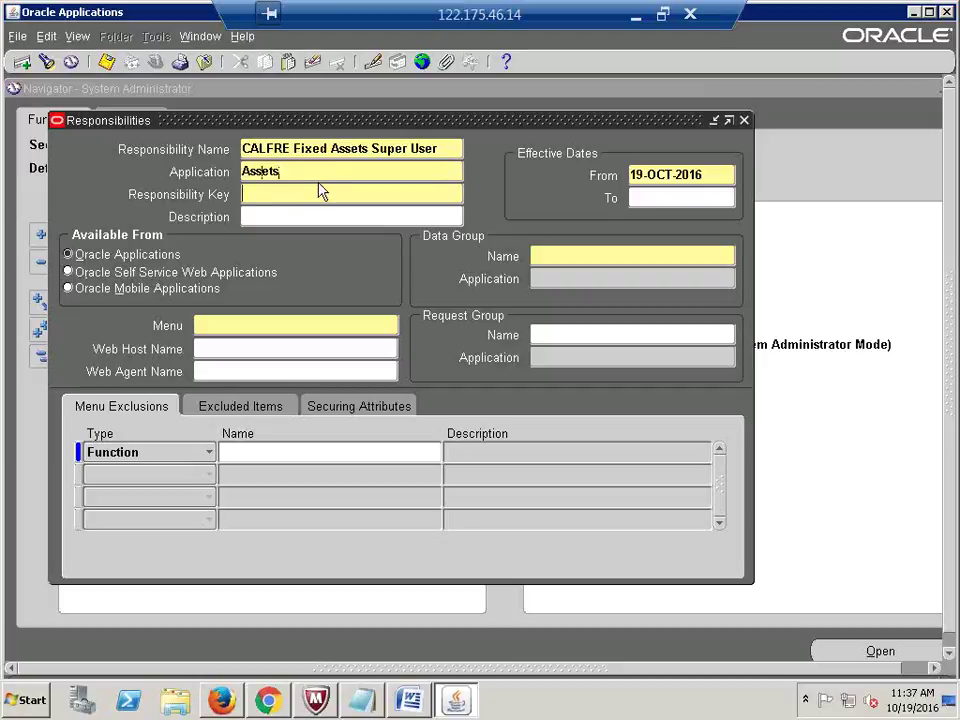
key(Tab)
text(CALFRE_FA)
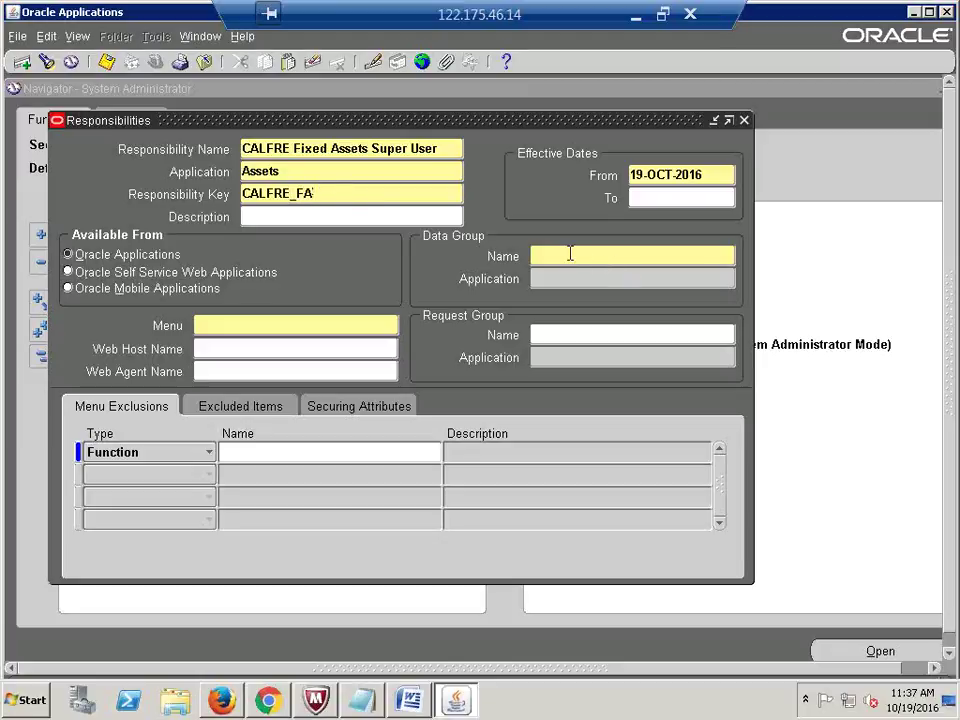
Step: Set the data group to Standard / Assets and the menu to FA_MAIN
click(568, 254)
text(STA)
key(Tab)
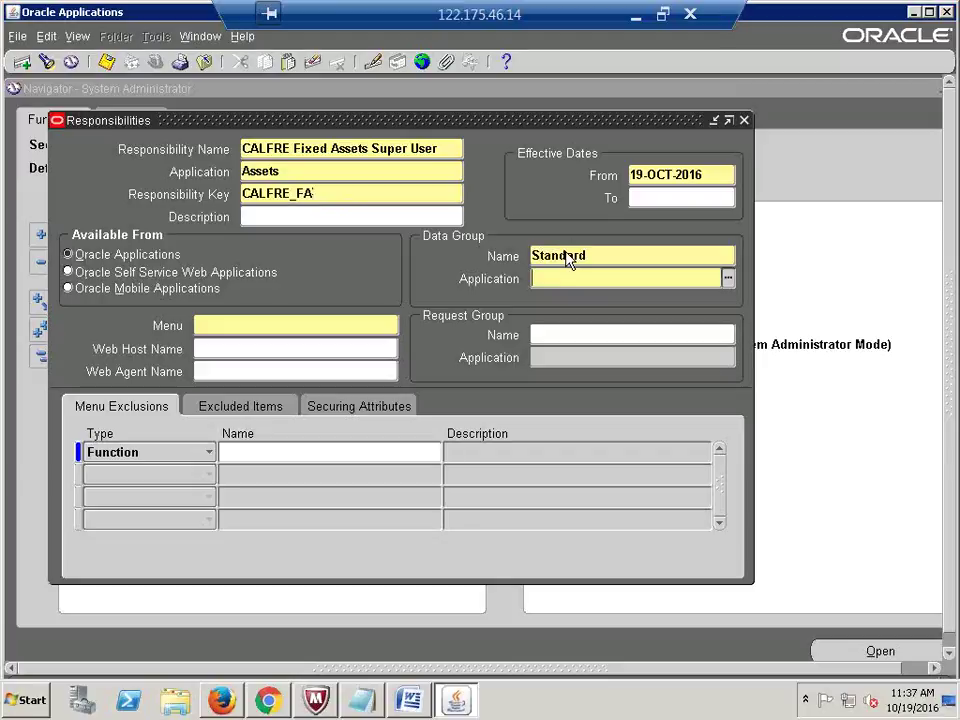
text(ASSET)
key(Tab)
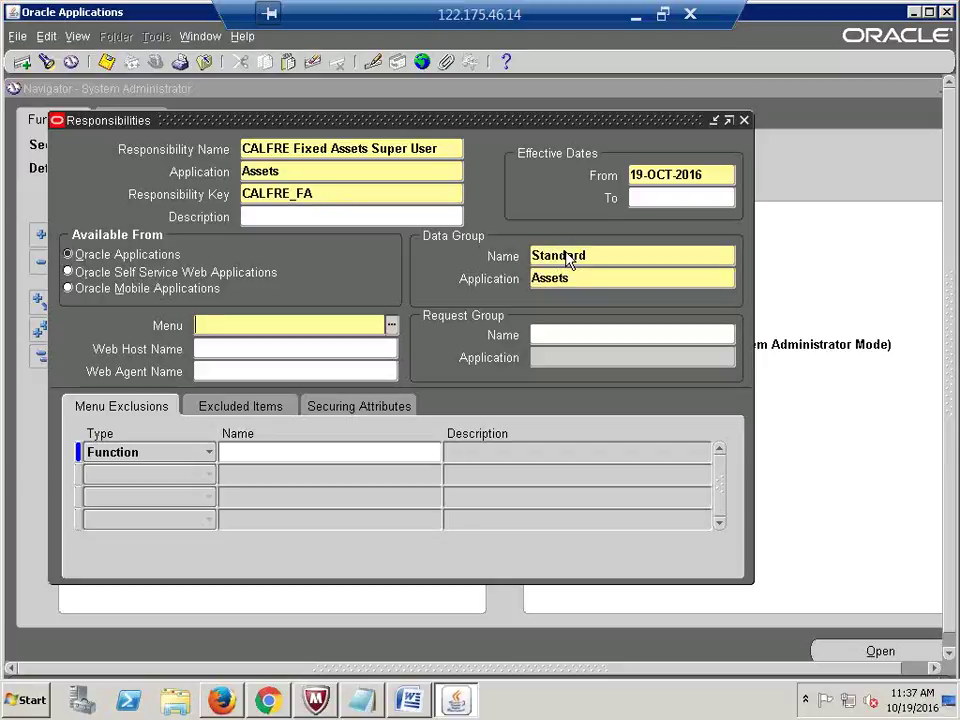
text(FA_MAIN)
key(Tab)
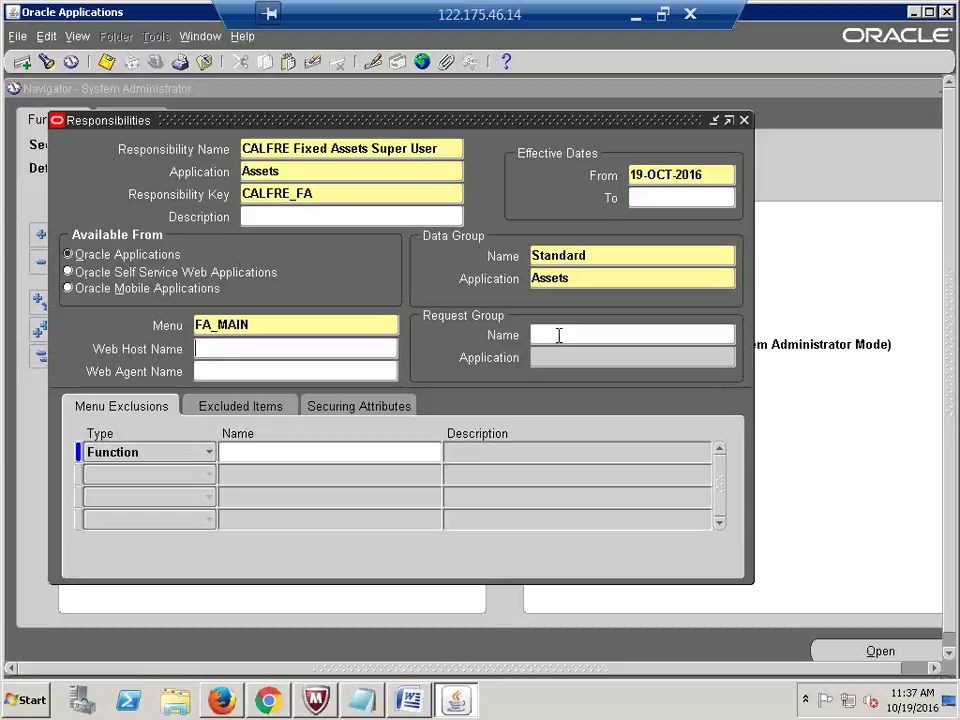
Step: Enter 'All Repor' as the request group and list matching report groups
click(559, 335)
text(All)
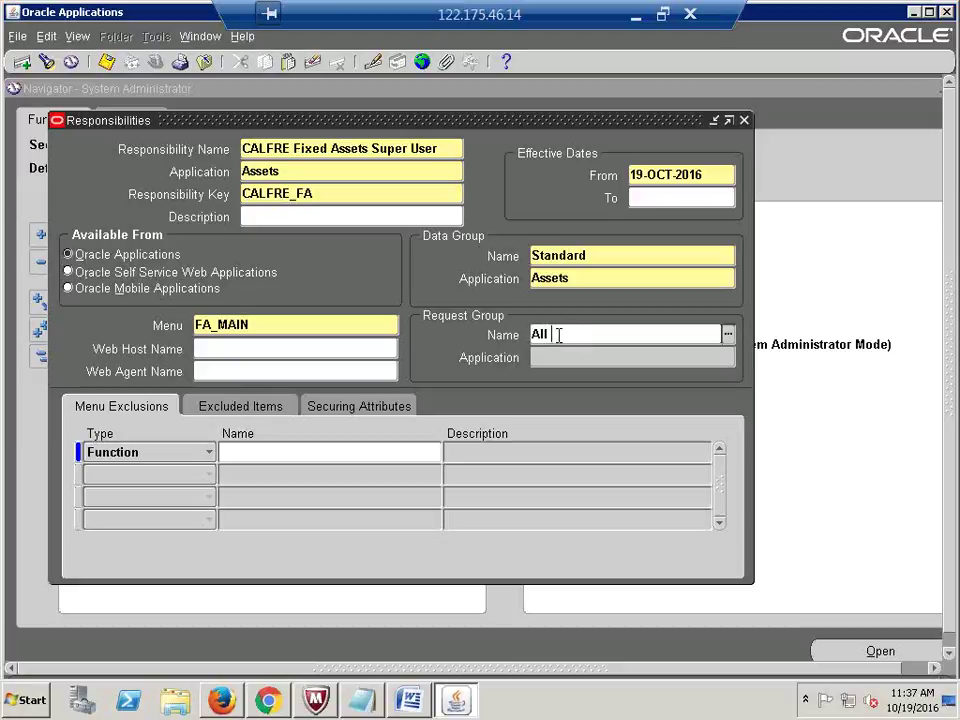
text( Repor)
key(Tab)
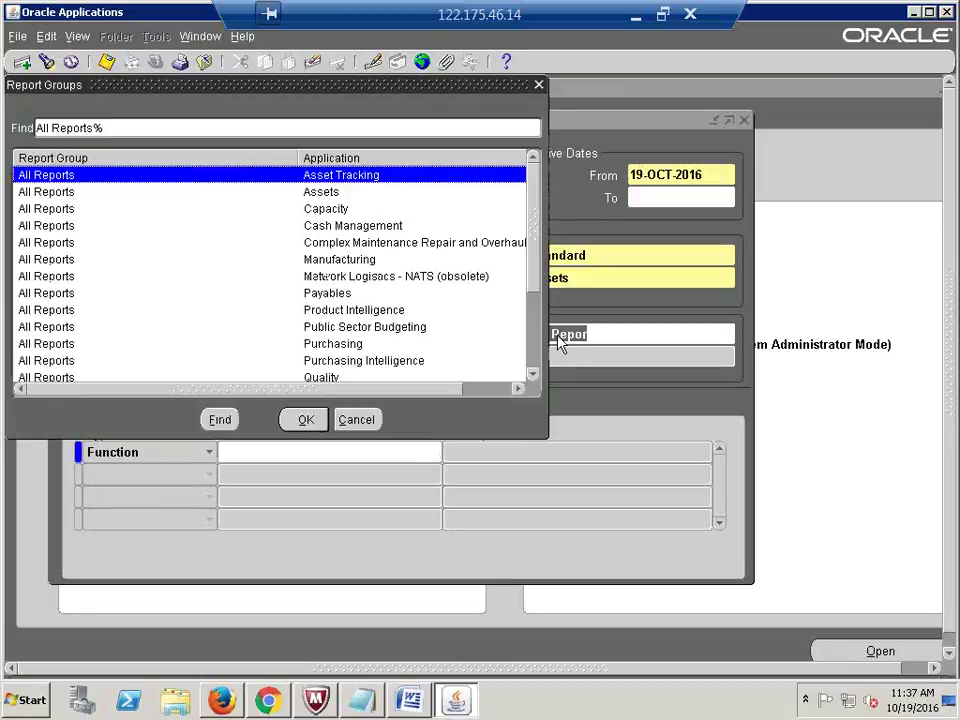
Step: Choose All Reports (Assets) as the request group and save the Fixed Assets responsibility
click(318, 195)
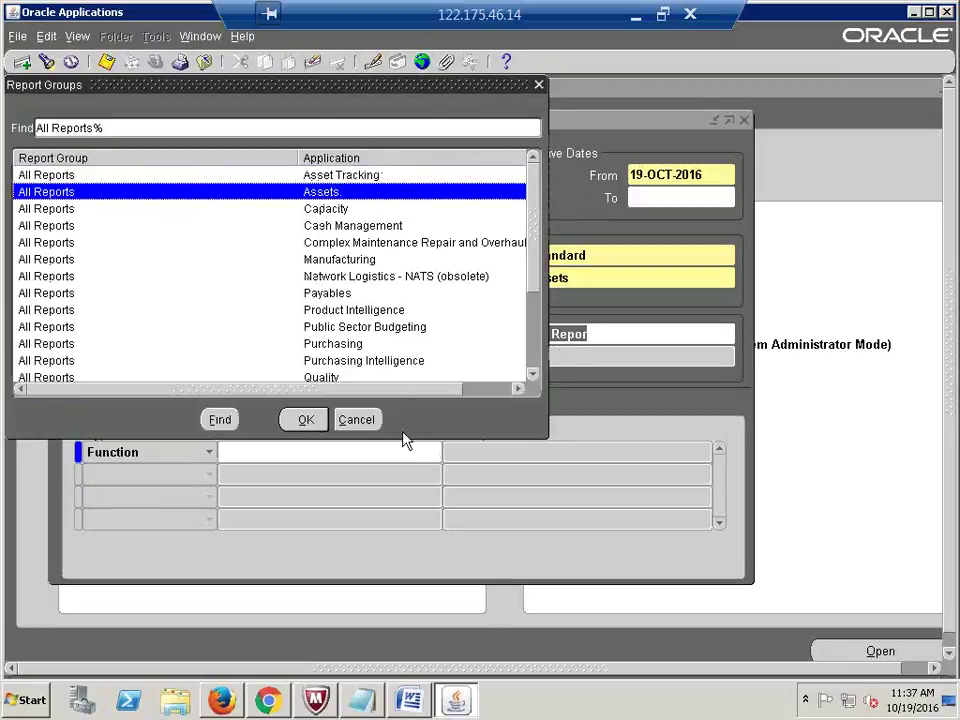
click(308, 421)
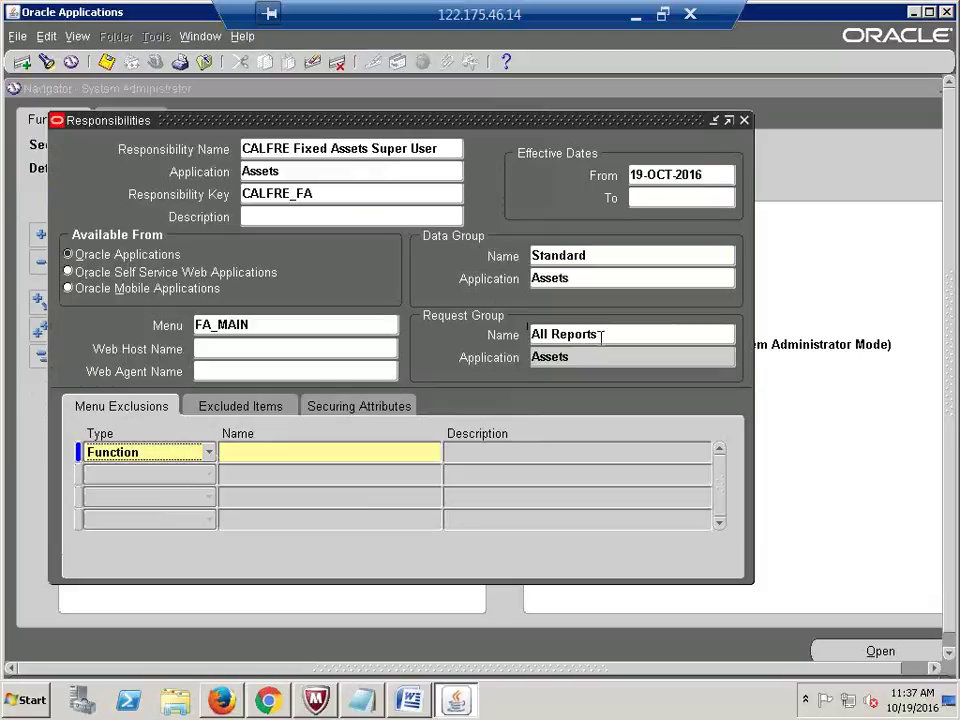
triple_click(601, 336)
click(608, 335)
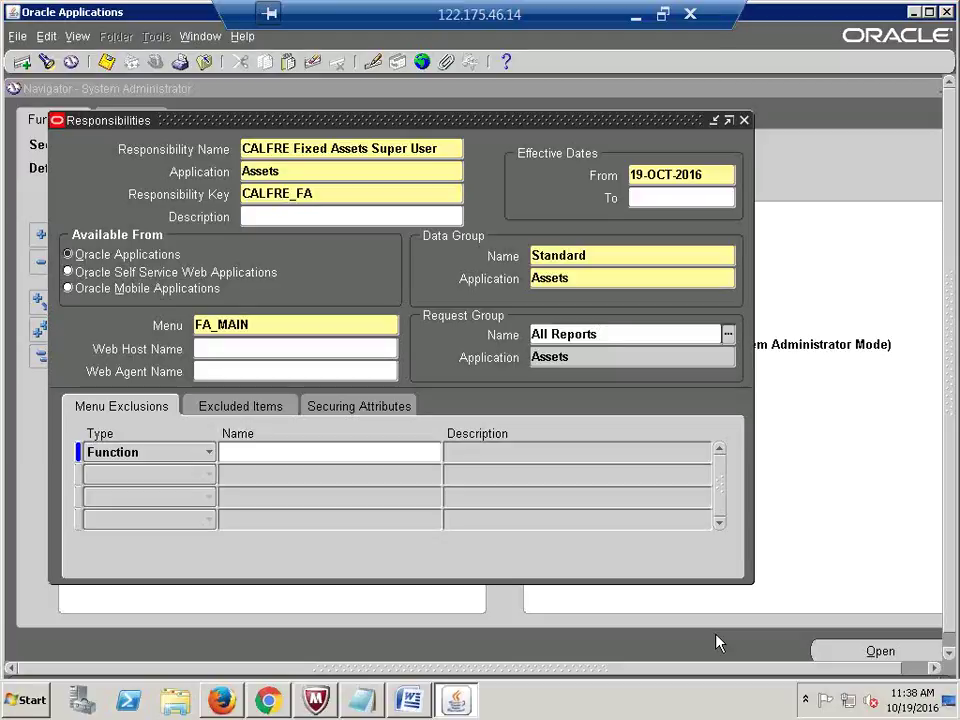
key(ctrl+s)
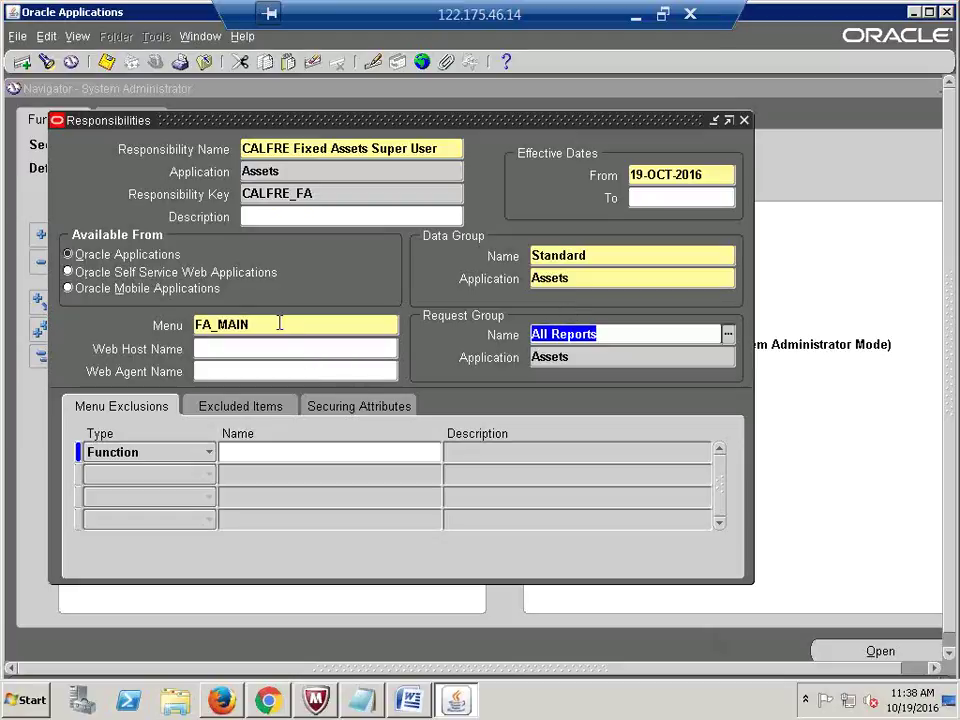
Step: Review the saved FA_MAIN menu value and the responsibility name
double_click(283, 324)
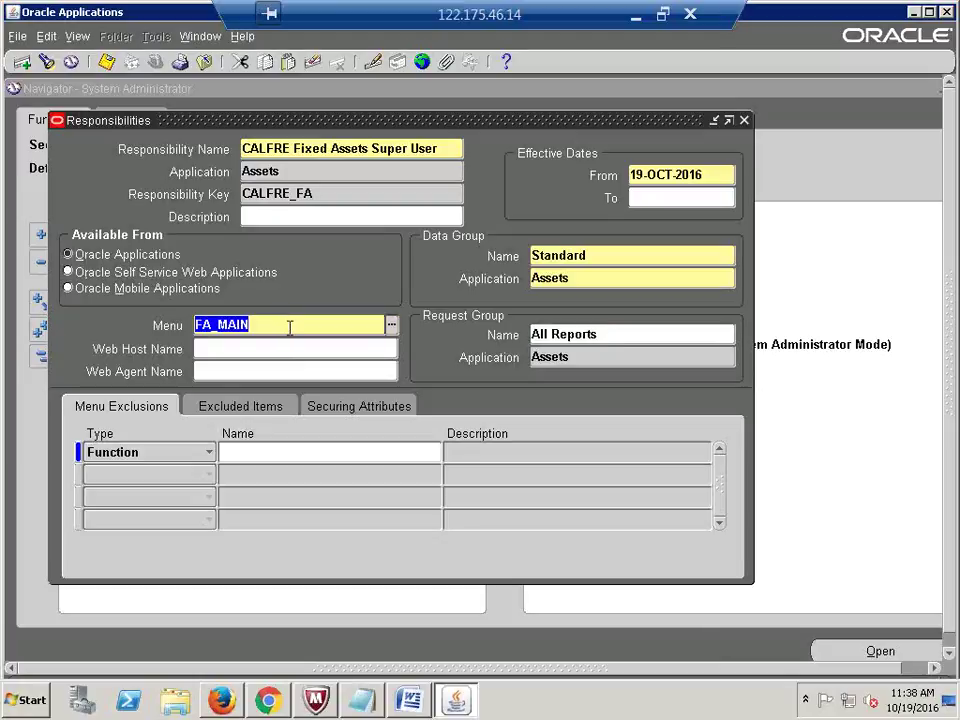
click(289, 328)
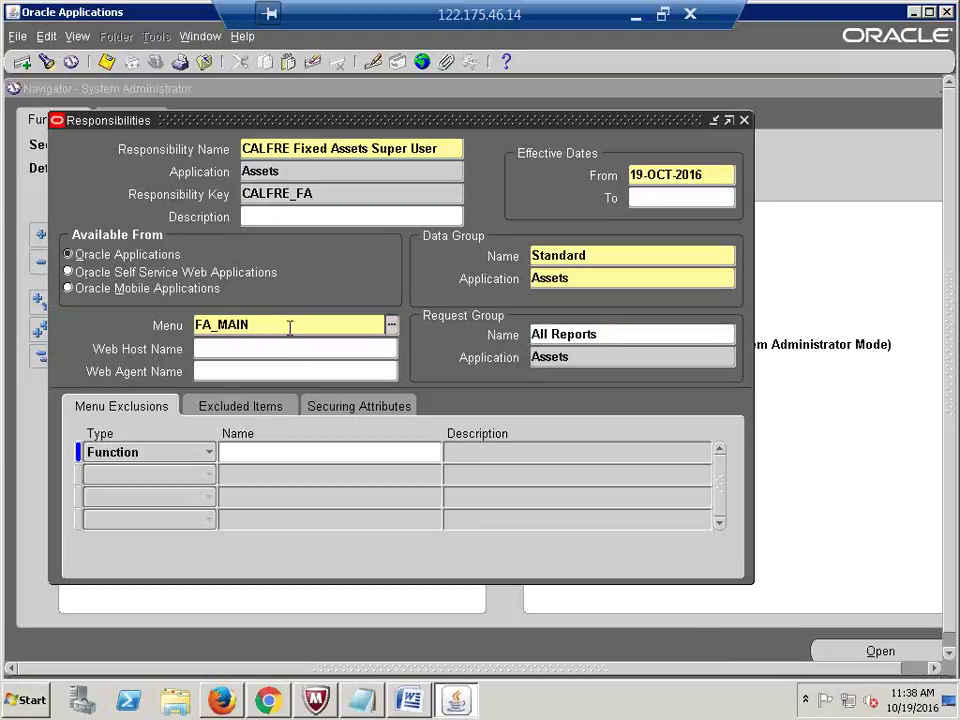
double_click(287, 325)
click(446, 150)
triple_click(446, 150)
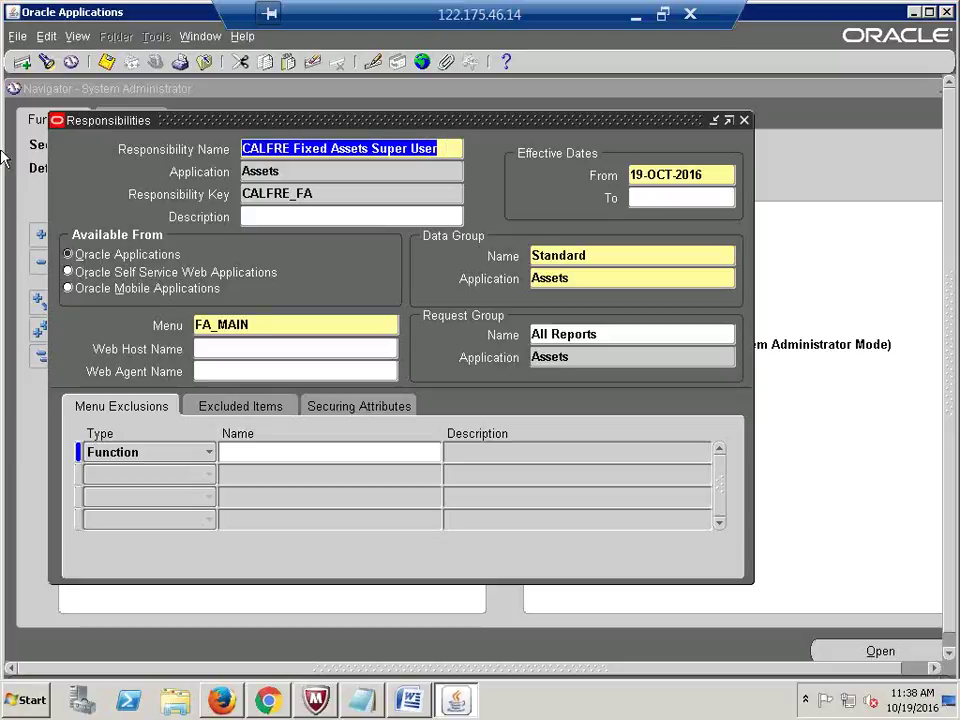
Step: Create a new responsibility named CALFRE Human Resources Super User for the Human Resources application
click(22, 62)
click(24, 64)
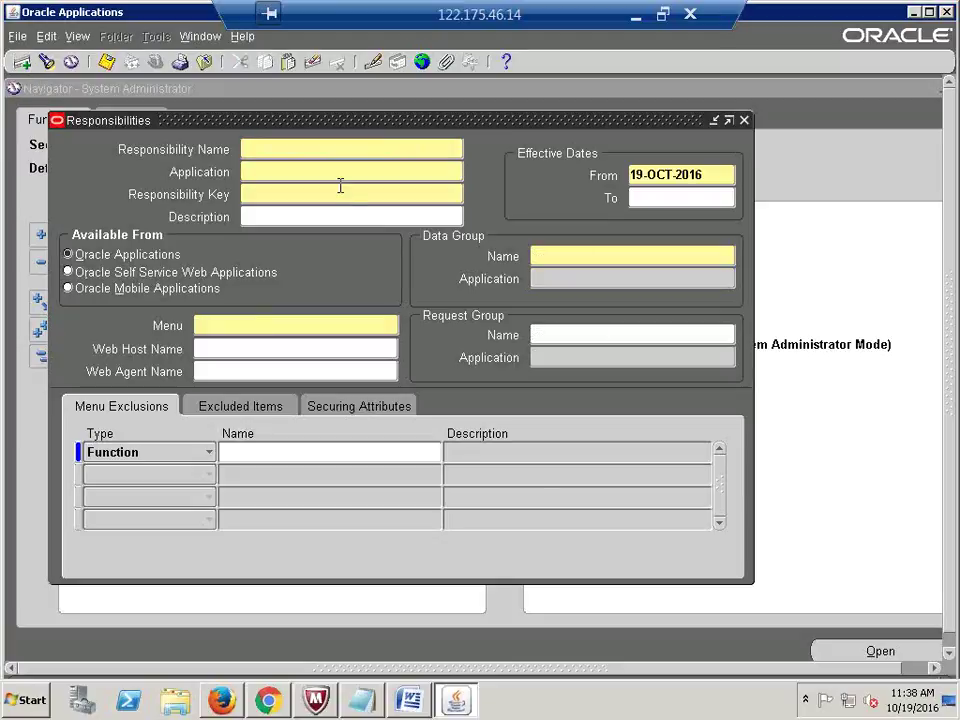
text(CALFRE Human)
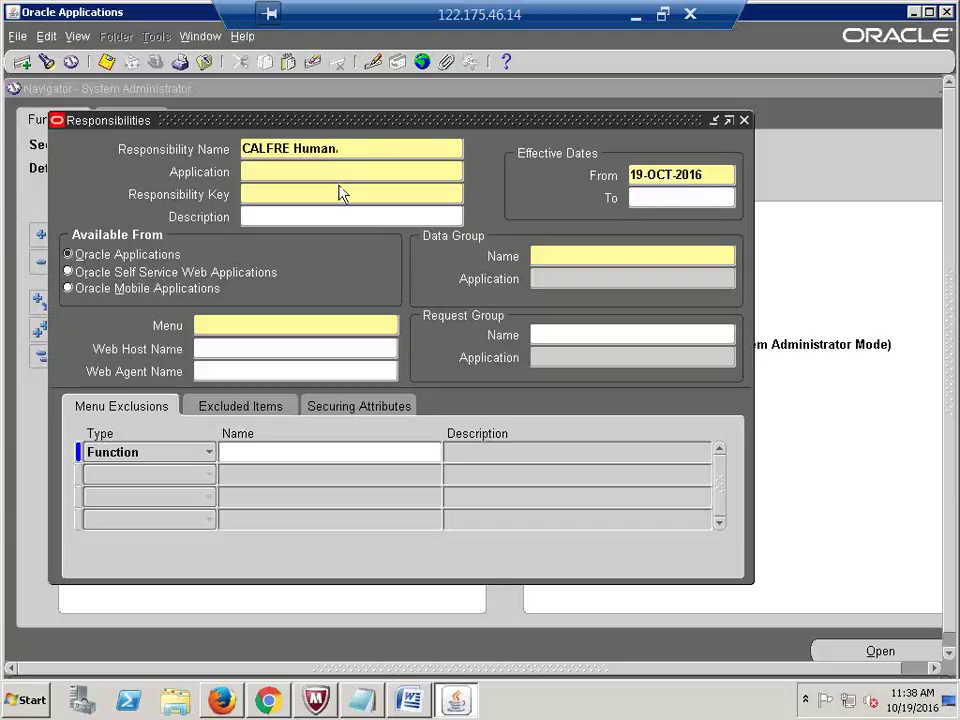
text( Resources Super User)
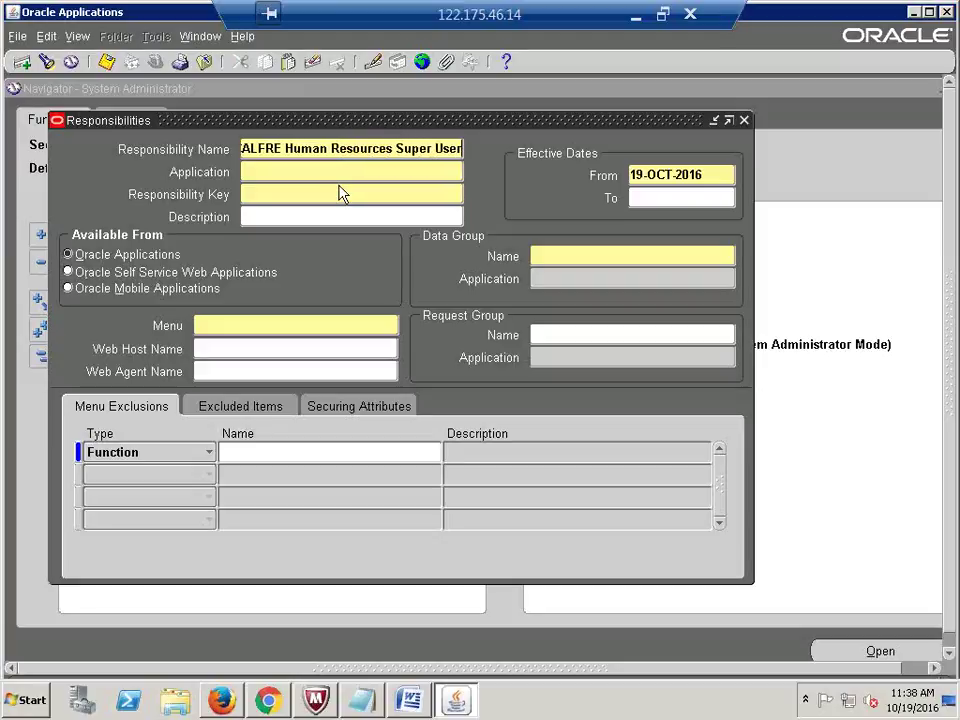
key(Tab)
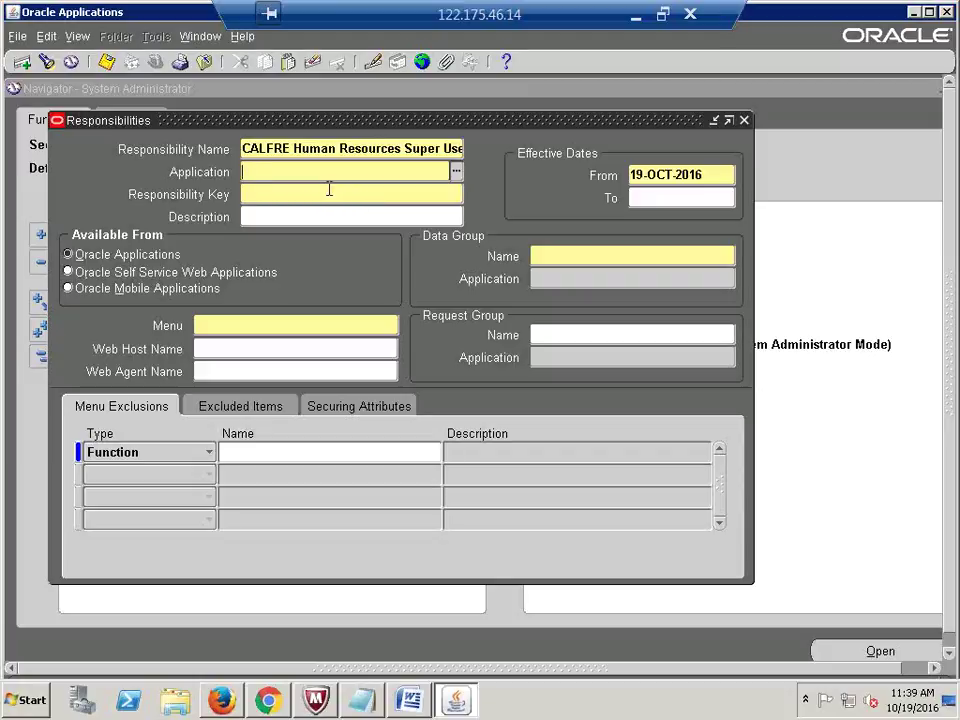
text(human resources)
key(Tab)
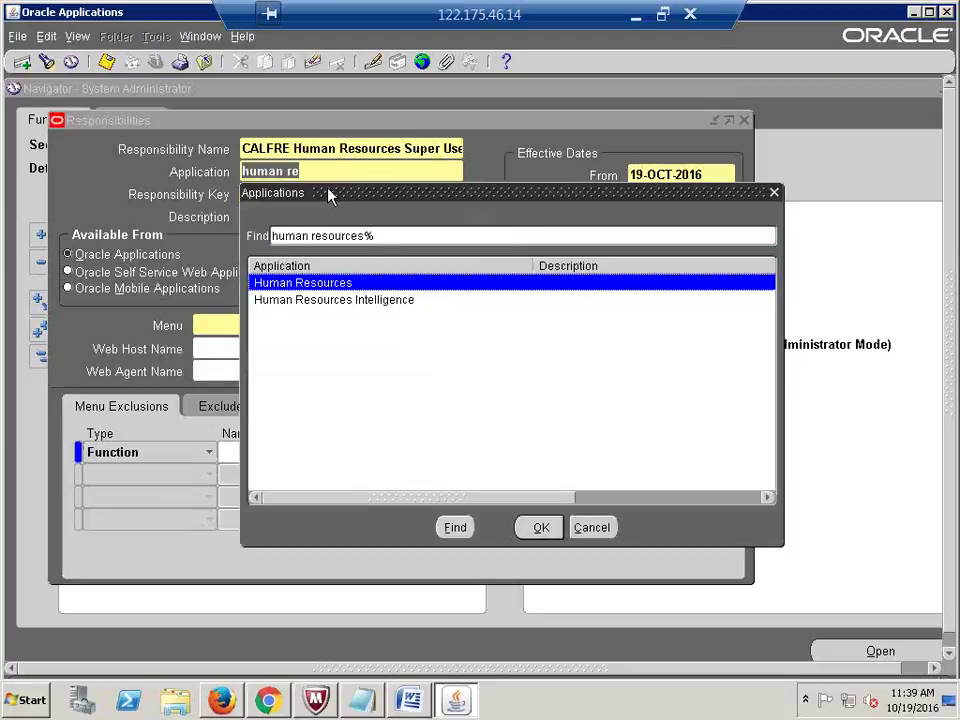
key(Return)
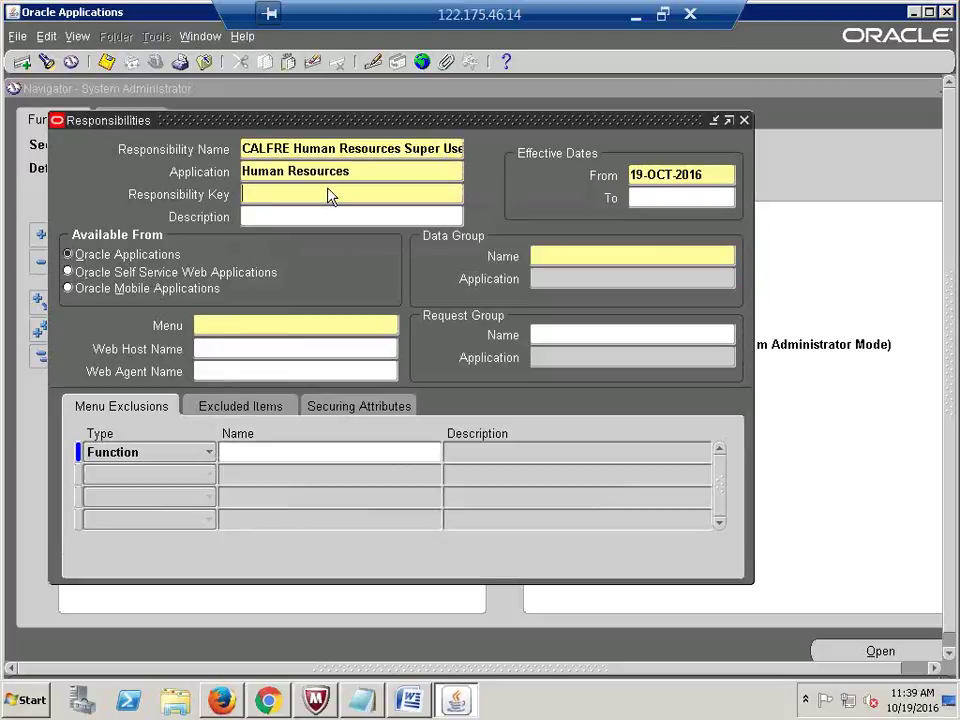
Step: Enter CALFRE_HRMS as the responsibility key
text(CALFRE)
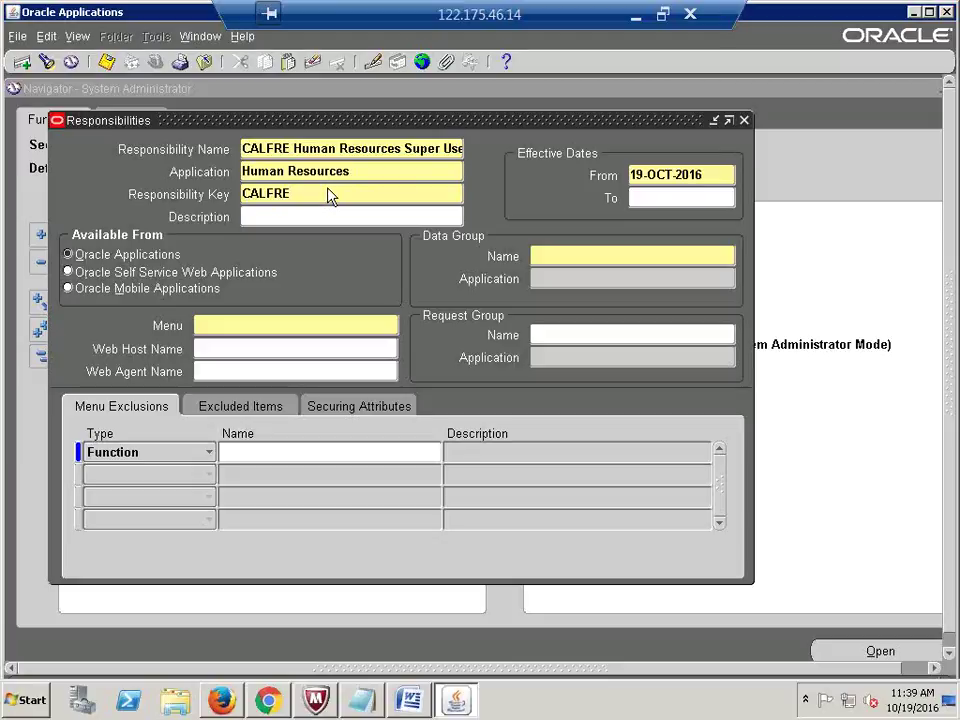
text(_HRMS)
key(Tab)
click(552, 254)
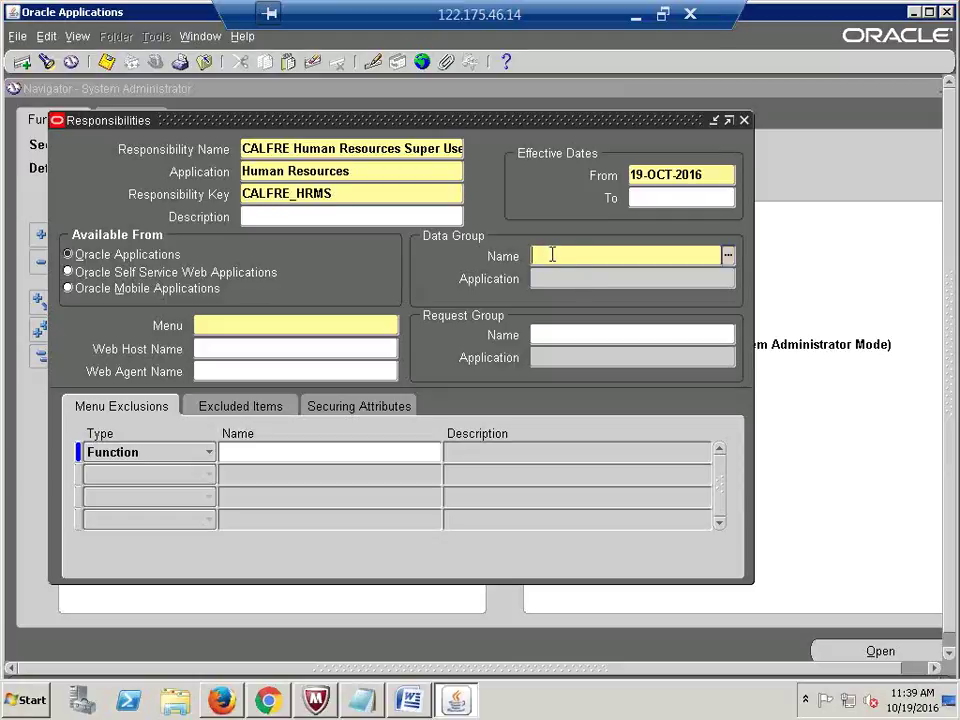
Step: Set the data group to Standard with Human Resources as its application
text(stand)
key(Tab)
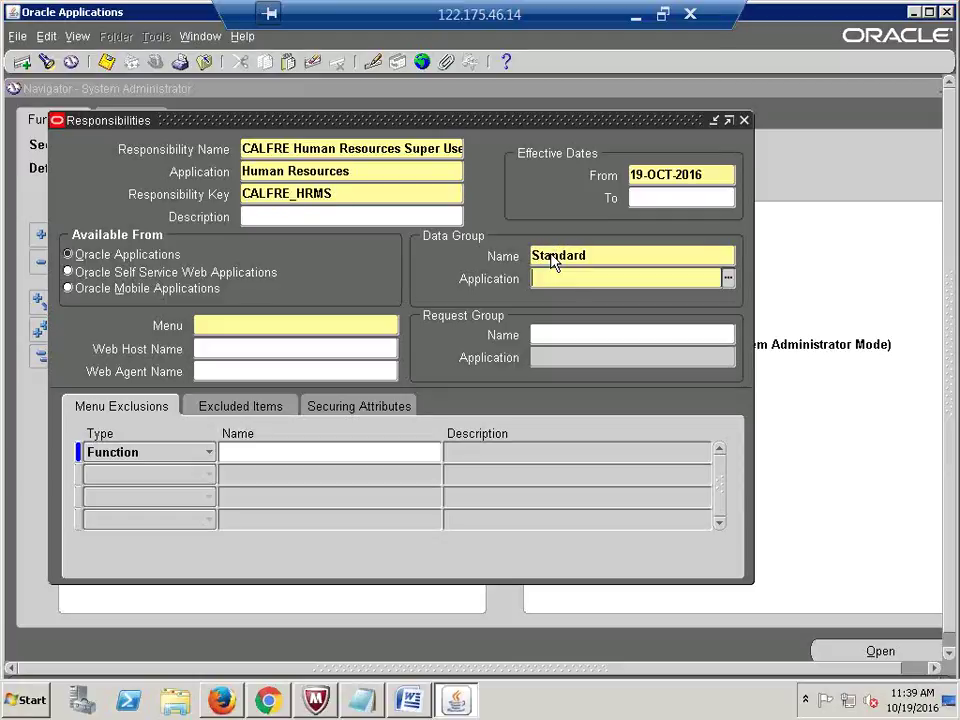
text(human re)
key(Tab)
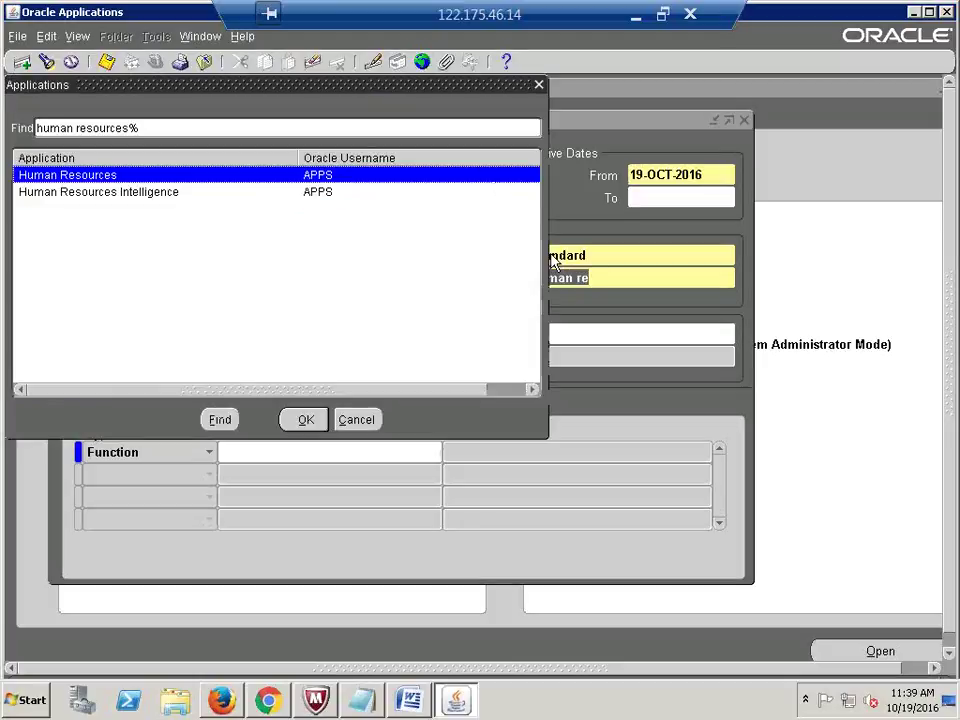
key(Return)
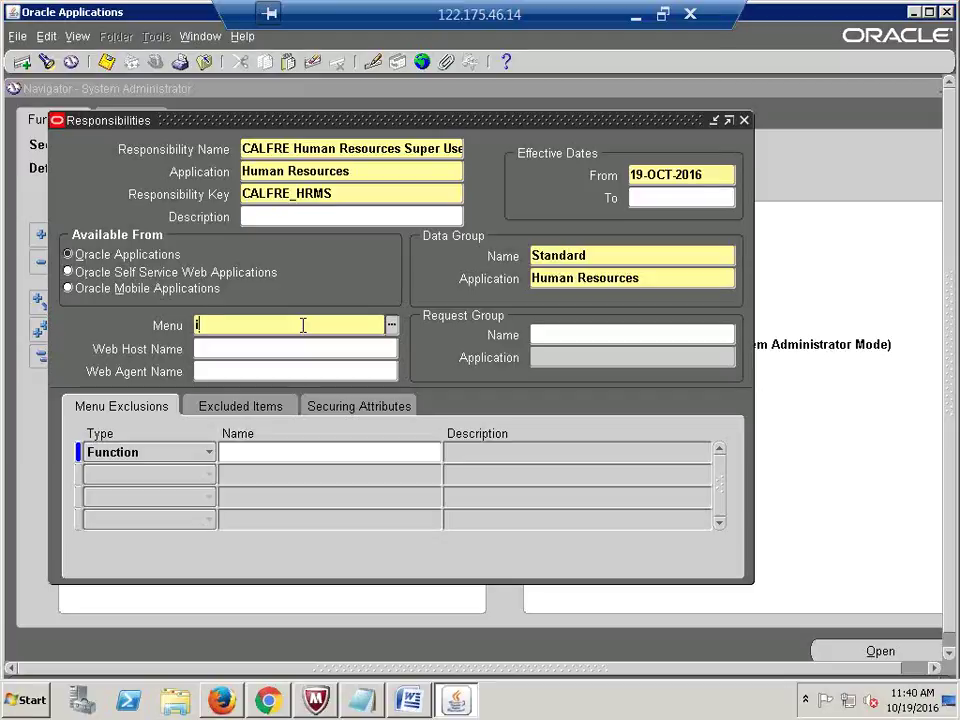
Step: Set the menu to India HRMS Navigator by typing India HR
text(India HR)
key(Tab)
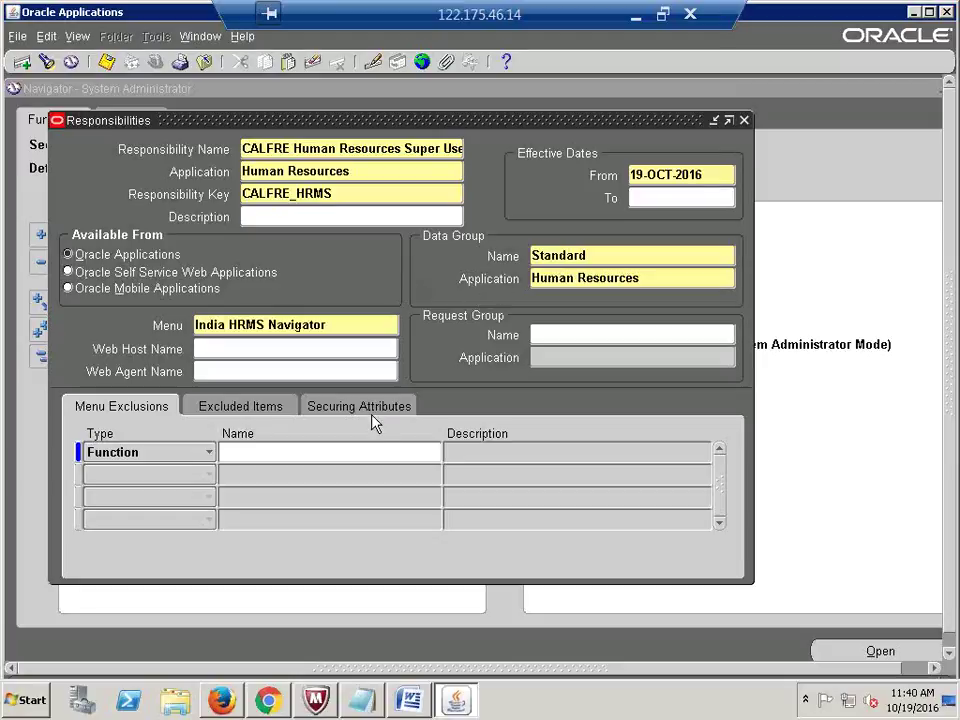
click(343, 326)
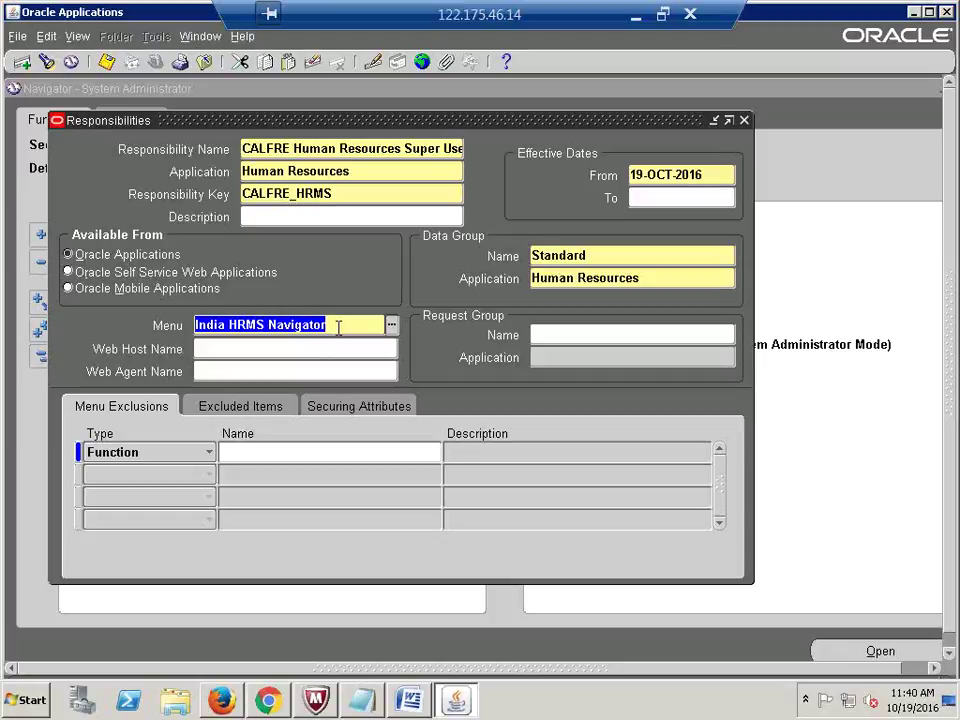
click(338, 327)
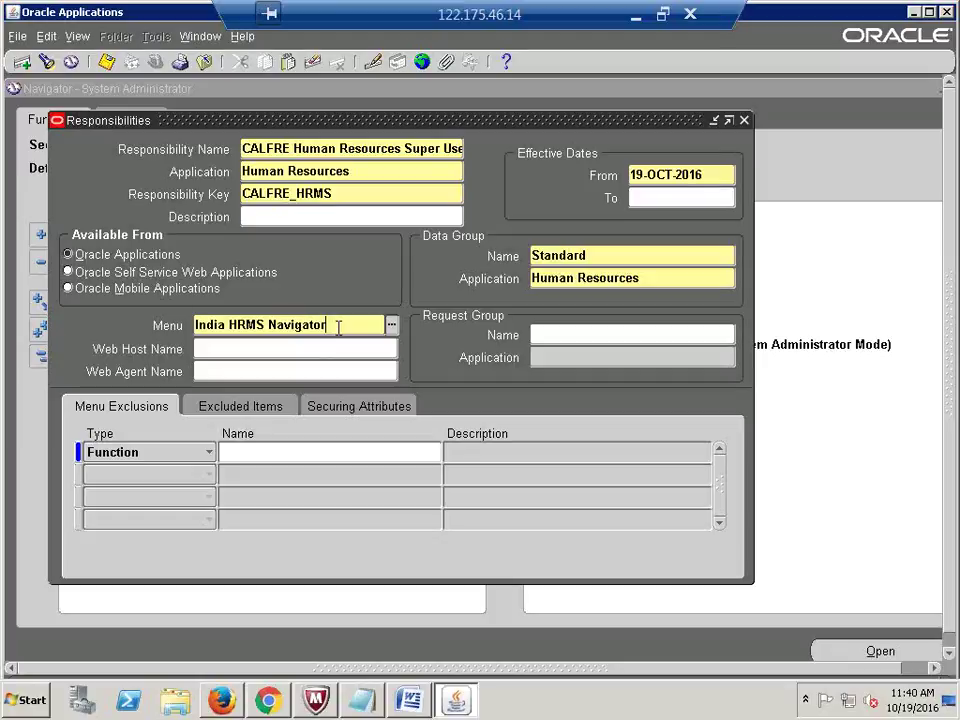
click(541, 340)
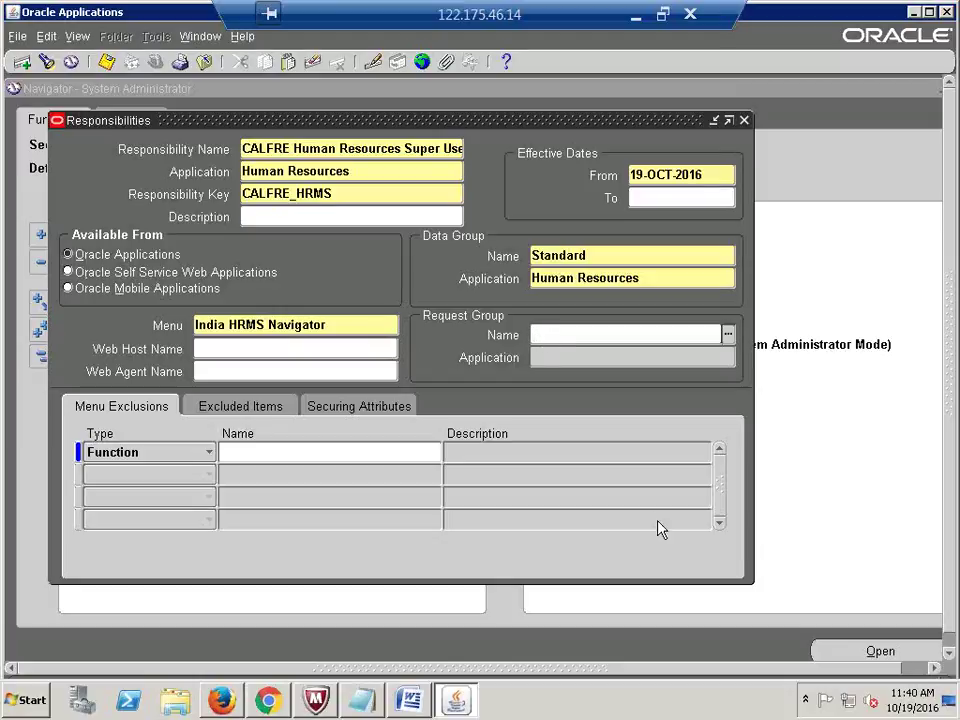
Step: Set the request group to IN HRMS Reports and Processes and save the Human Resources responsibility
text(IN HRMS)
key(Tab)
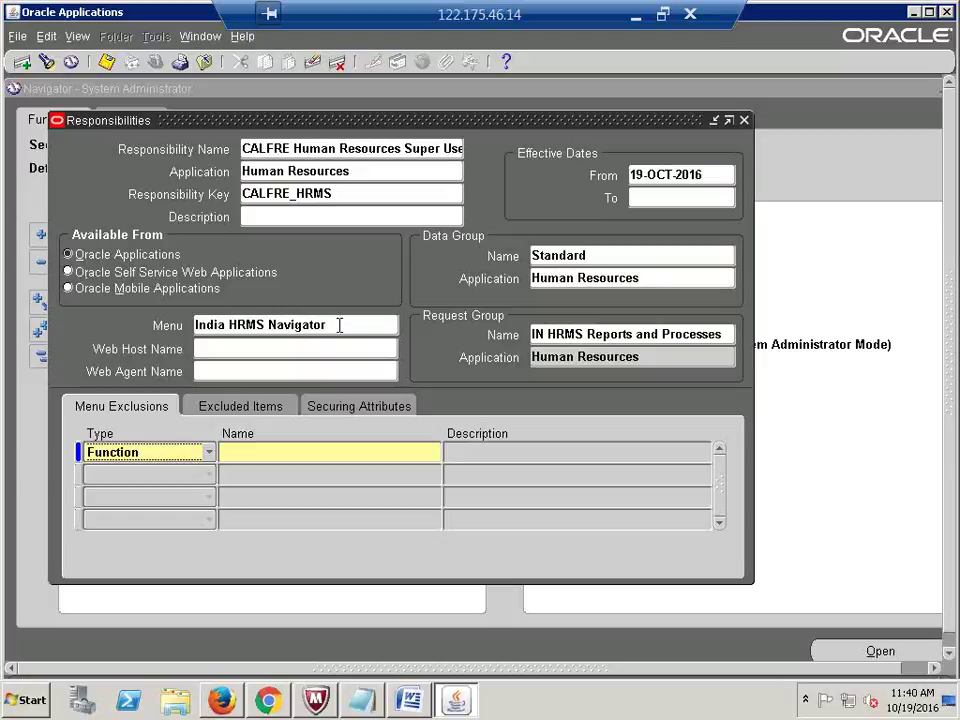
click(340, 325)
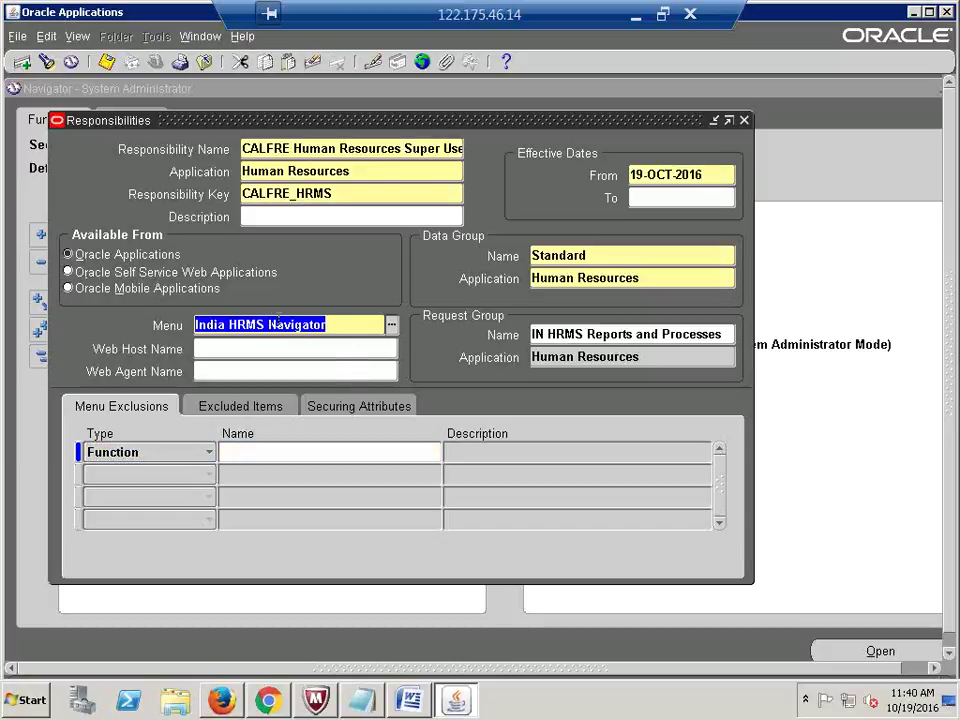
click(620, 334)
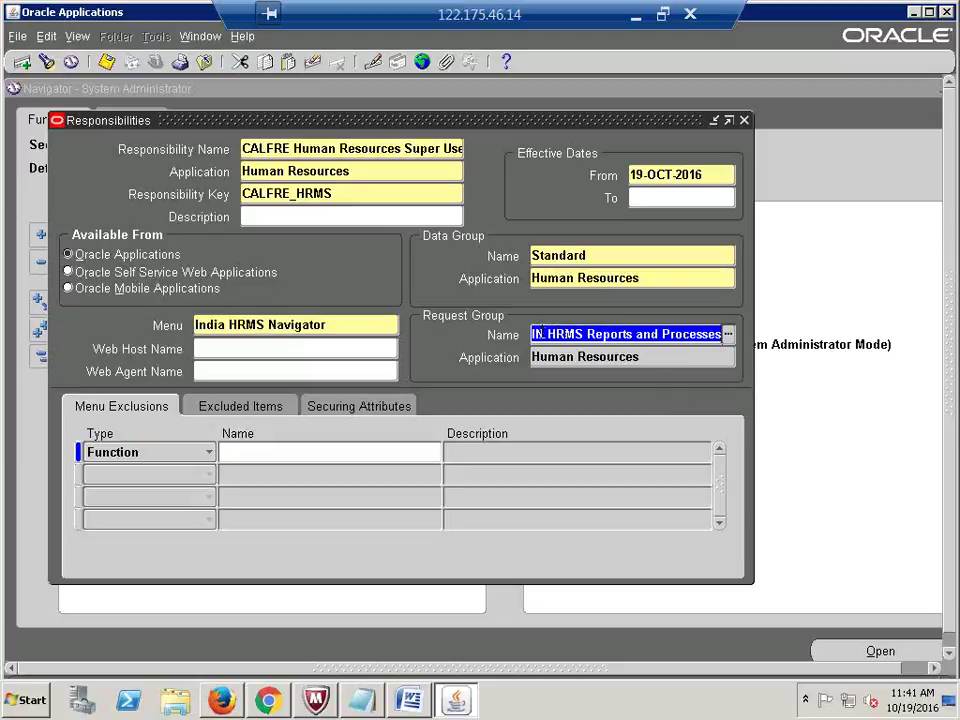
drag(532, 334, 545, 335)
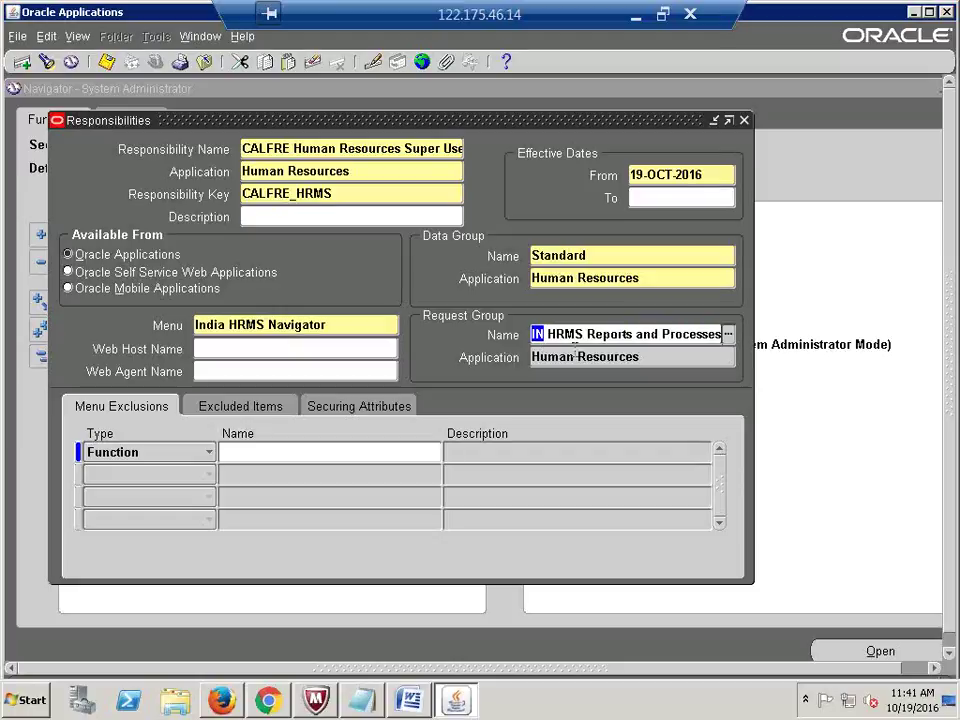
click(653, 364)
key(shift+Tab)
click(370, 215)
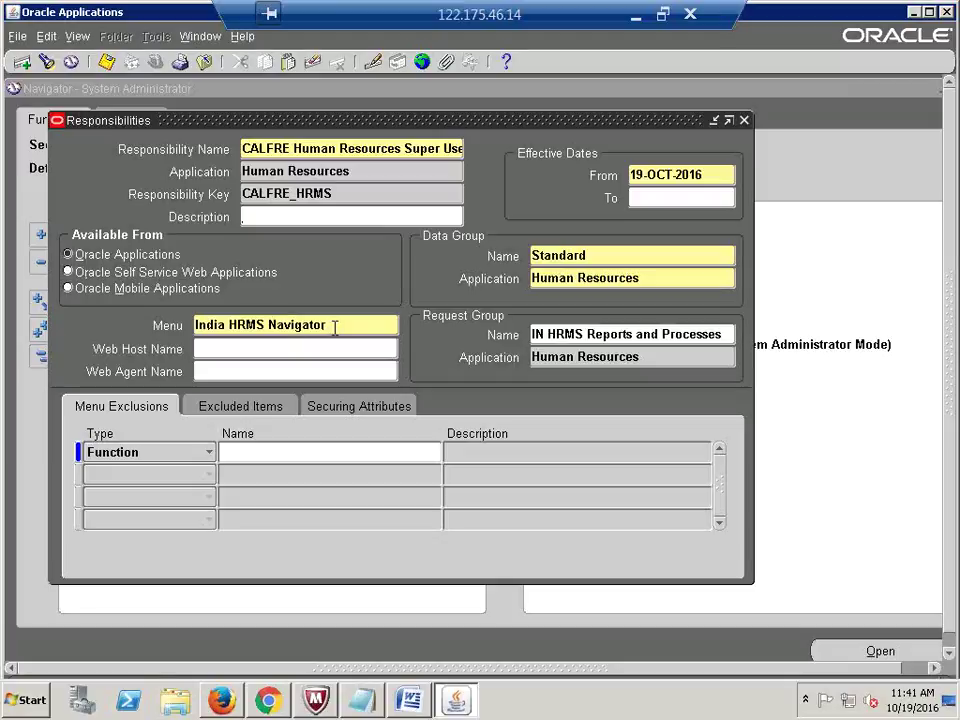
click(335, 327)
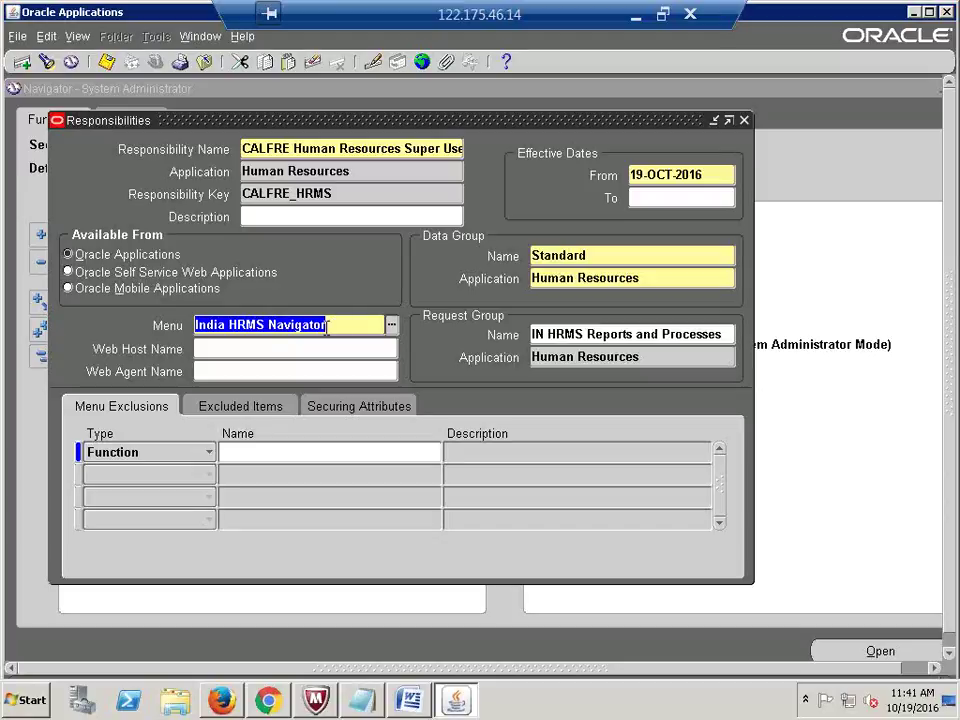
Step: Replace the menu with US HR Navigator by searching the menu list for US HR
click(228, 324)
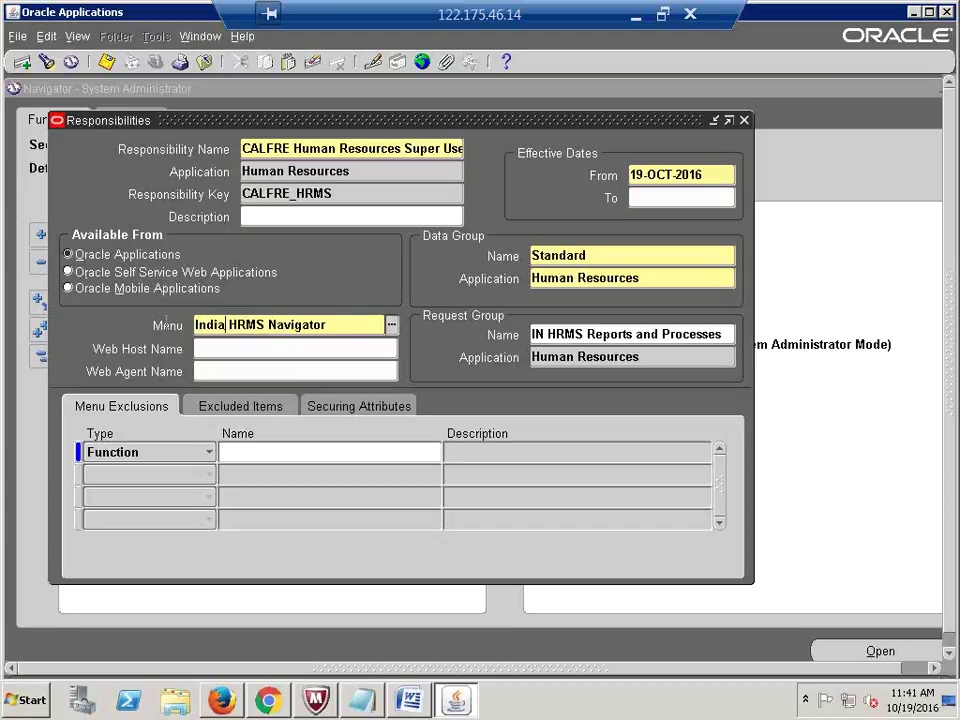
double_click(226, 324)
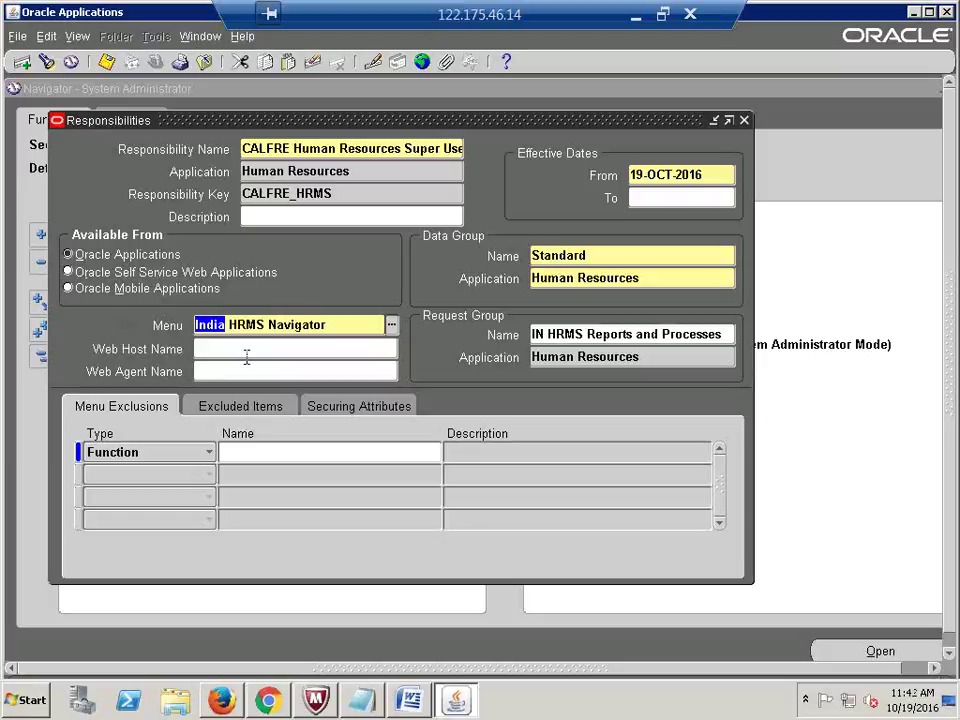
text(HUS)
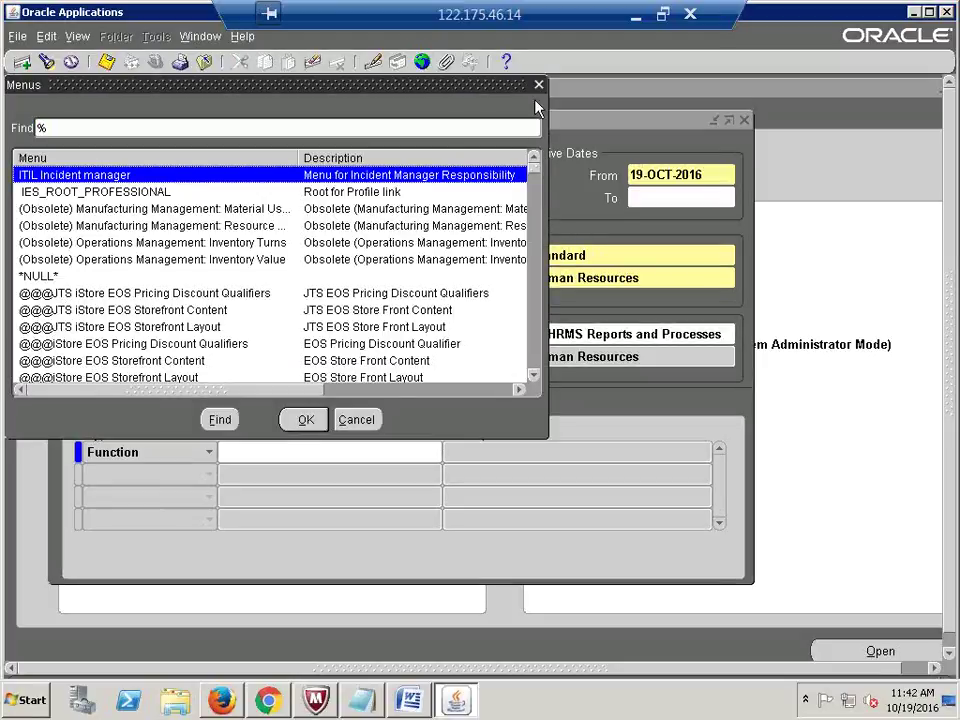
click(538, 85)
text(H)
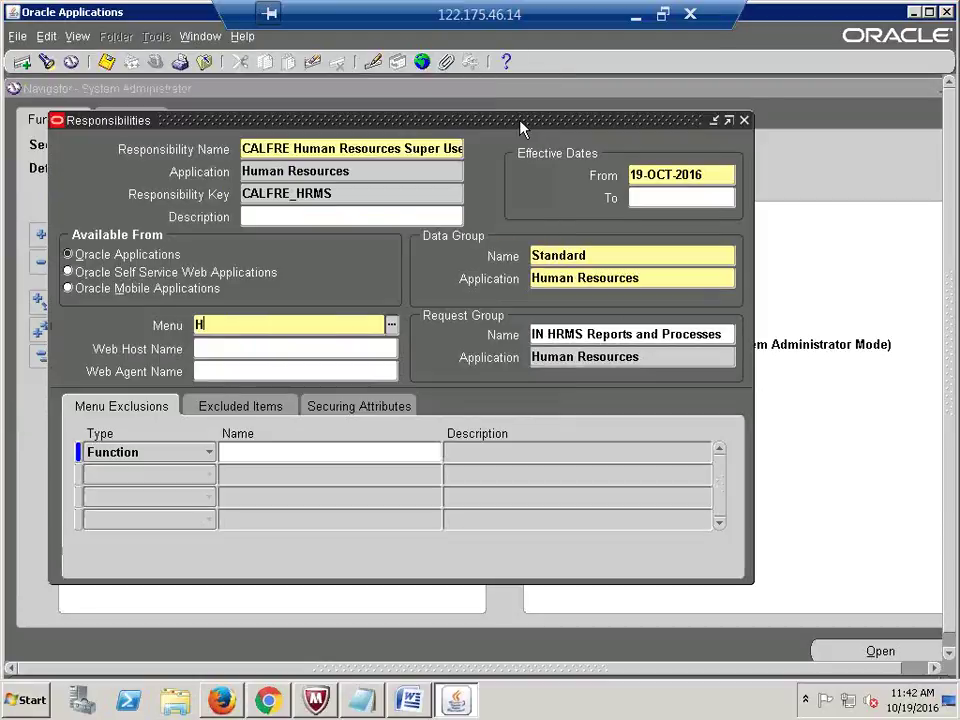
text(U)
key(BackSpace)
key(BackSpace)
text(US HR)
key(Tab)
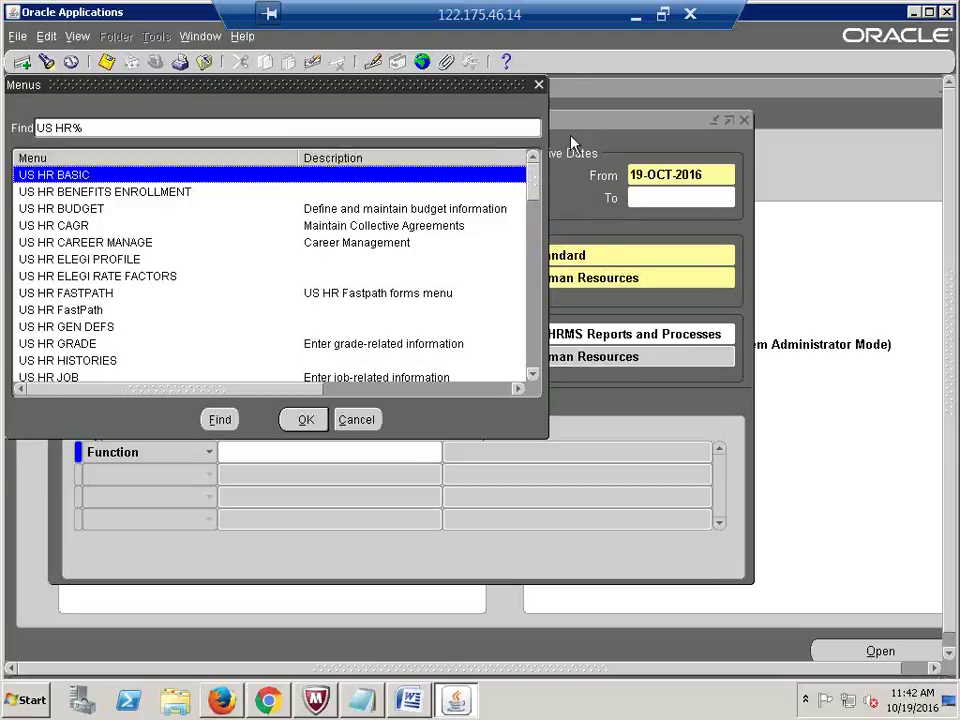
click(538, 87)
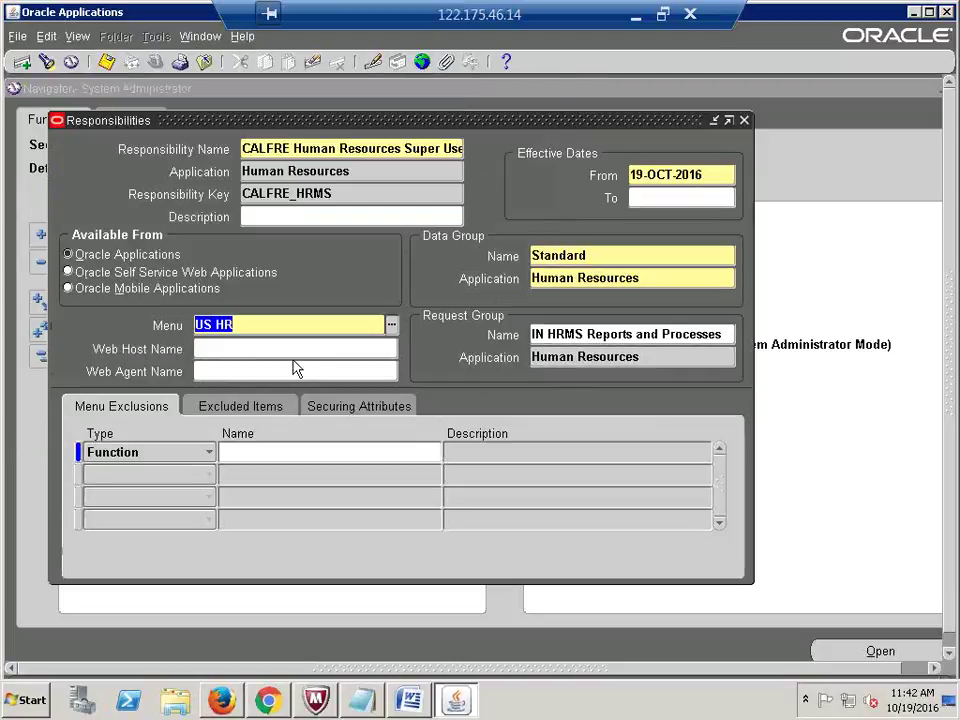
click(263, 328)
text(NAVI)
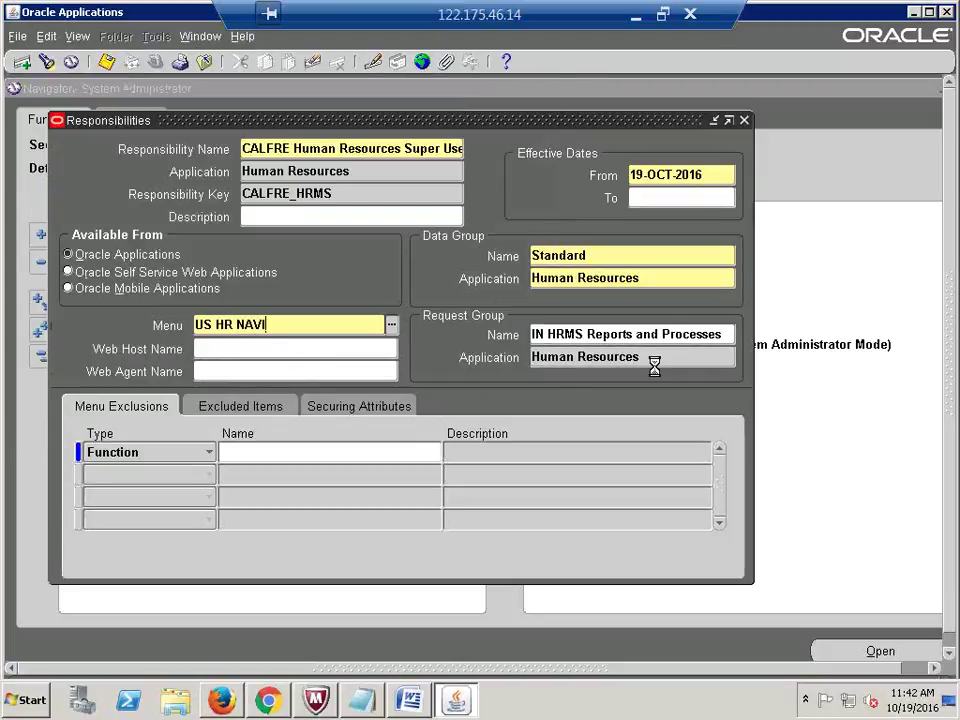
key(Tab)
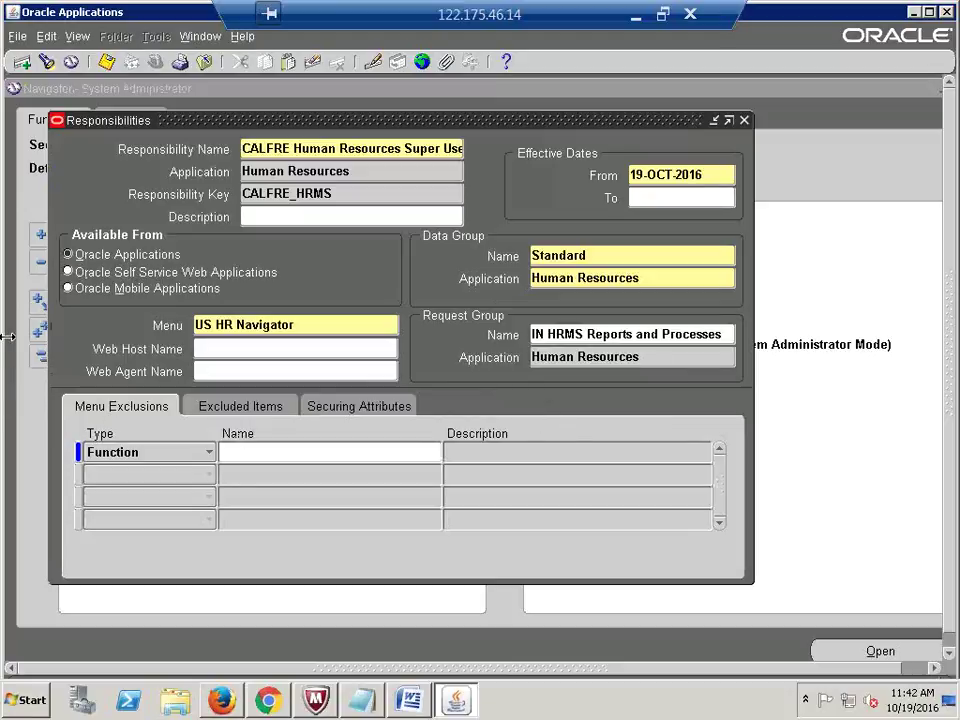
Step: Change the menu back to India HRMS Navigator
click(310, 325)
text(I)
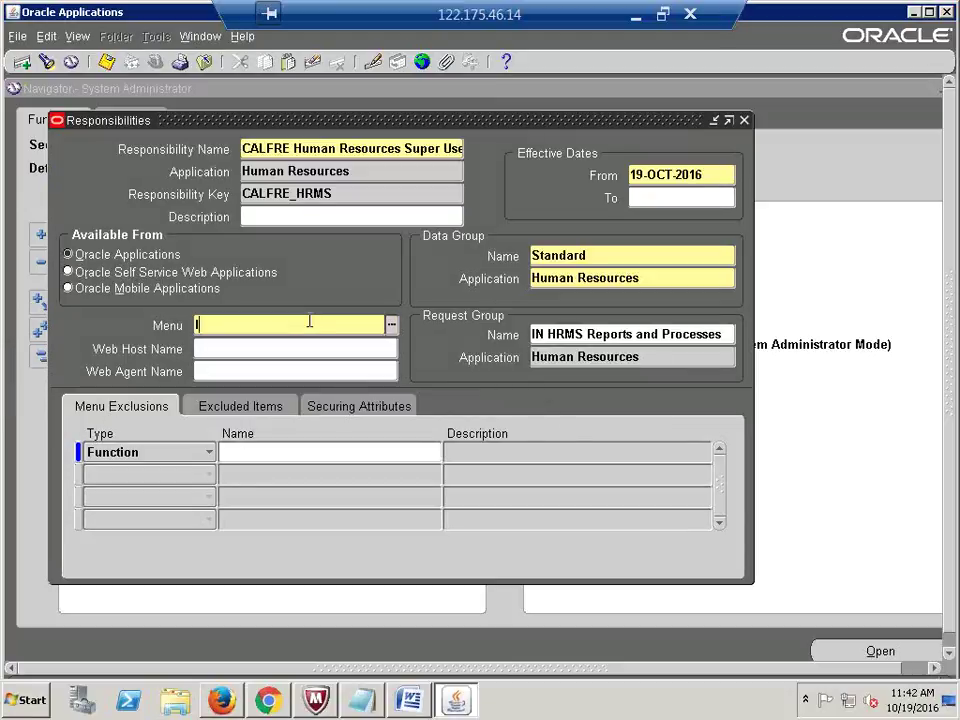
text(ndia HRMS)
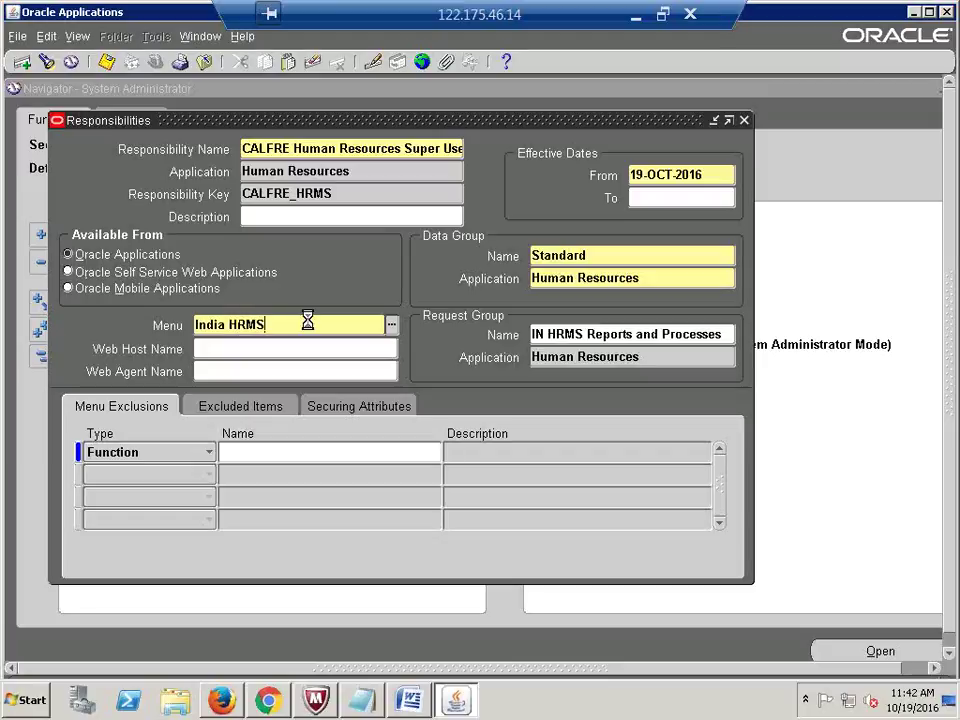
key(Tab)
click(336, 328)
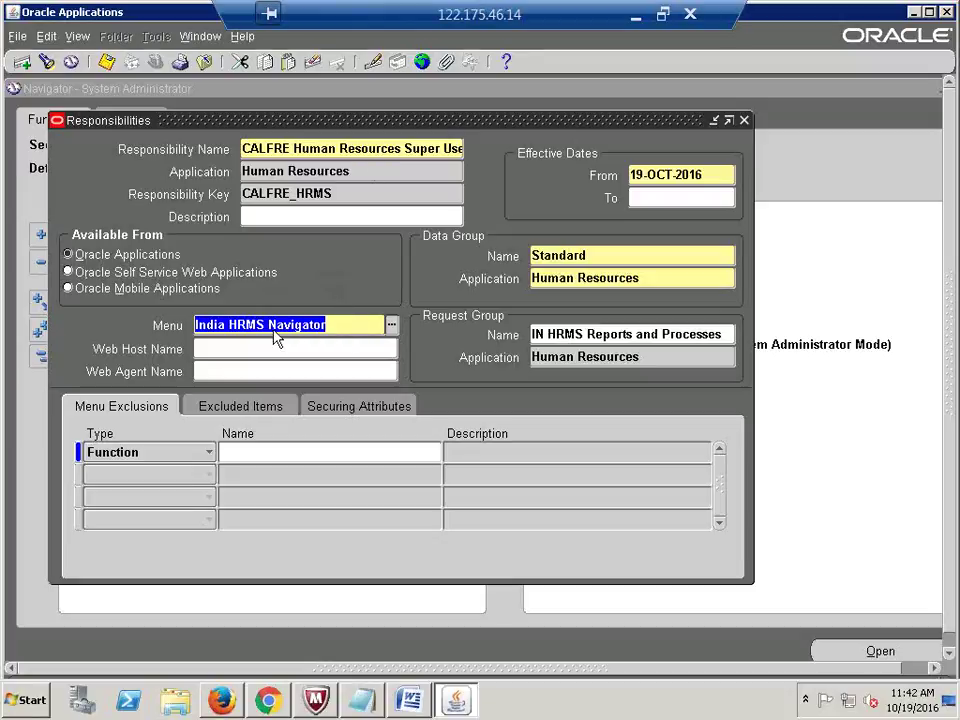
click(385, 152)
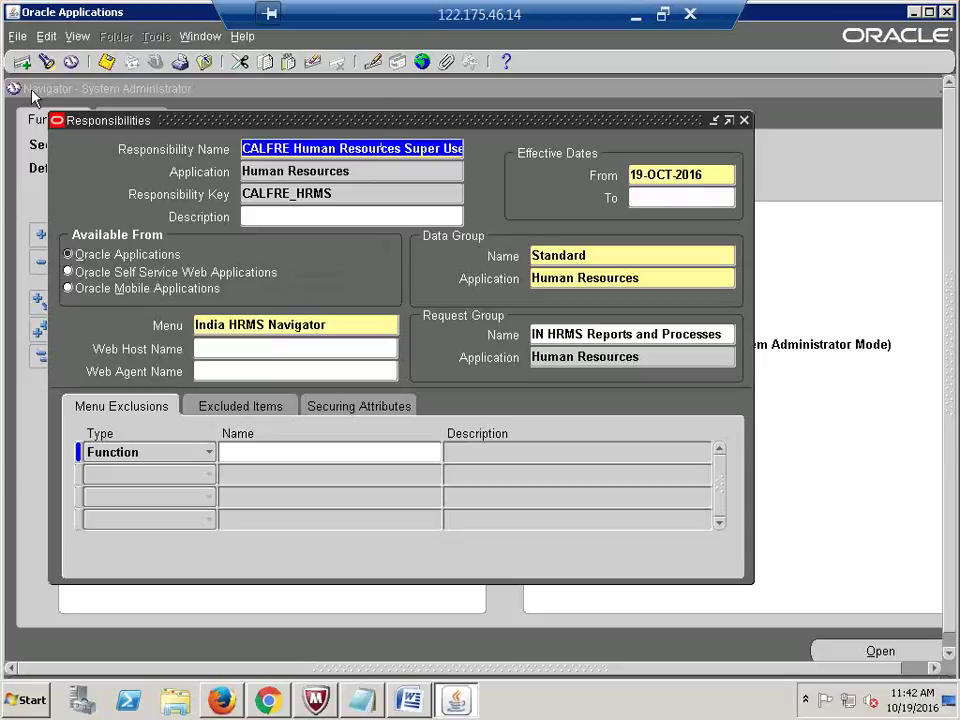
Step: Create CALFRE Purchasing Super User for the Purchasing application with key CALFRE_PO
click(21, 61)
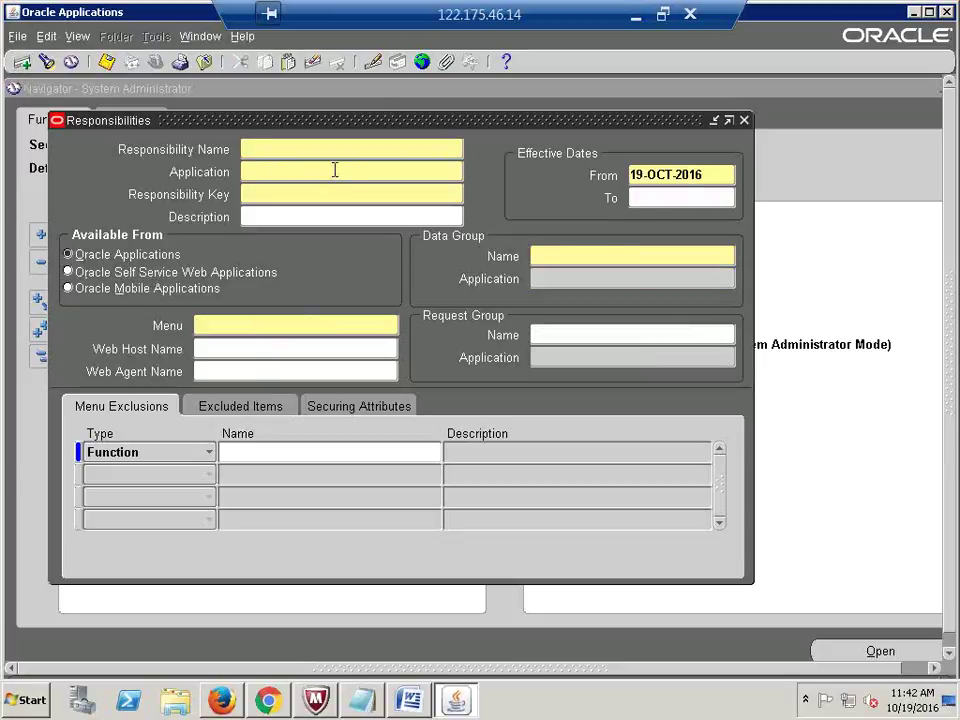
text(CALF)
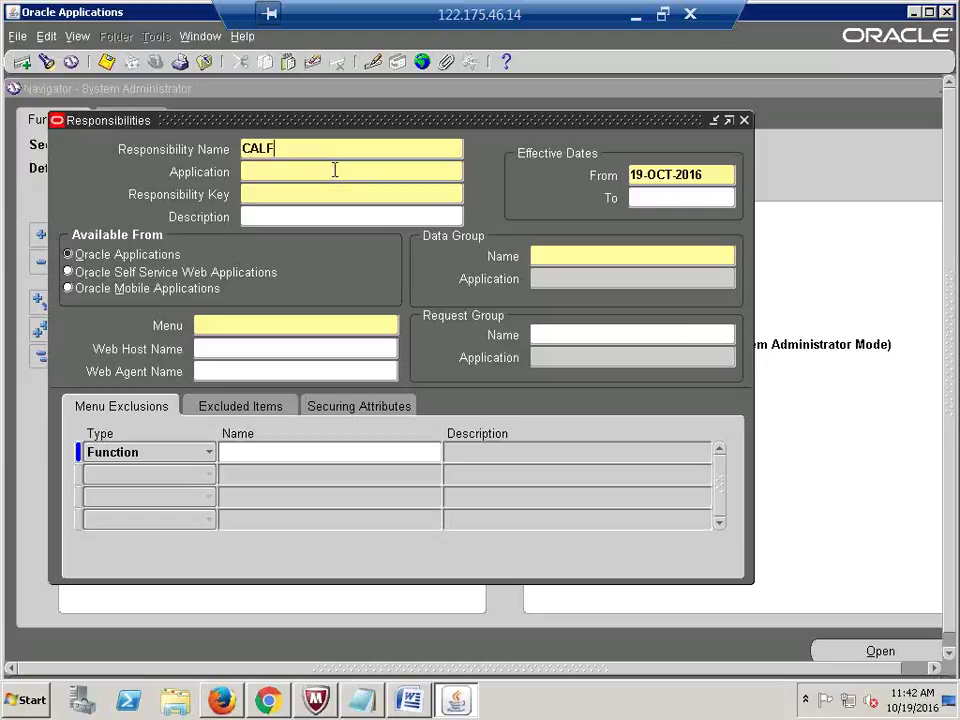
text(RE Purchasing Super User)
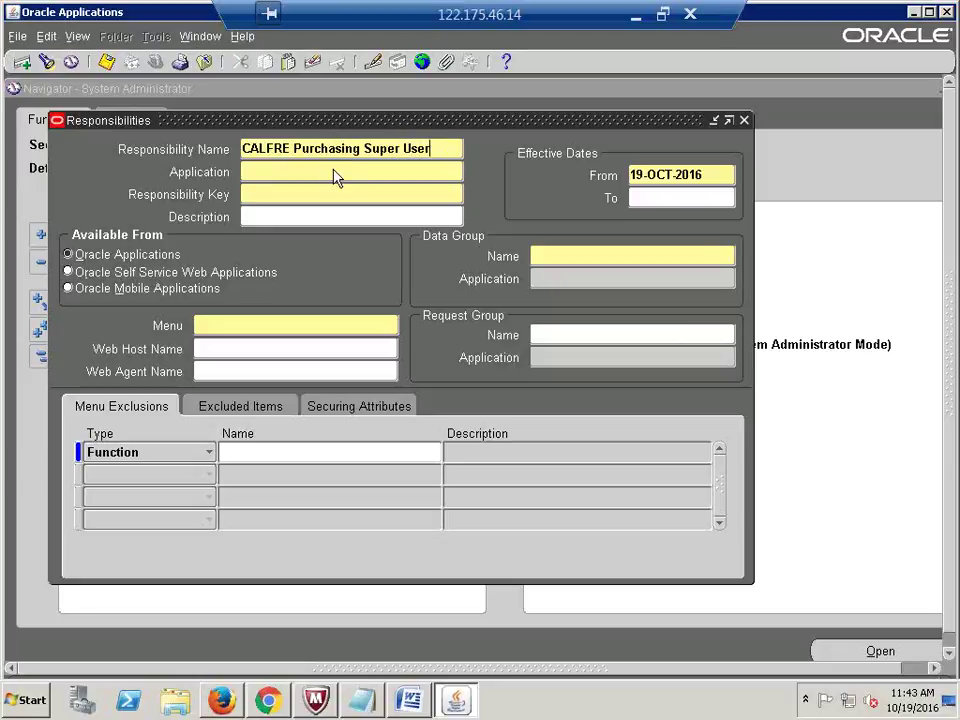
key(Tab)
text(purchasing)
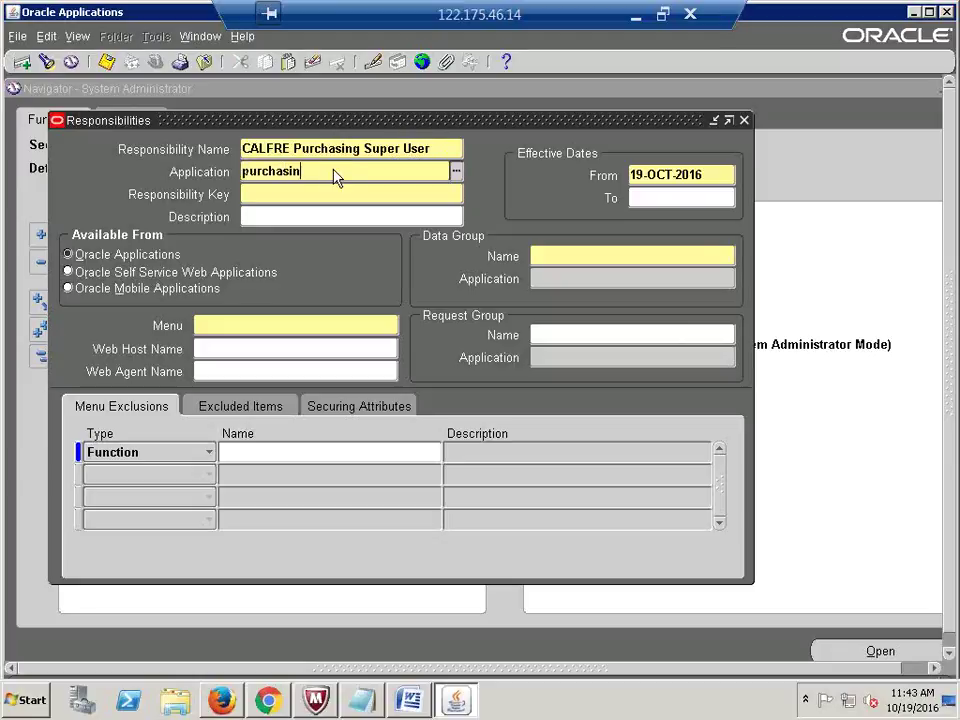
key(Tab)
text(CAL)
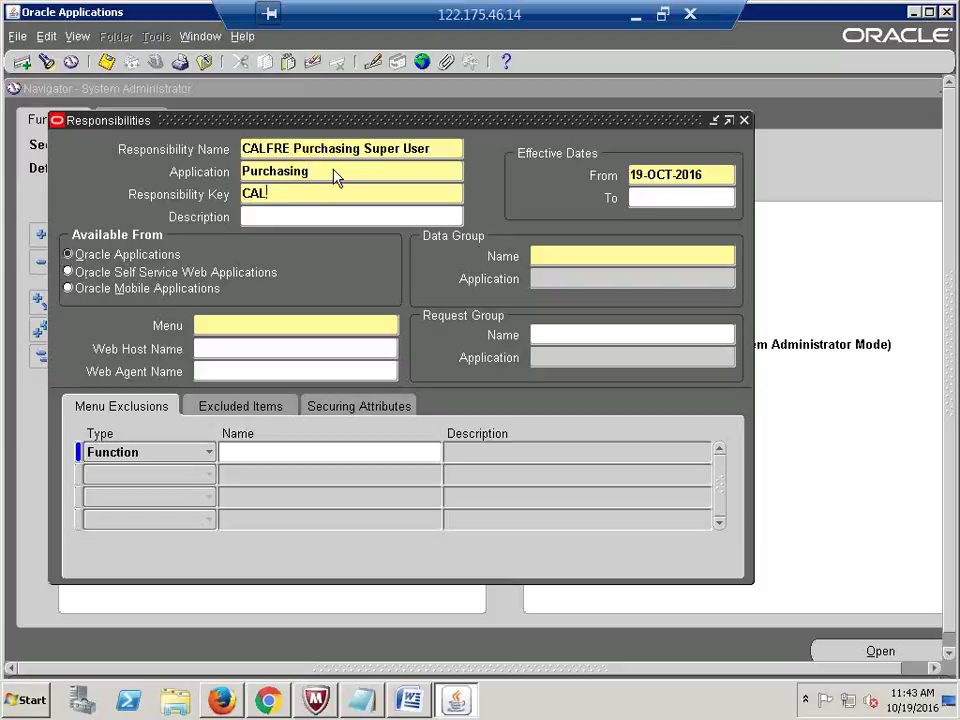
text(FRE_PO)
click(399, 210)
Step: Set the menu to Purchasing SuperUser GUI
click(285, 327)
text(P)
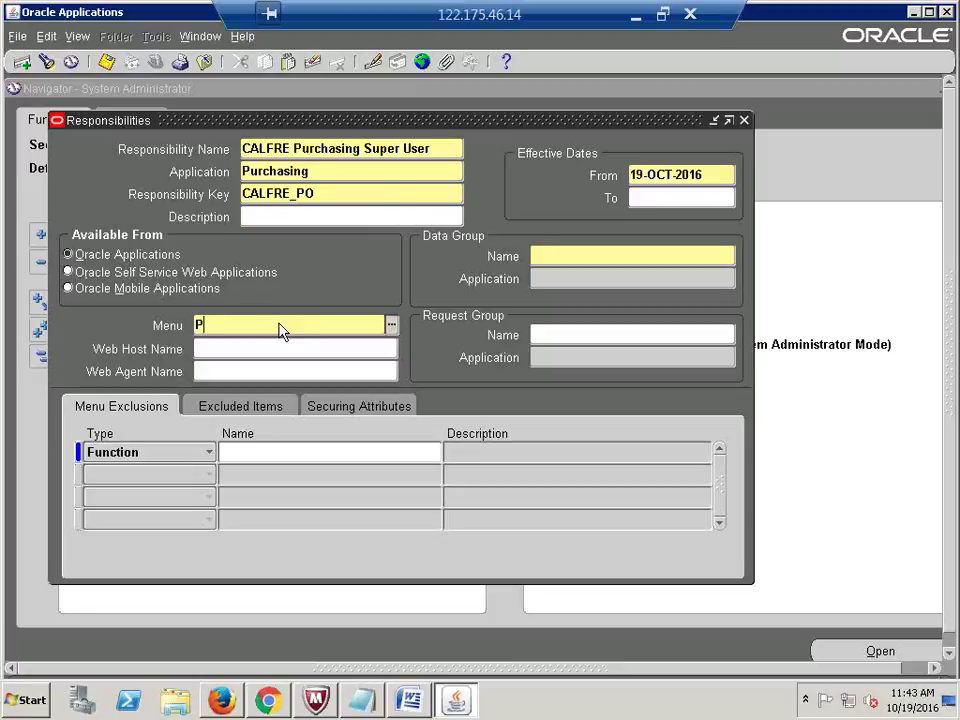
text(urchasing Su)
key(Tab)
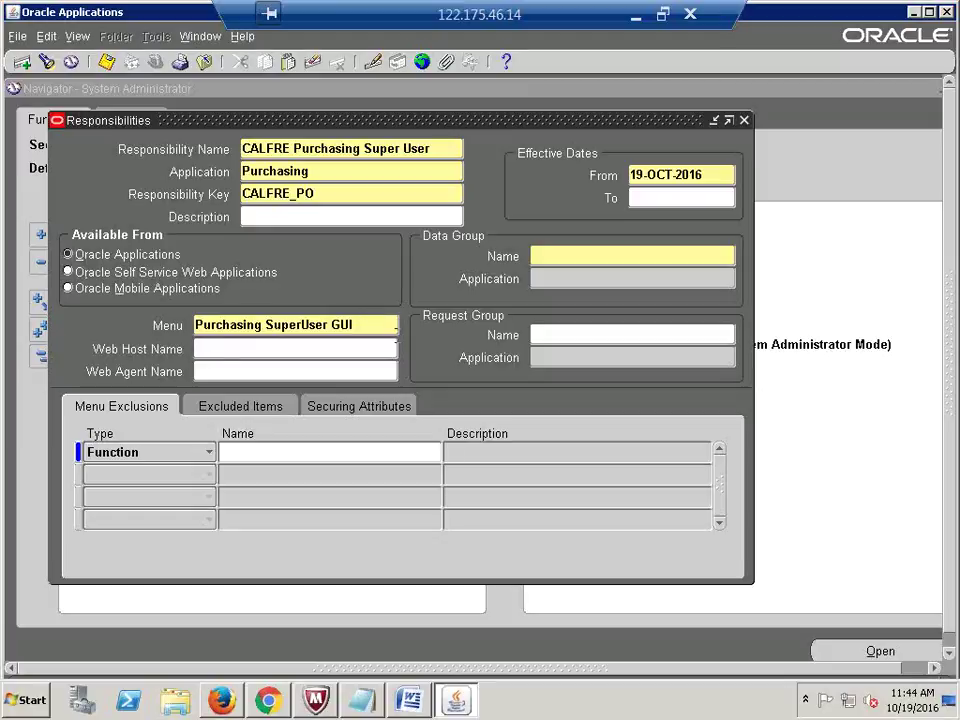
Step: Set the data group to Standard with Purchasing as its application
click(574, 257)
text(Standard)
key(Tab)
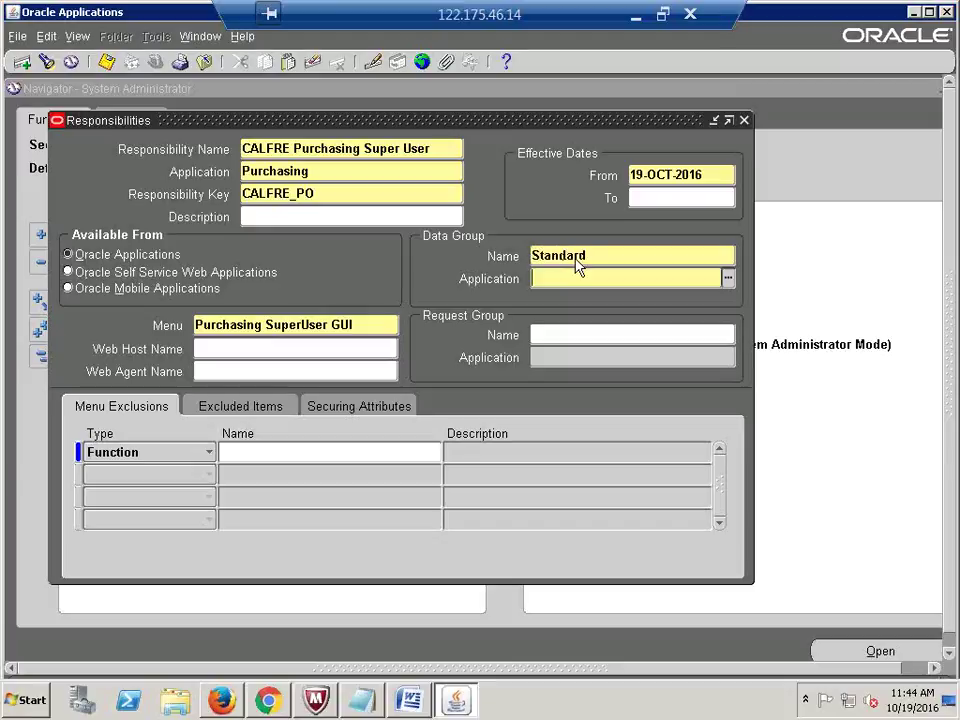
text(purch)
key(Tab)
key(Return)
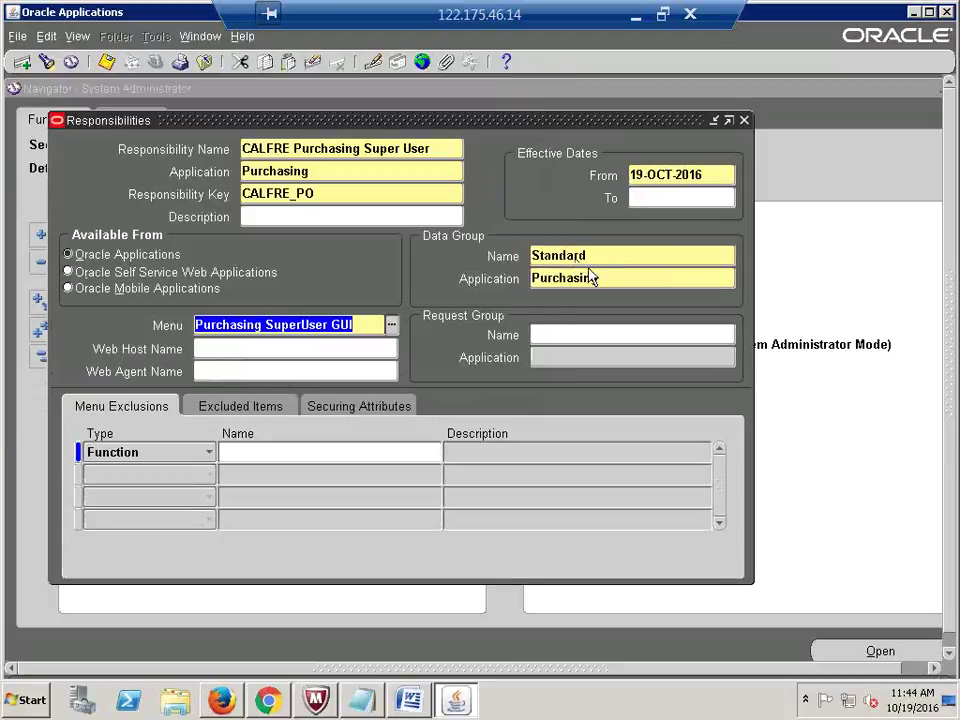
Step: Choose All Reports (Purchasing) as the request group and save the responsibility
click(584, 331)
text(A)
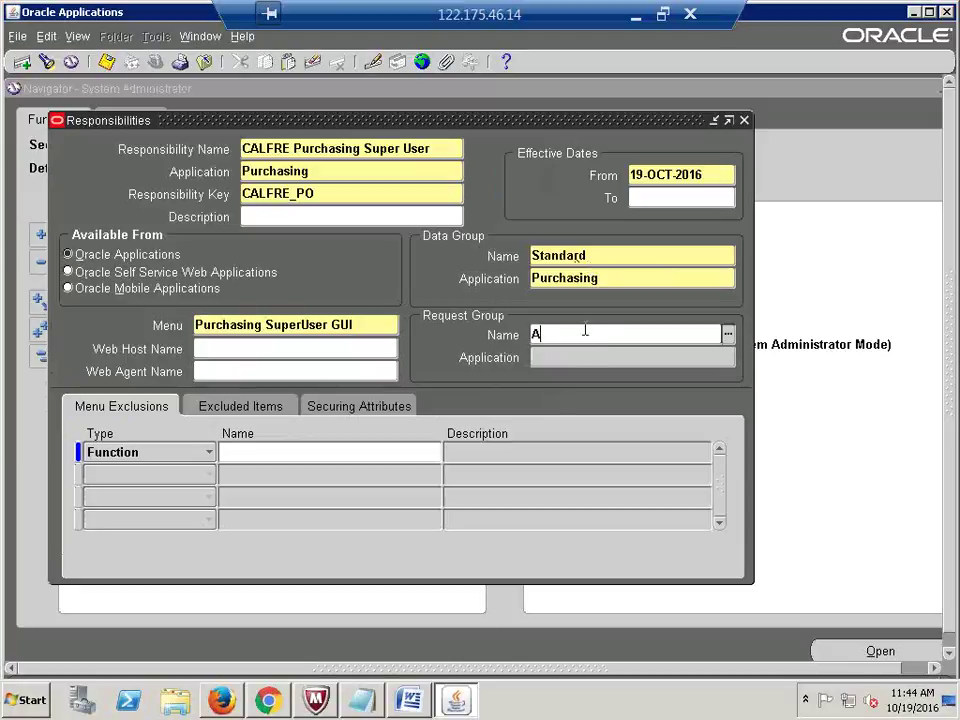
text(ll Reports)
key(Tab)
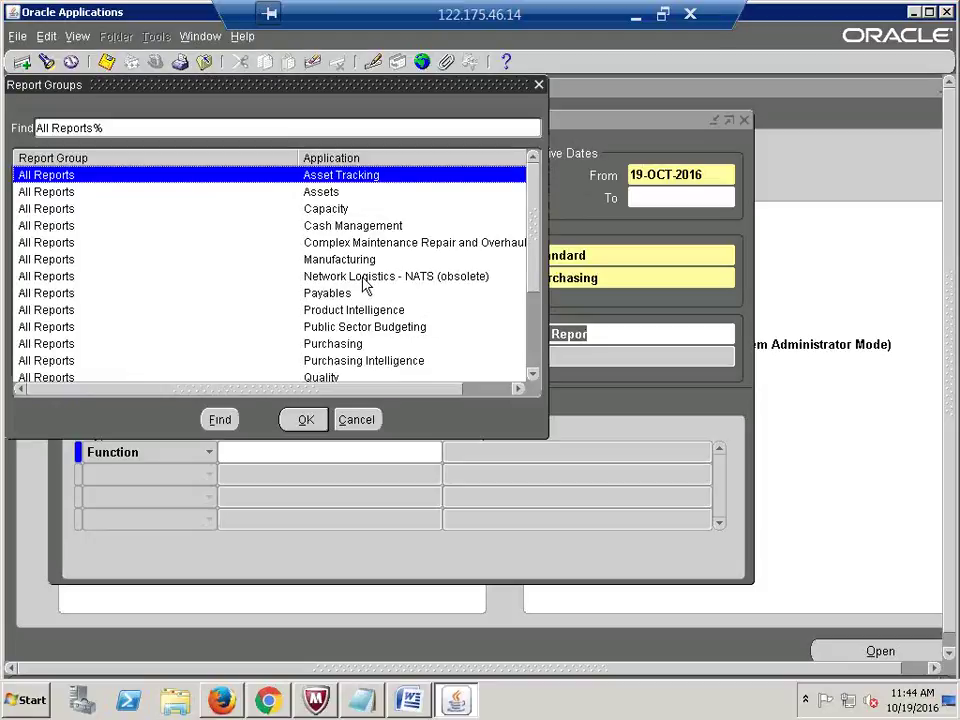
click(356, 343)
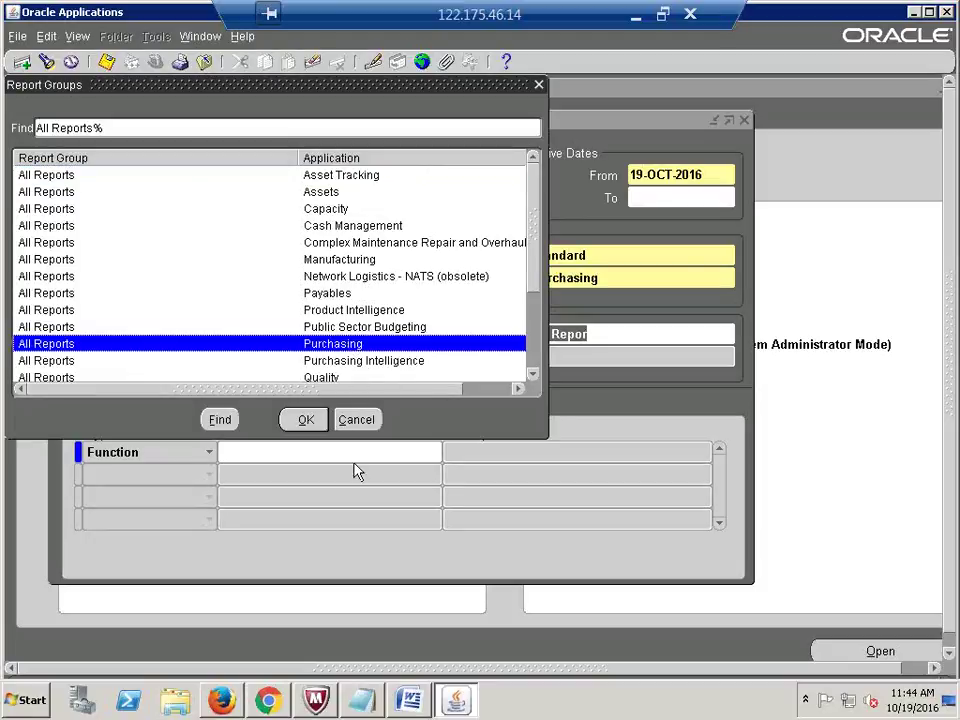
click(306, 420)
click(611, 333)
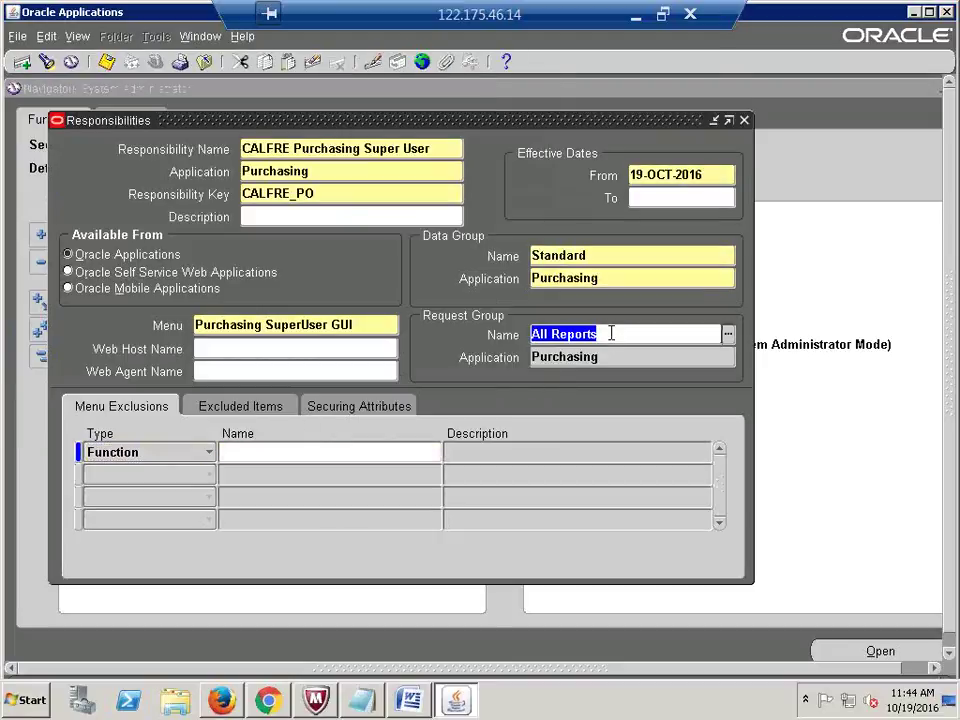
click(606, 334)
key(ctrl+s)
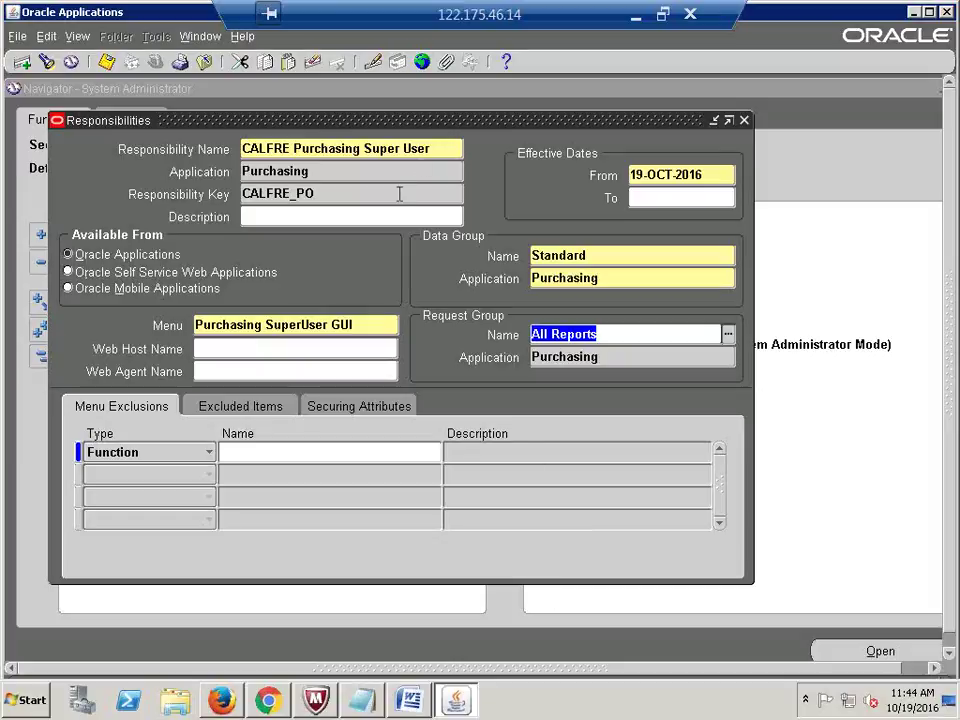
Step: Review the saved responsibility name and the CALFRE_PO key
click(438, 147)
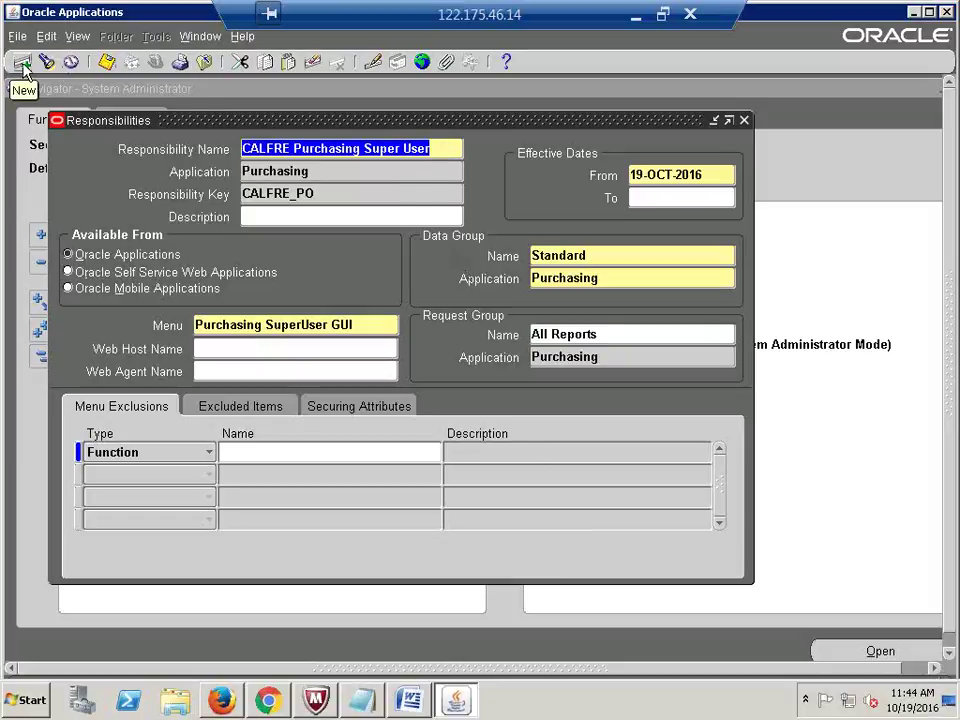
click(356, 195)
click(356, 198)
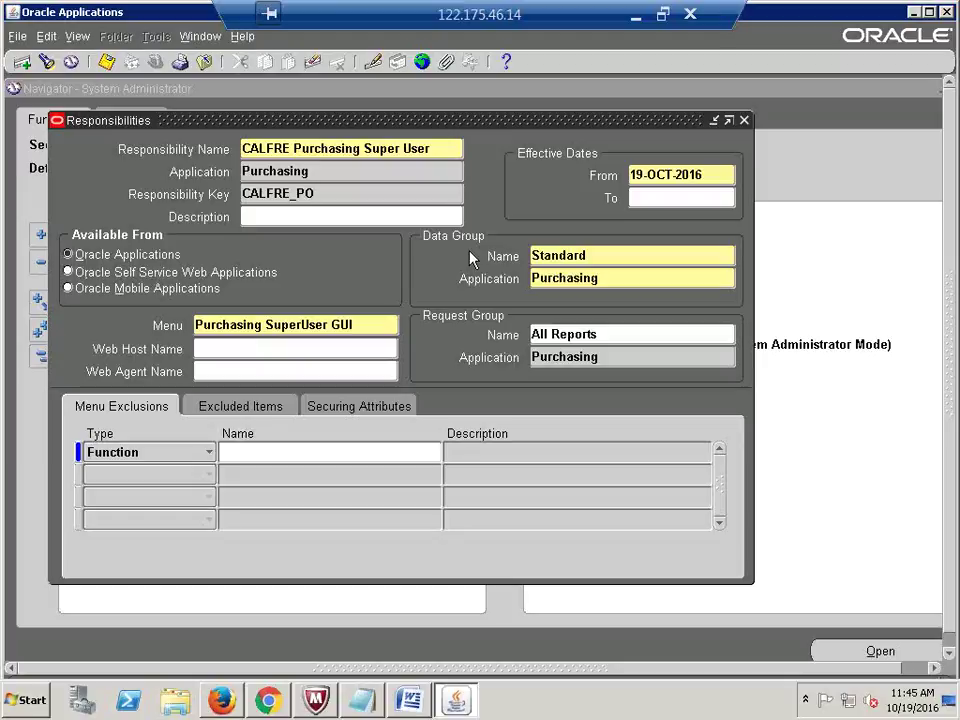
key(shift+Home)
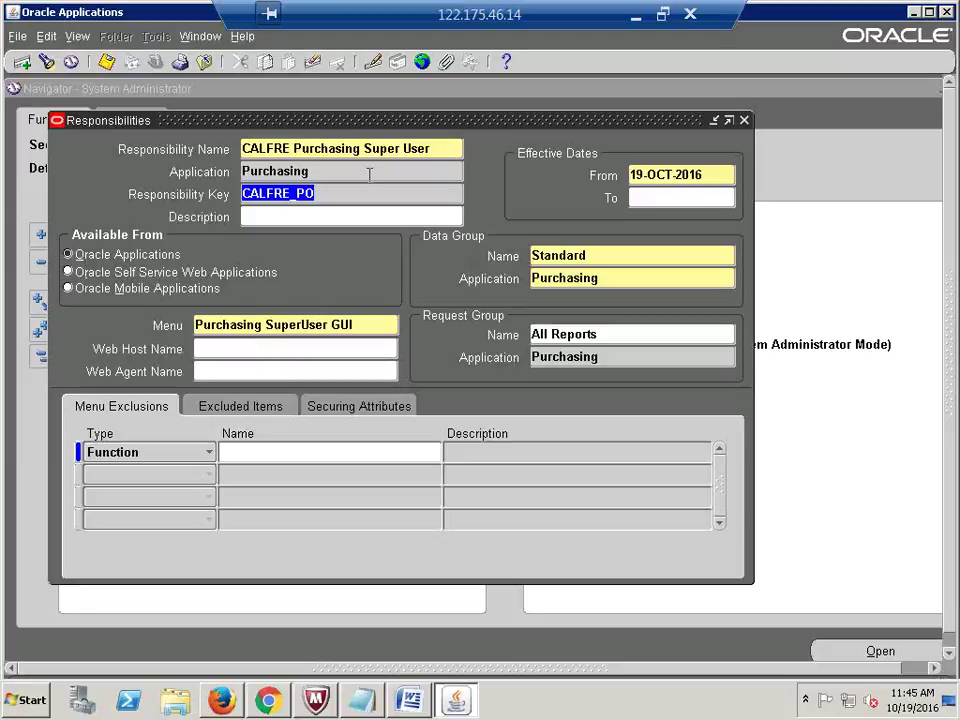
click(367, 155)
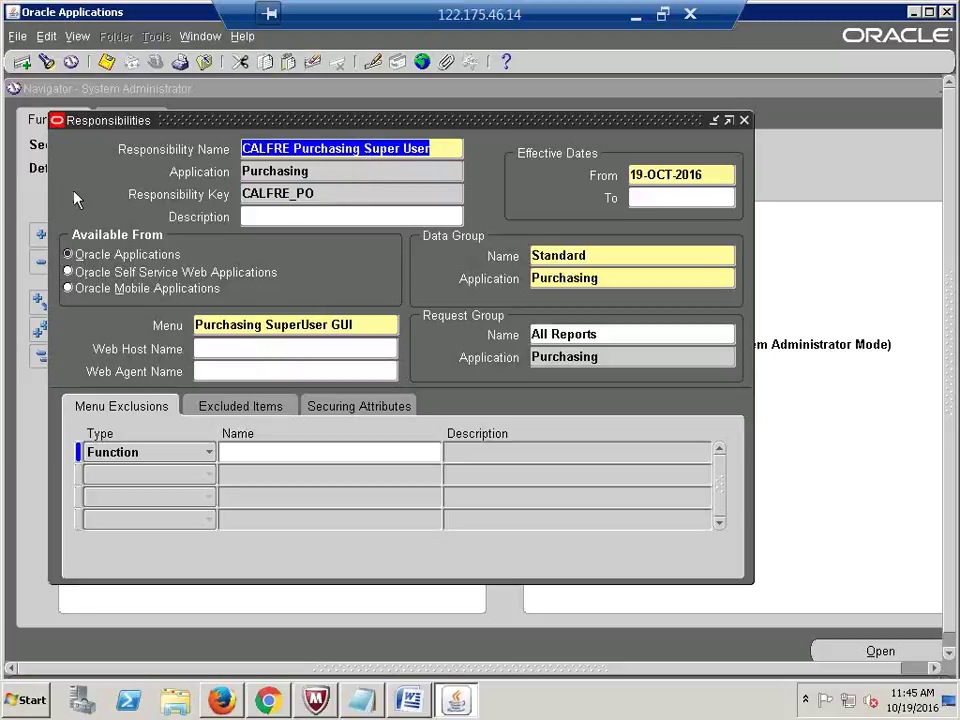
Step: Create CALFRE Order Management Super User for Order Management with key CALFRE_OM
click(27, 66)
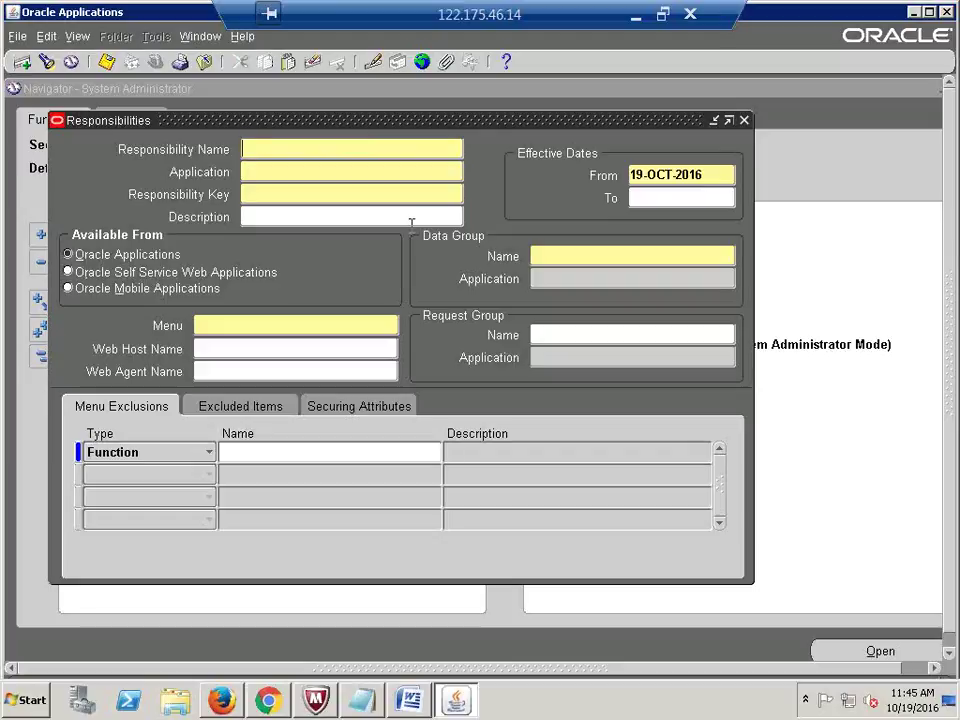
text(CALFRE Order )
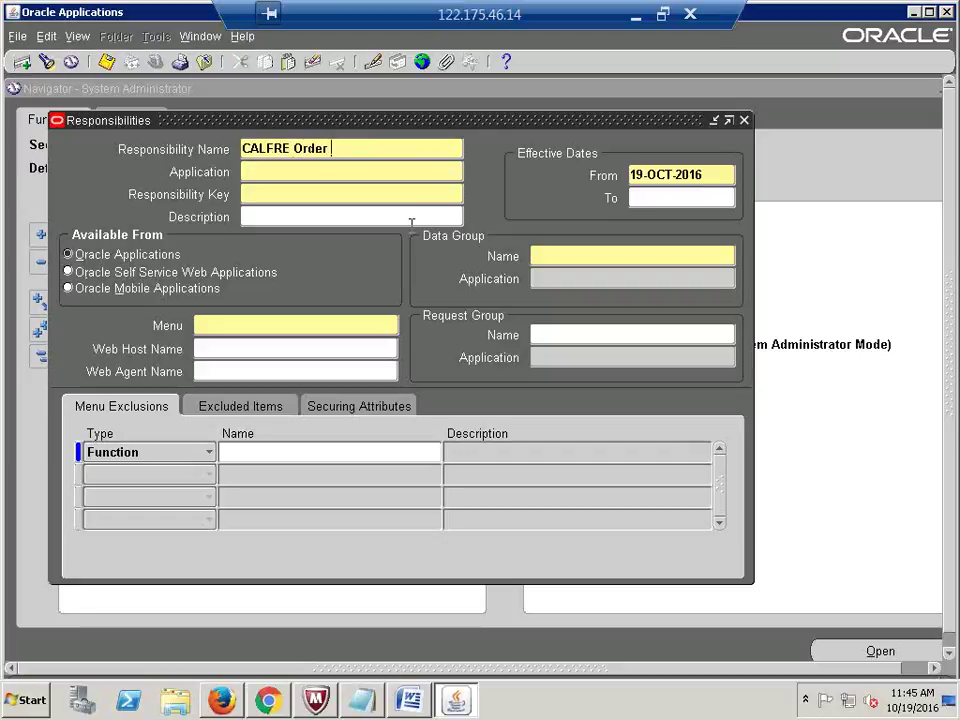
text(Management Super User)
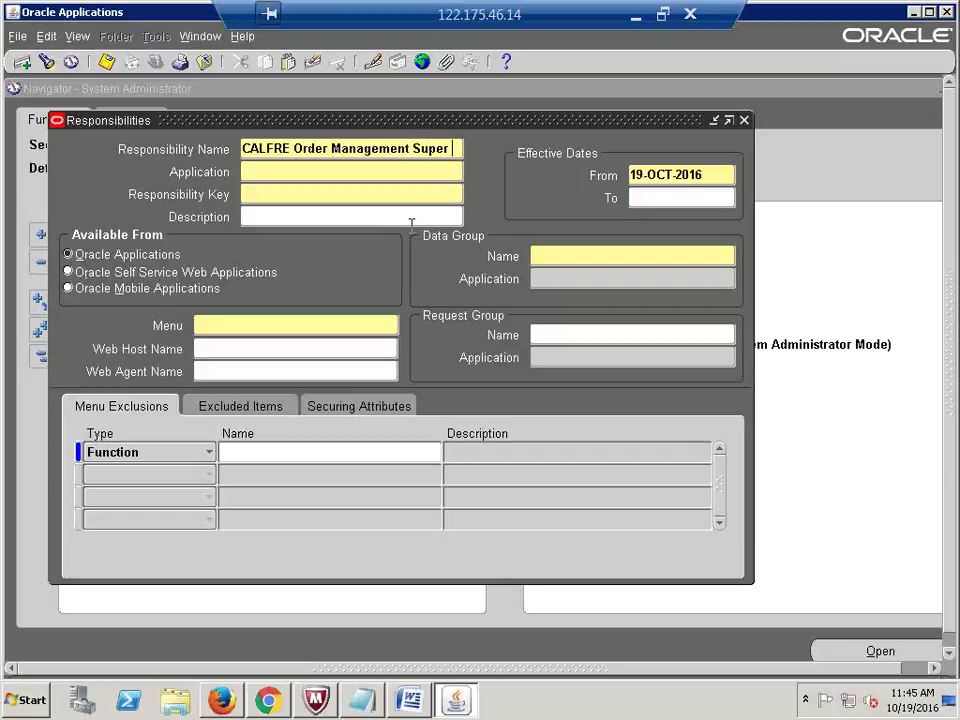
key(Tab)
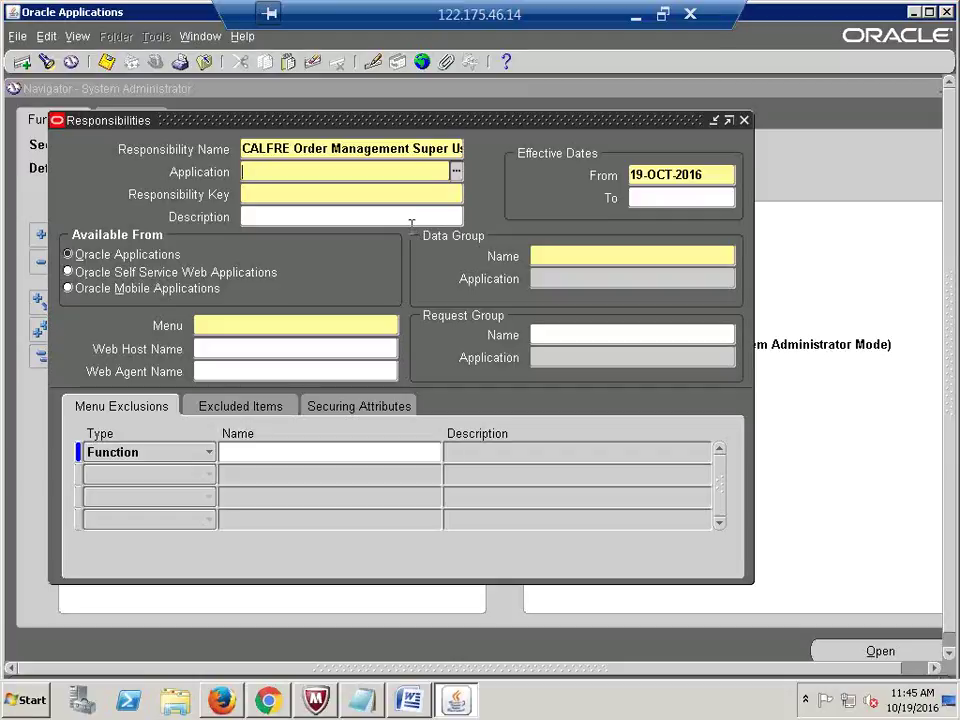
text(order man)
key(Tab)
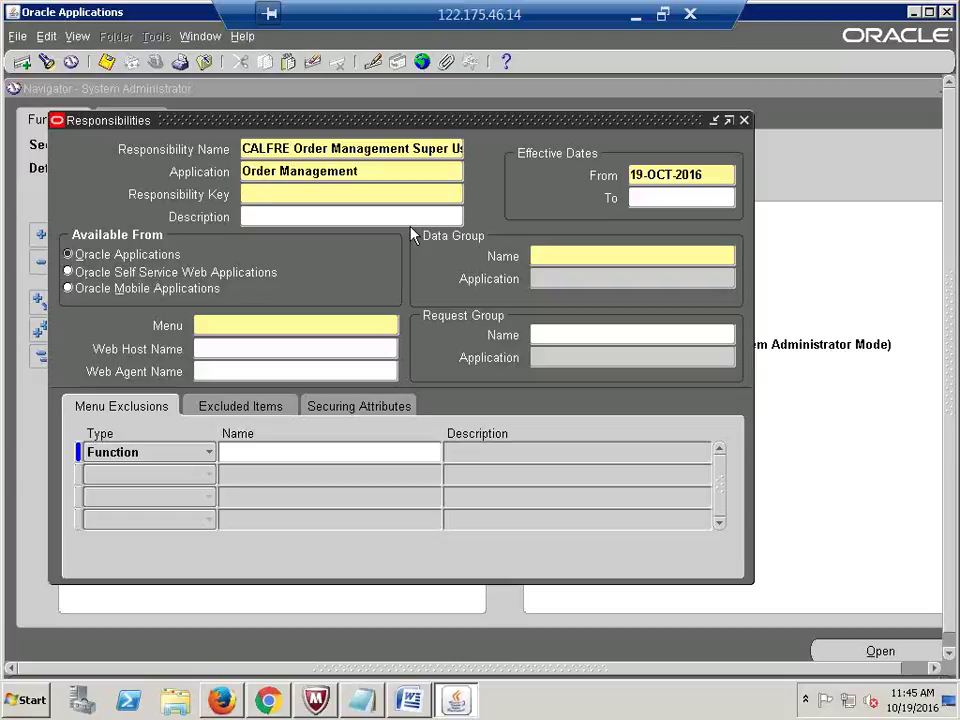
text(CALFRE_OM)
Step: Set the data group to Standard for Order Management and the menu to ADS_OM_SUPERMENU
click(575, 257)
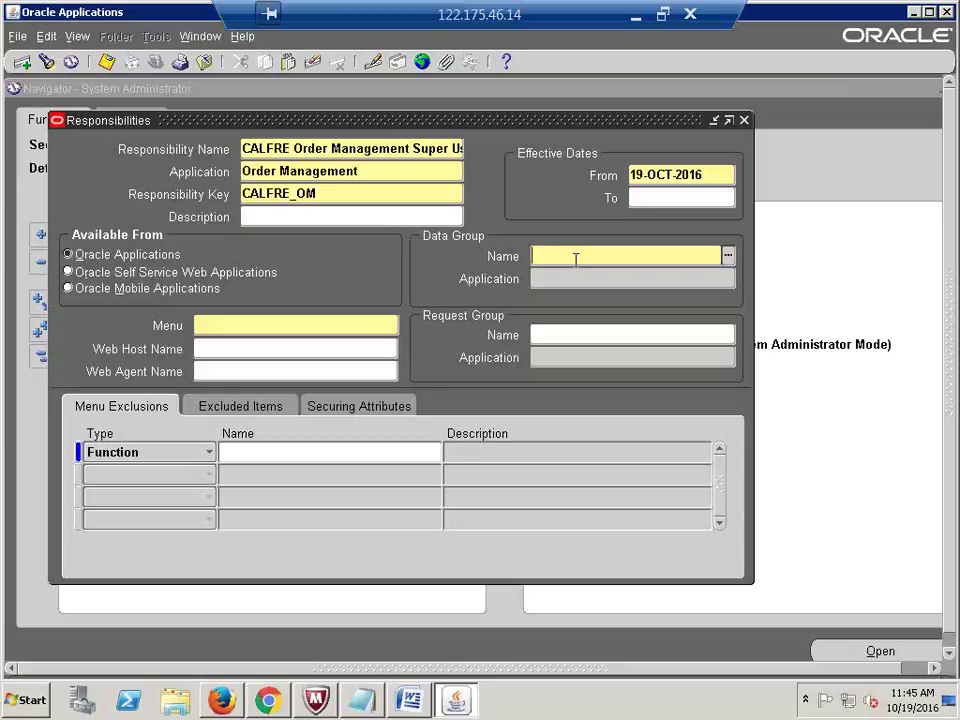
text(STAN)
key(Tab)
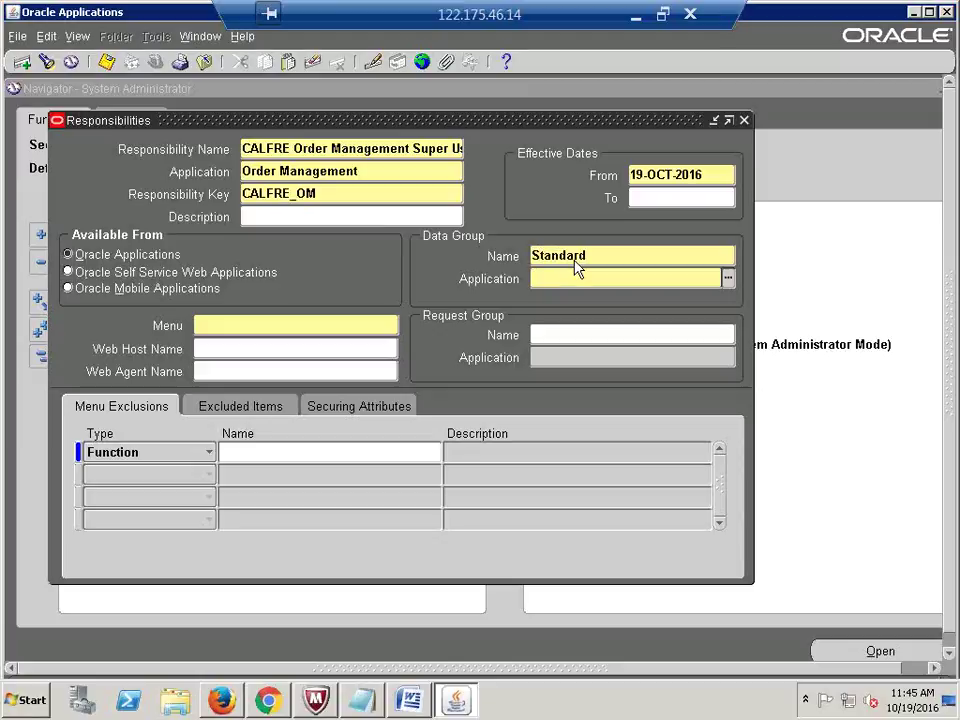
text(ORDER MA)
key(Tab)
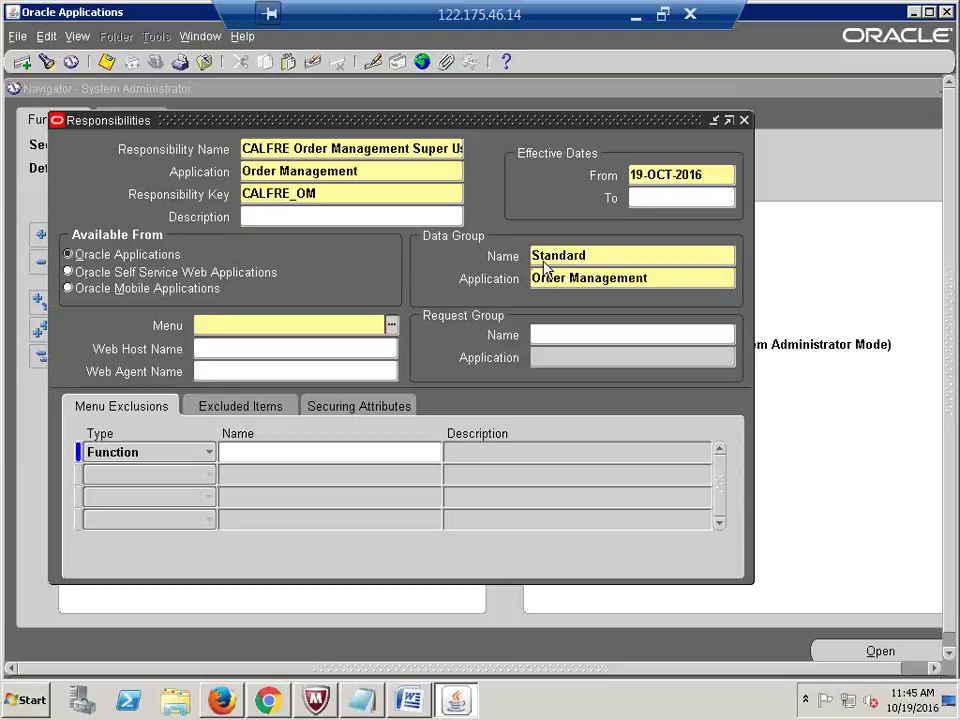
text(ADS_OM_)
key(Tab)
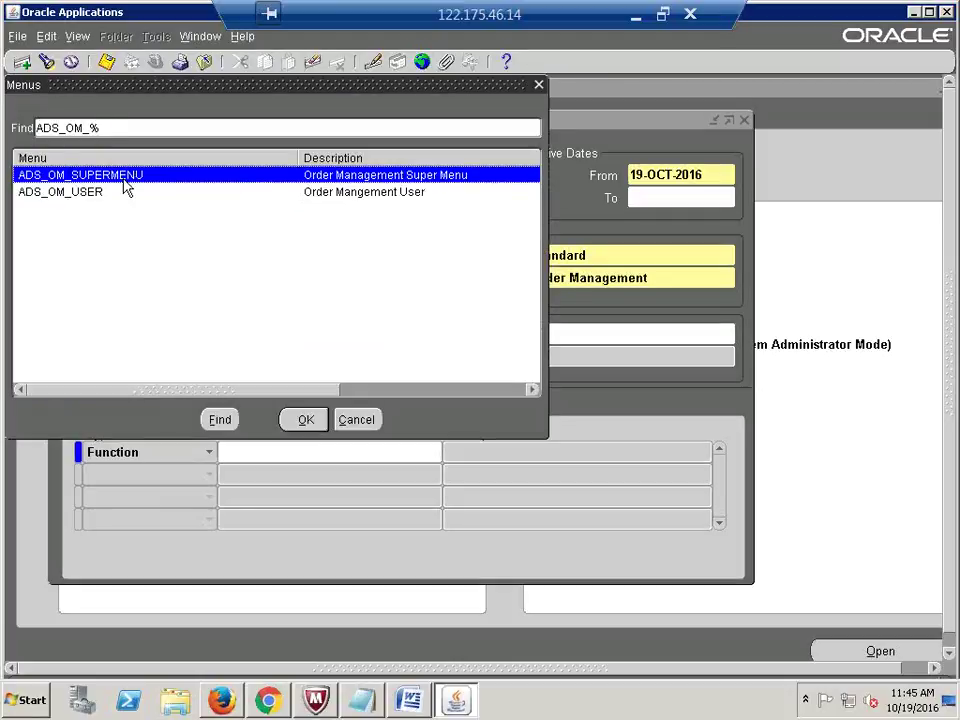
double_click(112, 175)
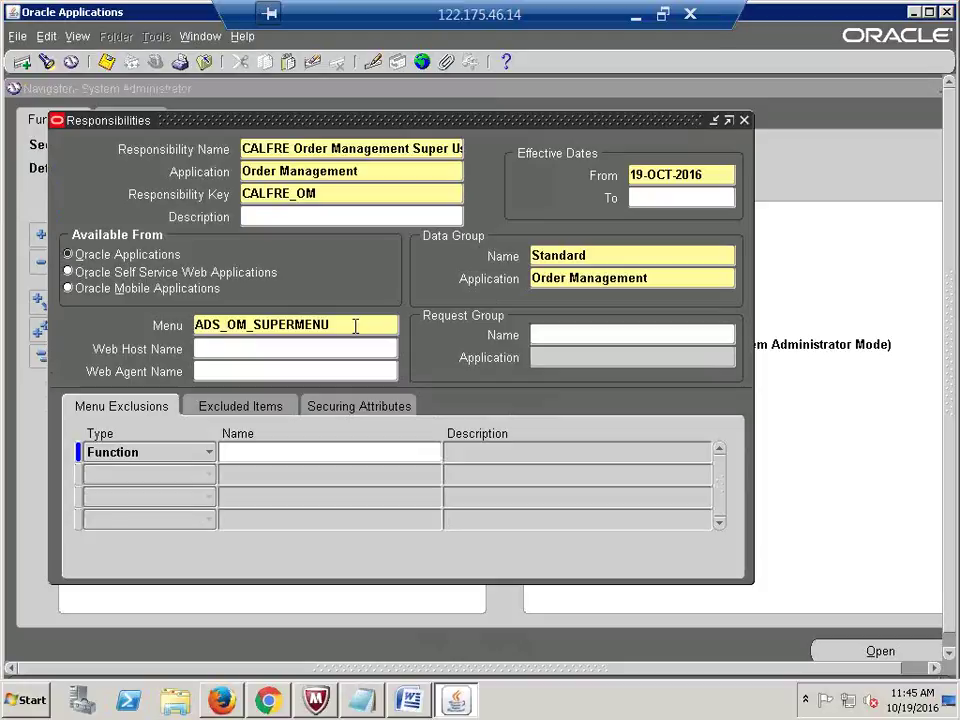
click(540, 338)
Step: Type OM and choose OM Concurrent Programs as the request group
text(O)
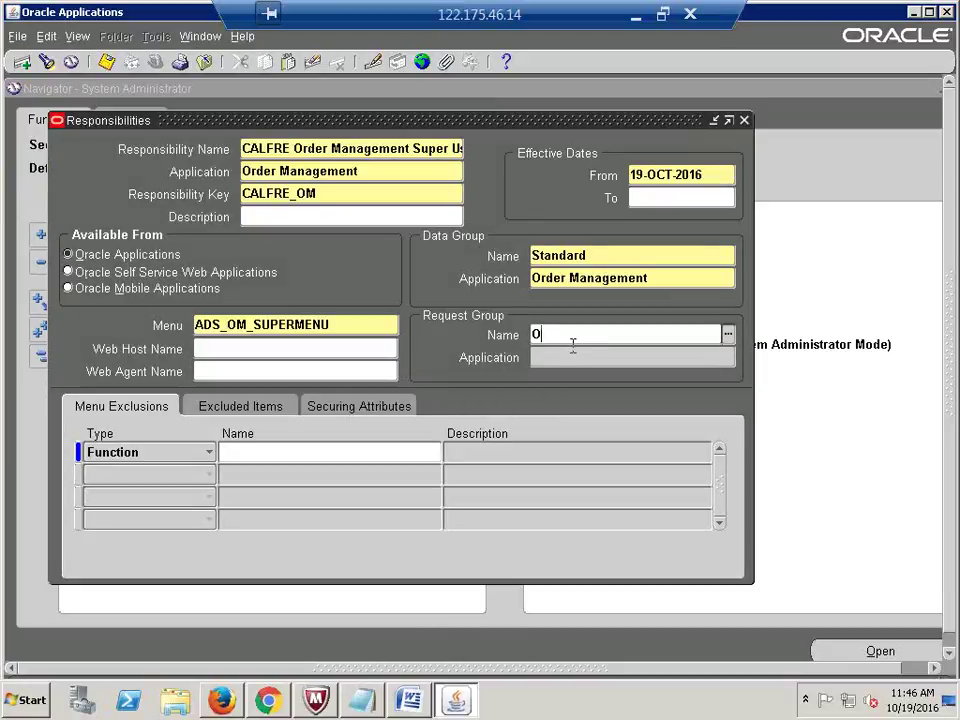
text(M %)
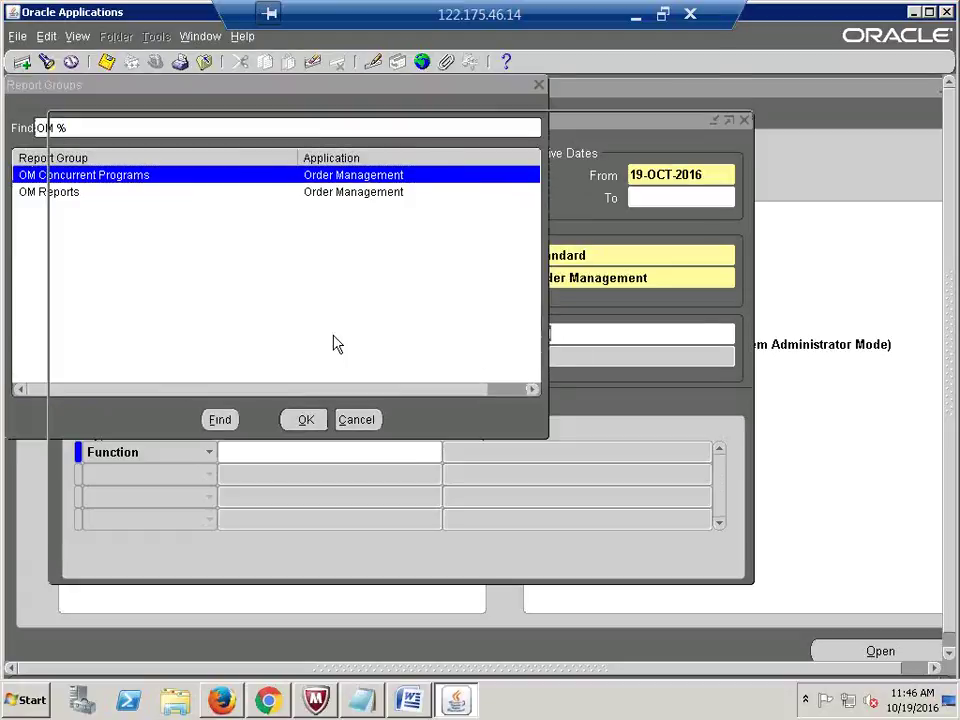
key(Return)
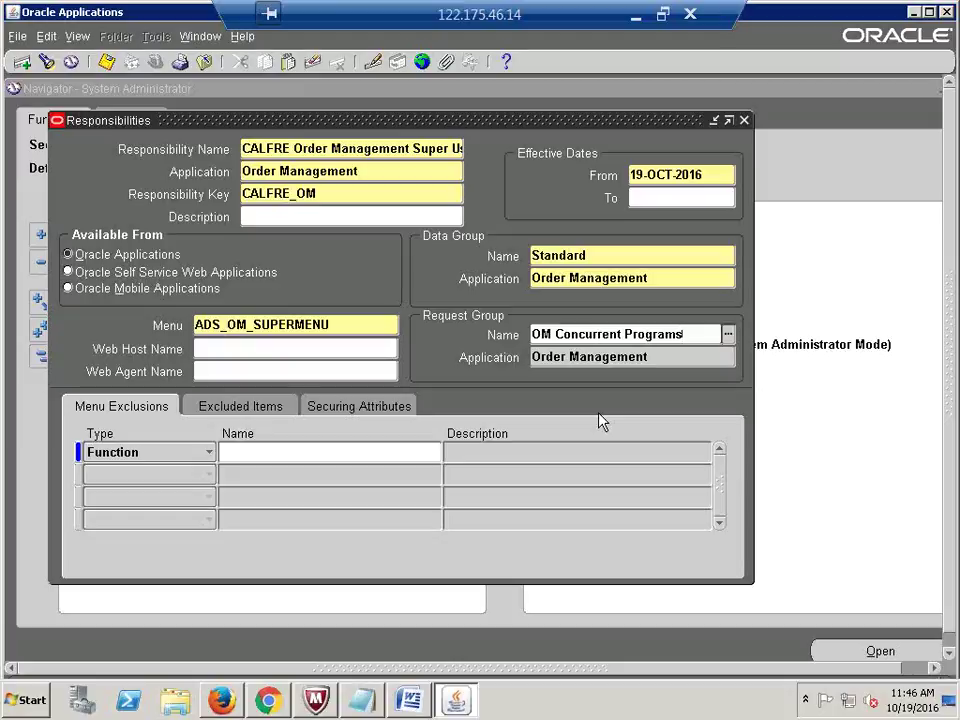
double_click(358, 326)
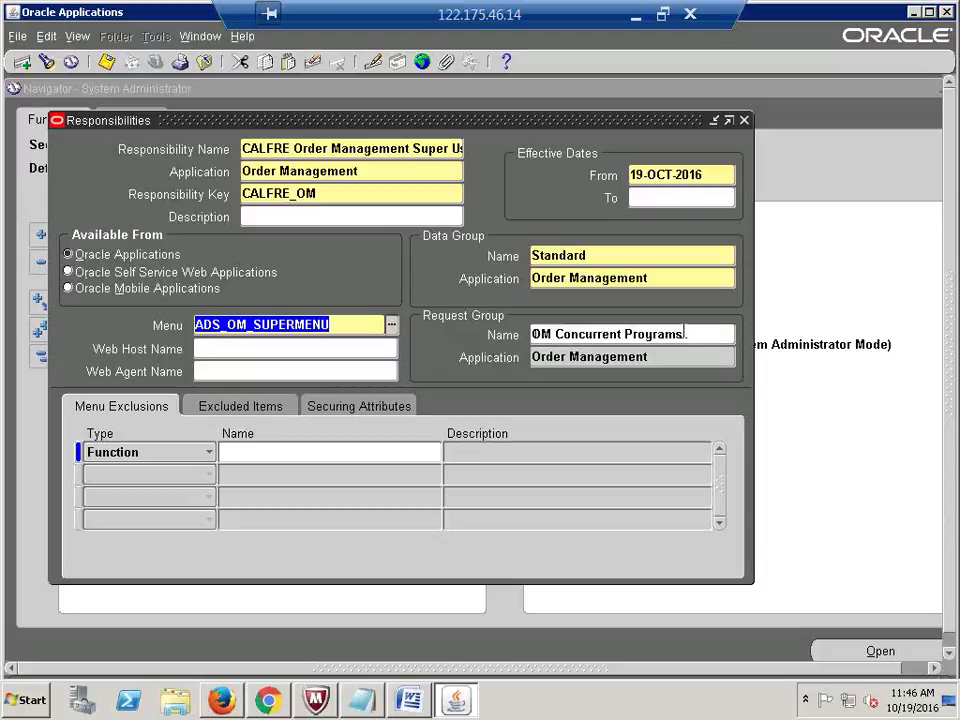
Step: Check the ADS_OM_SUPERMENU menu value and save the Order Management responsibility
click(224, 325)
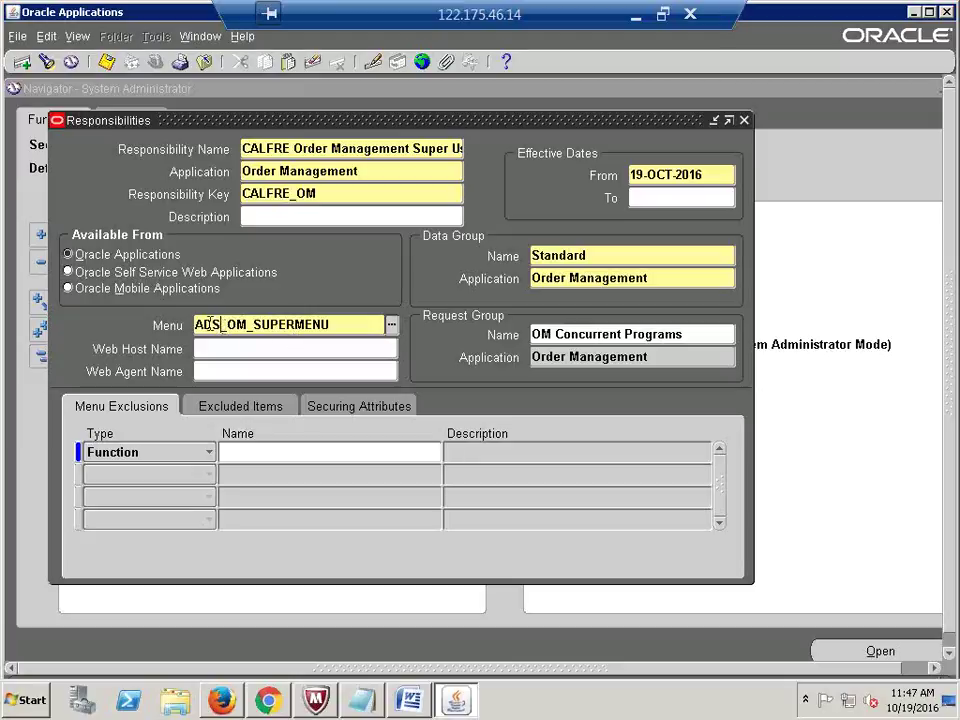
drag(218, 324, 185, 318)
click(343, 348)
key(ctrl+s)
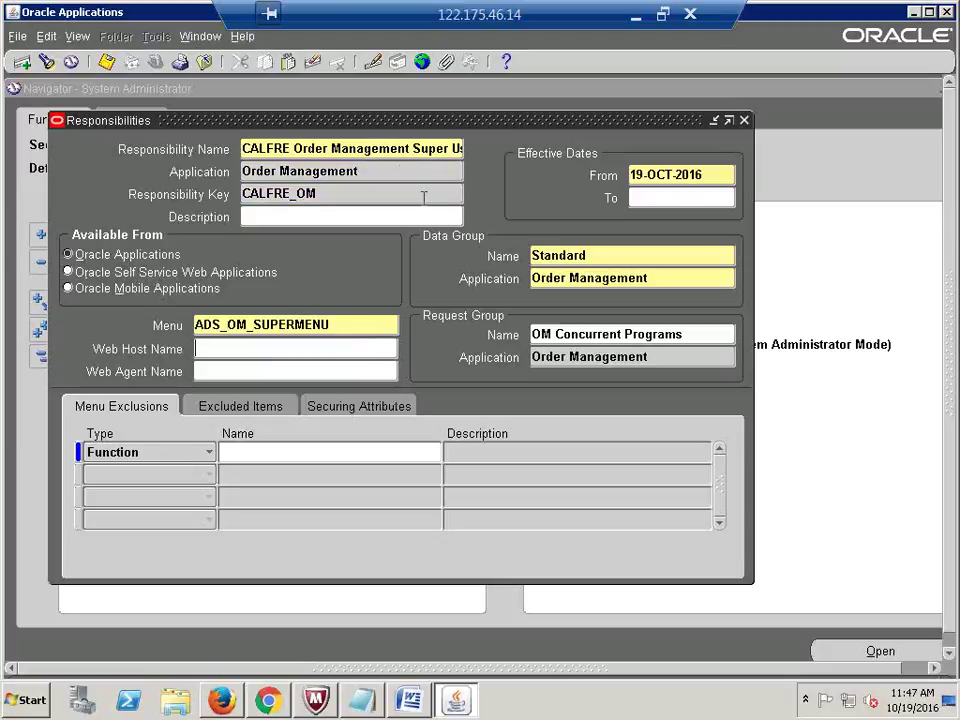
Step: Review the responsibility name, then start a blank new responsibility record
drag(397, 149, 242, 149)
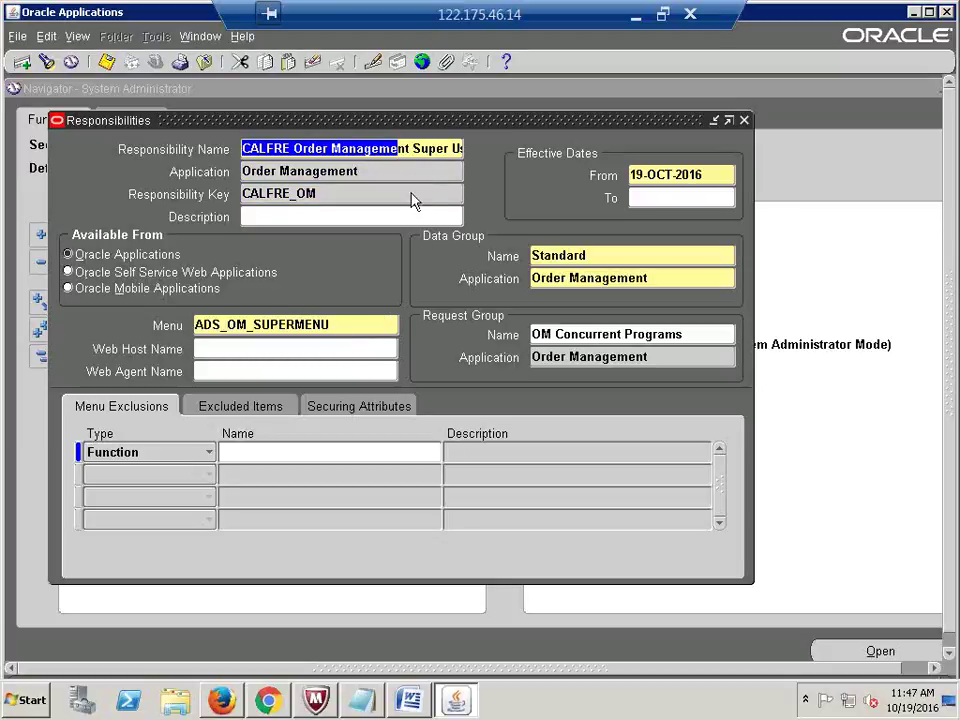
triple_click(422, 148)
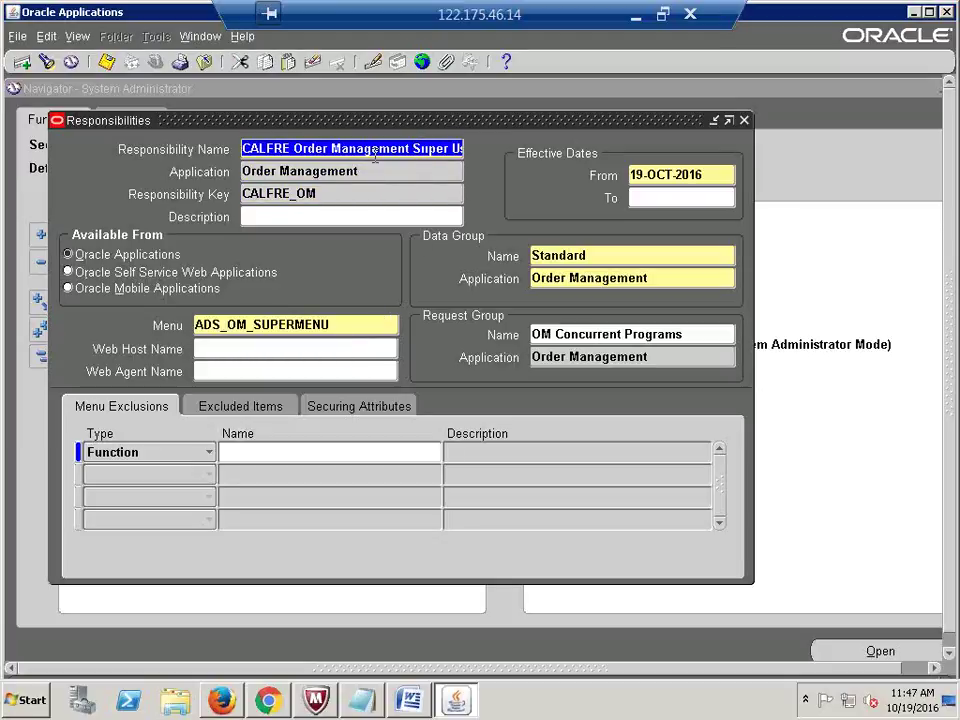
click(374, 148)
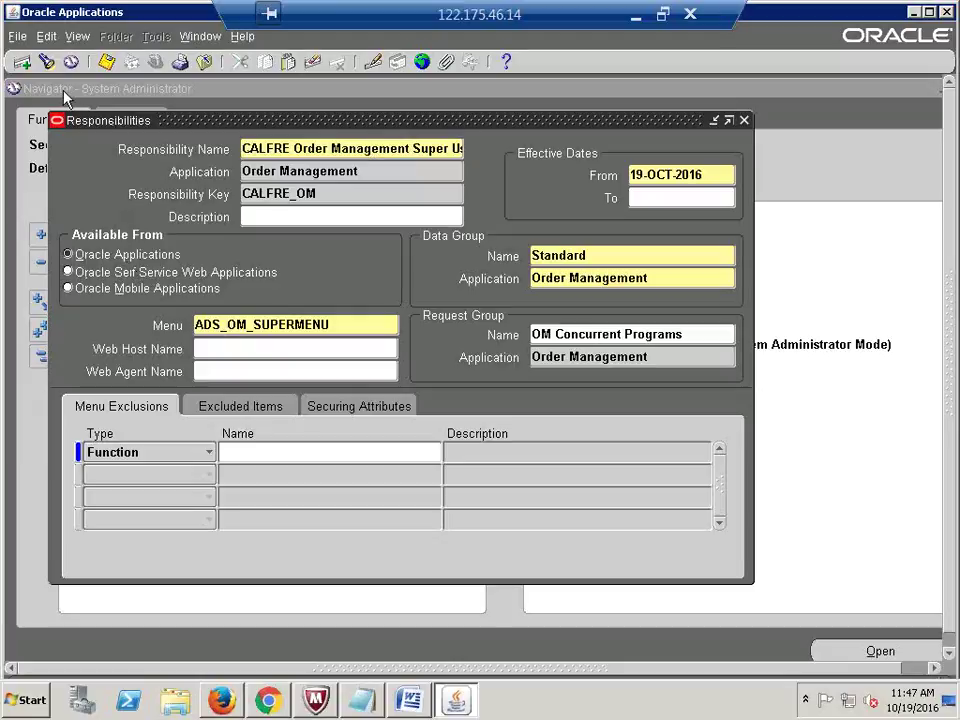
click(24, 64)
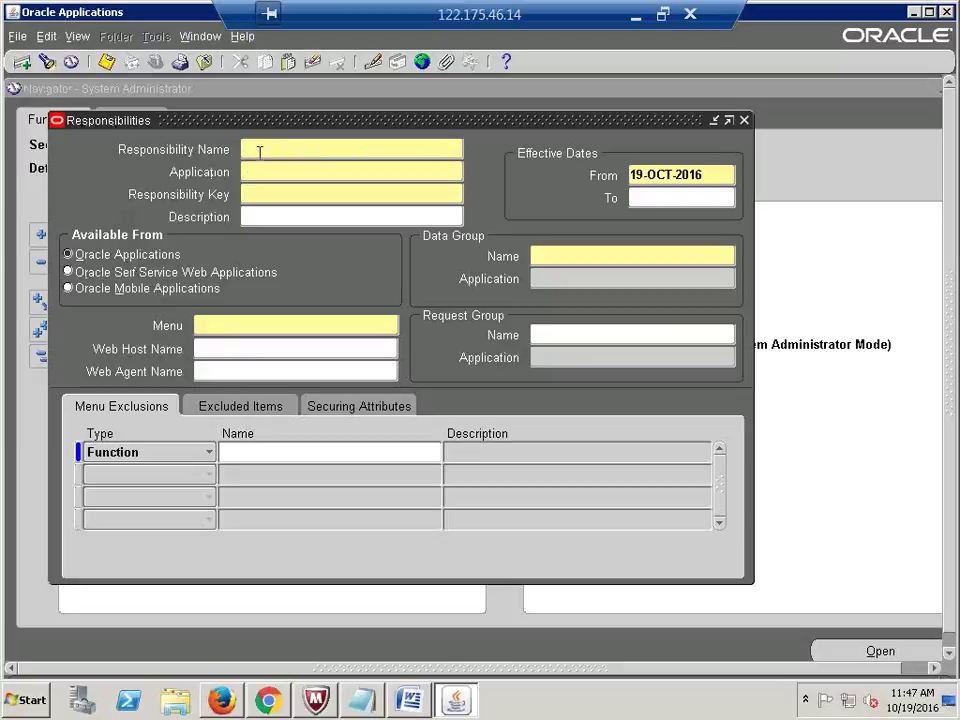
Step: Enter CALFRE Inventory Super User for Inventory, key CALFRE_INV, with the Standard data group for Inventory
text(CA_FRE Inventory S)
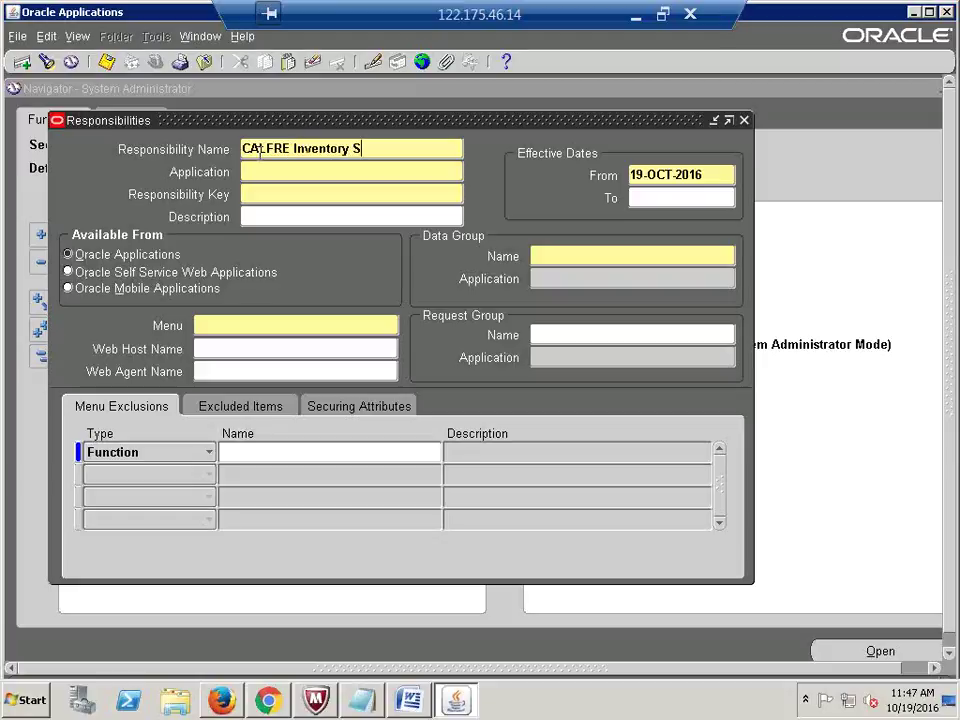
text(uper User)
key(Tab)
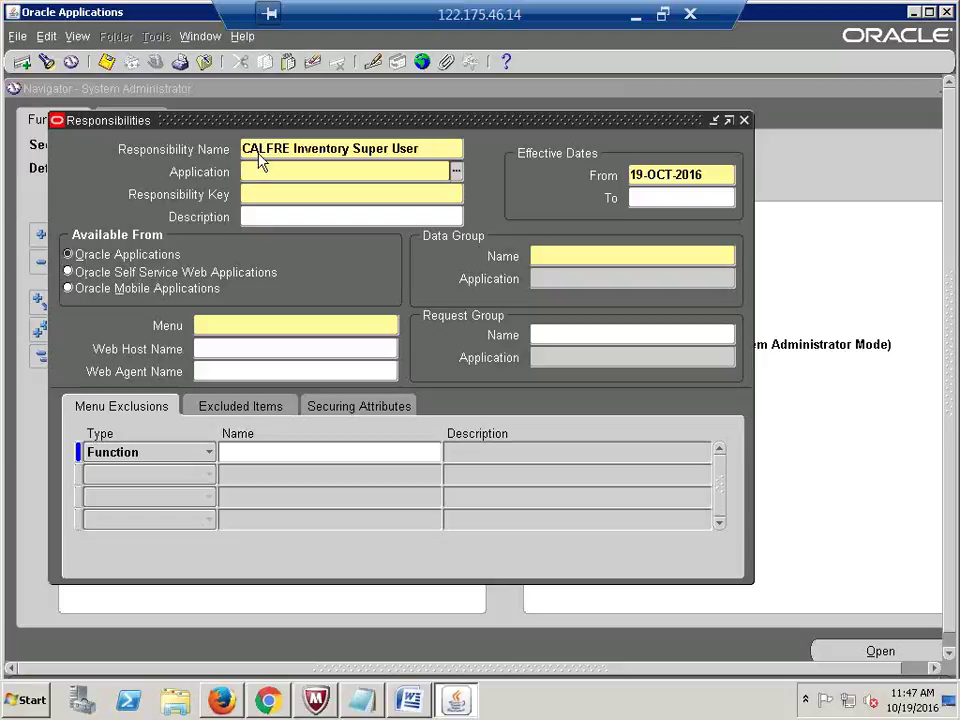
text(inventory)
key(Tab)
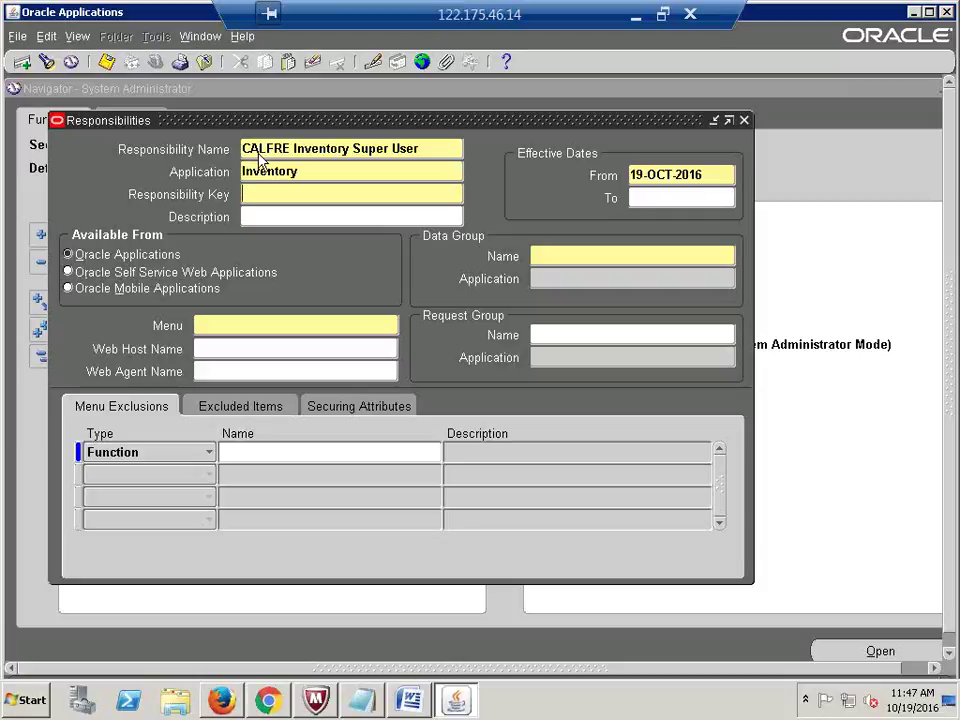
text(CALFRE_INV)
click(604, 256)
text(STAN)
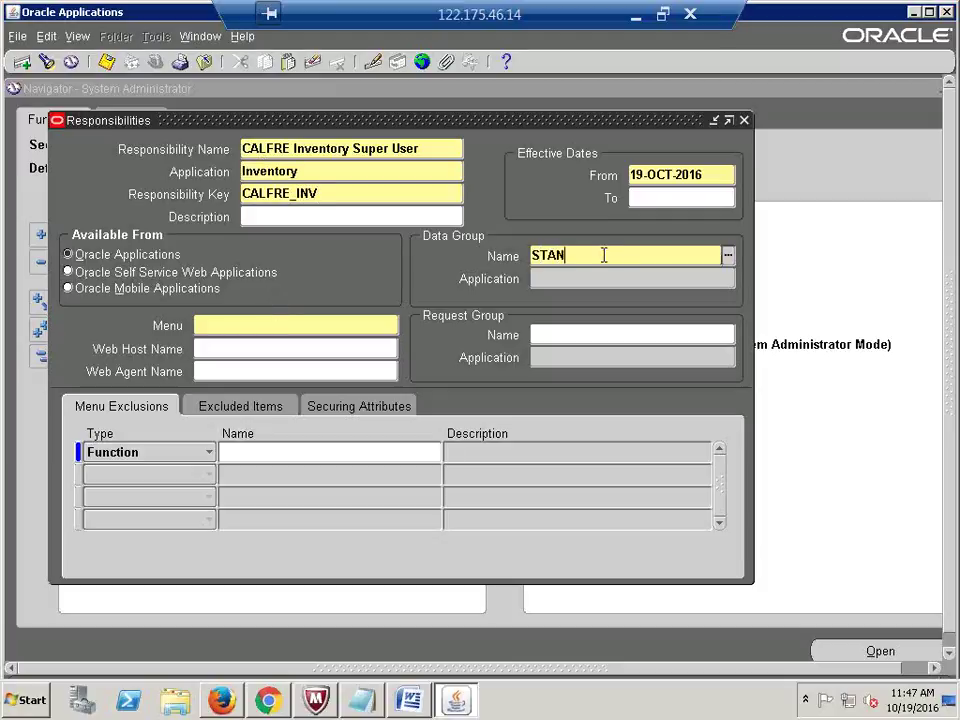
key(Tab)
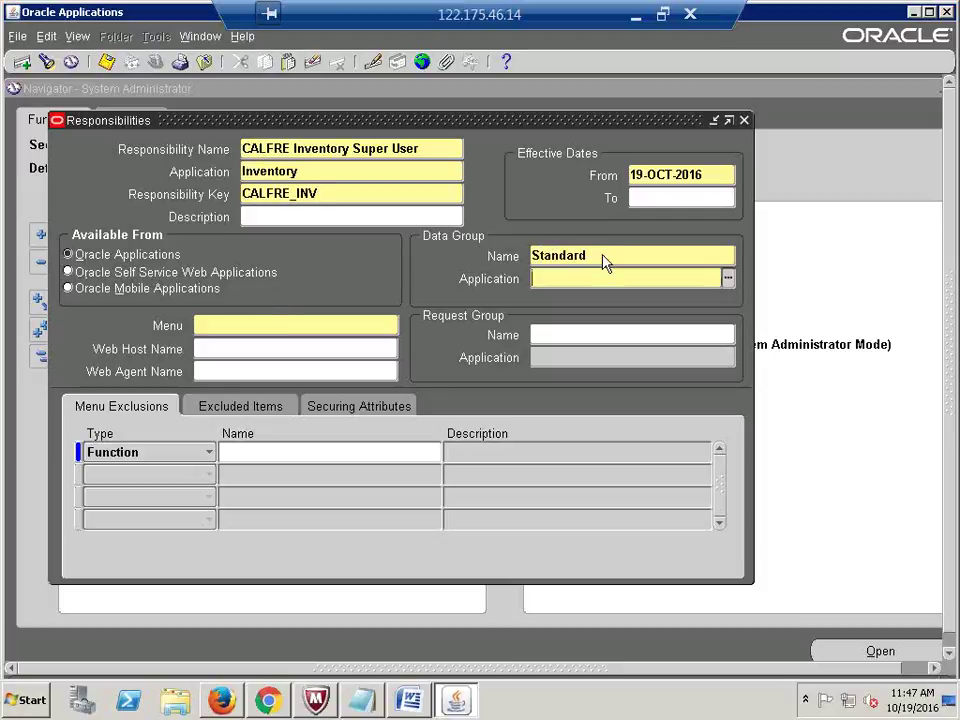
text(INVENTORY)
key(Tab)
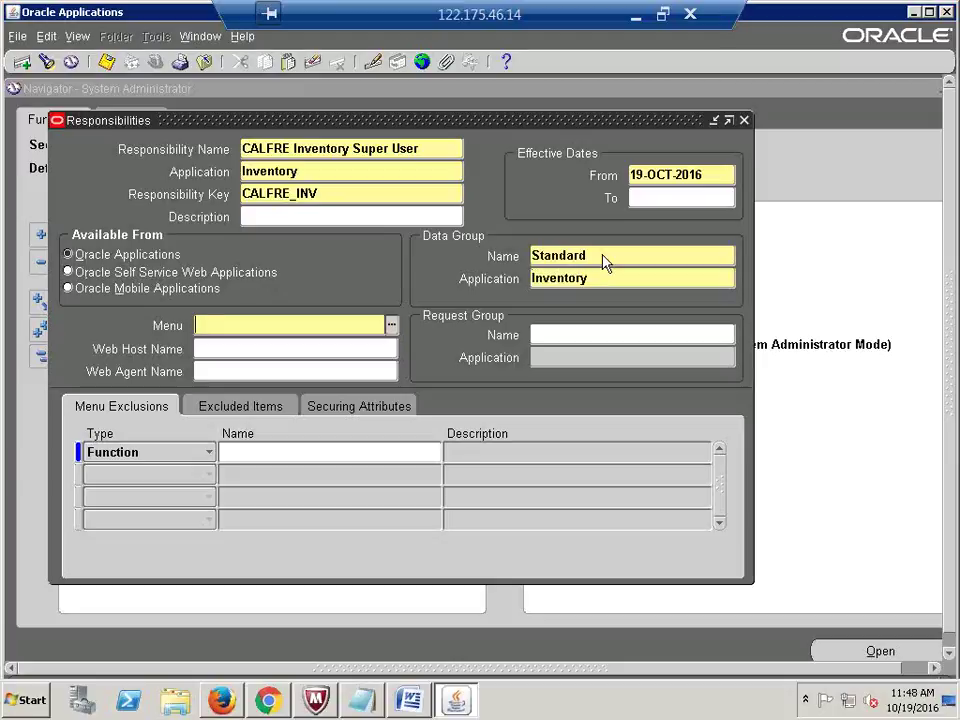
Step: Set the menu to INV_NAVIGATE and pick All Inclusive GUI via a %Inclusive% search
text(INV_NAVIGATE%)
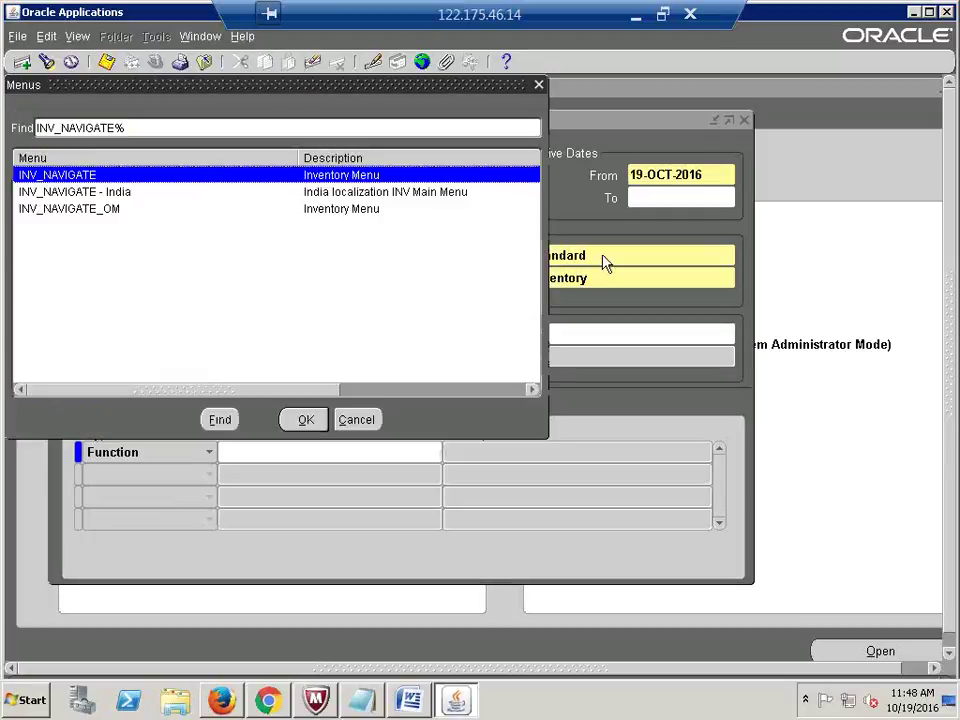
key(Return)
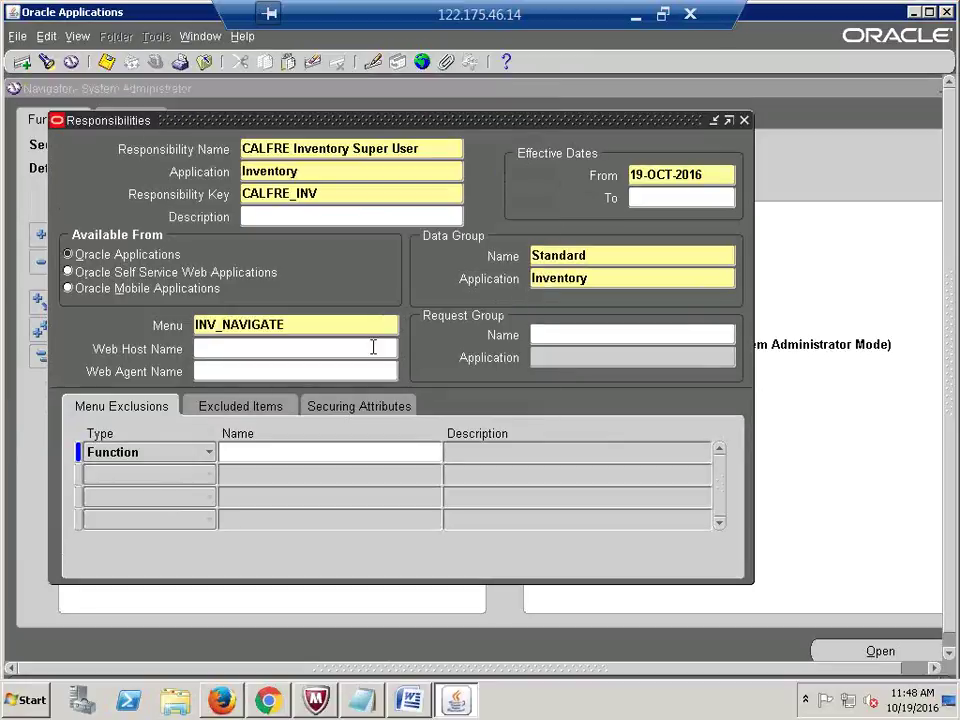
click(591, 339)
text(%%)
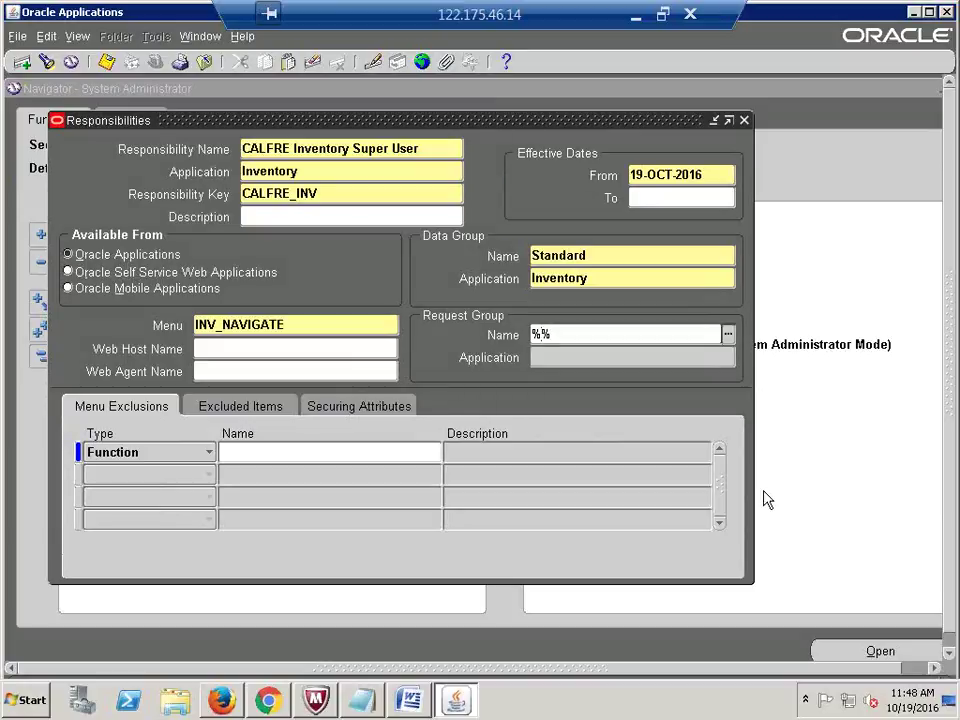
key(Left)
text(Inclu)
text(sive)
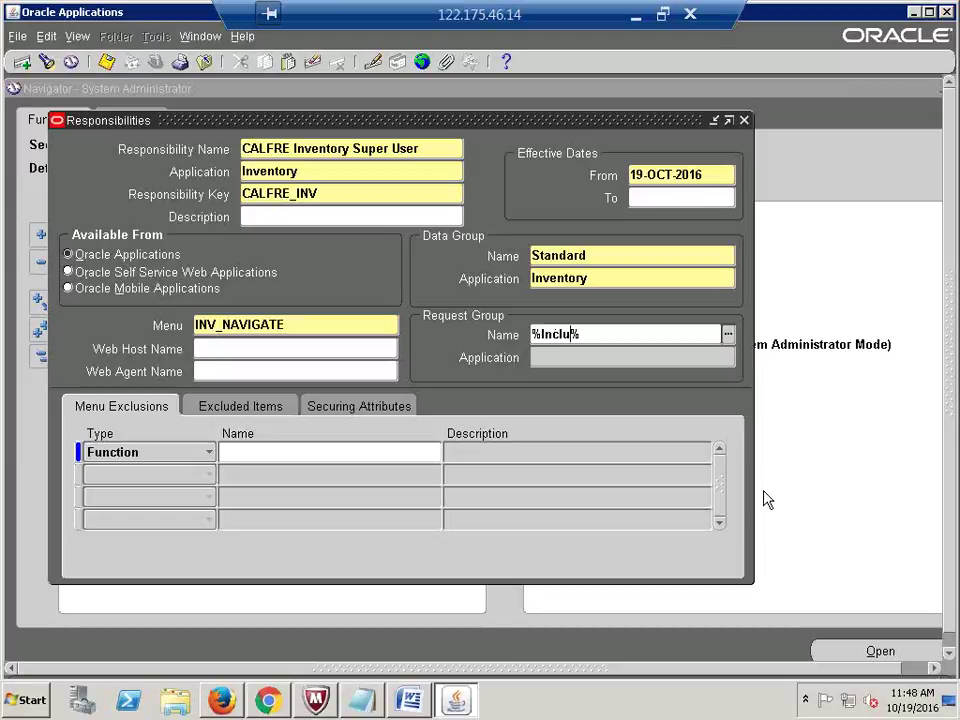
key(Tab)
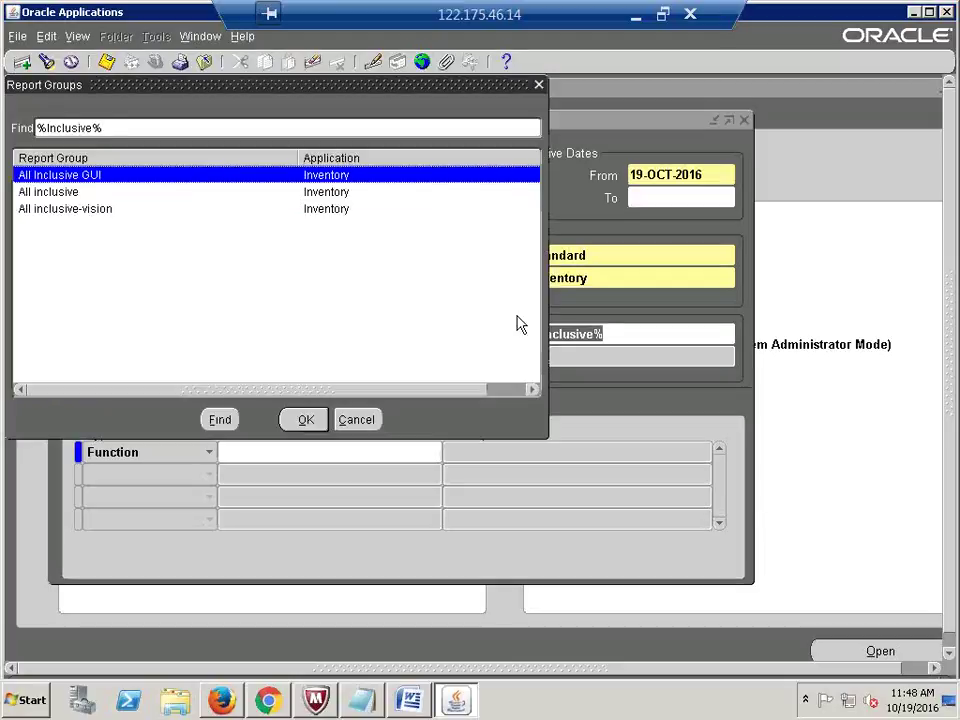
key(Return)
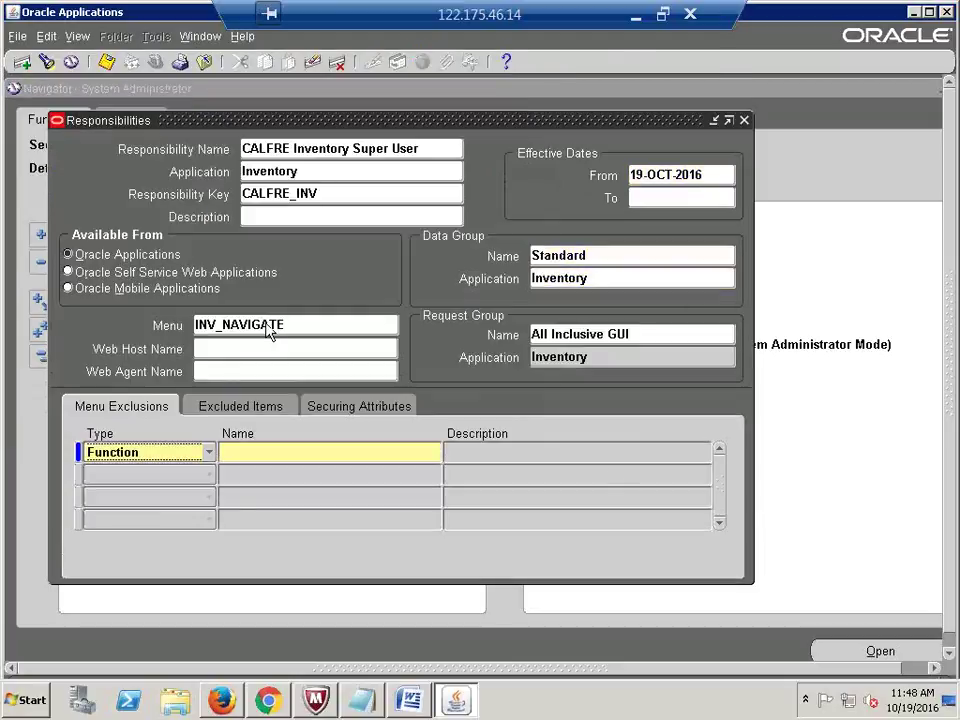
Step: Save the CALFRE Inventory Super User responsibility record with Ctrl+S
click(673, 335)
click(673, 335)
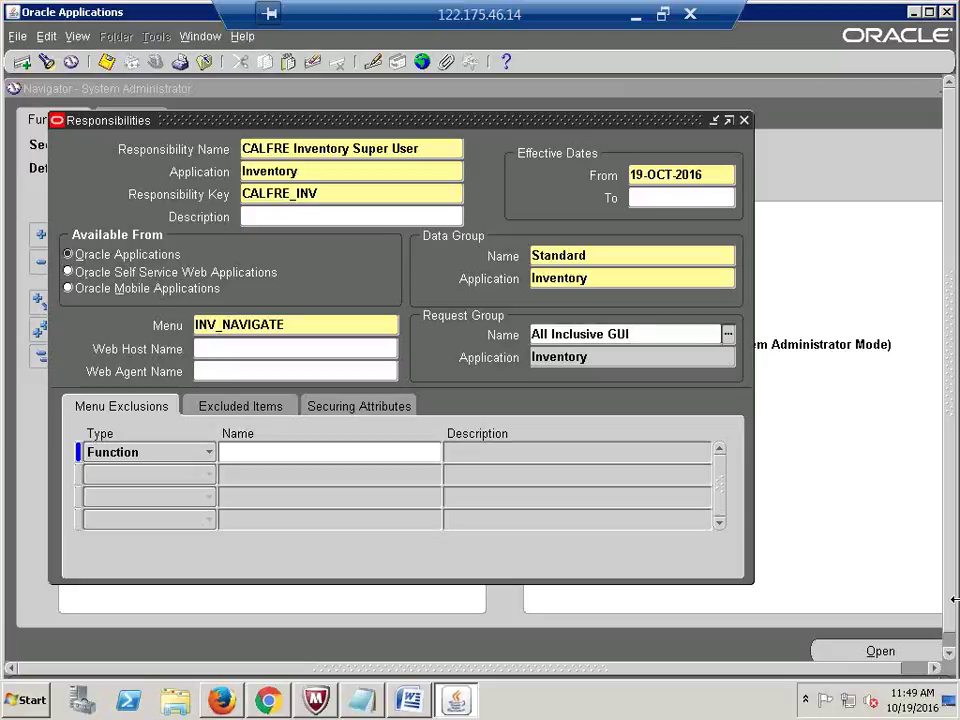
key(ctrl+s)
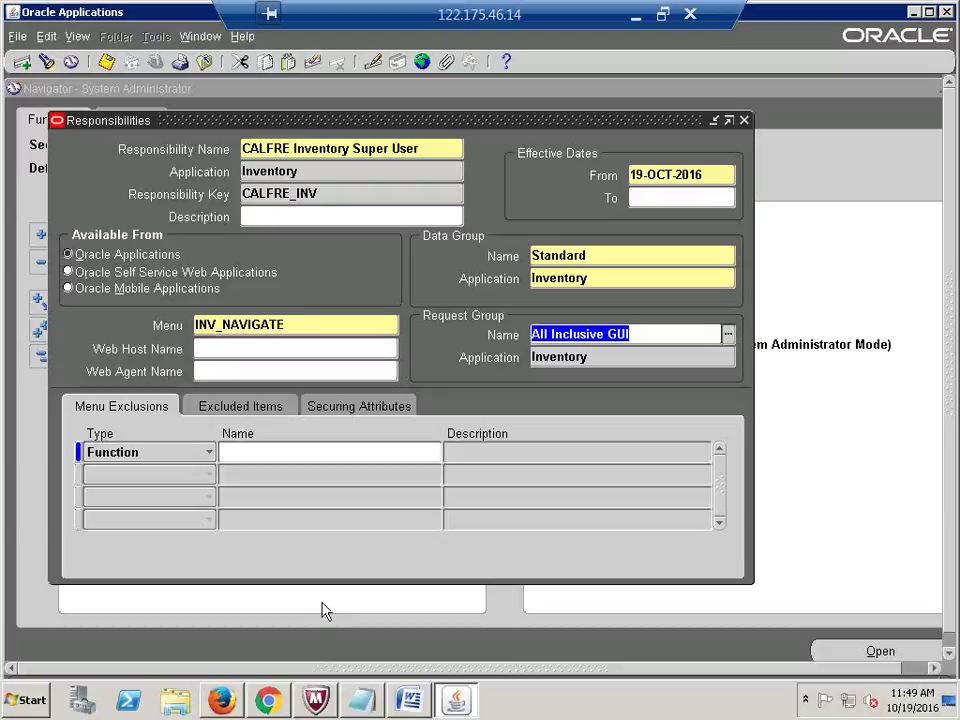
key(super)
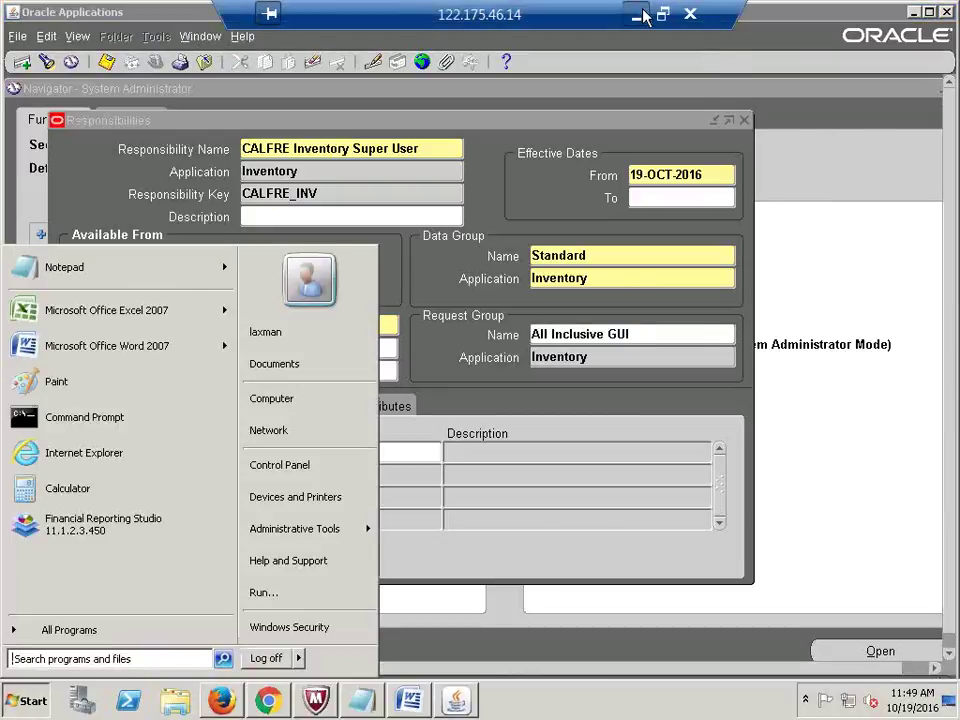
Step: Review the GL through PO module entries in Recap column A, then return to the Oracle session
click(638, 14)
click(71, 322)
click(75, 349)
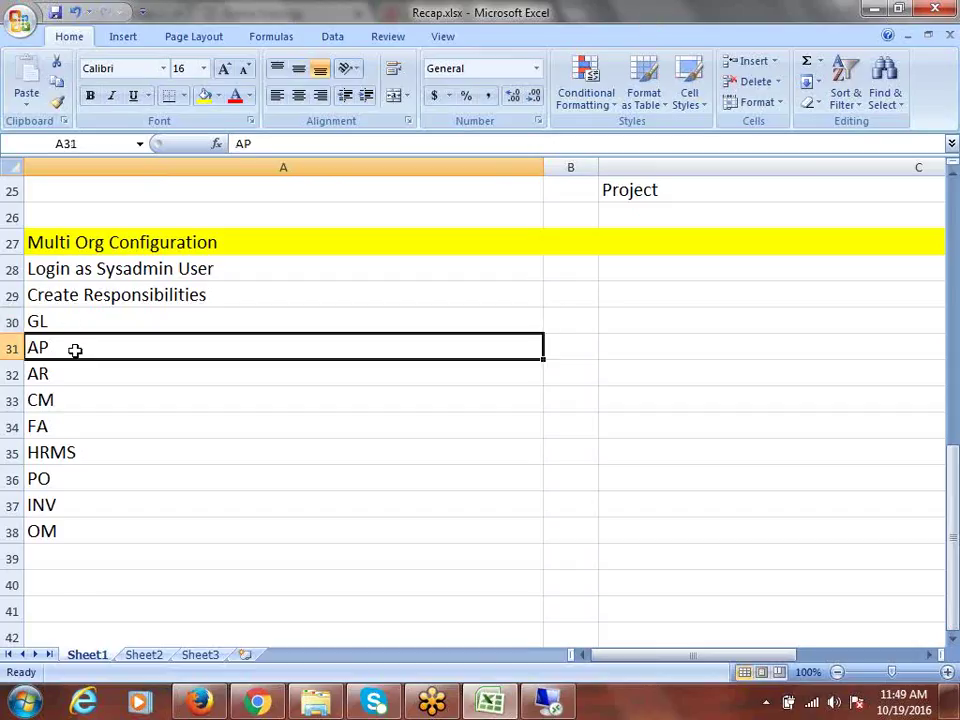
click(86, 371)
click(105, 403)
click(107, 428)
click(114, 457)
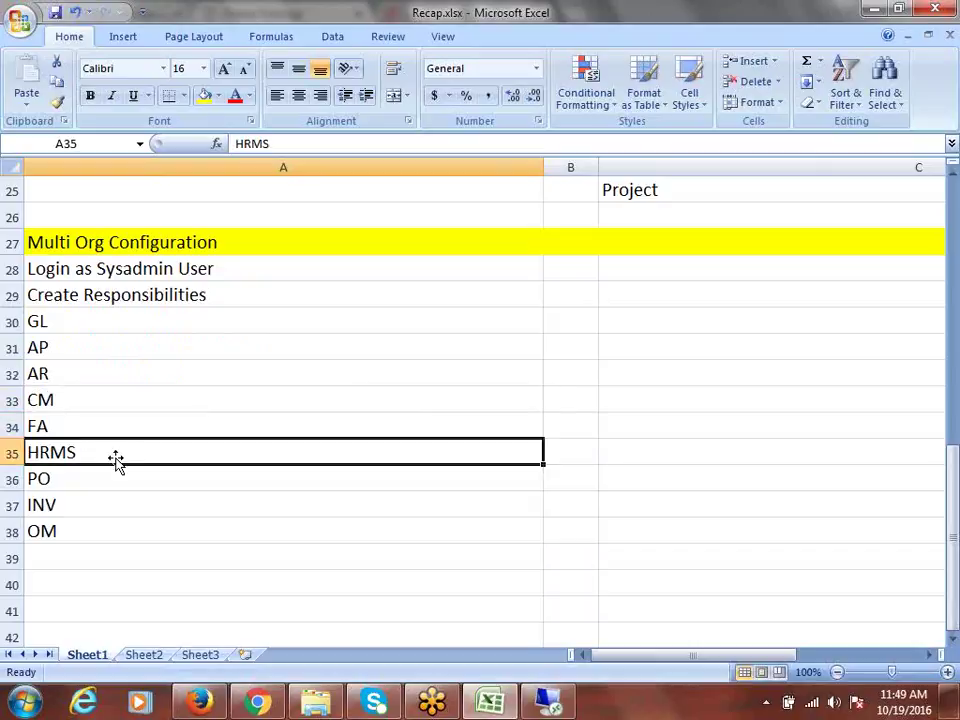
click(111, 482)
click(139, 551)
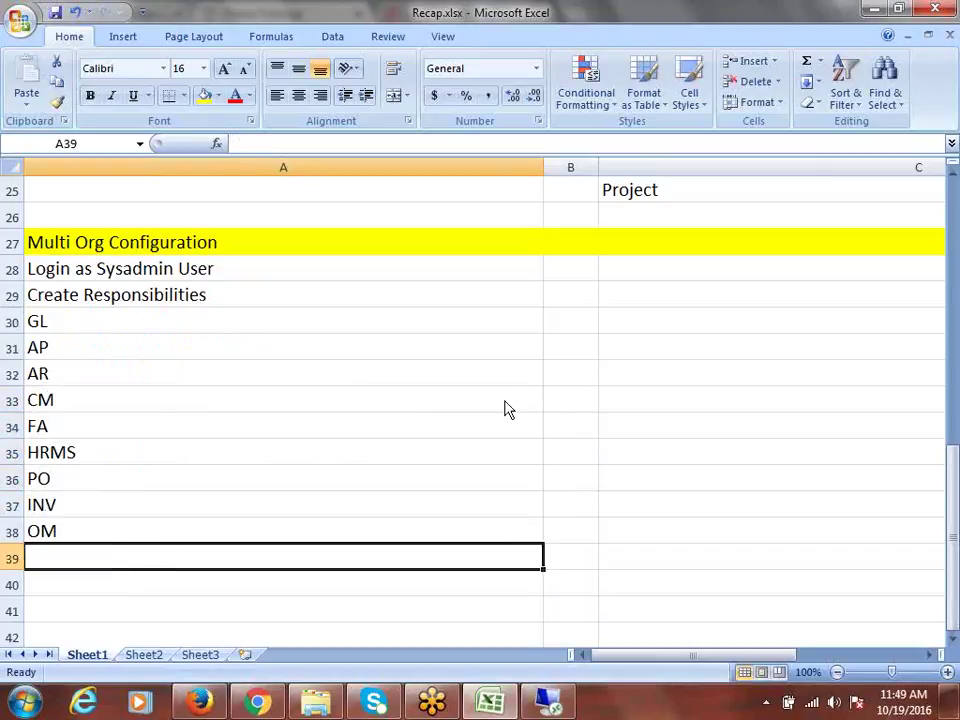
click(548, 703)
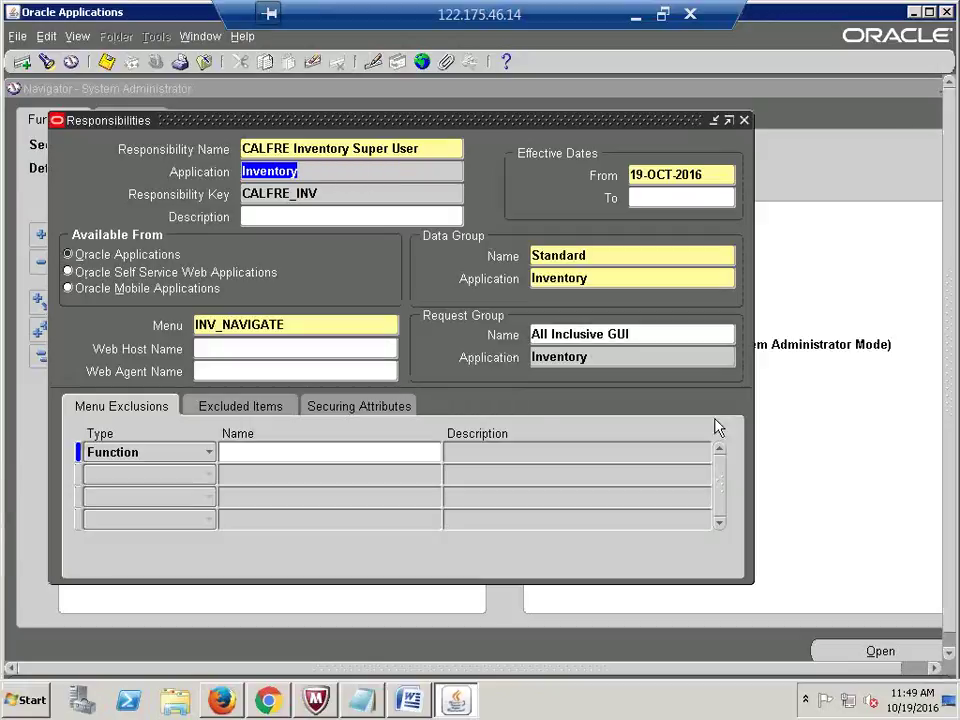
Step: Confirm the saved key CALFRE_INV, then minimize the remote session to reach the Recap workbook
click(347, 195)
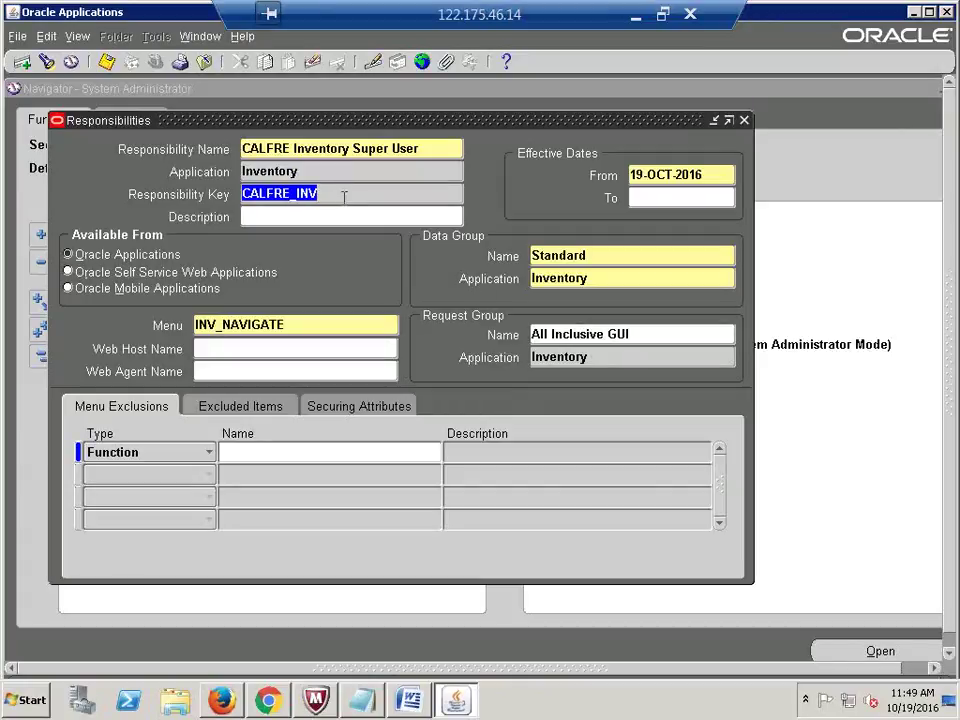
click(635, 15)
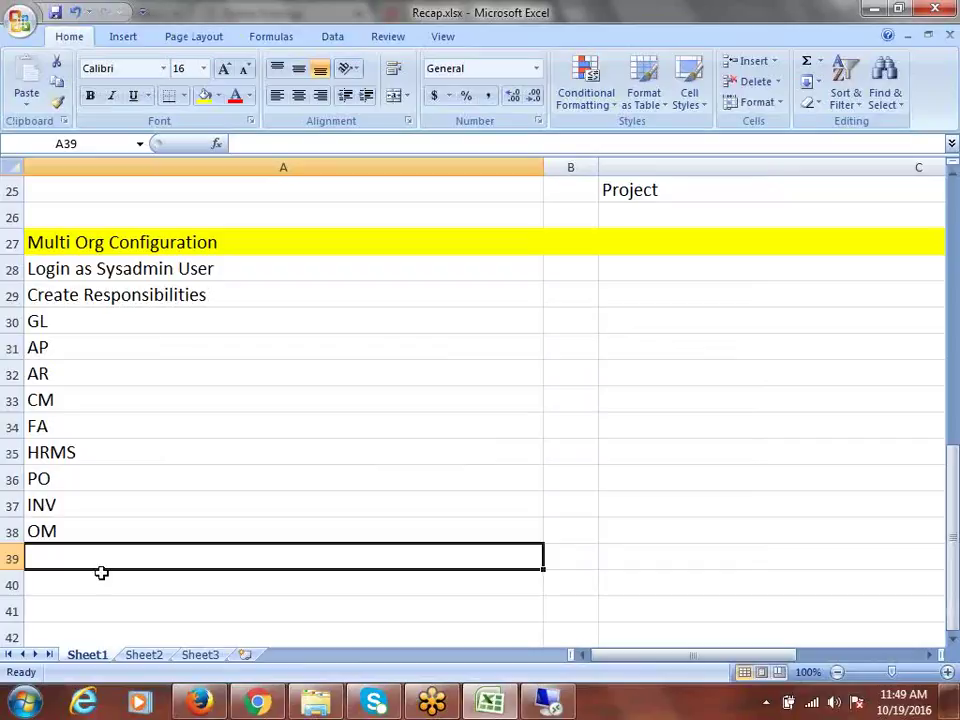
Step: Enter Set "HR: User Type" Profile Option to All Responsibility in cell A39
text(Set)
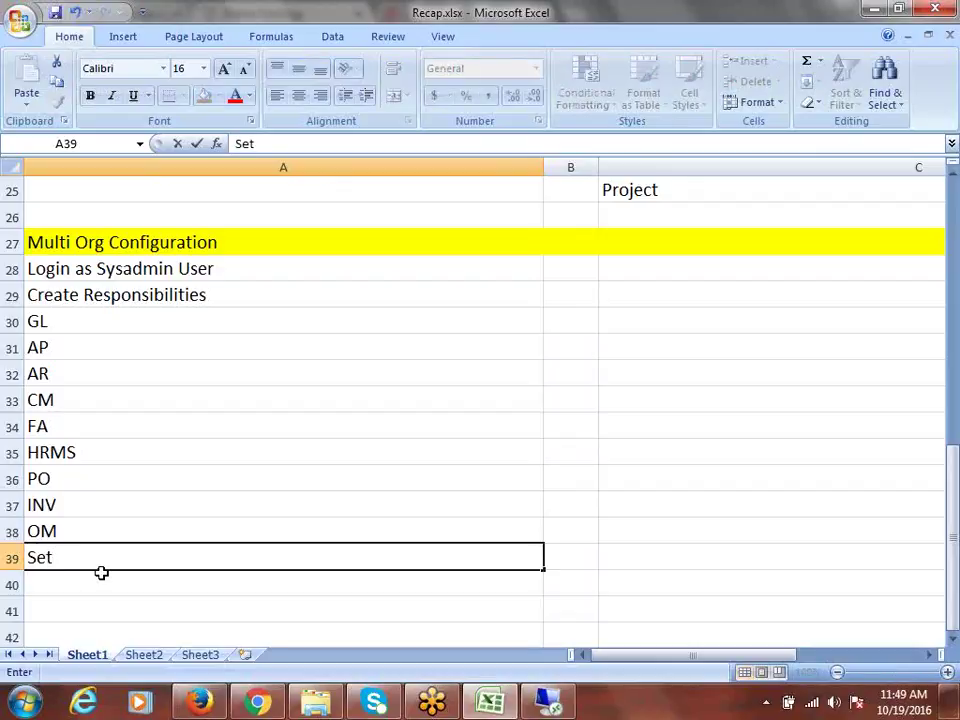
text( HR: User Type)
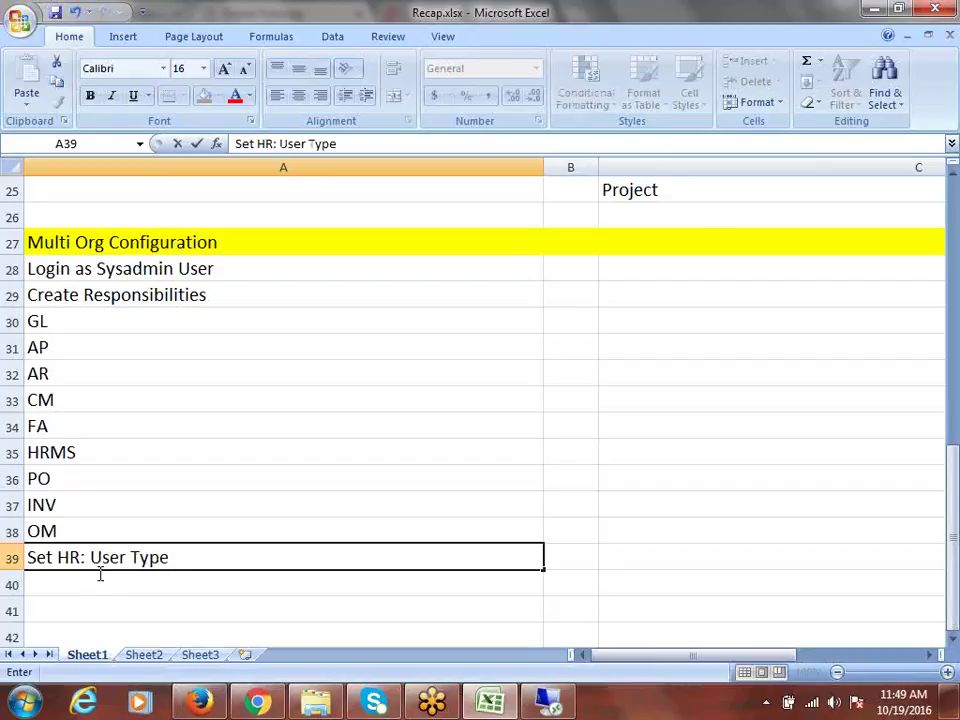
click(58, 555)
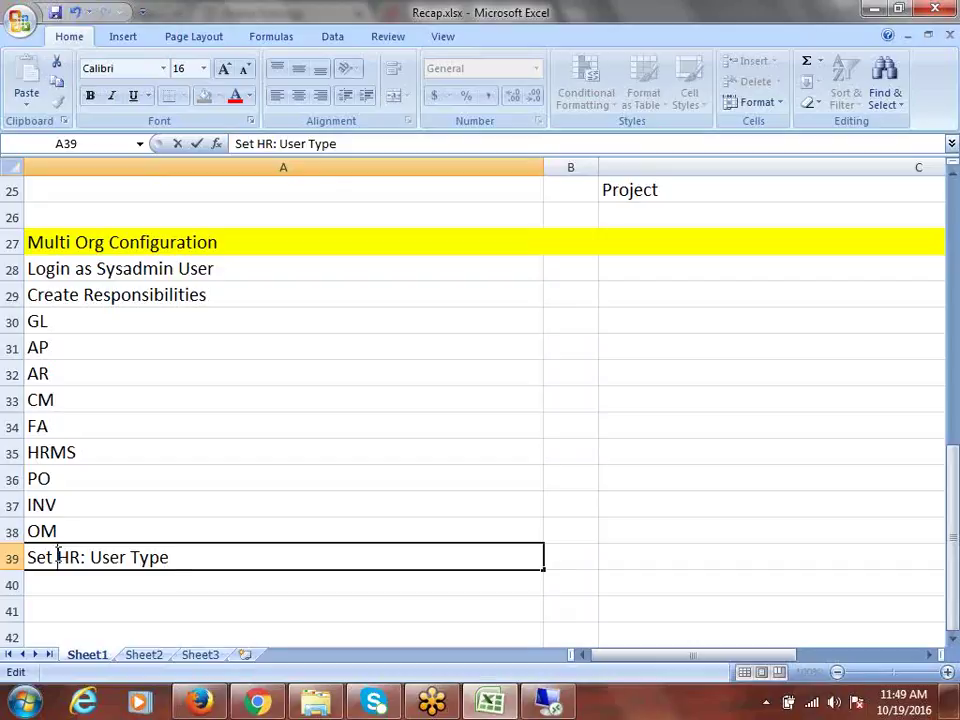
text("HR)
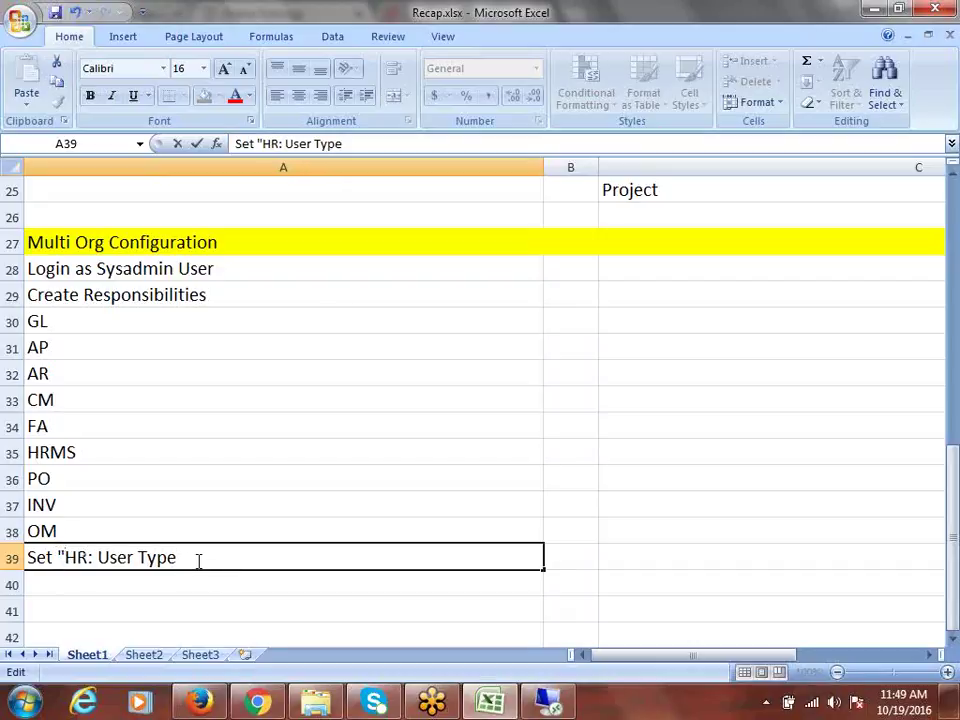
text(:)
key(BackSpace)
text(")
text(Profile Op)
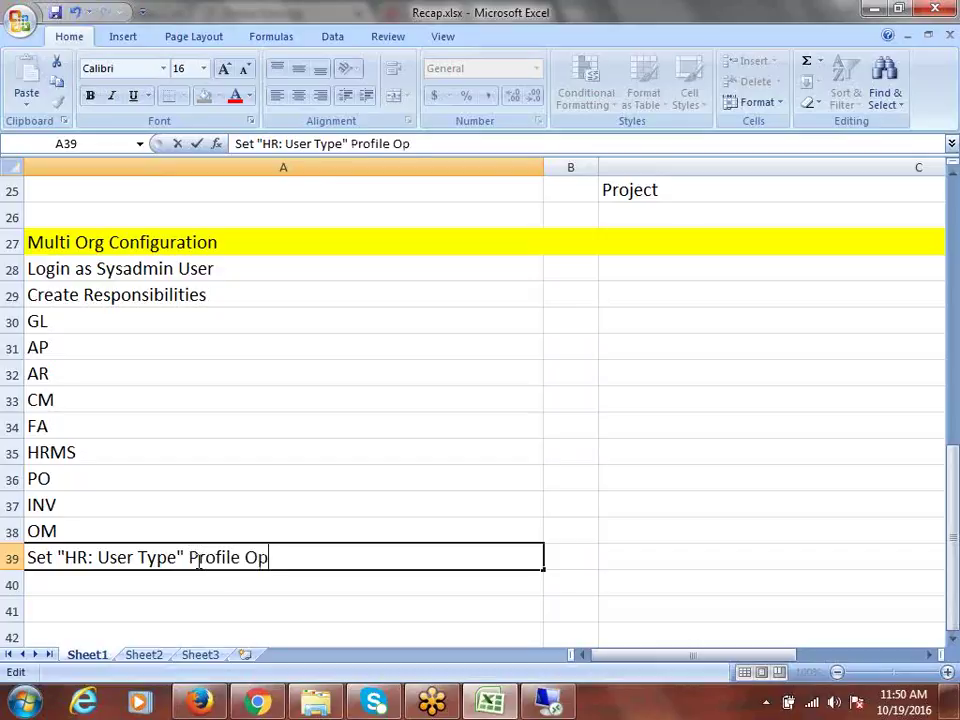
text(tion to )
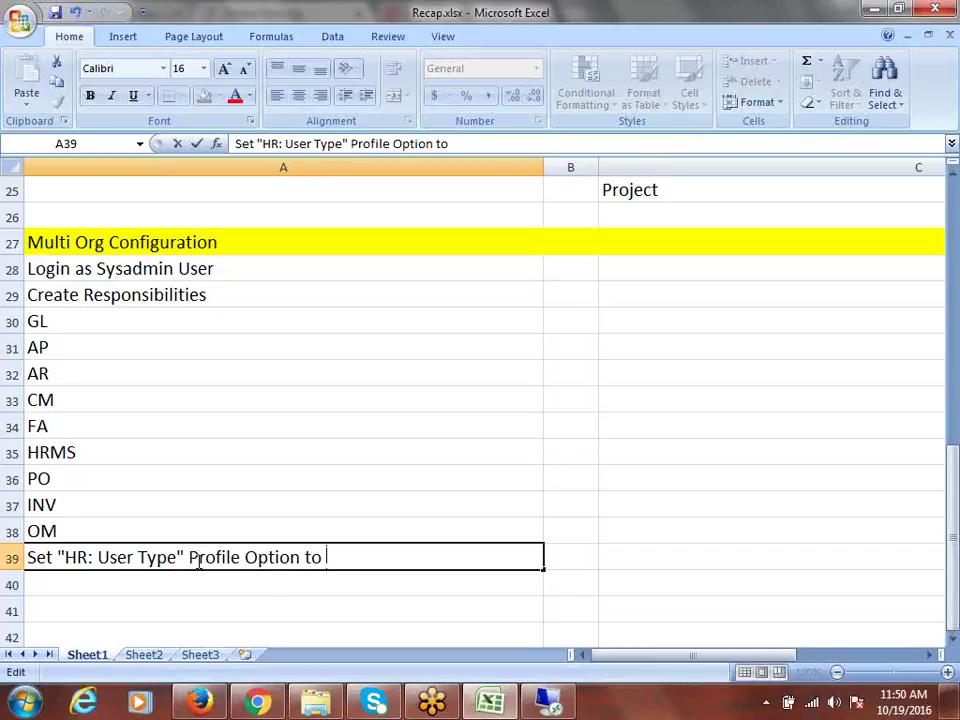
text(All Res)
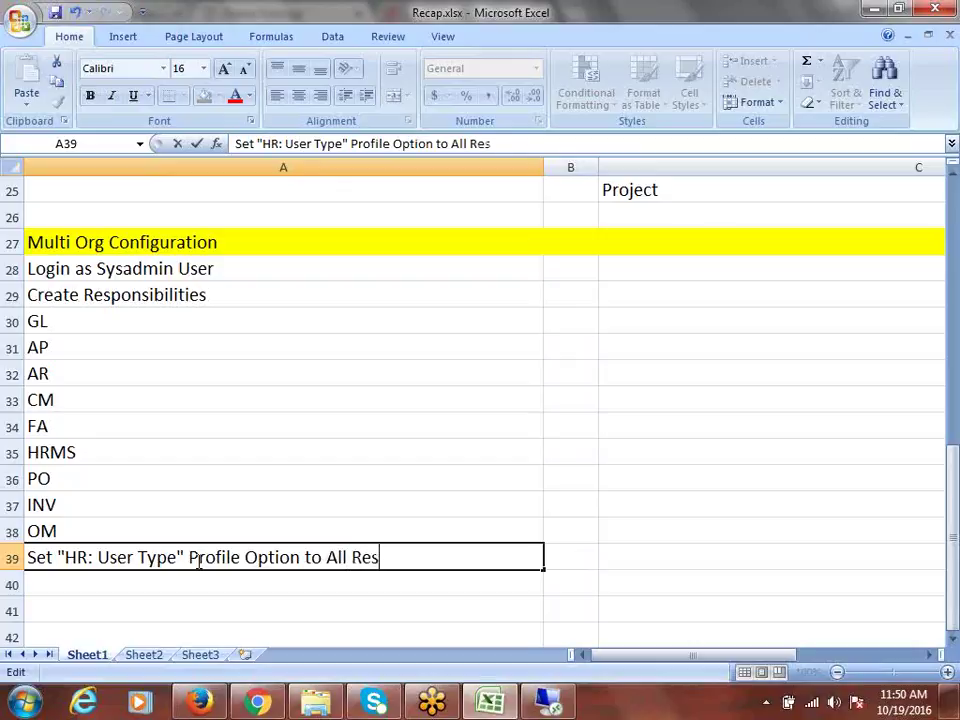
text(ponsibility)
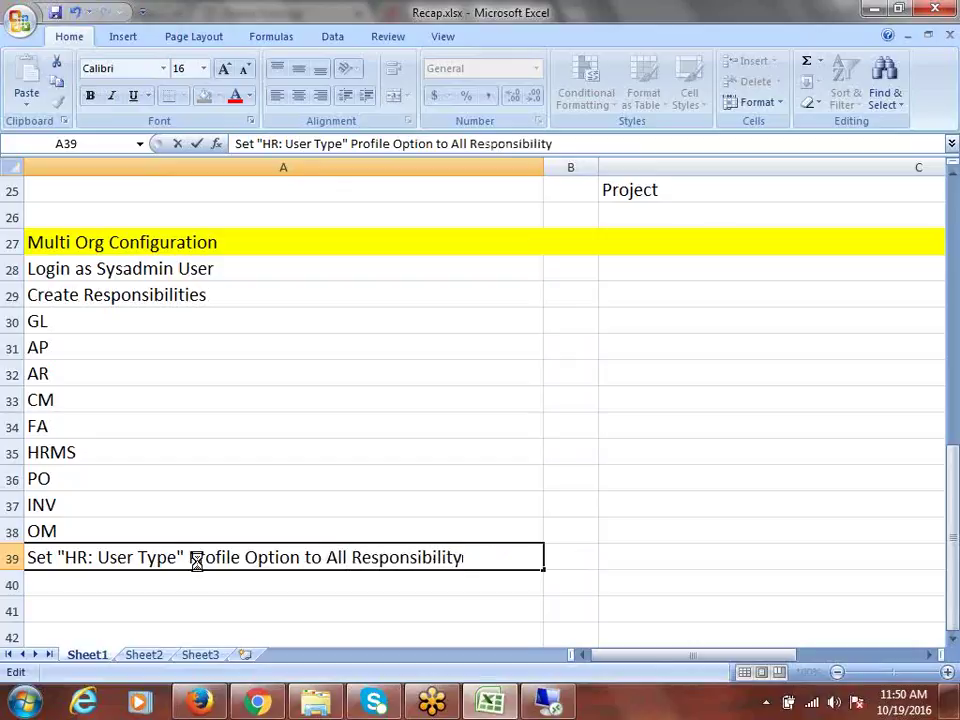
key(ctrl+Return)
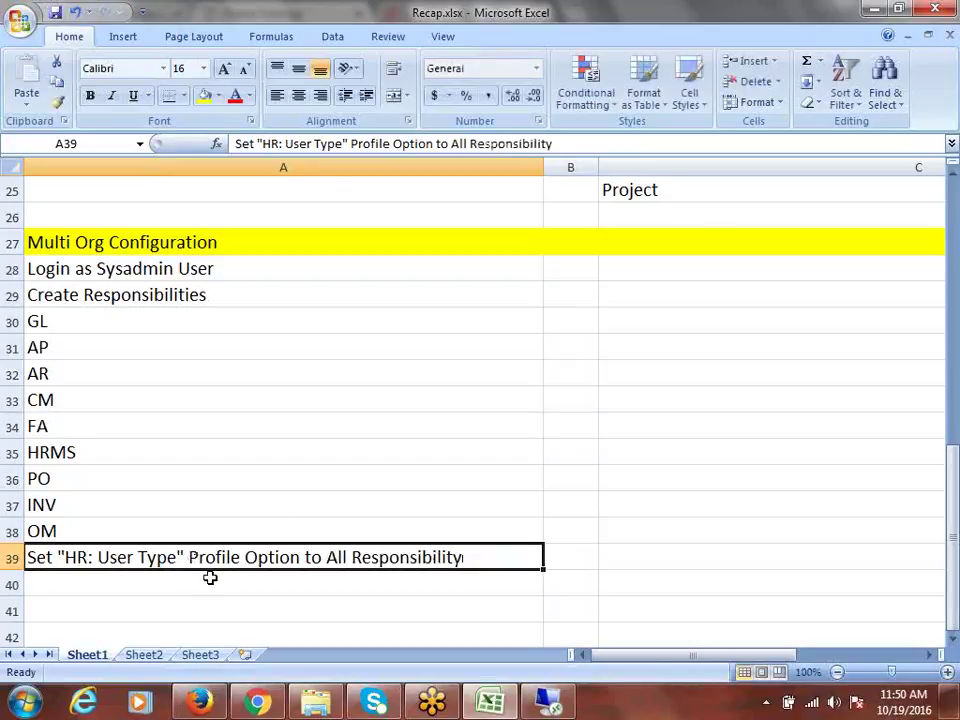
scroll(287, 479, down, 1)
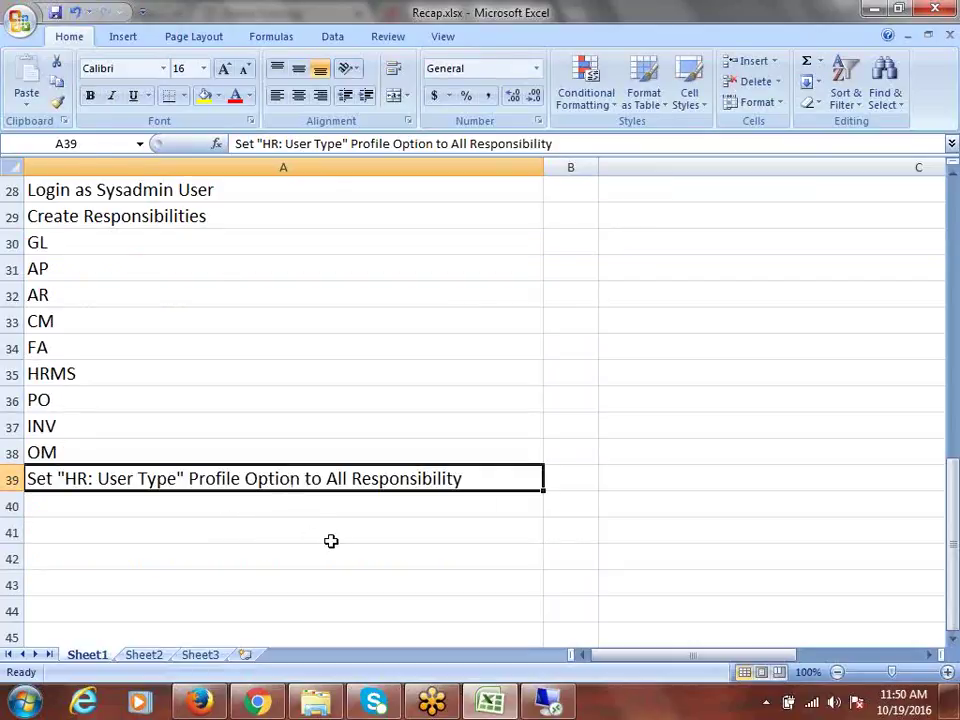
Step: Enter Create User in A40 and Assign All Responsibilities to User in A41
click(197, 506)
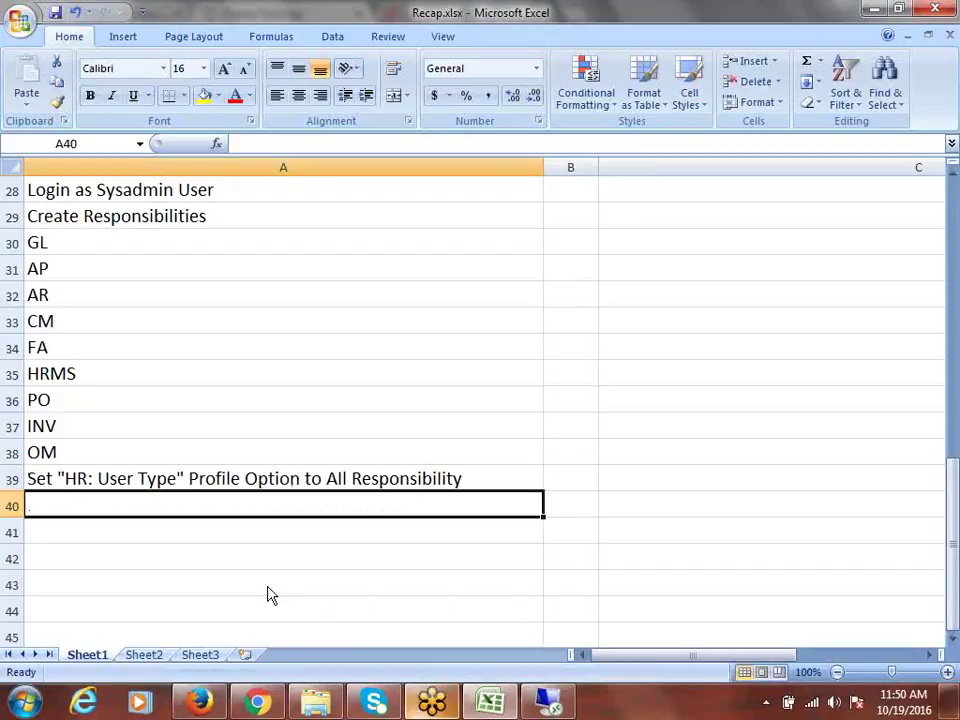
text(Create )
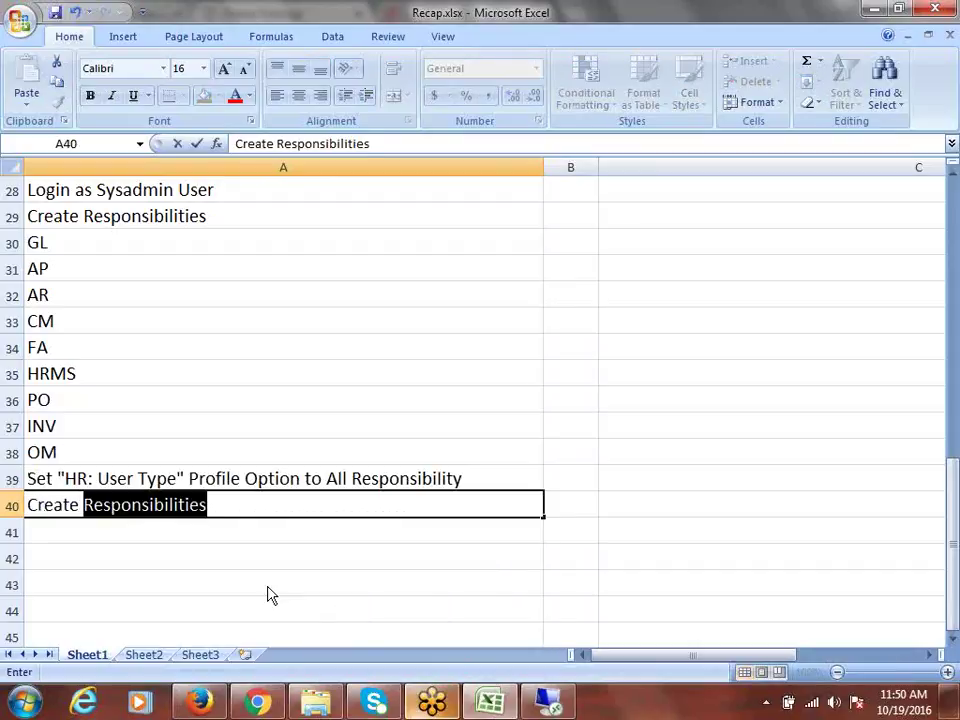
text(User)
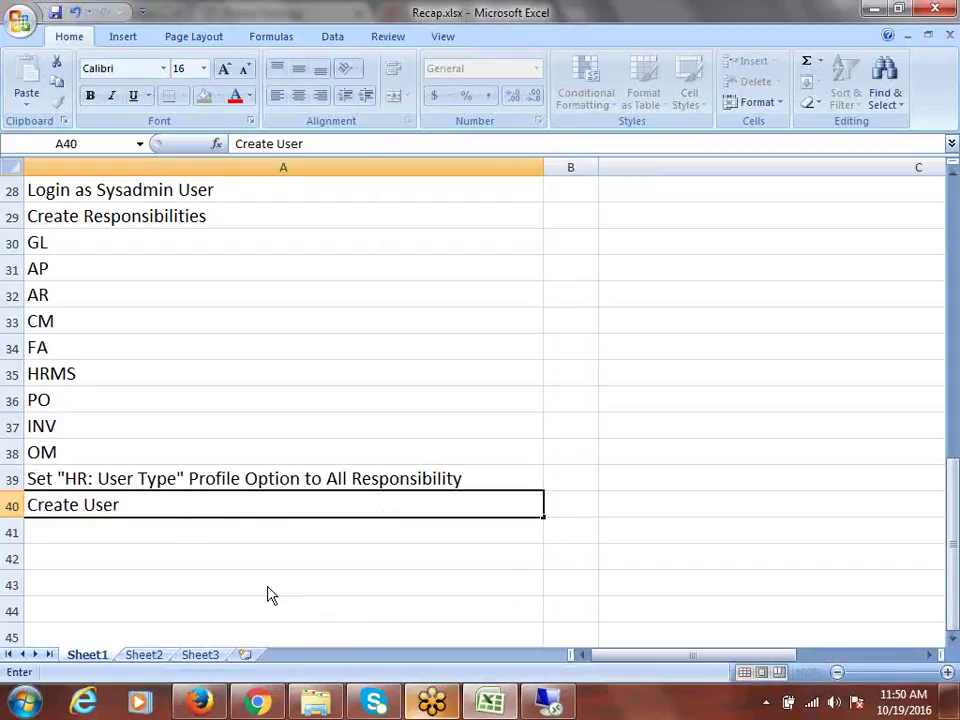
key(Return)
text(Assig)
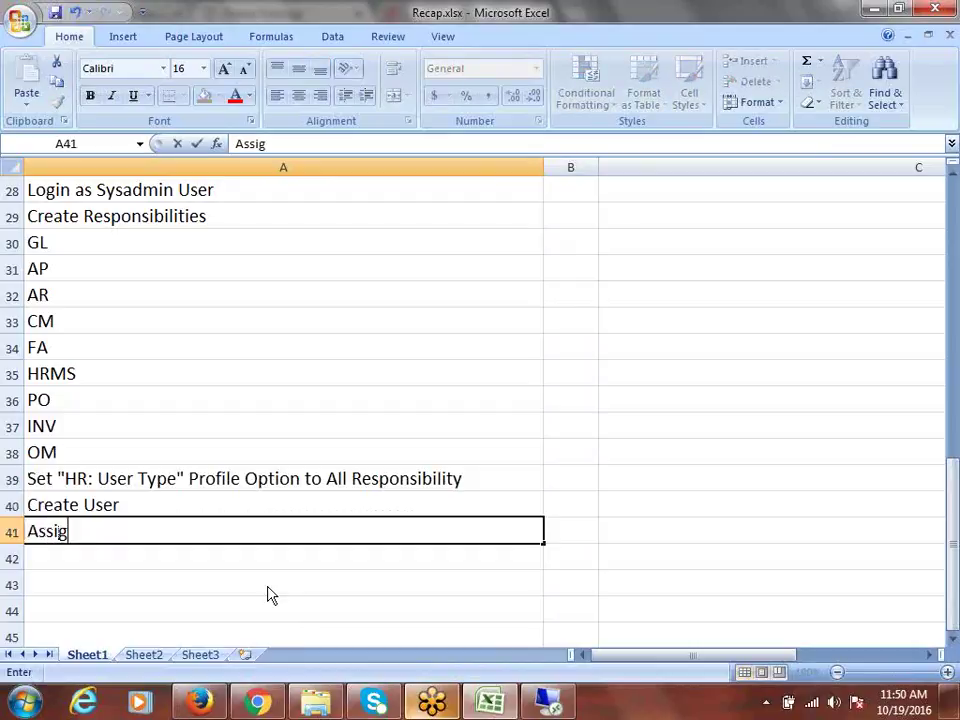
text(n All Responsibi)
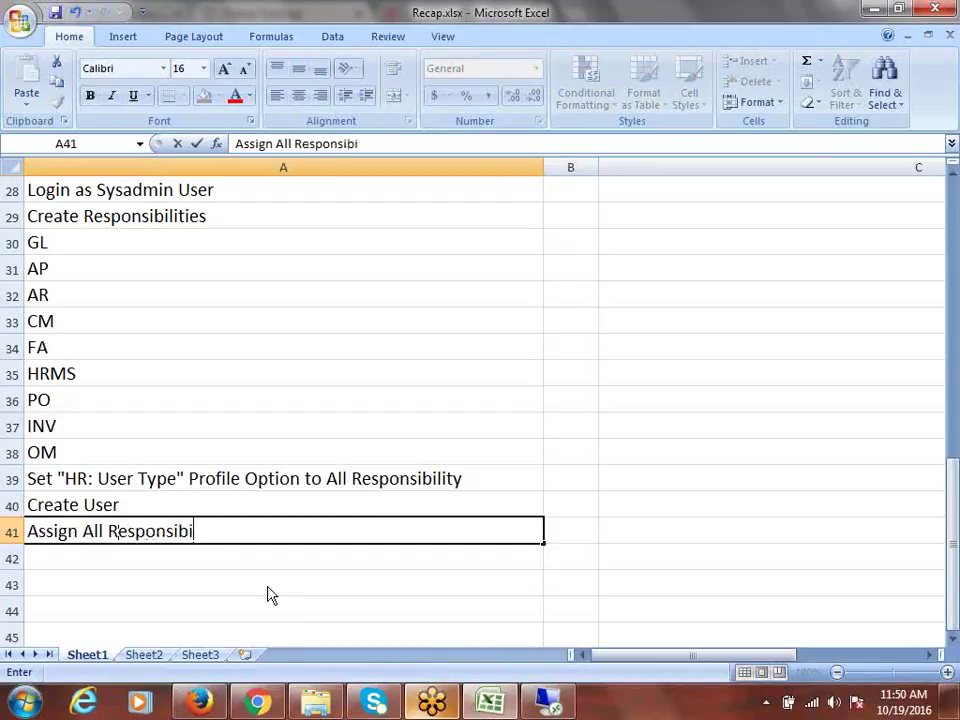
text(lities)
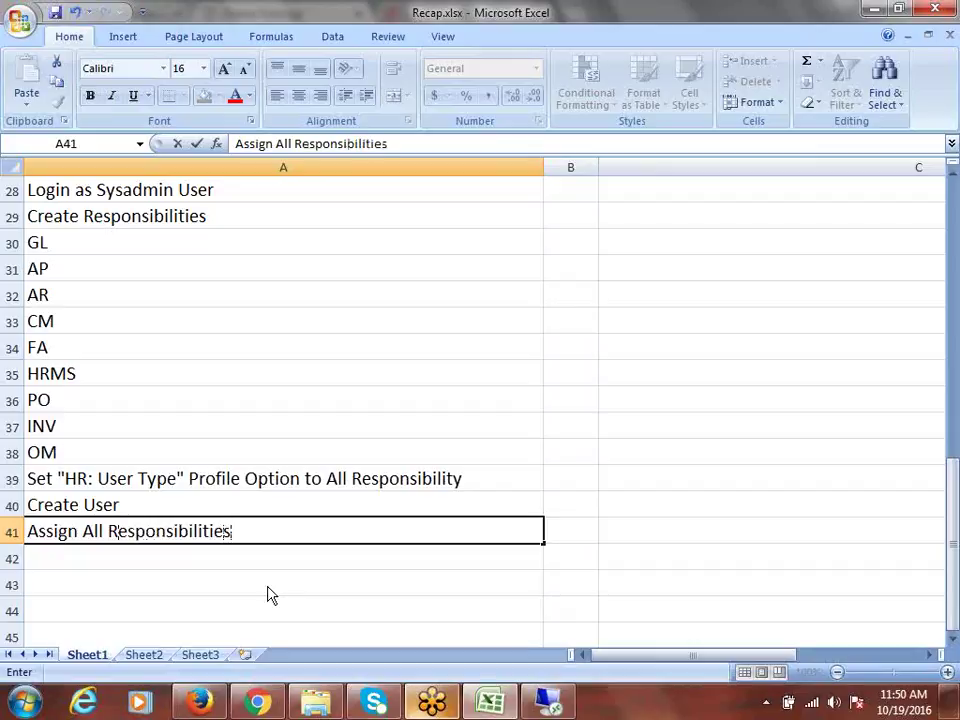
text( to User)
key(ctrl+Return)
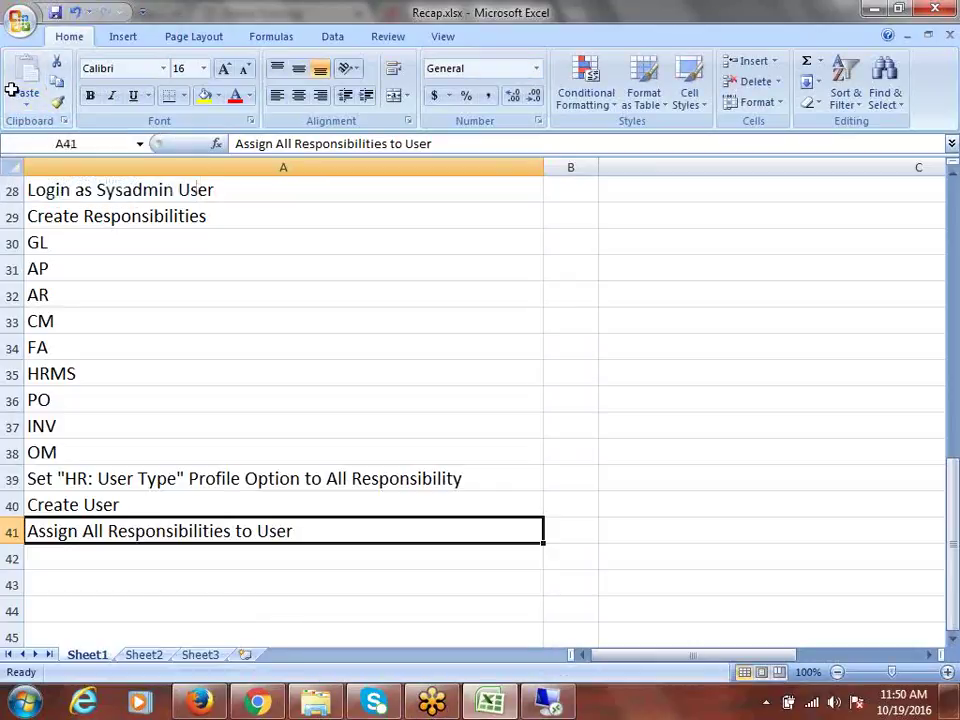
click(270, 553)
click(257, 536)
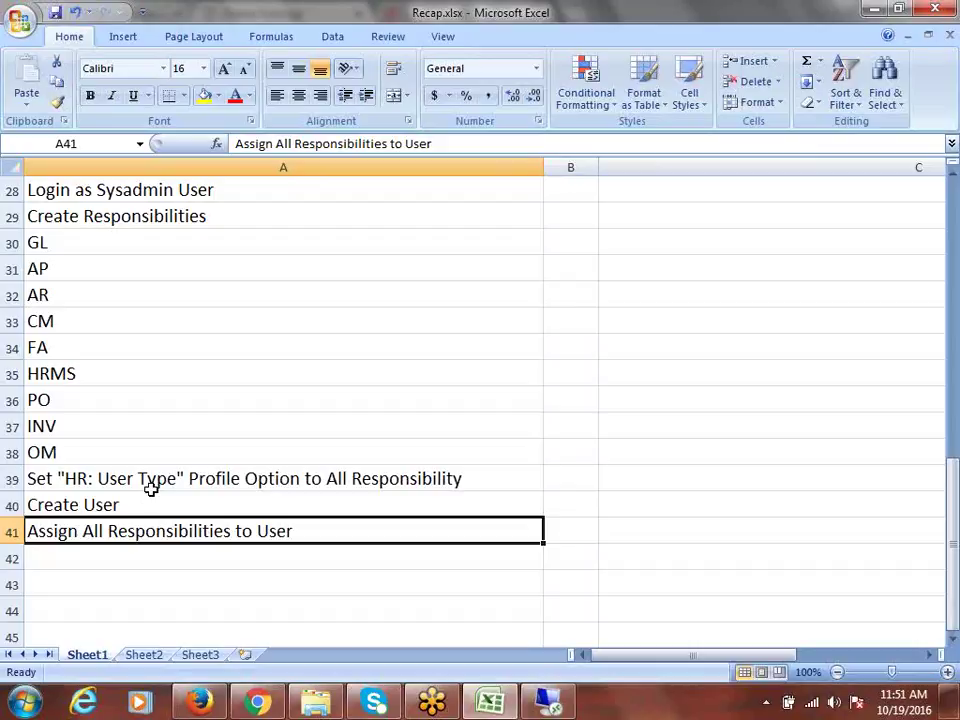
click(105, 480)
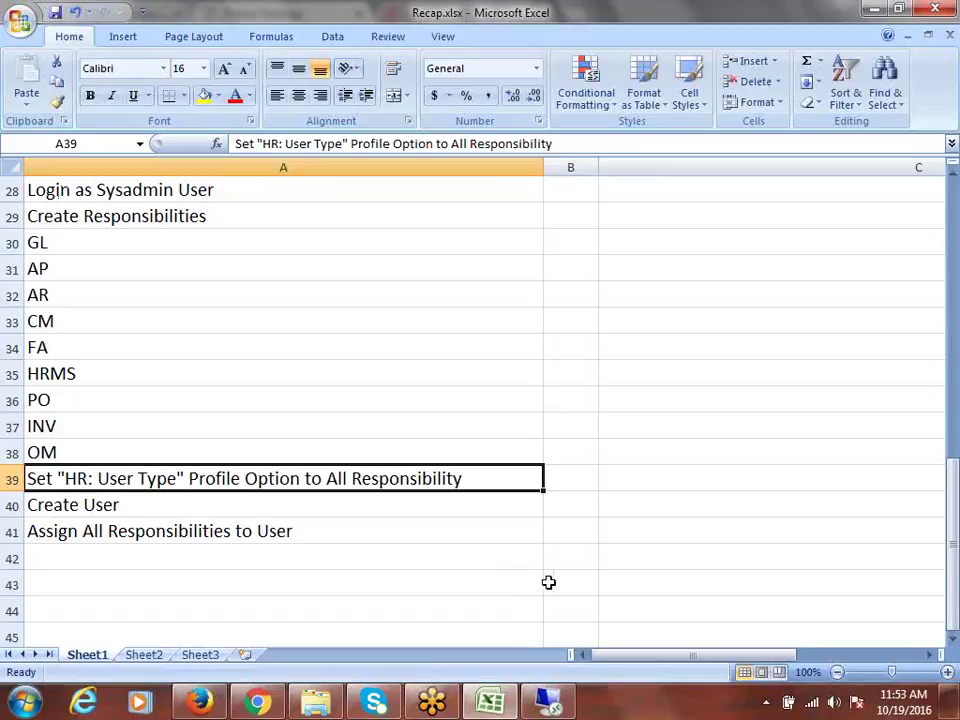
Step: Close the remote Oracle session, leaving the Recap.xlsx checklist showing in Excel
click(558, 708)
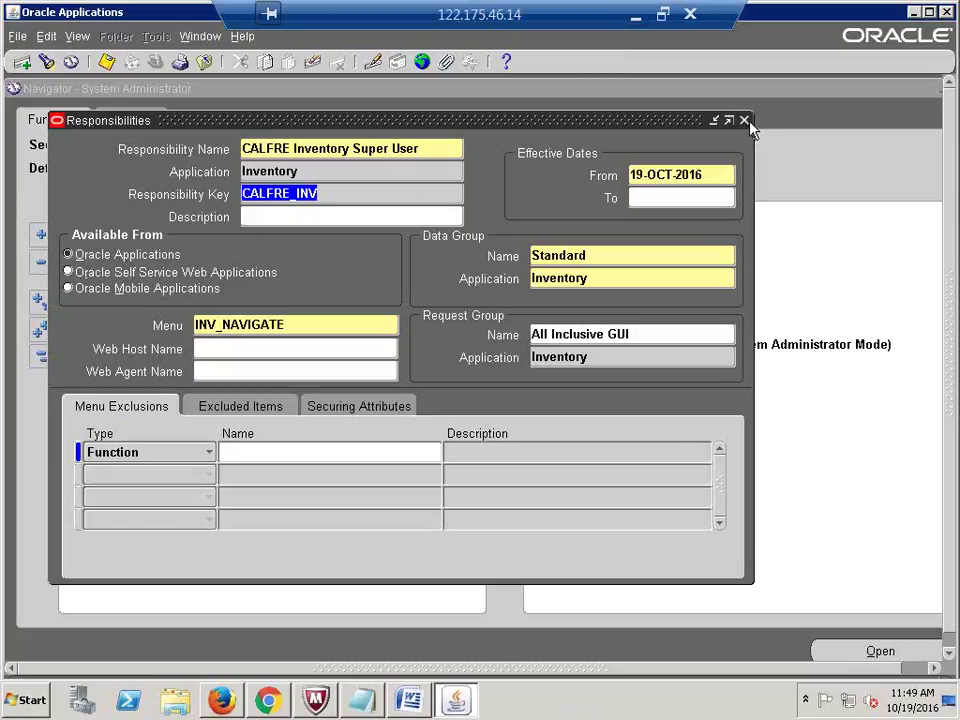
click(691, 18)
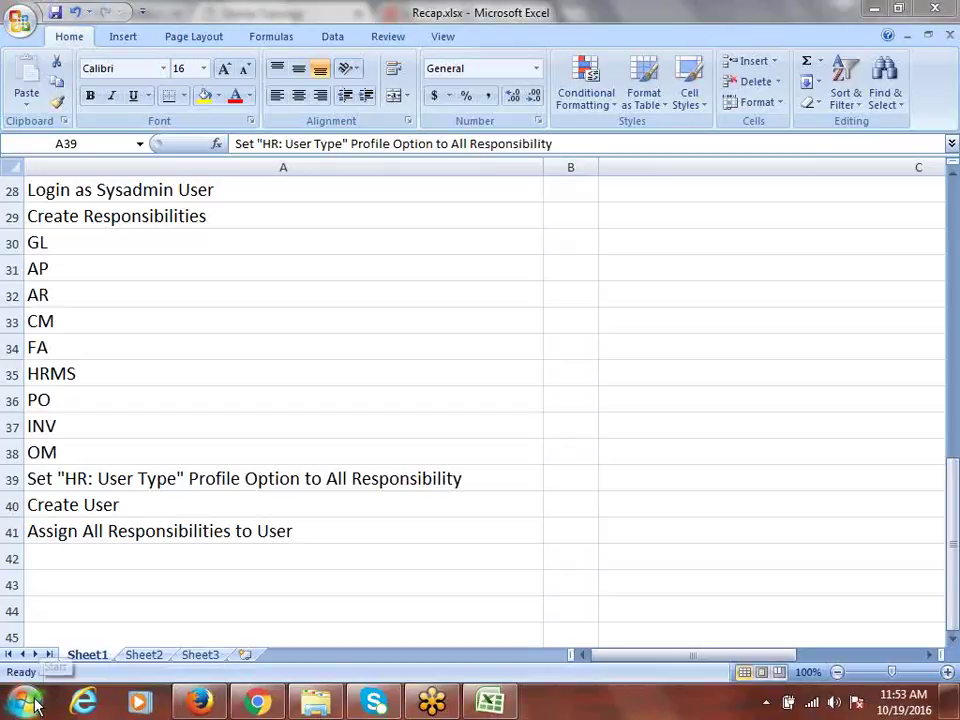
click(24, 703)
click(133, 191)
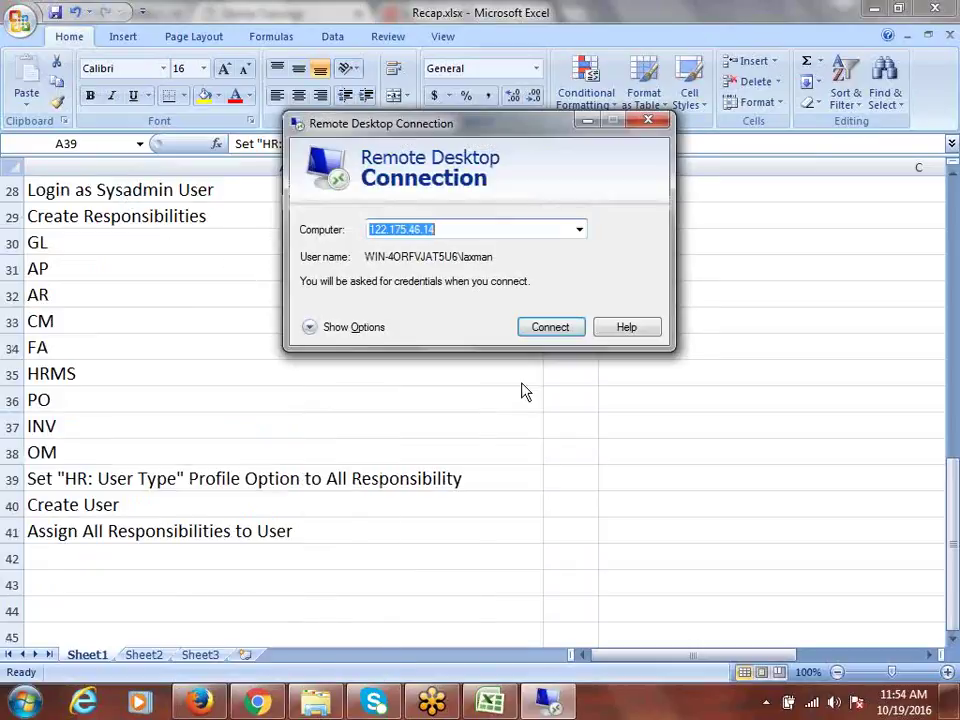
click(550, 327)
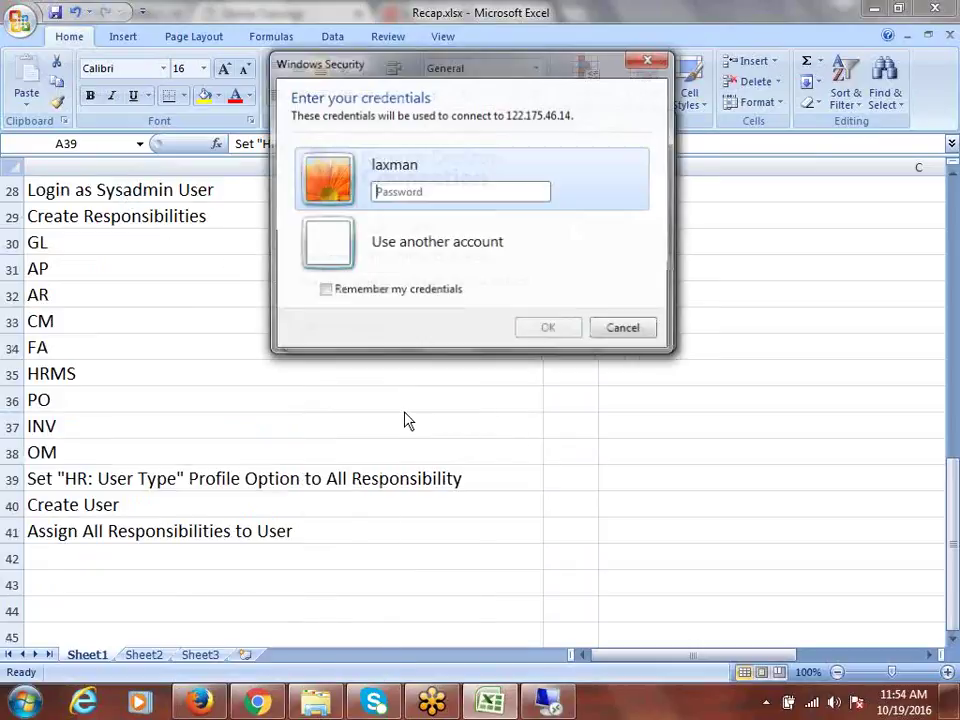
key(Caps_Lock)
text(****)
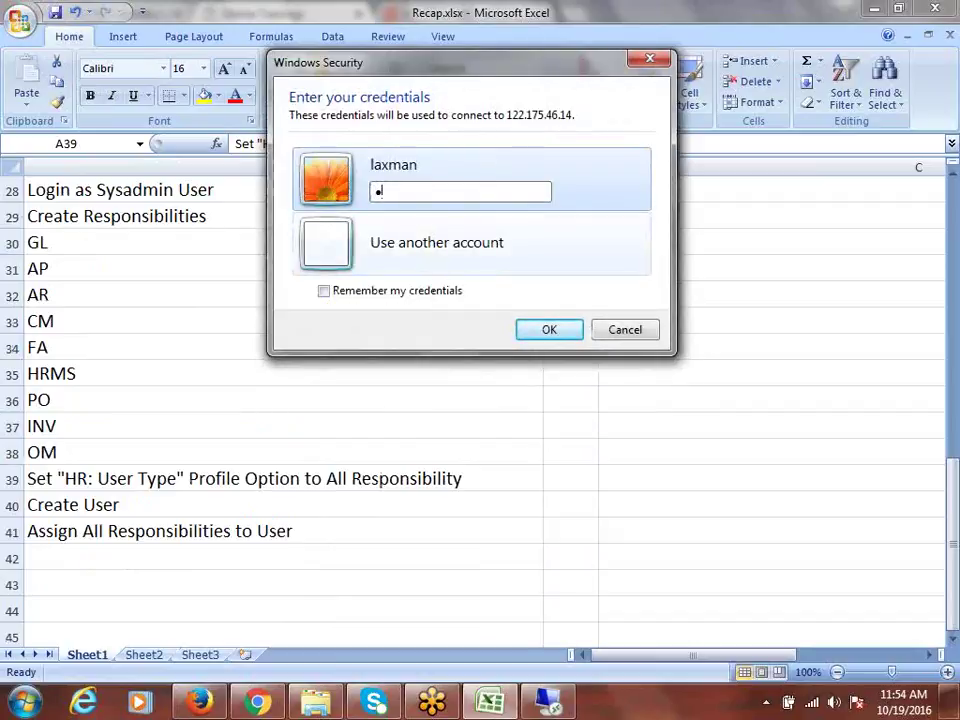
text(***)
key(Return)
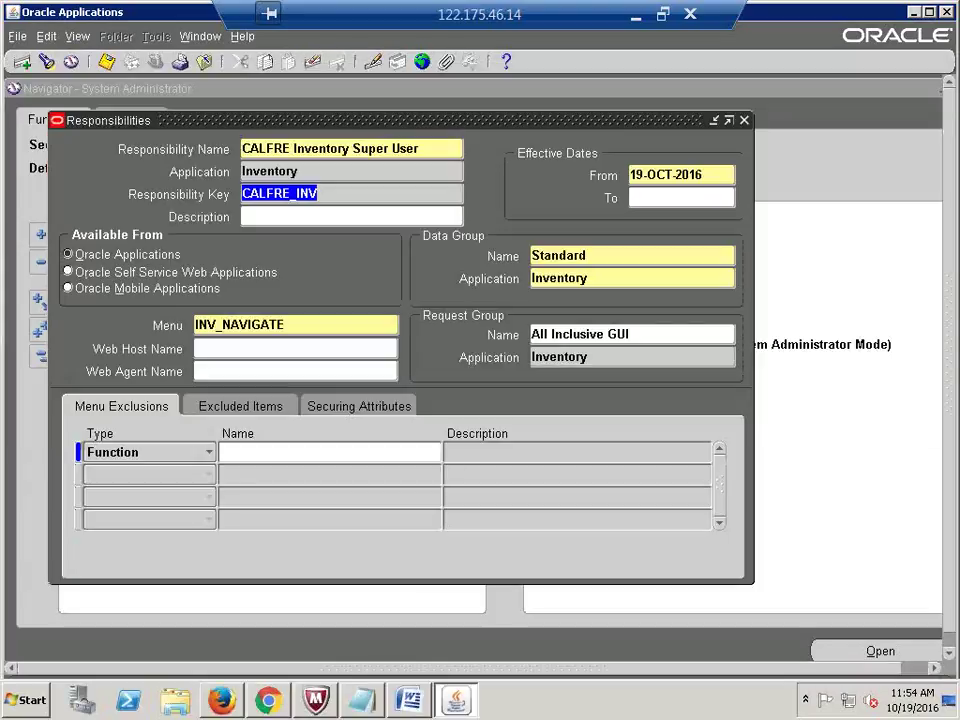
Step: Close the Responsibilities form and open Profile > System to reach Find System Profile Values
click(745, 119)
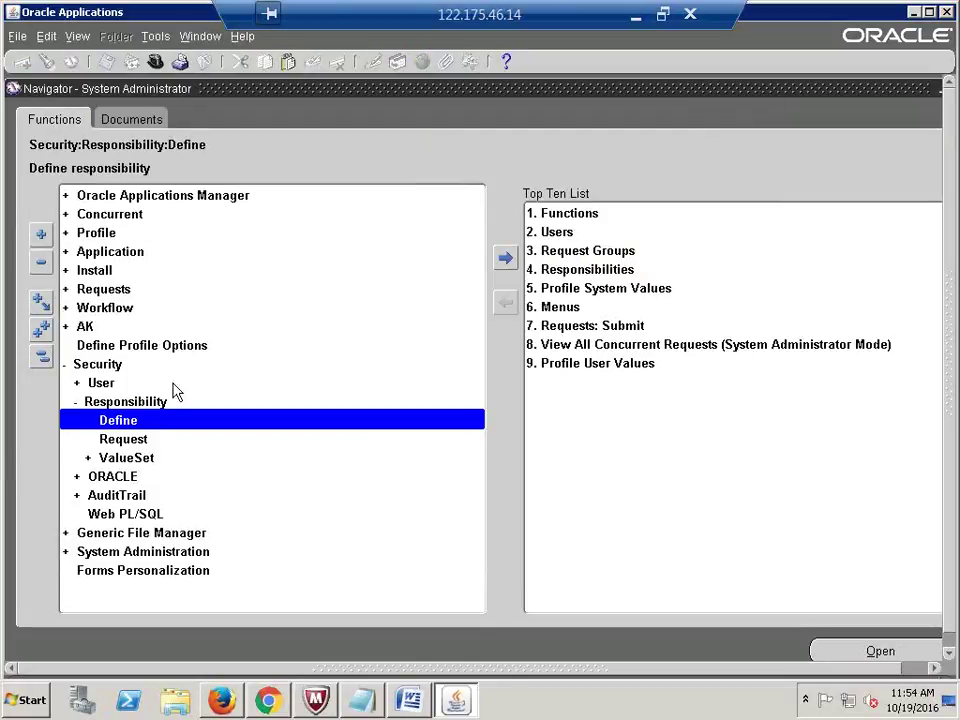
click(97, 229)
double_click(97, 229)
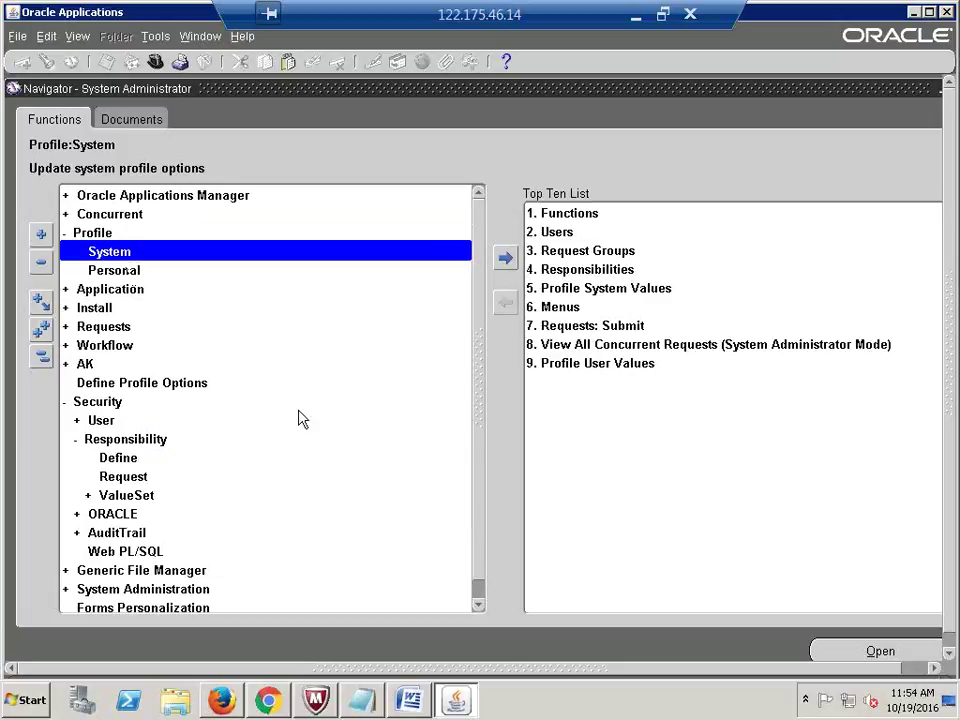
key(Return)
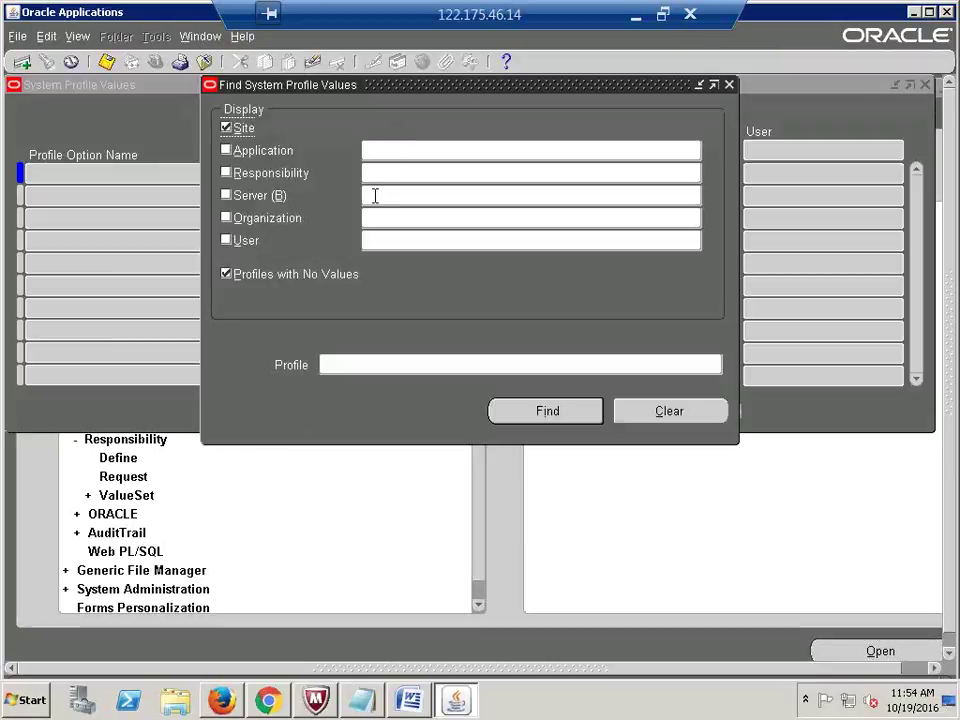
Step: Choose CALFRE Accounts Payable Super User as the responsibility to search under
click(380, 177)
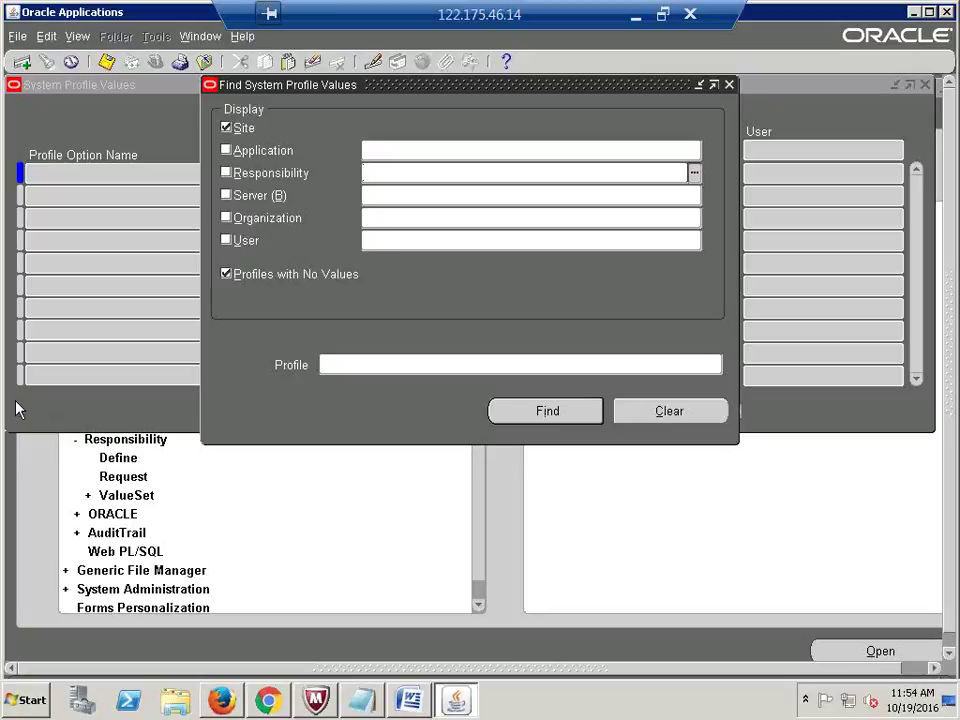
text(calfre)
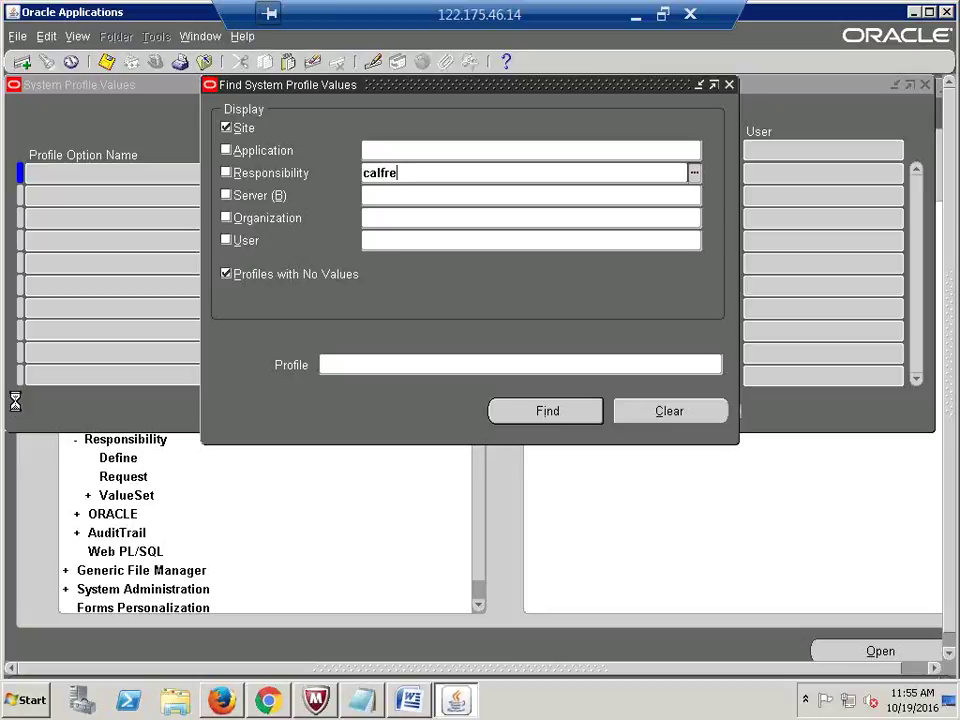
key(Tab)
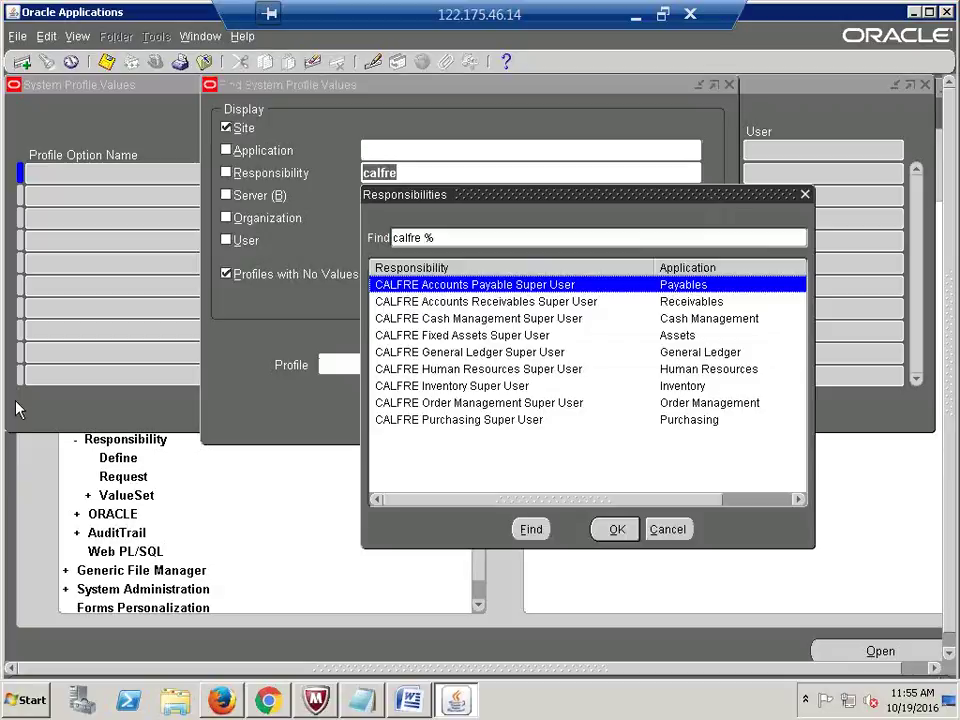
click(616, 535)
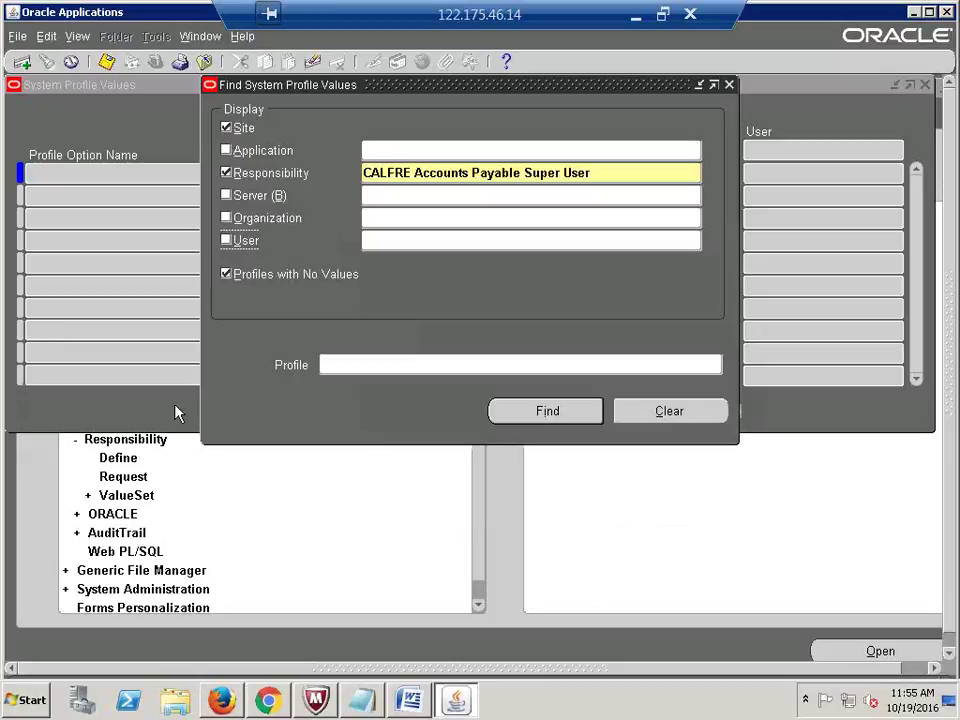
Step: Search for the HR:User Type profile and move the Find dialog aside to see results
click(388, 366)
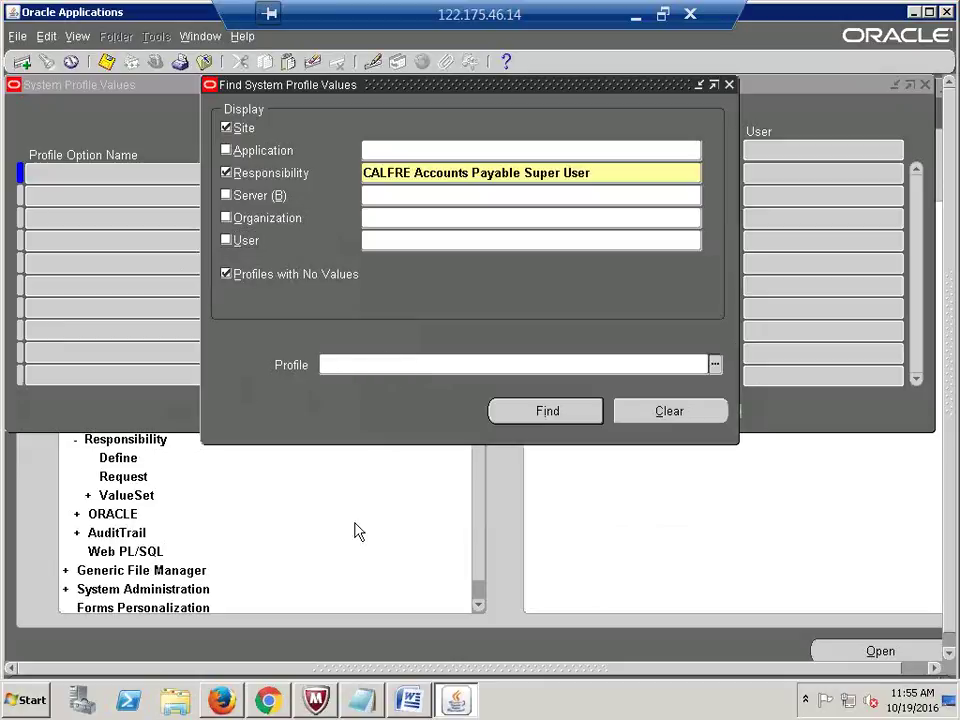
text(HR: User Type)
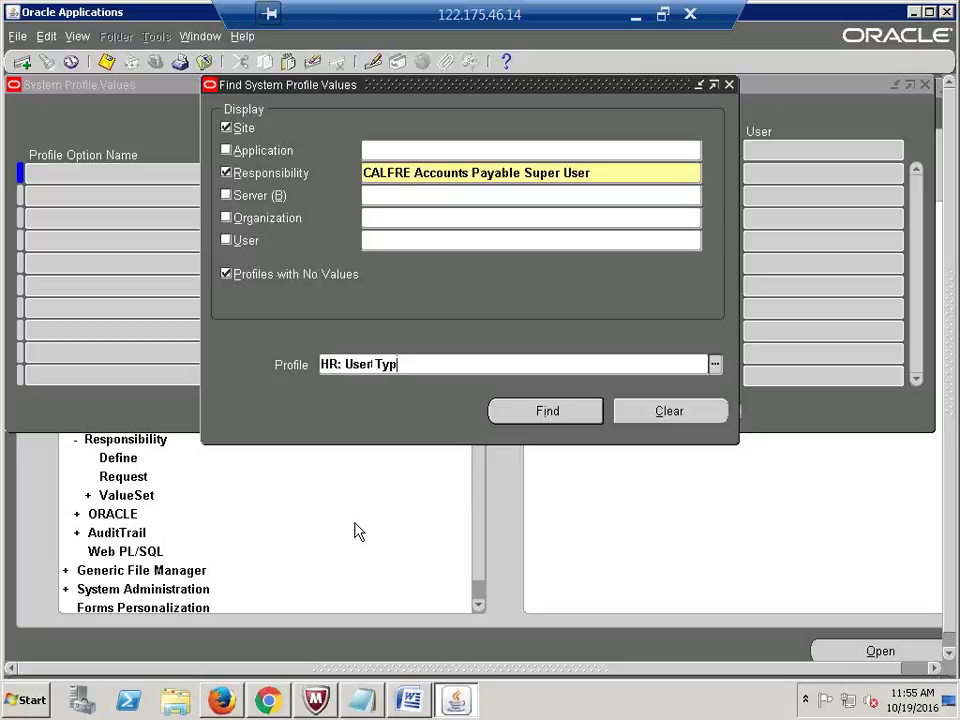
key(Return)
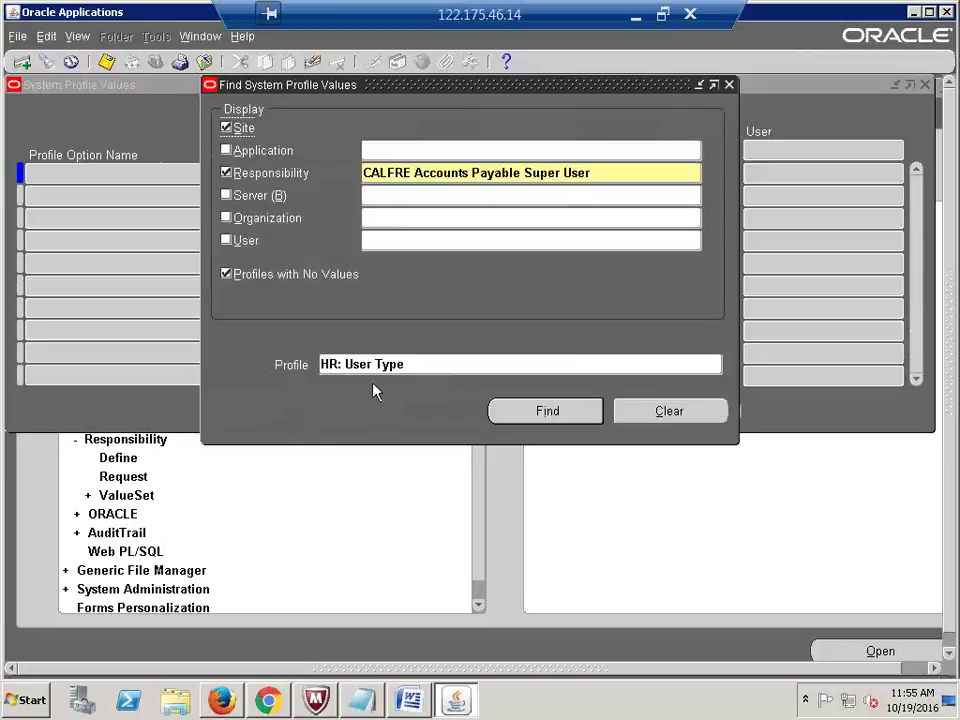
click(352, 367)
click(351, 367)
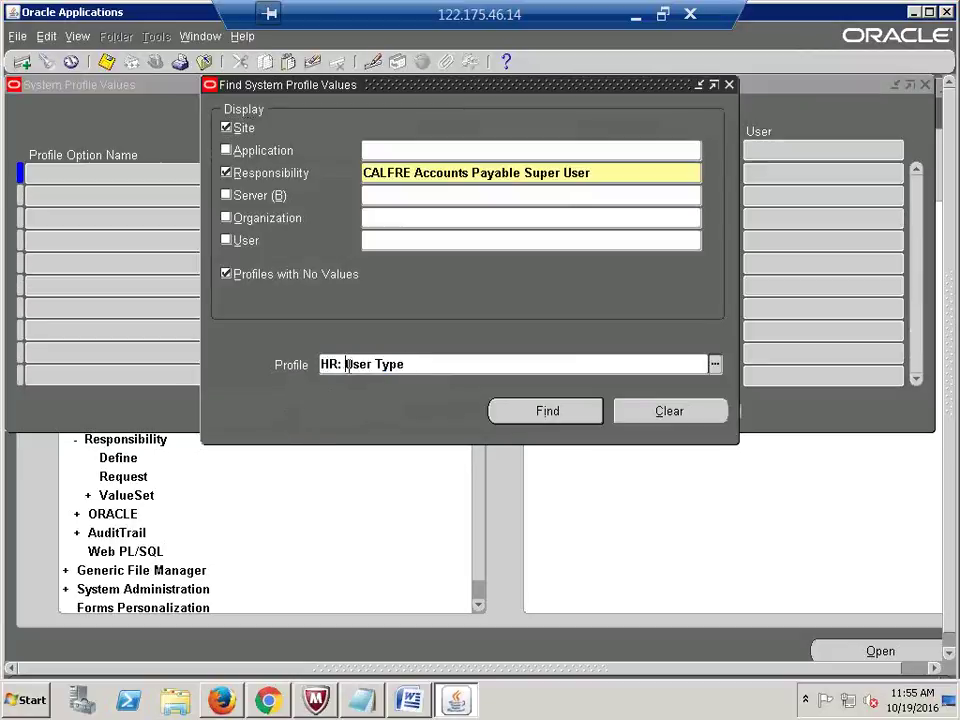
key(BackSpace)
key(Return)
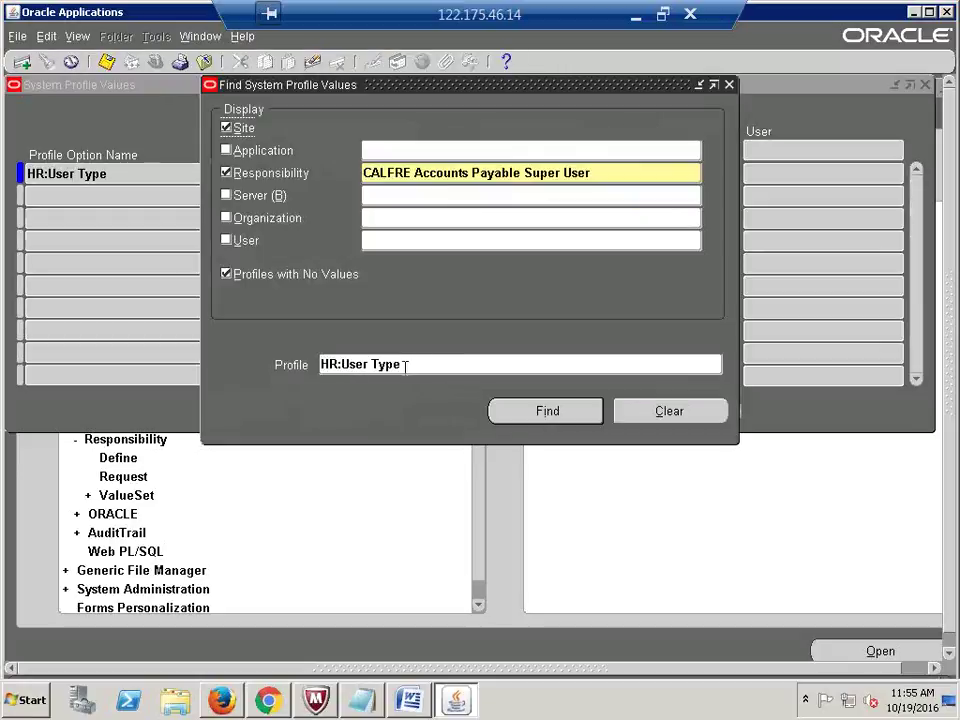
drag(428, 90, 245, 114)
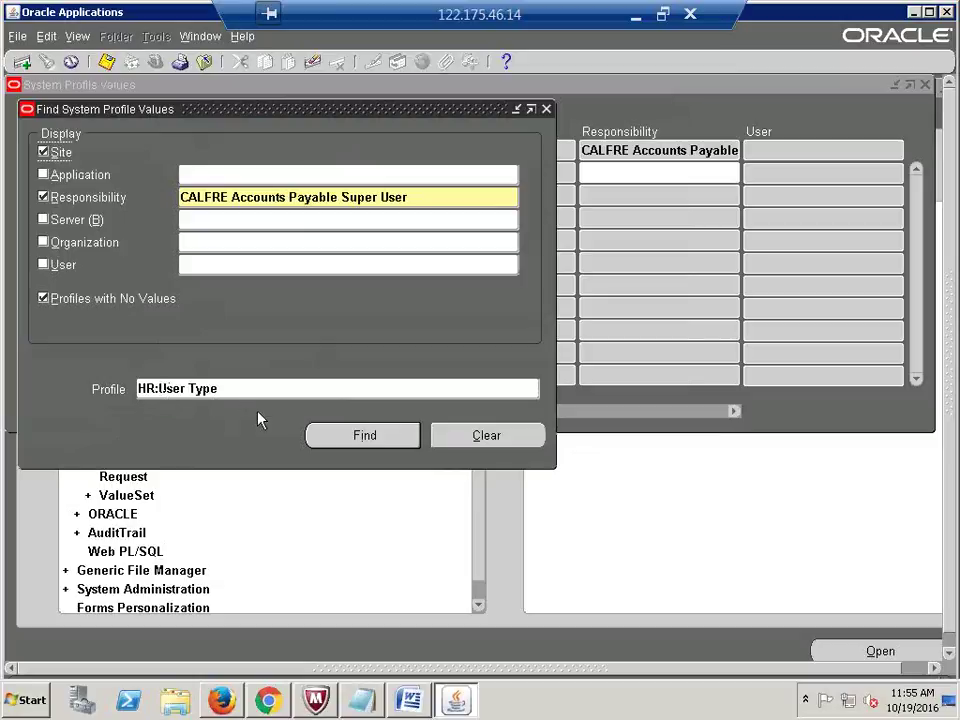
Step: Rerun the HR:User Type search and select the profile row
click(472, 388)
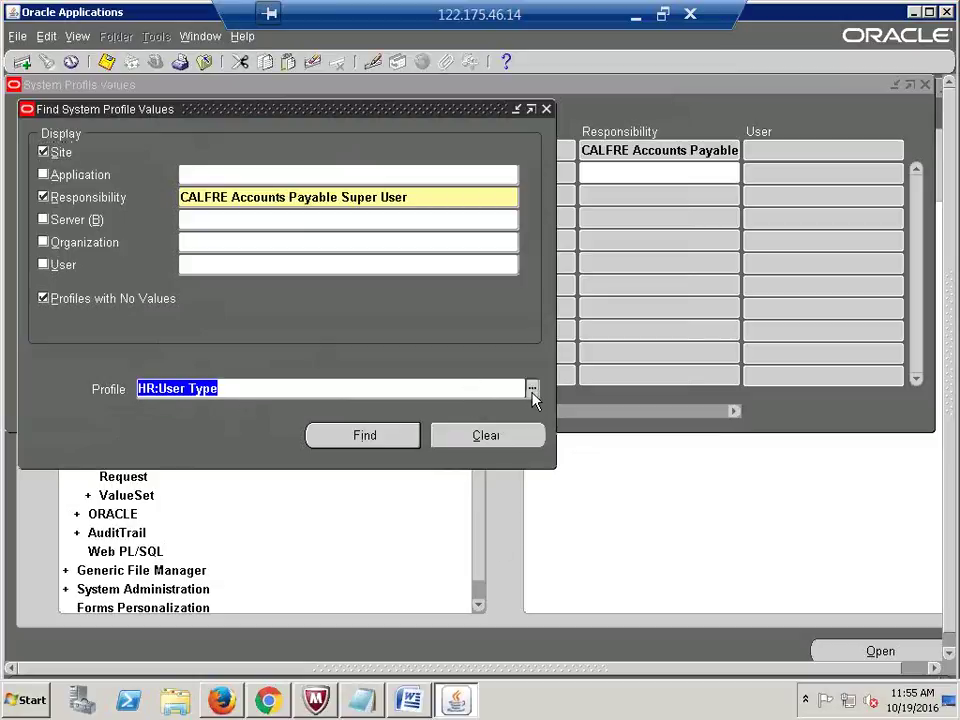
click(348, 391)
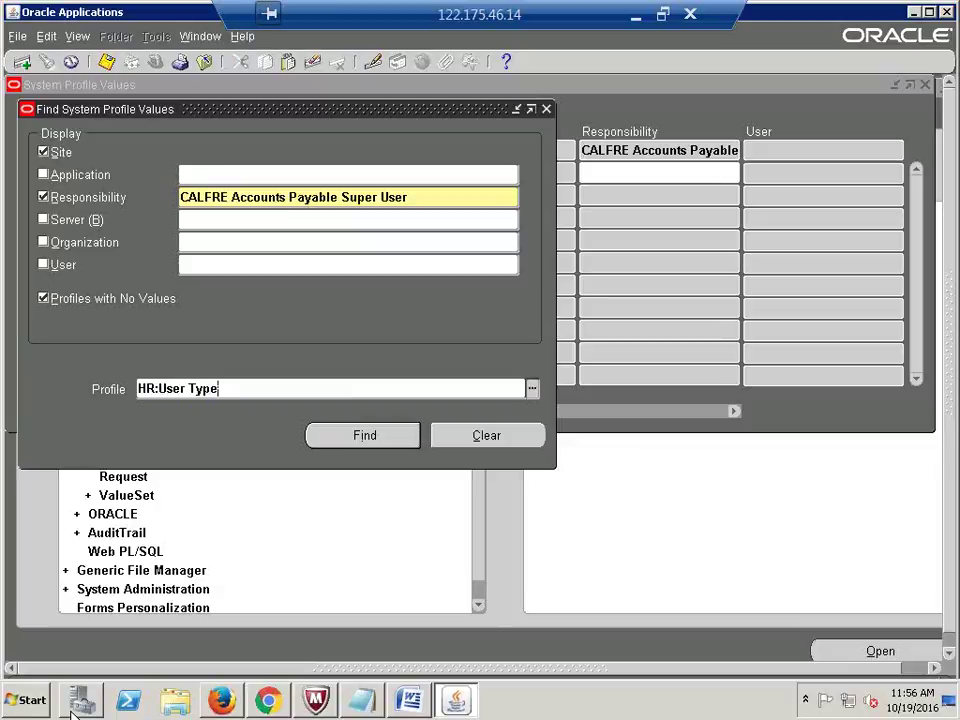
click(366, 440)
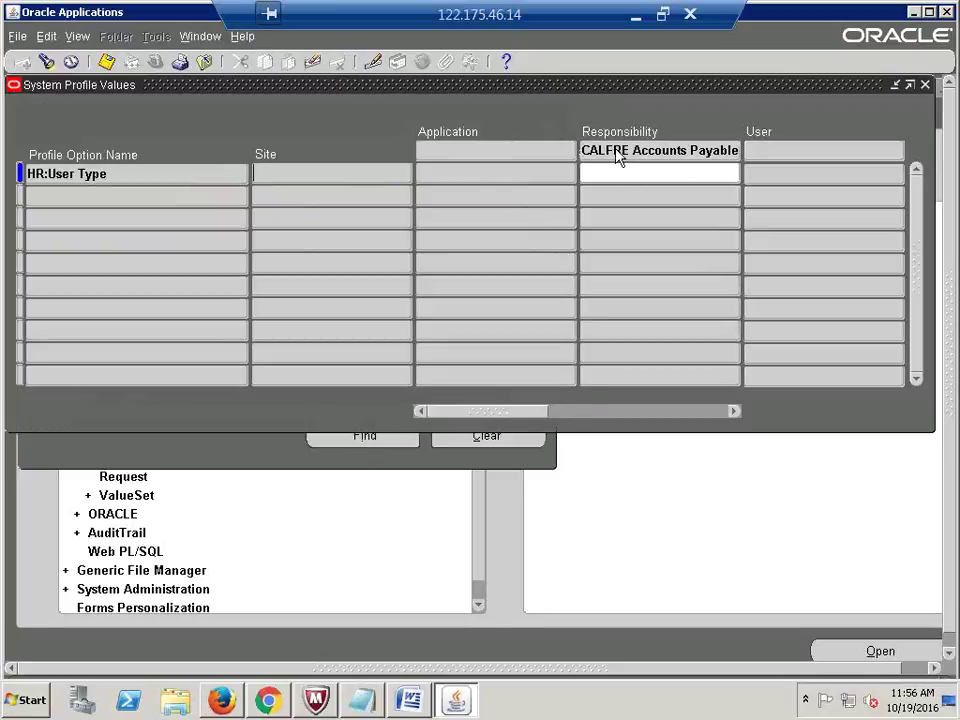
double_click(105, 176)
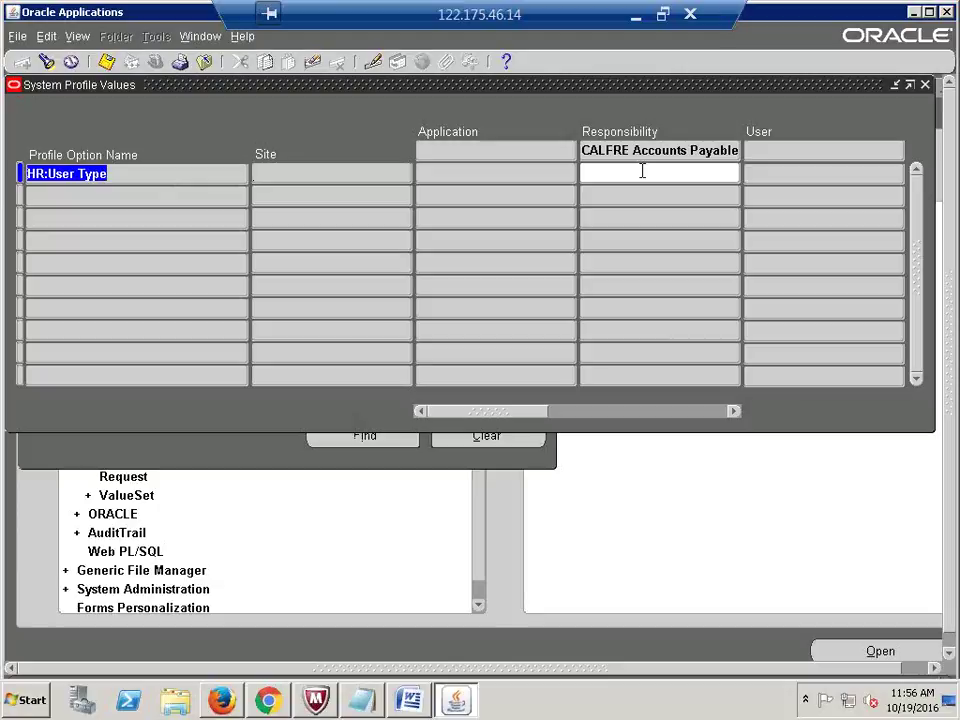
Step: Pick HR User as the Responsibility-level value for CALFRE Accounts Payable Super User
click(642, 172)
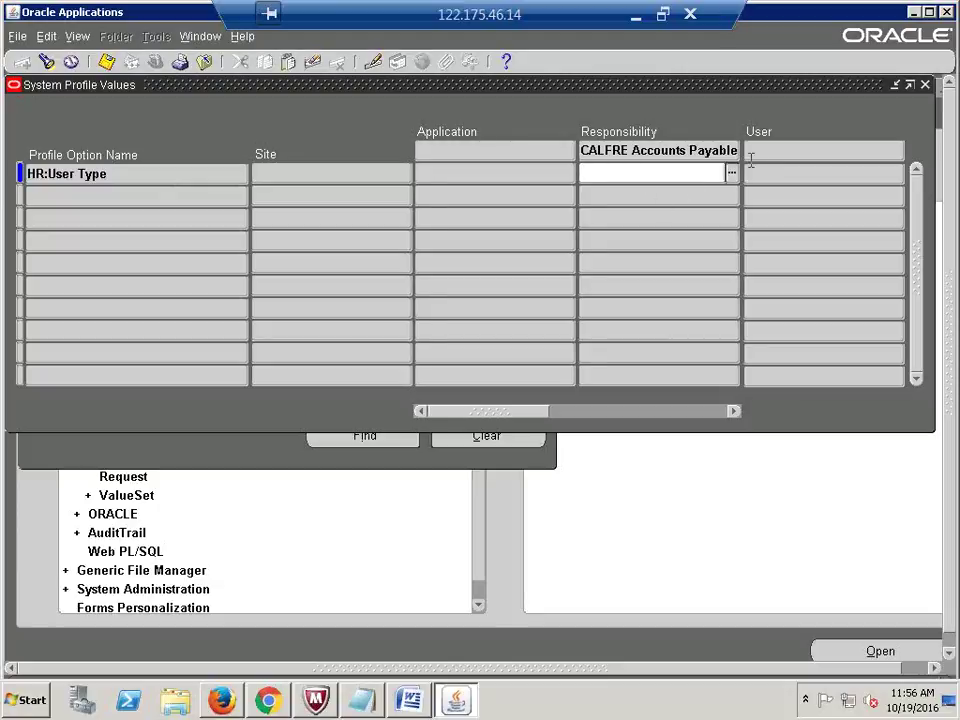
click(733, 176)
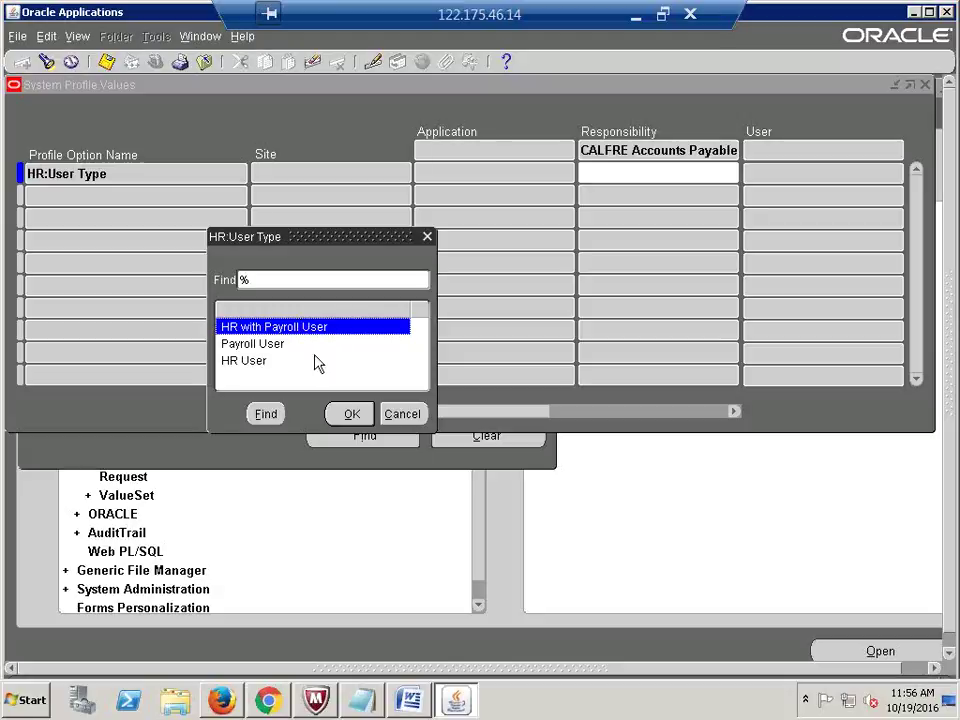
click(258, 366)
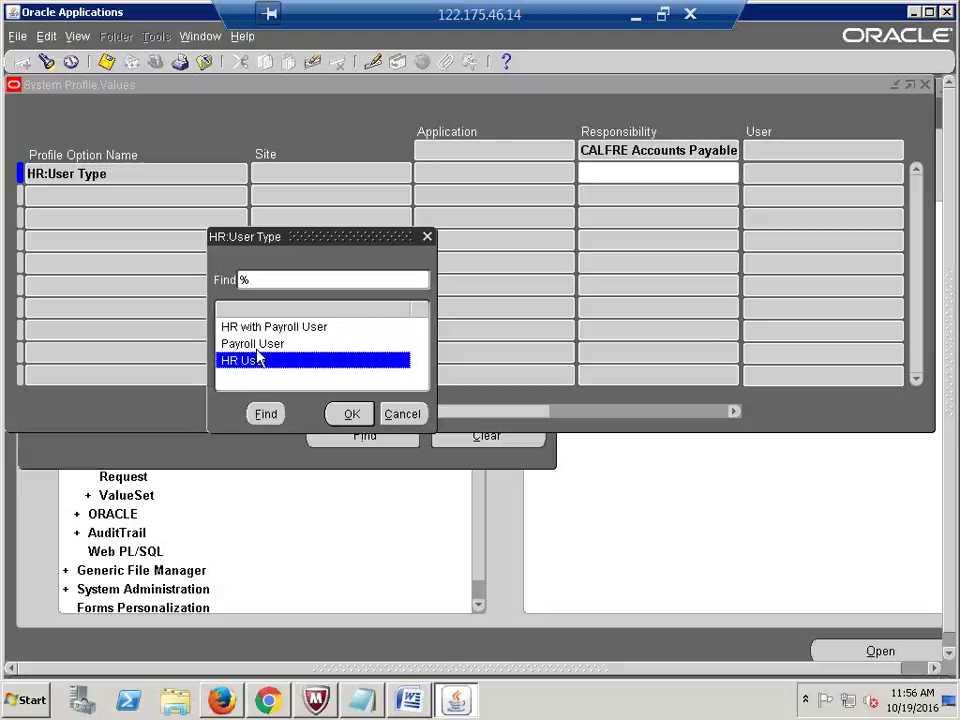
click(259, 346)
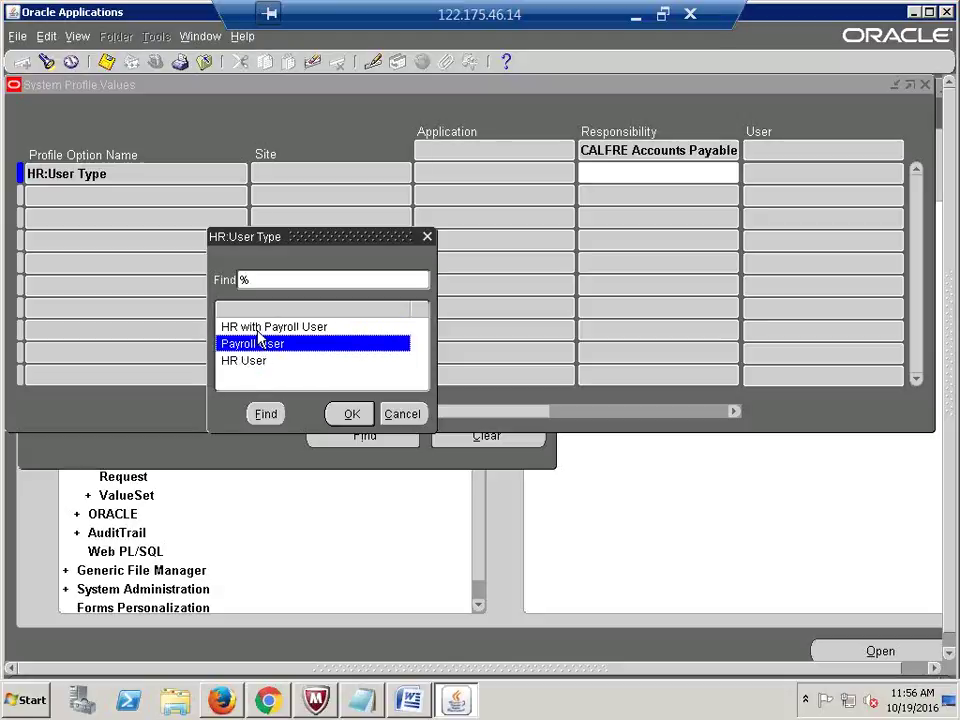
key(Up)
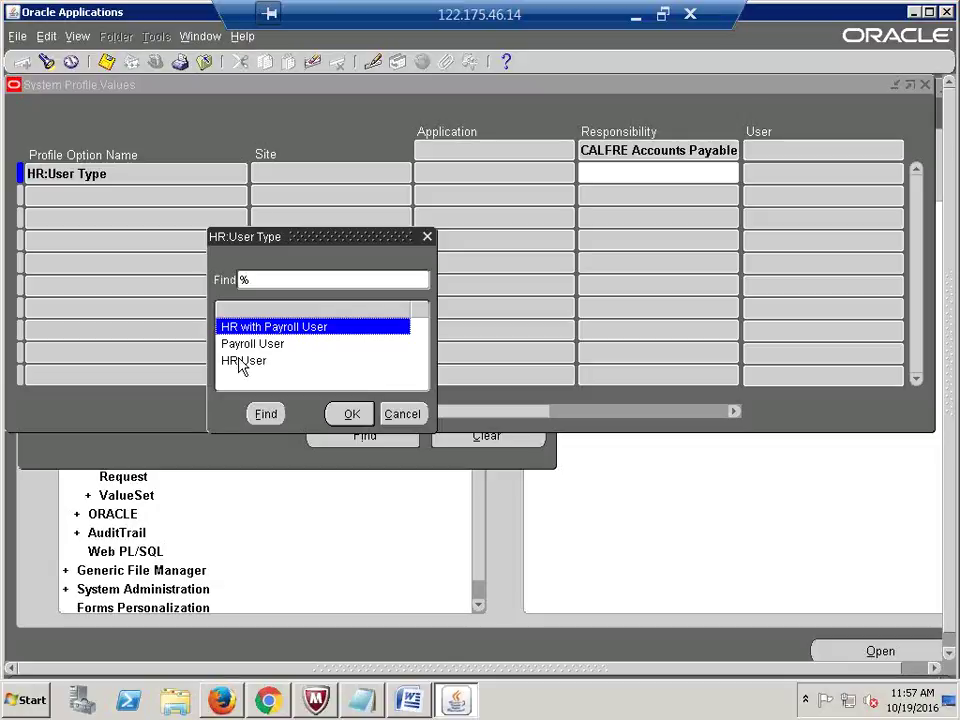
click(240, 362)
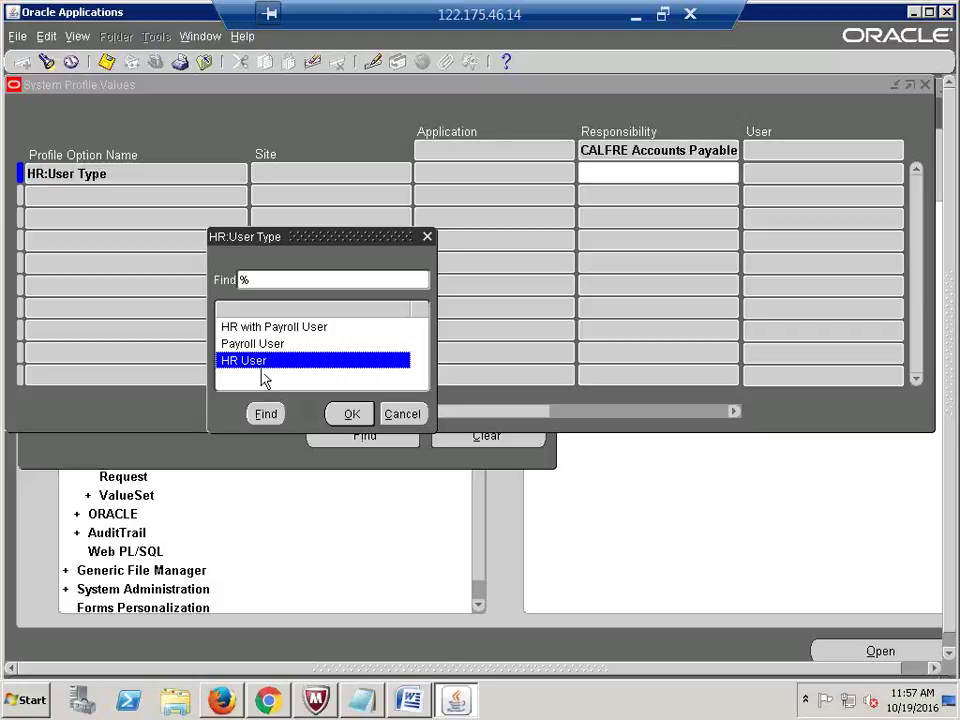
click(350, 420)
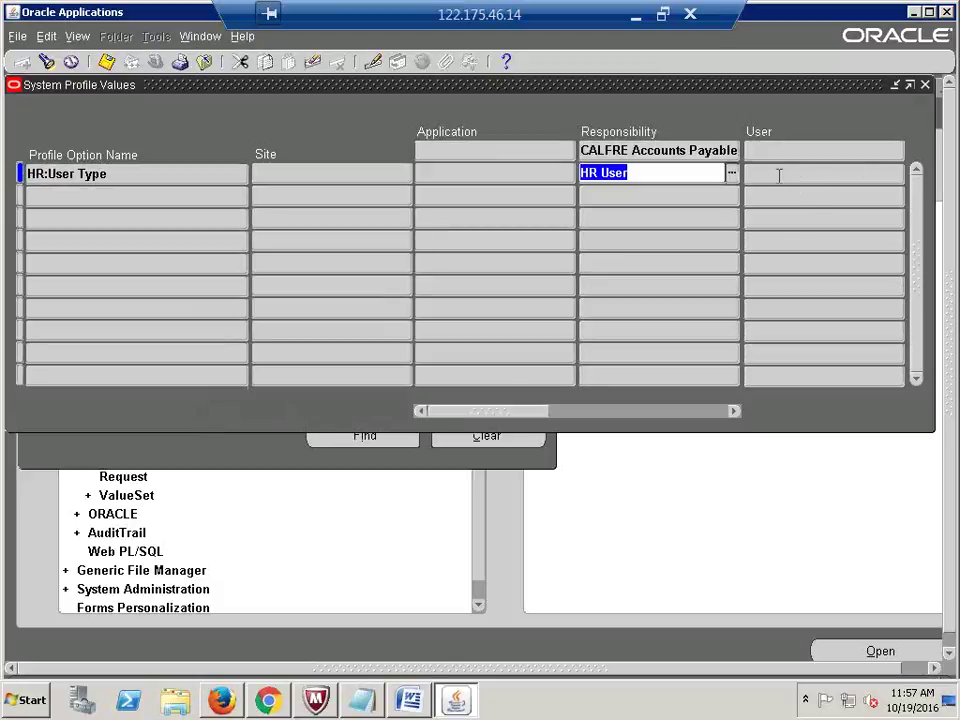
Step: Move to the User column of the CALFRE Accounts Payable HR:User Type row
click(779, 176)
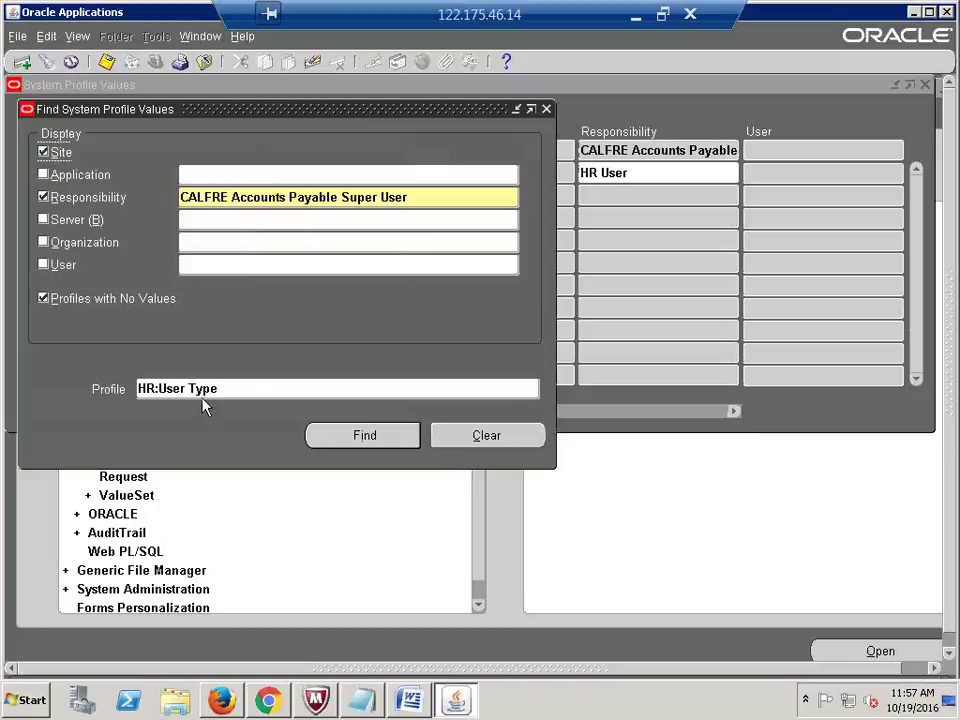
Step: Find HR:User Type for CALFRE Accounts Receivables Super User, enter HR User, and reopen Find
click(413, 199)
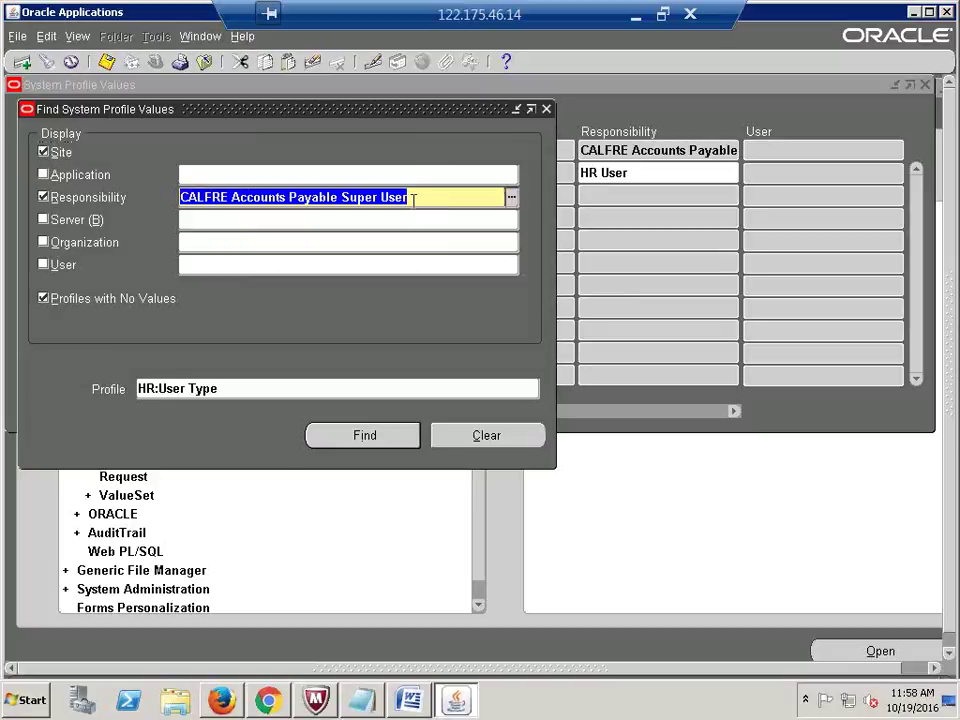
text(calfre)
key(Tab)
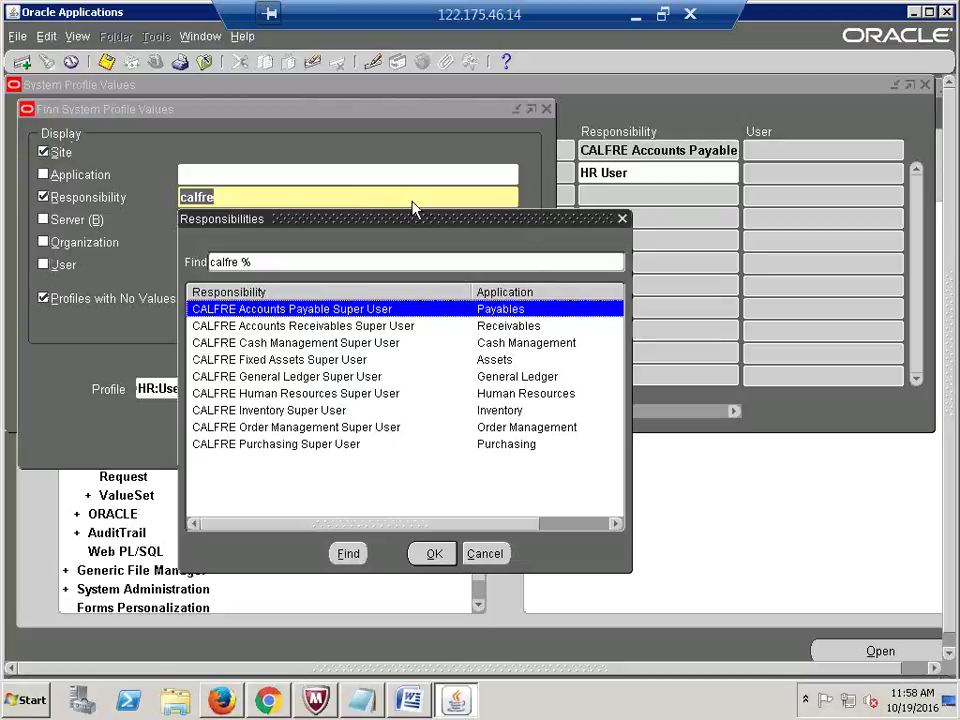
click(338, 327)
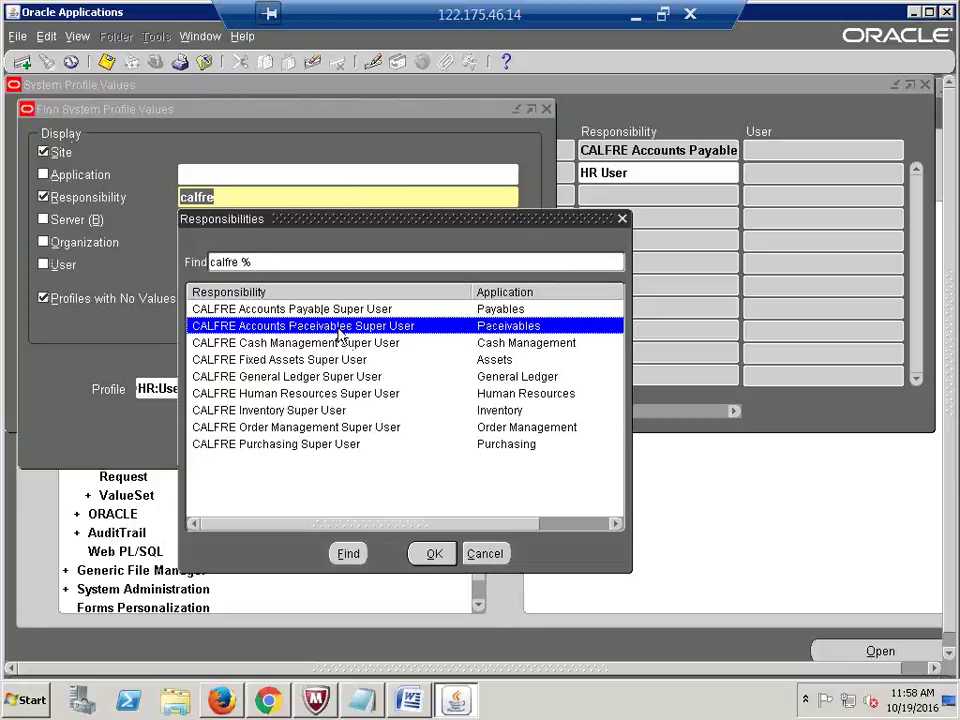
click(440, 556)
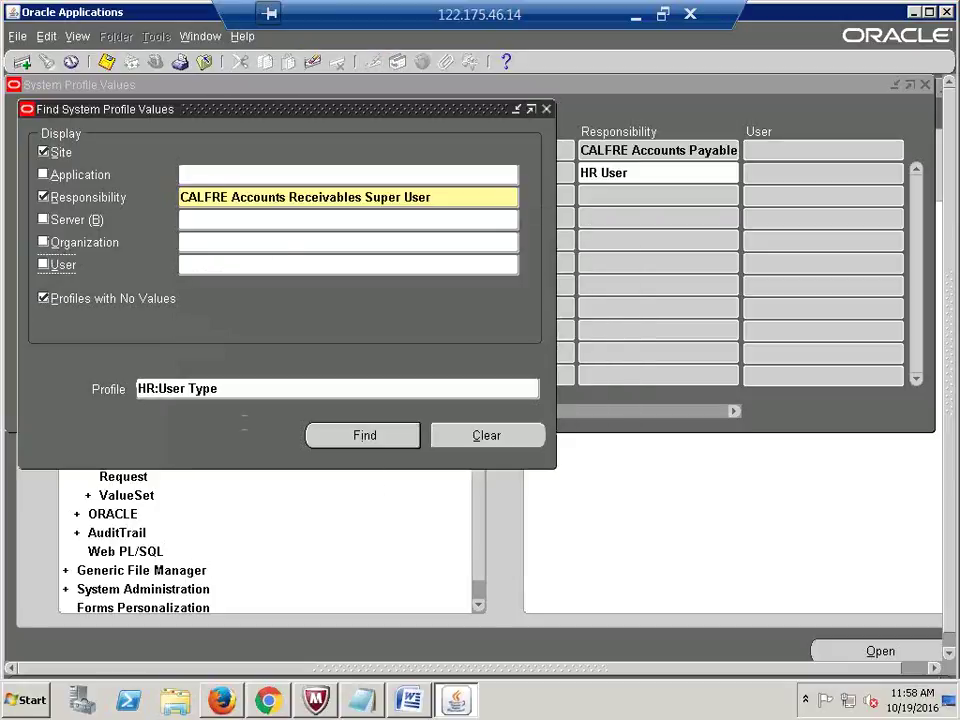
click(370, 446)
click(636, 172)
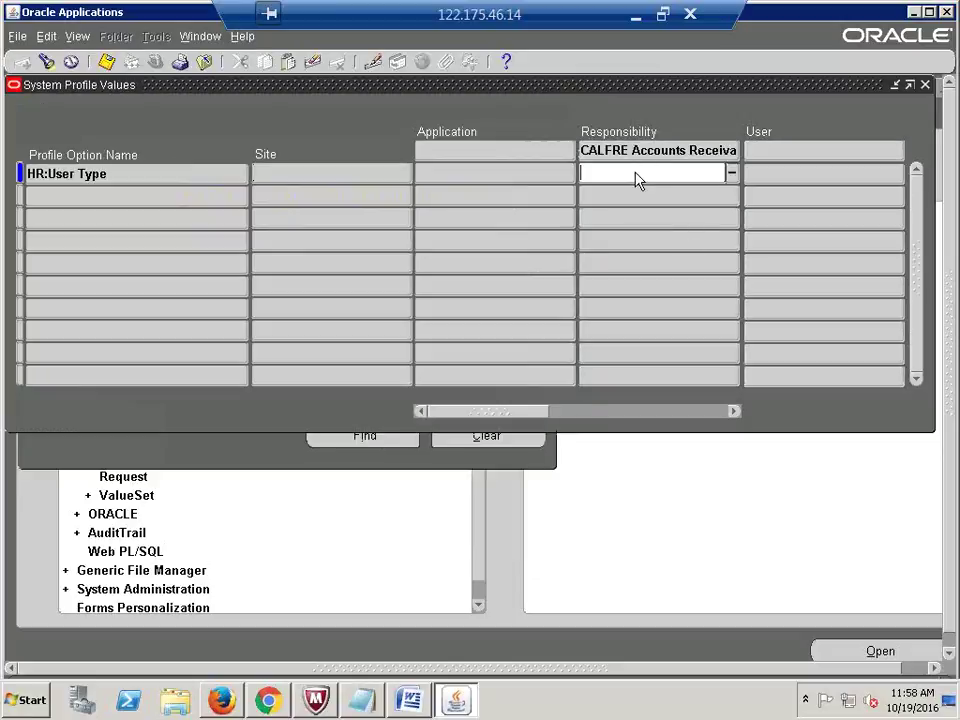
text(HR User)
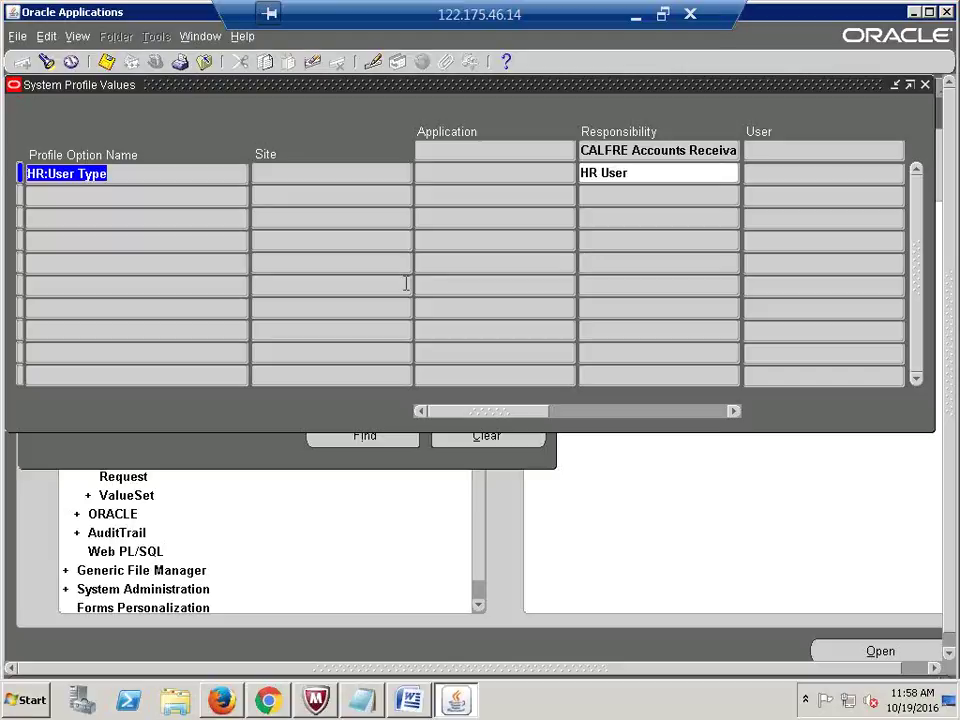
key(ctrl+f)
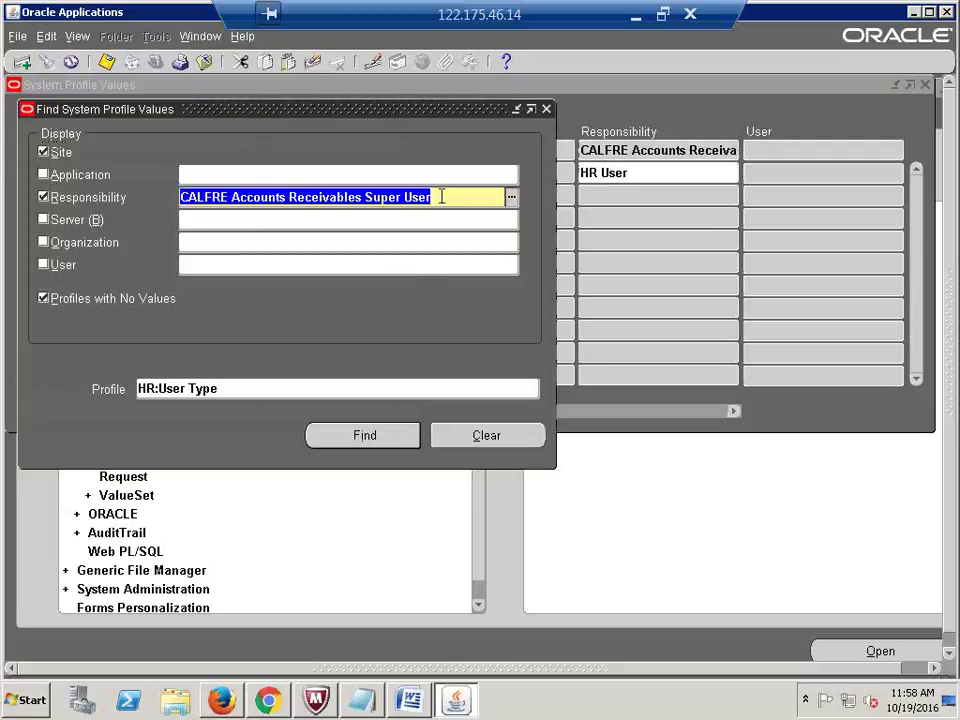
Step: Set HR:User Type to HR User for CALFRE Cash Management Super User
text(CALFRE)
key(Tab)
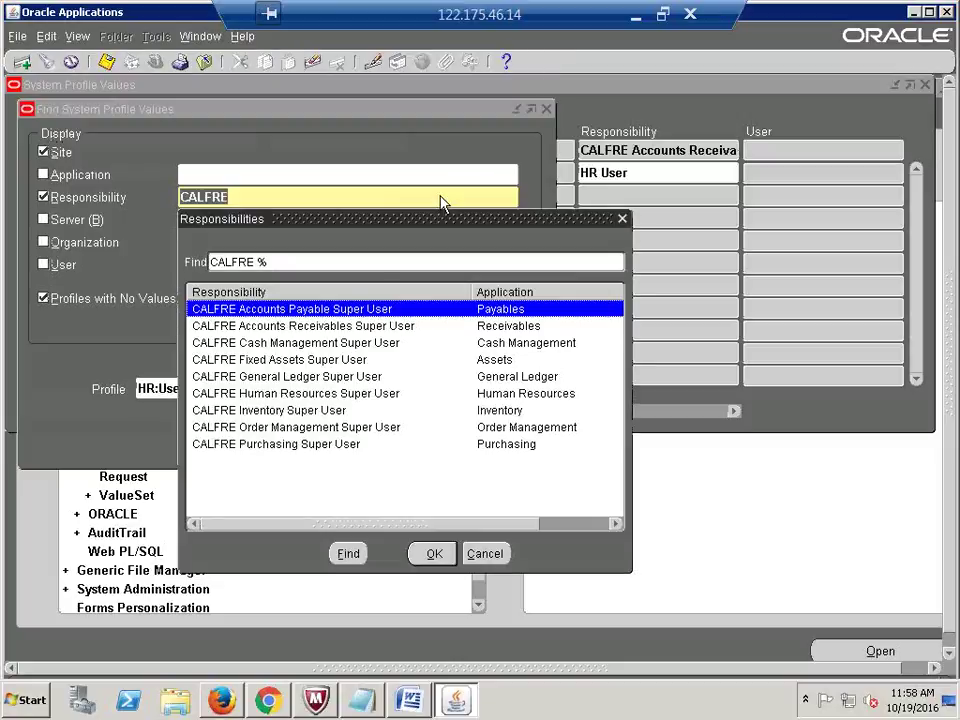
key(Down)
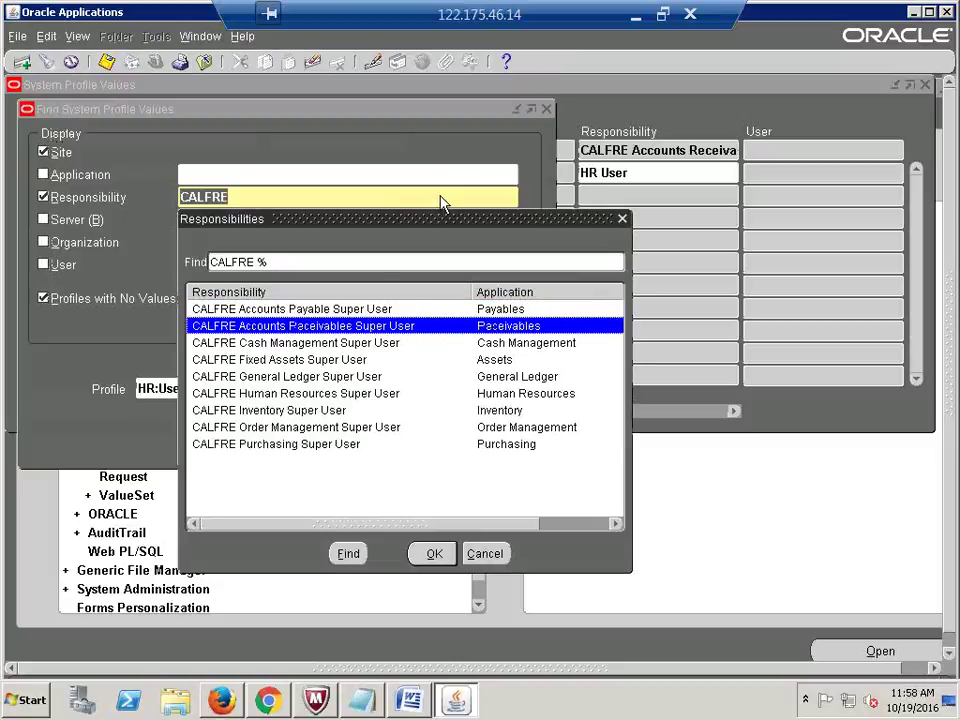
key(Down)
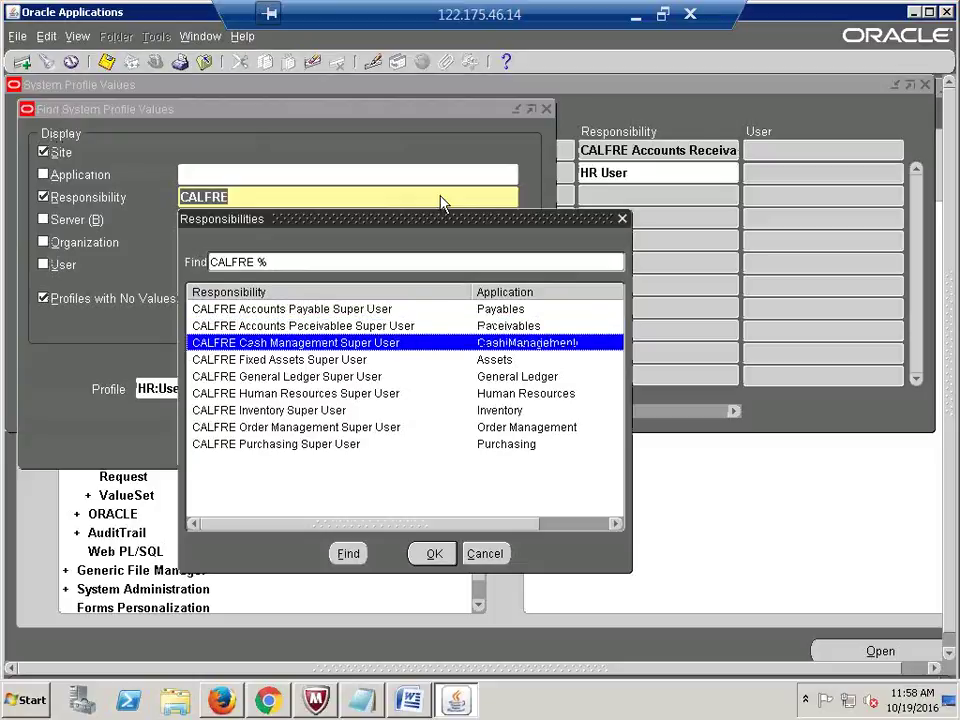
key(Return)
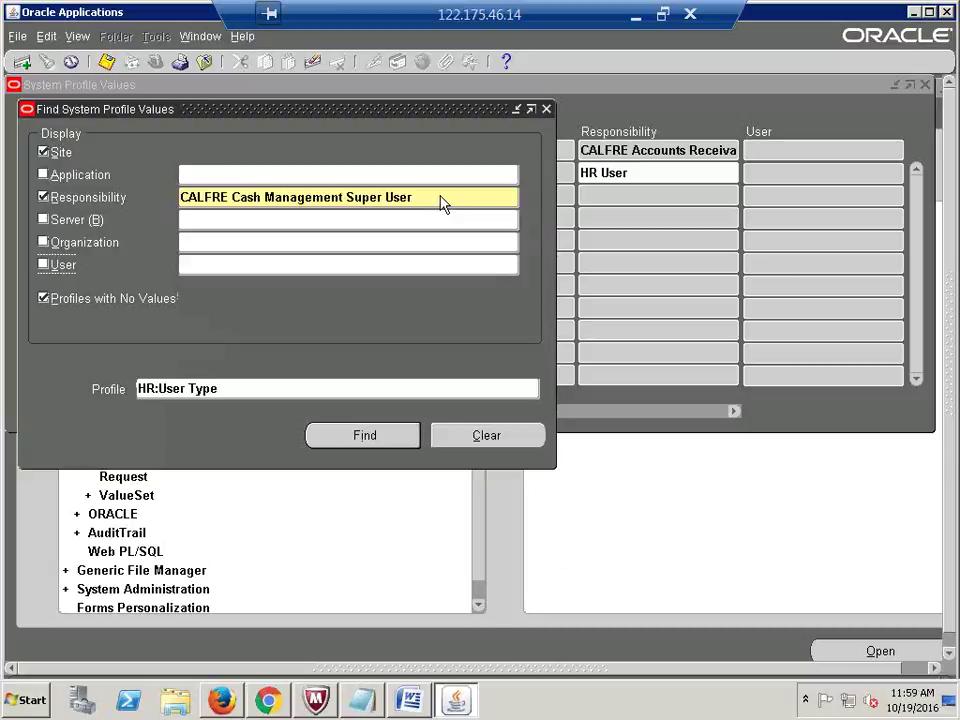
click(365, 436)
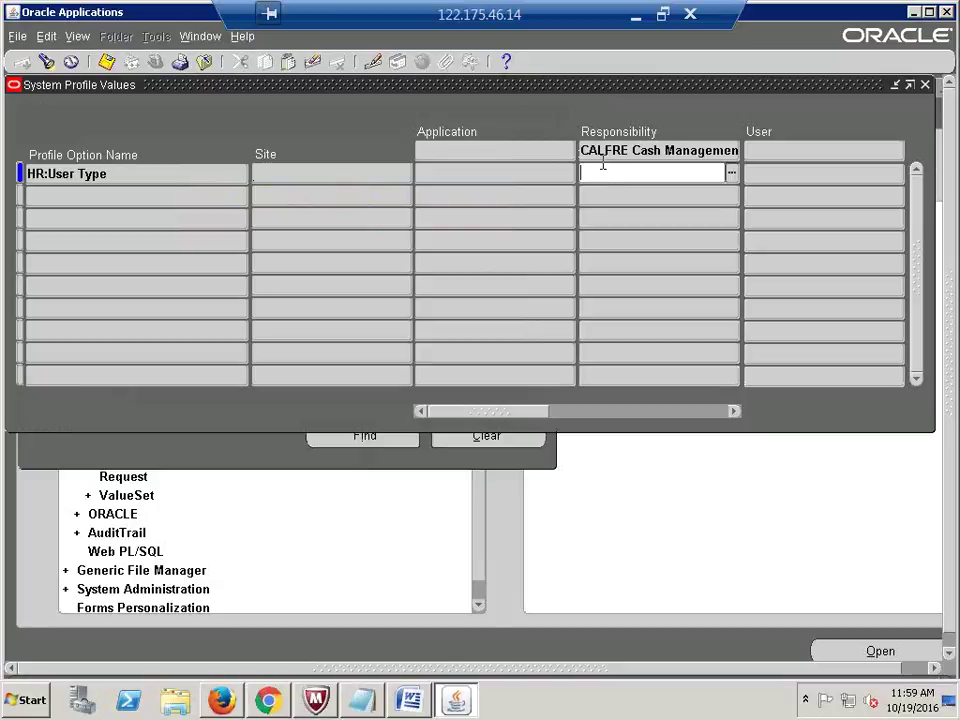
text(HR User)
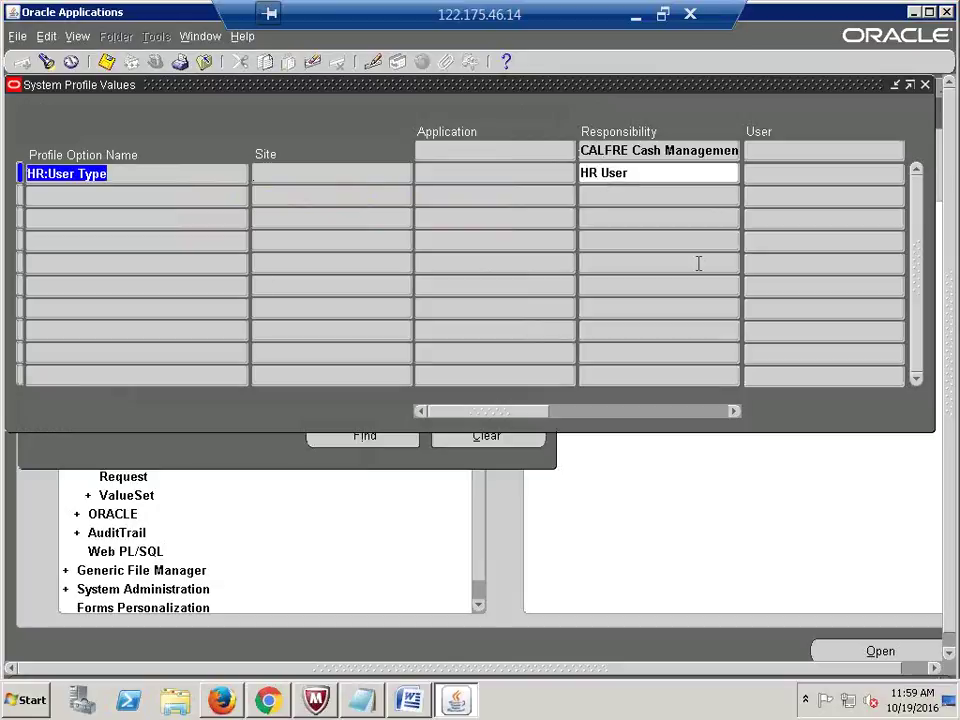
key(ctrl+f)
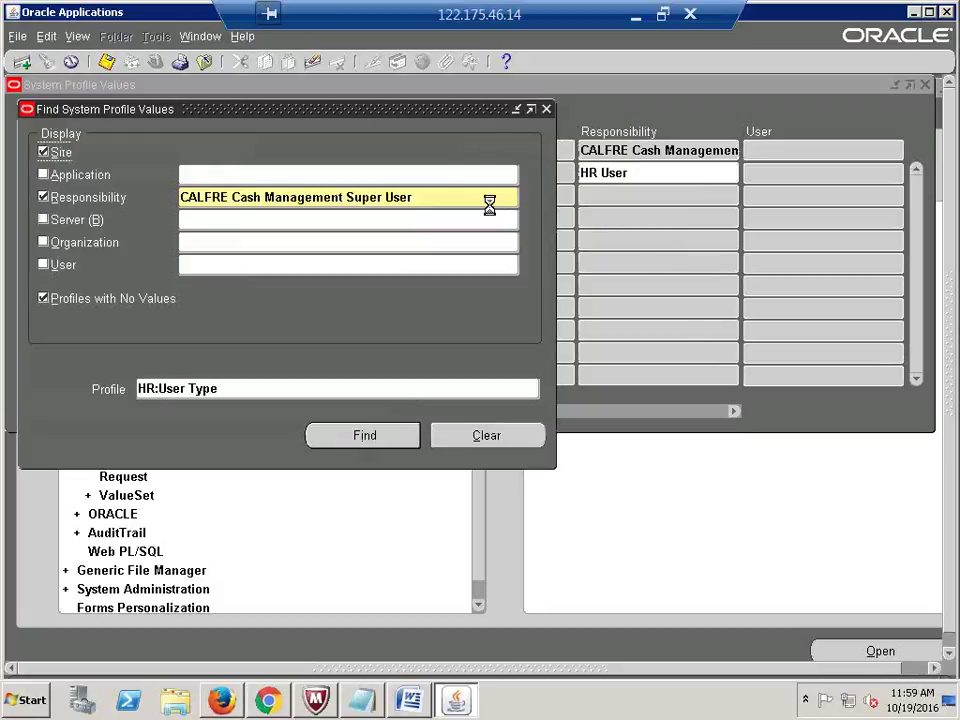
Step: Set HR:User Type to HR User for CALFRE Fixed Assets Super User
text(CALFRE)
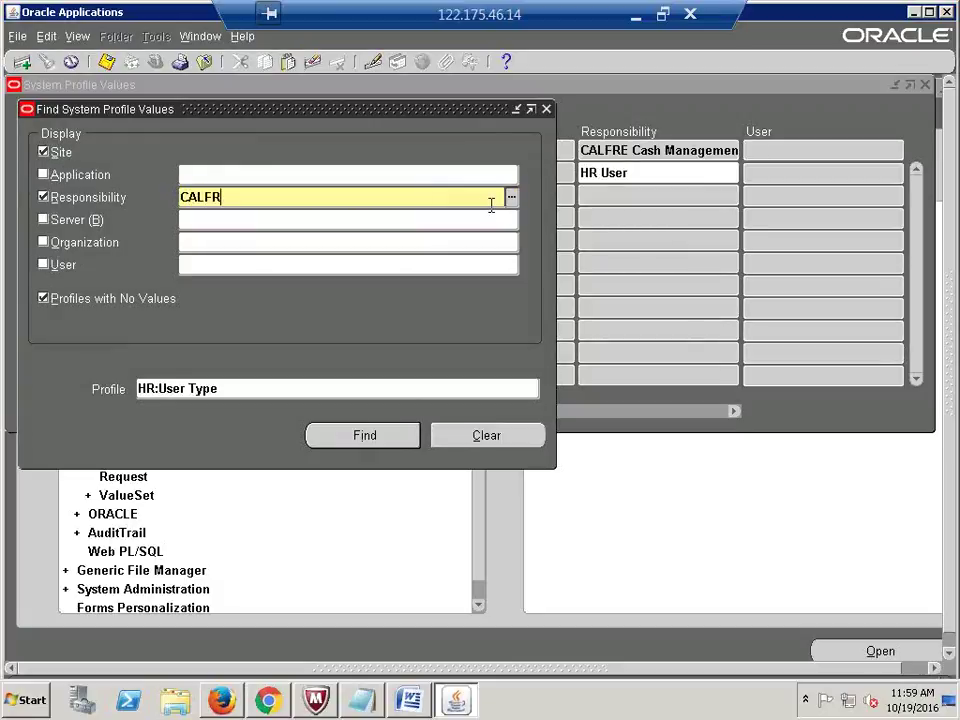
key(Tab)
key(Down)
key(Down)
key(Down)
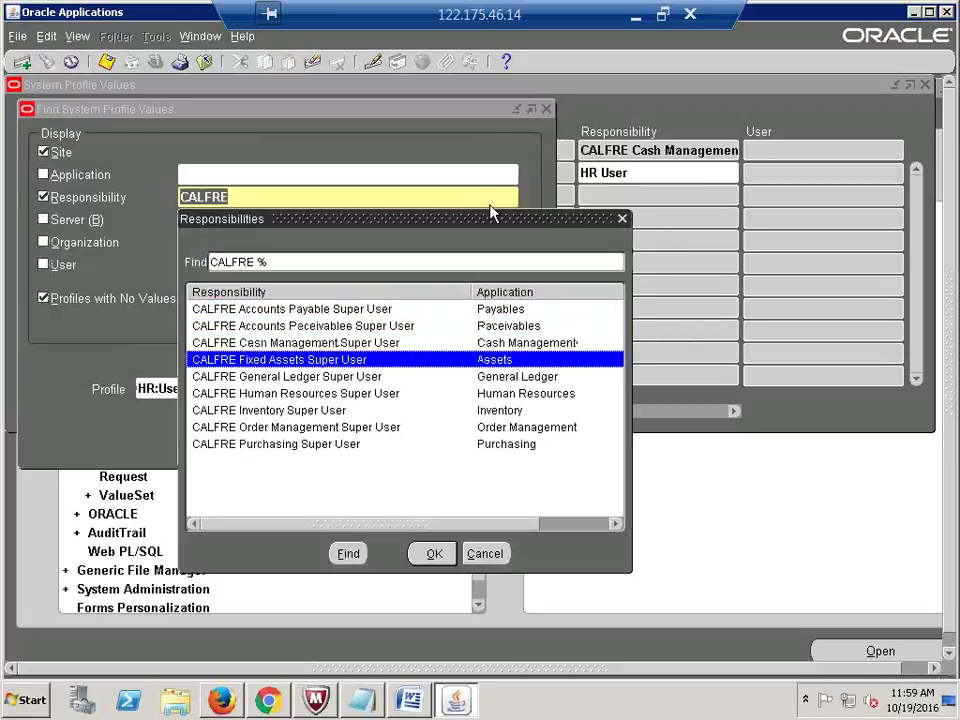
key(Return)
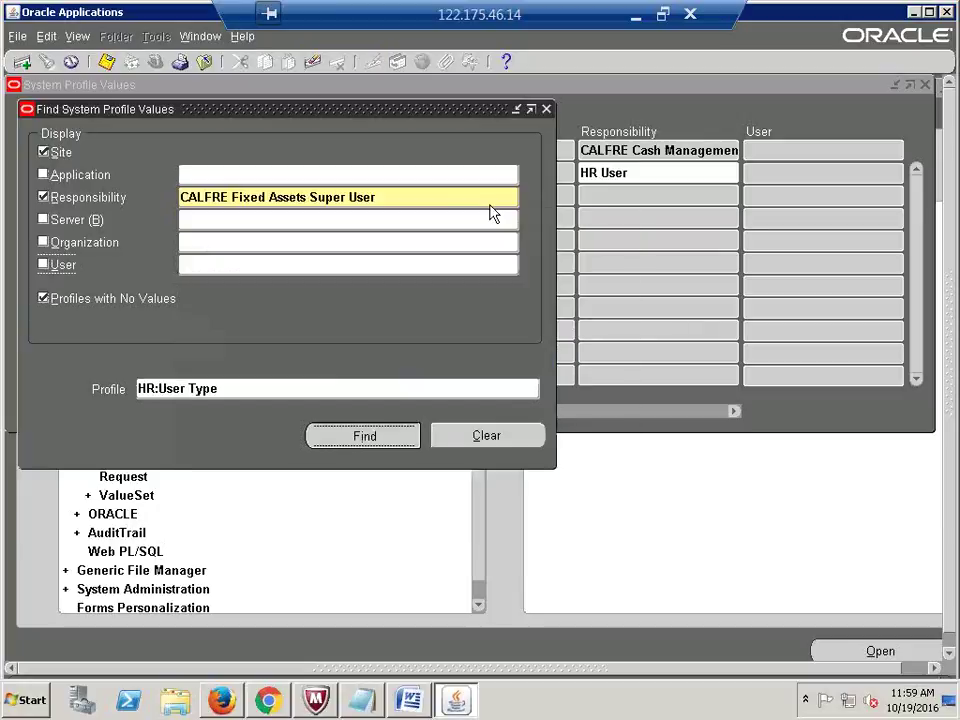
key(Return)
text(HR User)
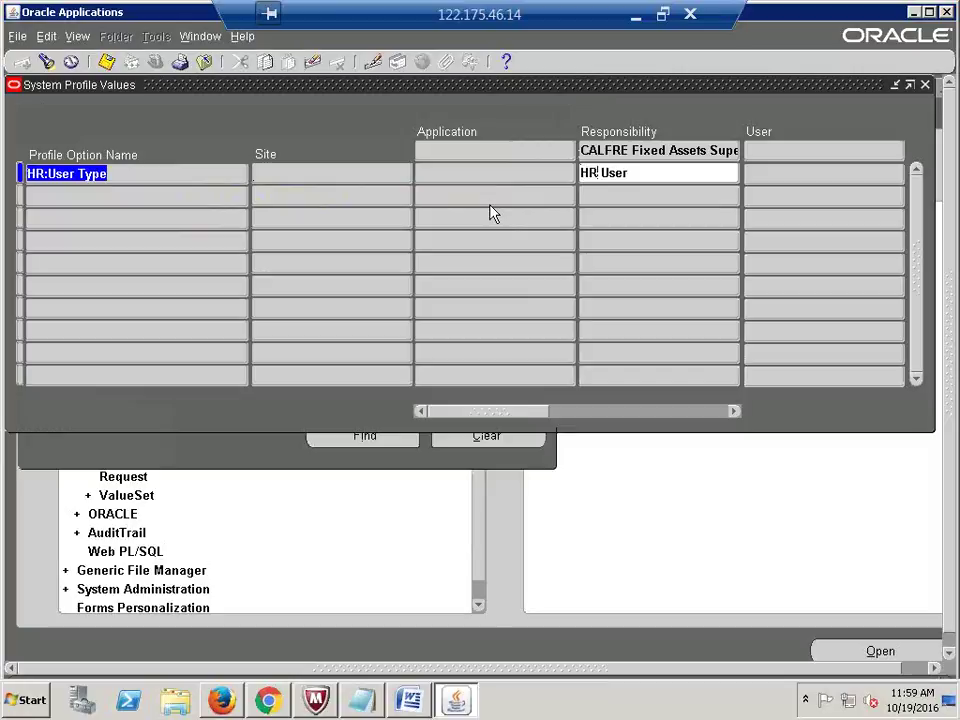
key(F11)
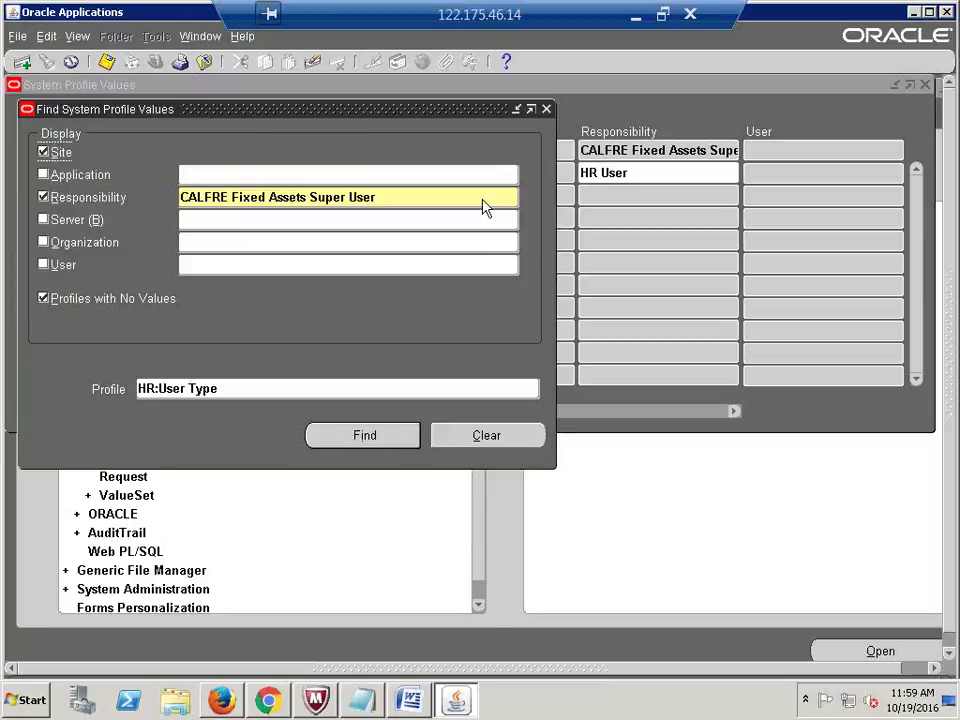
Step: Set HR:User Type to HR User for CALFRE General Ledger Super User and save
triple_click(484, 198)
text(CALFRE)
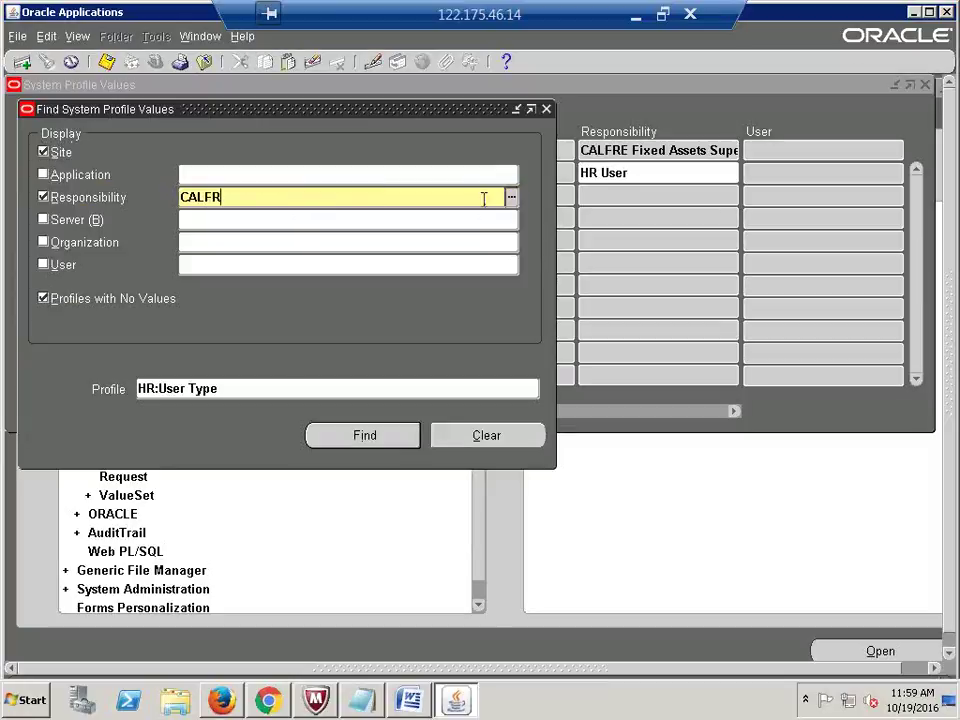
key(Tab)
key(Down)
key(Down)
key(Down)
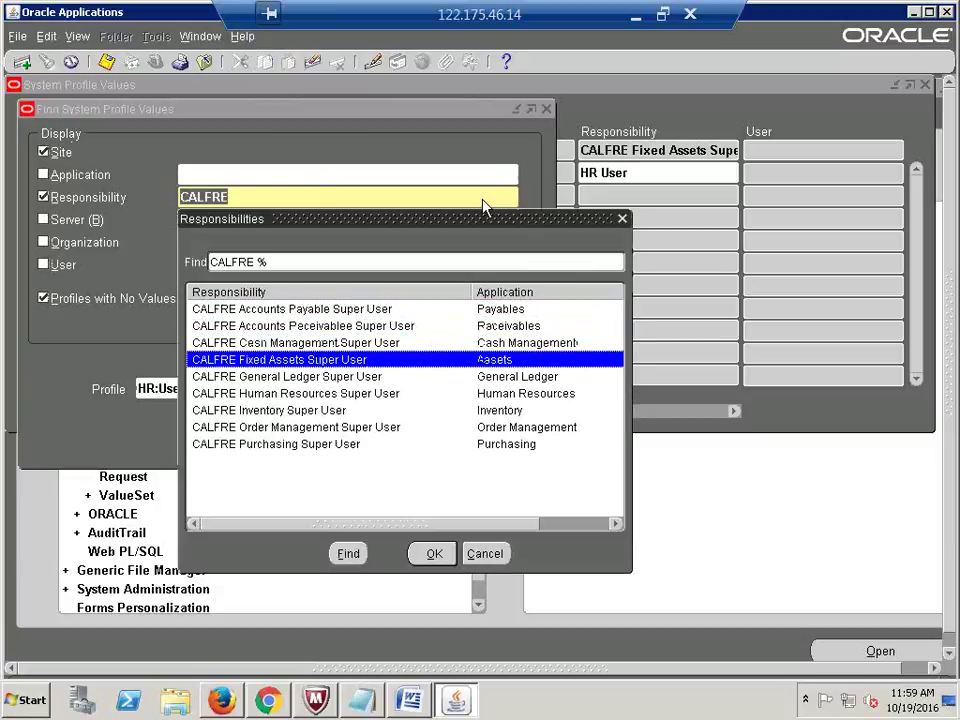
key(Down)
key(Return)
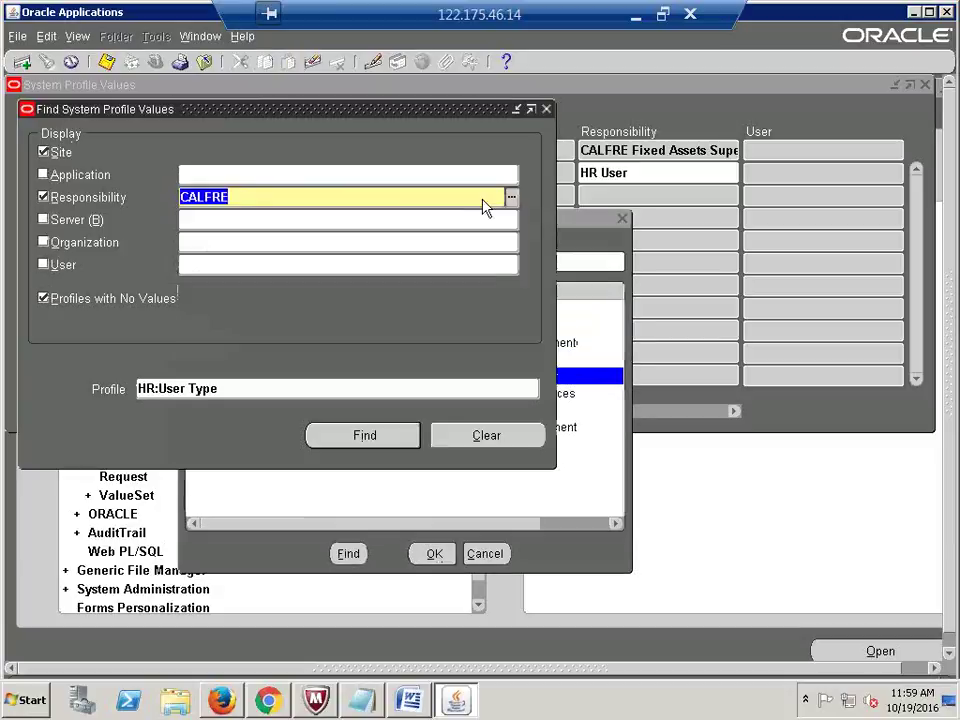
key(Return)
text(HR: User)
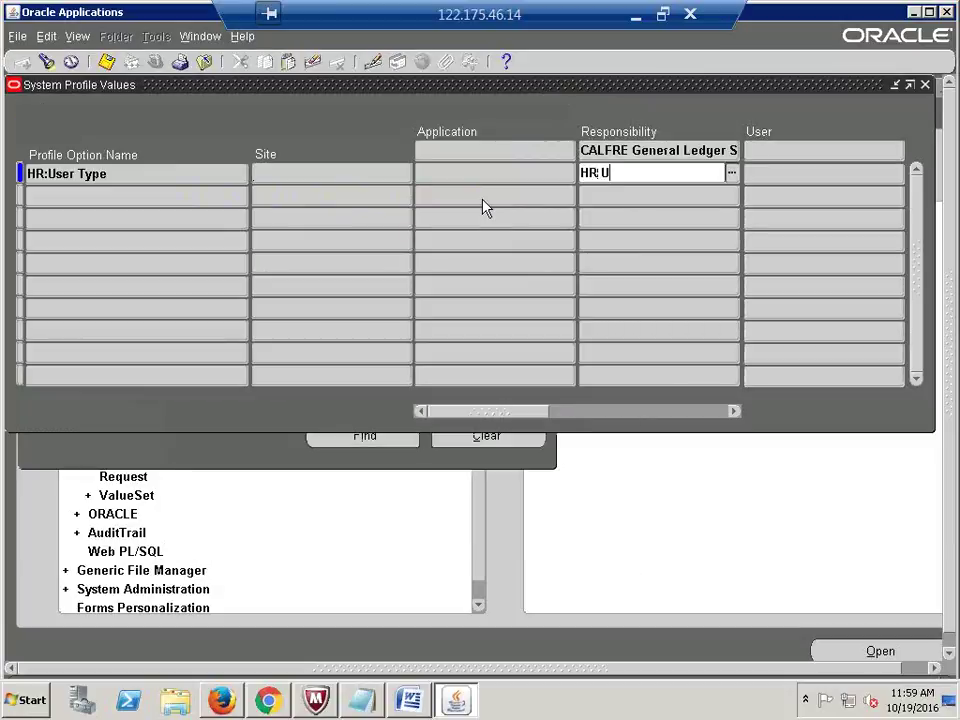
key(ctrl+s)
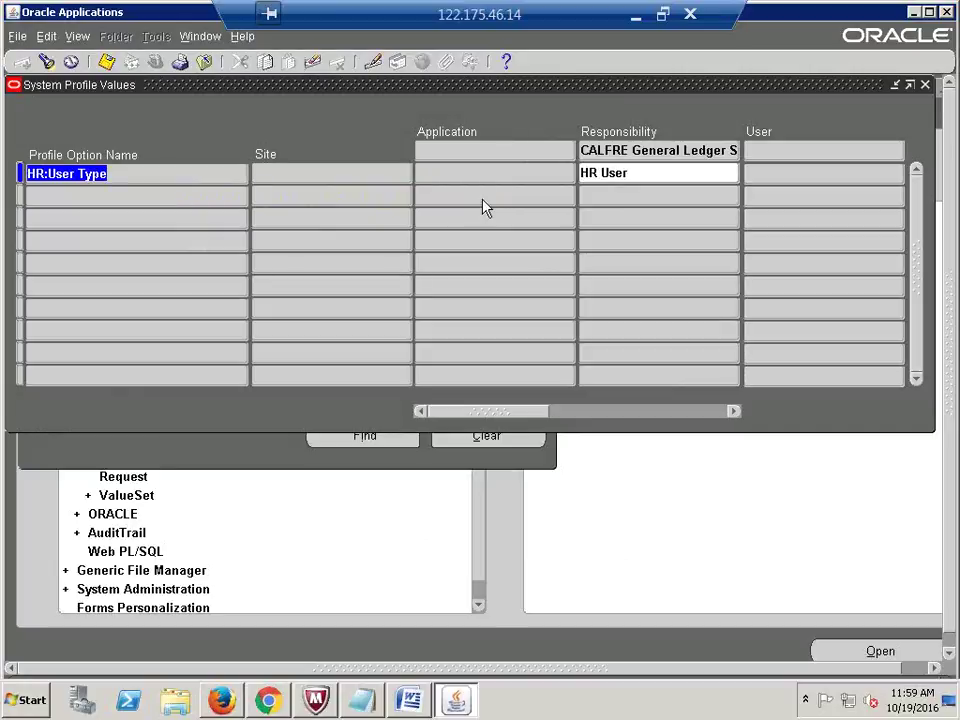
key(F11)
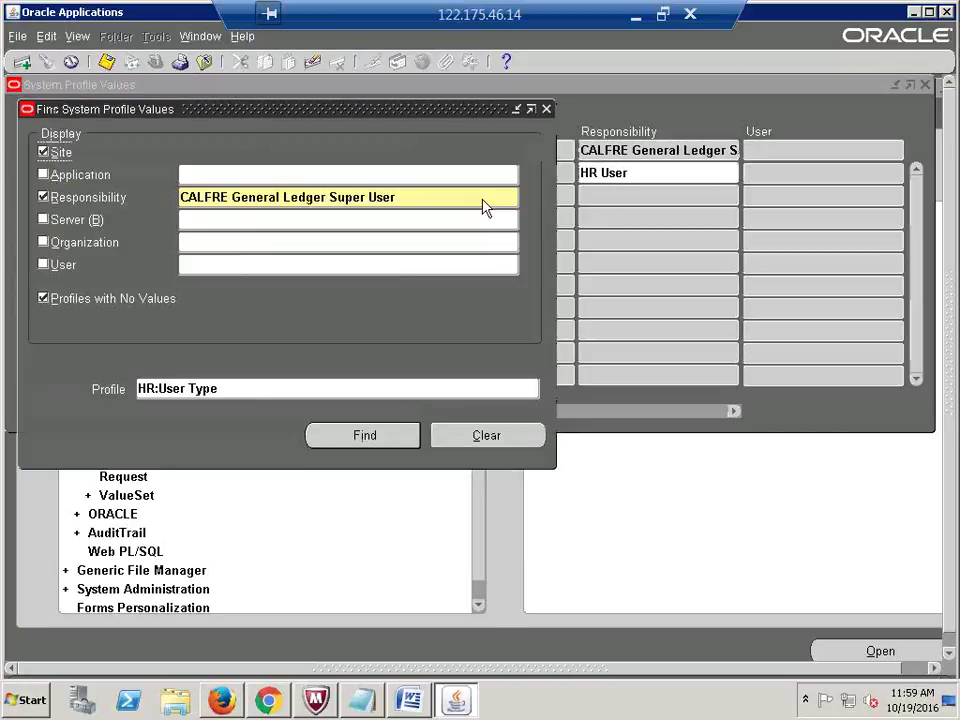
Step: Set HR:User Type to HR User for CALFRE Human Resources Super User
click(484, 199)
text(CALFRE)
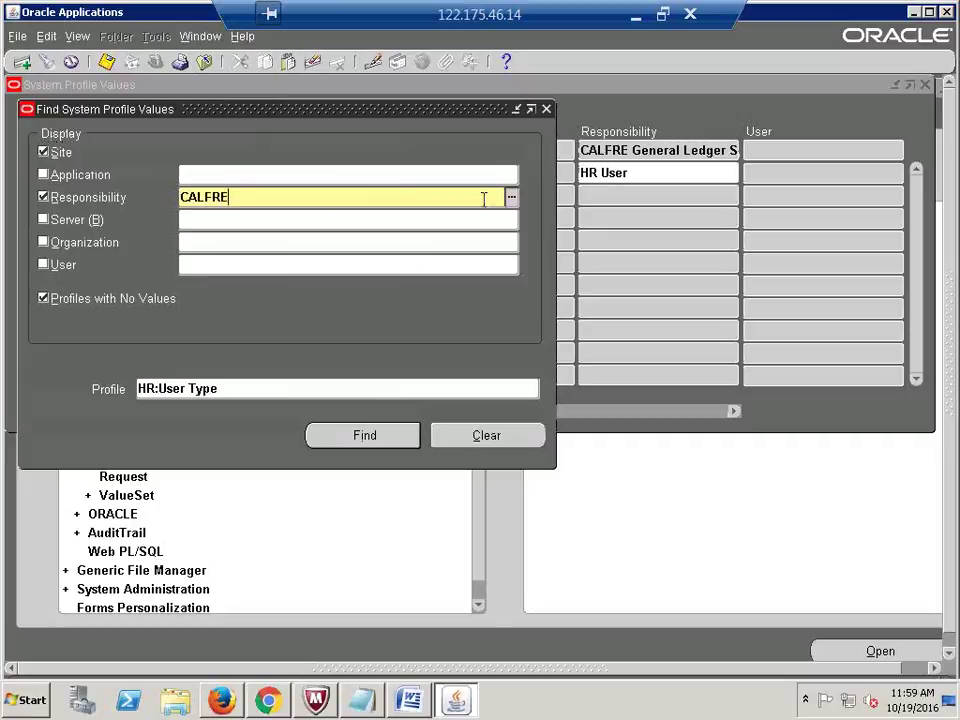
key(Tab)
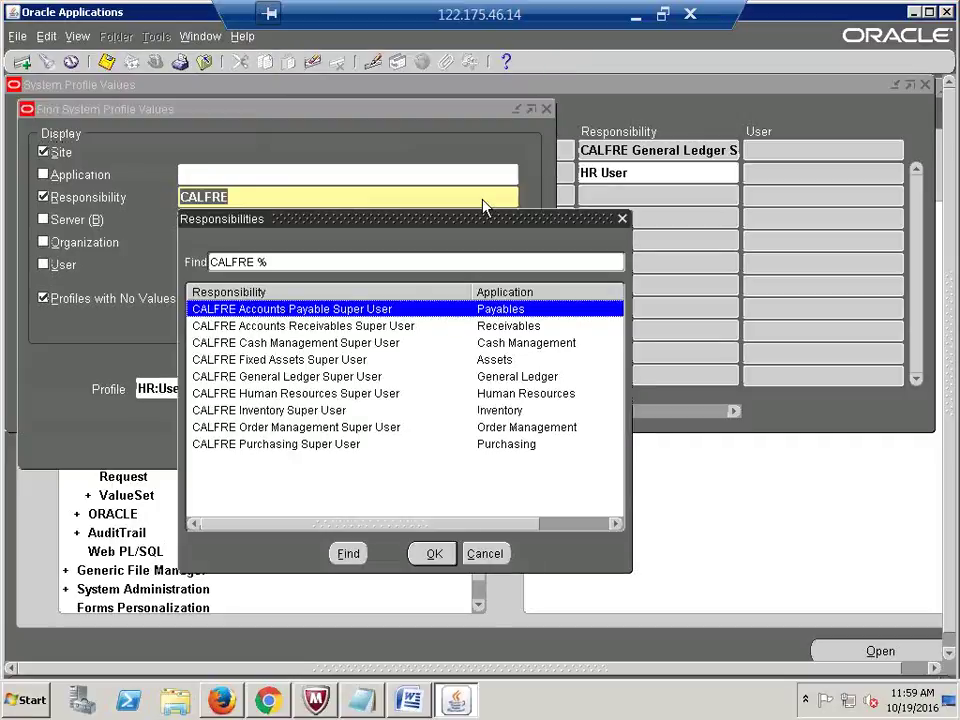
key(Down)
key(Down)
key(Down)
key(Down)
key(Down)
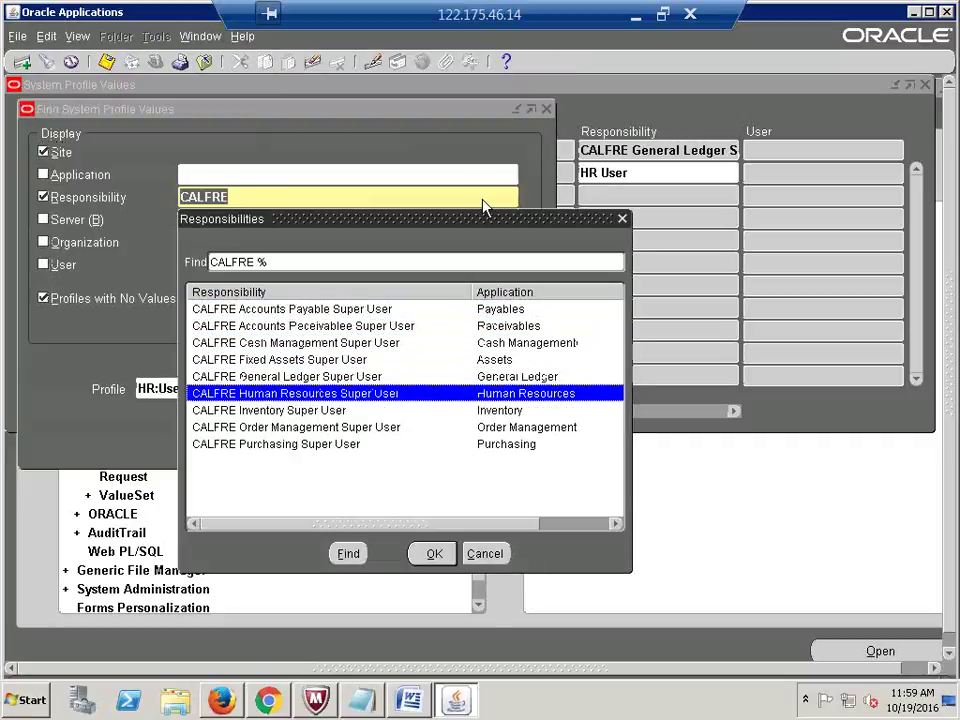
key(Return)
key(Return)
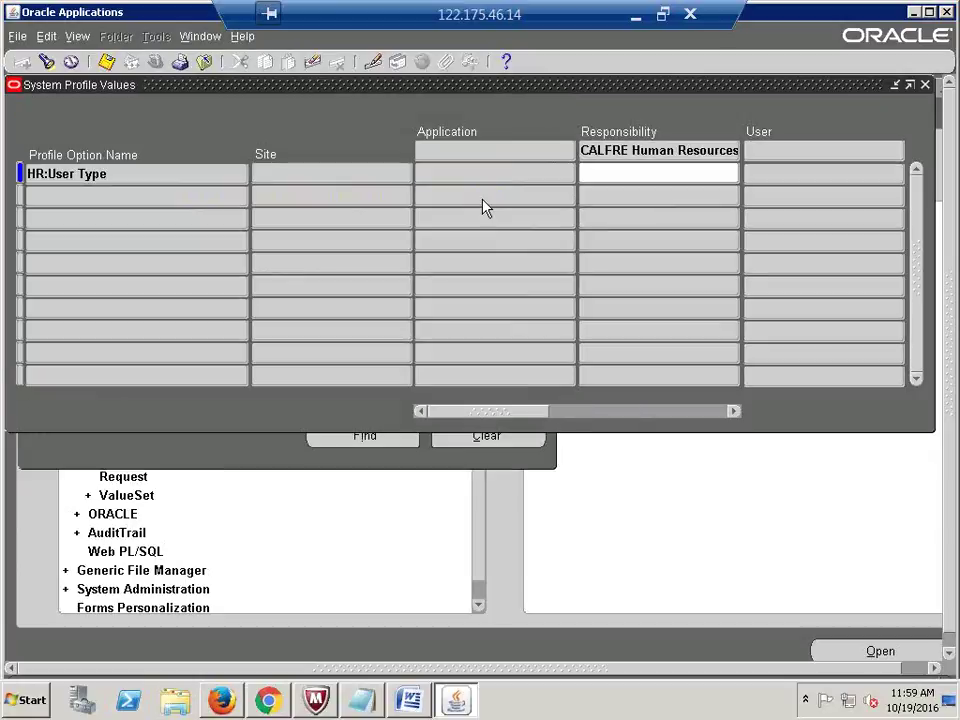
text(HR User)
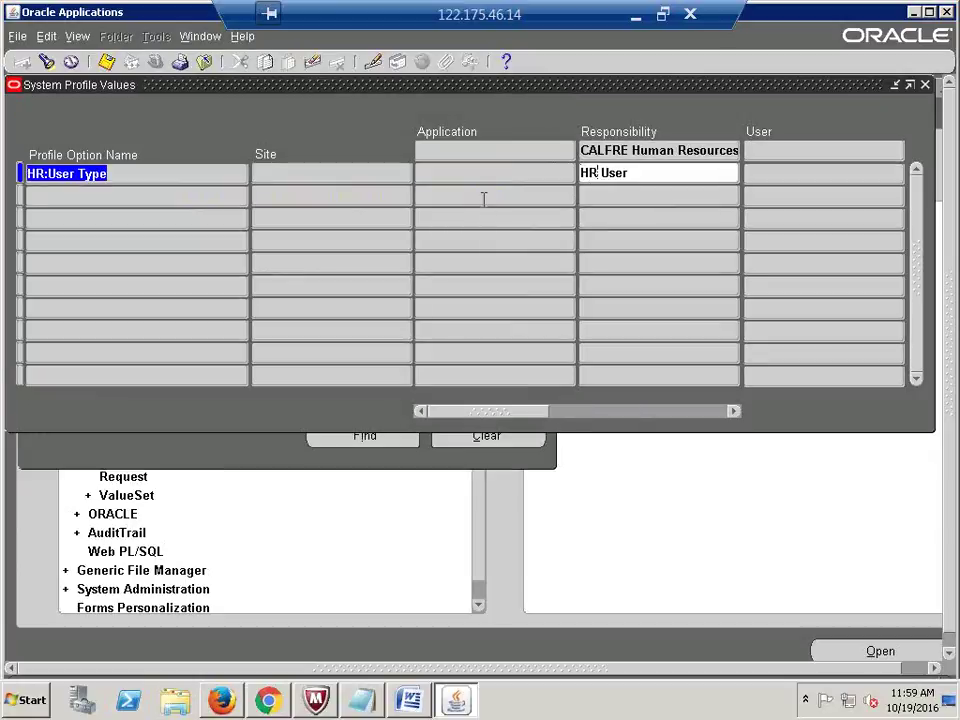
key(ctrl+f)
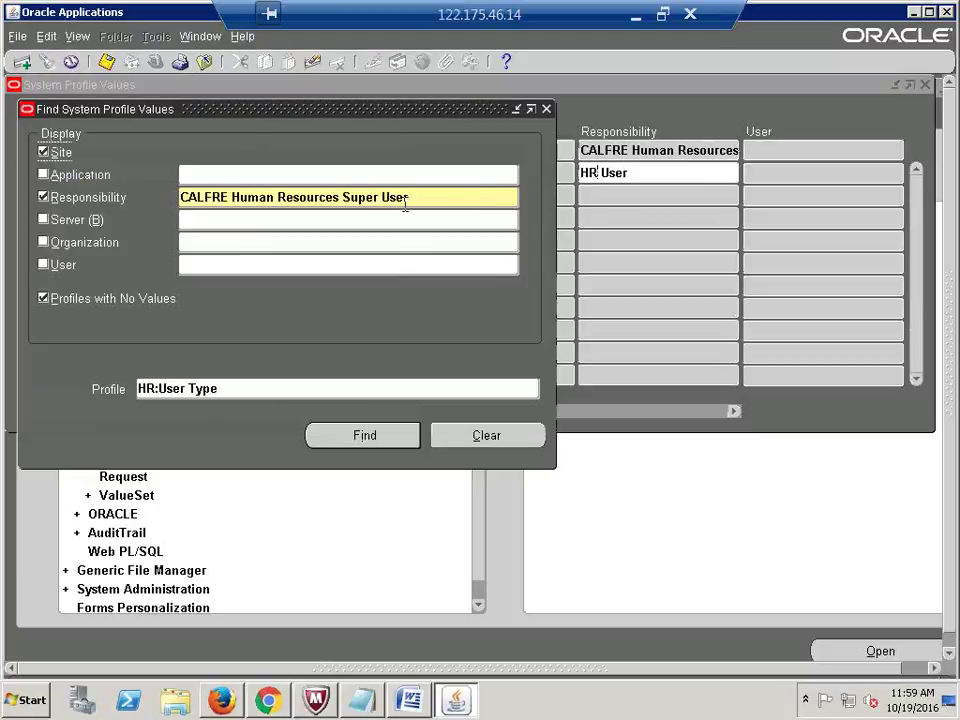
Step: Set HR:User Type to HR User for CALFRE Inventory Super User
click(412, 206)
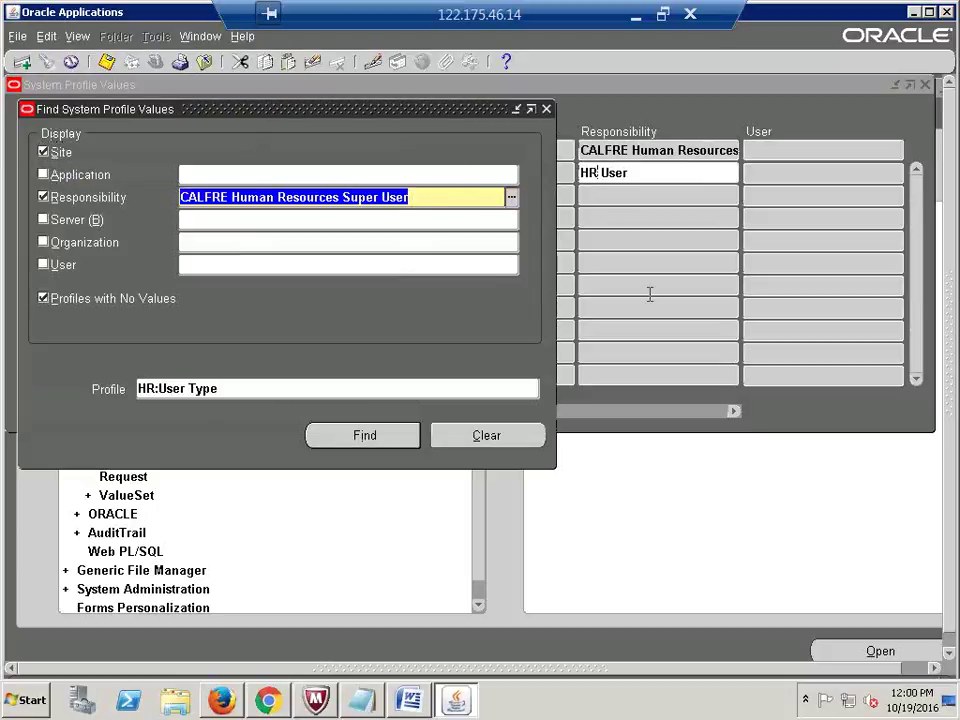
text(CALFRE)
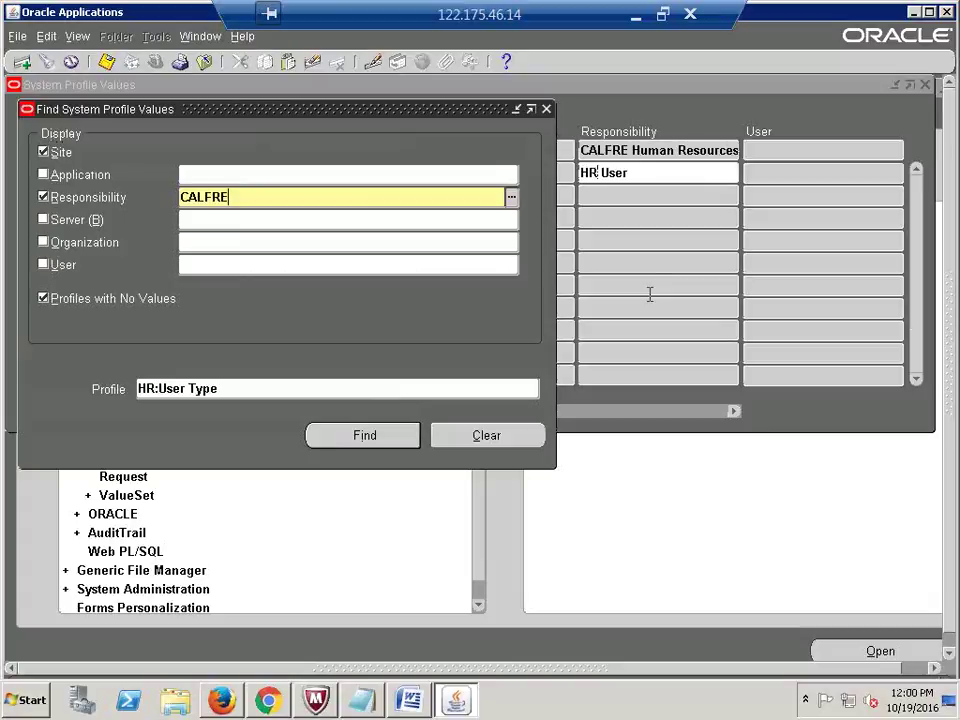
key(Tab)
key(Down)
key(Down)
key(Down)
key(Down)
key(Down)
key(Down)
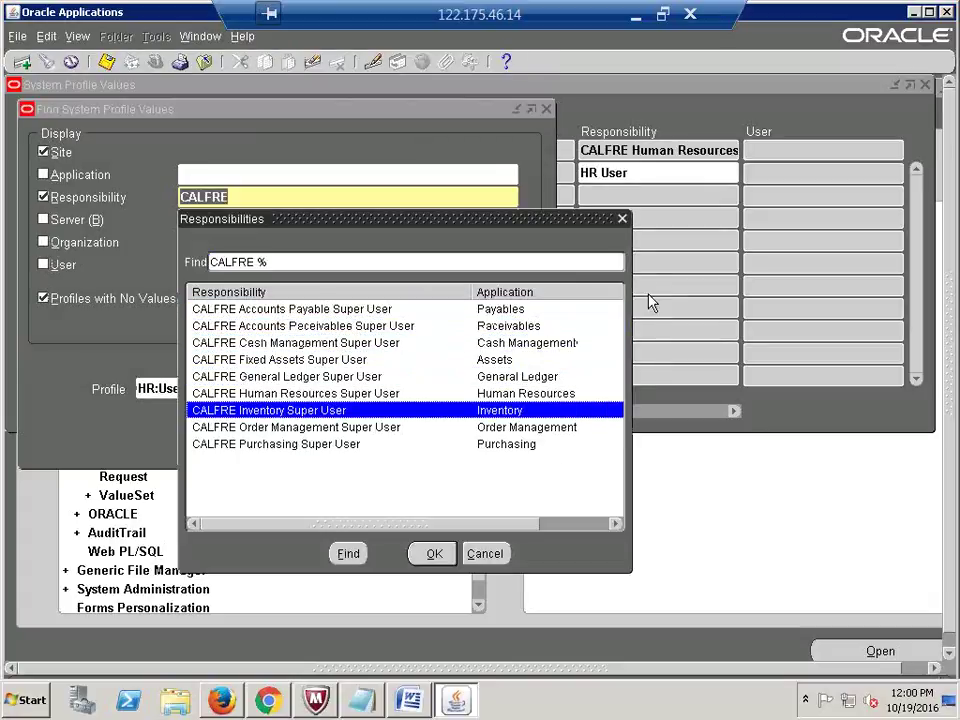
key(Return)
key(Return)
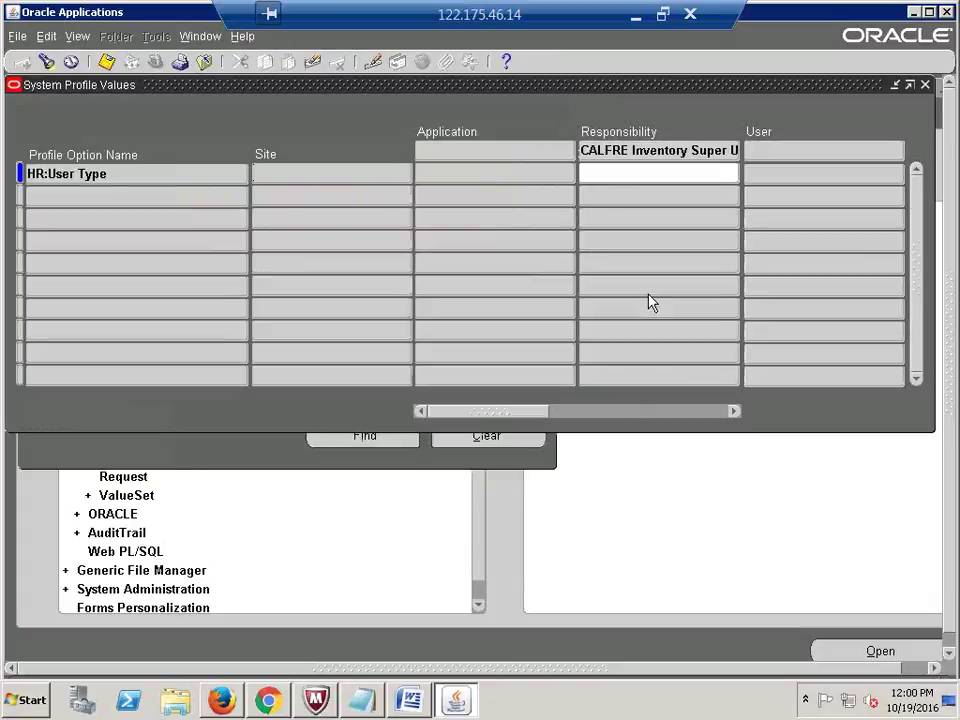
text(HR User)
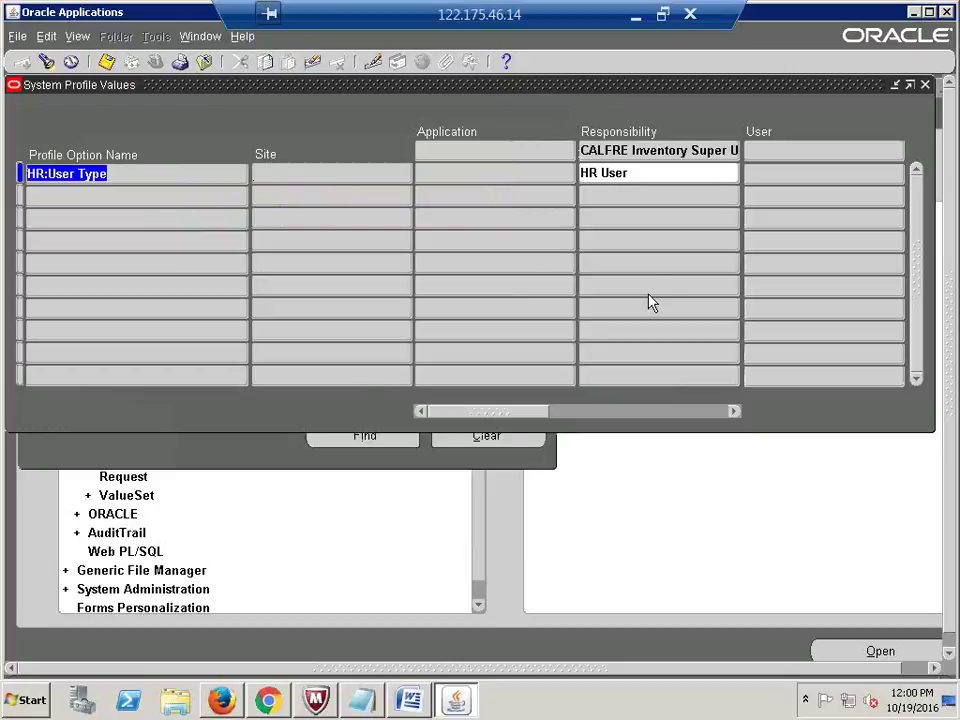
key(ctrl+f)
click(454, 197)
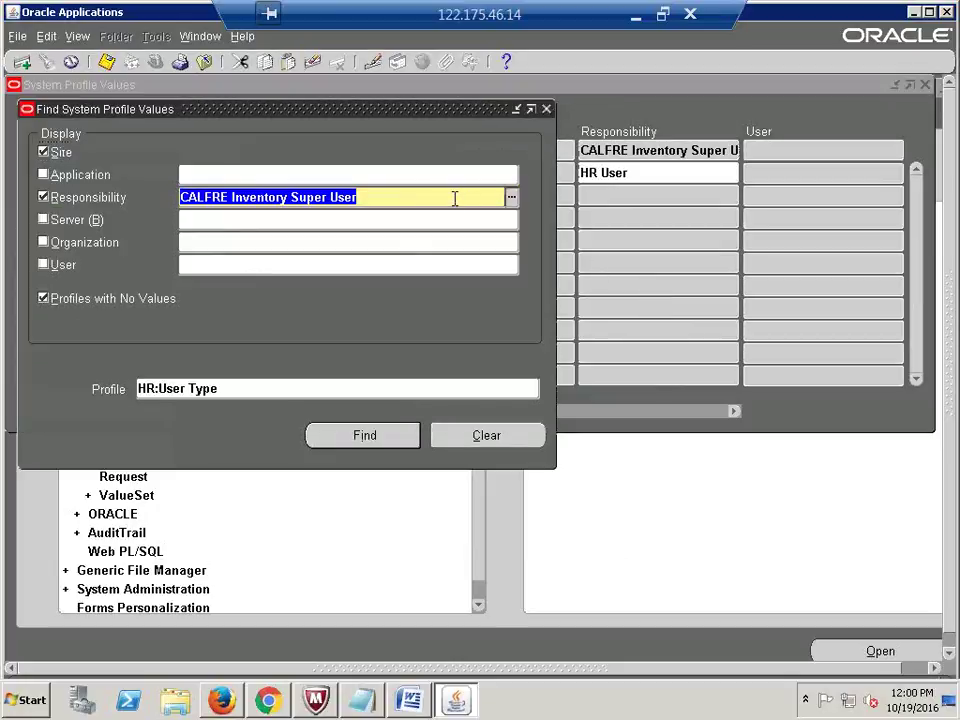
Step: Set HR:User Type to HR User for CALFRE Order Management Super User
text(CALFRE)
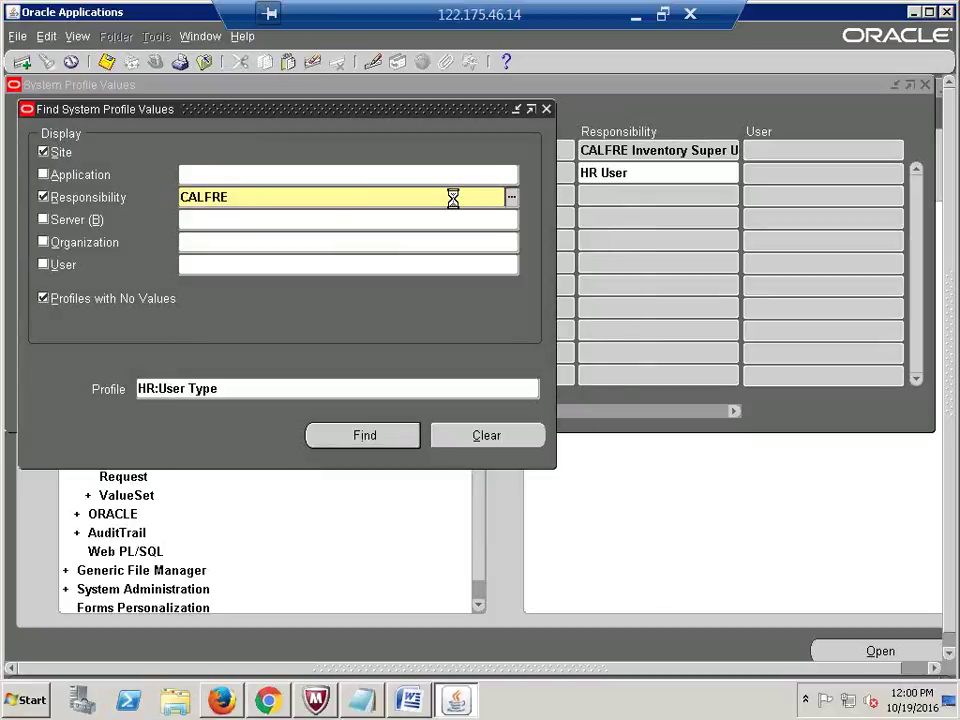
key(Down)
key(Down)
key(Down)
key(Down)
key(Down)
key(Down)
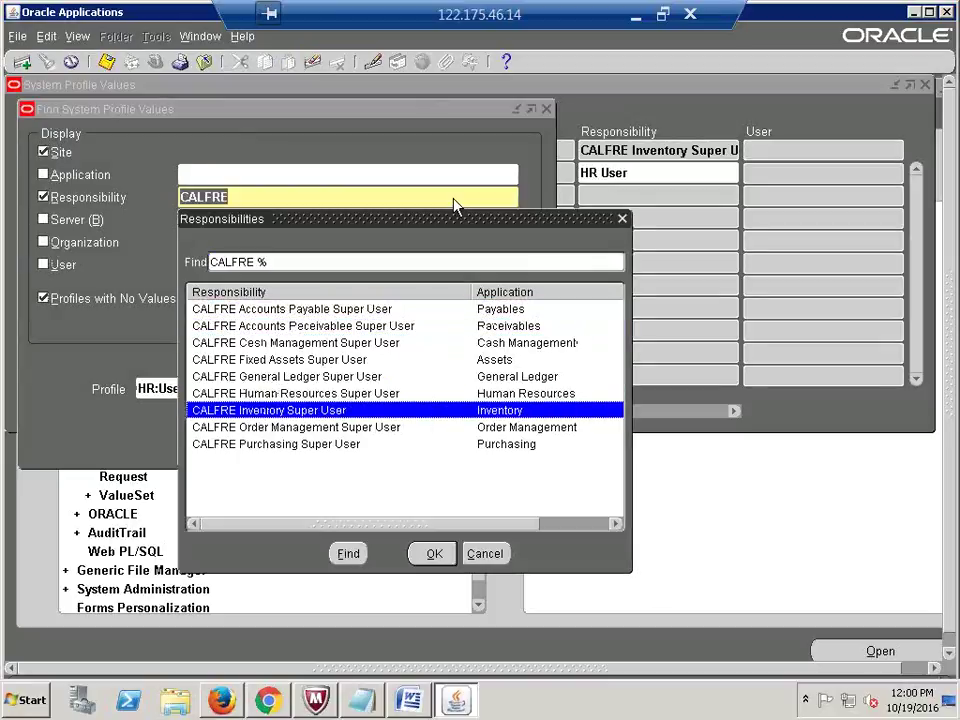
key(Return)
key(Return)
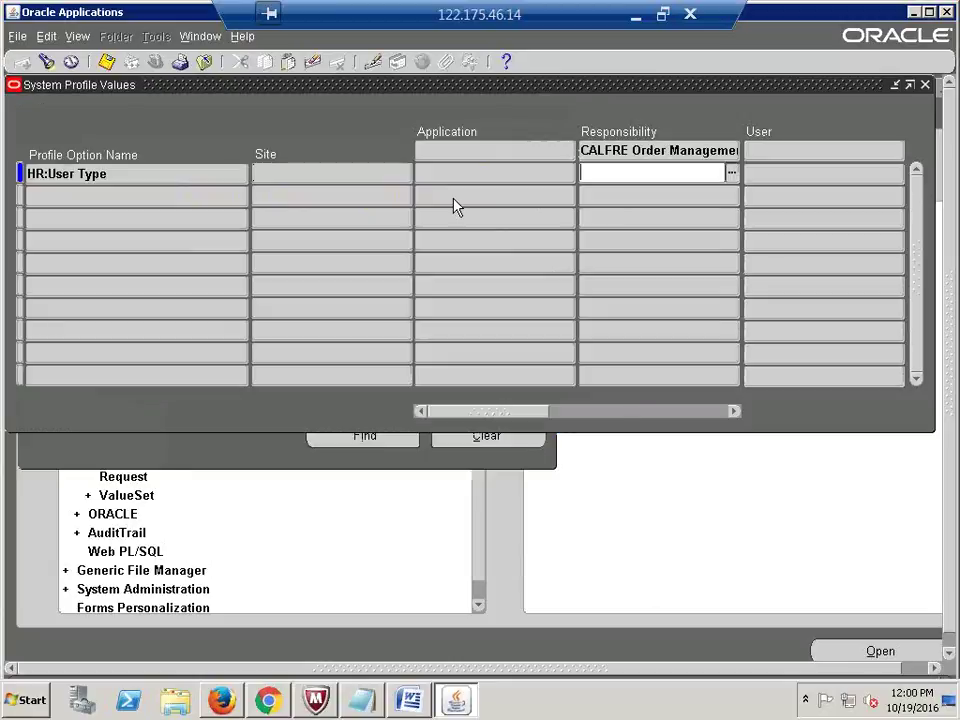
text(HR U)
key(Tab)
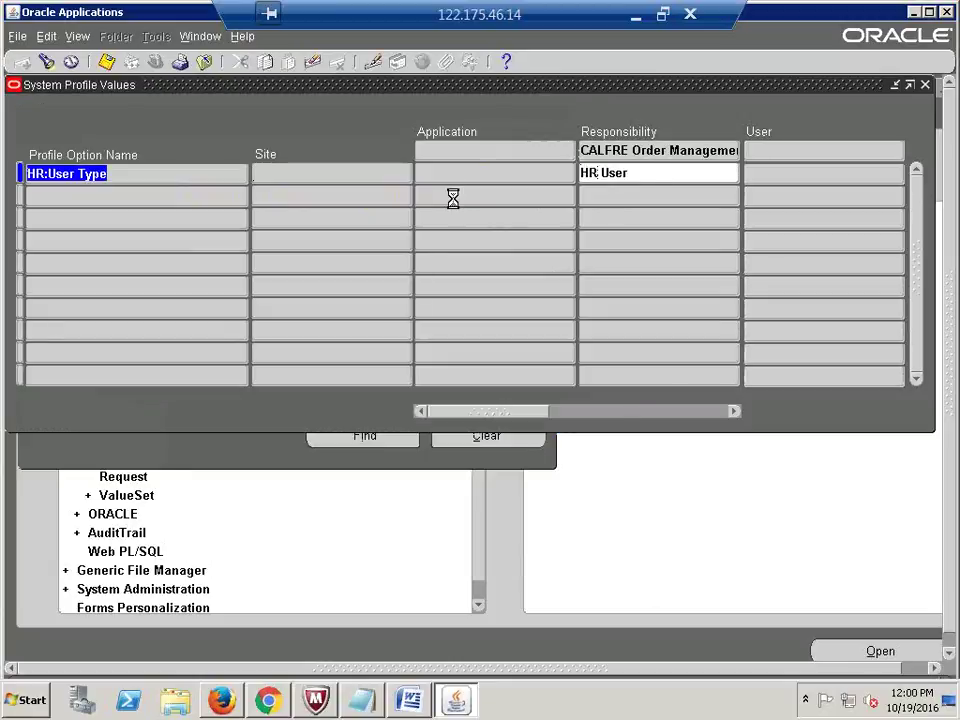
key(F11)
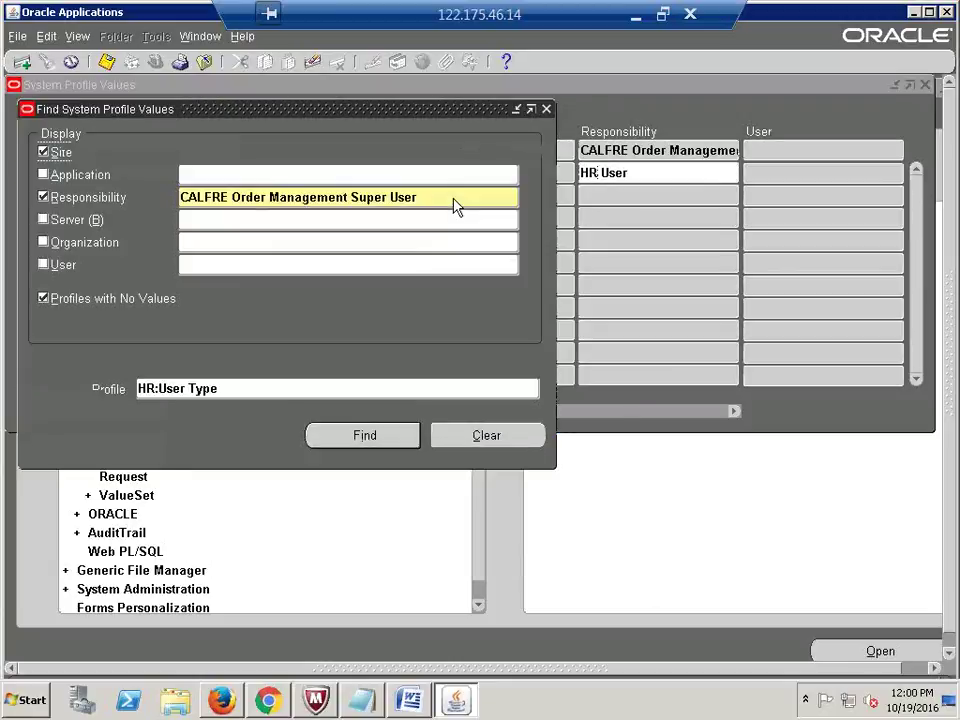
Step: Set HR:User Type to HR User for CALFRE Purchasing Super User
triple_click(454, 197)
text(CALFRE)
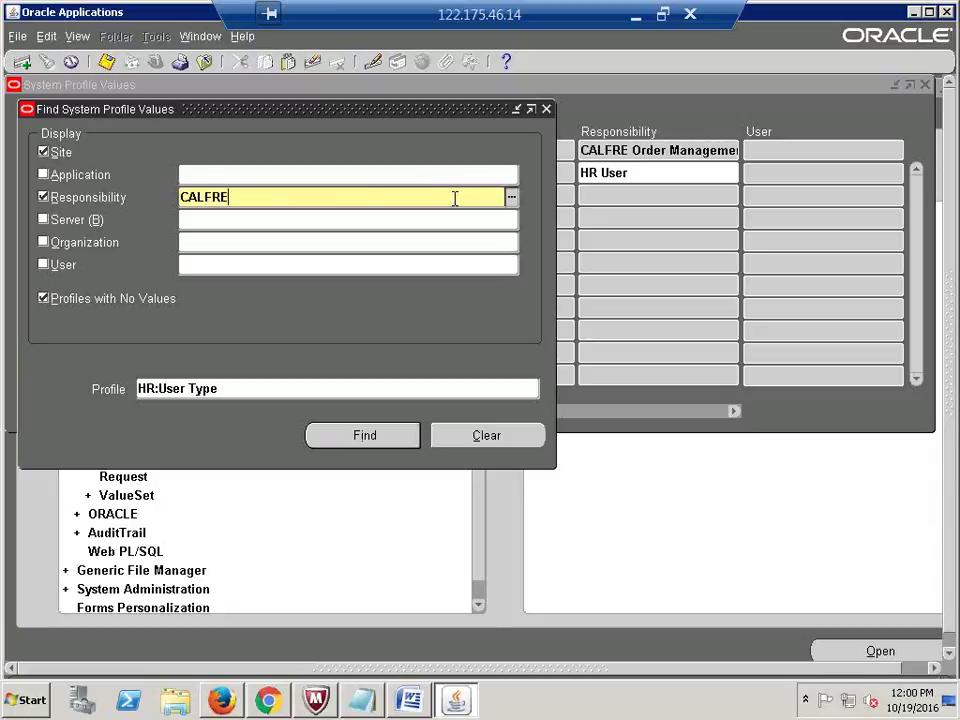
key(Tab)
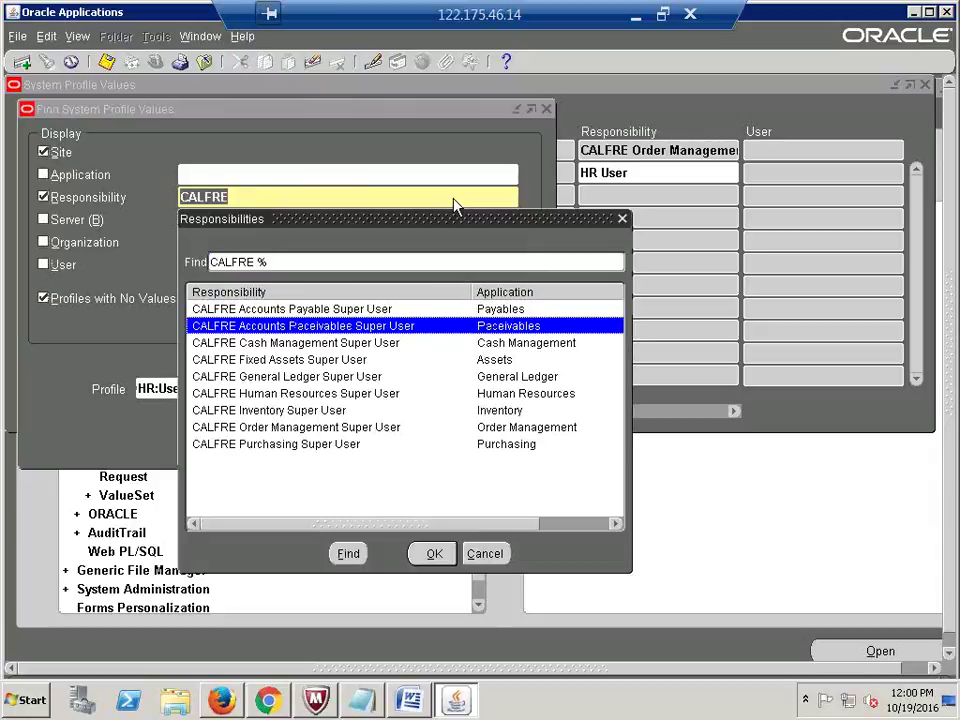
key(Down)
key(Down)
key(Down)
key(Down)
key(Down)
key(Down)
key(Down)
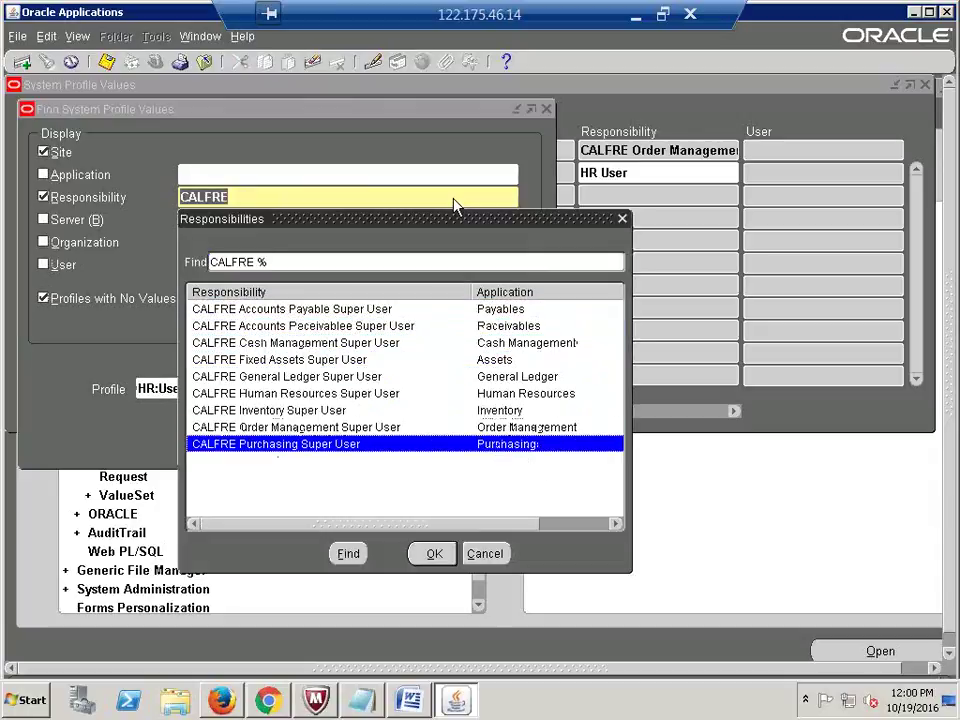
key(Return)
text(HR)
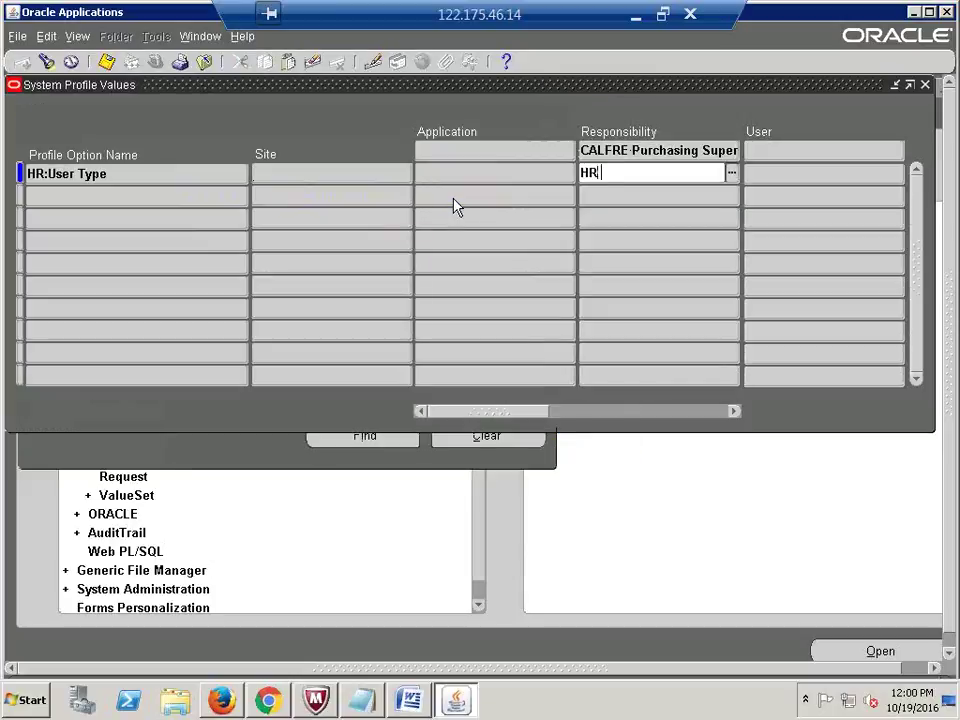
key(Tab)
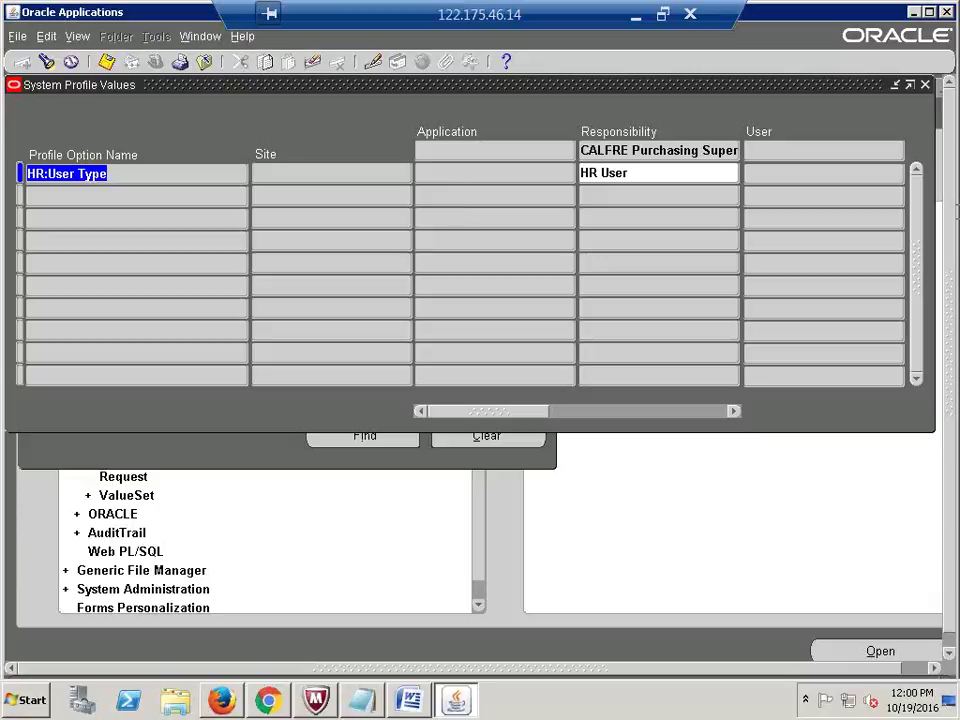
Step: Close System Profile Values, collapse the Navigator, and minimize the remote session
click(926, 86)
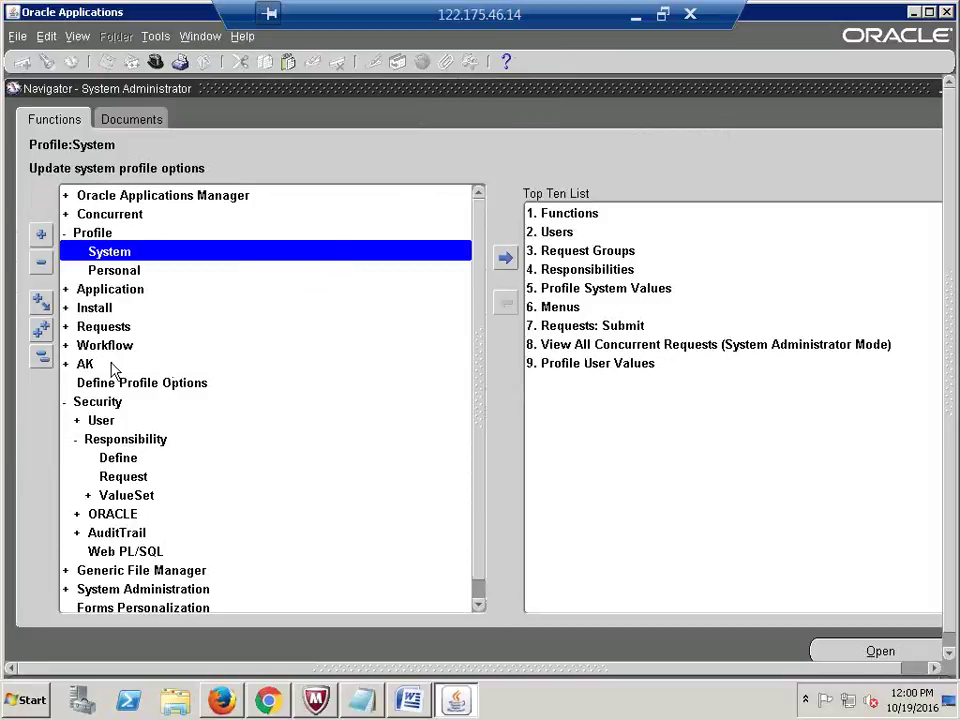
click(41, 357)
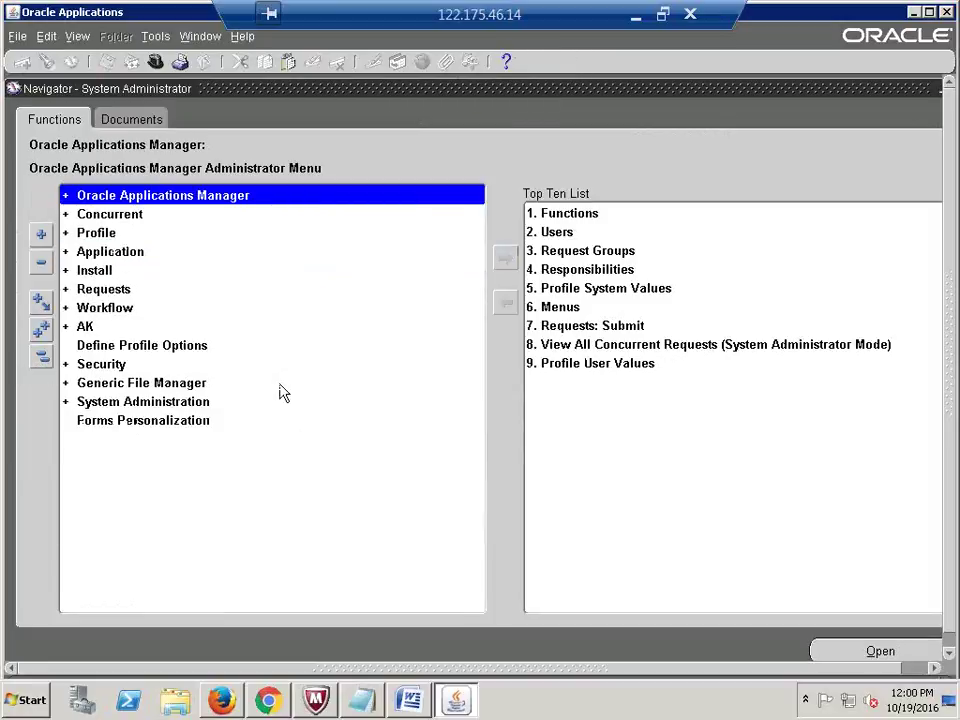
click(636, 18)
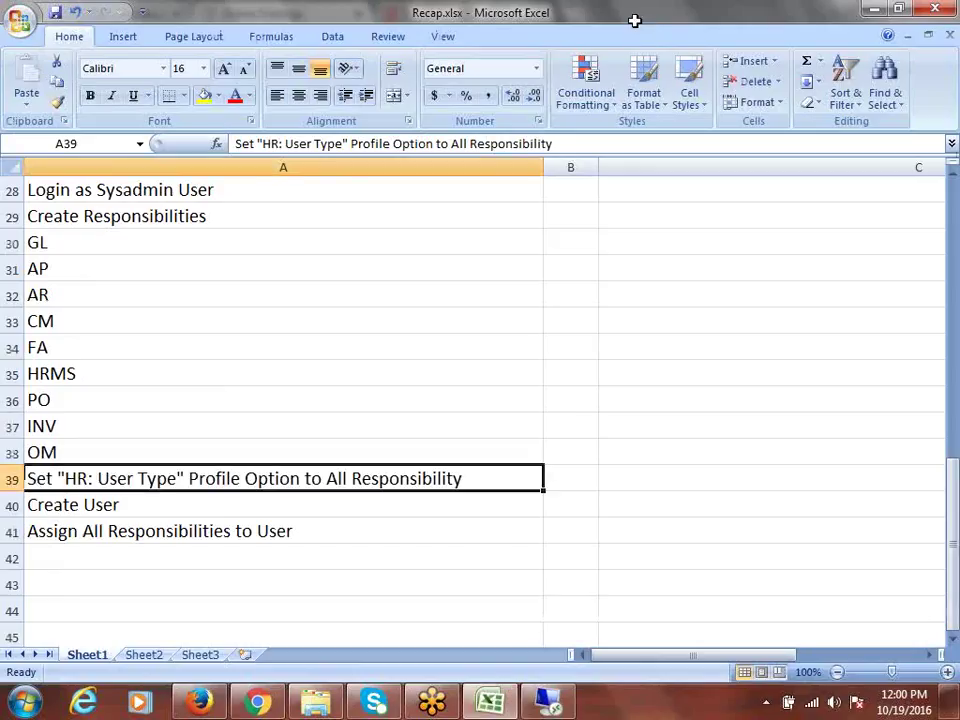
Step: Select the 'Create User' step in Recap.xlsx, then restore the Oracle remote session
click(73, 510)
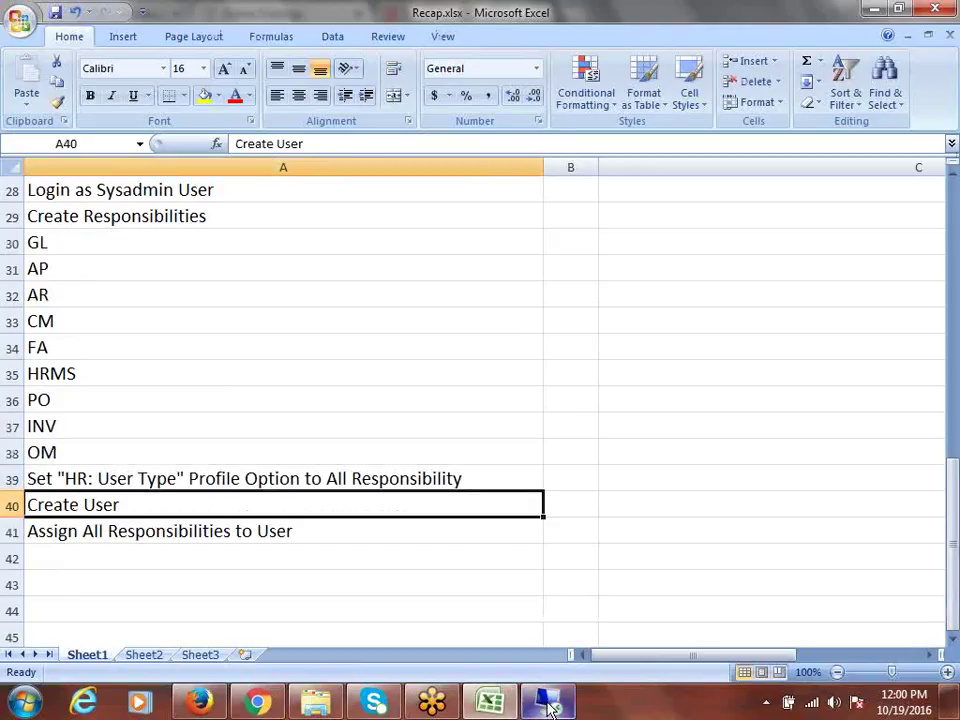
click(547, 703)
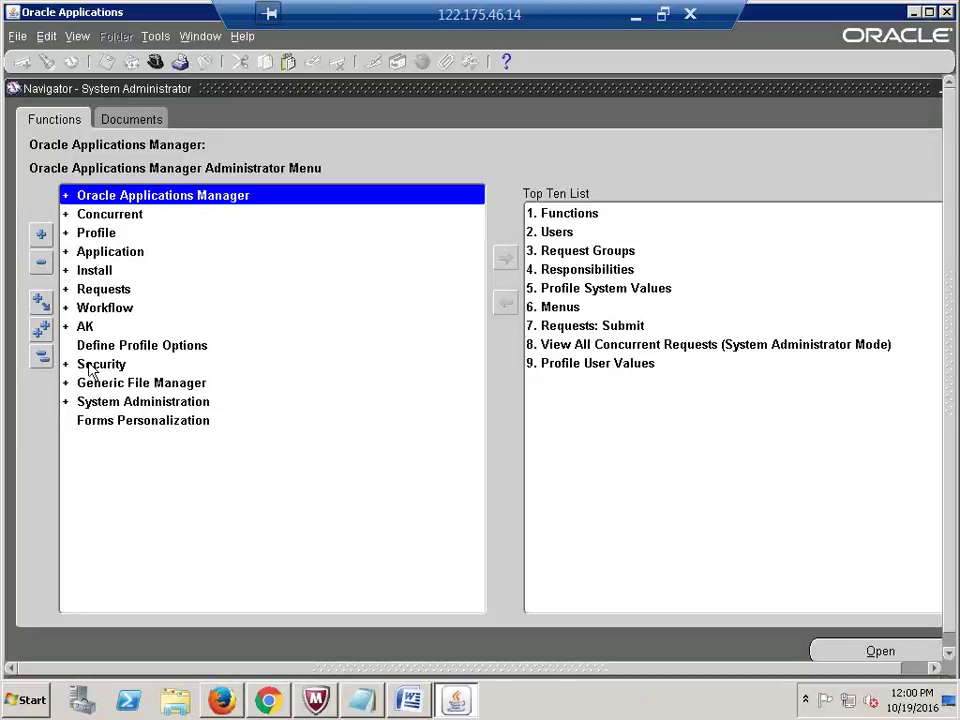
Step: Open the Users form through Security > User > Define in the Navigator
click(92, 366)
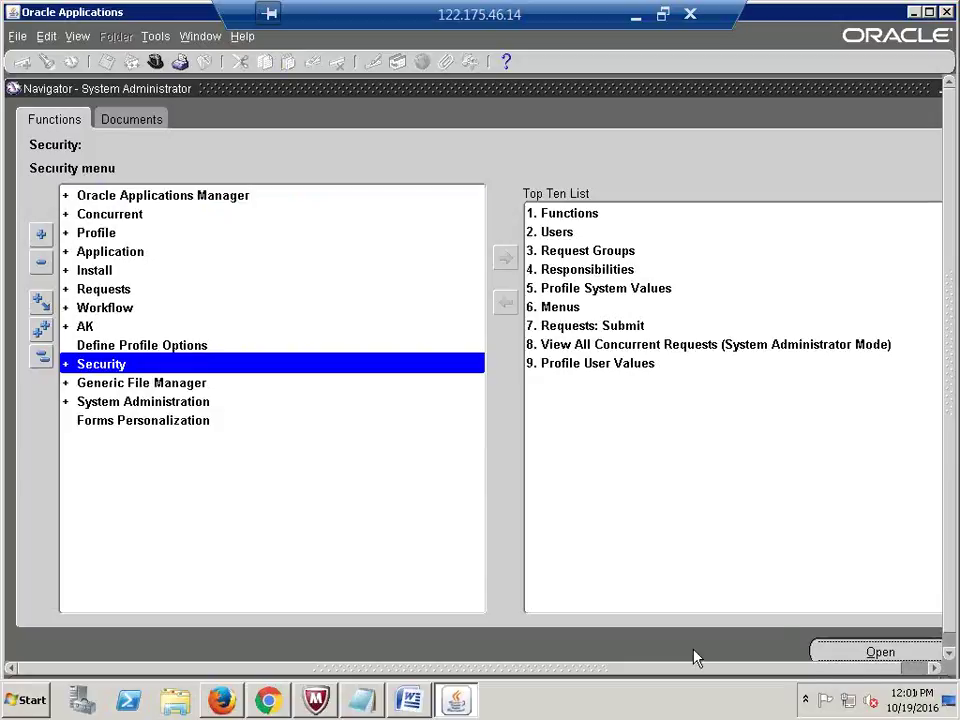
key(Return)
key(Return)
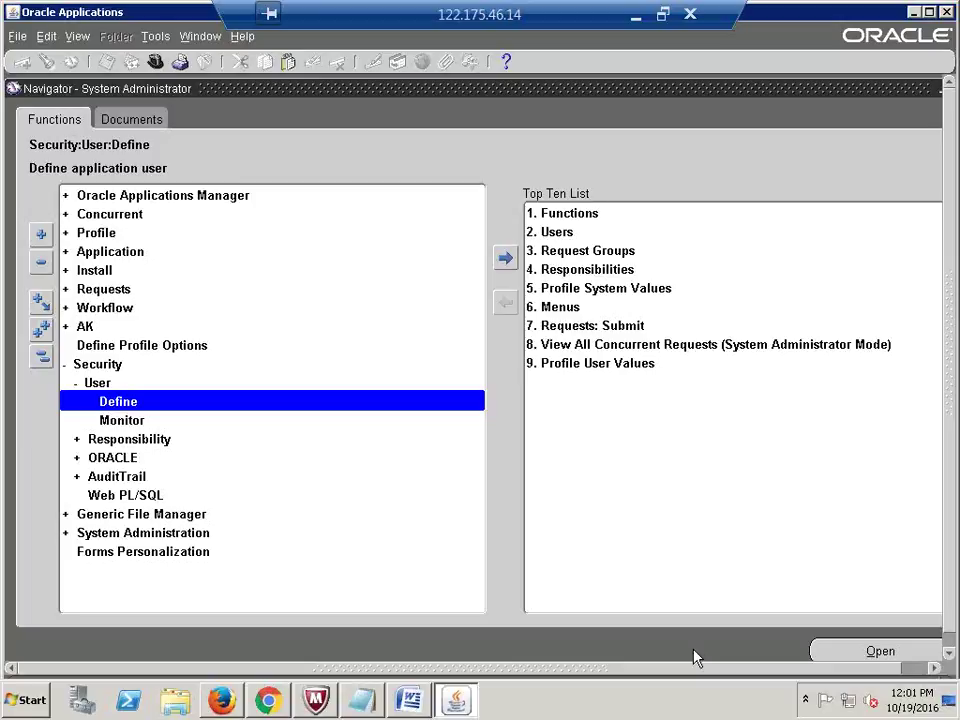
key(Return)
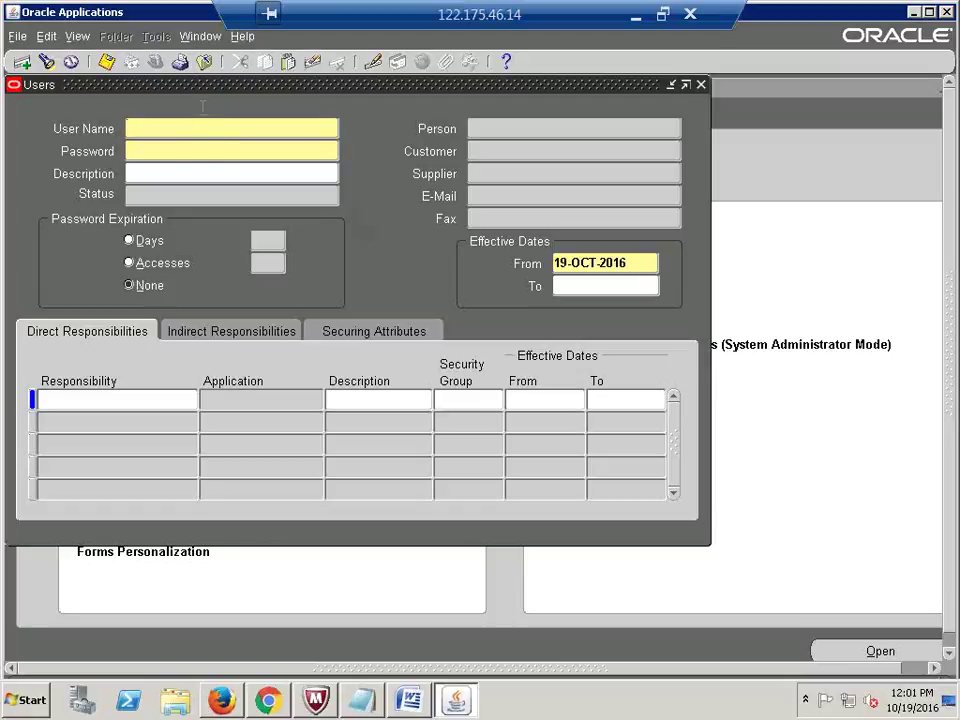
Step: Enter user name CALFRE and type the password, then confirm it
drag(214, 96, 282, 138)
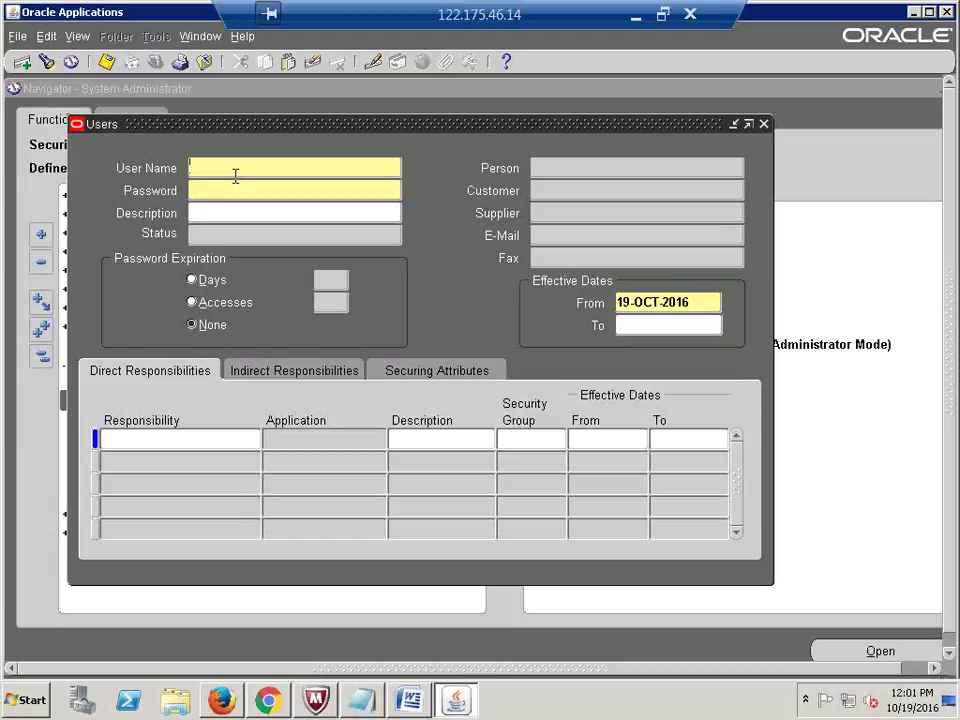
text(CALFRE)
click(236, 186)
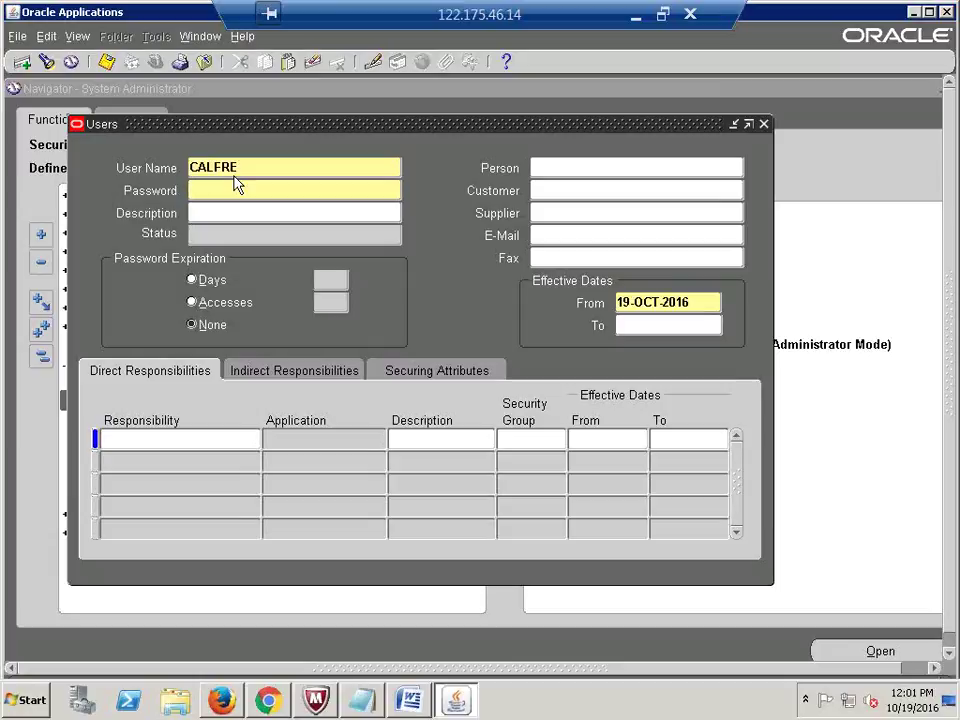
text(******)
key(Tab)
text(******)
key(Tab)
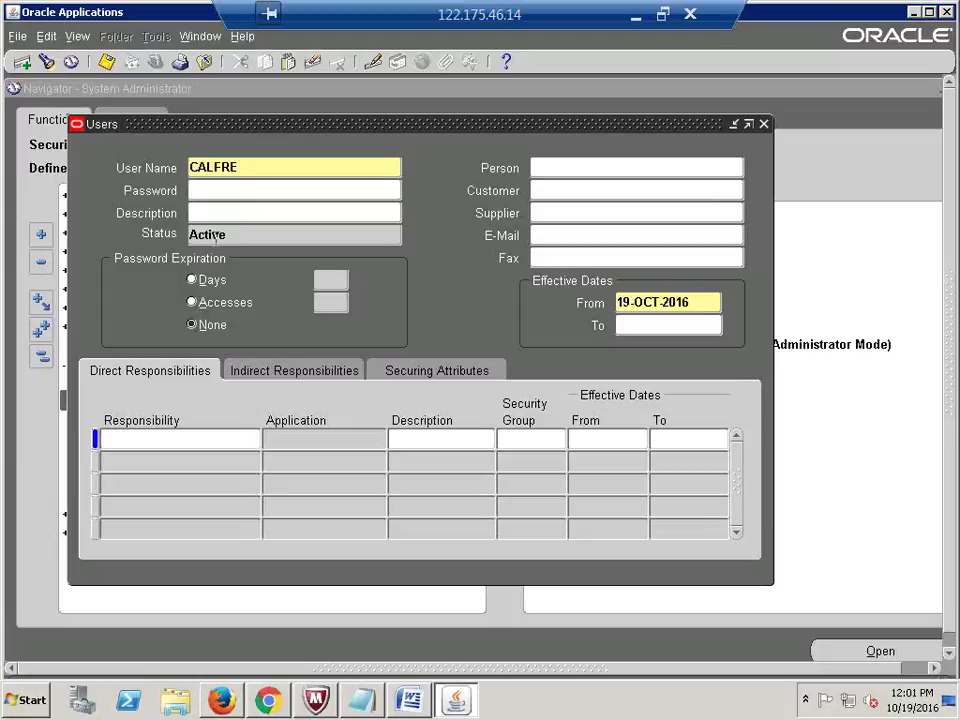
Step: Mark the user Active and set password expiration to None after trying 10 days and 50 accesses
double_click(215, 236)
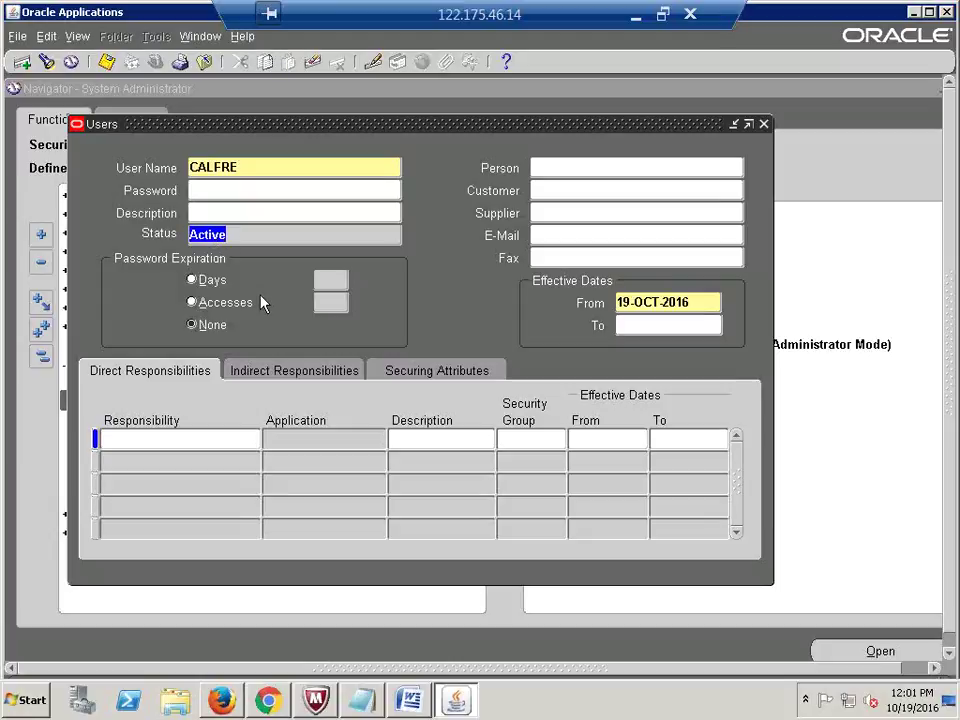
click(192, 281)
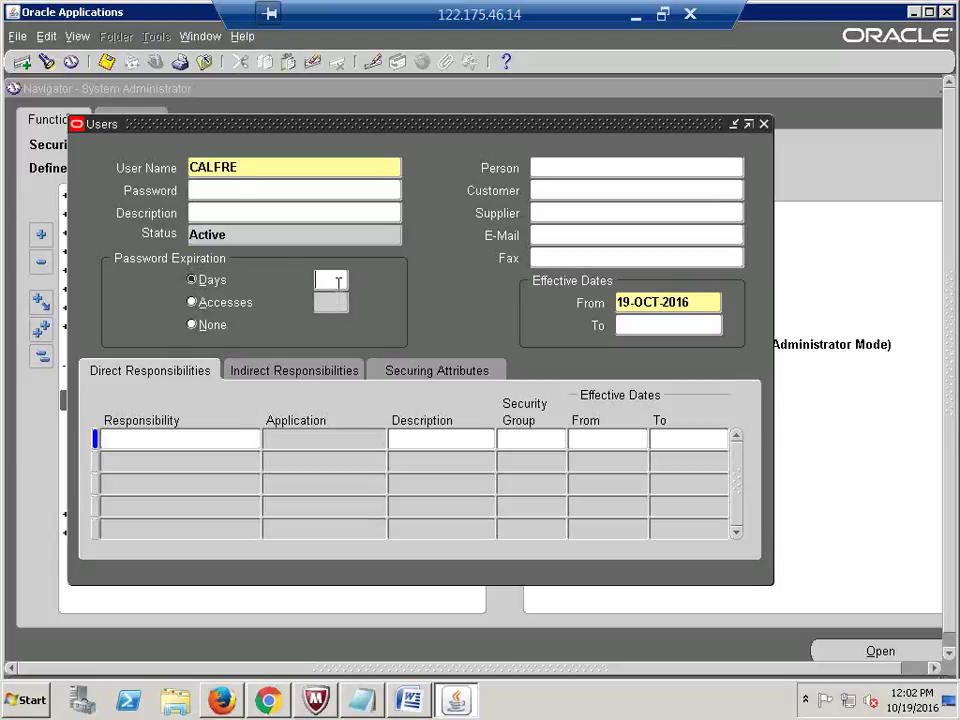
text(10)
click(191, 302)
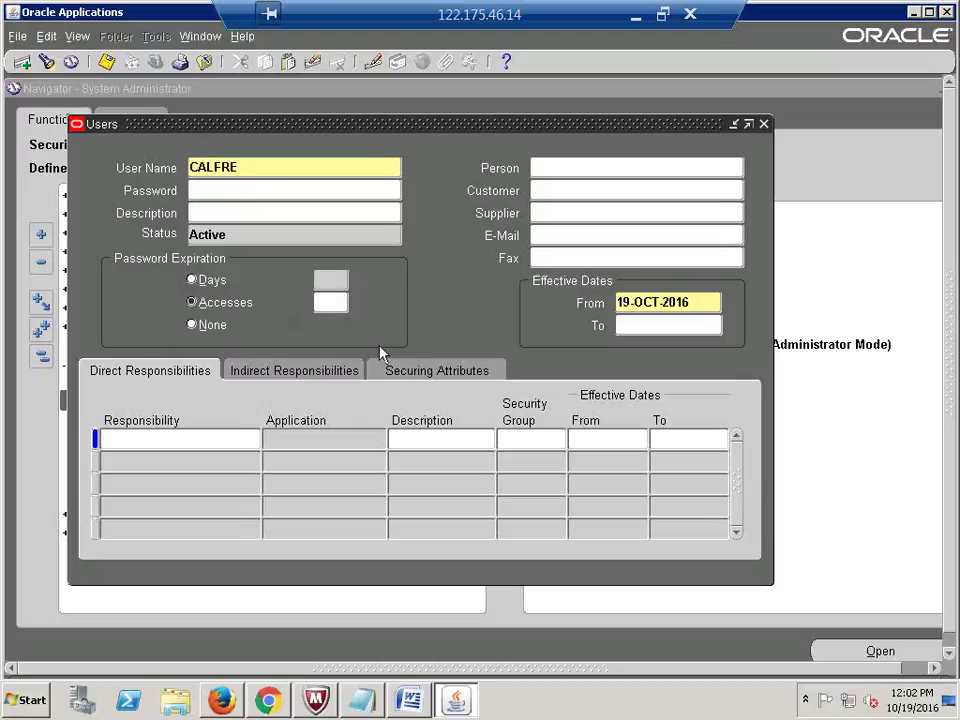
text(50)
click(202, 328)
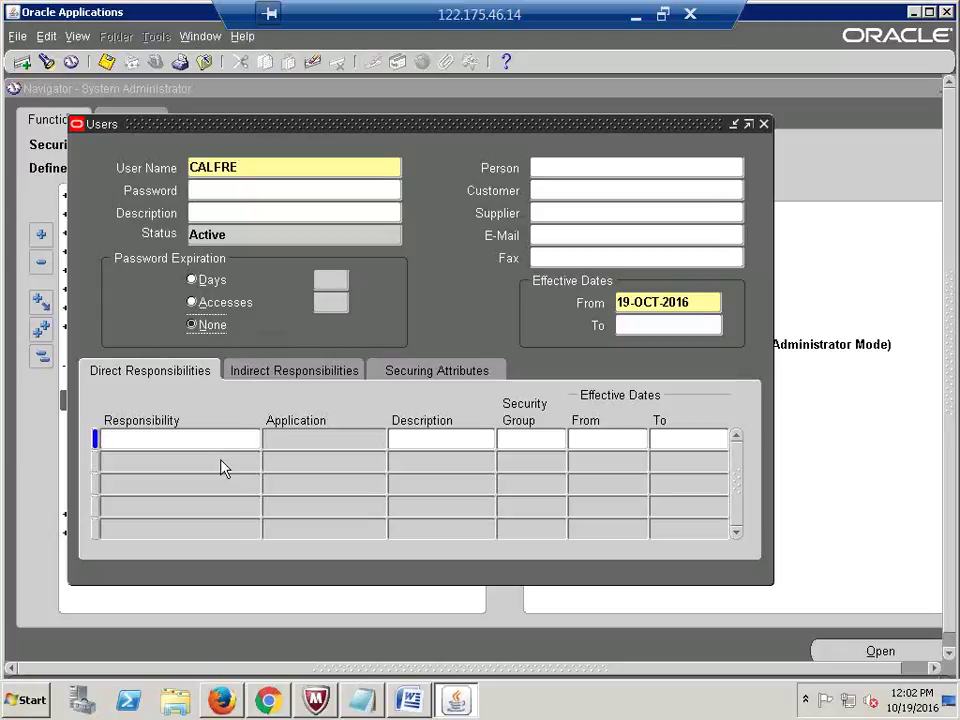
click(137, 451)
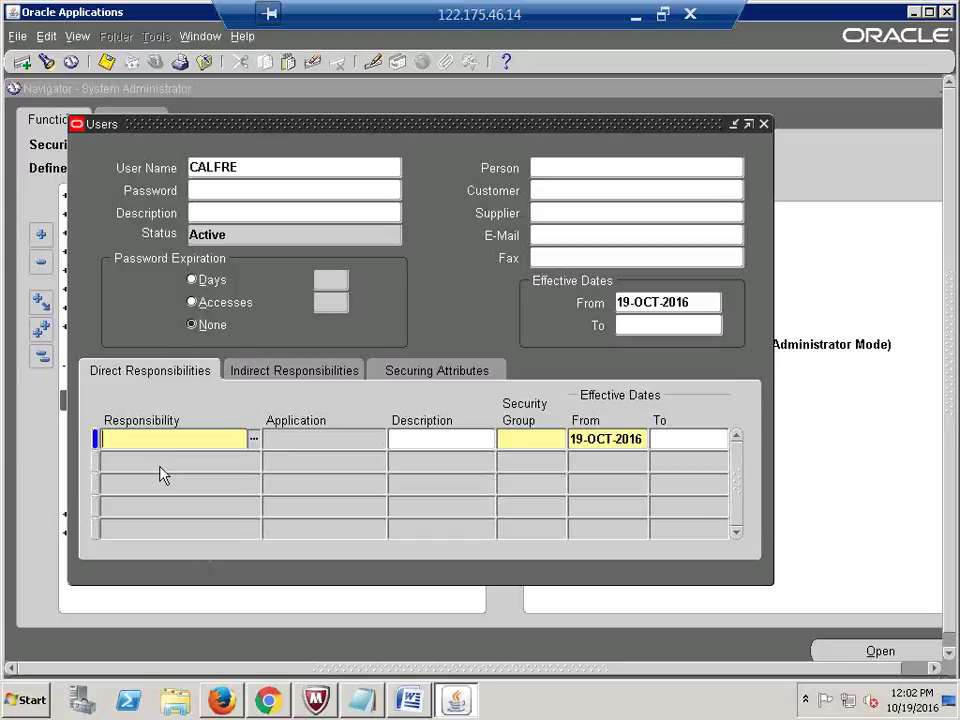
Step: Assign the CALFRE Accounts Payable and Accounts Receivables Super User responsibilities
text(e)
key(BackSpace)
text(CALFRE)
key(Tab)
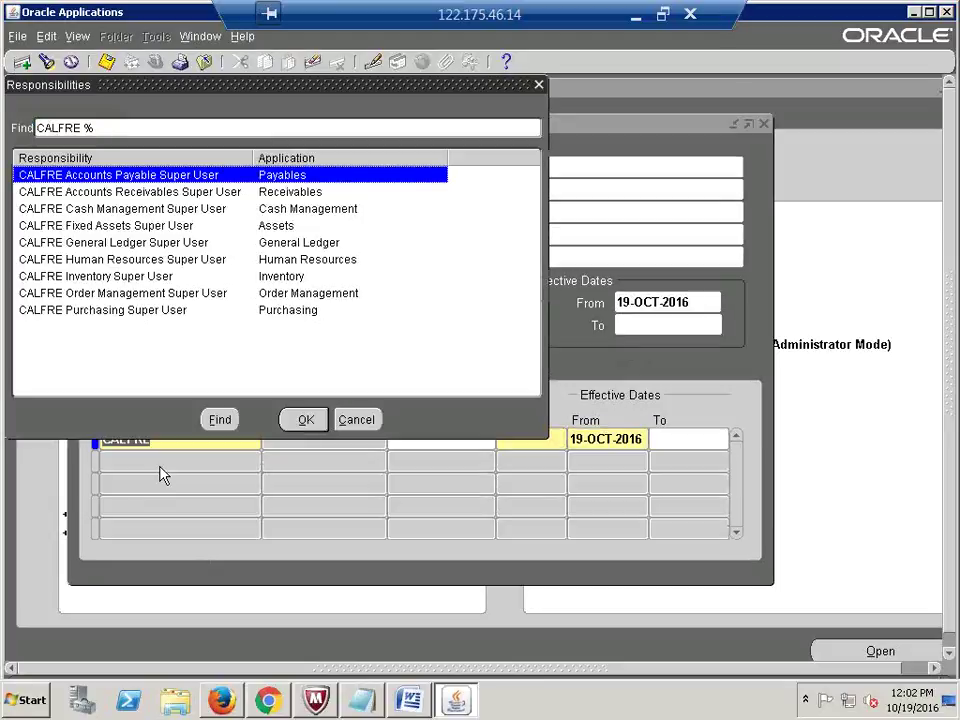
key(Return)
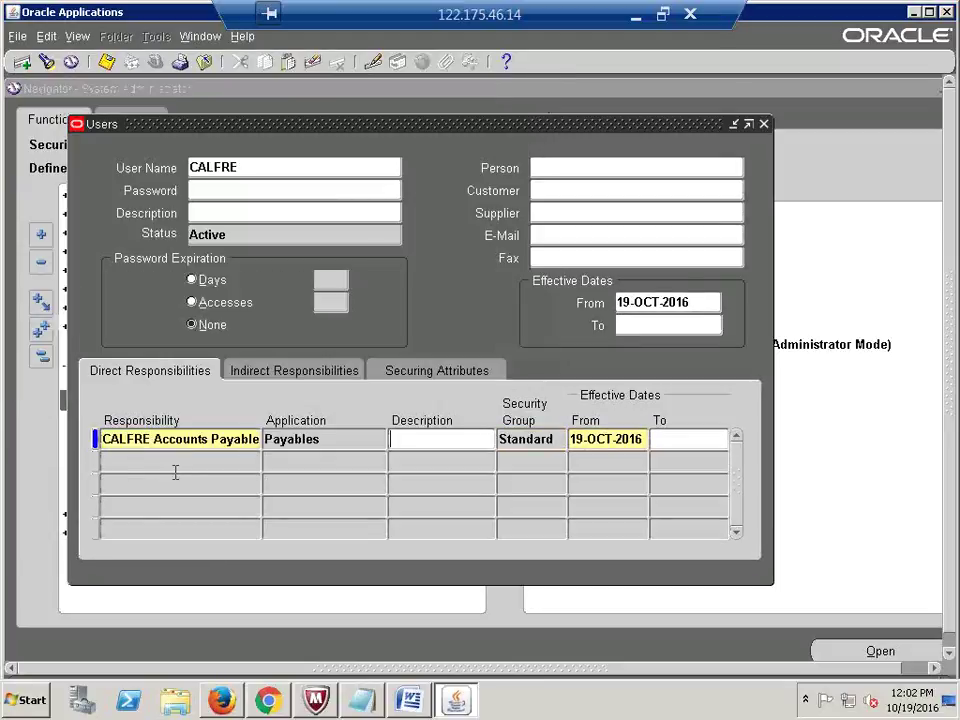
click(168, 462)
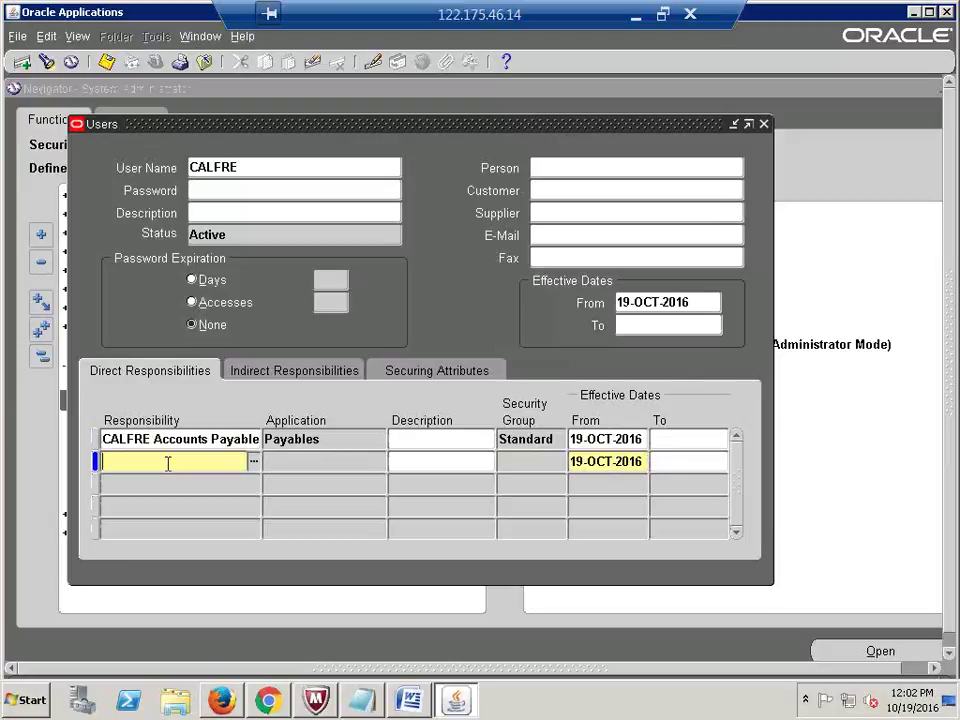
text(CALFRE)
key(Tab)
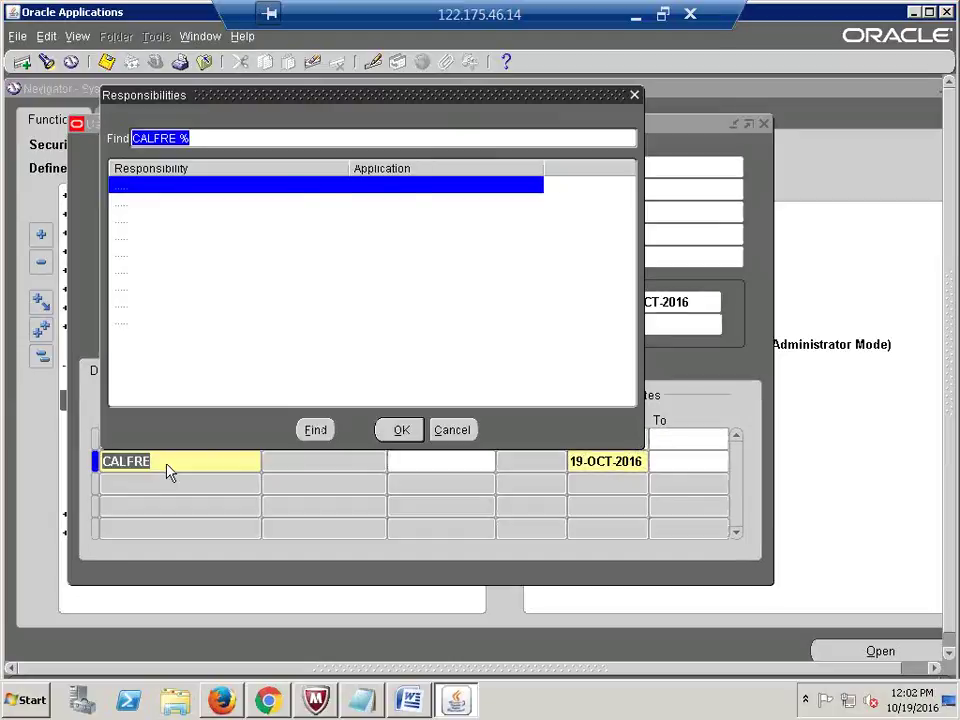
key(Down)
key(Down)
key(Up)
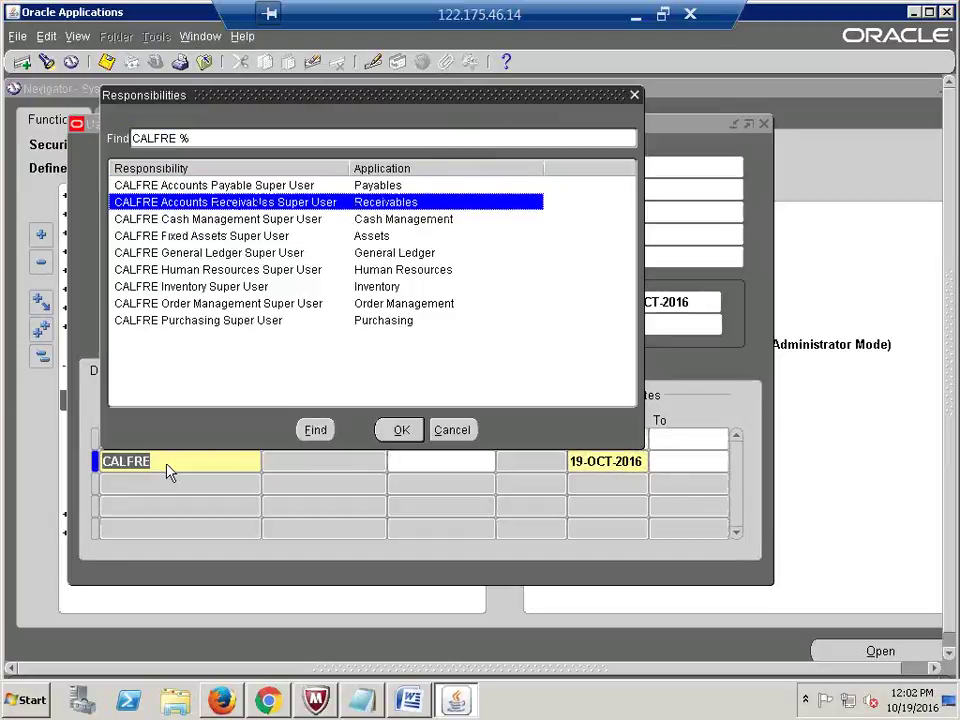
key(Return)
Step: Add the CALFRE Cash Management and Fixed Assets Super User responsibilities
key(Down)
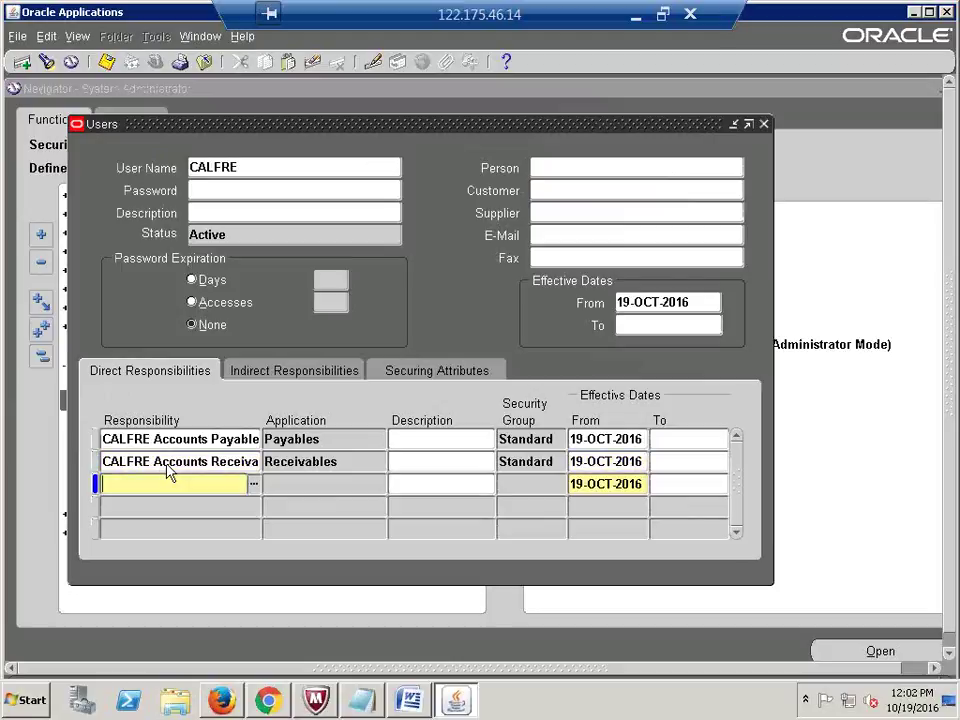
text(CALFRE)
key(Tab)
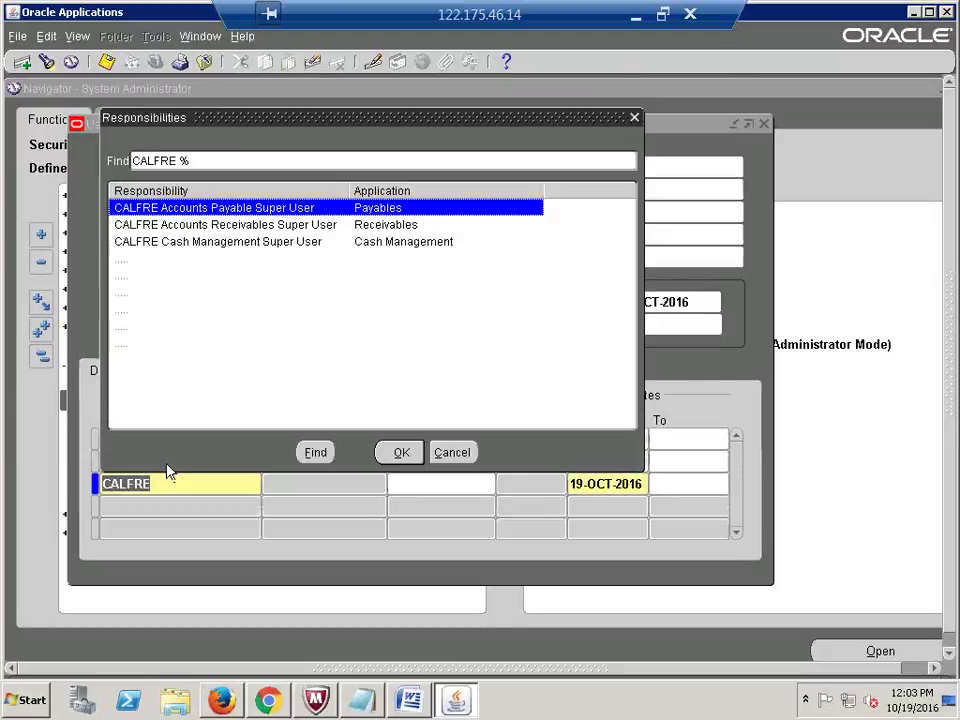
key(Down)
key(Down)
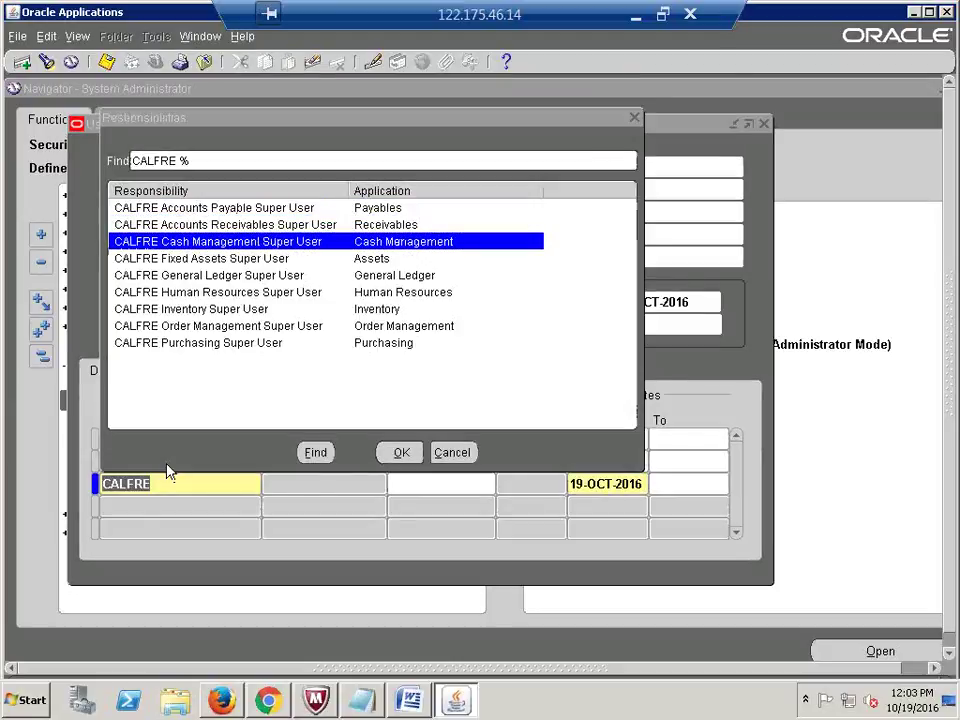
key(Return)
key(Down)
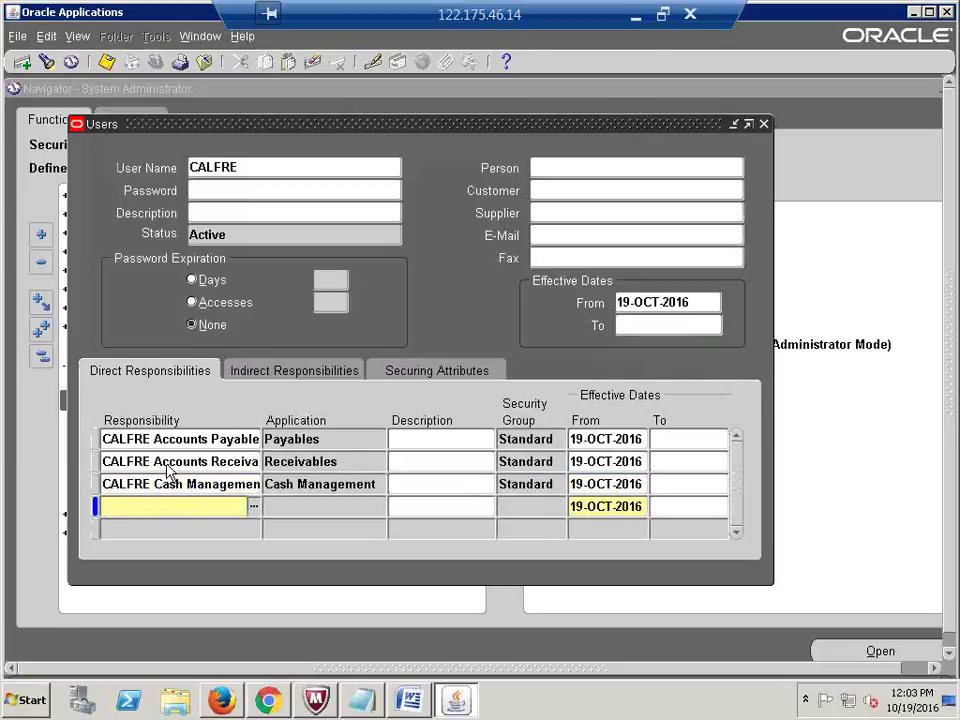
text(CALFRE)
key(Tab)
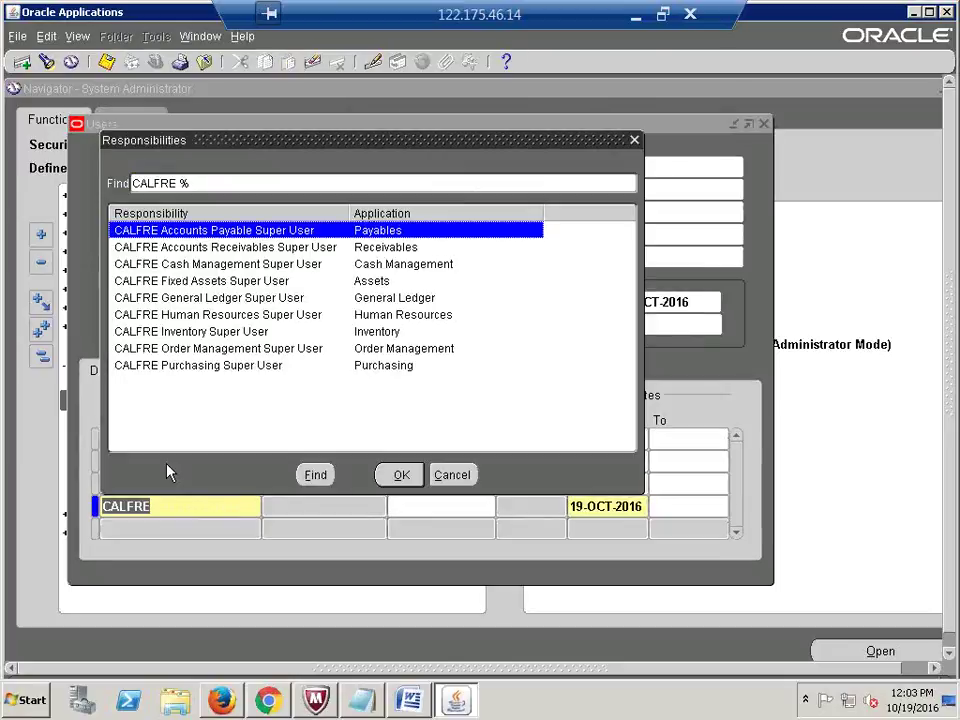
key(Down)
key(Down)
Step: Add the CALFRE General Ledger and Human Resources Super User responsibilities
key(Down)
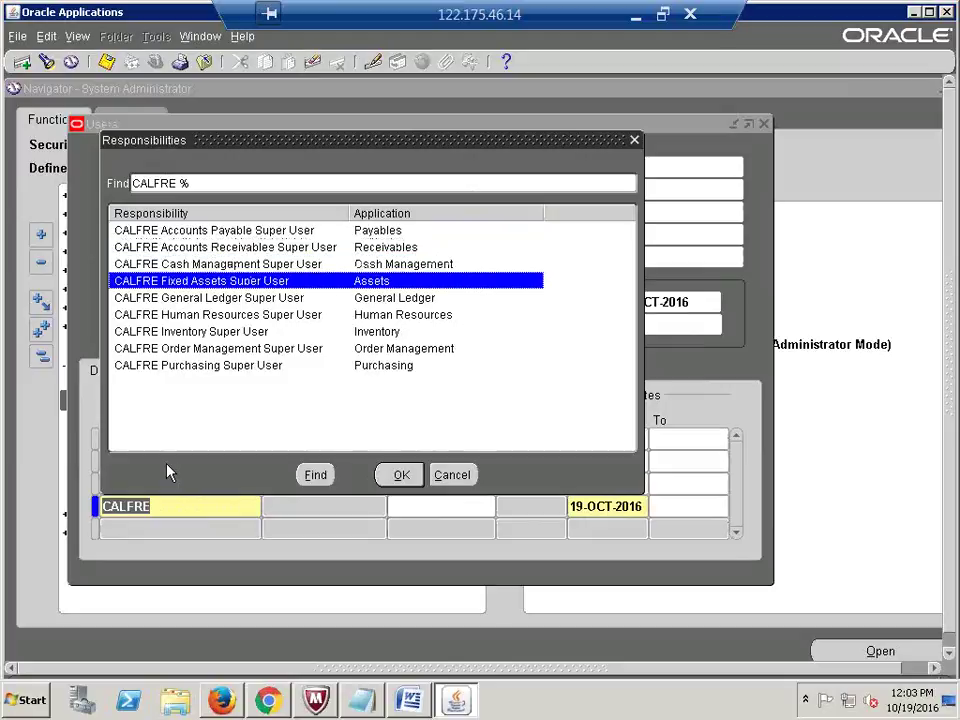
key(Return)
key(Down)
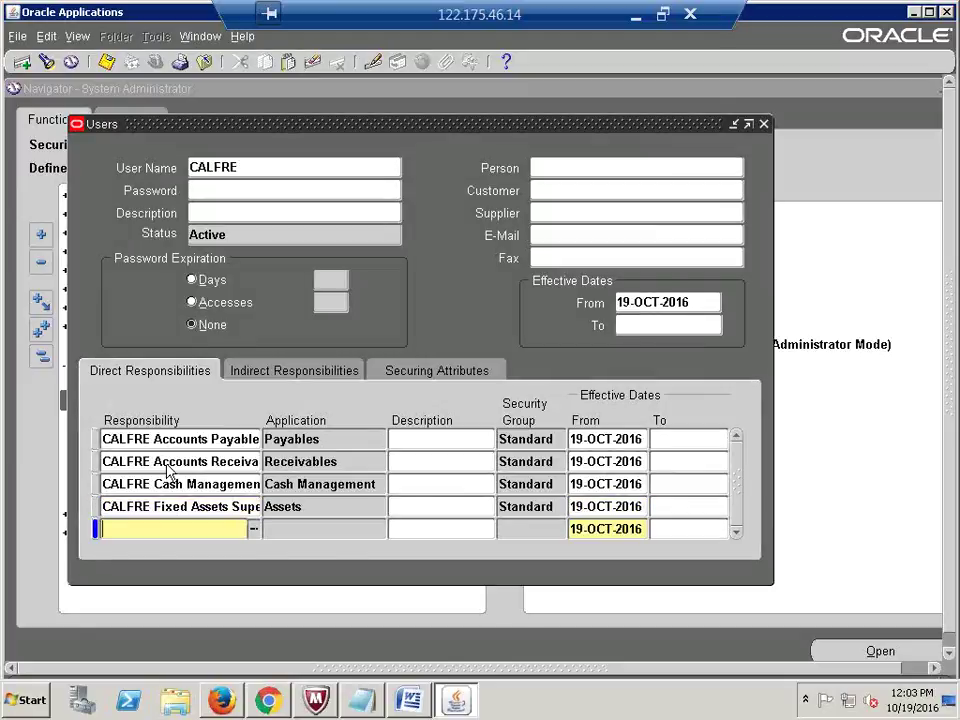
text(CALFRE)
key(Tab)
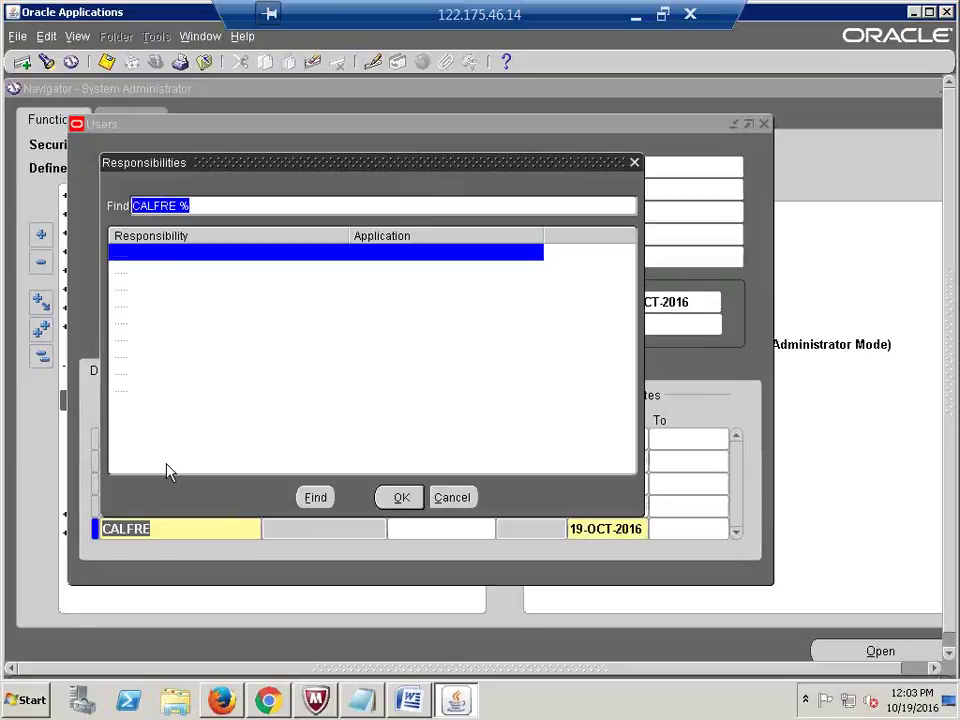
key(Down)
key(Down)
key(Down)
key(Down)
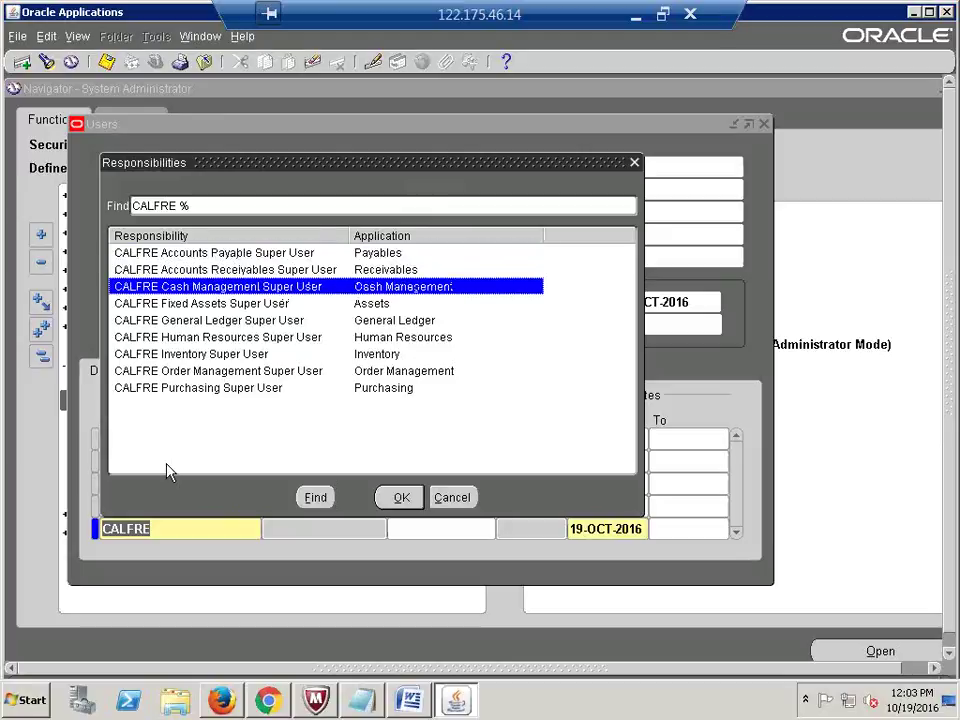
key(Return)
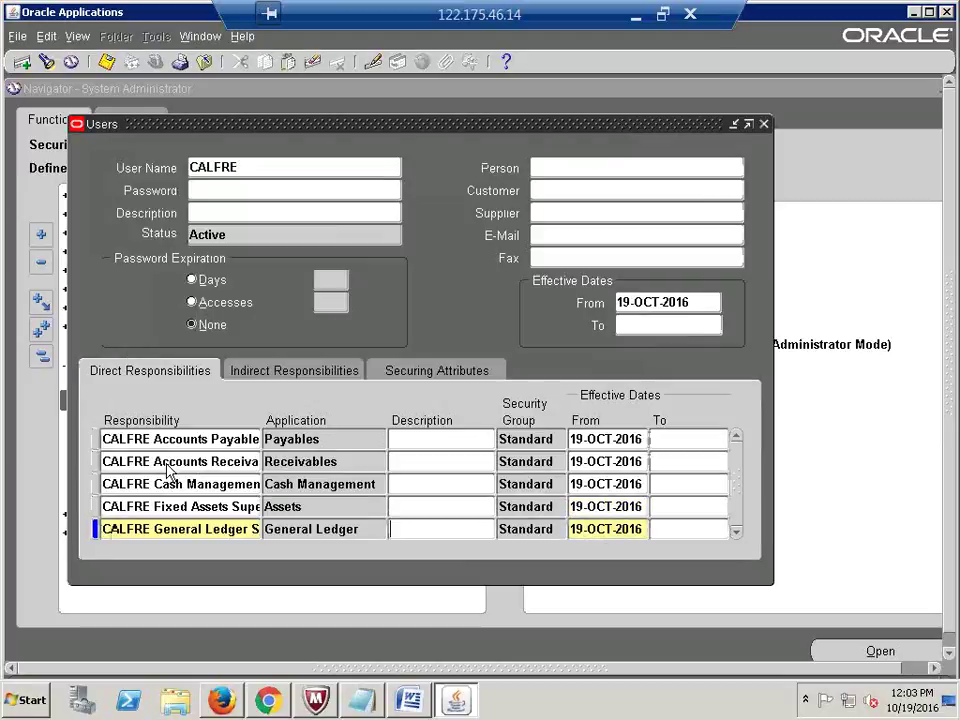
key(Down)
text(CA)
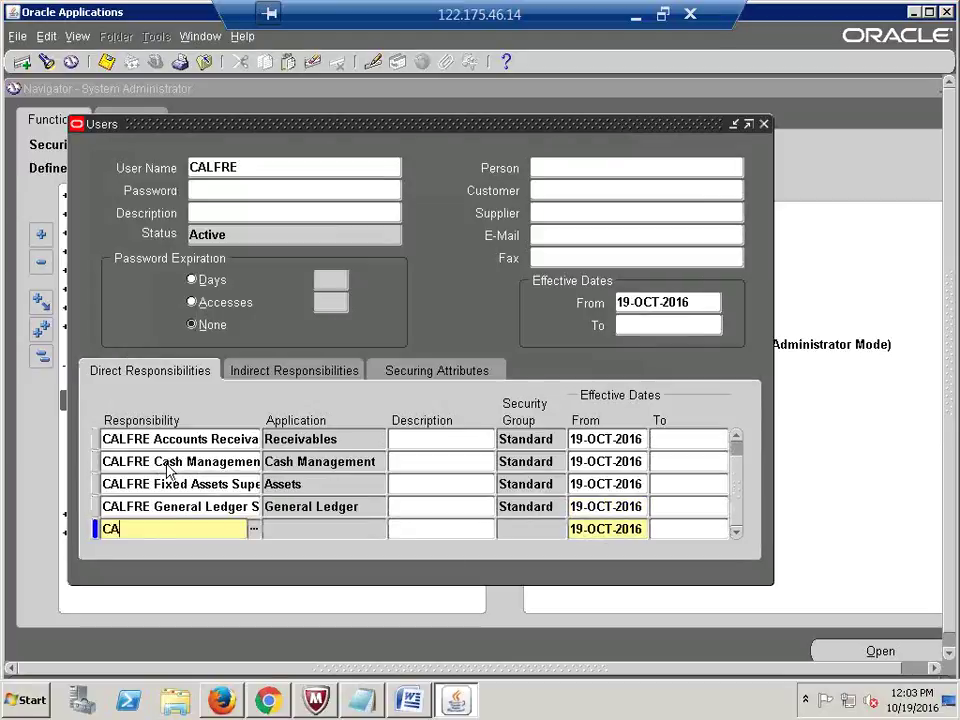
text(LFRE)
key(Tab)
key(Down)
key(Down)
key(Down)
key(Down)
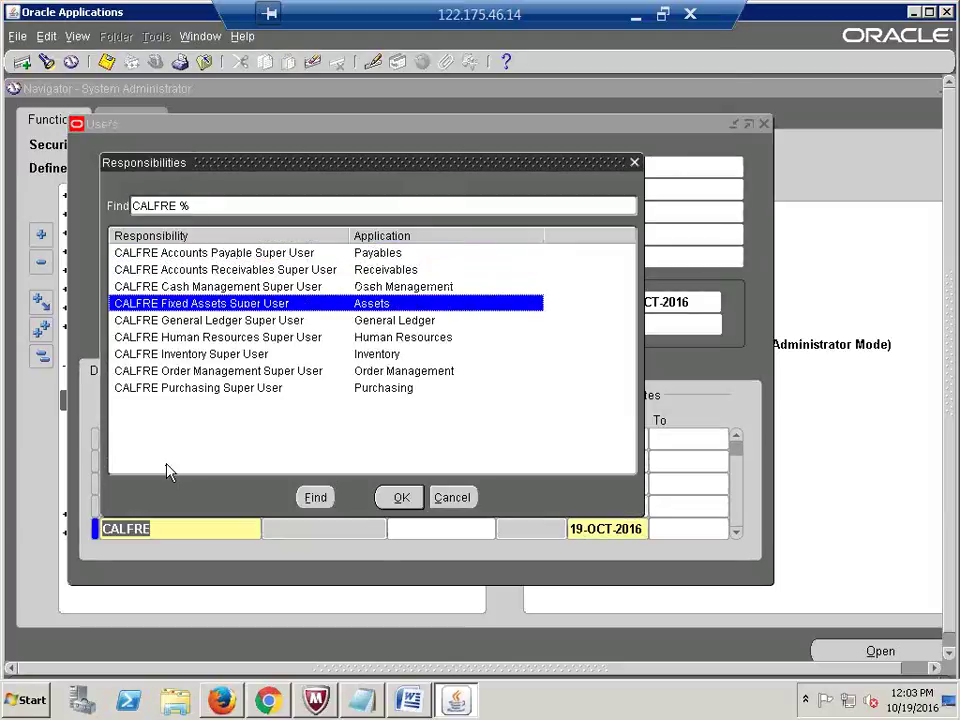
key(Return)
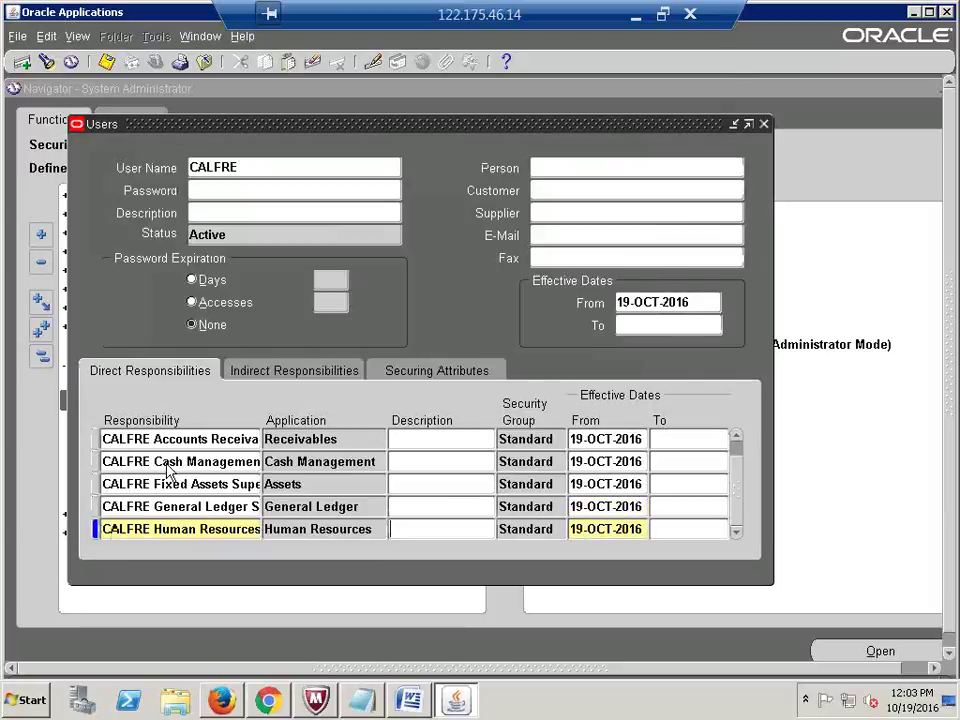
Step: Add the CALFRE Inventory, Order Management and Purchasing Super User responsibilities
key(Down)
text(CALFRE)
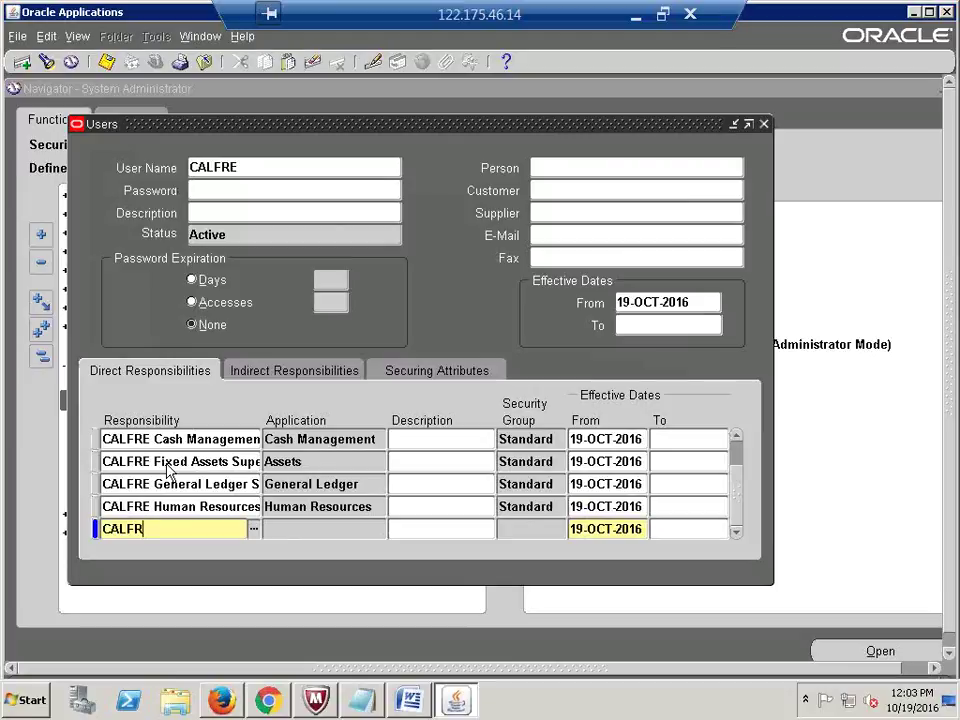
key(Tab)
key(Down)
key(Down)
key(Down)
key(Down)
key(Down)
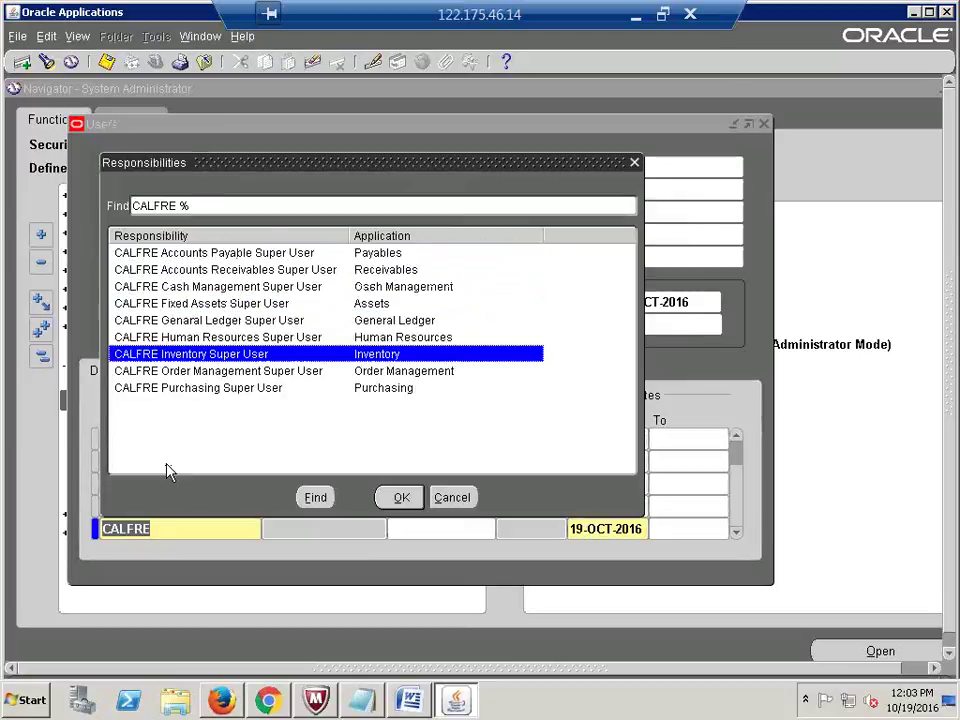
key(Return)
key(Down)
text(CALFRE)
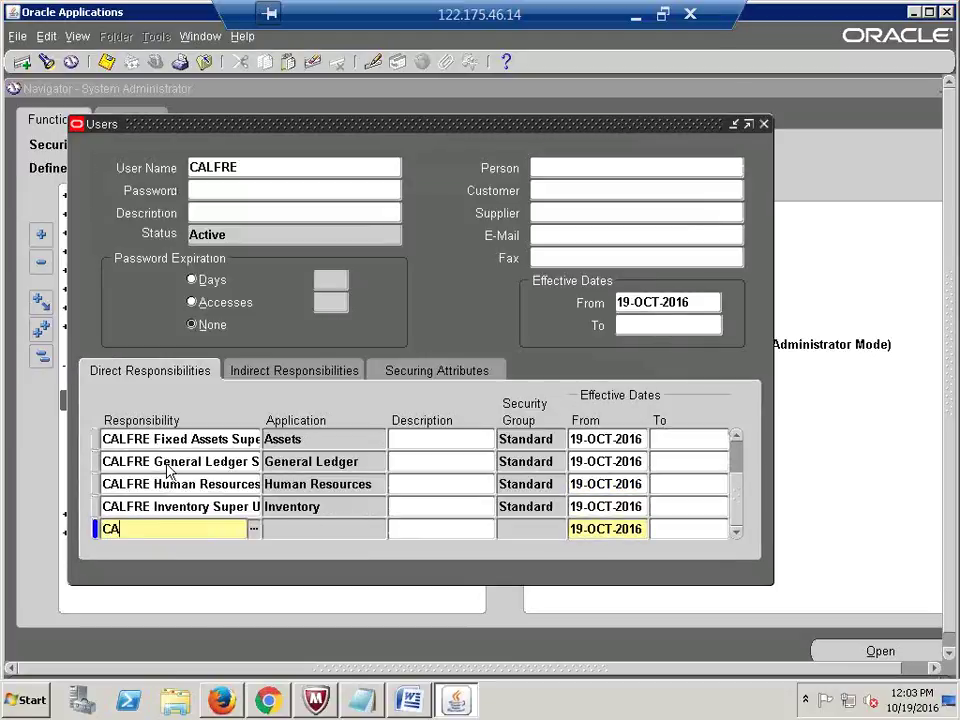
key(Tab)
key(Down)
key(Down)
key(Down)
key(Down)
key(Down)
key(Down)
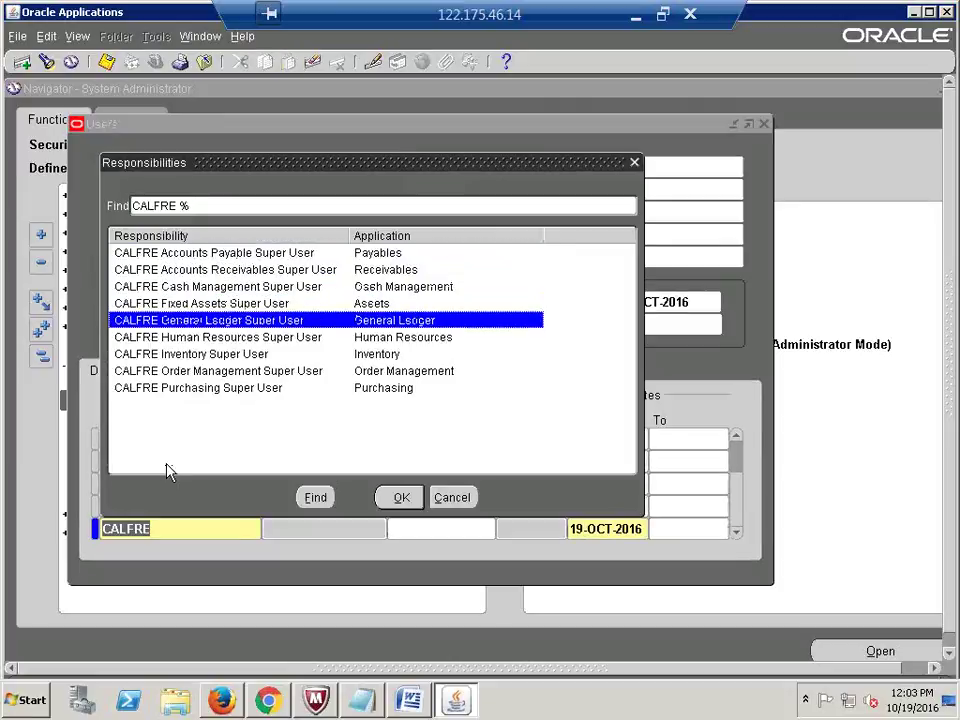
key(Return)
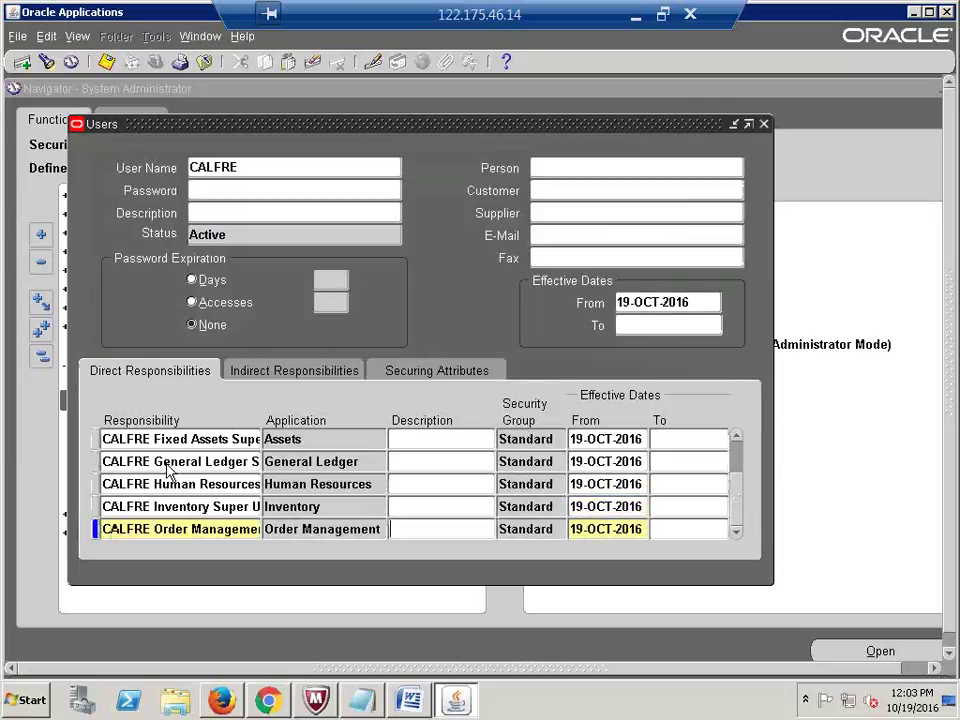
key(Down)
text(CALFRE)
key(Tab)
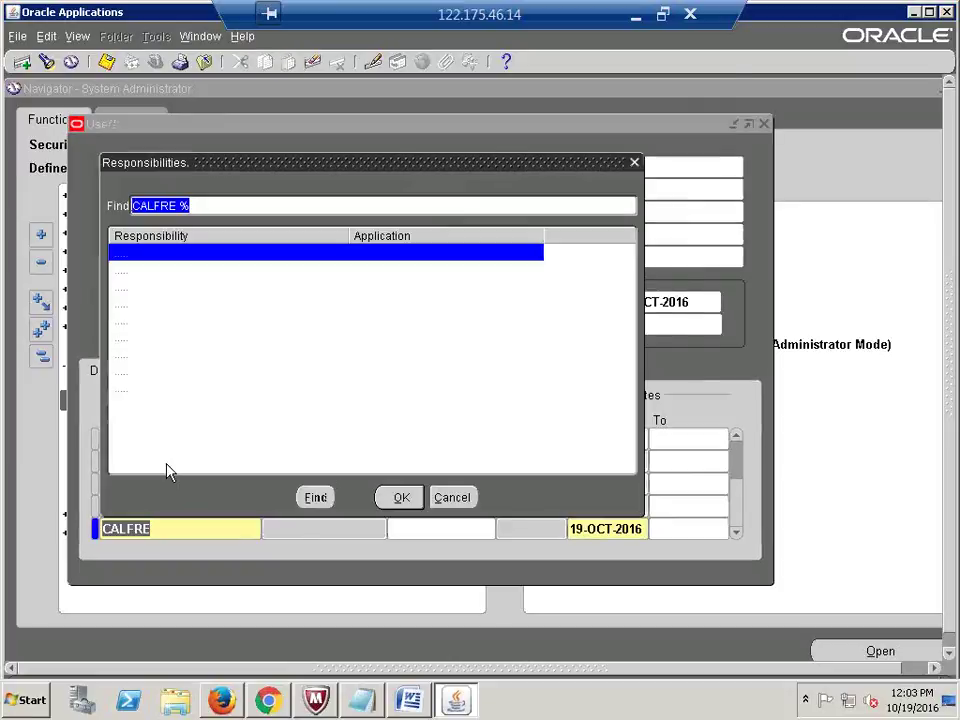
key(Down)
key(Down)
key(Down)
key(Down)
key(Down)
key(Down)
key(Down)
key(Down)
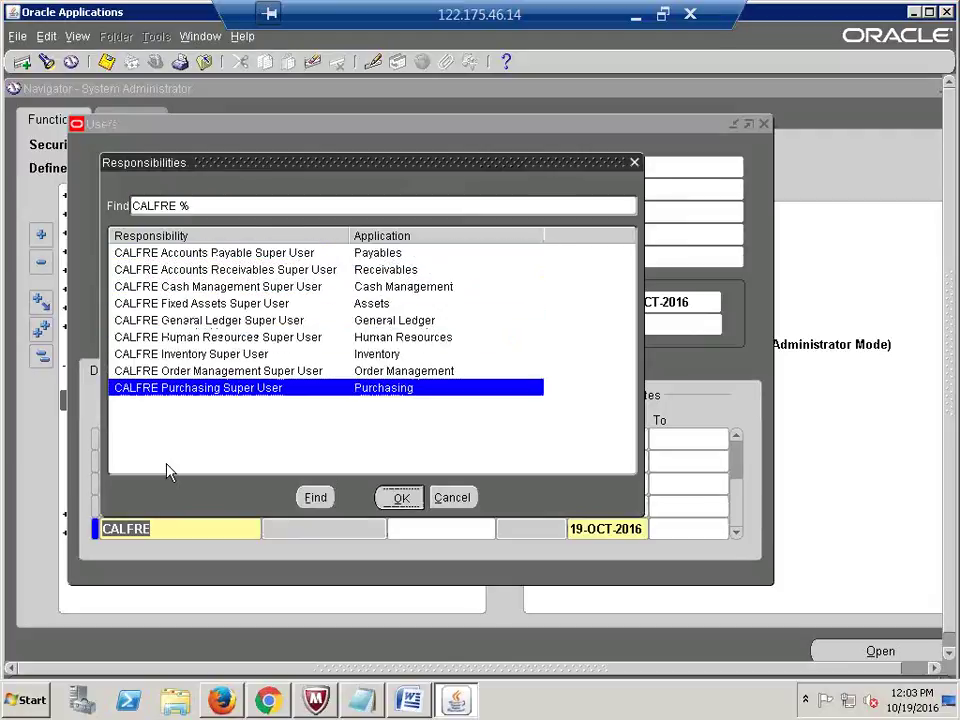
key(Return)
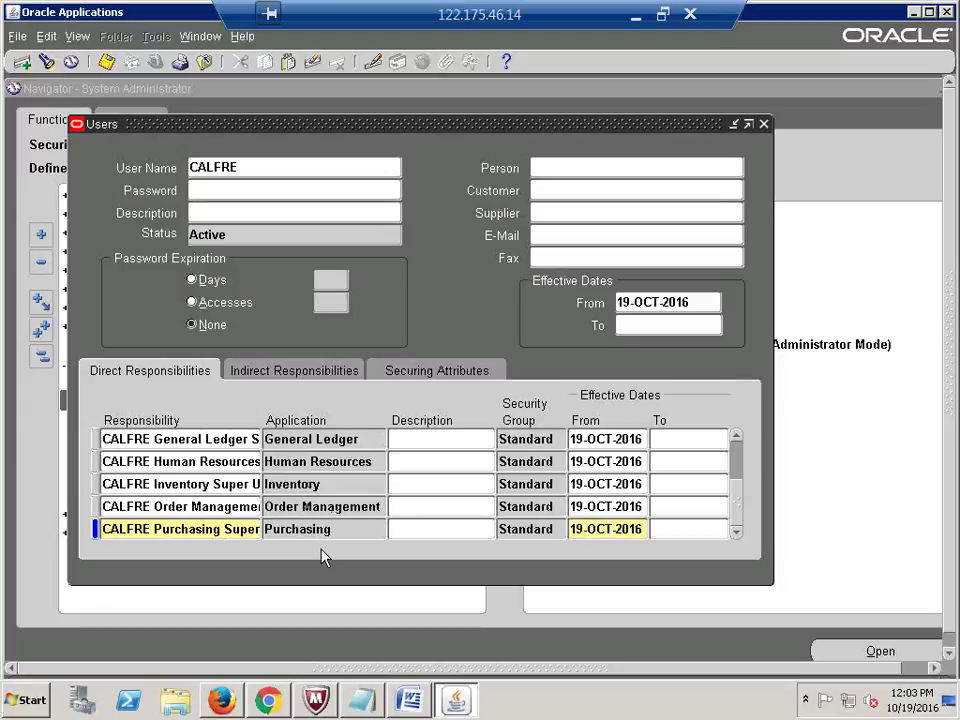
Step: Add SYSTEM ADMINISTRATOR as a new responsibility row and save the CALFRE user
key(Down)
text(SYSTE)
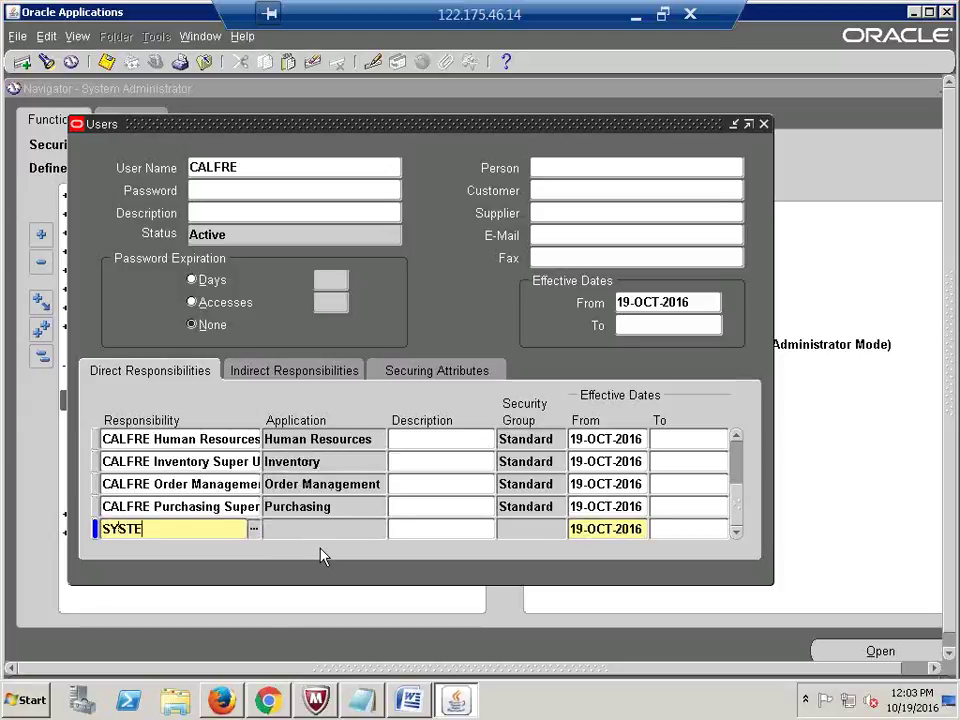
text(M ADMINIST)
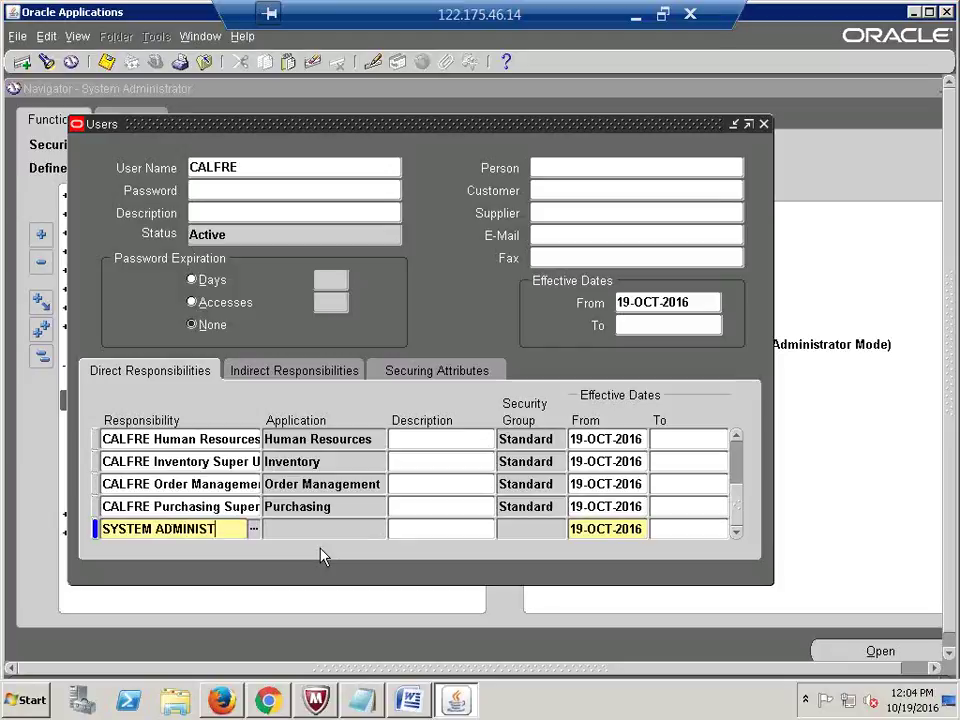
text(RATOR)
key(Tab)
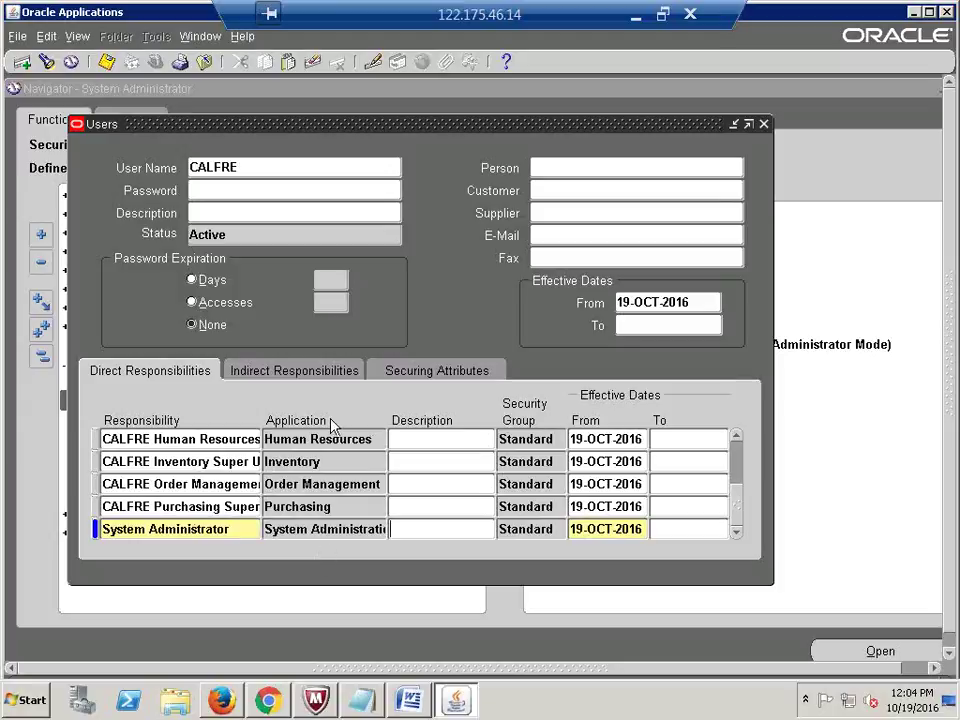
key(ctrl+s)
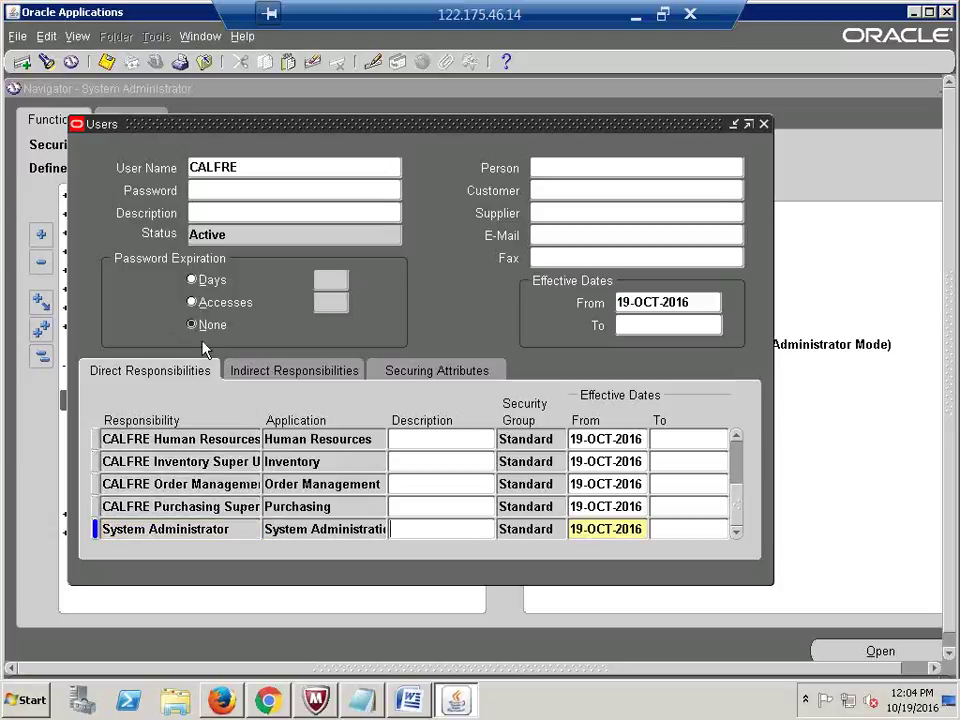
click(250, 168)
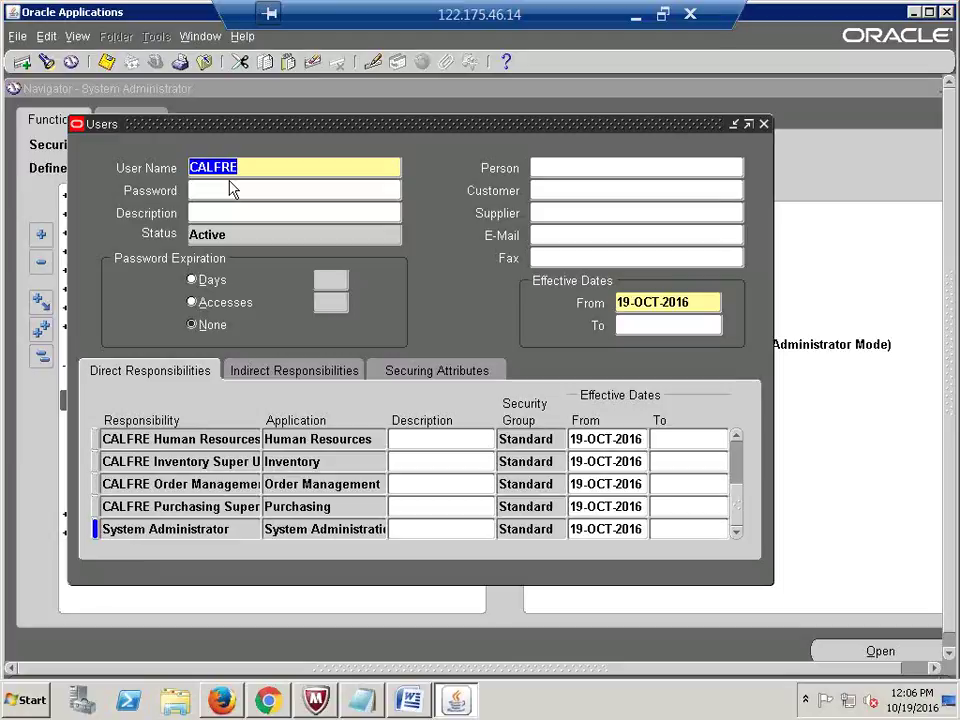
Step: Minimize the Remote Desktop session to return to the local desktop
click(635, 20)
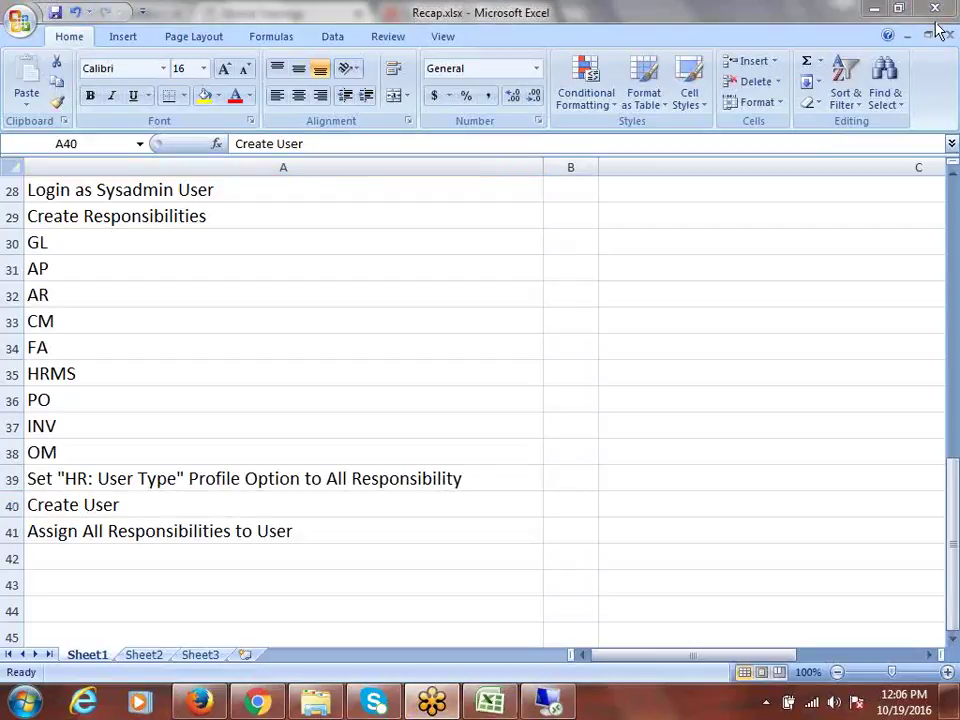
Step: Minimize the Recap.xlsx workbook and the Chrome window to reveal Firefox's Yahoo Search page
click(868, 10)
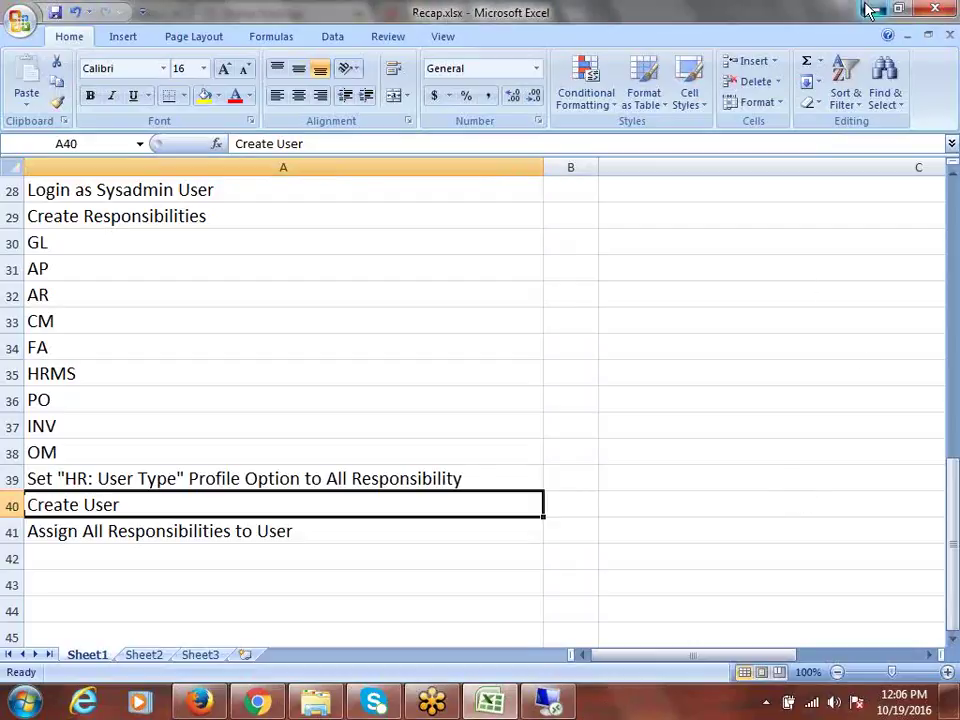
click(870, 10)
click(868, 14)
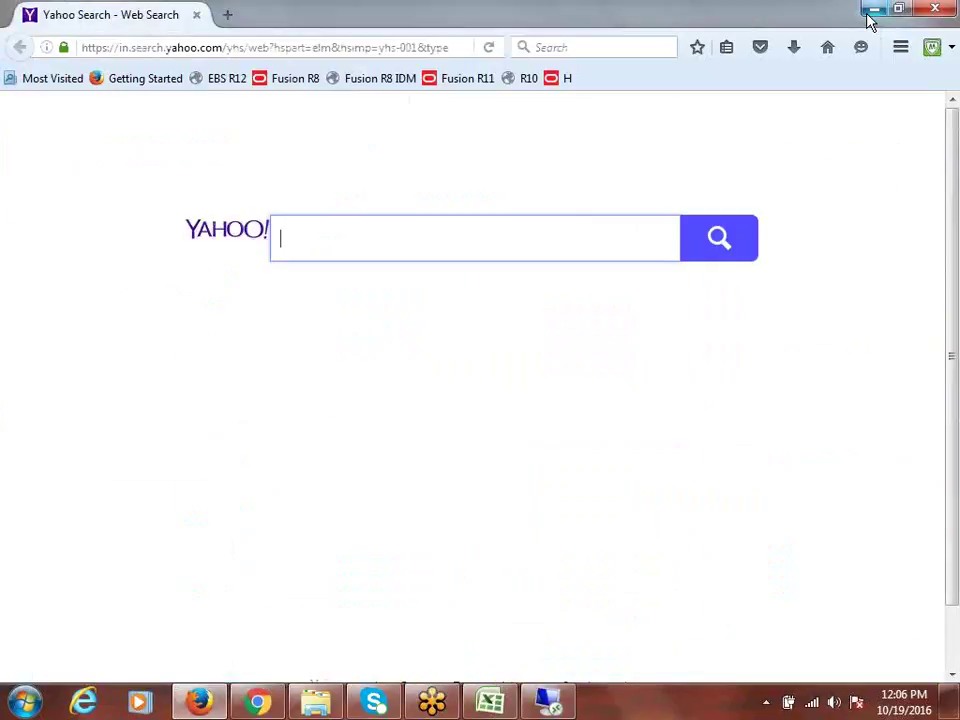